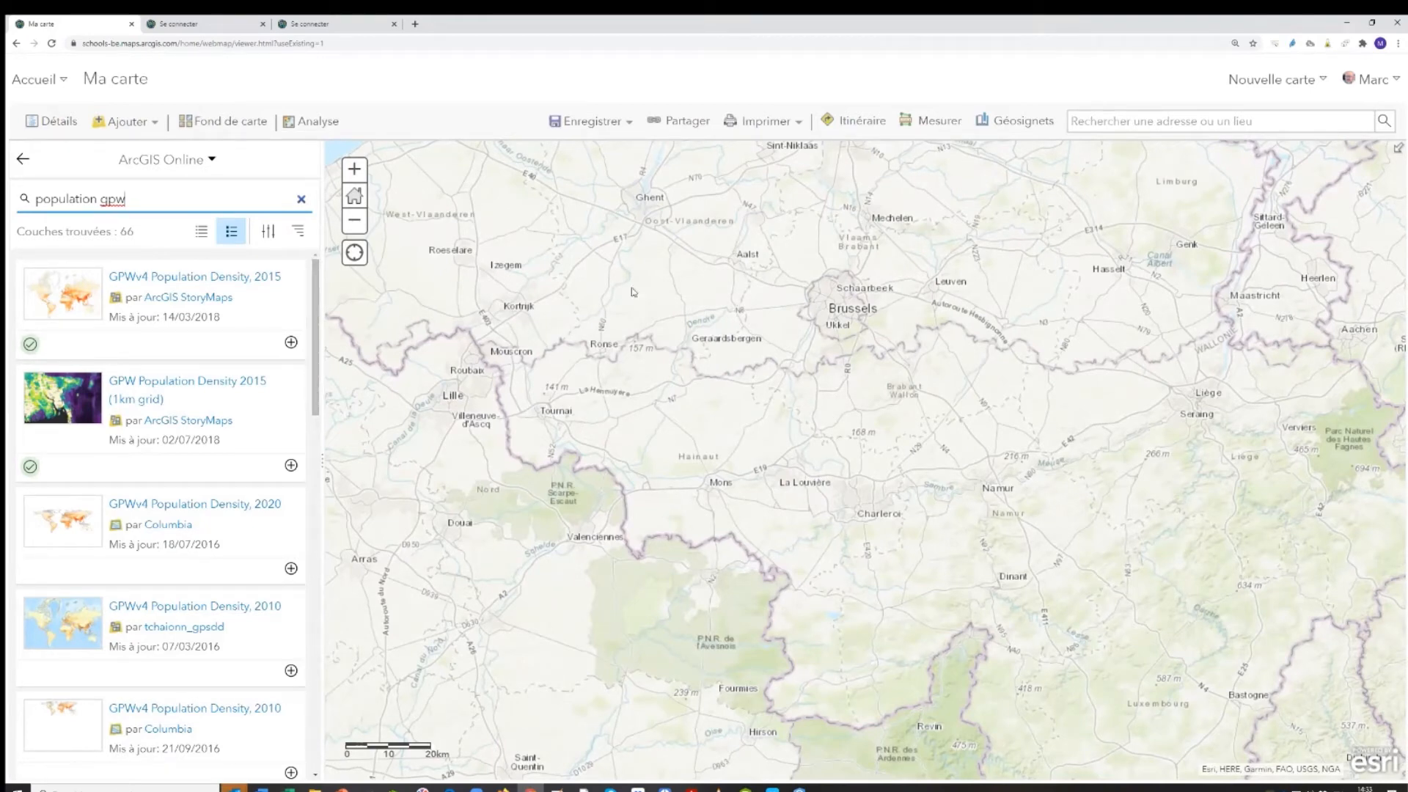
Go to the Contenu page and search all of ArcGIS Online for "gis for secondary schools"
click(55, 87)
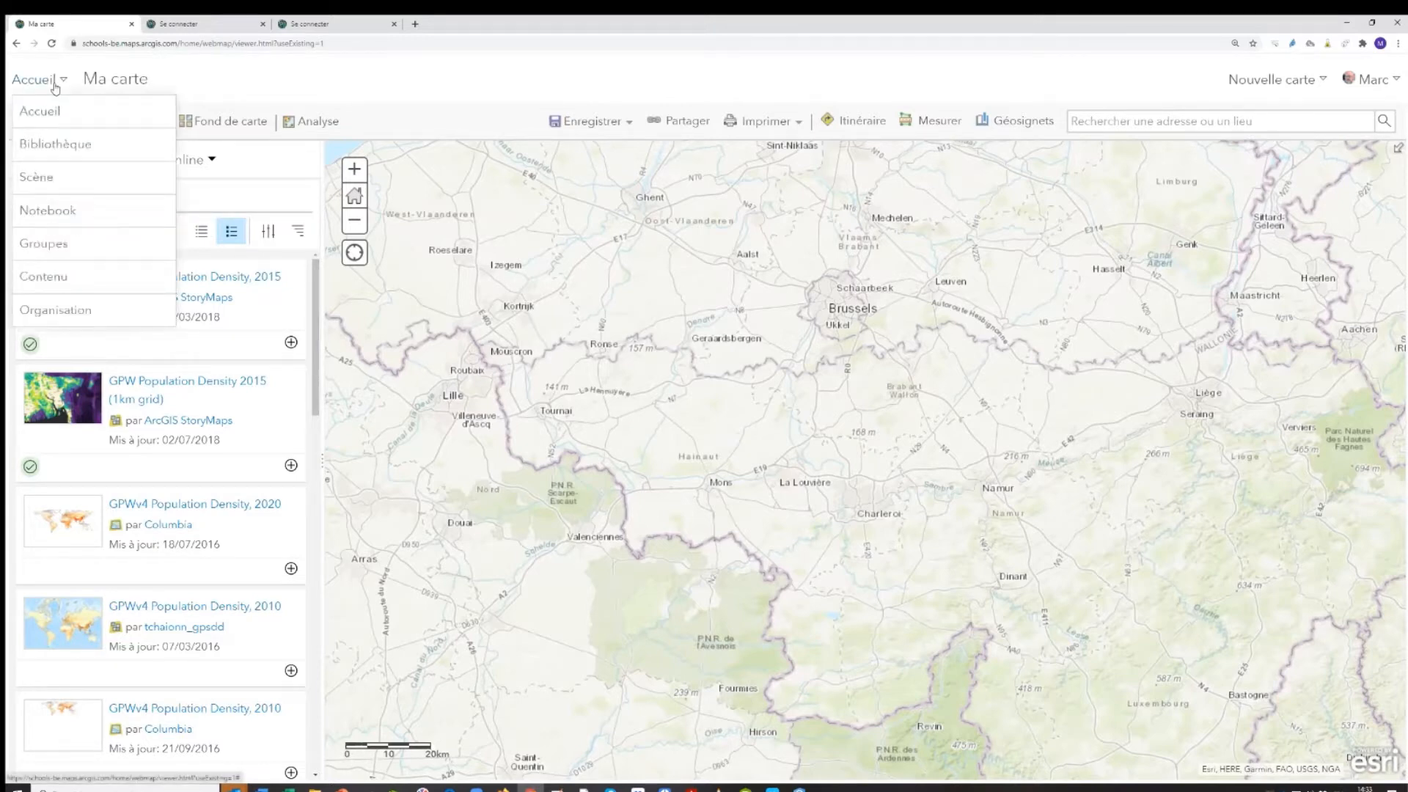
click(41, 277)
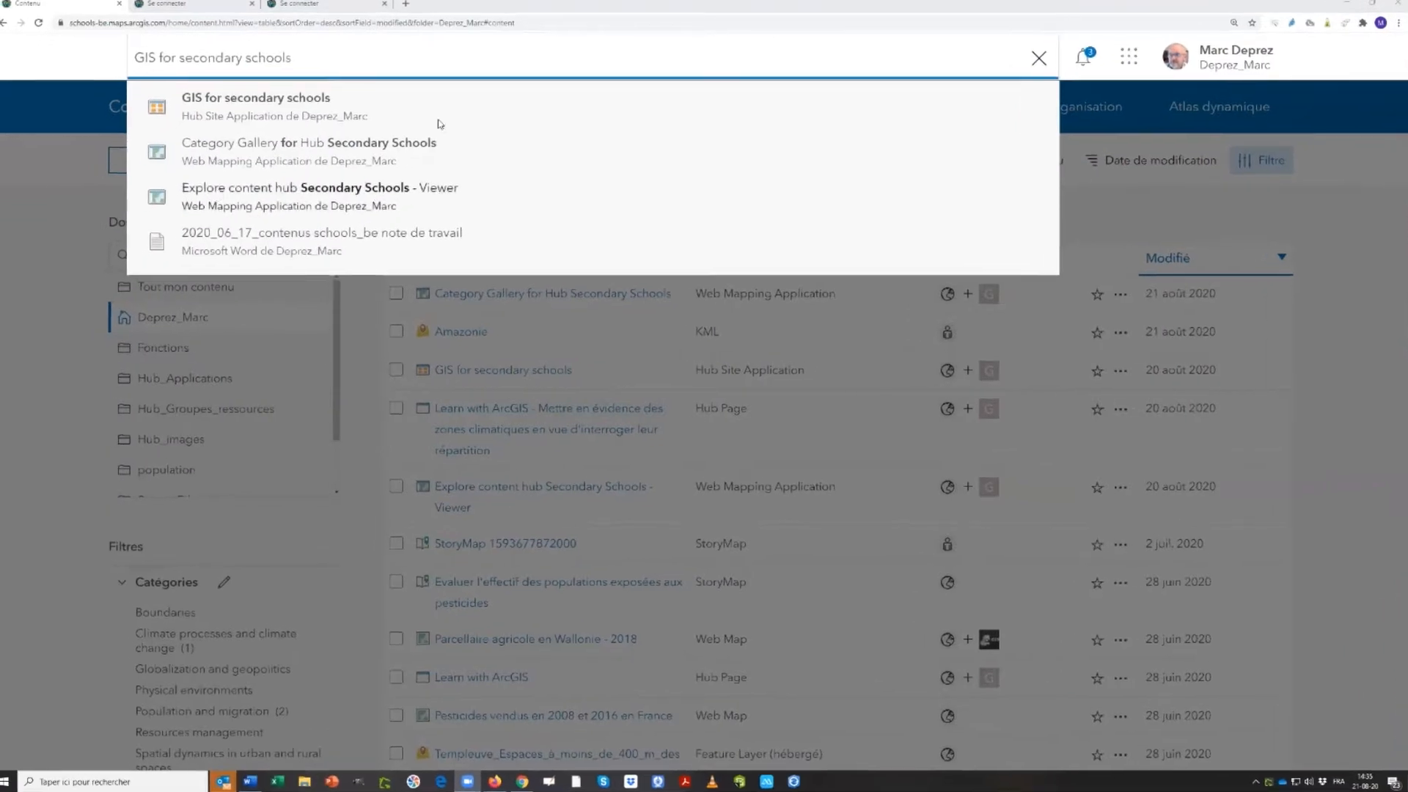
click(53, 101)
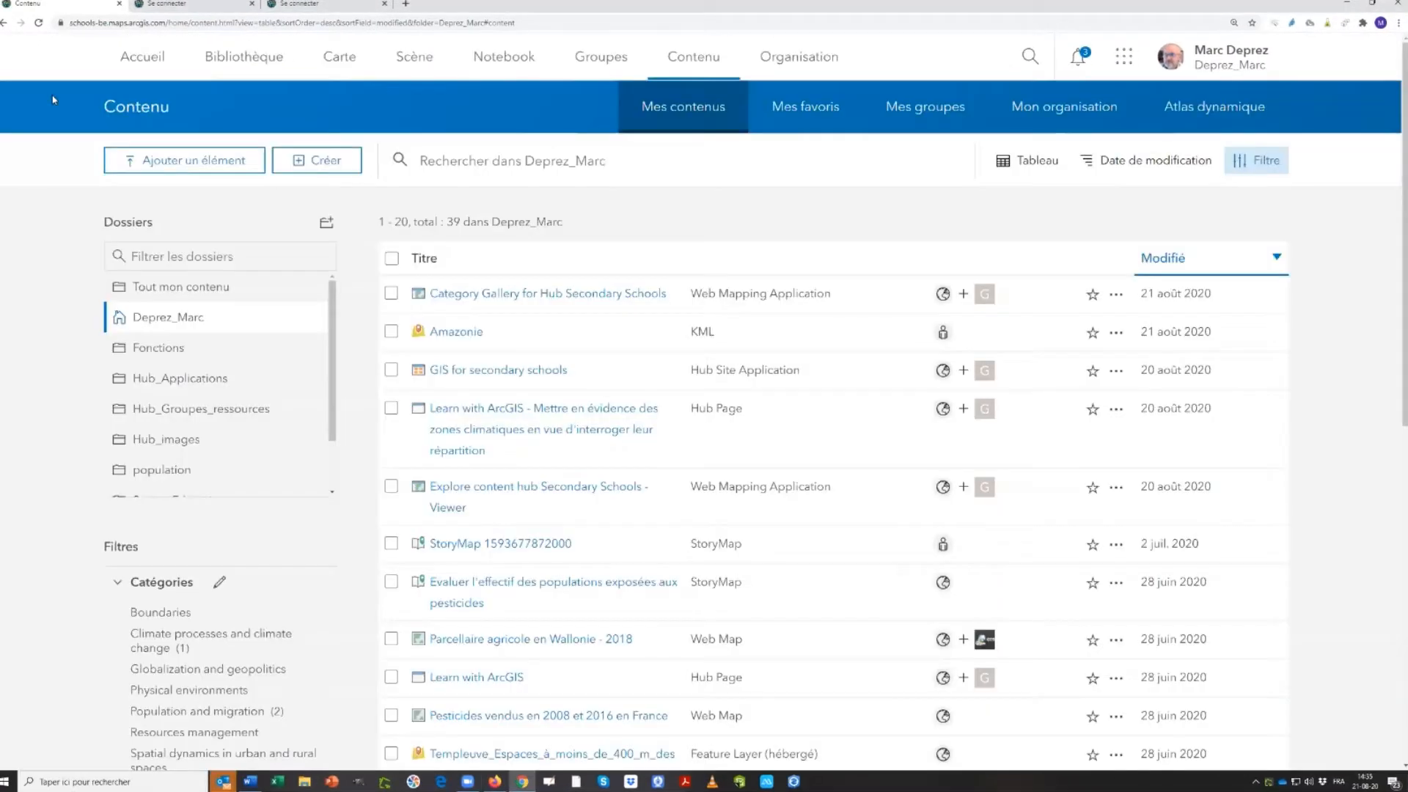
click(1030, 57)
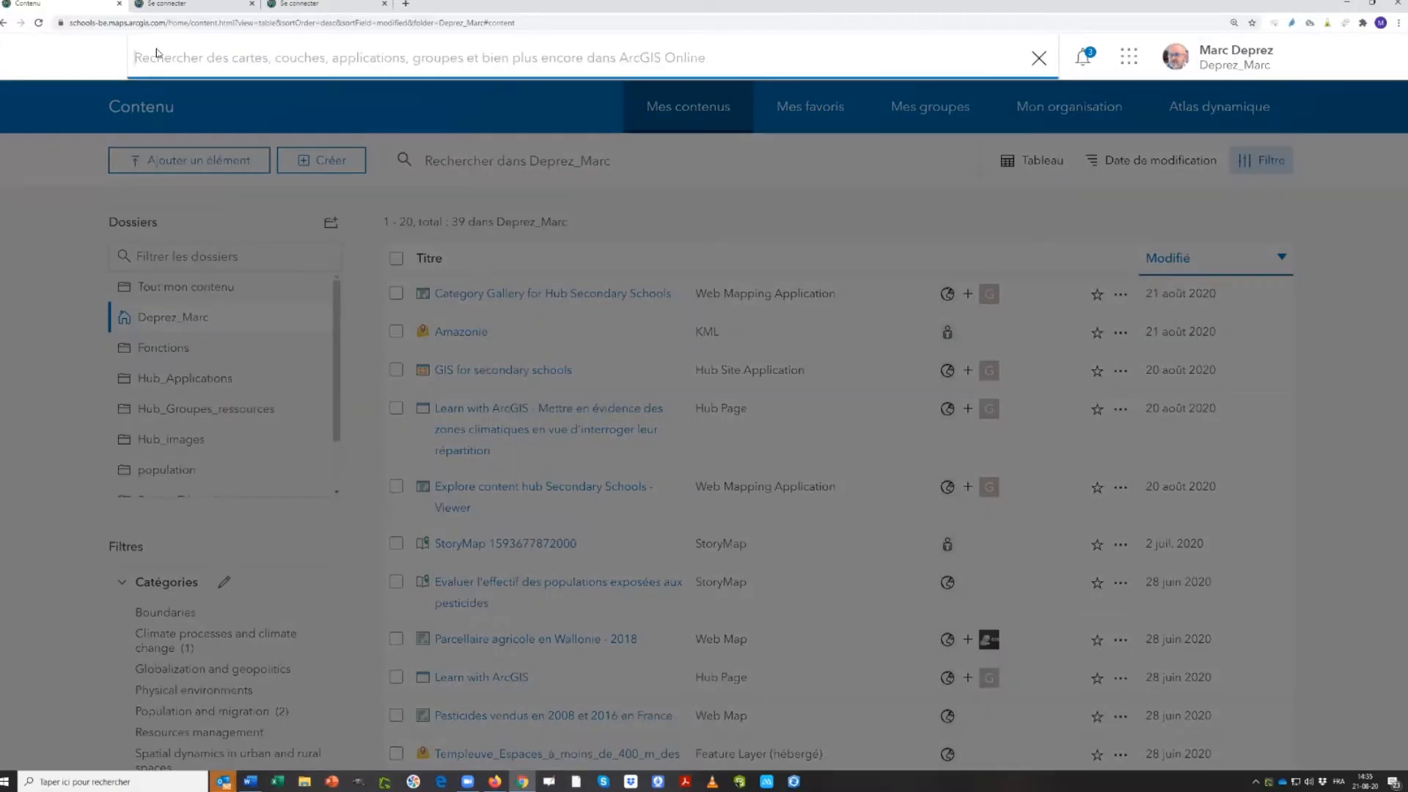
text(gi)
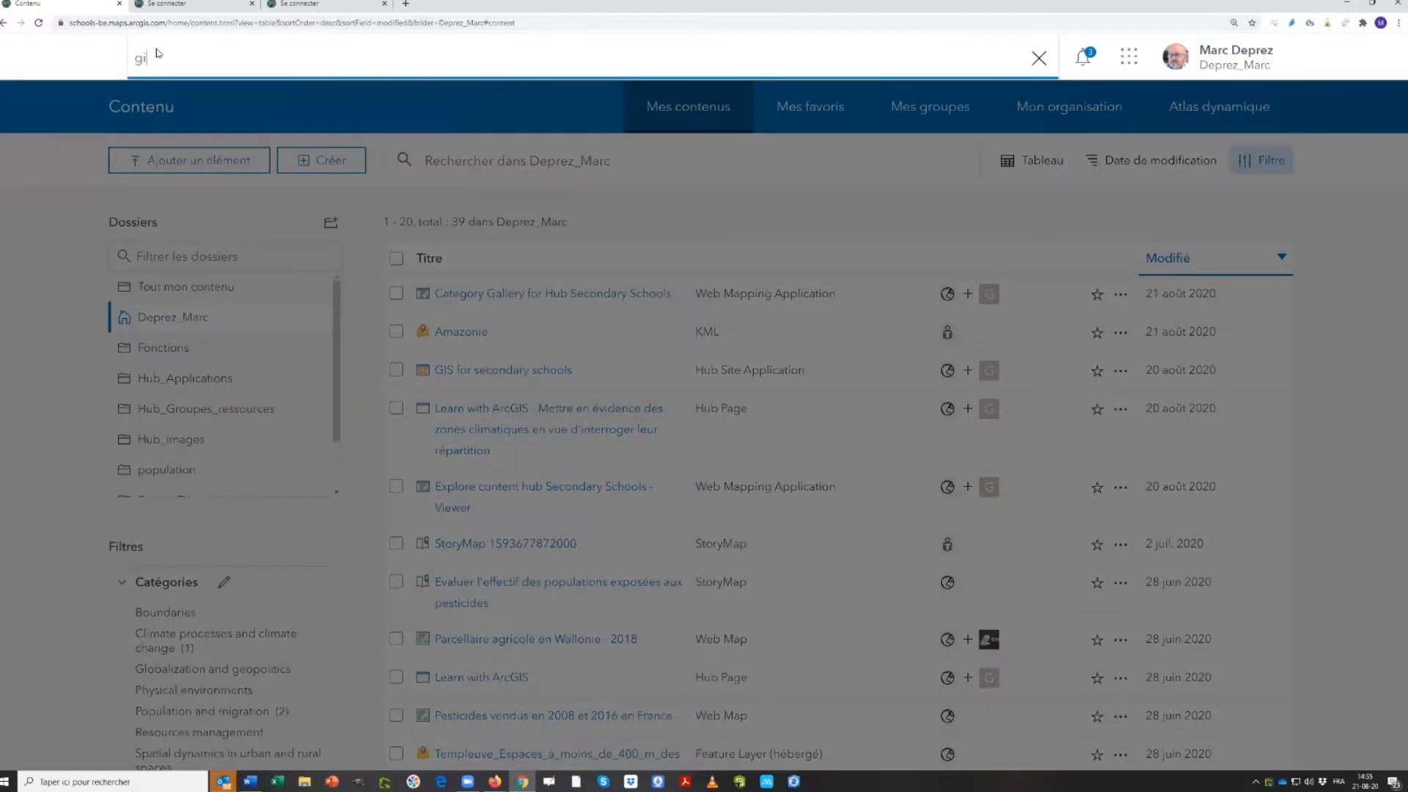
text(s for secondar)
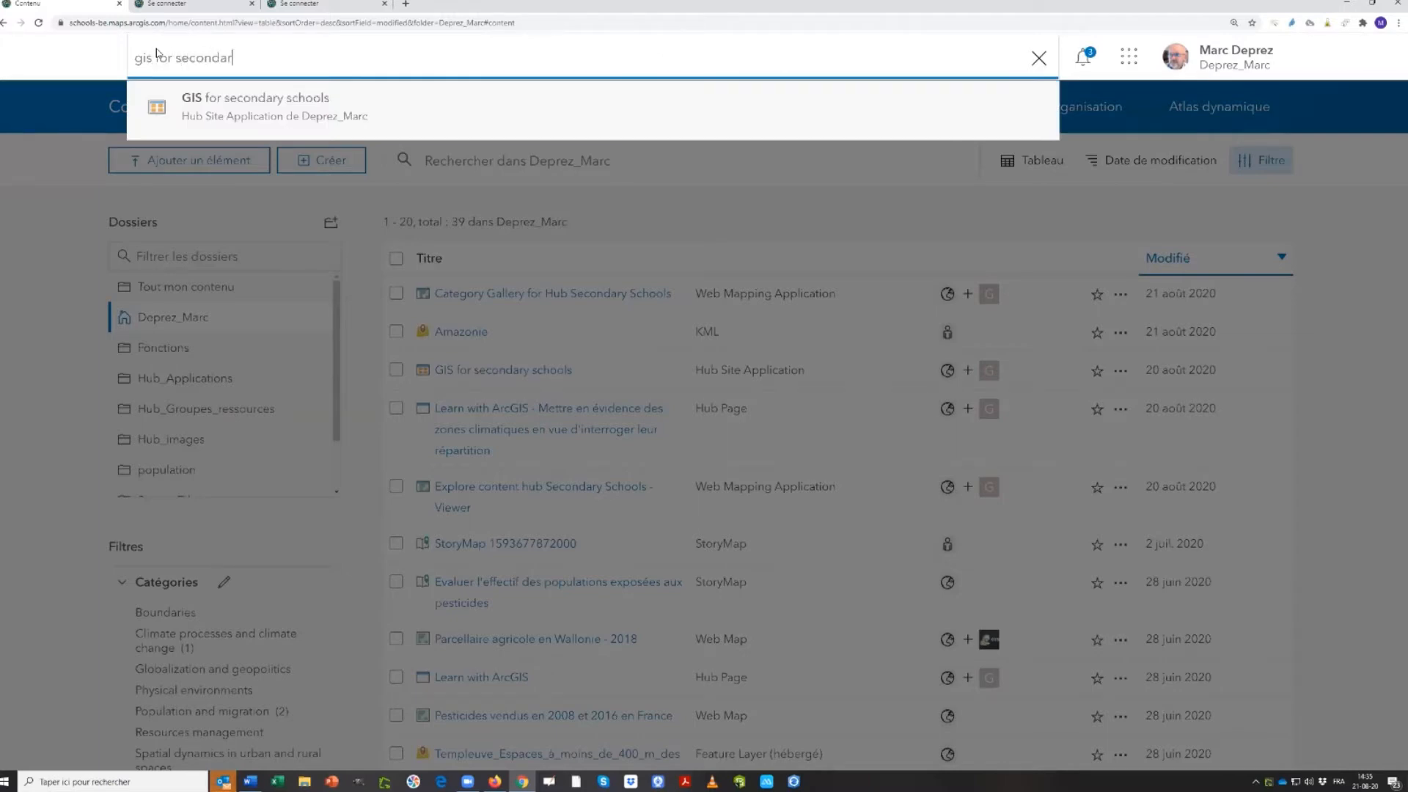
text(y scholl)
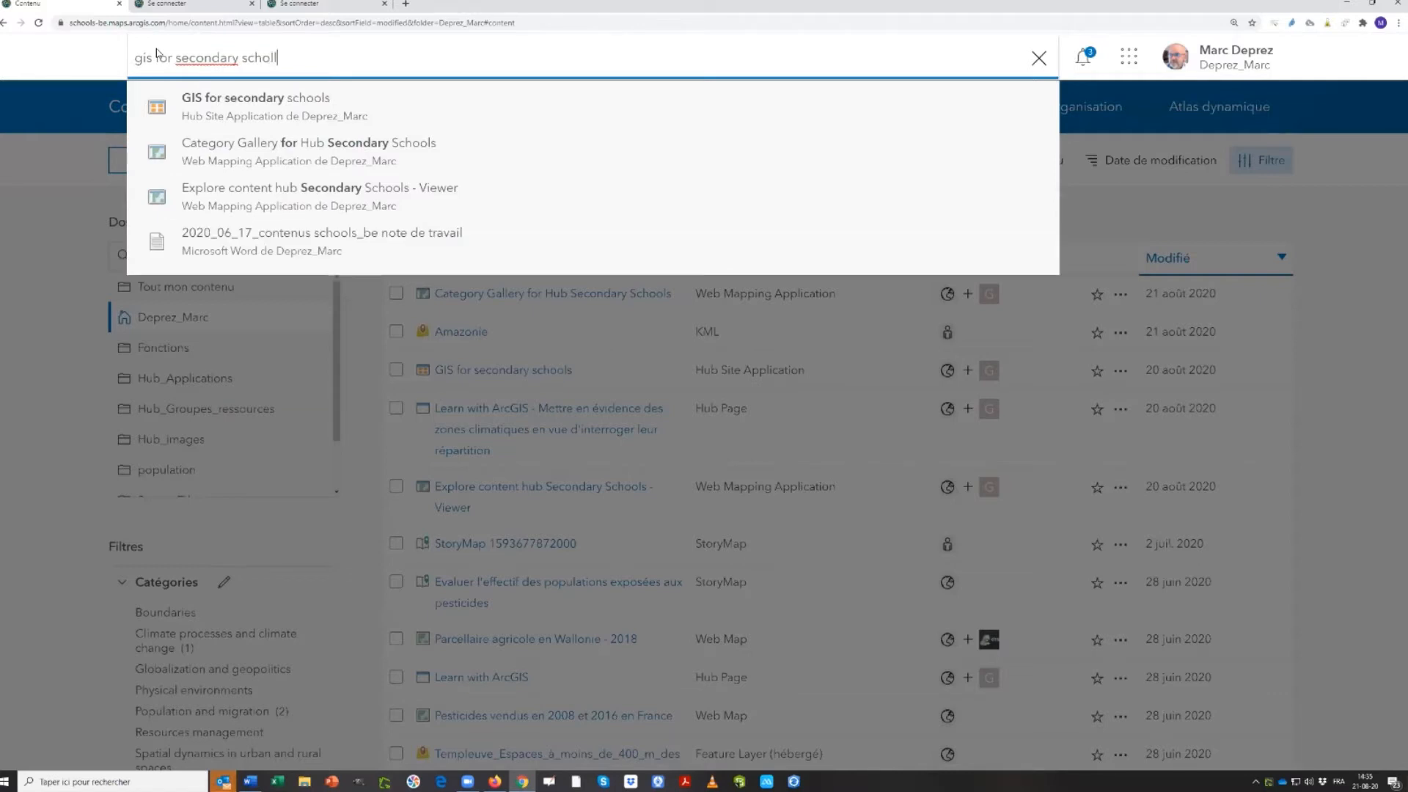
key(BackSpace)
key(BackSpace)
text(ols)
key(Return)
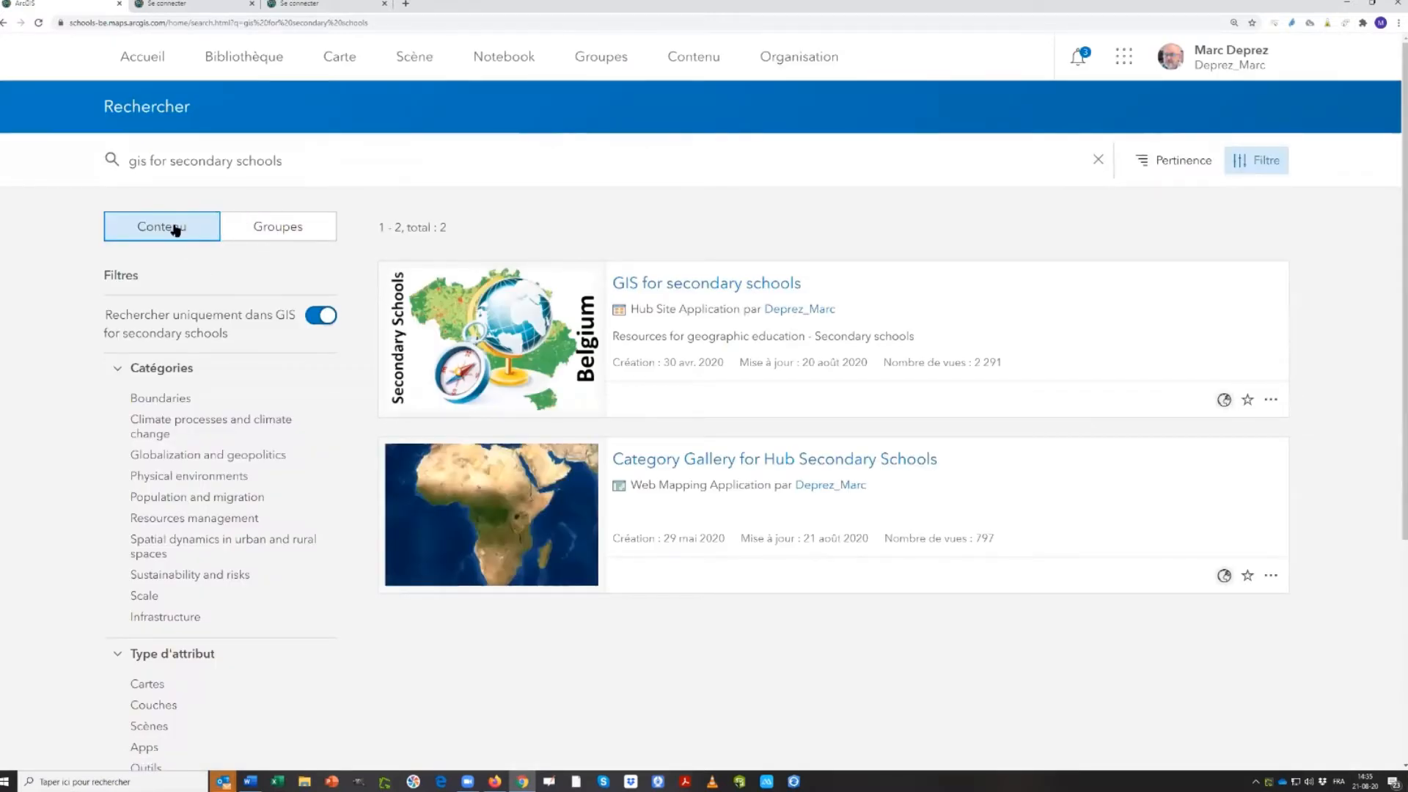
Show matching groups from outside the organisation as well and open the GIS for secondary schools Content group
click(275, 227)
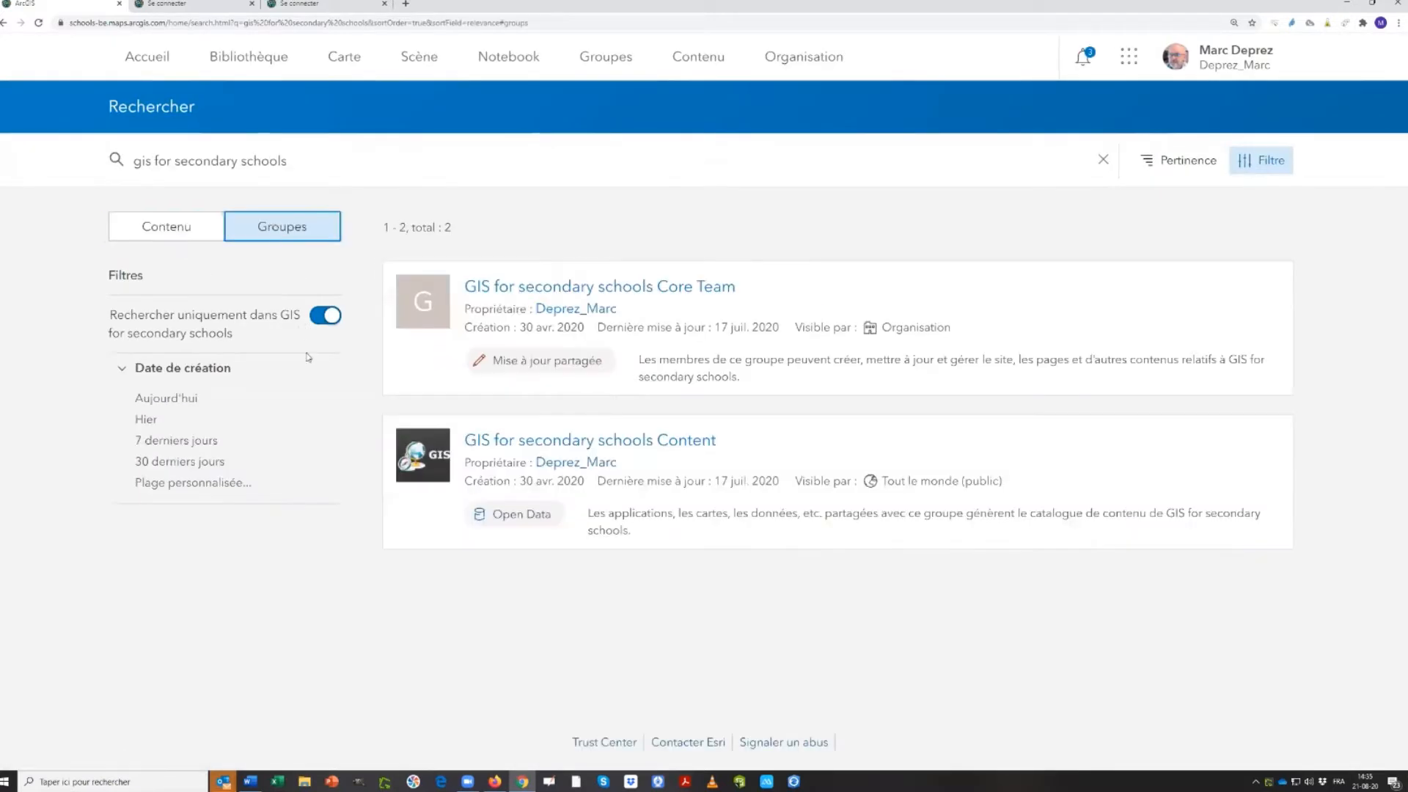
click(330, 319)
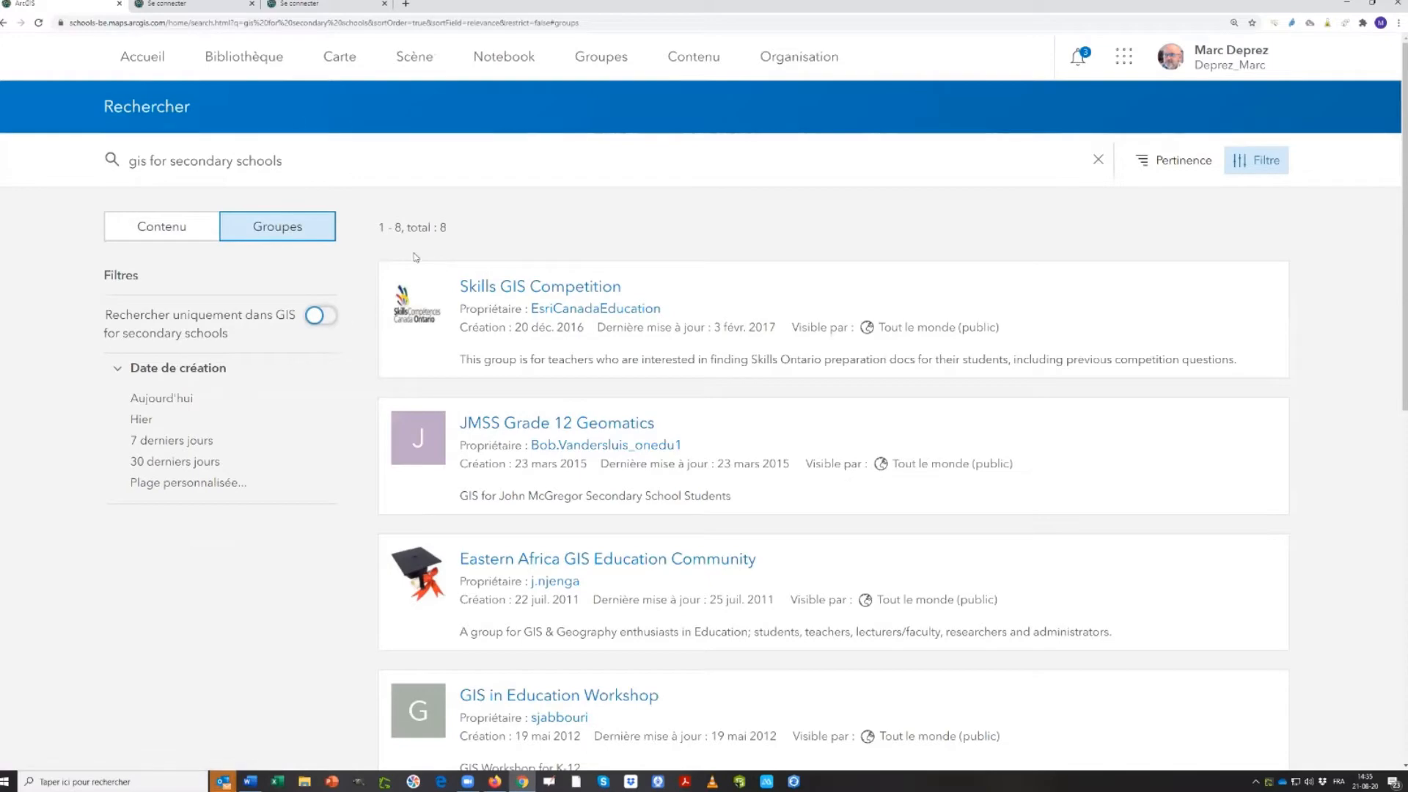
scroll(444, 293, down, 10)
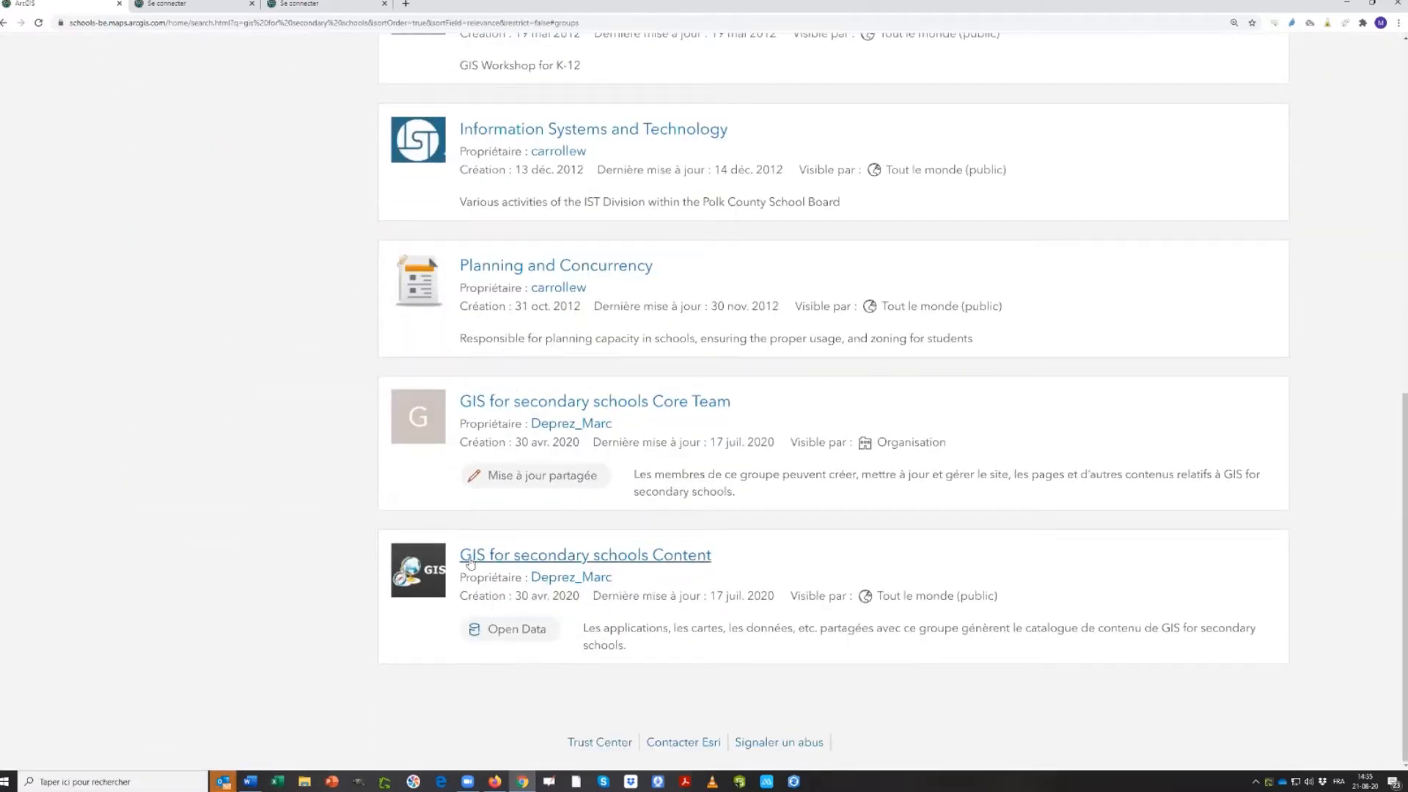
click(561, 561)
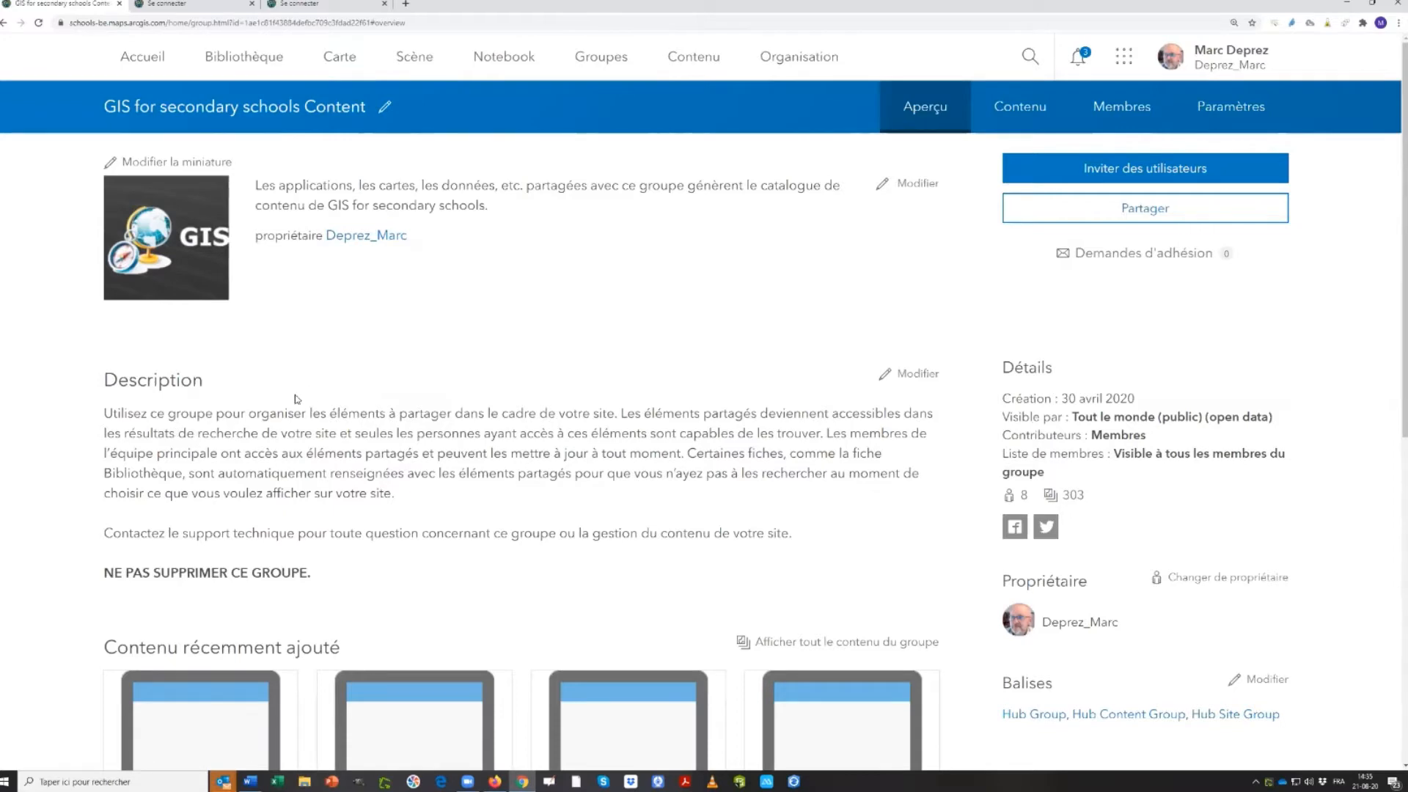
Look over the group's overview and display the full list of its content
scroll(295, 398, down, 2)
scroll(182, 195, up, 2)
scroll(198, 250, down, 3)
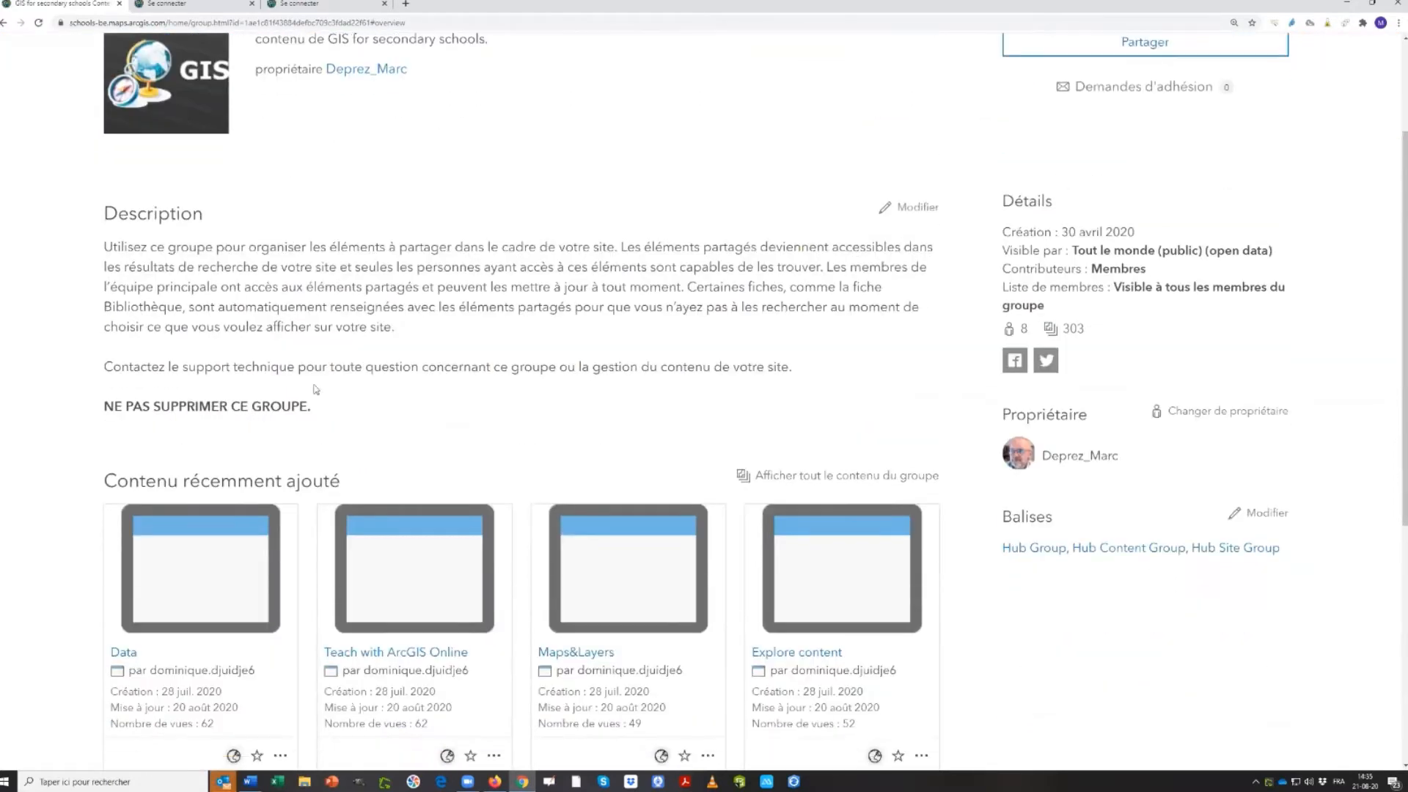
click(852, 478)
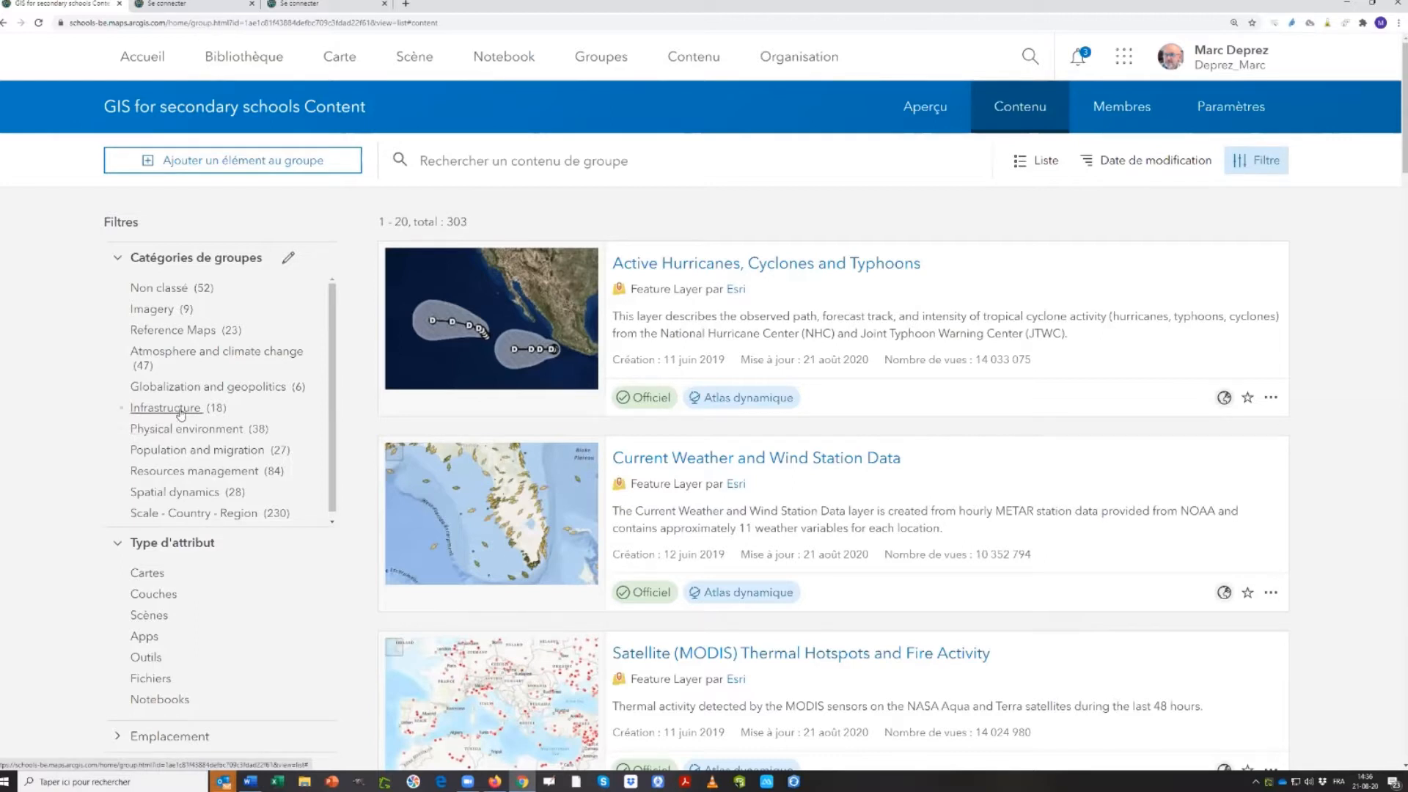
Add Active Hurricanes, Cyclones and Typhoons, Recent Conditions in Air Quality (PM2.5) and The Human Reach: Atlas to the favourites
mouse_move(469, 328)
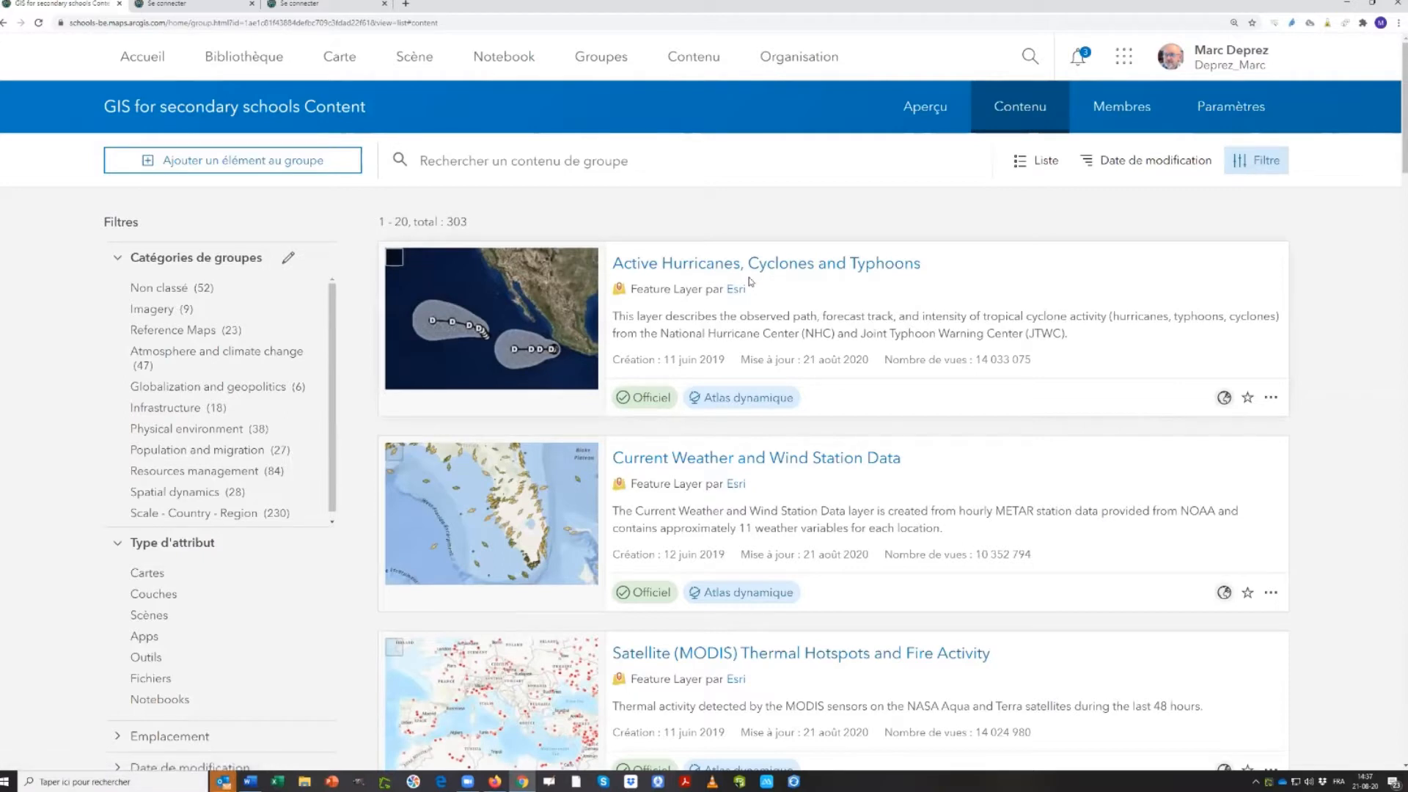
click(1249, 401)
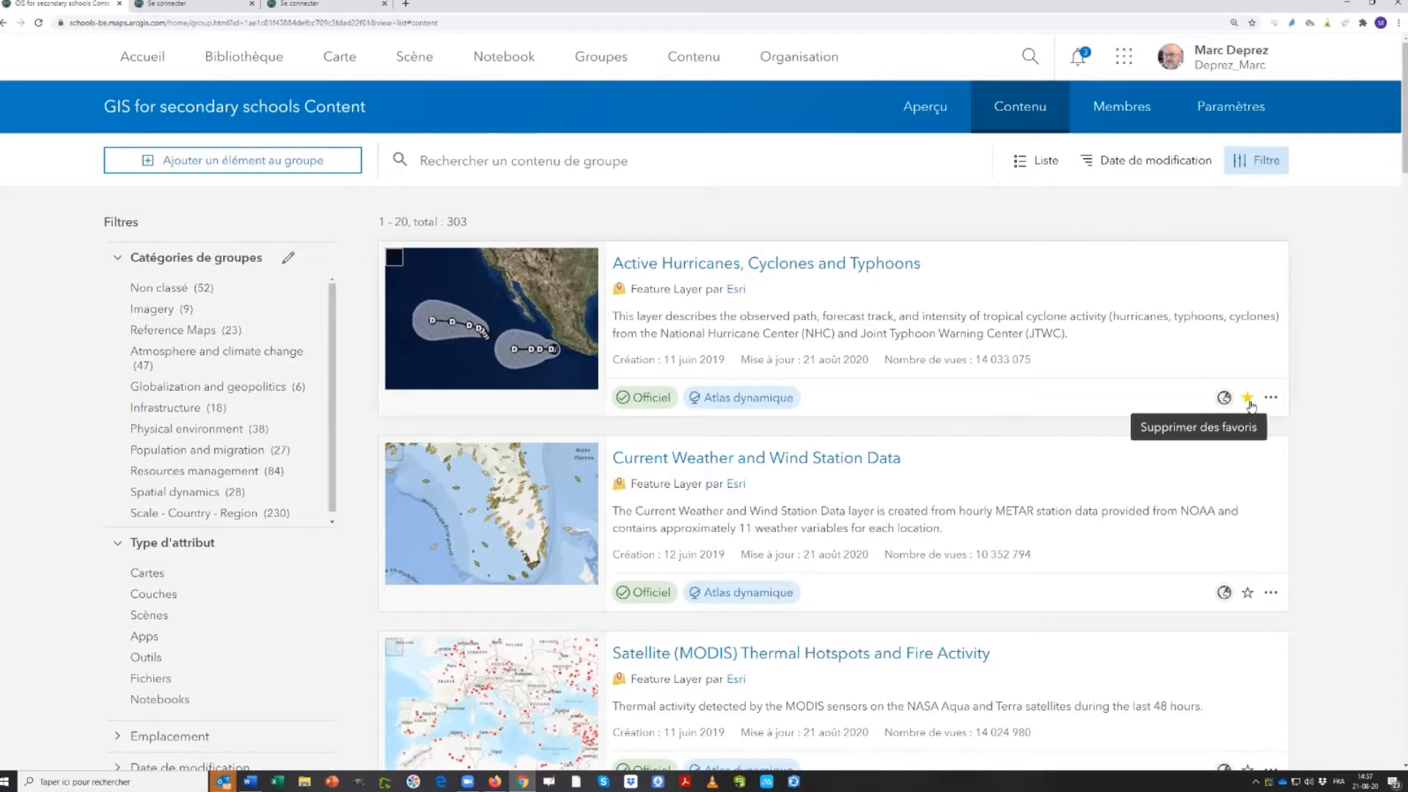
scroll(916, 444, down, 6)
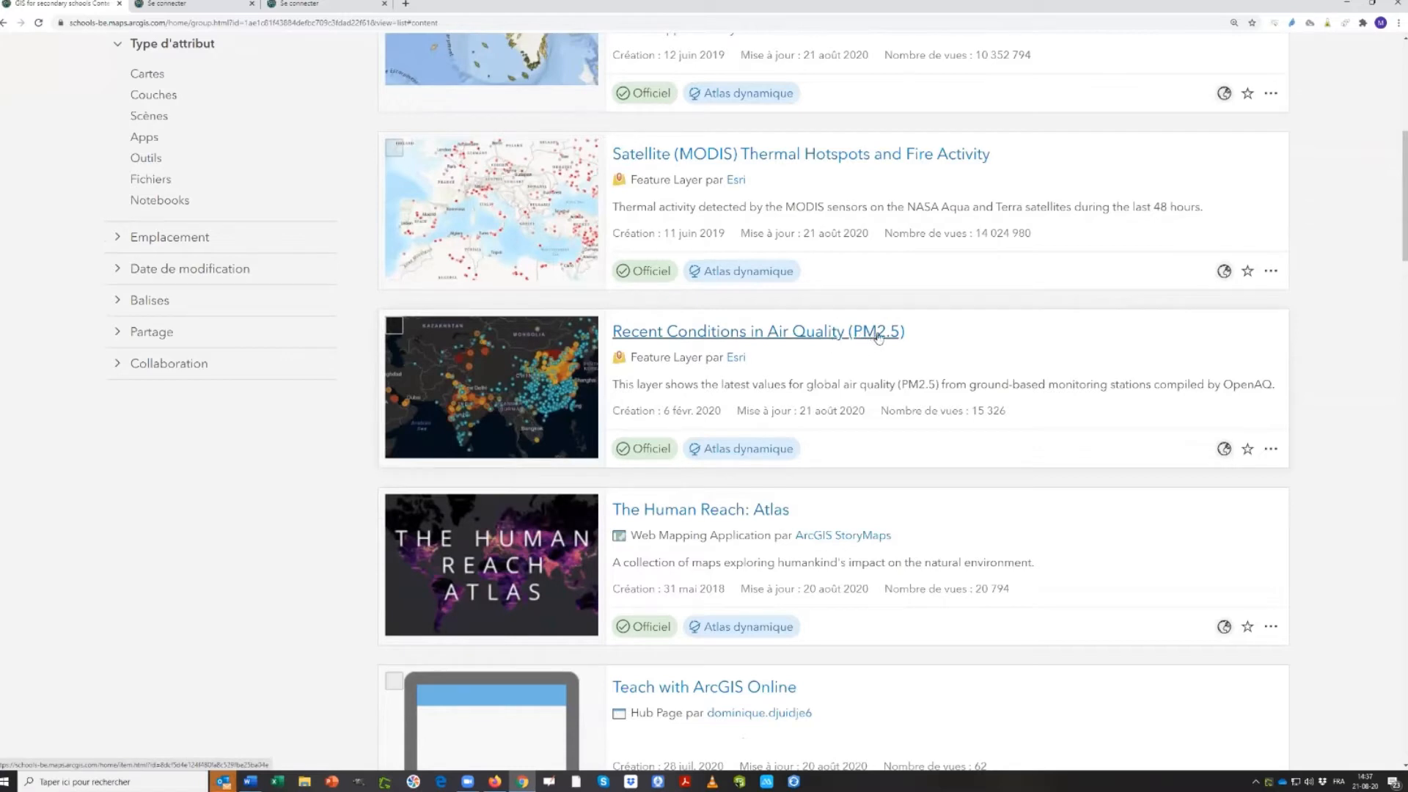
click(1247, 449)
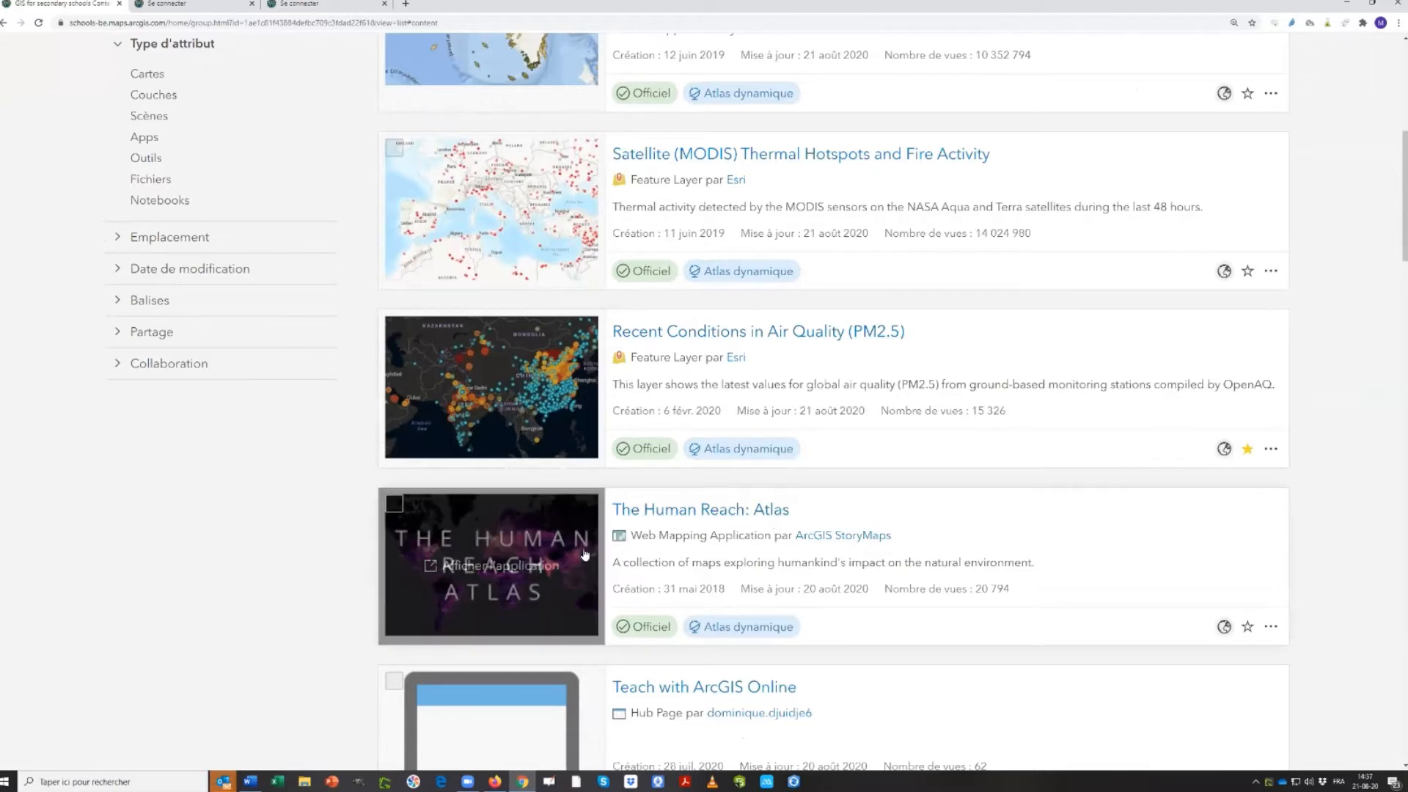
click(1248, 629)
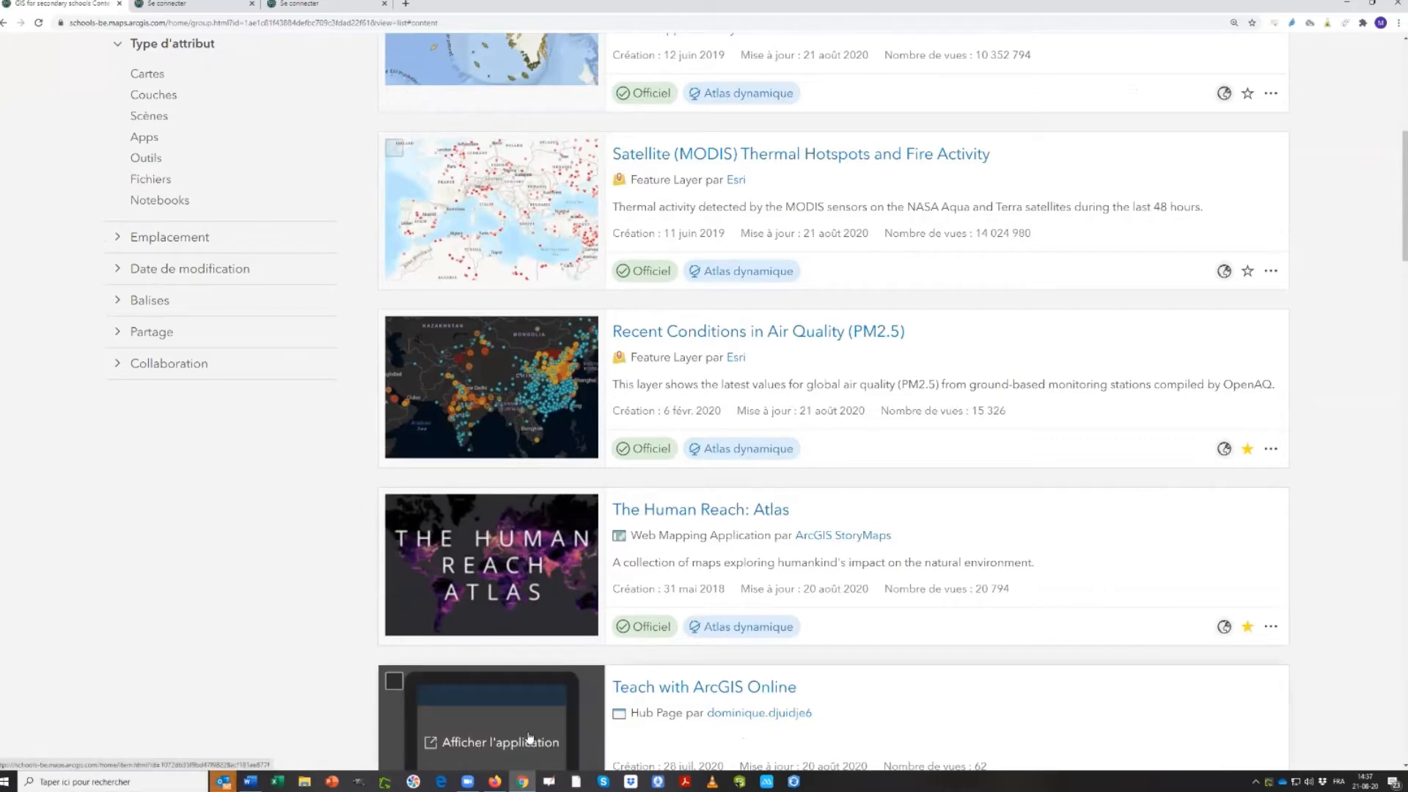
Open the personal favourites list (Mes favoris) and review the items saved in it
scroll(849, 626, up, 7)
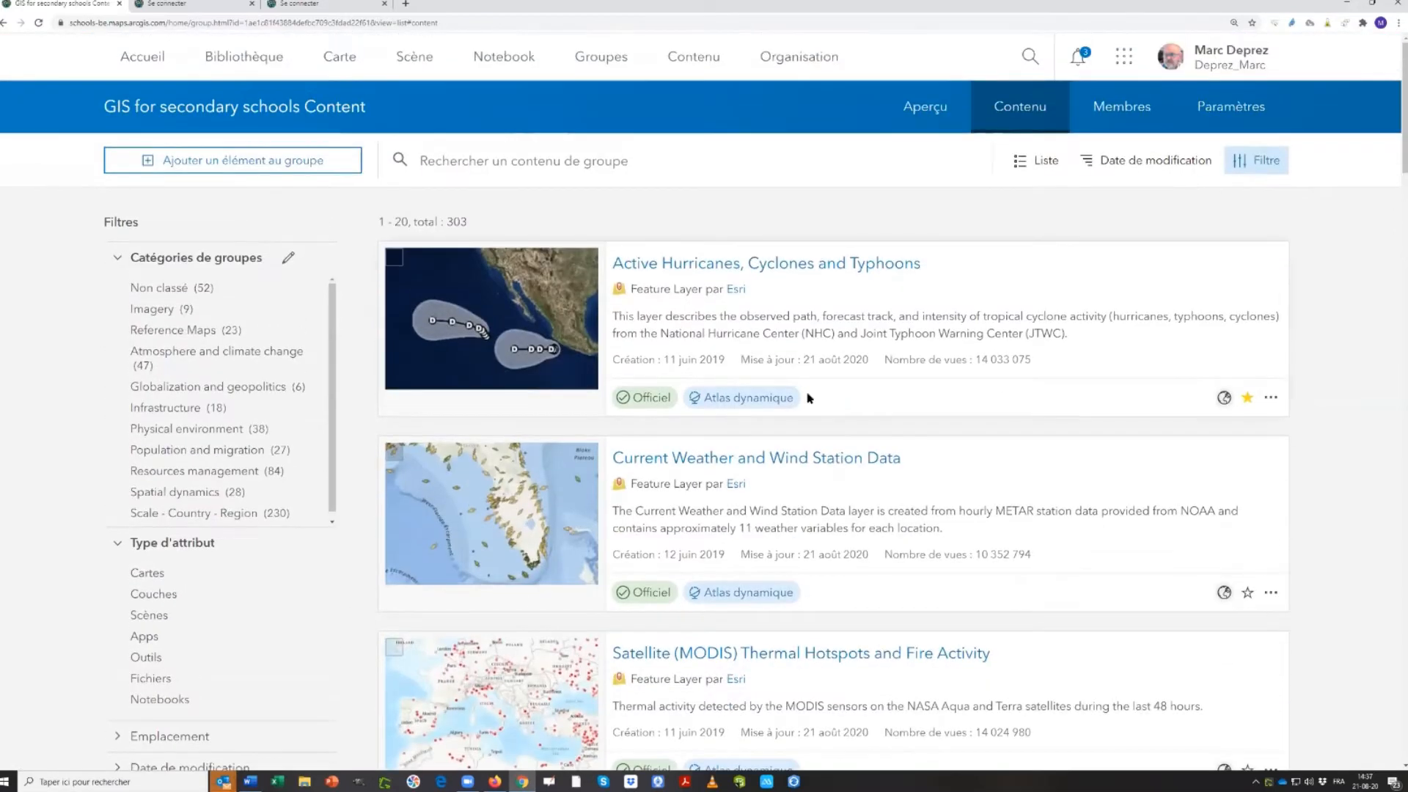
click(693, 56)
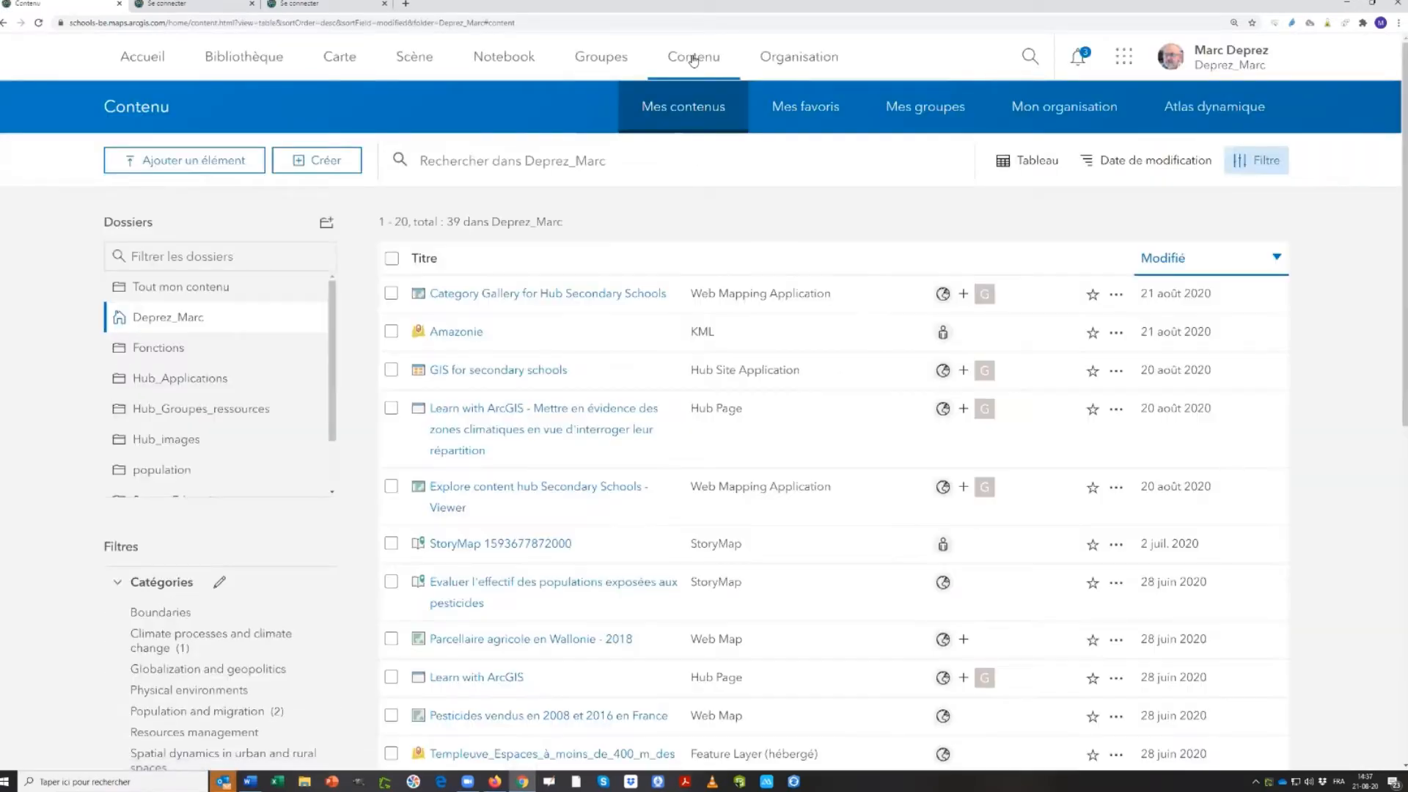
click(809, 118)
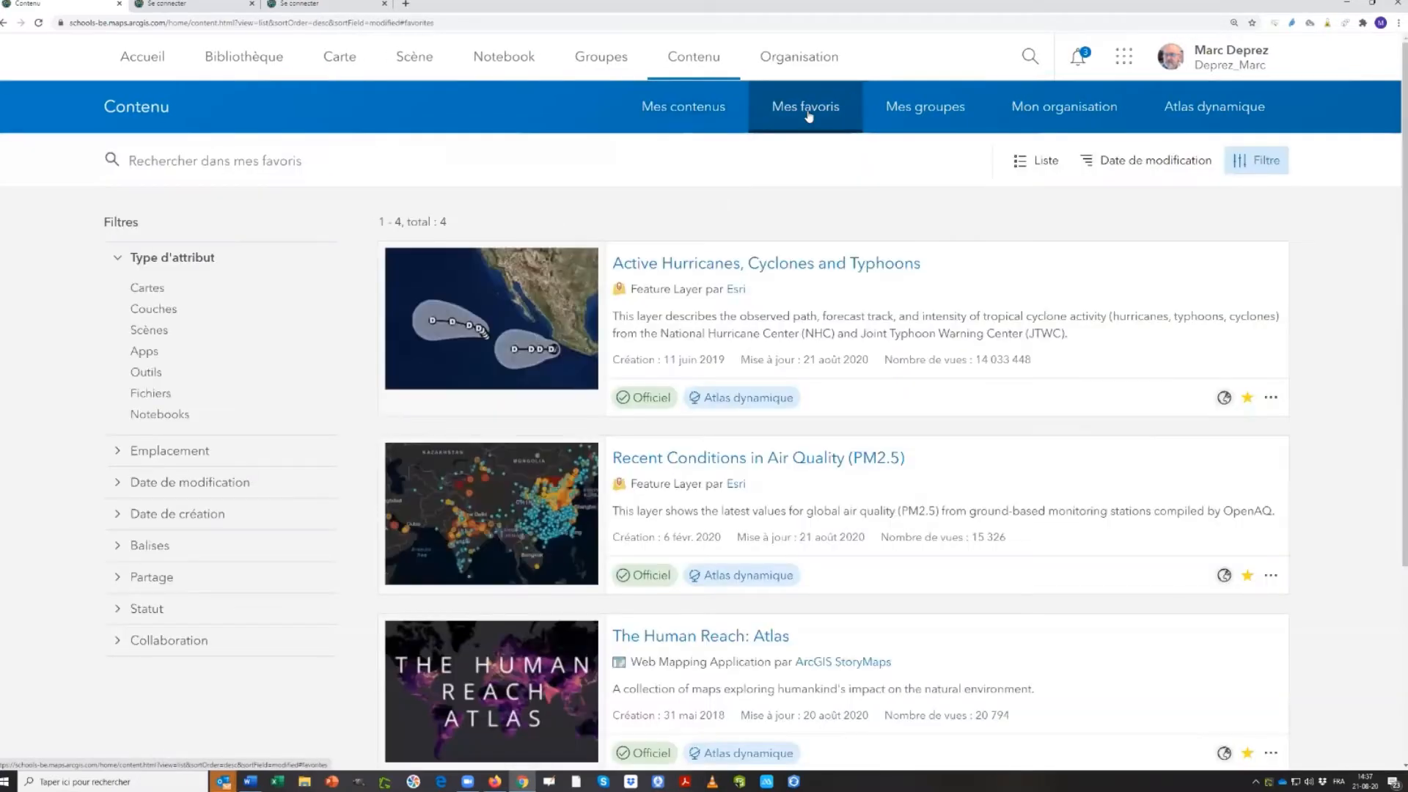
scroll(638, 381, down, 4)
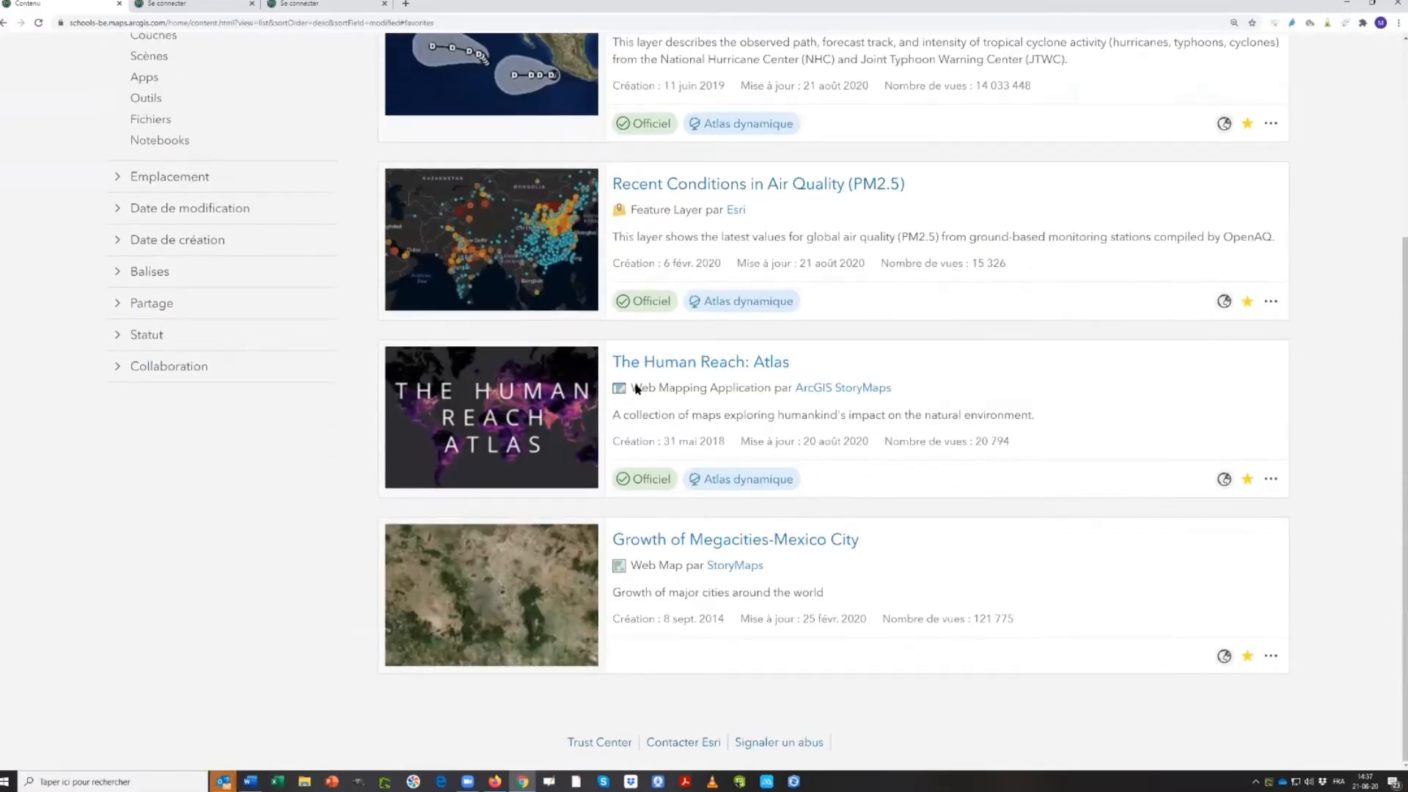
scroll(613, 629, up, 1)
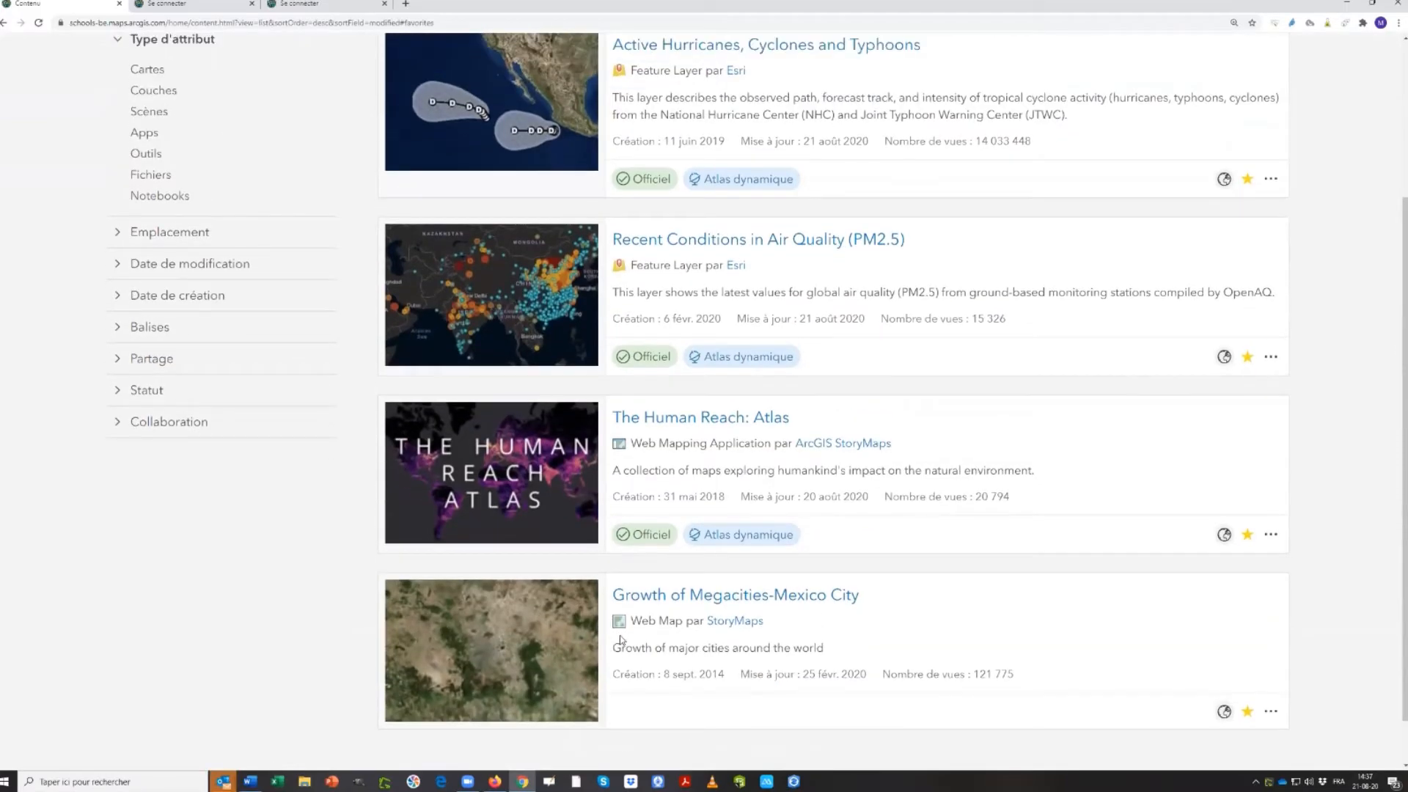
scroll(620, 640, up, 3)
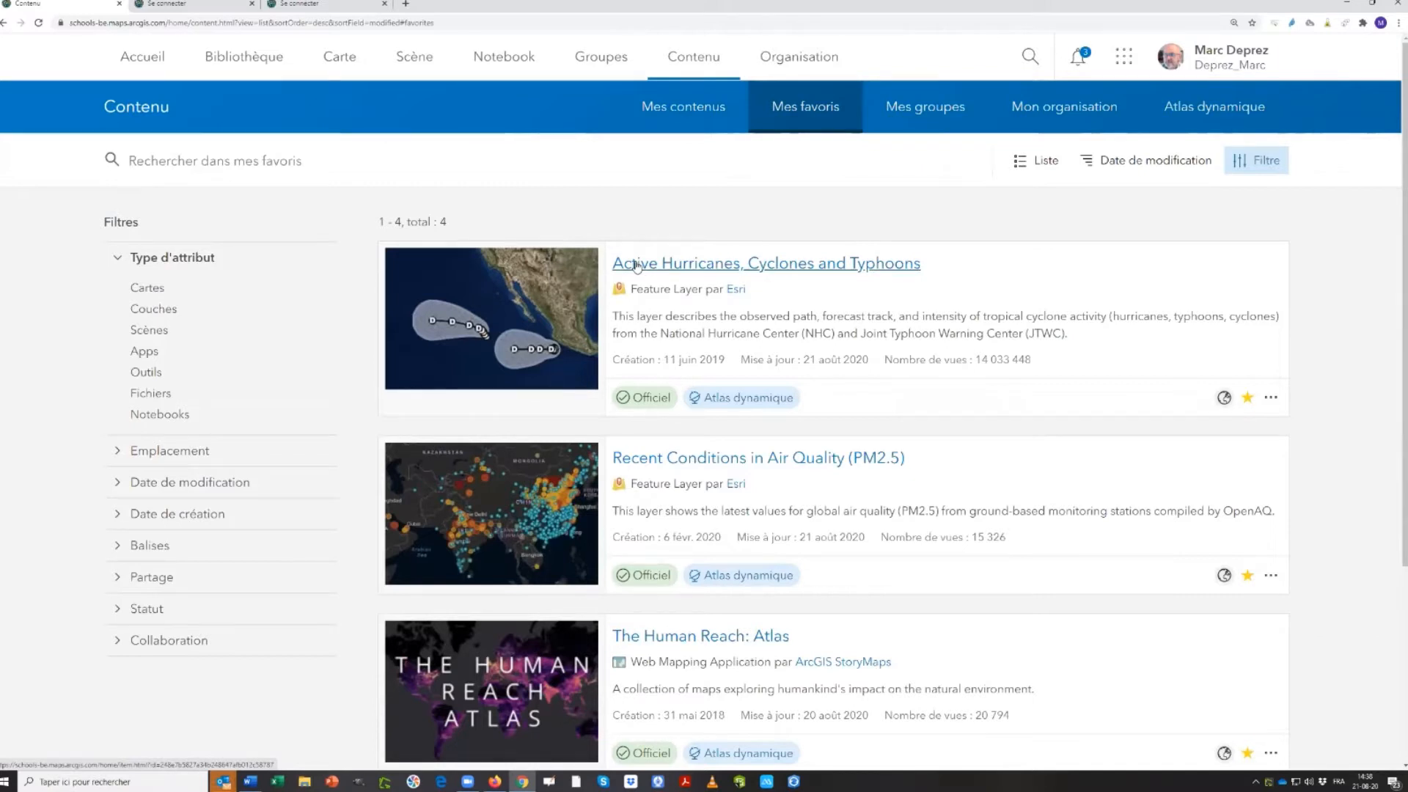
In the map viewer, search for layers within Mes favoris without any search term
click(339, 59)
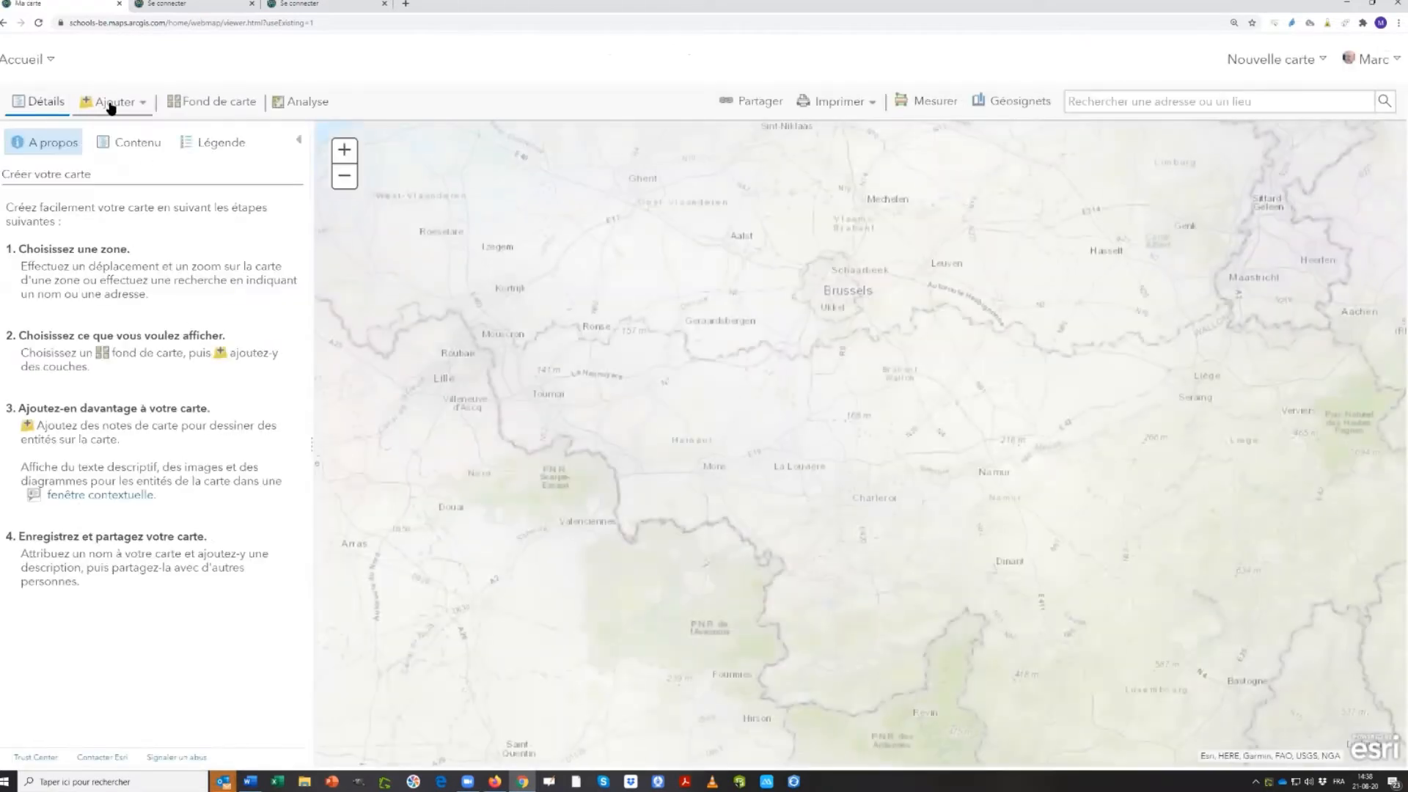
click(110, 105)
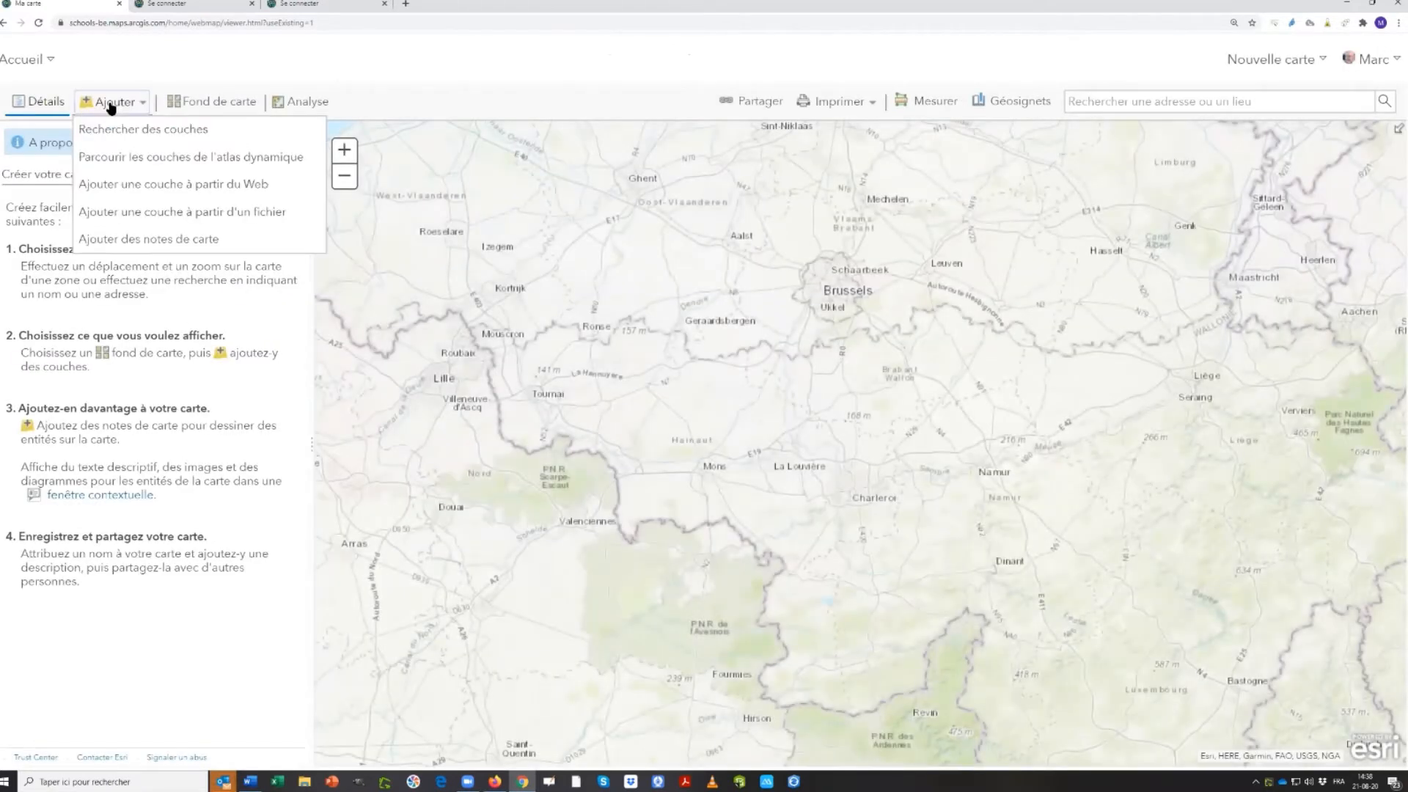
click(117, 130)
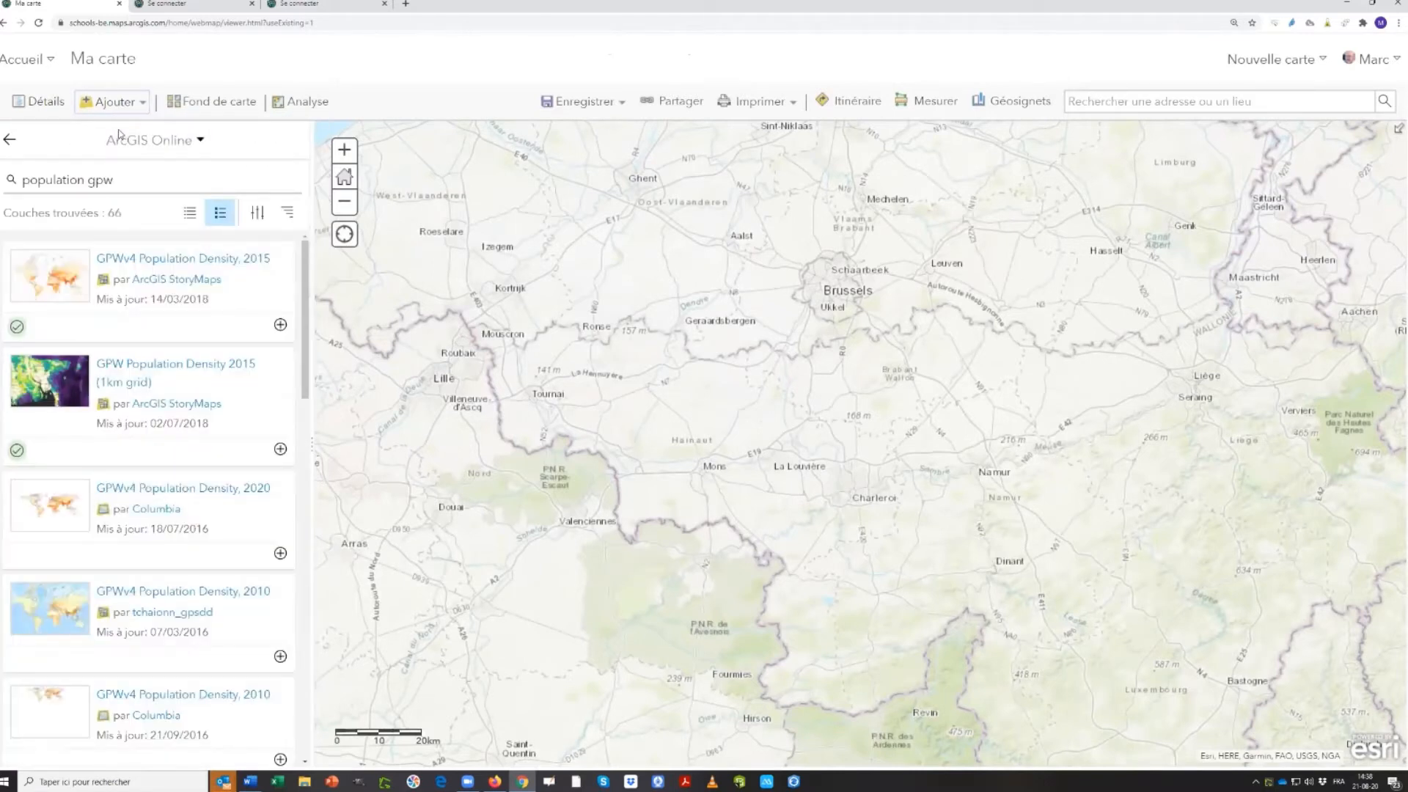
click(159, 144)
click(162, 199)
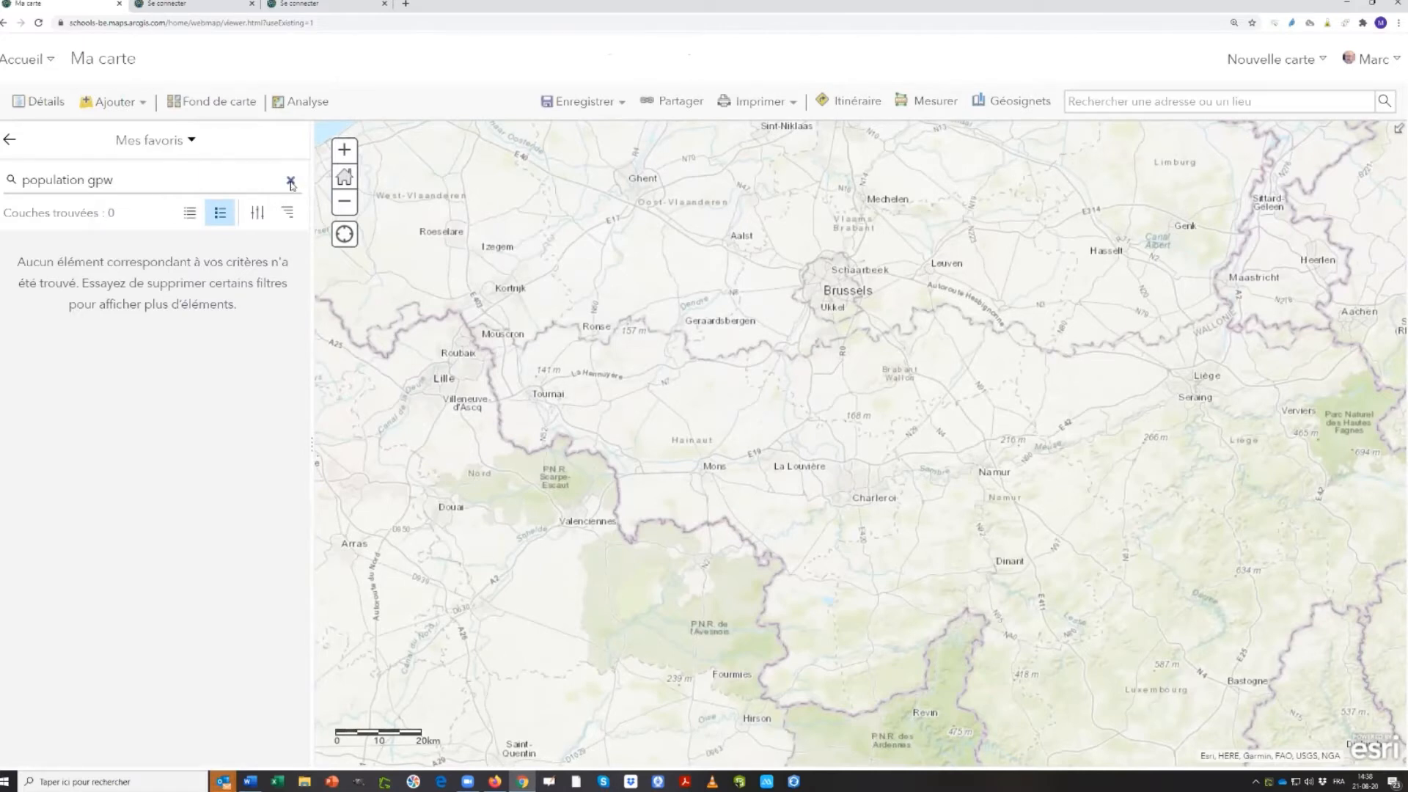
click(290, 180)
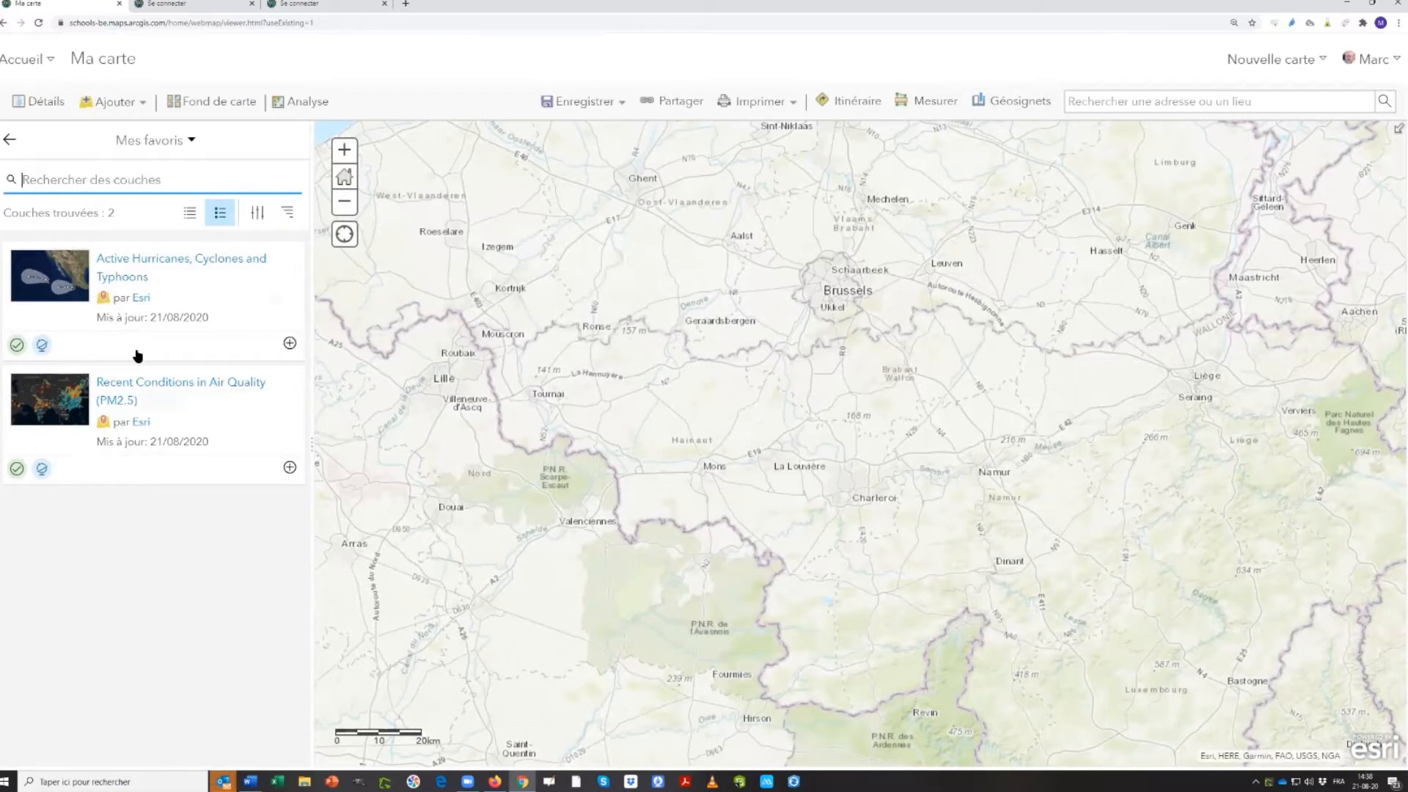
click(163, 179)
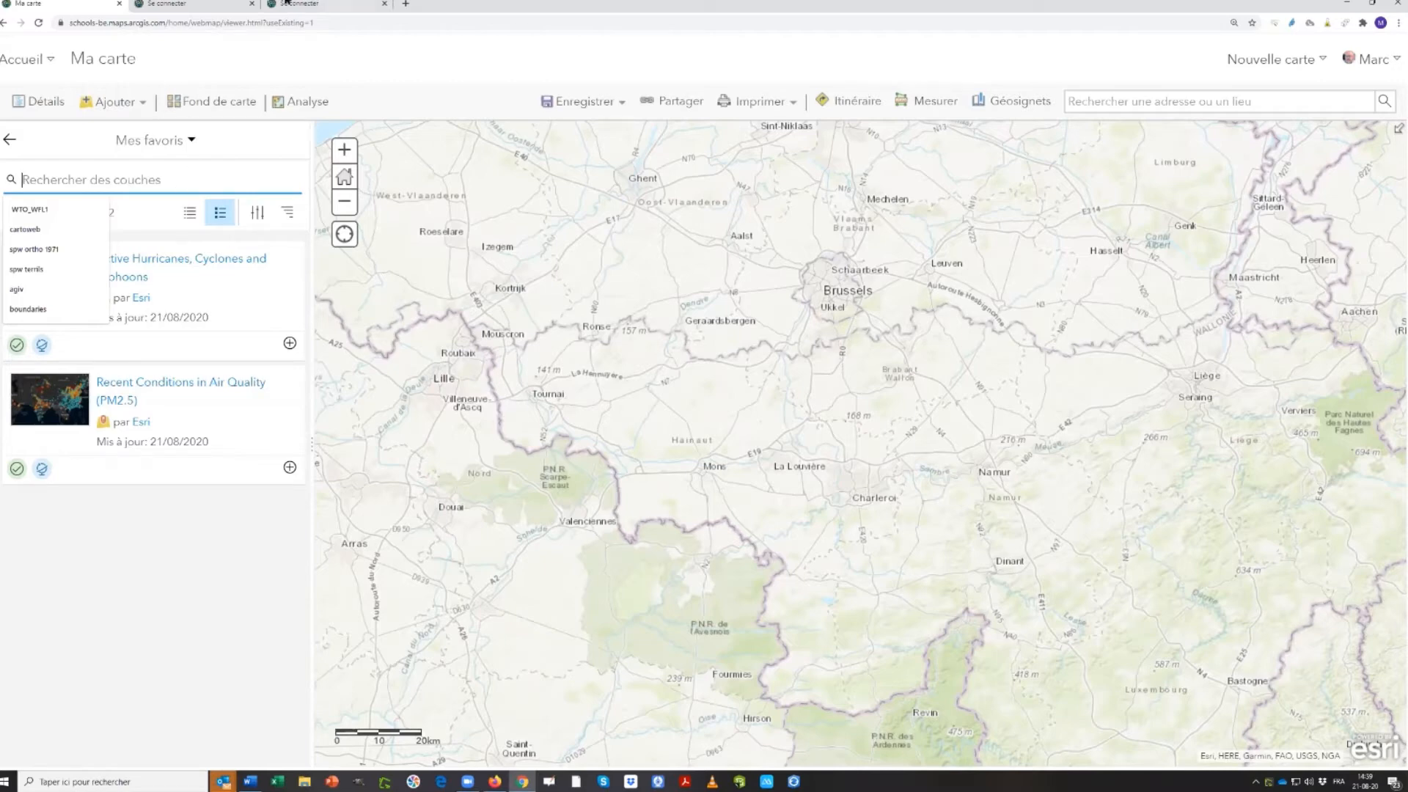
click(194, 6)
click(92, 5)
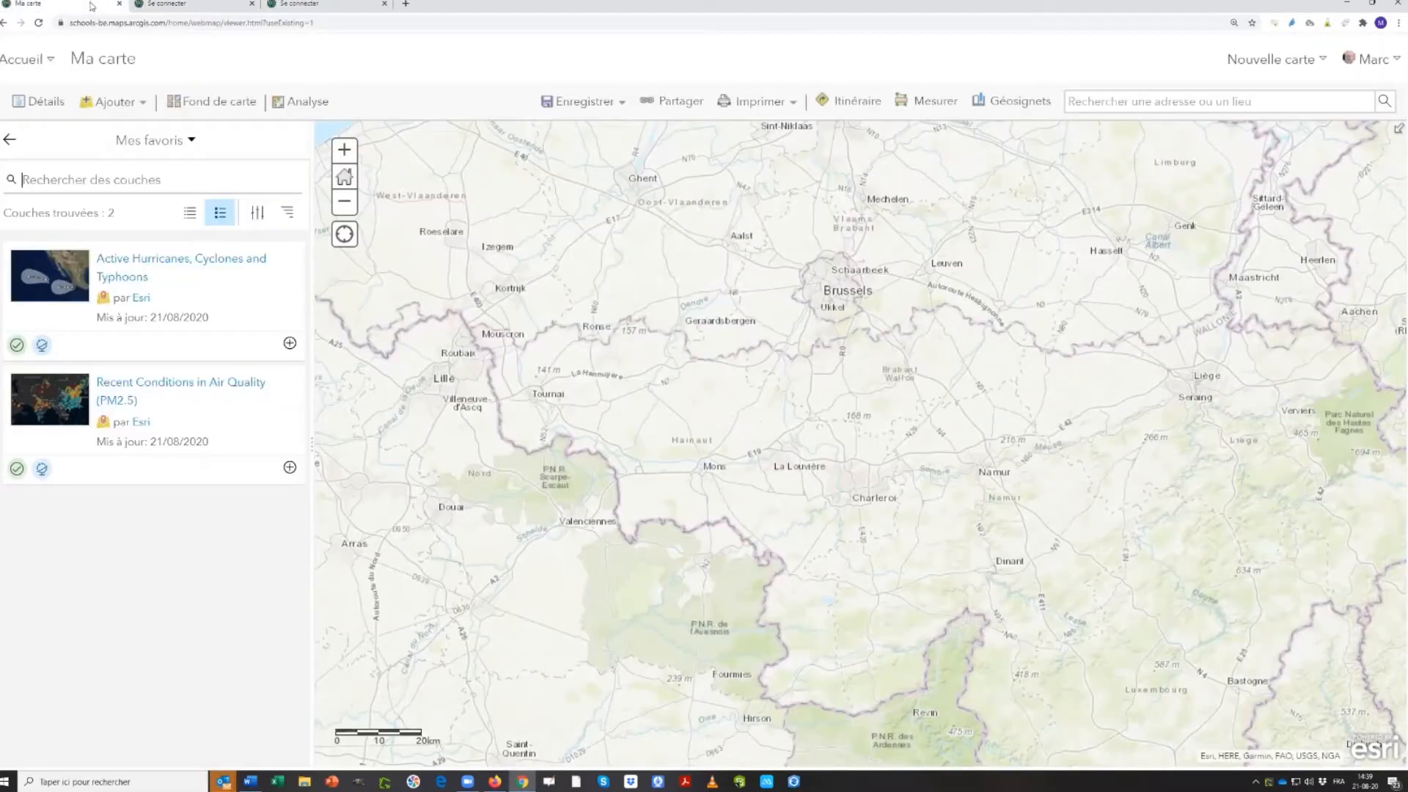
Open the Contenu page from the map viewer and bring up the general ArcGIS Online search
click(36, 62)
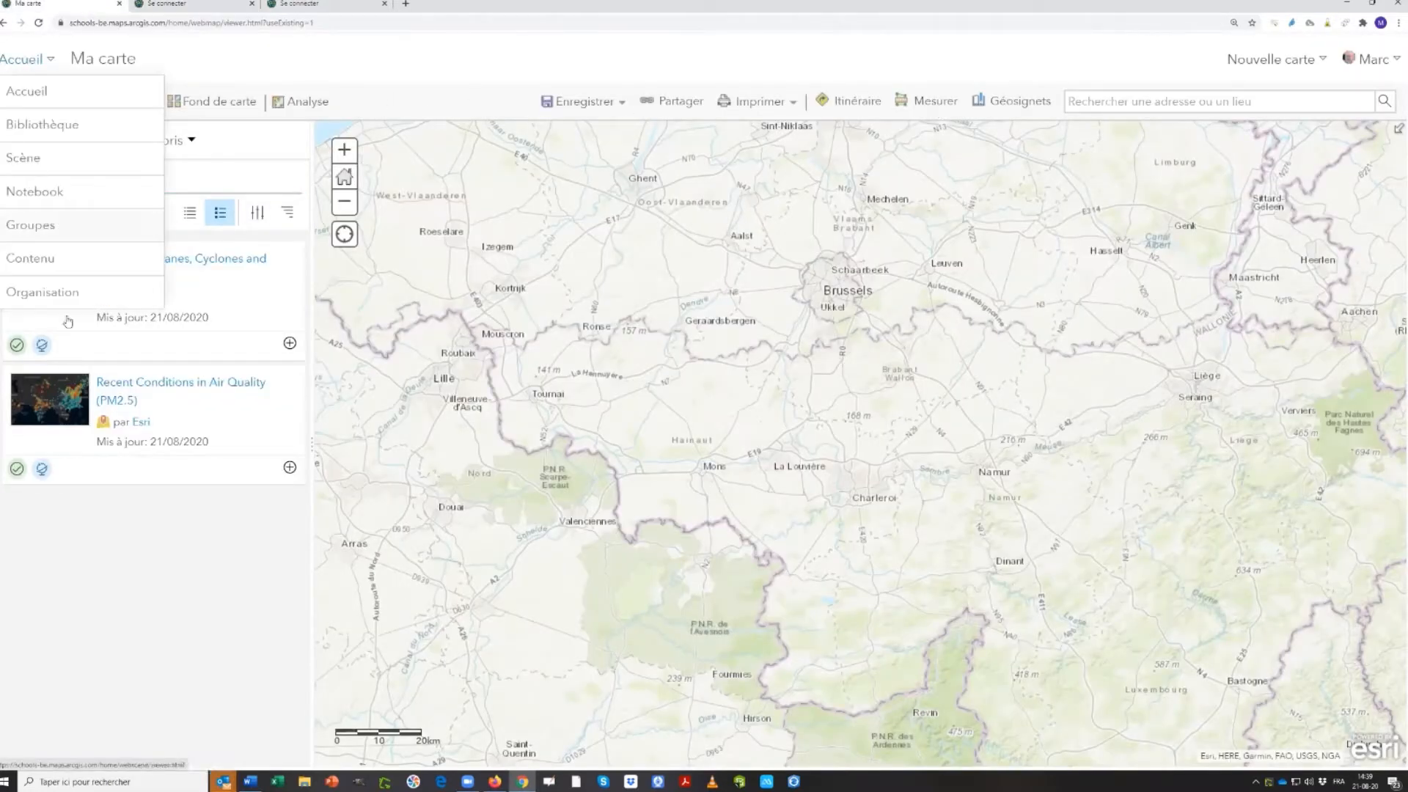
click(37, 261)
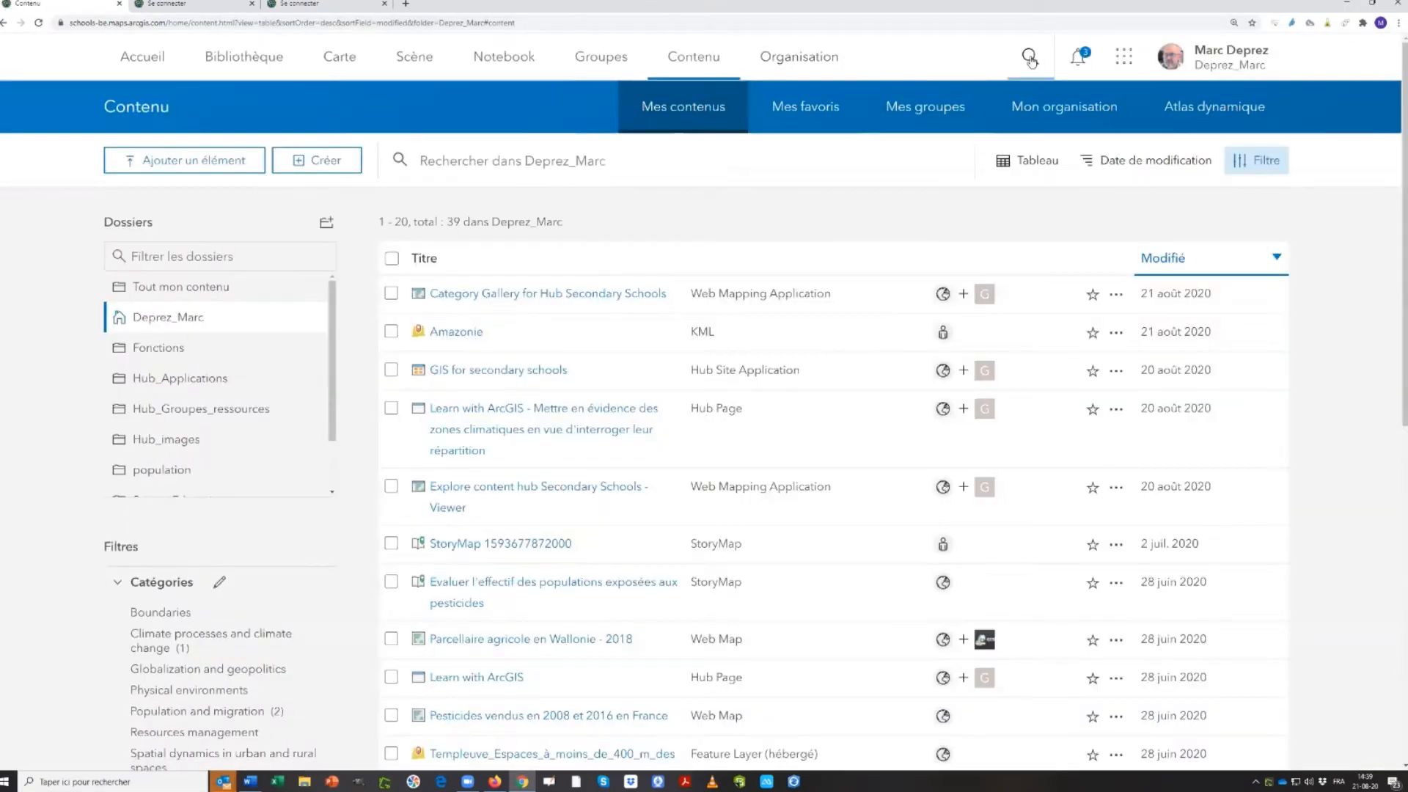
click(1030, 58)
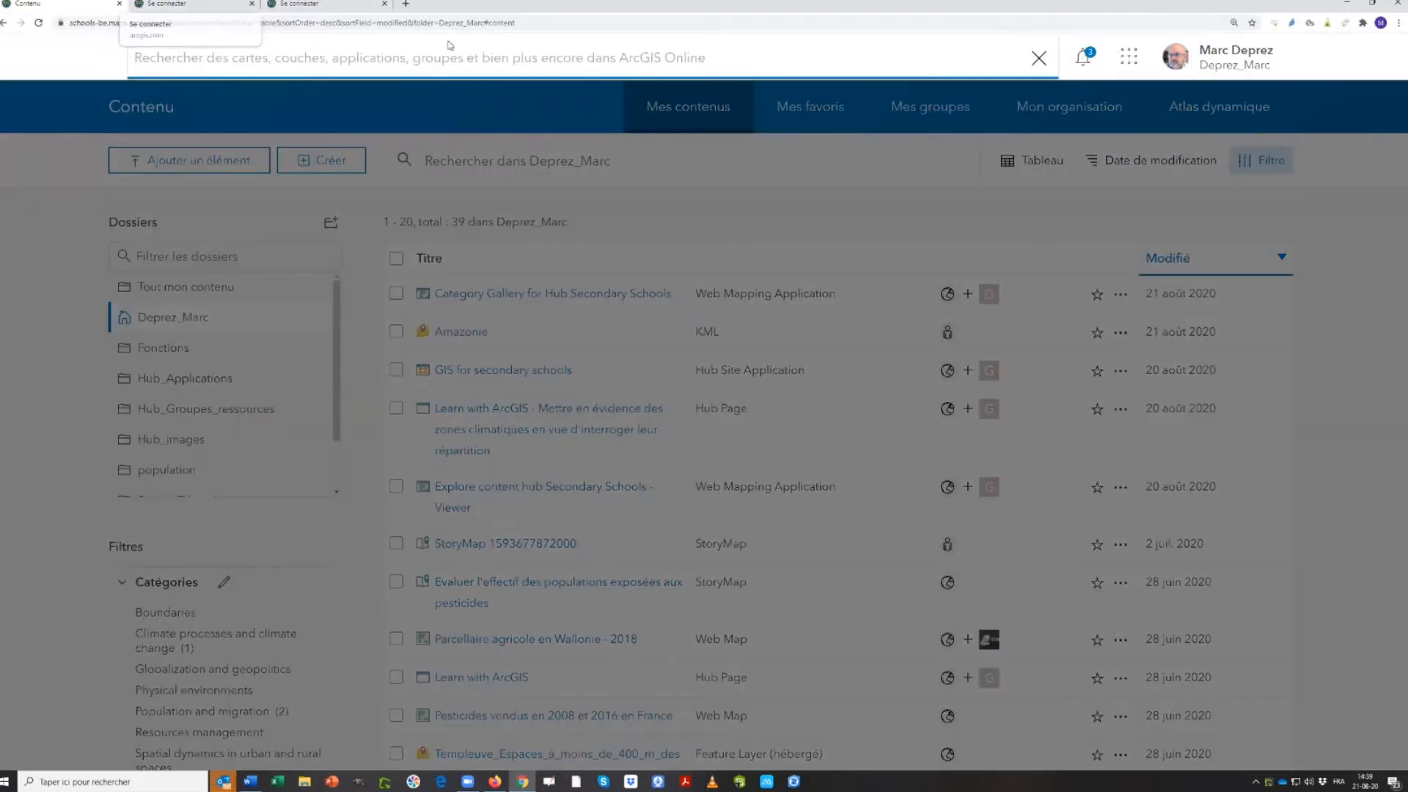
Close the current account's tab and sign in to ArcGIS Online with the other ArcGIS account's saved credentials, retrying after the expired session
click(121, 5)
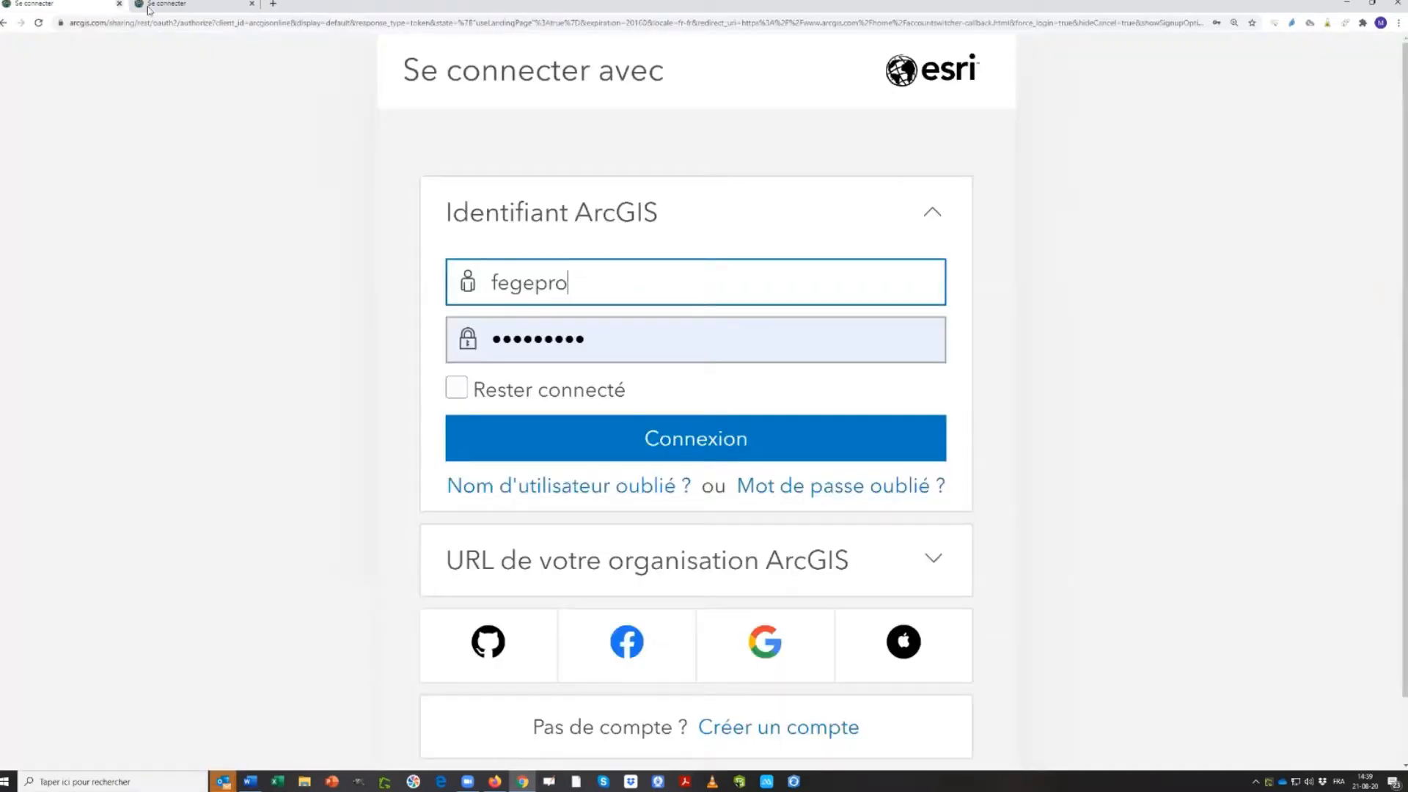
click(680, 446)
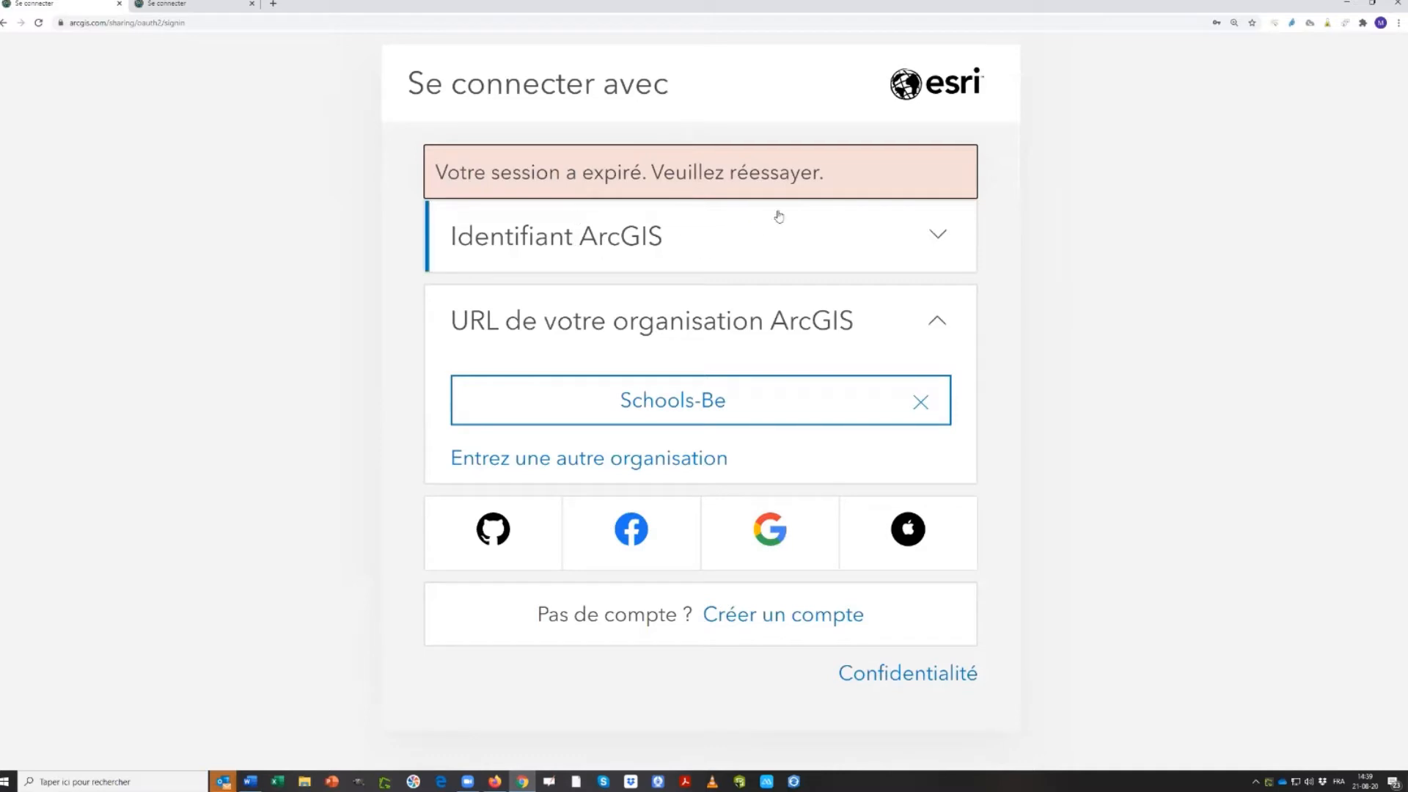
click(935, 234)
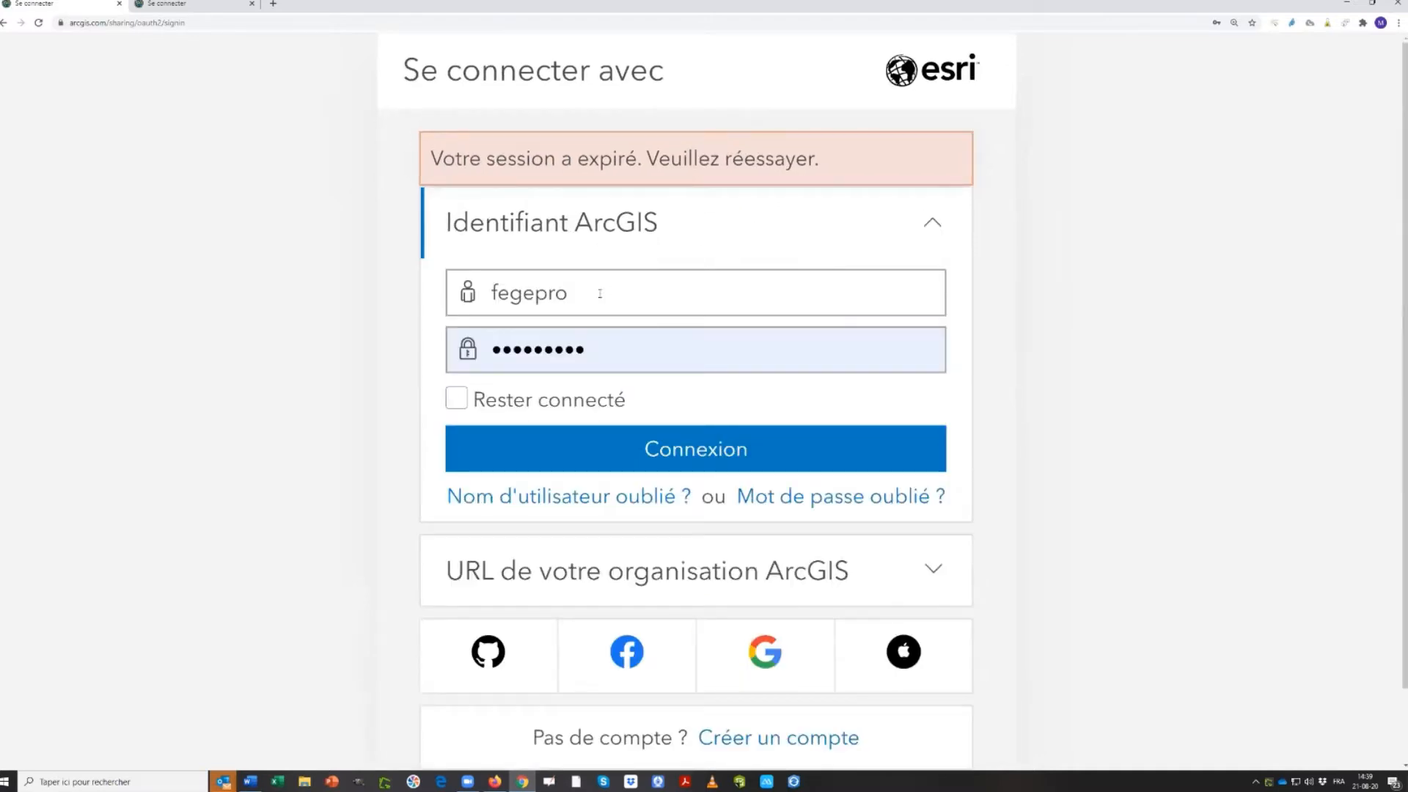
click(657, 453)
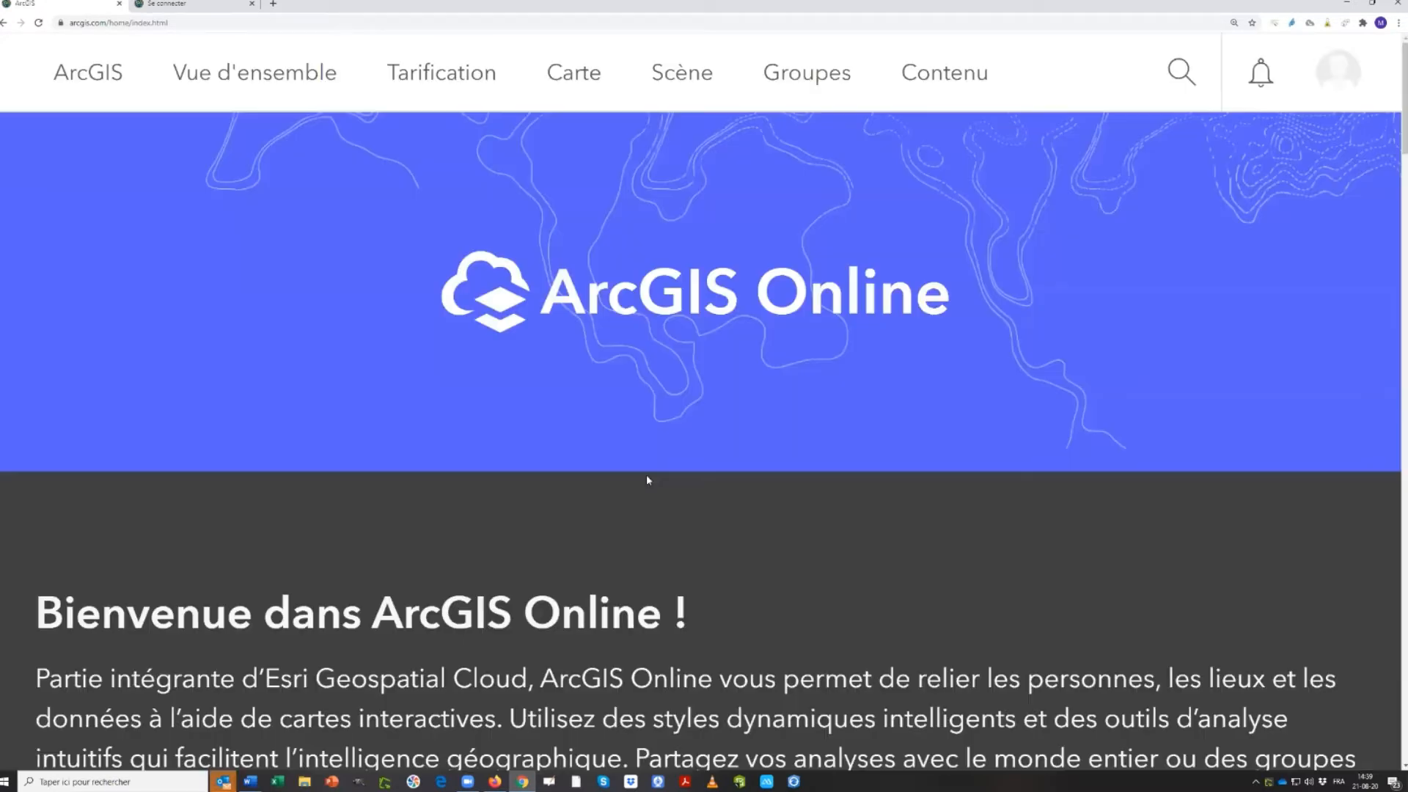
From the Contenu page, search all of ArcGIS Online for "gis for secondary schools"
click(934, 72)
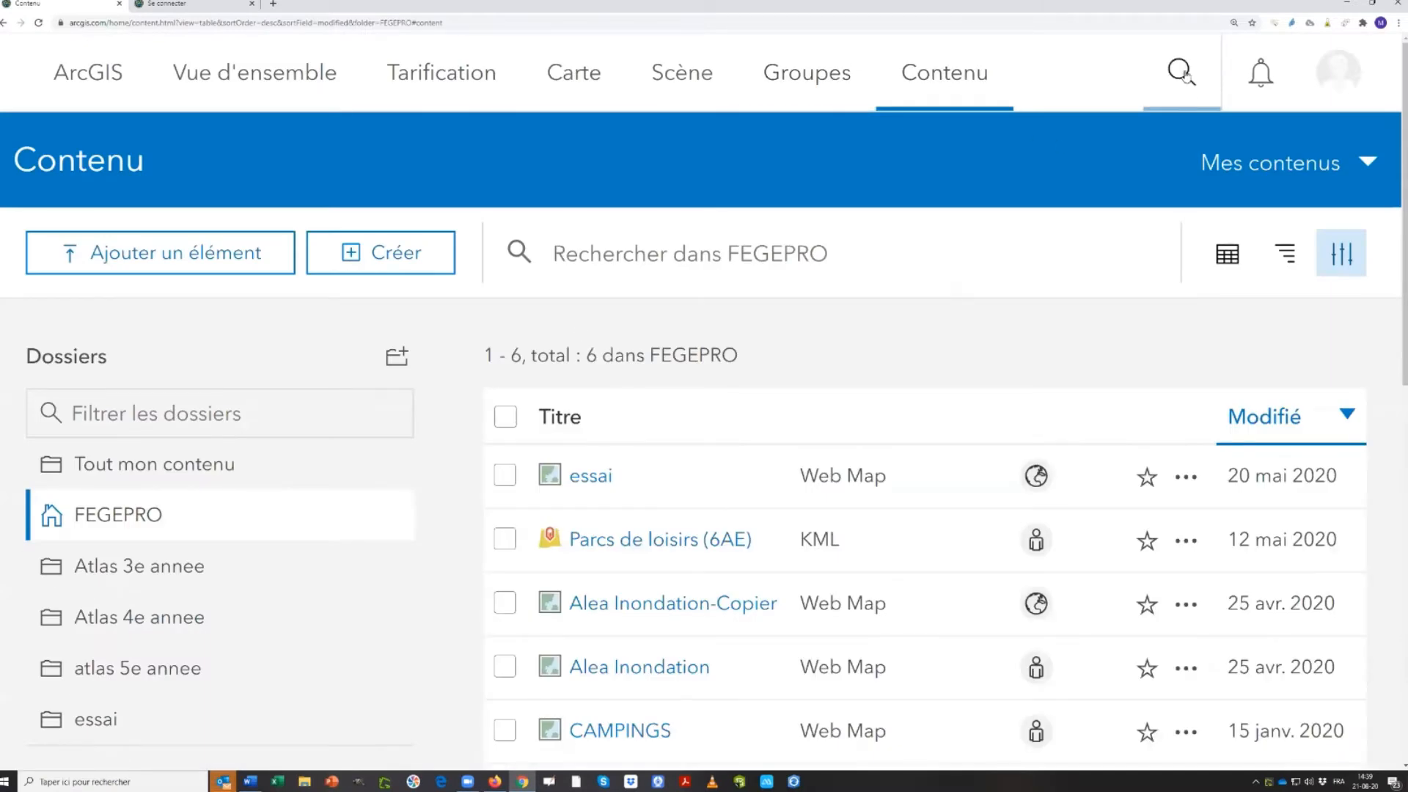
click(1182, 72)
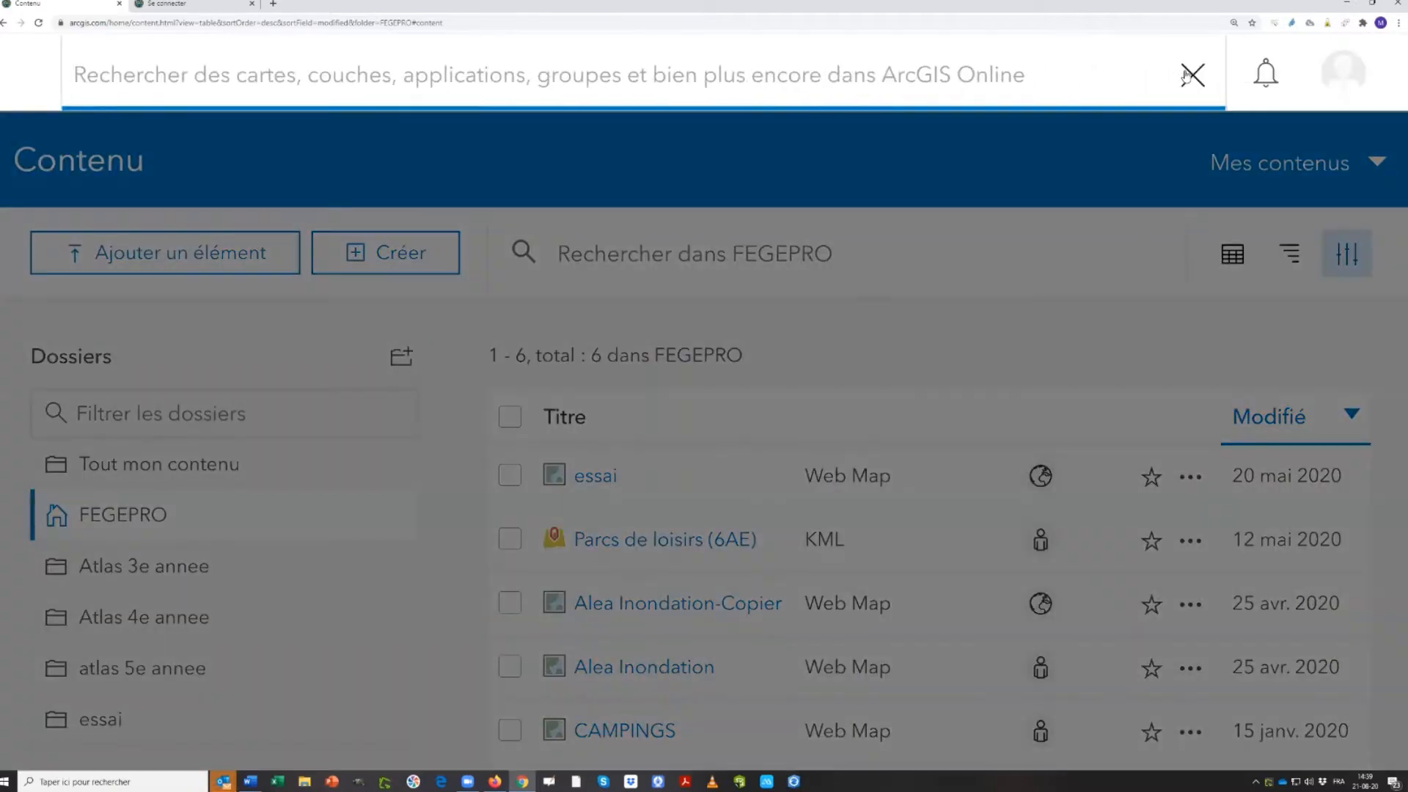
text(gis)
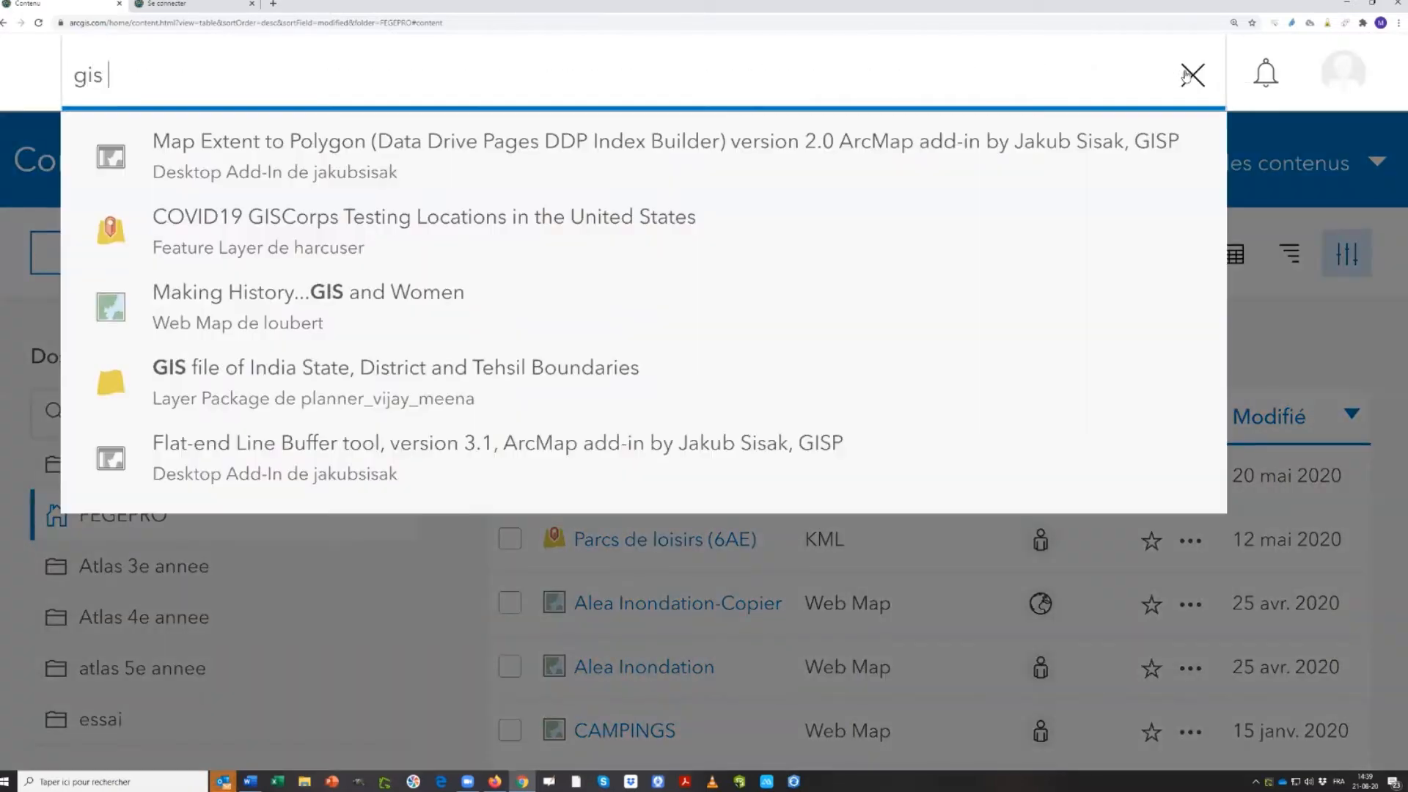
text( for secon)
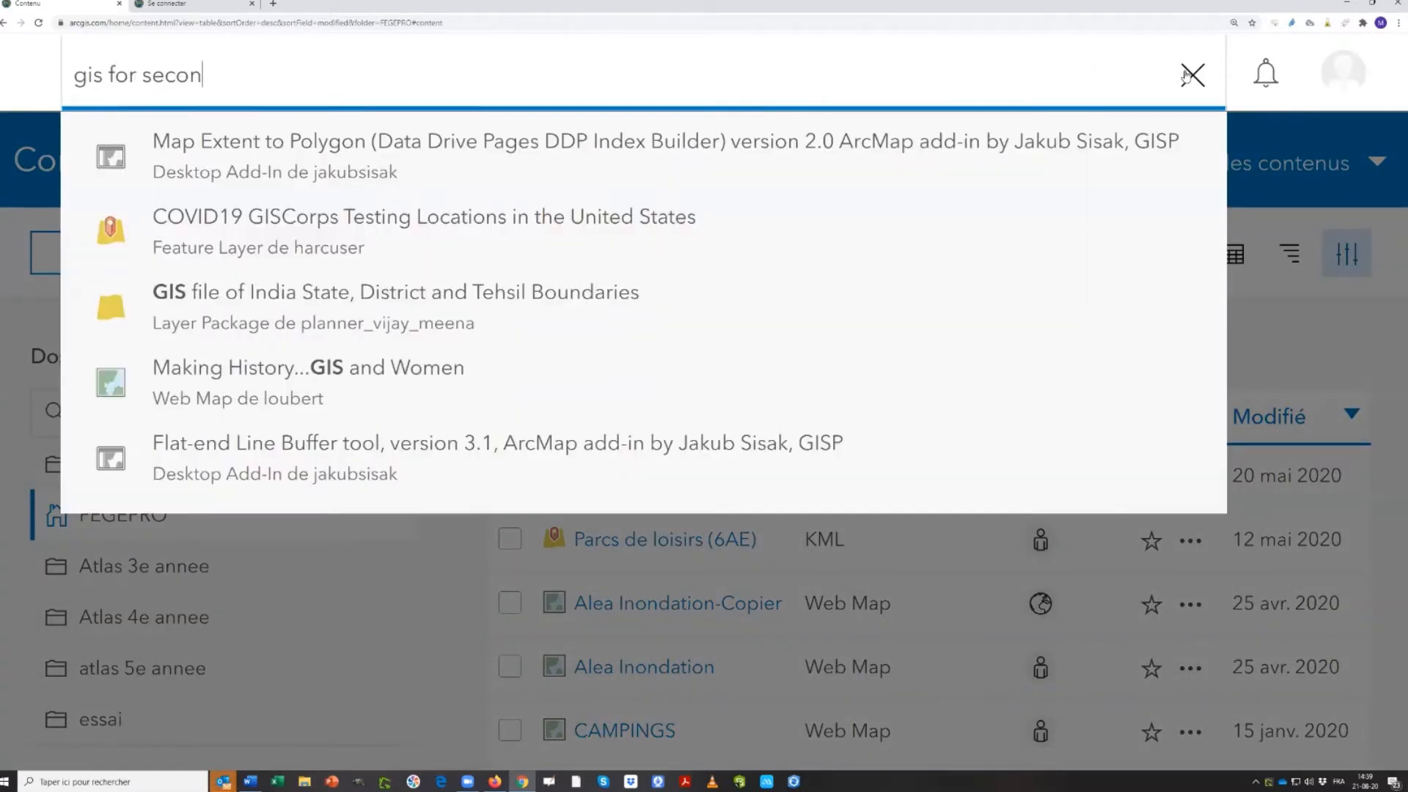
text(dary schoo)
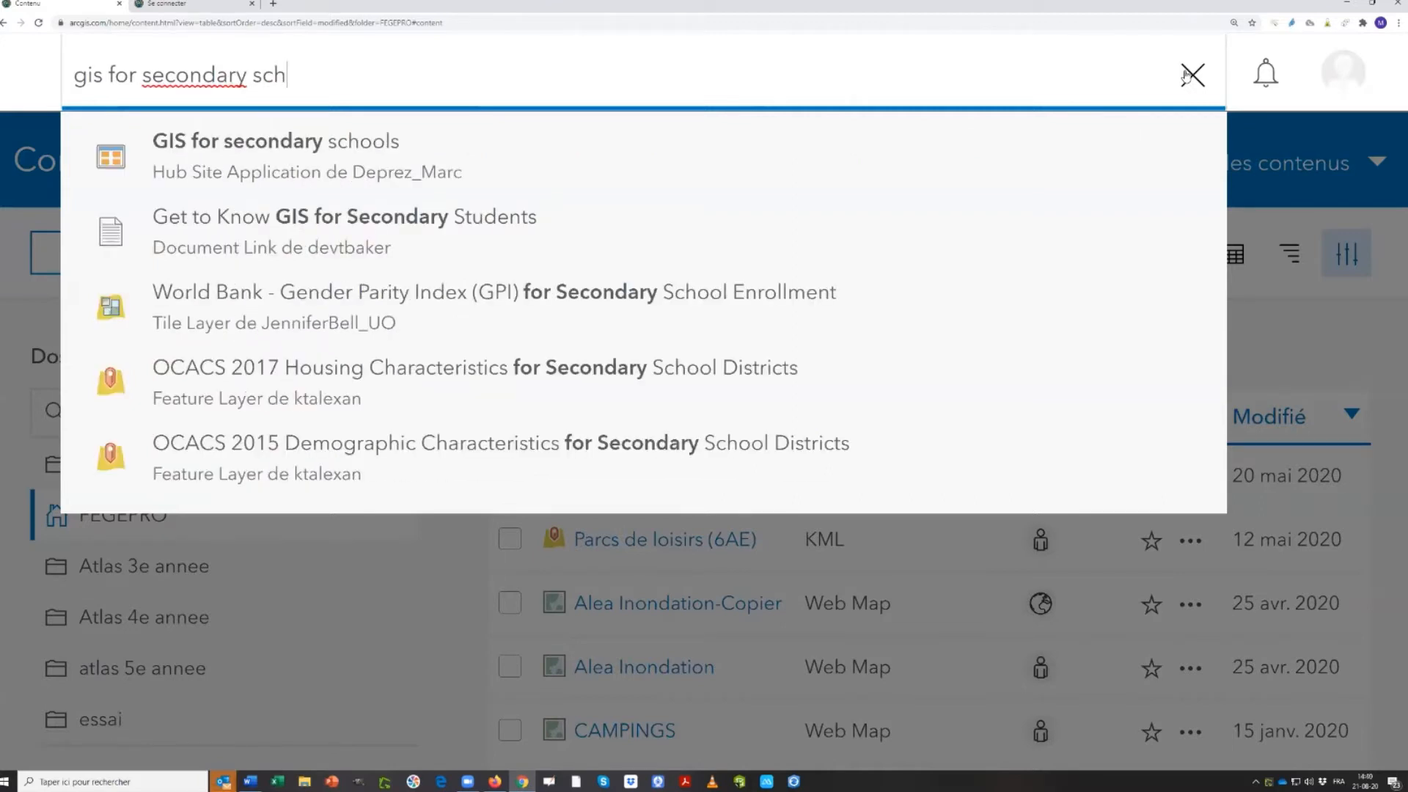
text(ls)
key(Return)
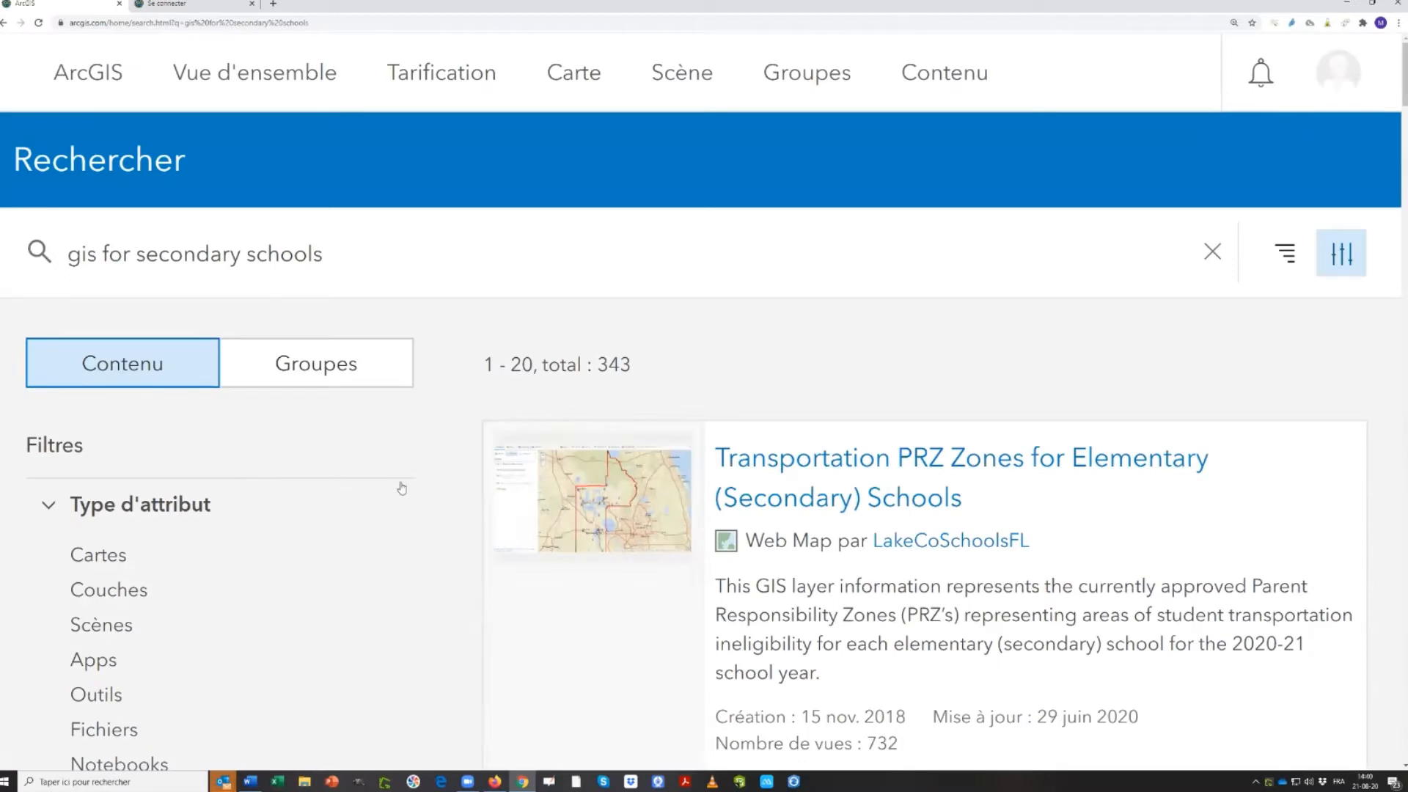
Limit the search results to groups and open the GIS for secondary schools Content group
click(301, 369)
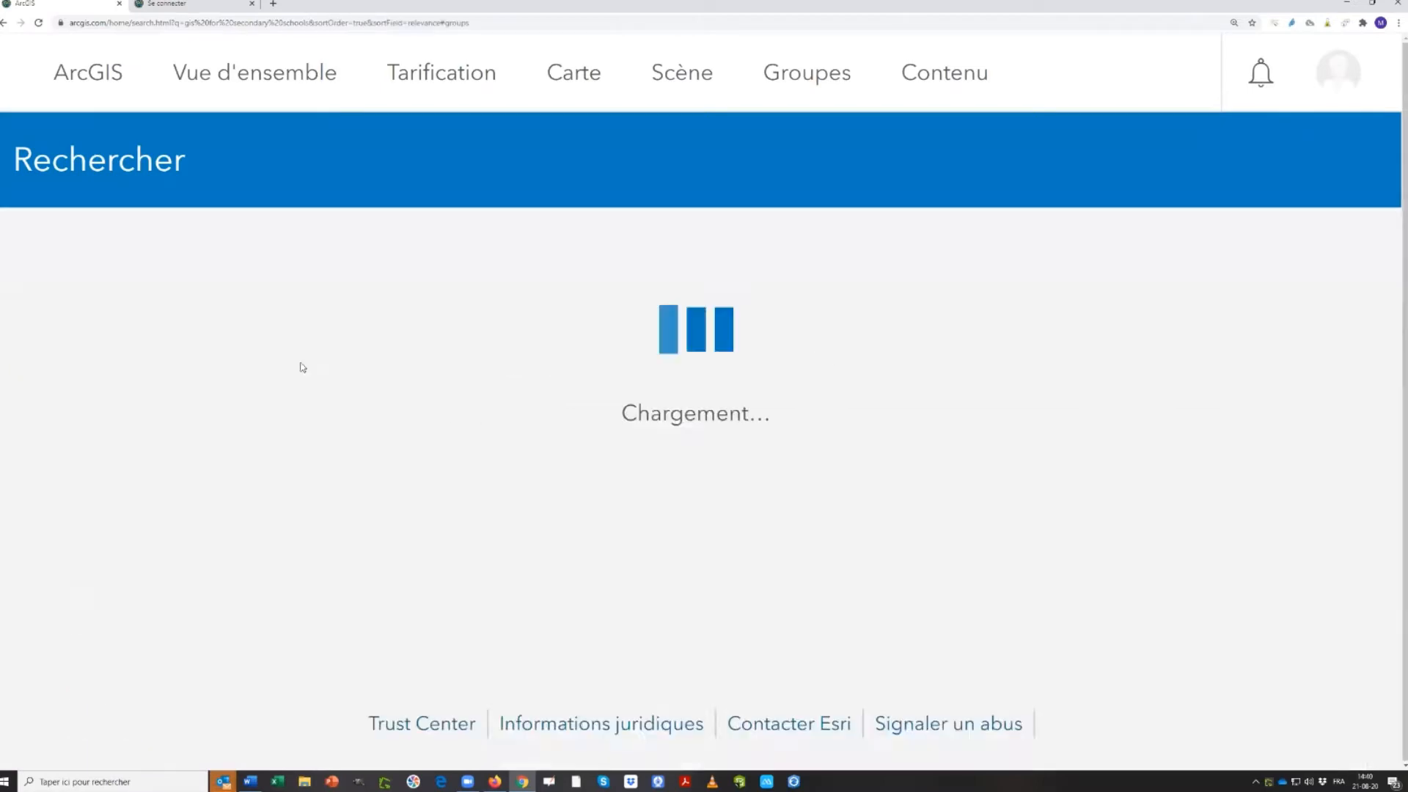
scroll(725, 458, down, 15)
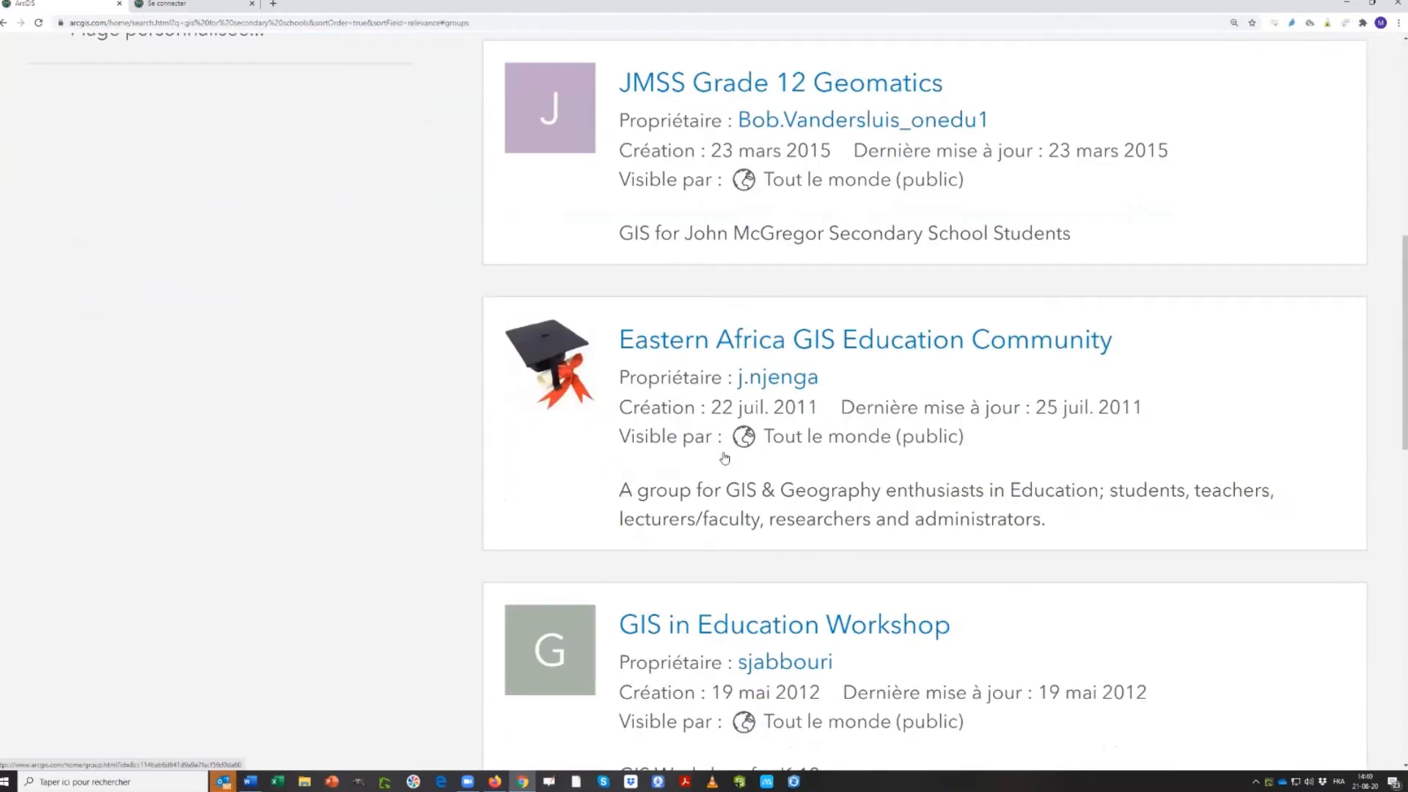
scroll(724, 457, down, 8)
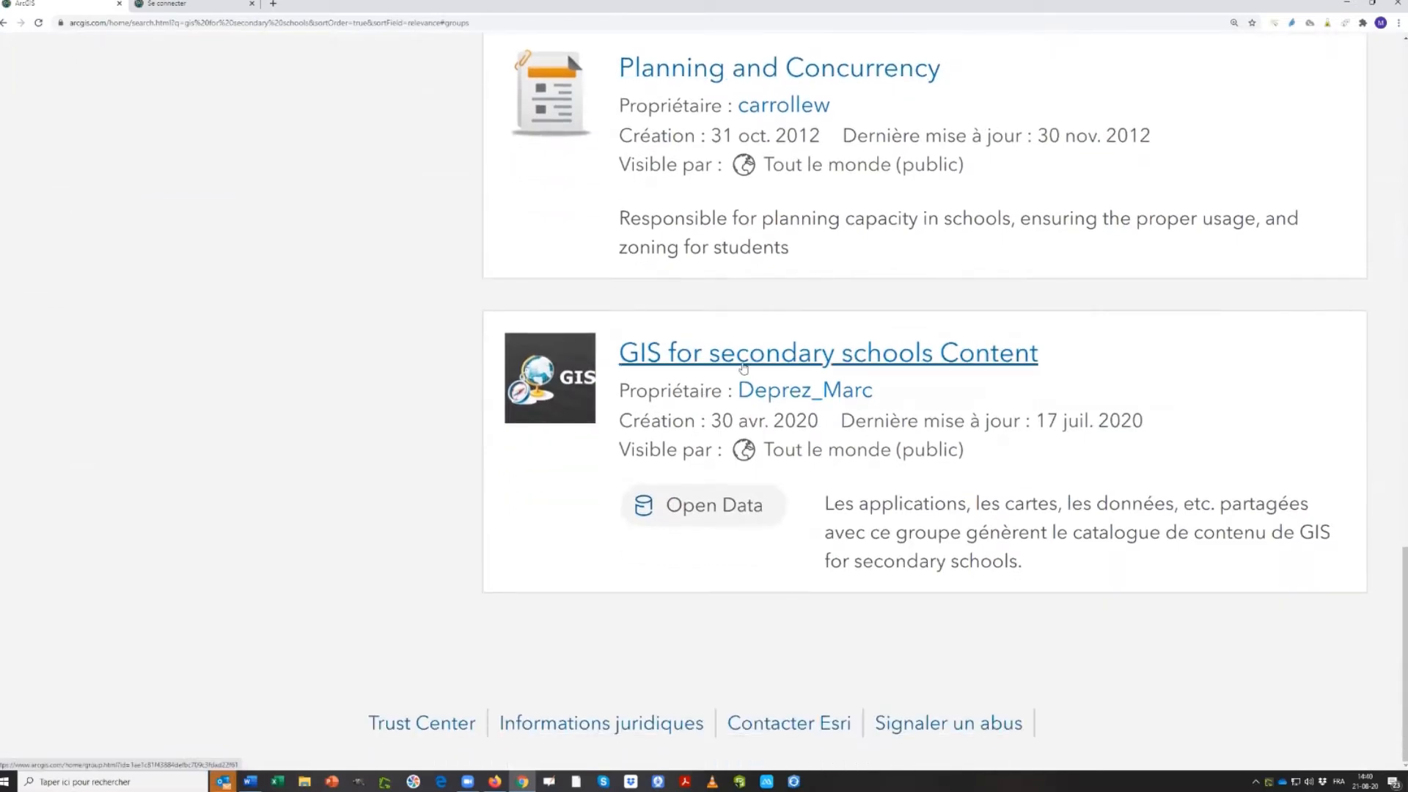
click(753, 363)
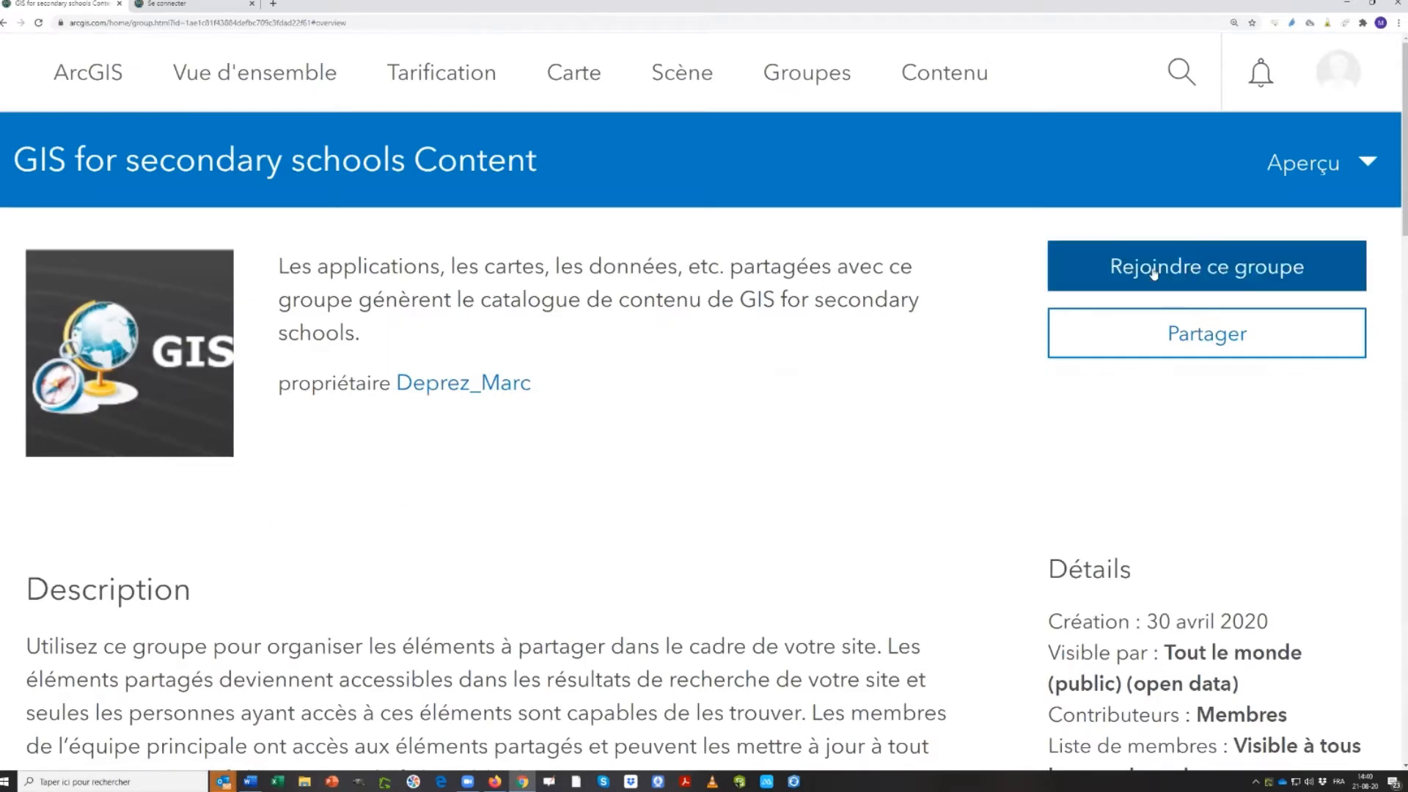
Display the full content of the GIS for secondary schools Content group and look over its items and categories
scroll(767, 440, down, 4)
scroll(766, 439, down, 4)
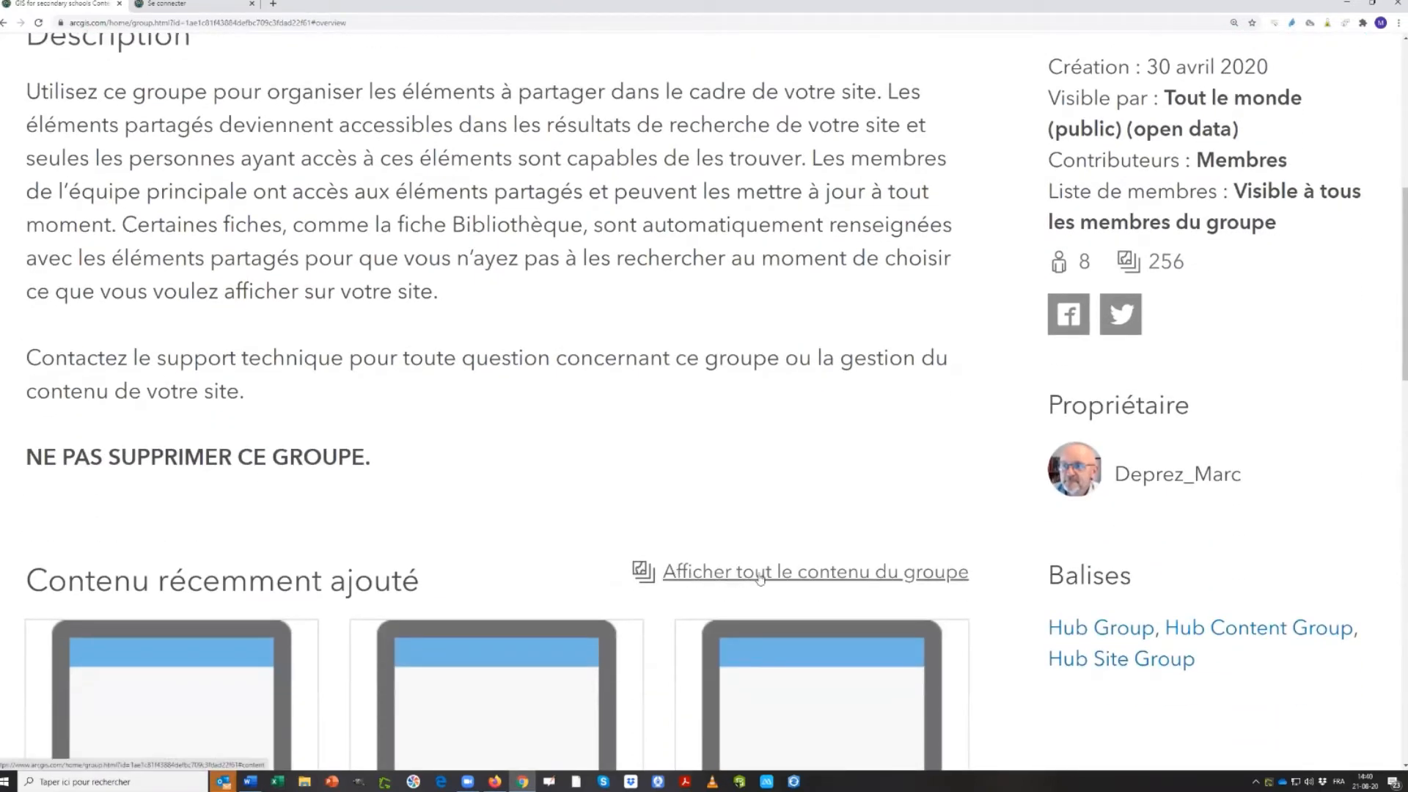
click(879, 577)
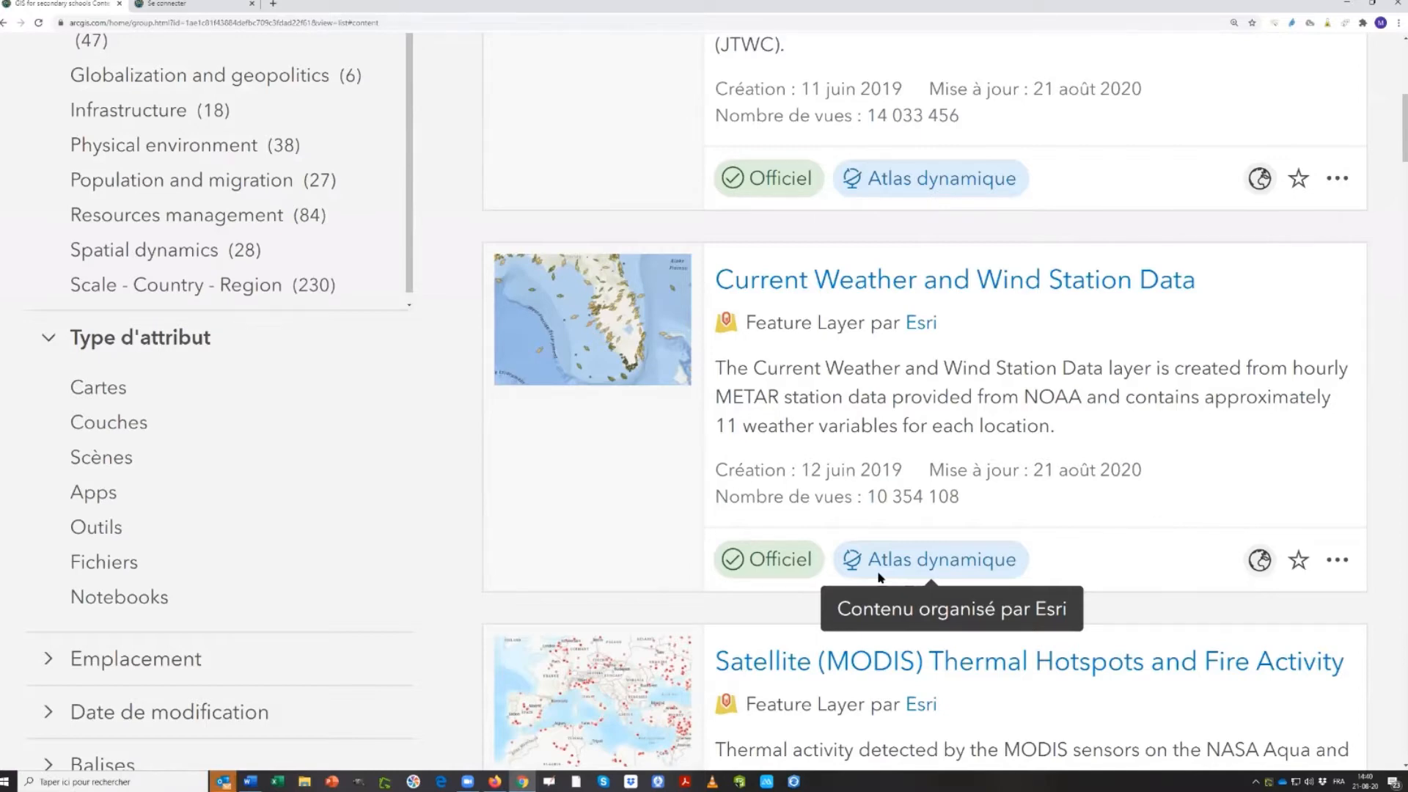
scroll(323, 446, up, 3)
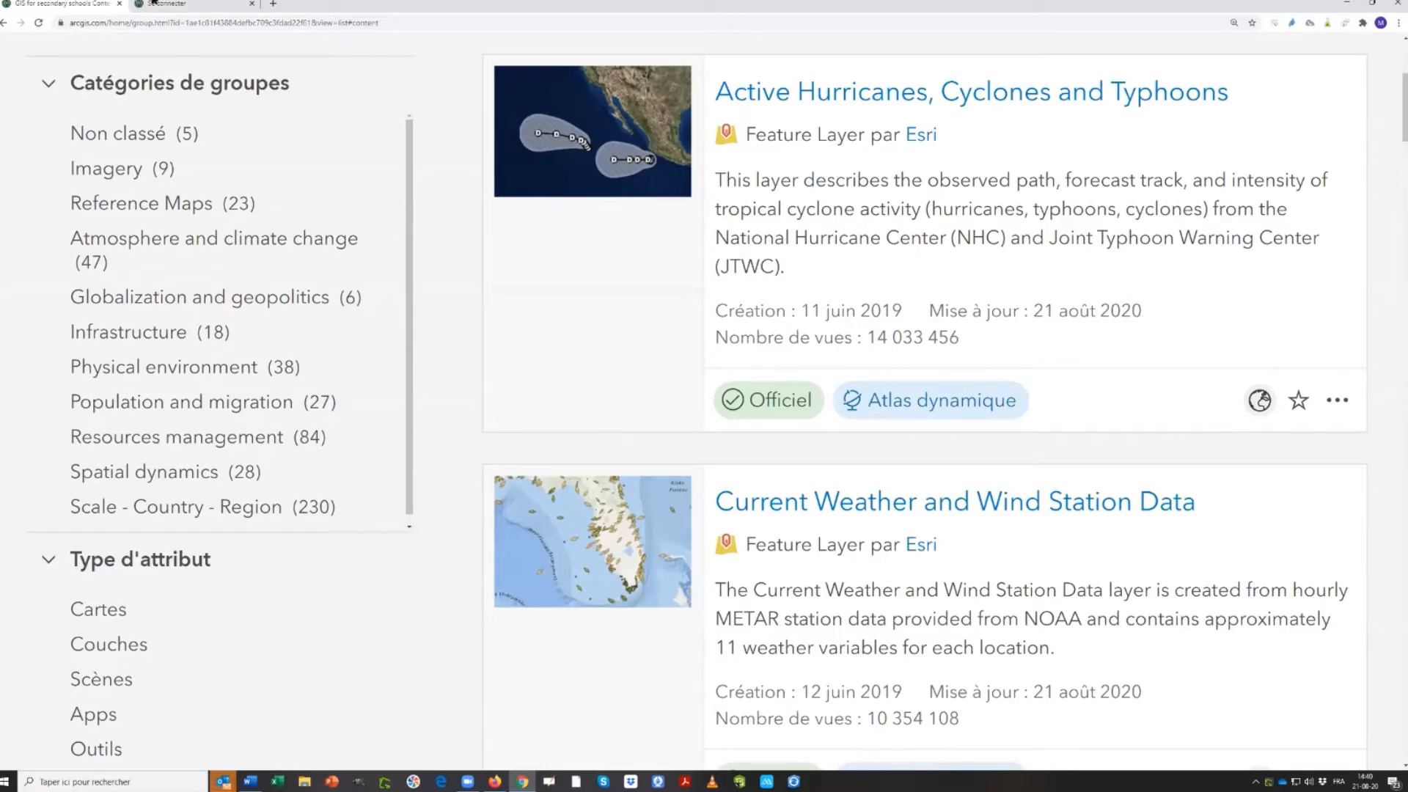
scroll(53, 121, up, 5)
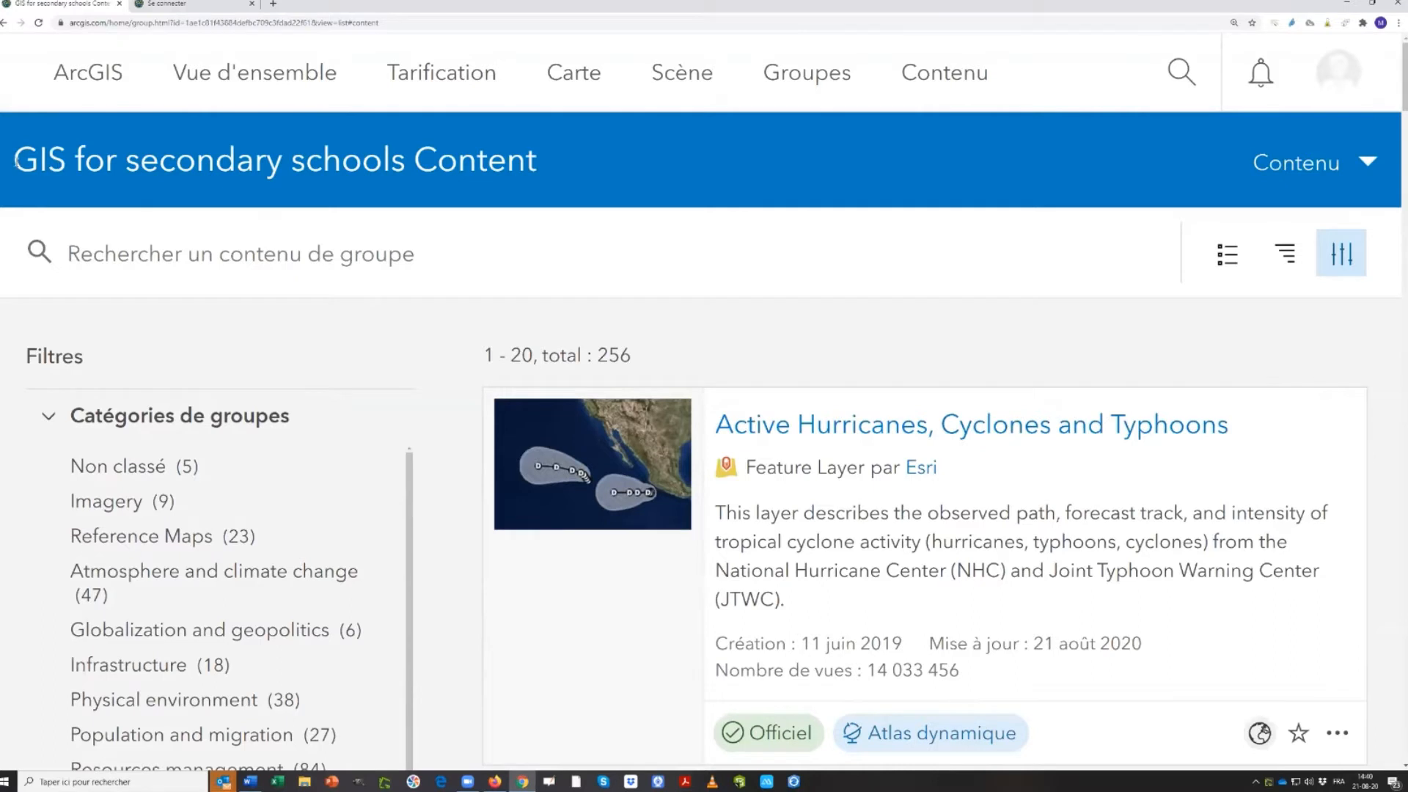
drag(15, 164, 193, 174)
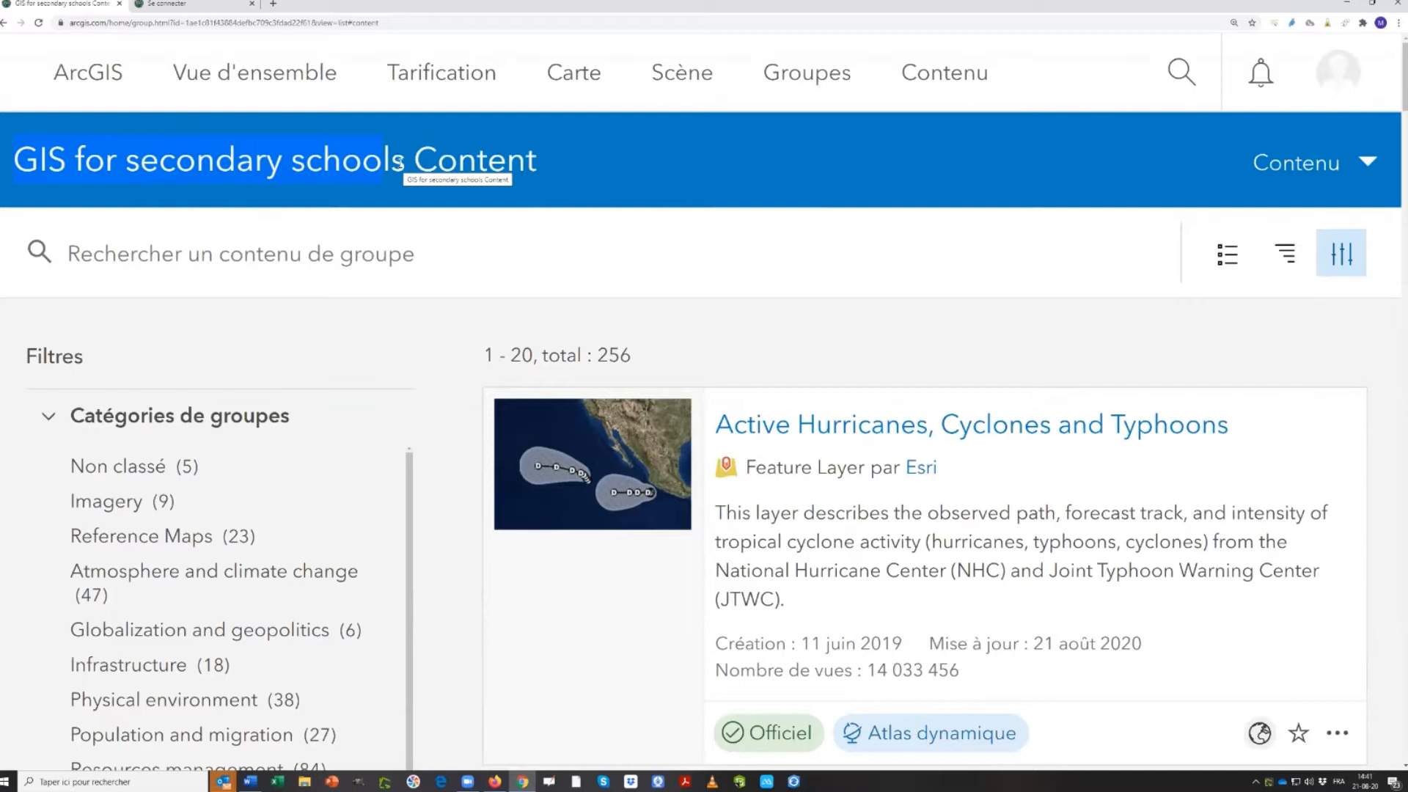
Return to the Contenu page, look up "gis for sec" in the ArcGIS Online search, review the suggestions and dismiss them
click(944, 73)
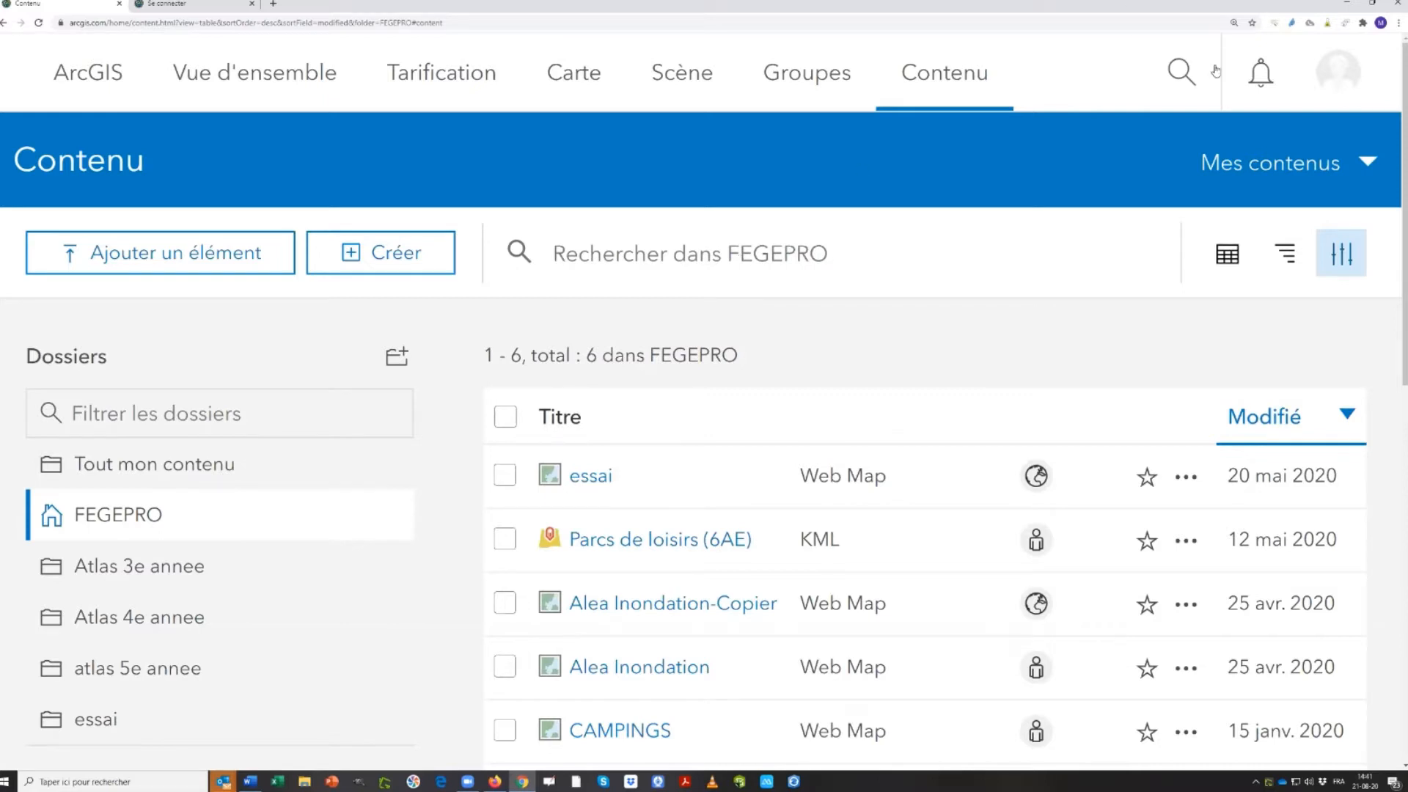
click(1181, 71)
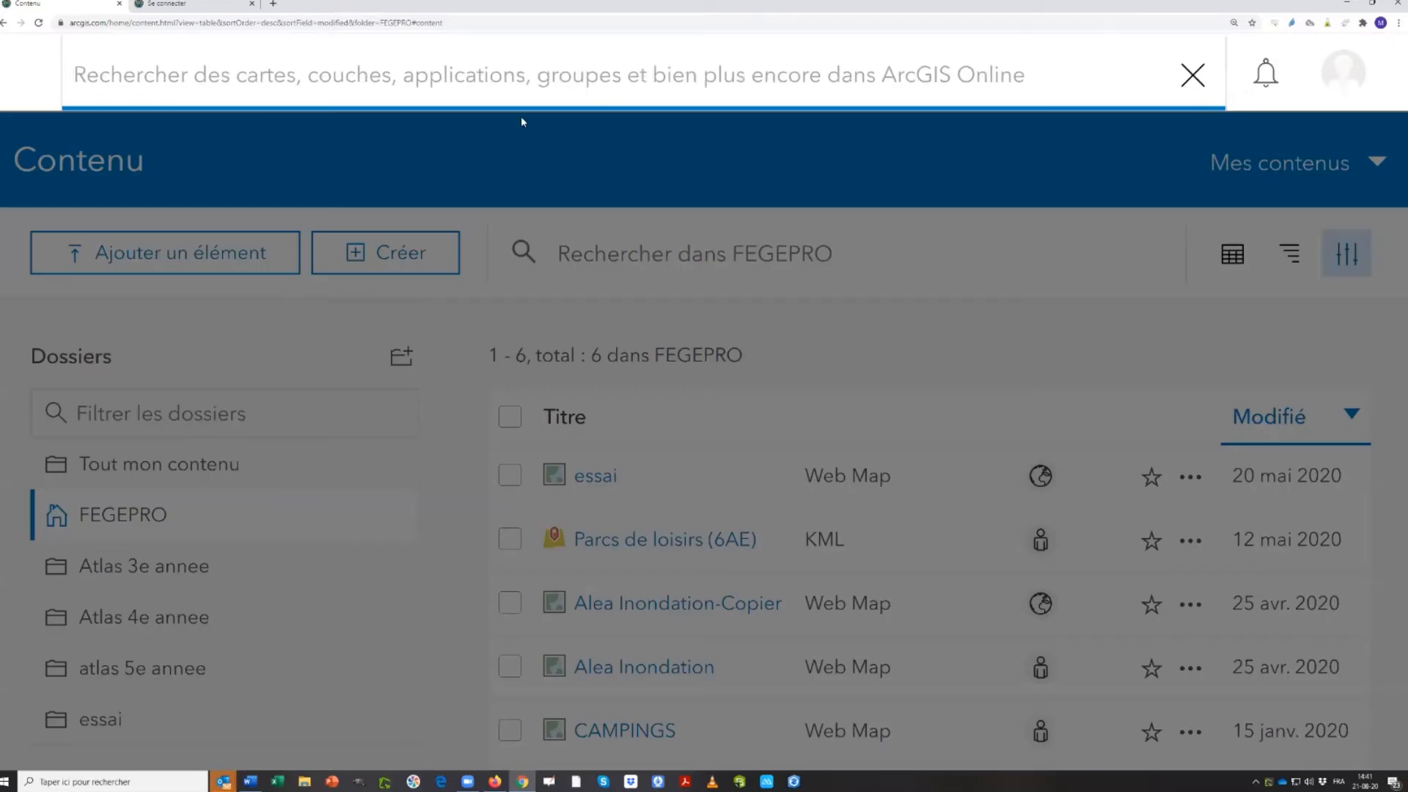
text(gis fo)
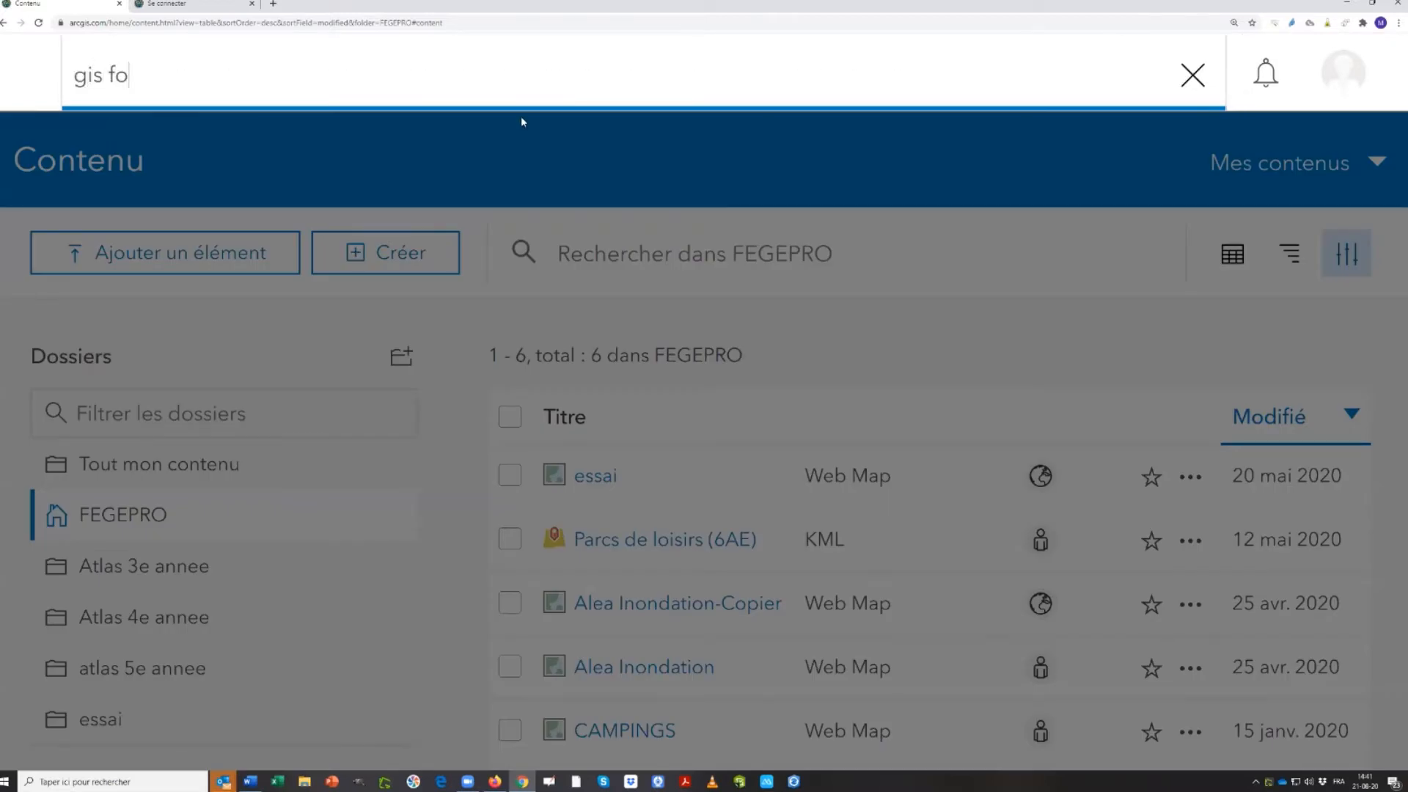
text(r sec)
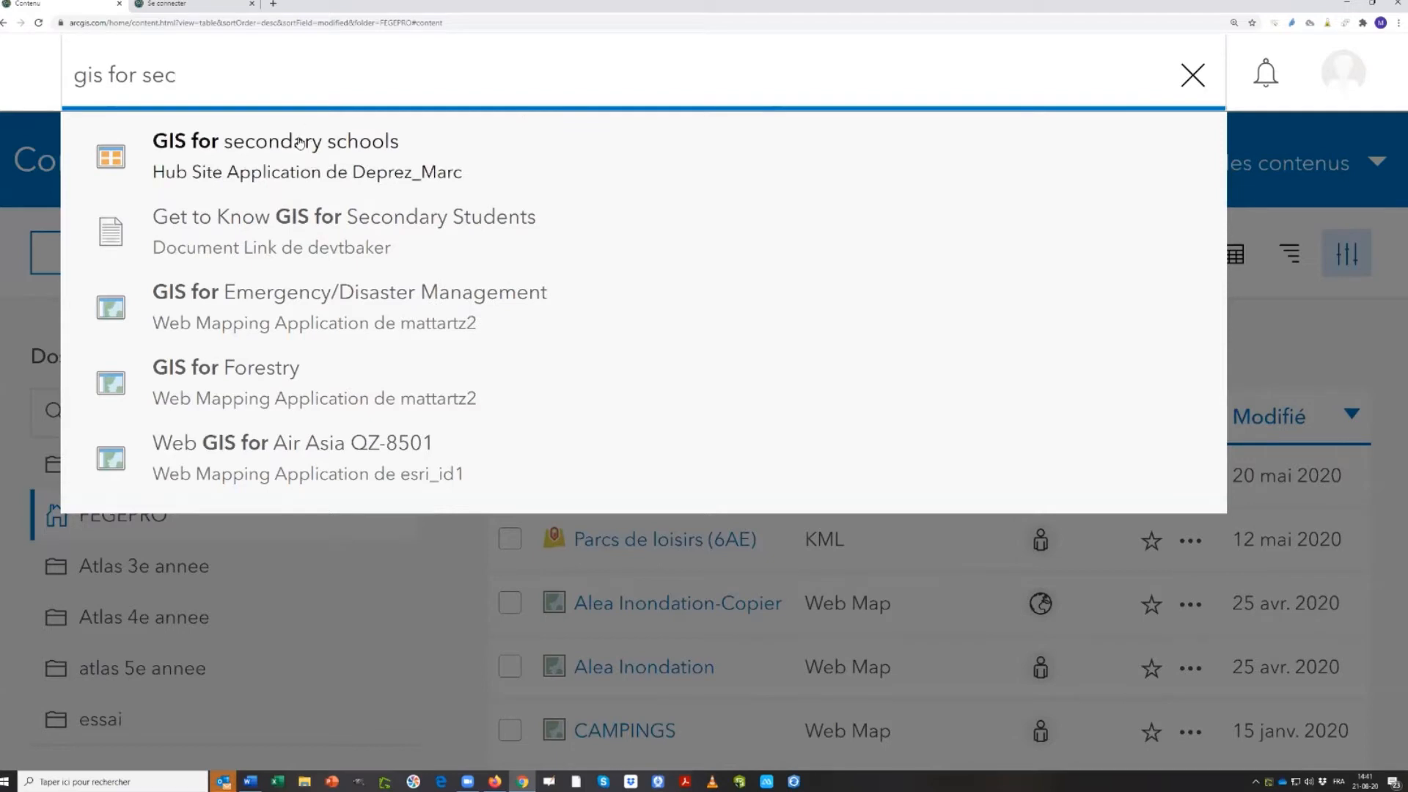
double_click(187, 83)
click(187, 83)
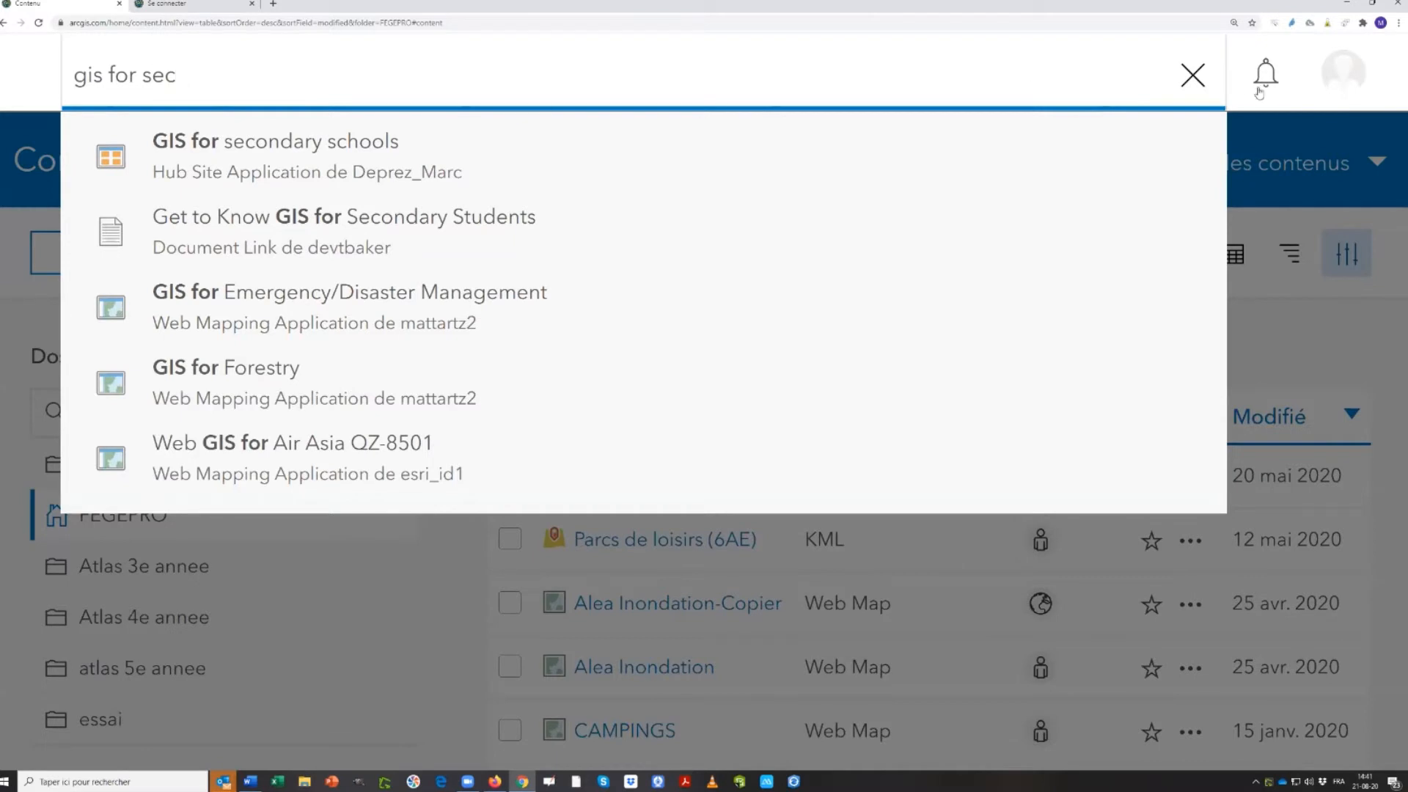
click(1190, 76)
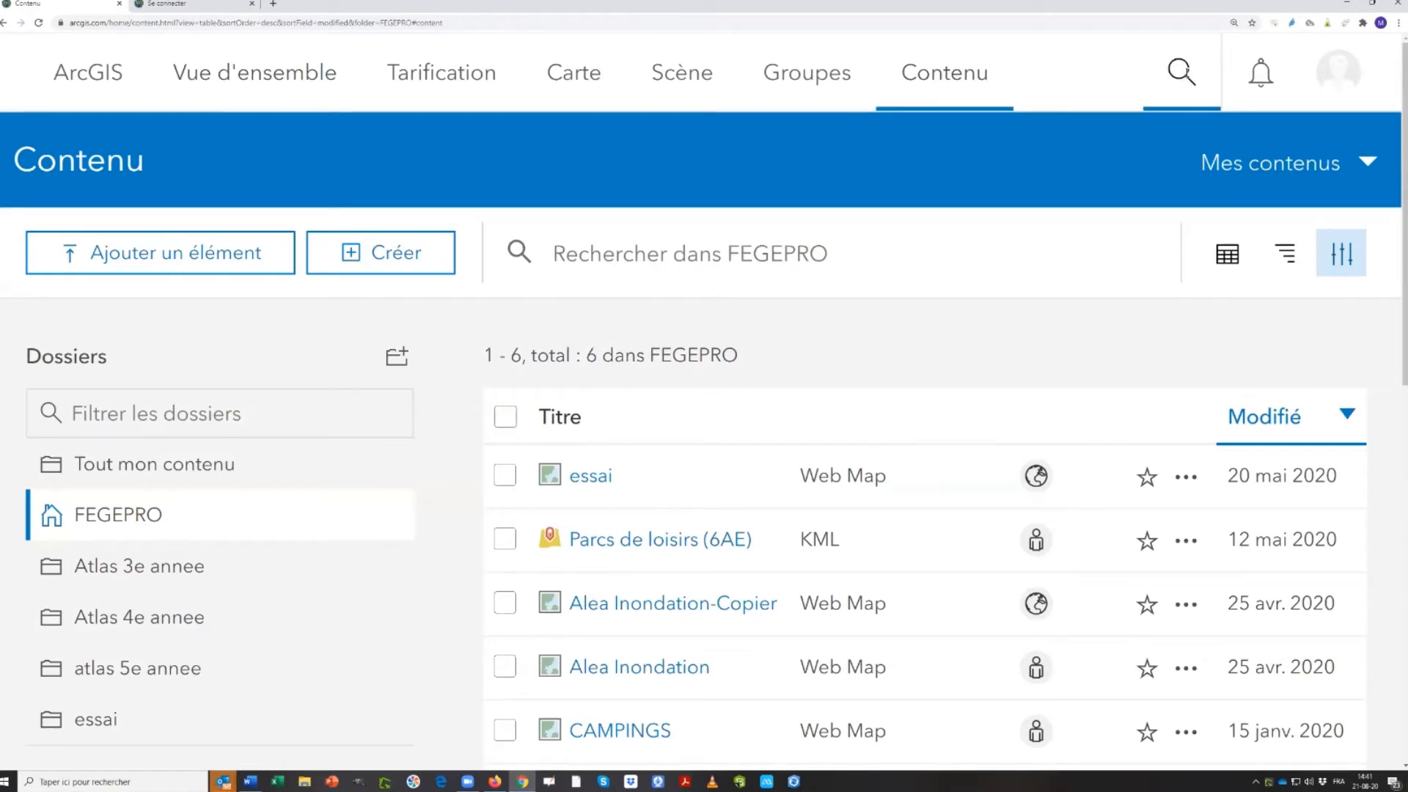
click(1181, 71)
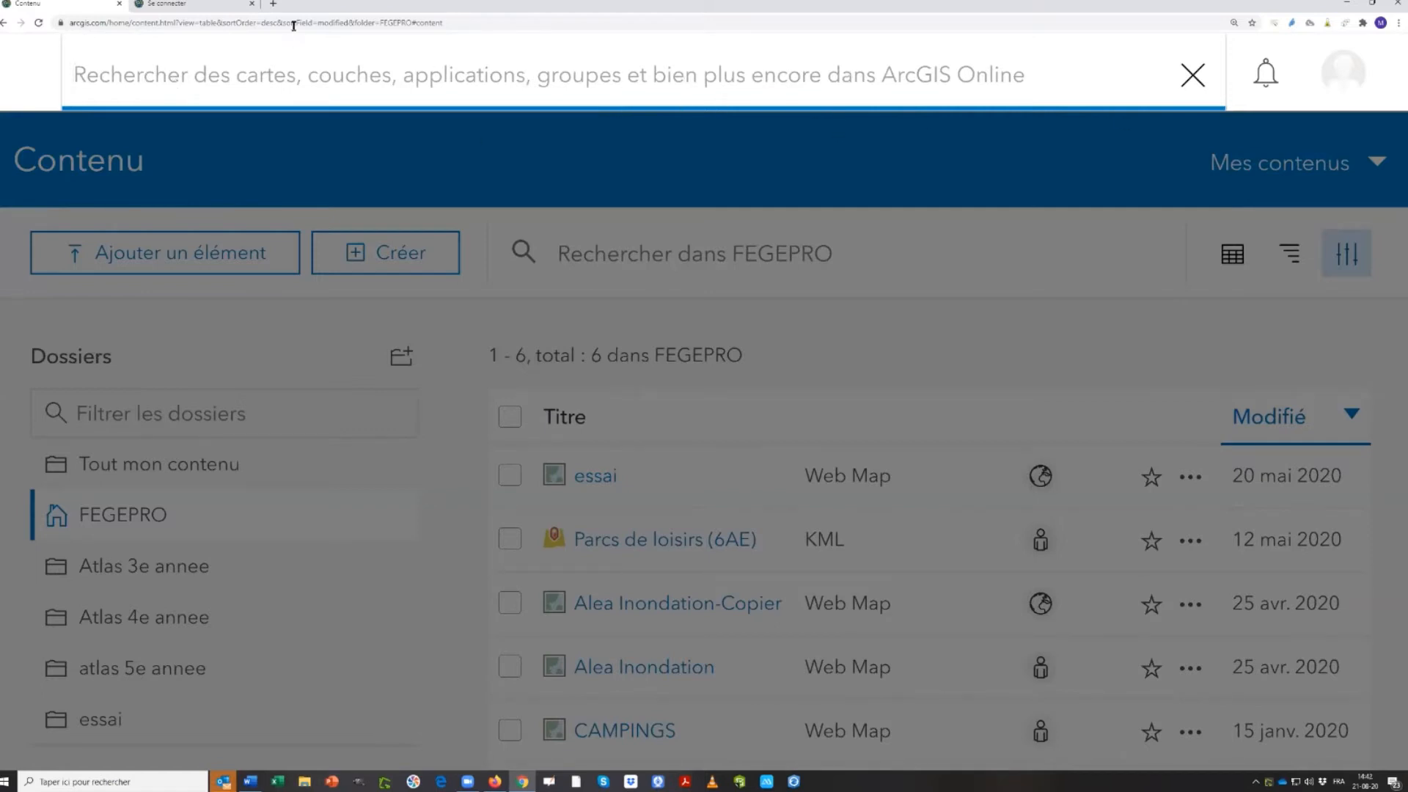
click(180, 9)
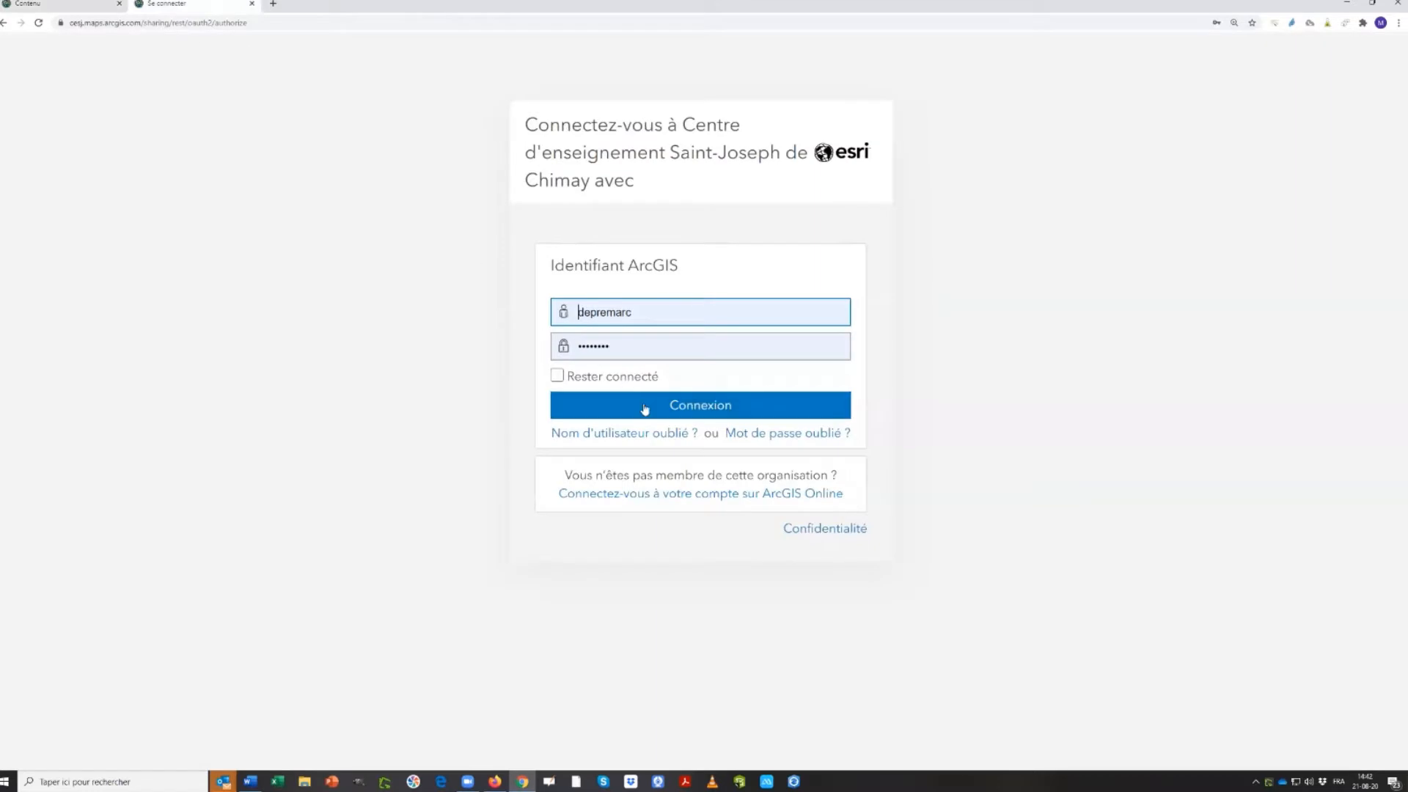
click(64, 10)
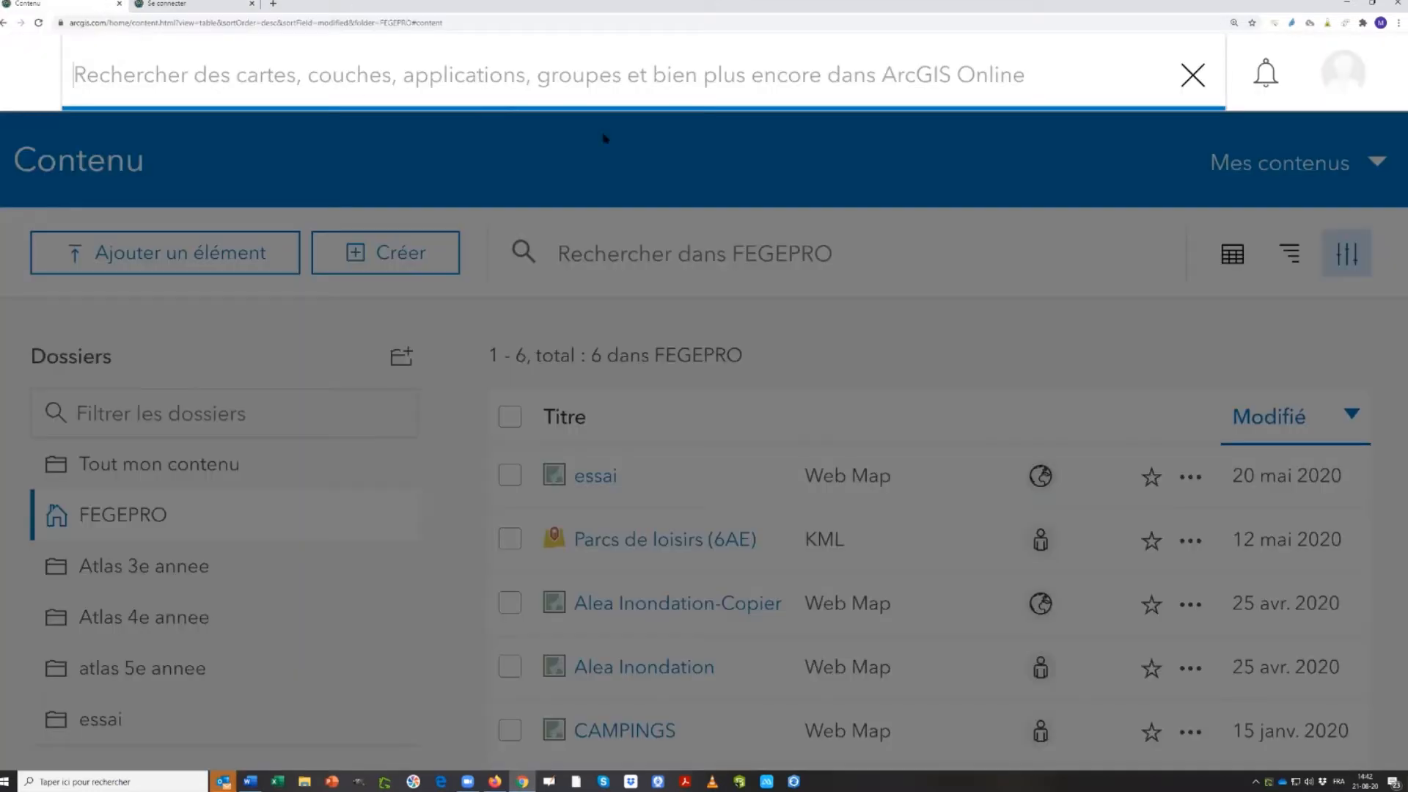
click(1194, 80)
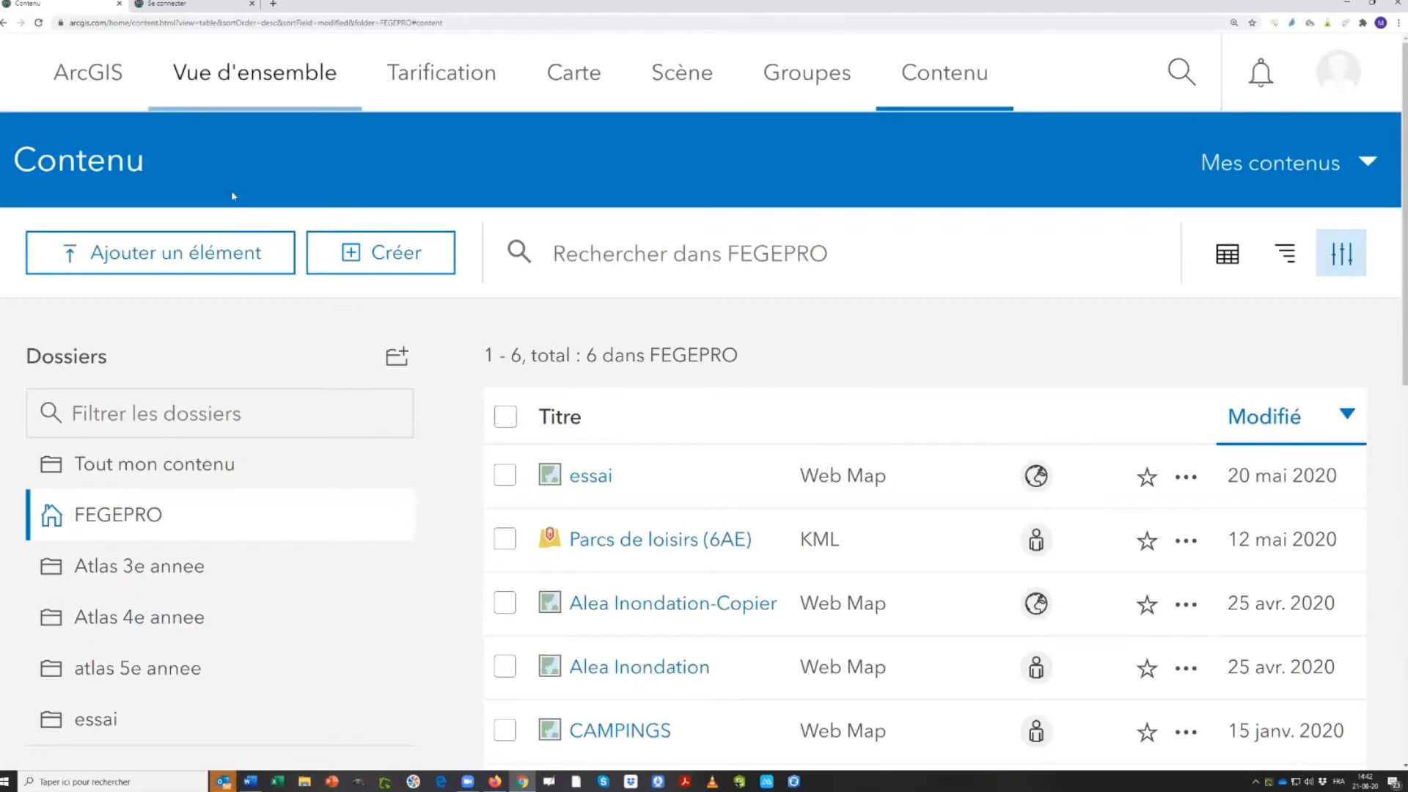
Close the current account's Contenu tab and bring up the sign-in page of Centre d'enseignement Saint-Joseph de Chimay
click(1181, 72)
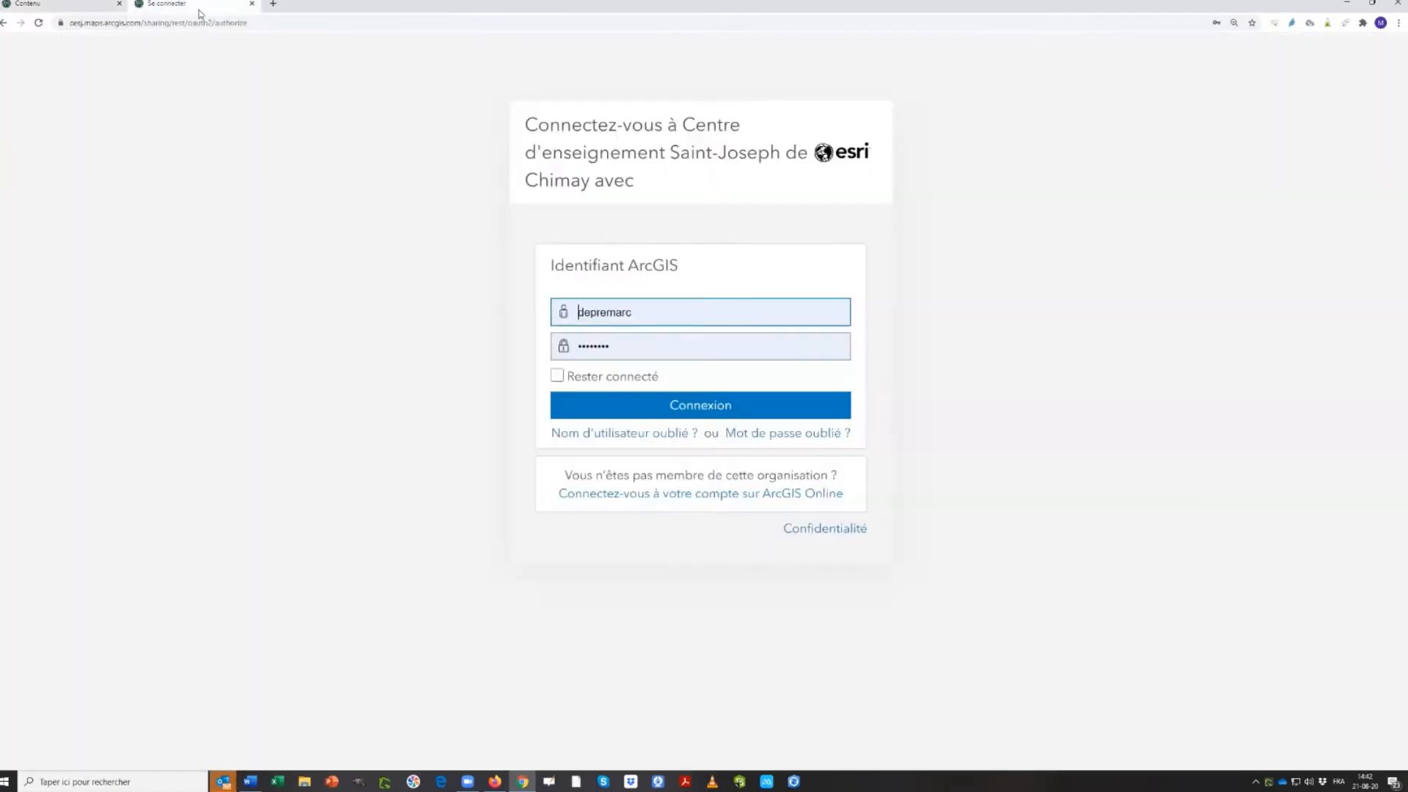
click(201, 10)
click(58, 8)
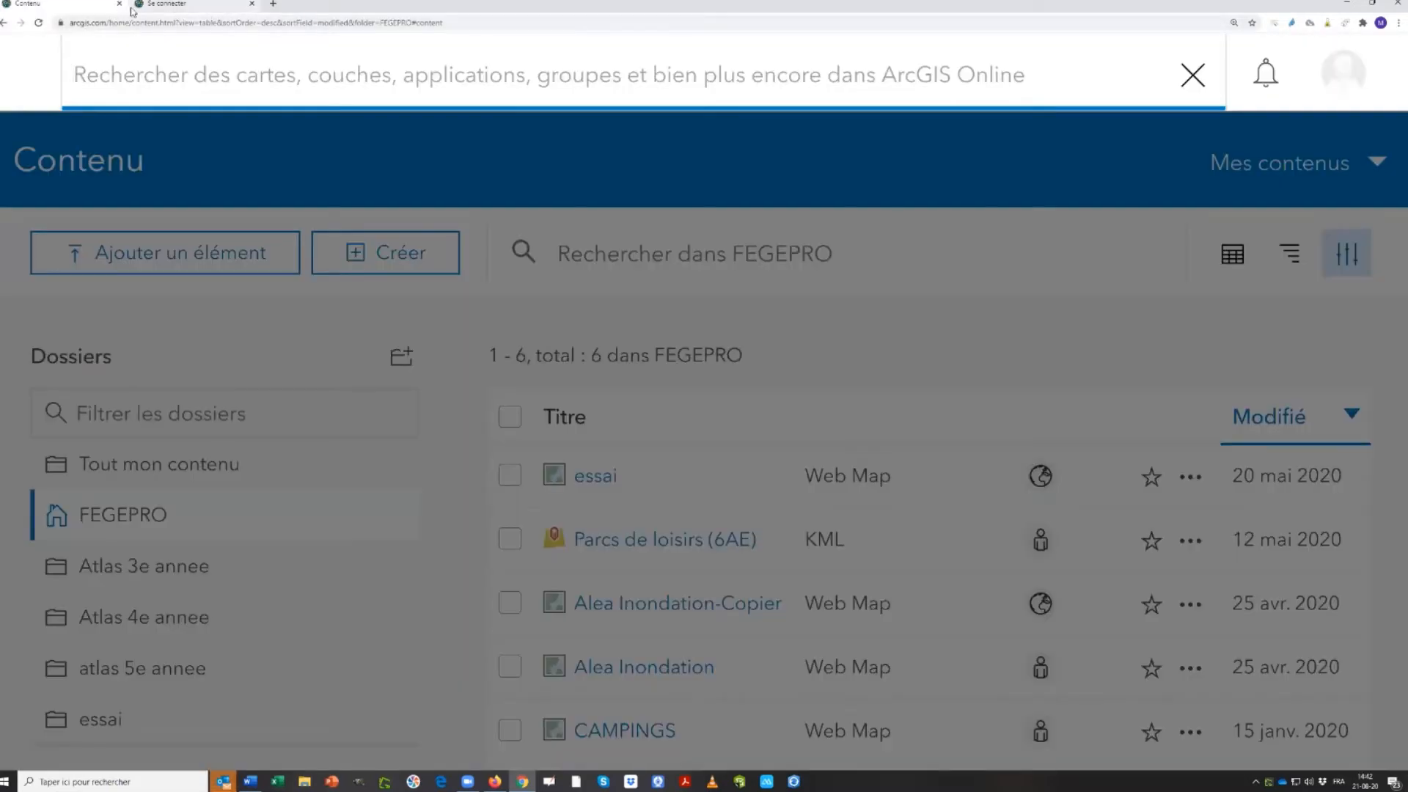
click(120, 4)
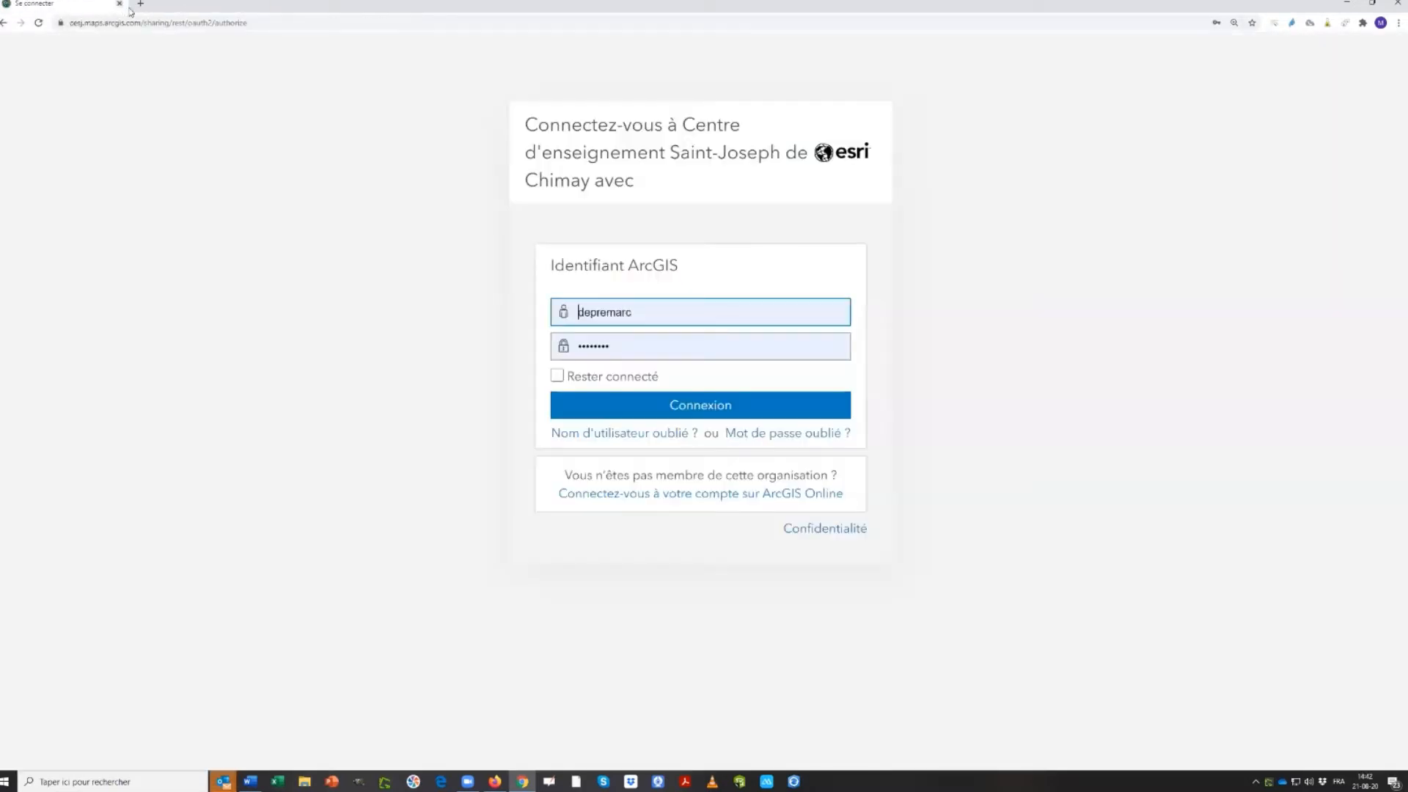
click(120, 4)
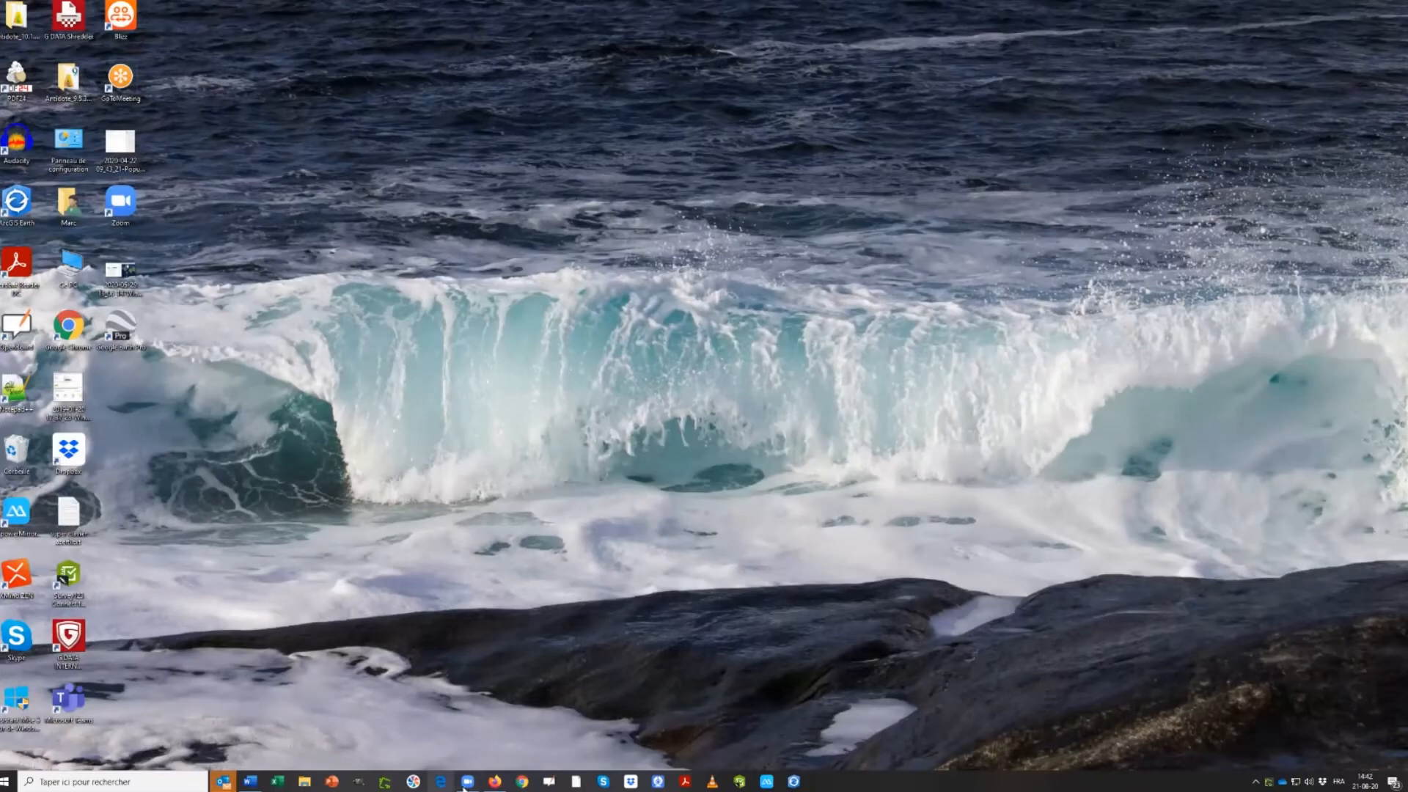
click(522, 783)
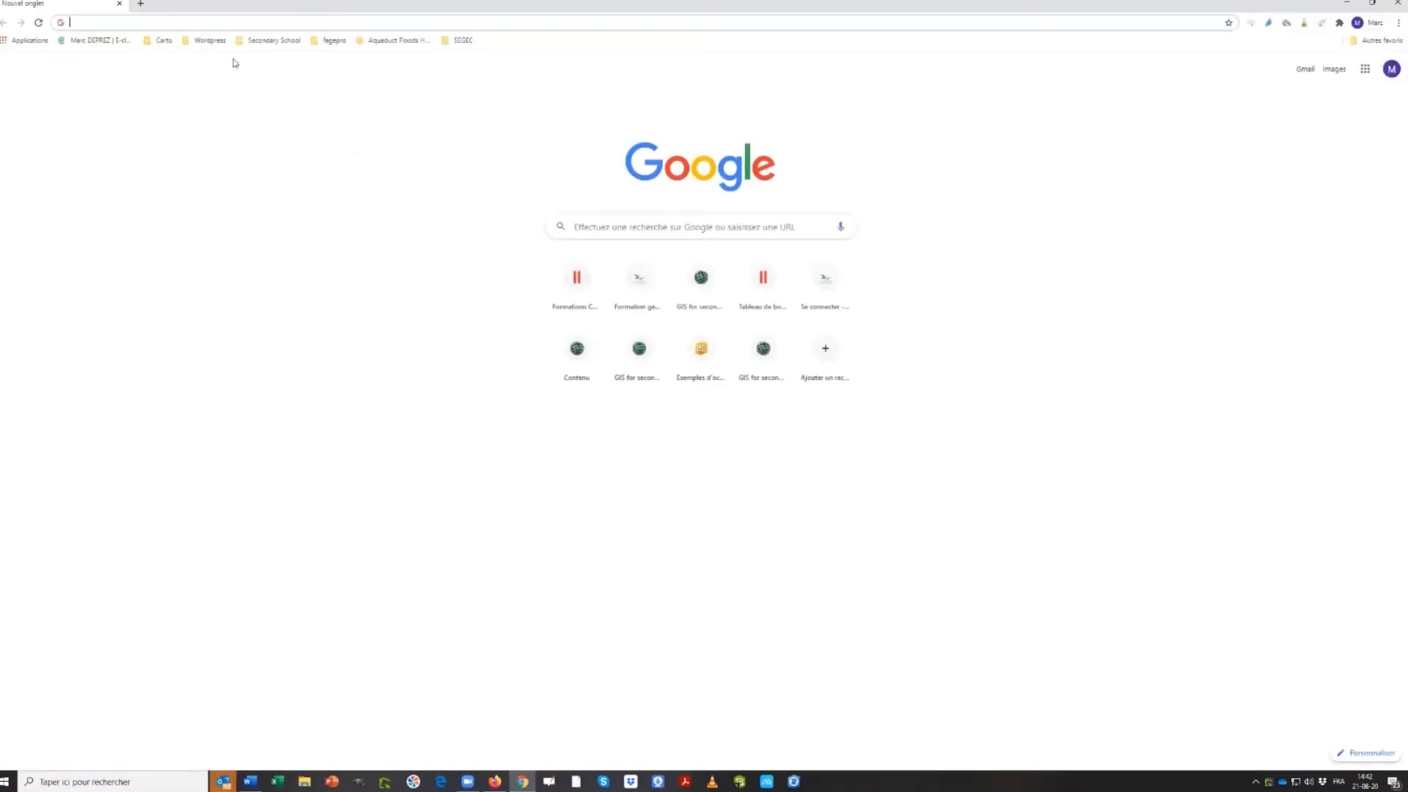
click(92, 18)
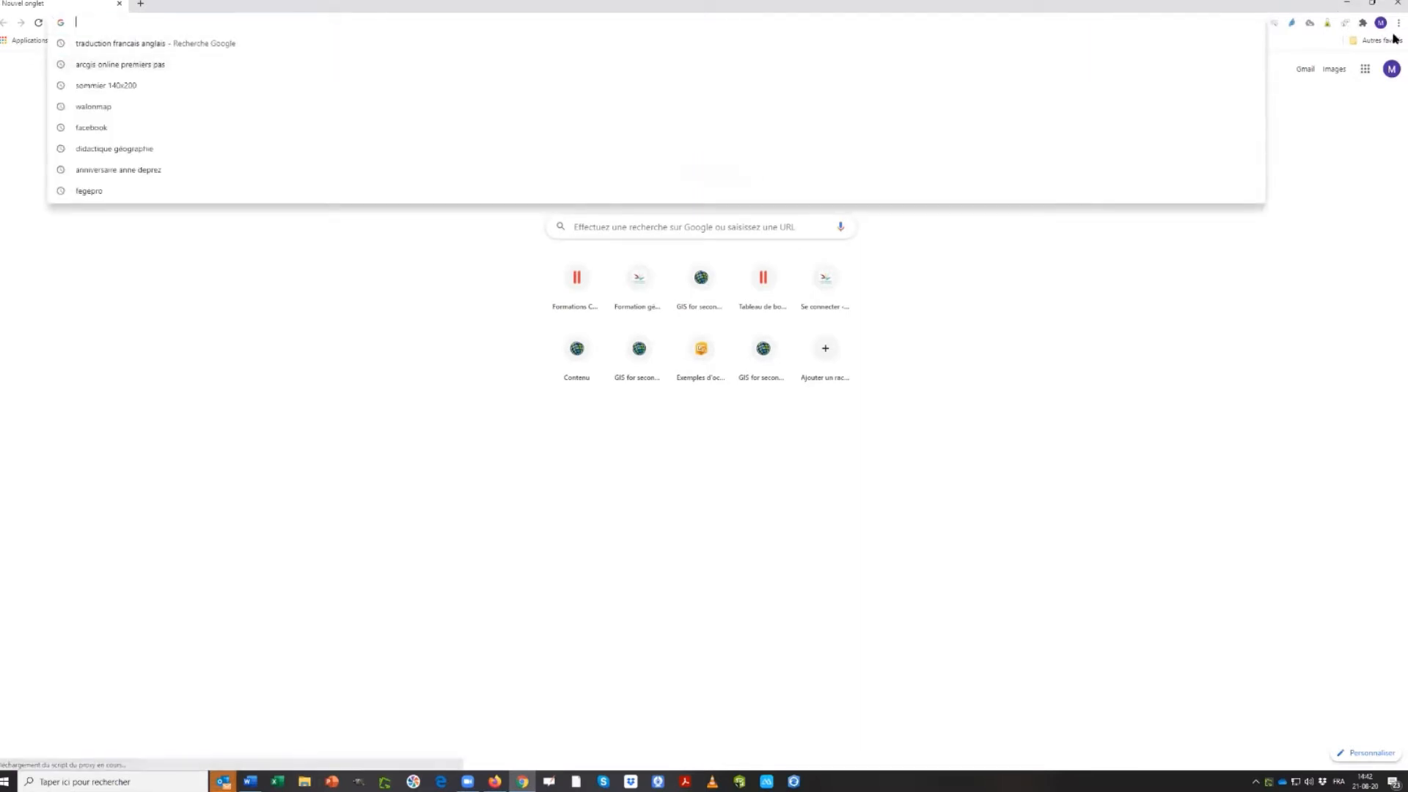
click(1395, 5)
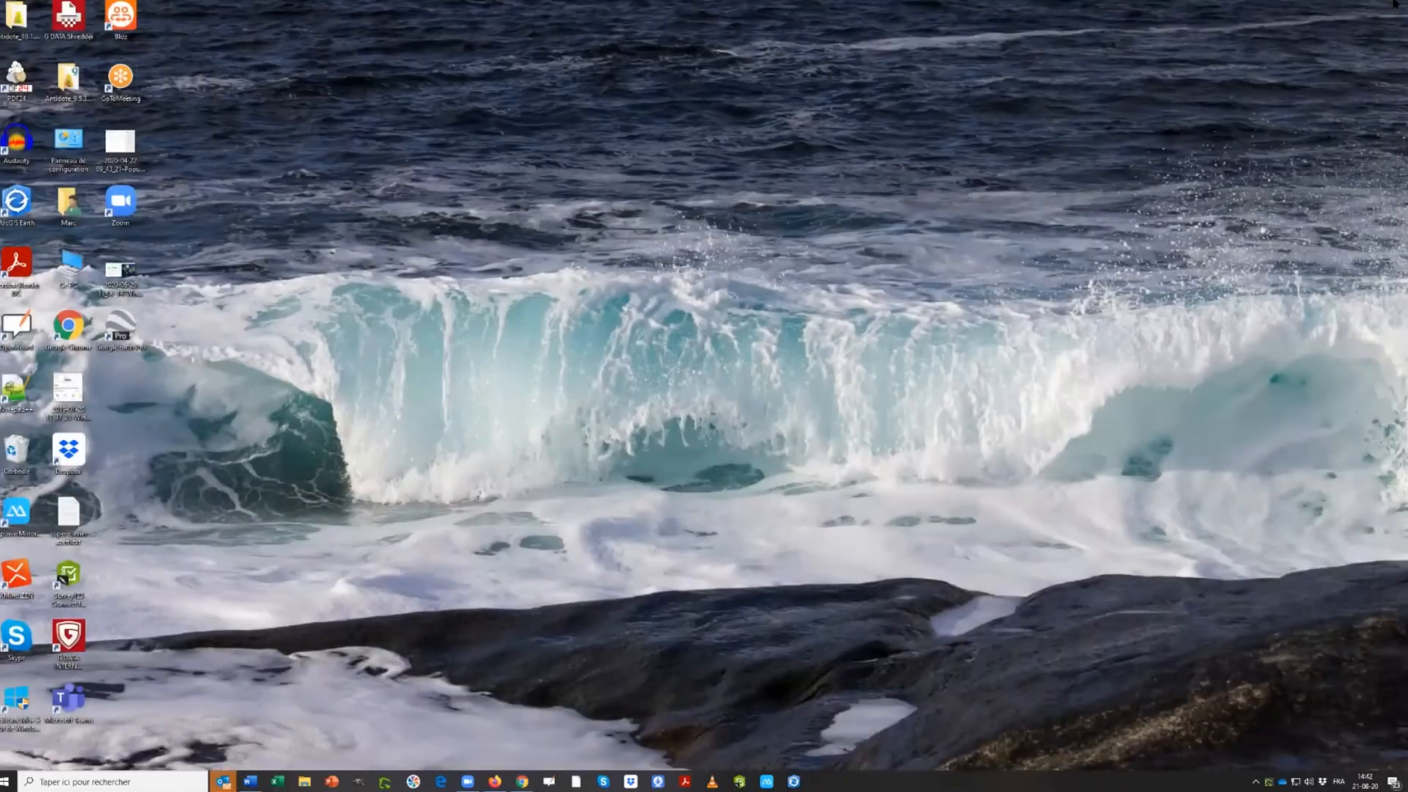
Switch to Firefox, open the FESeC geographic information portal from the address suggestions, try an arbitrary address entry and minimize the browser
click(494, 782)
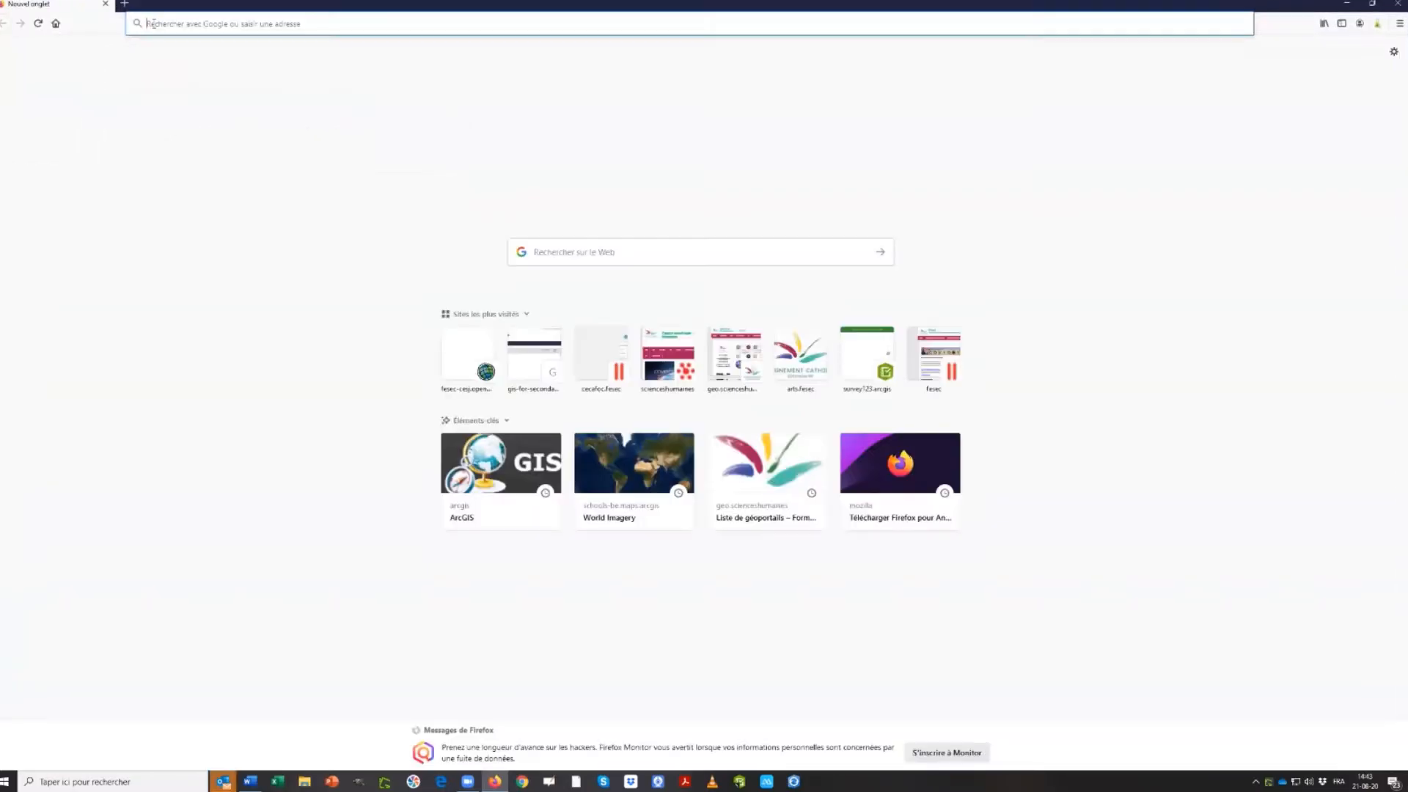
click(153, 23)
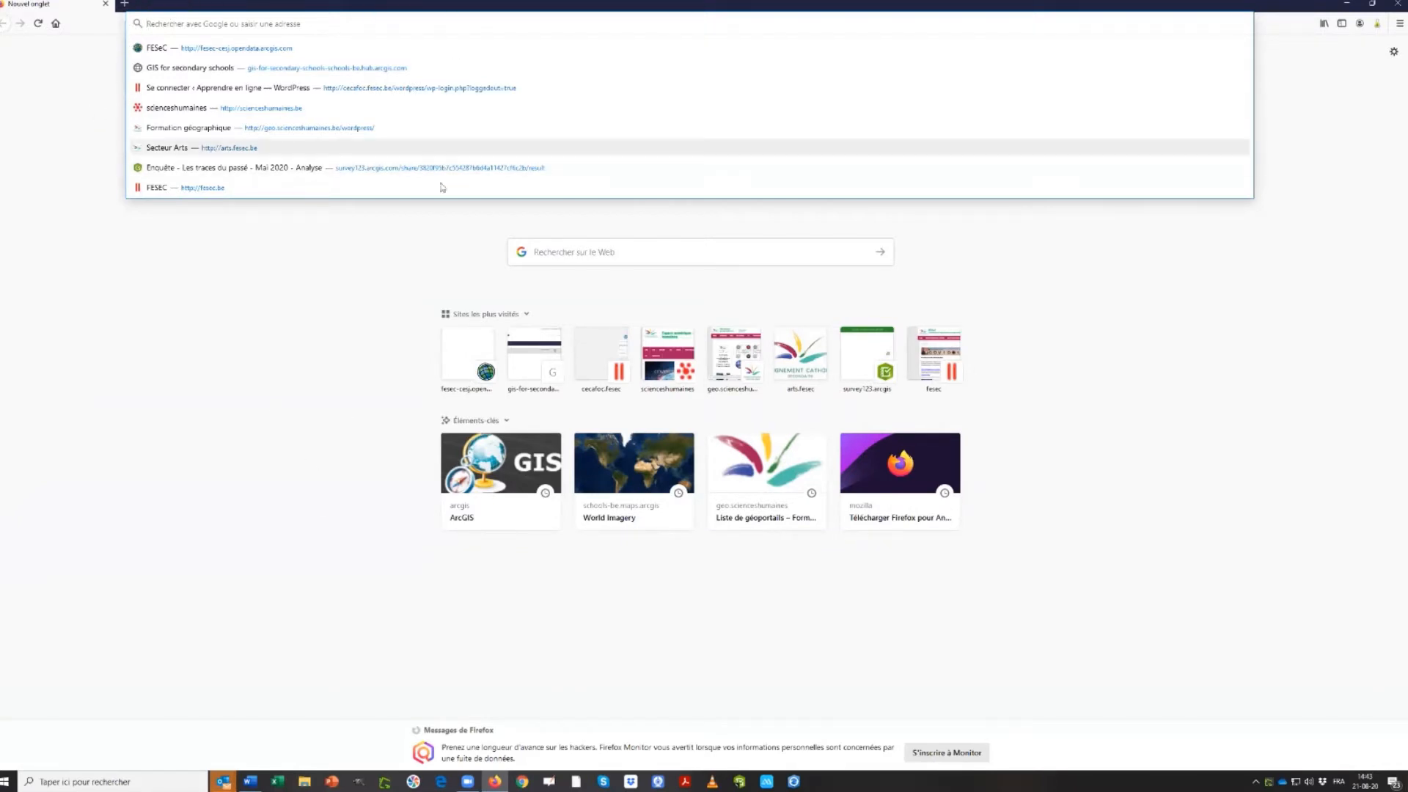
click(195, 49)
click(229, 34)
text(fqsdfdsq)
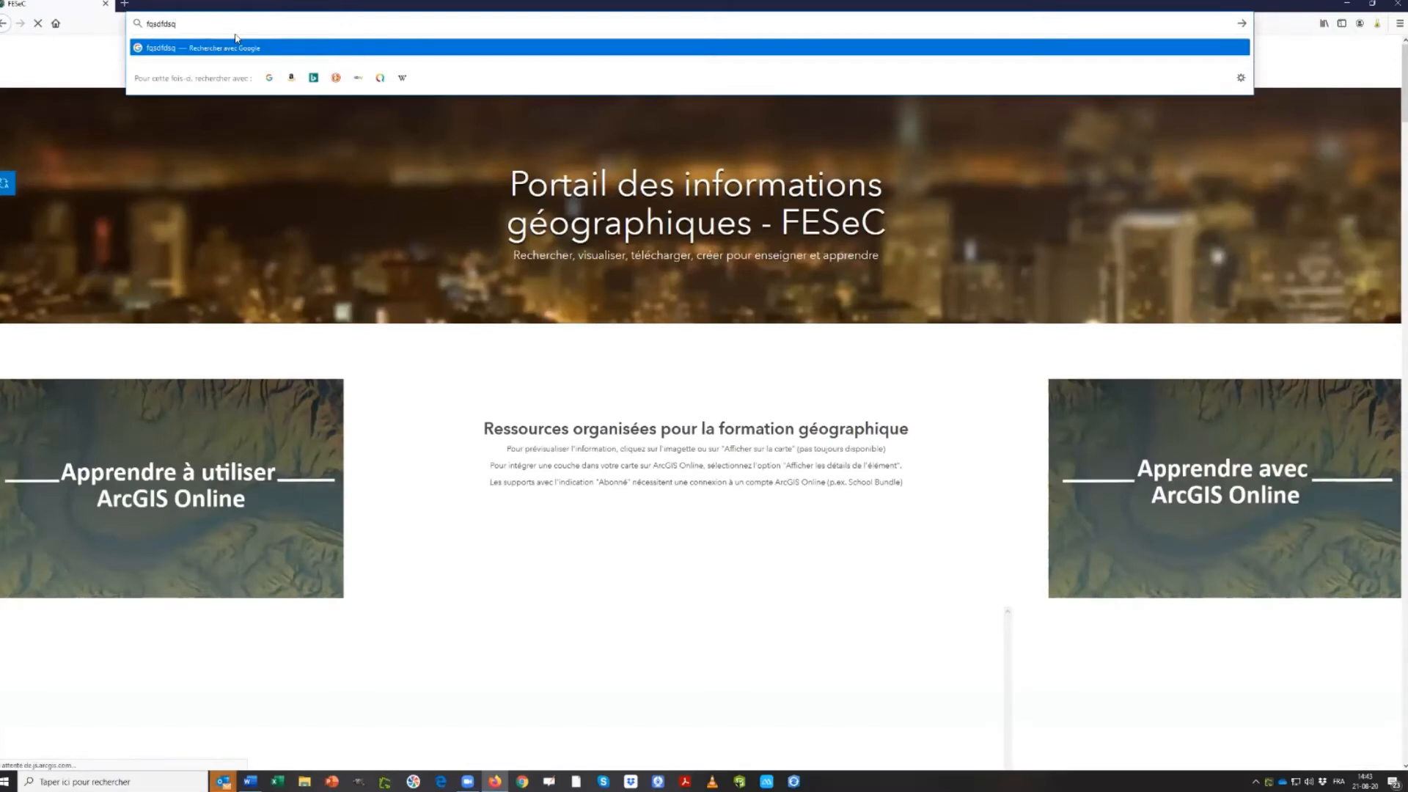
text(sqsdq)
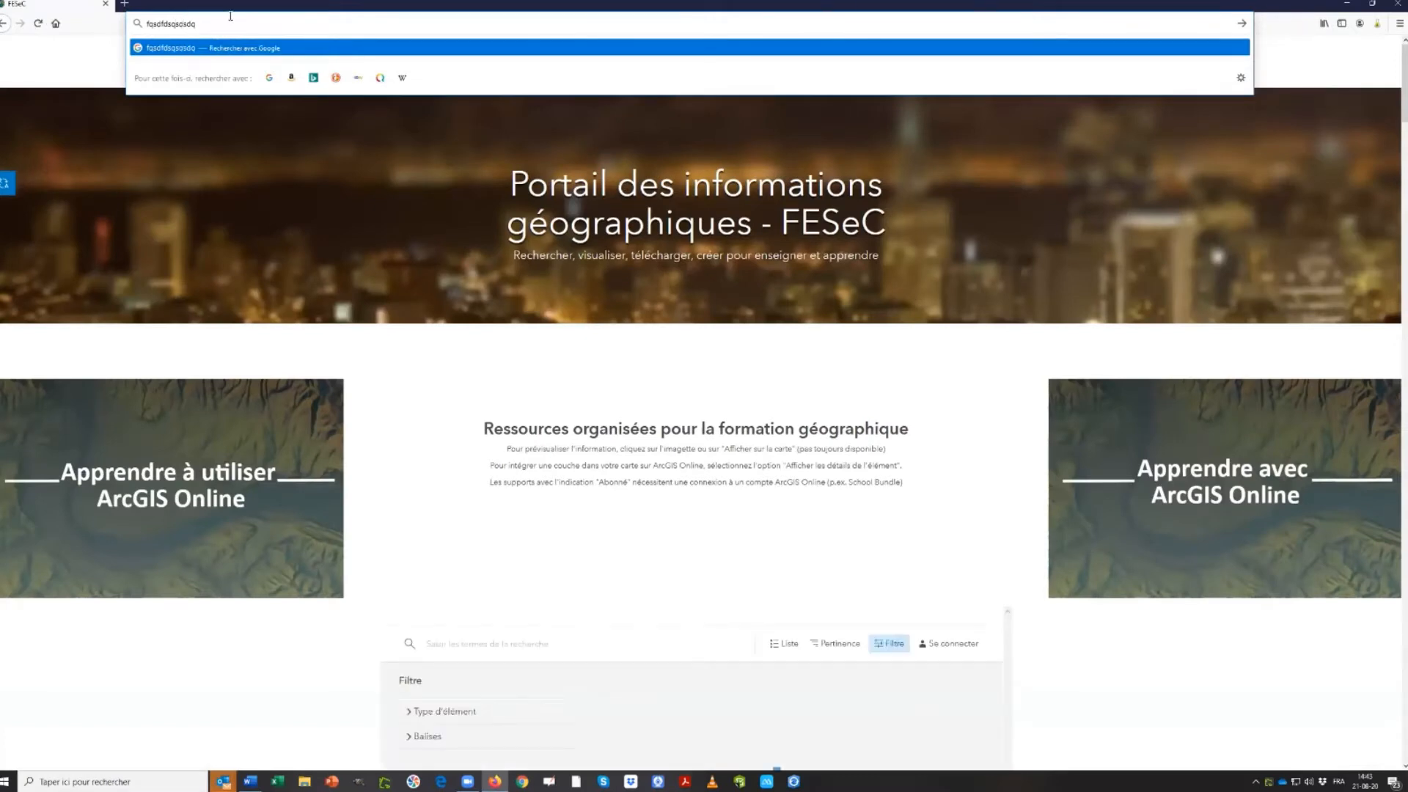
click(1346, 6)
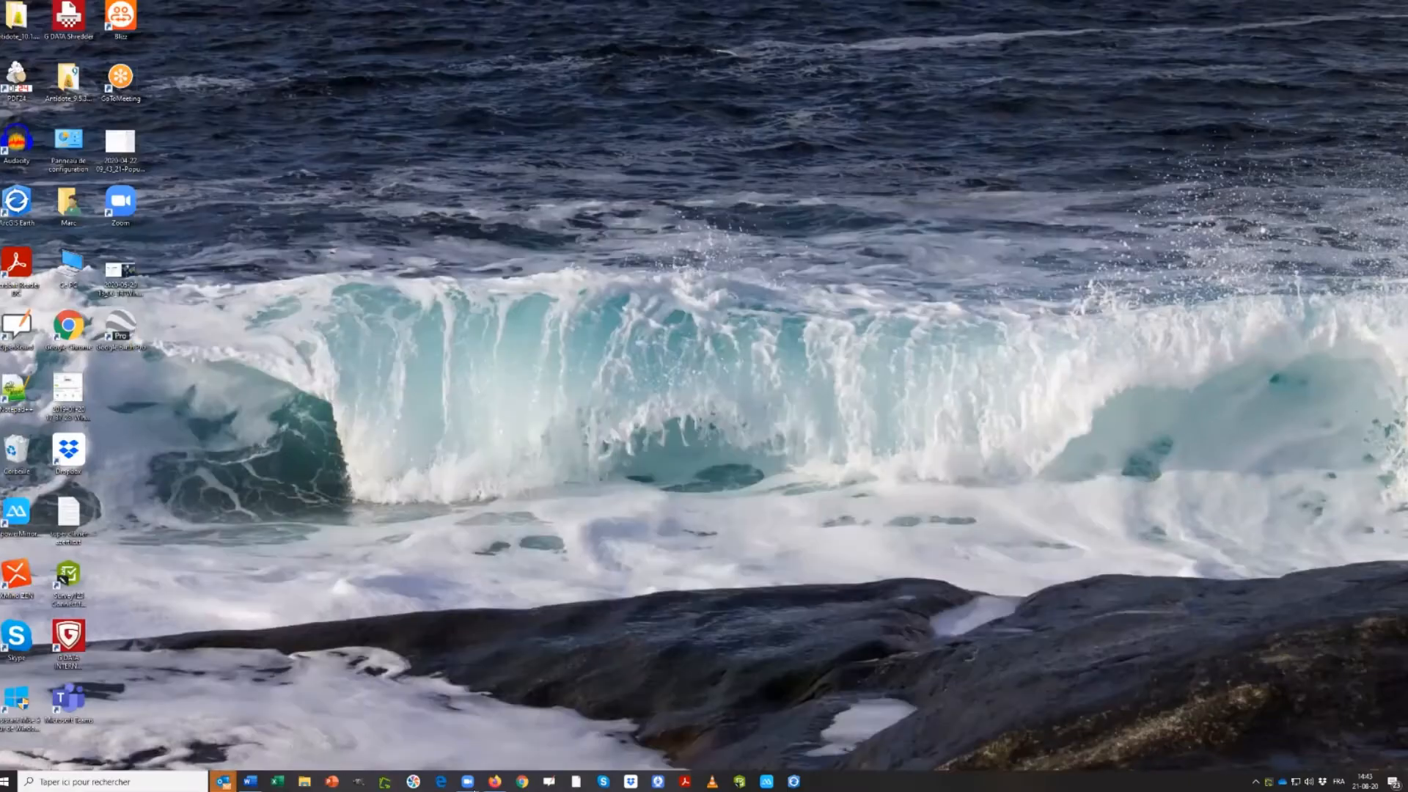
Switch back to Chrome and open arcgis.com
click(525, 775)
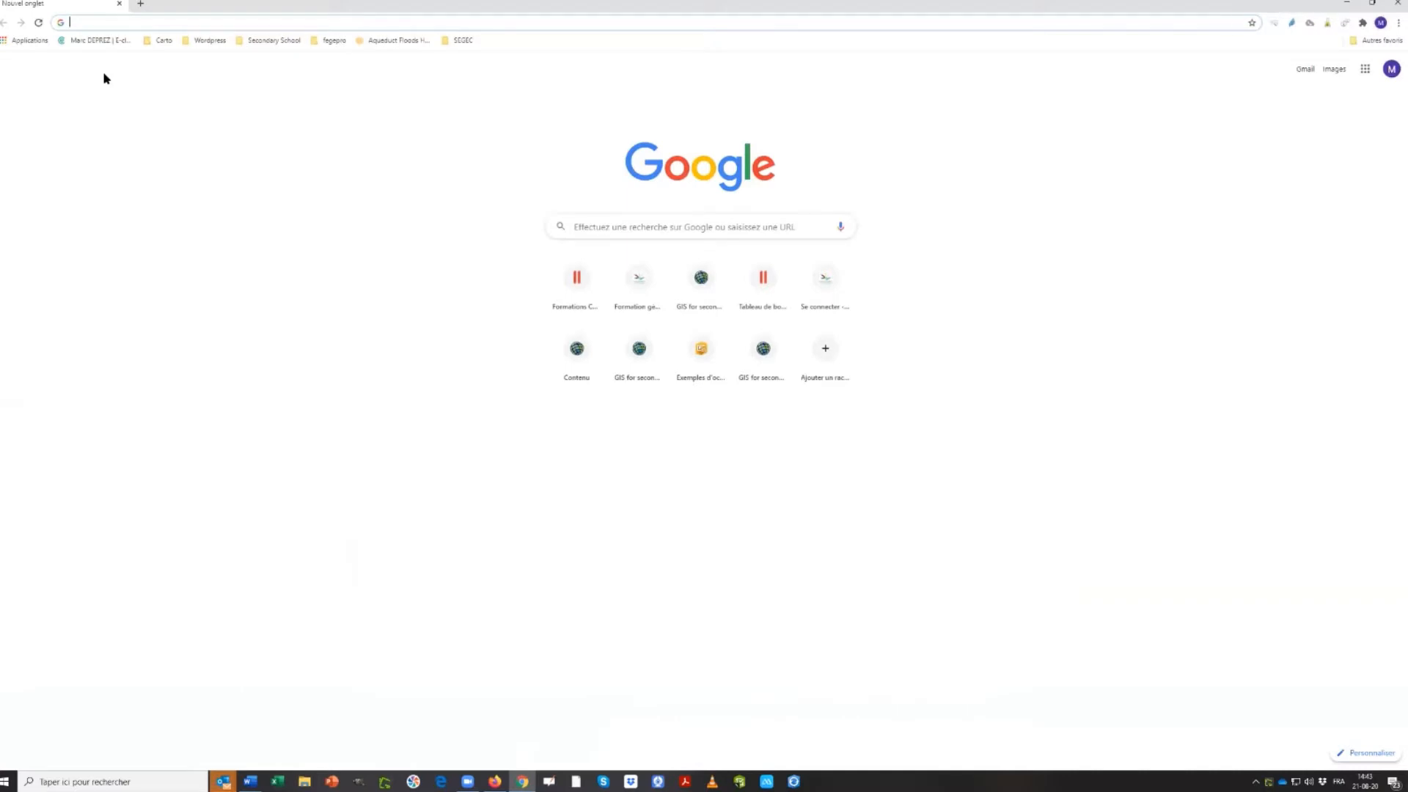
text(ce)
key(BackSpace)
key(BackSpace)
text(arcgis)
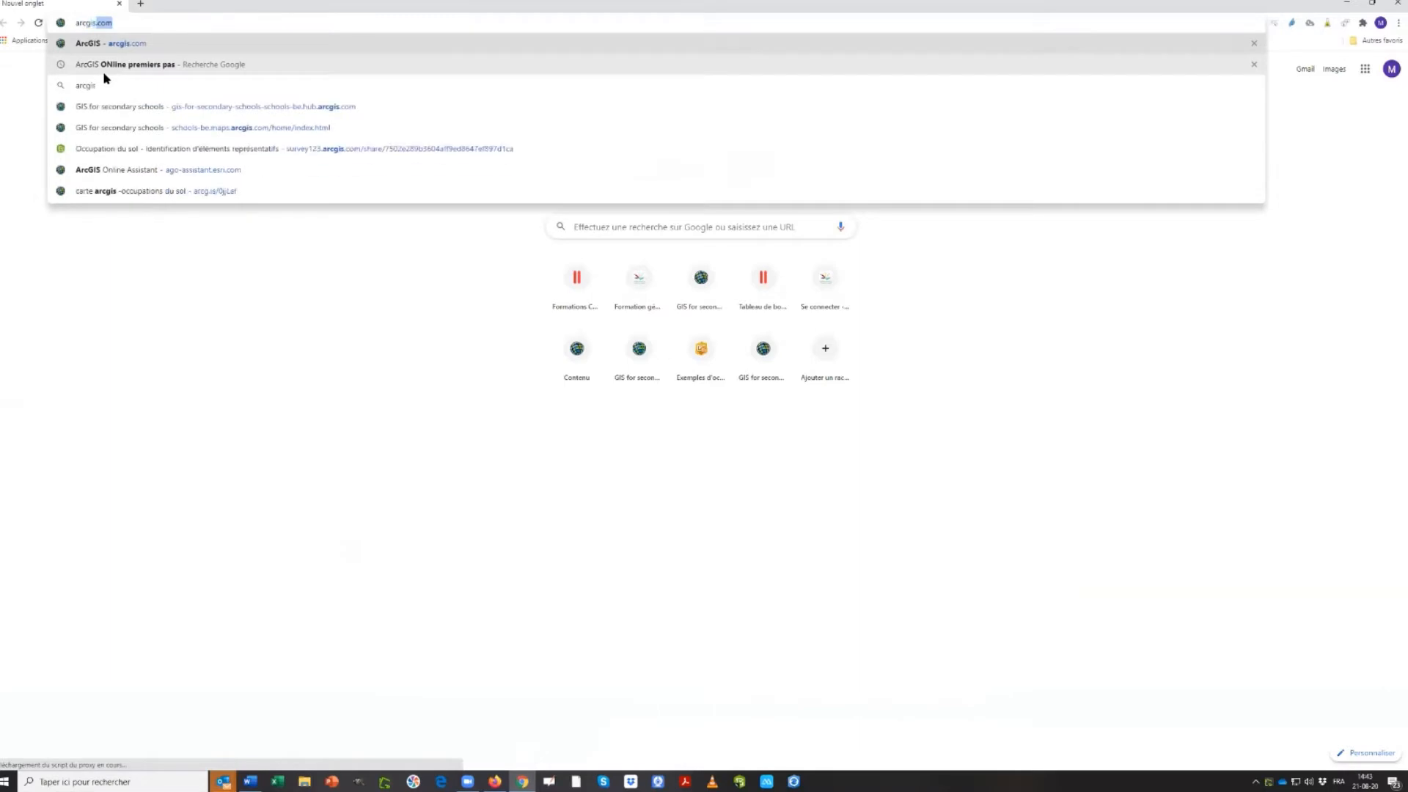
key(Return)
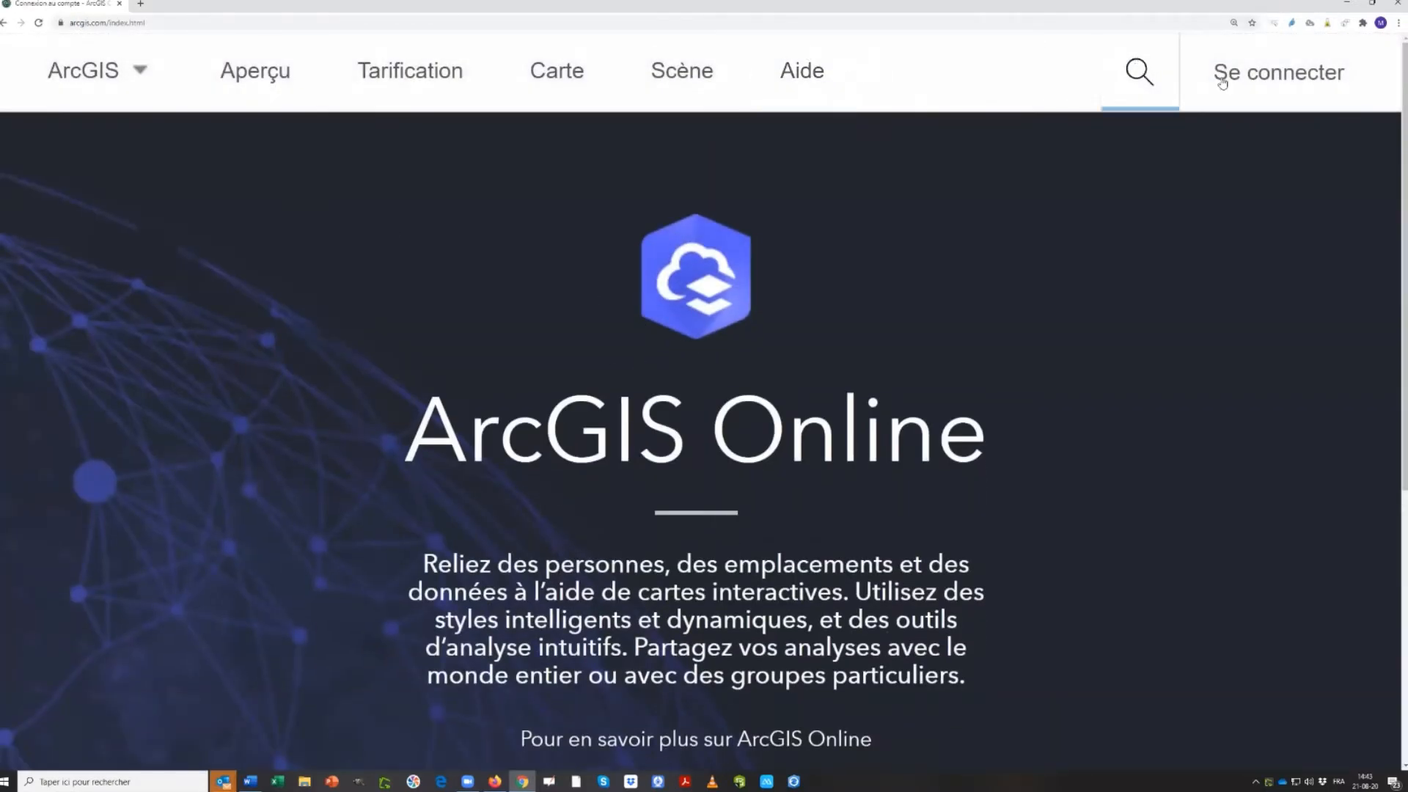
Sign in to ArcGIS Online with the saved public account credentials and open the account's Contenu page
click(1237, 80)
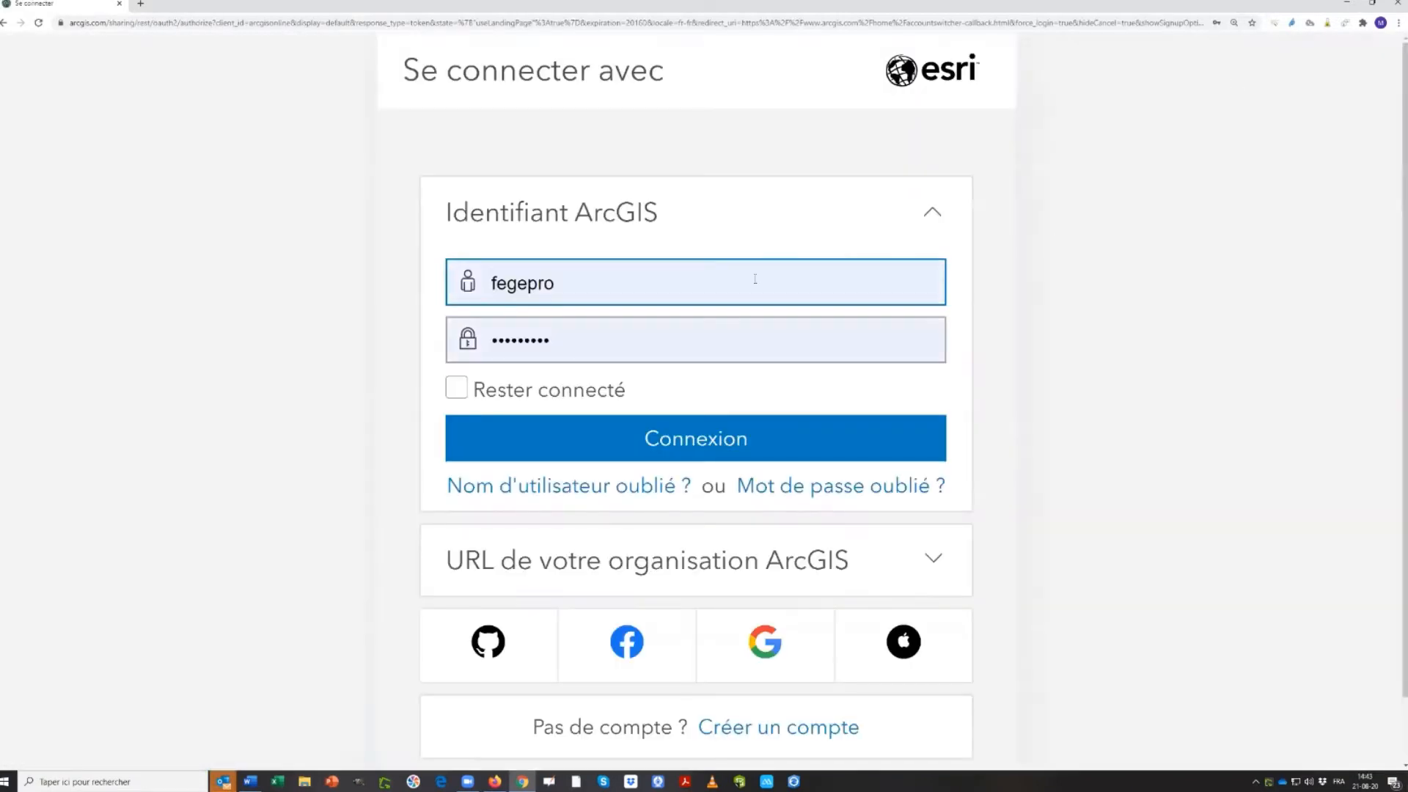
click(686, 440)
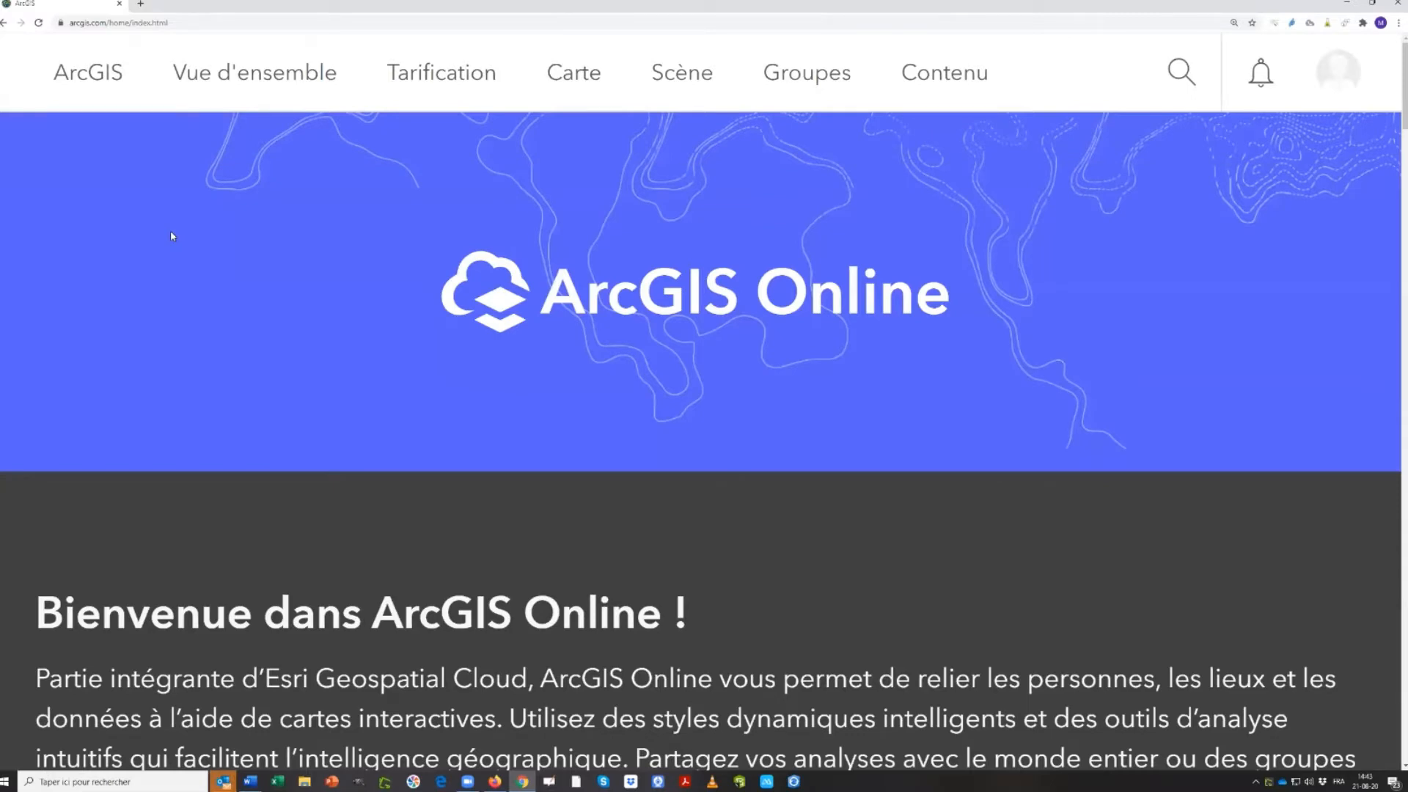
click(965, 86)
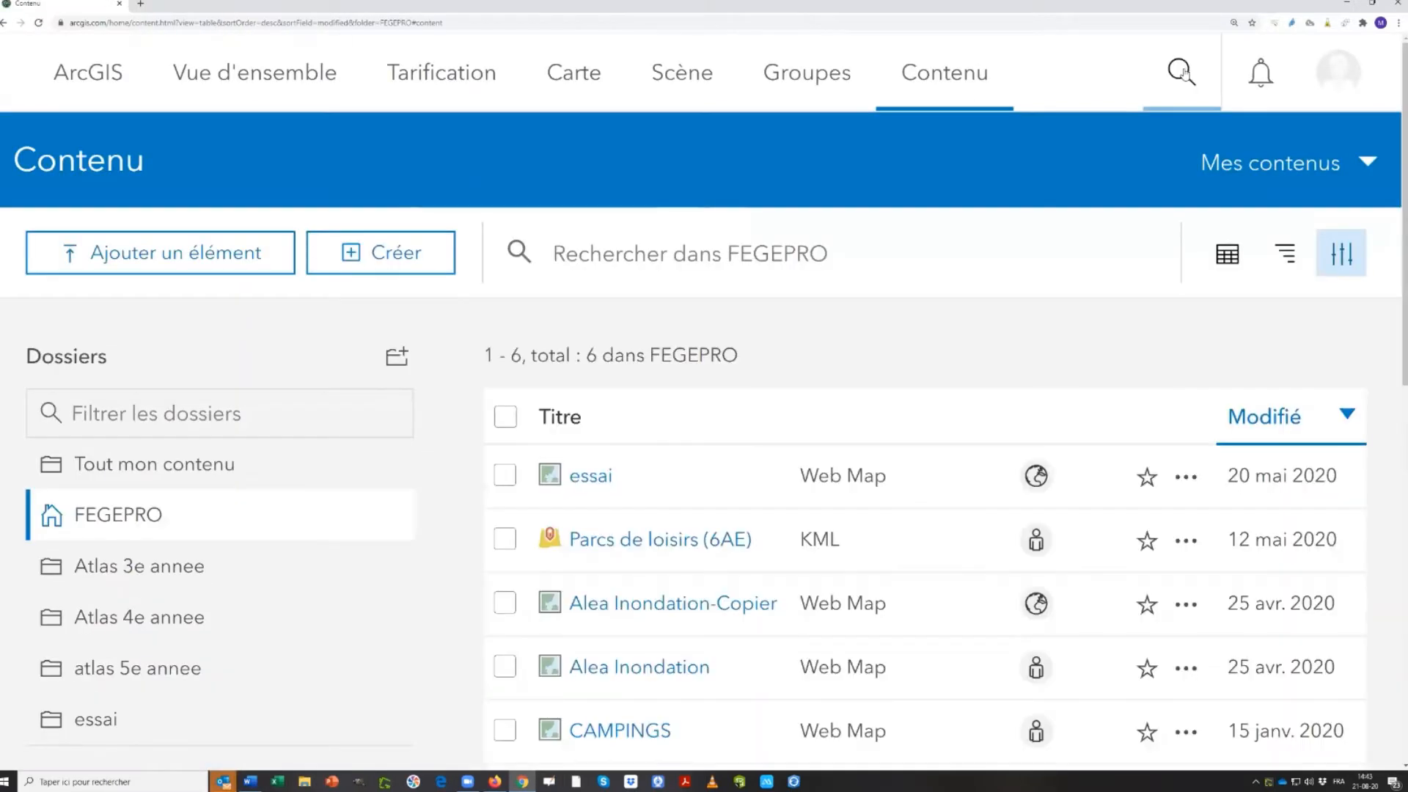
Search ArcGIS Online for "story maps" and look over the first content results
click(1181, 72)
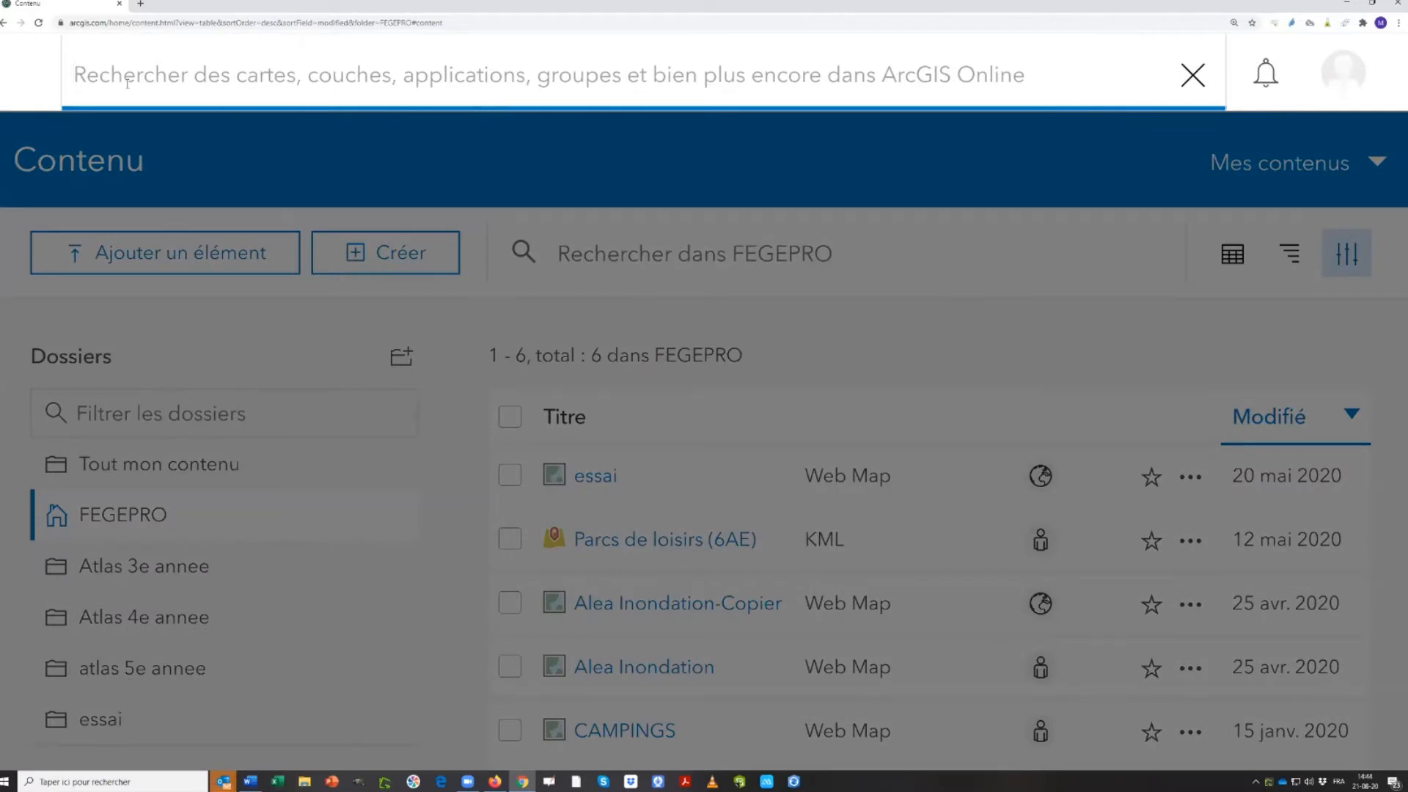
text(st)
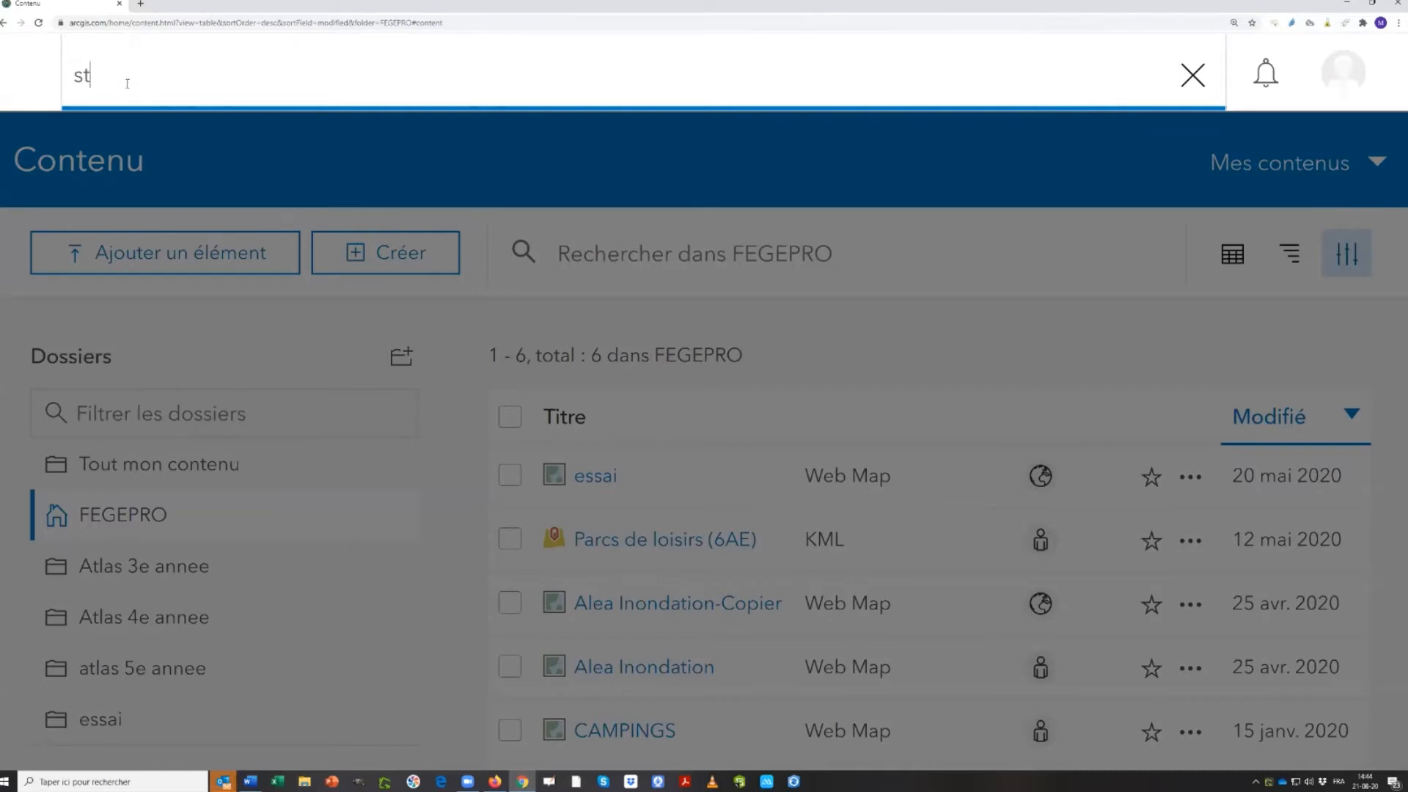
text(ory maps)
key(Return)
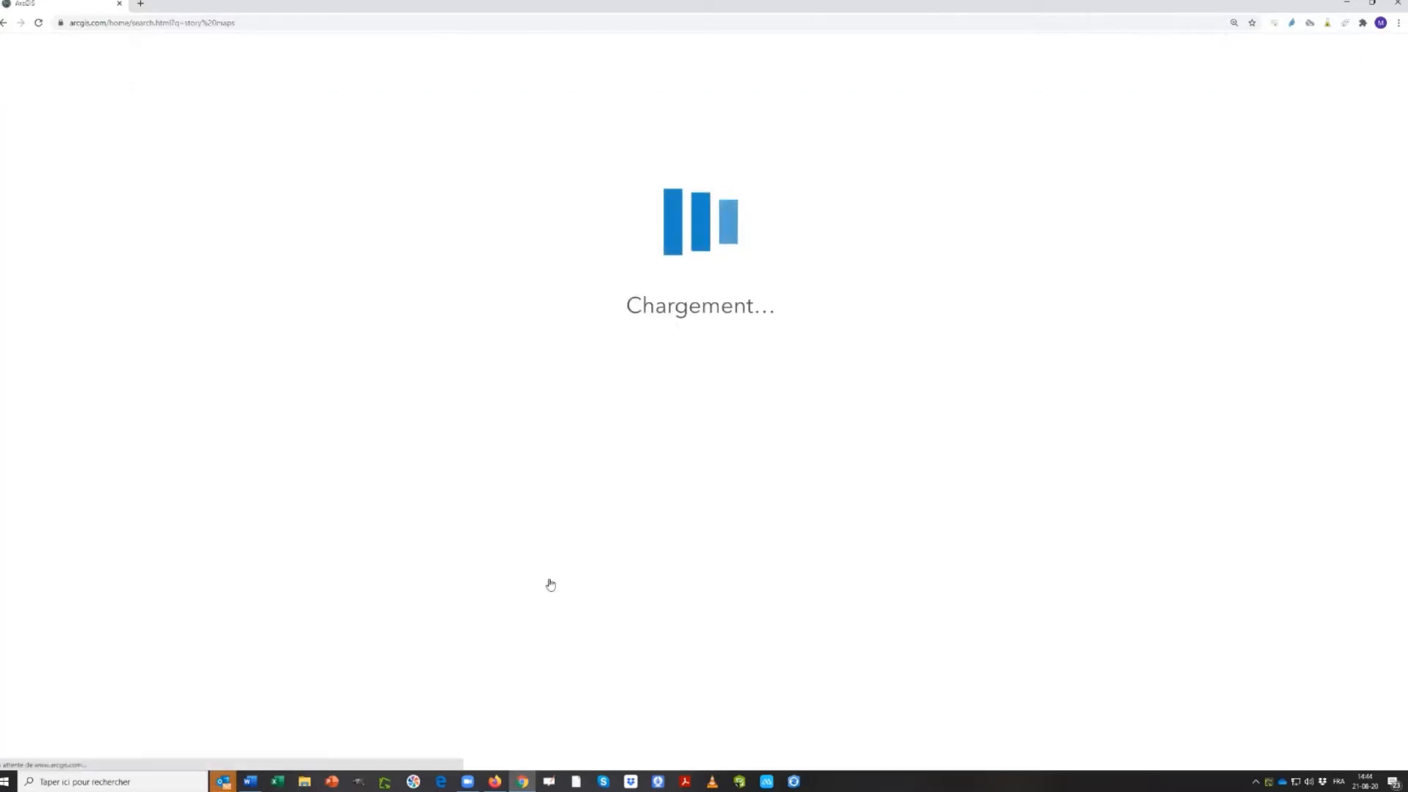
scroll(484, 529, down, 3)
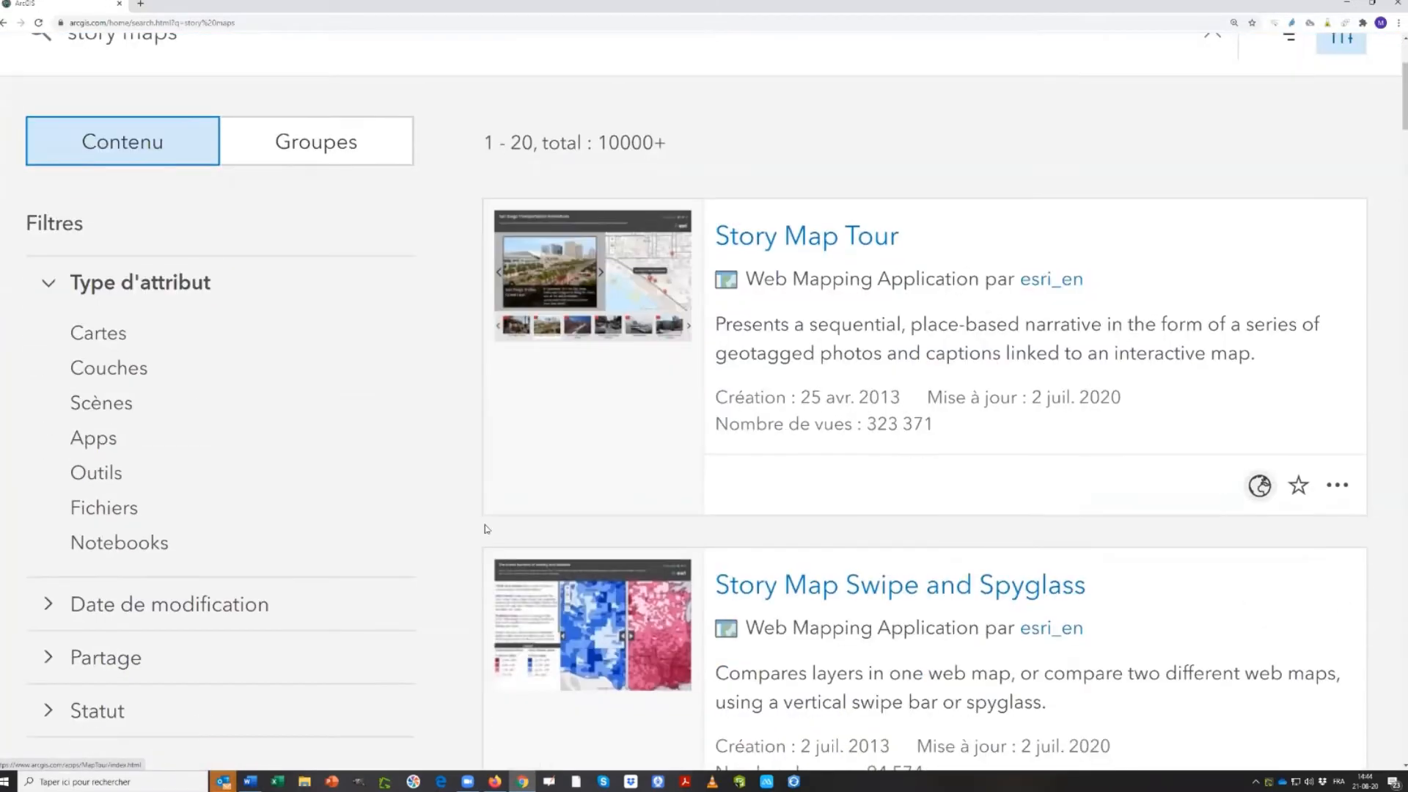
scroll(484, 529, down, 2)
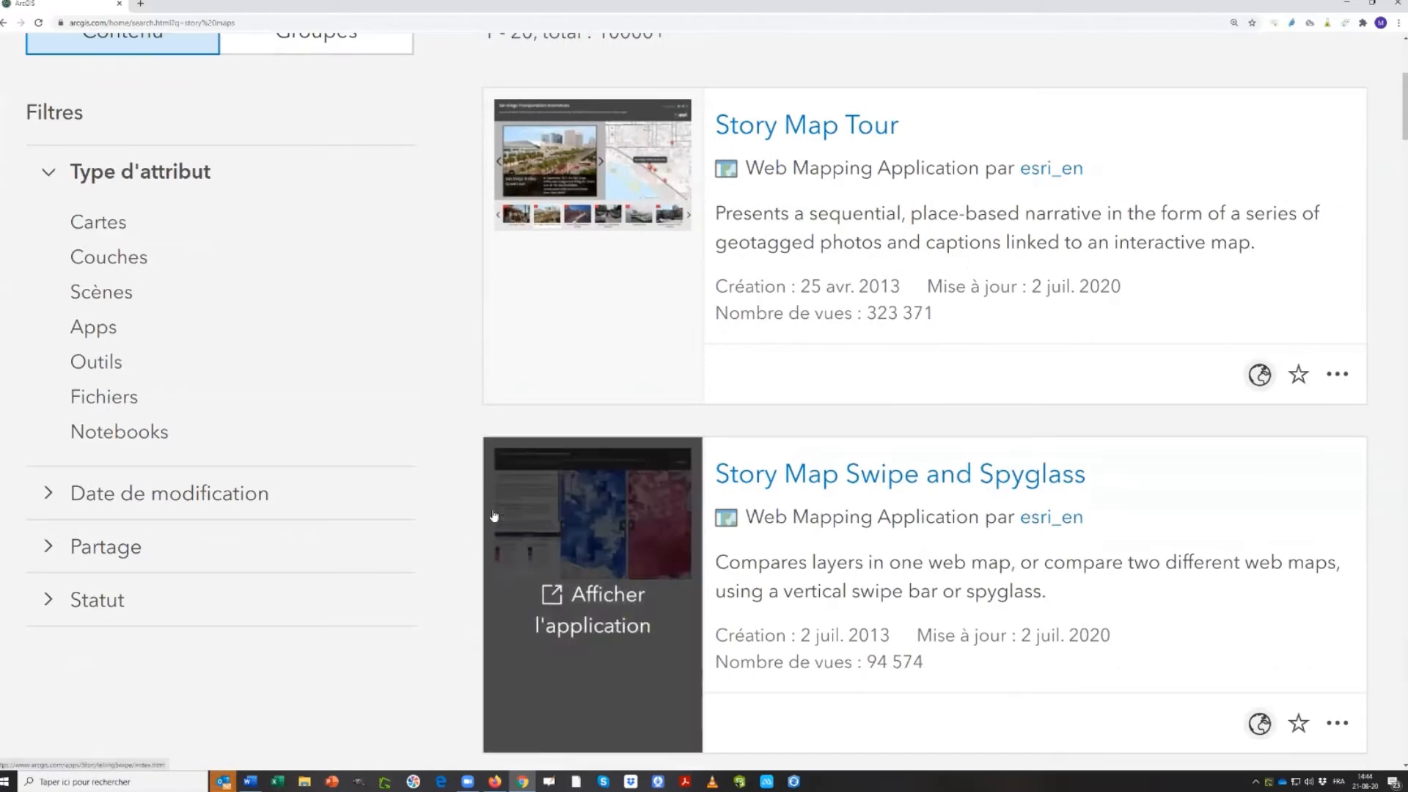
scroll(506, 550, up, 5)
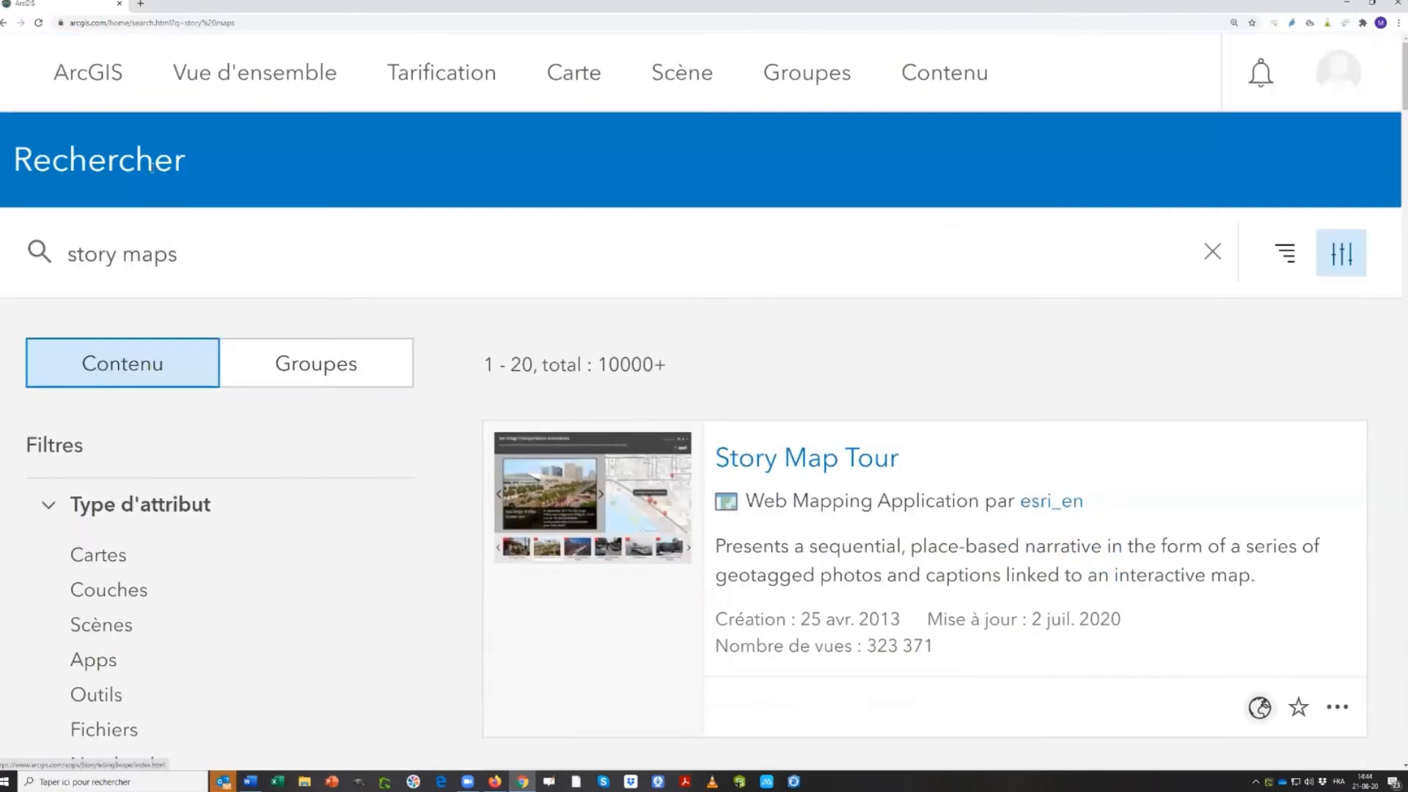
Change the search term to "storymaps" and limit the results to groups
click(118, 266)
key(BackSpace)
key(Return)
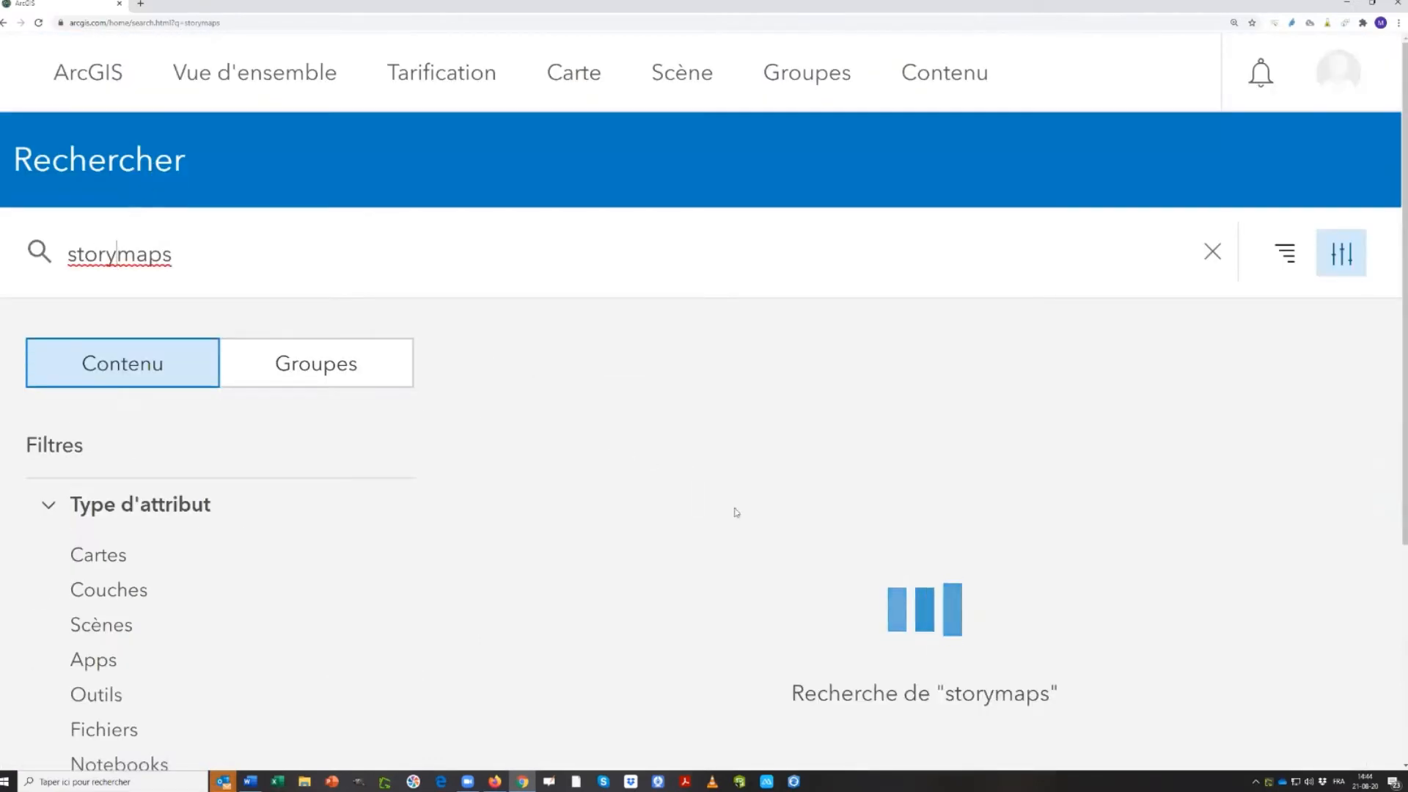
click(336, 379)
scroll(611, 396, down, 1)
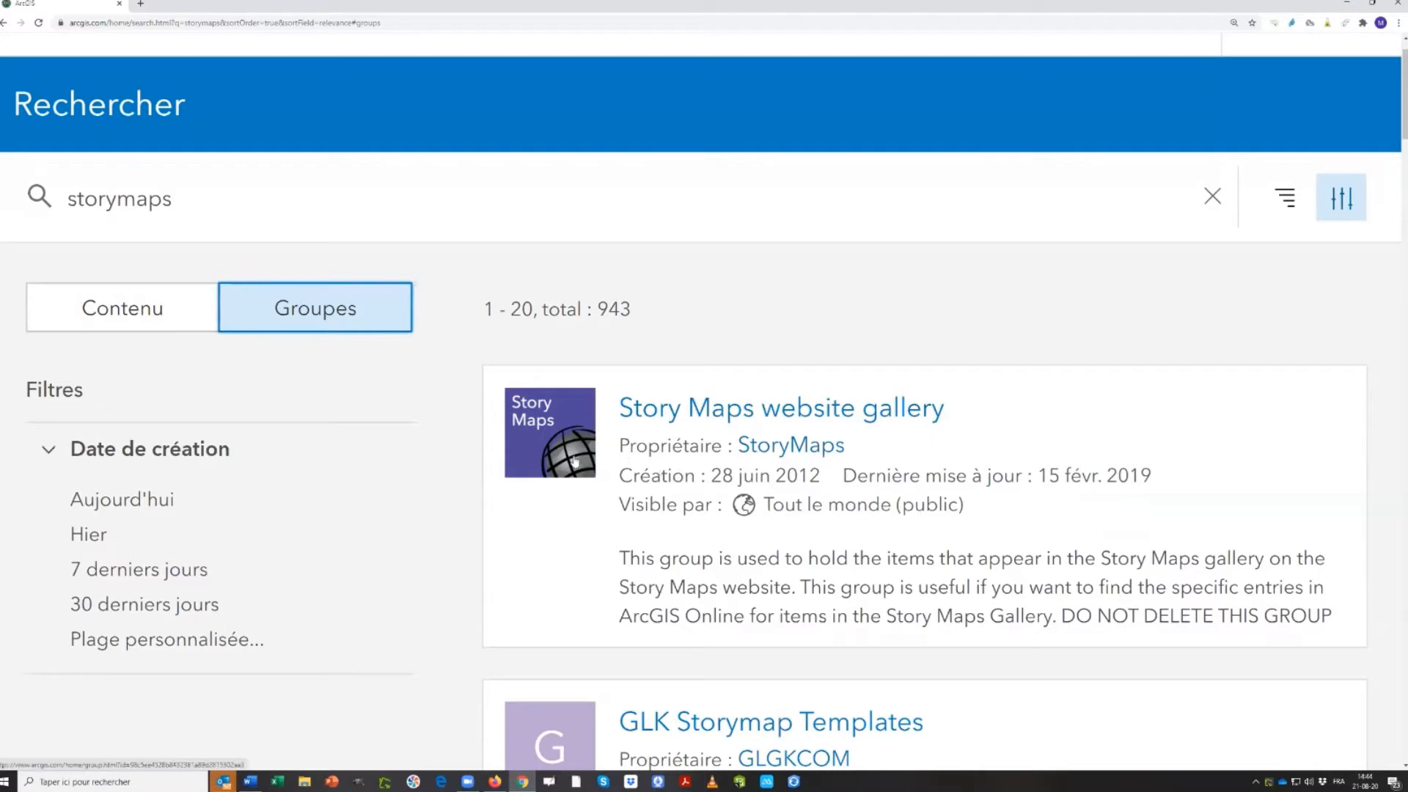
View the profile of StoryMaps, owner of the Story Maps website gallery group, and display all of its items
click(781, 449)
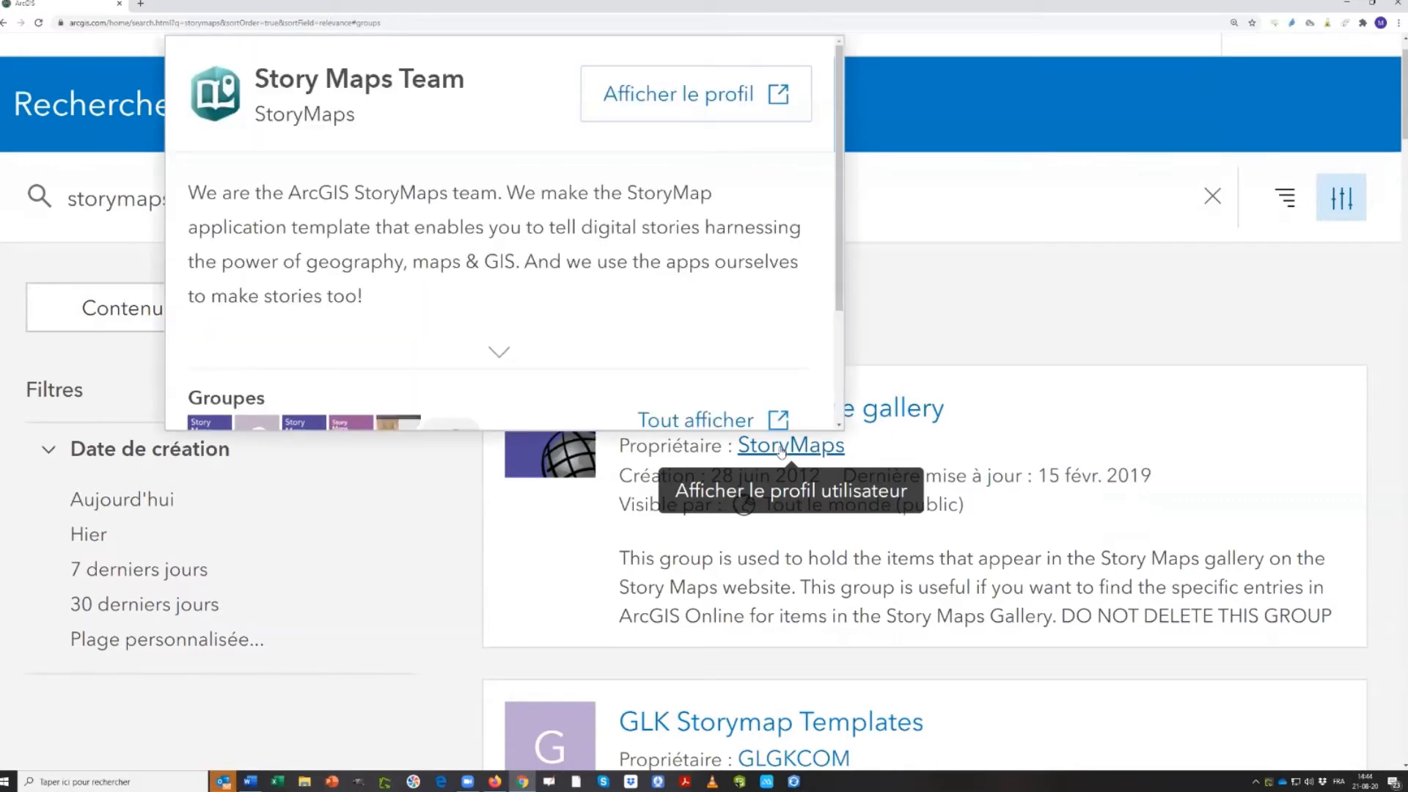
scroll(496, 242, down, 3)
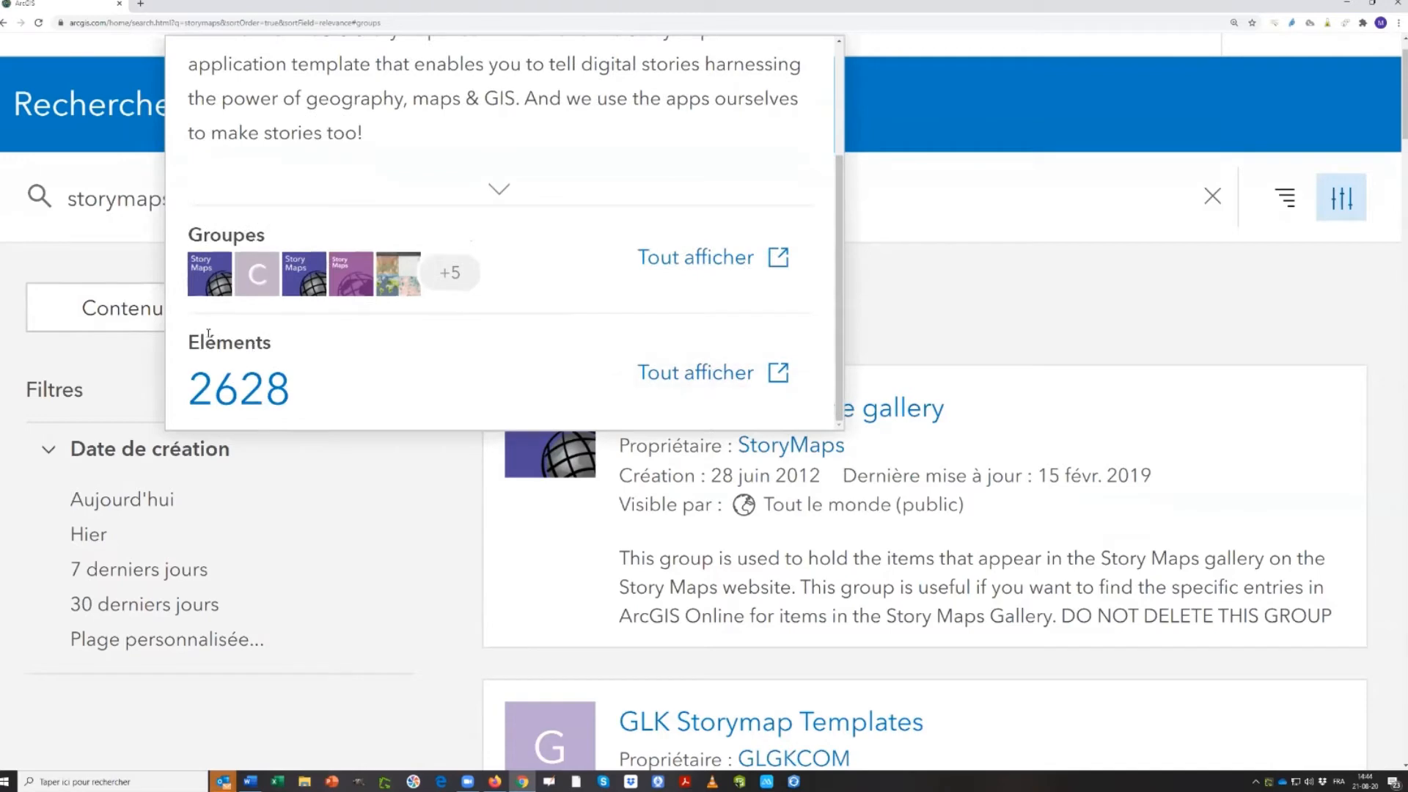
click(701, 379)
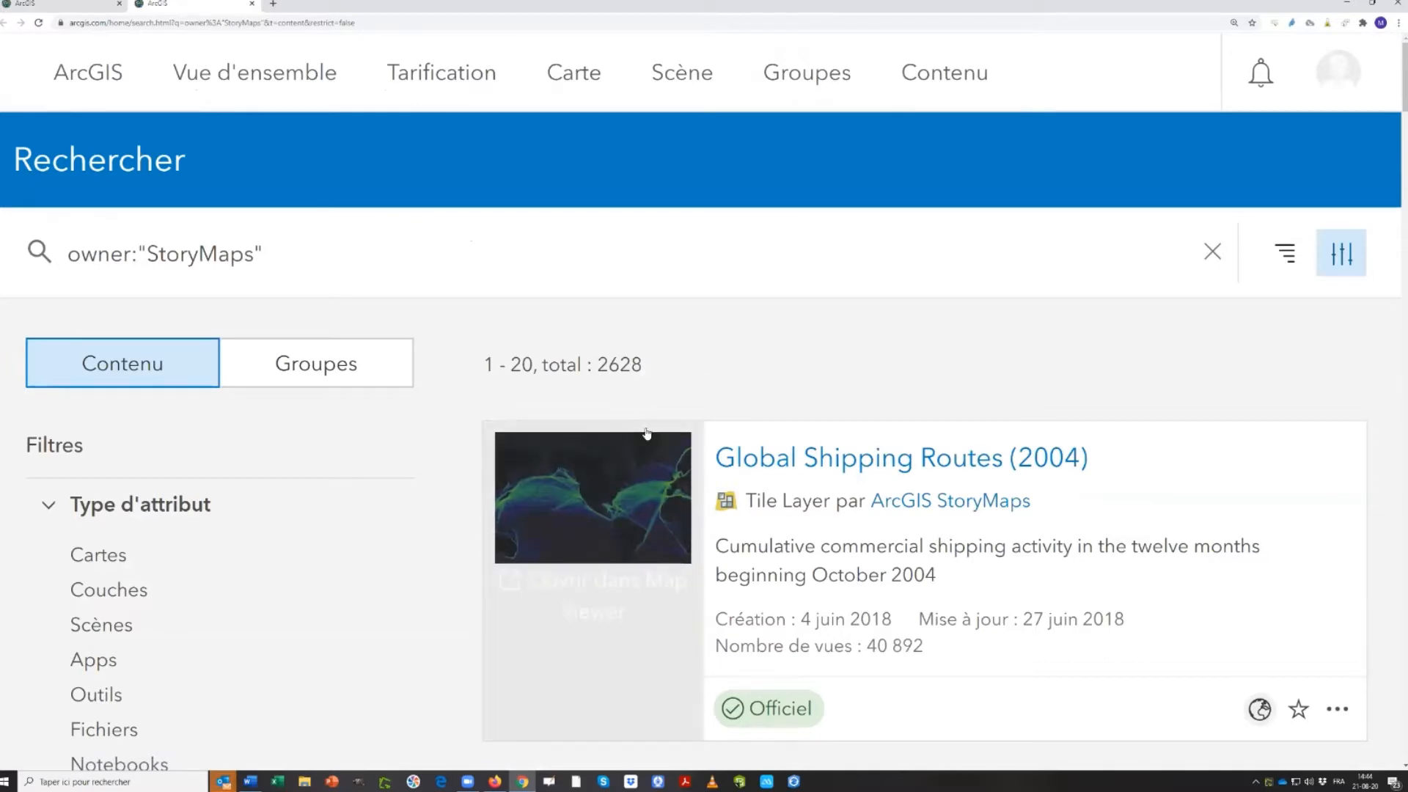
Find The Human Footprint (2009) tile layer among the StoryMaps items, open it in Map Viewer and show the map's save options
scroll(649, 434, down, 3)
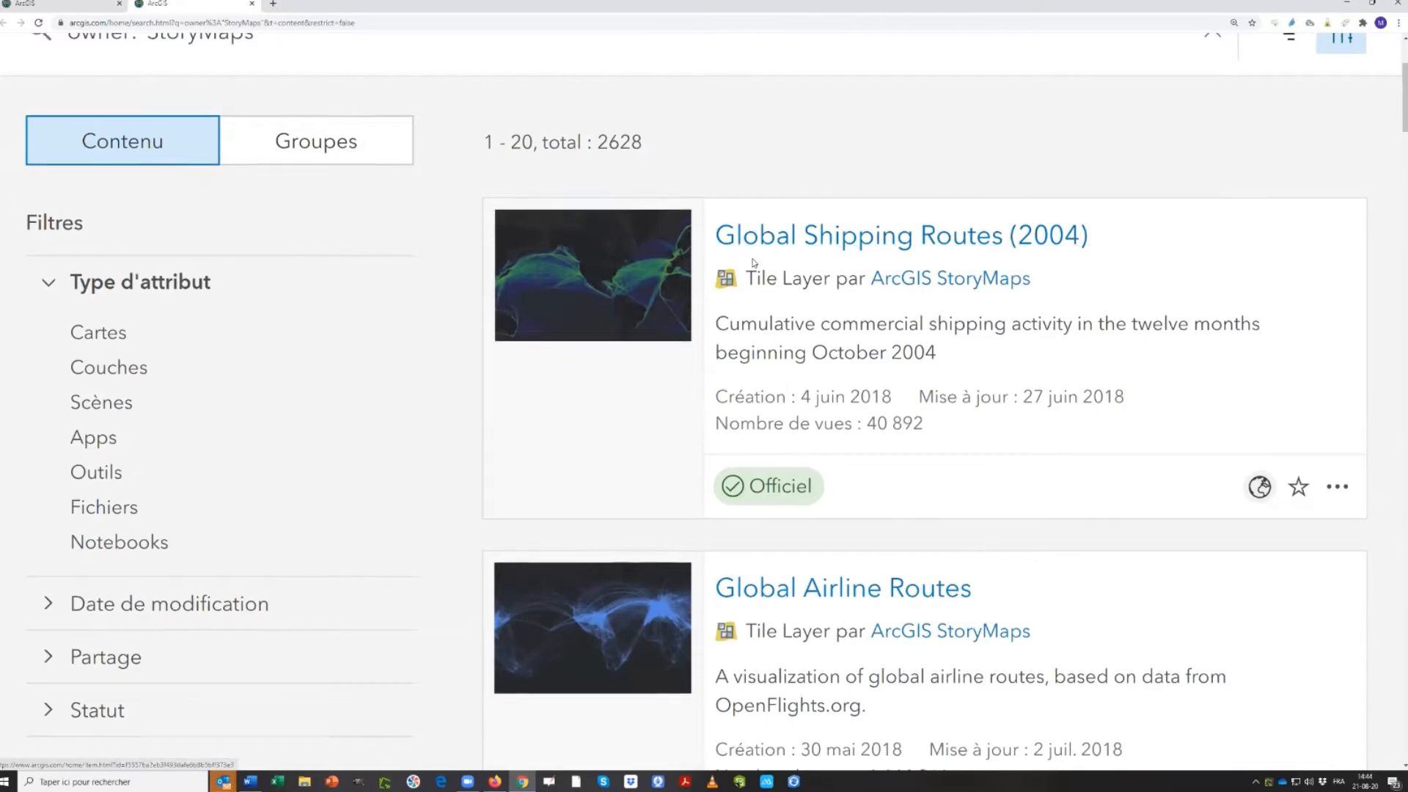
scroll(733, 264, down, 5)
scroll(766, 268, down, 4)
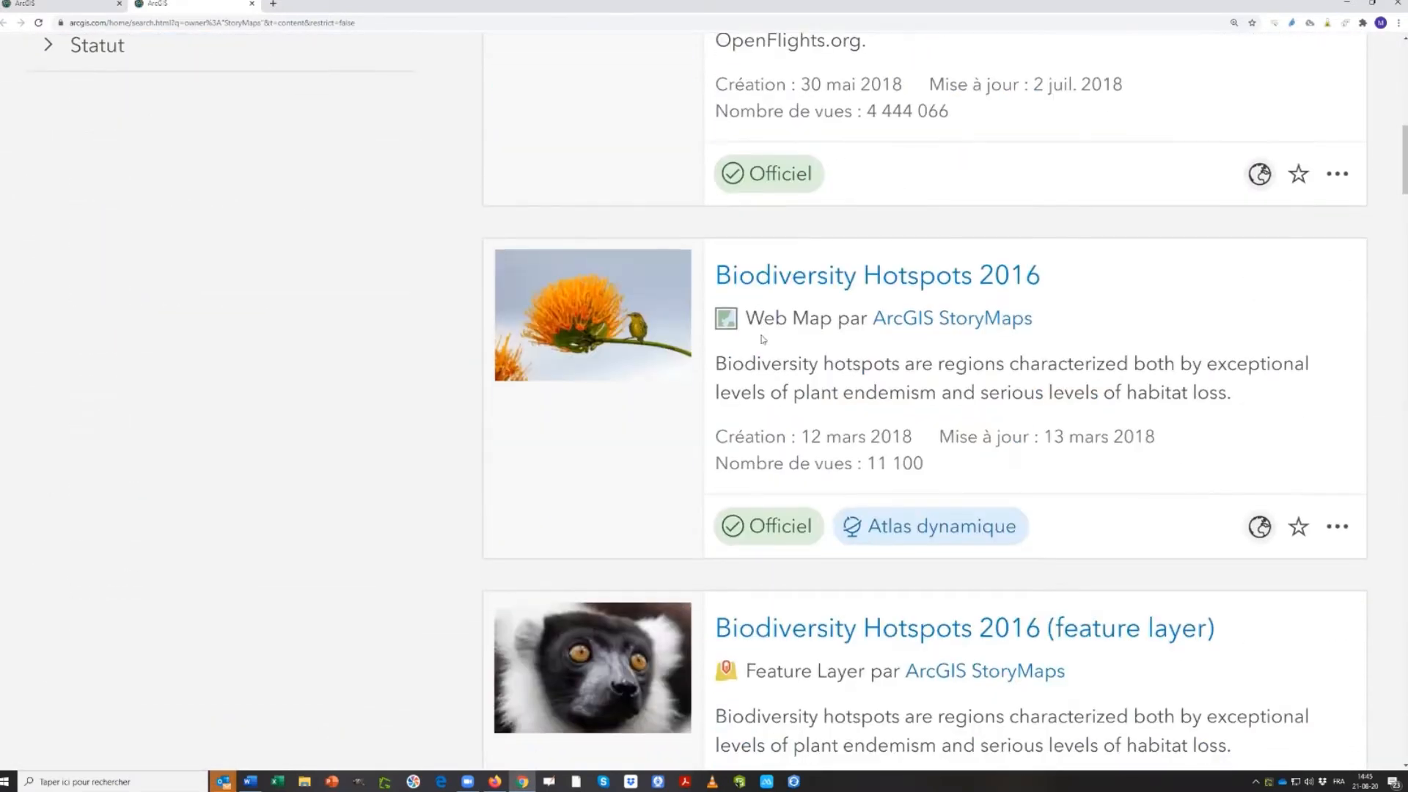
scroll(922, 338, down, 2)
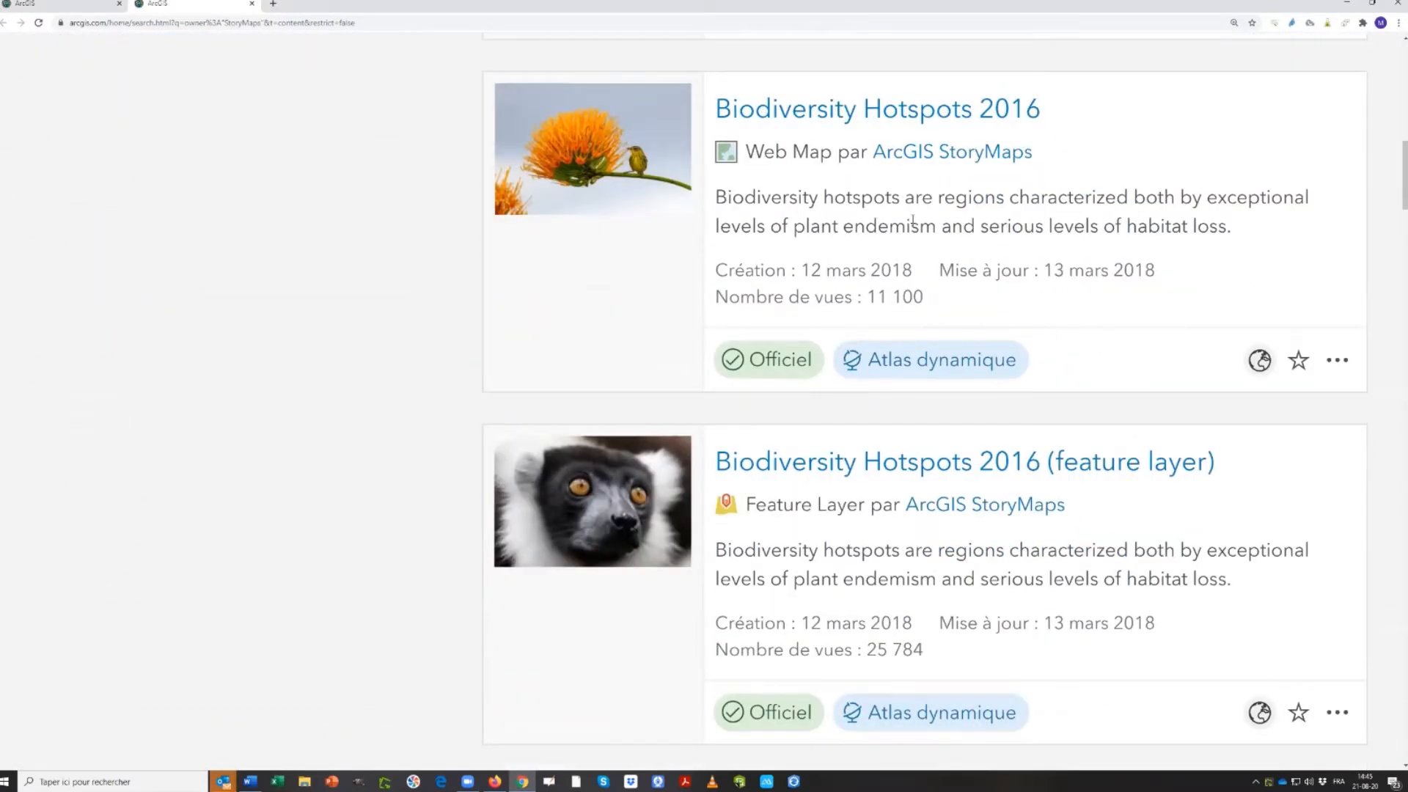
scroll(889, 352, down, 14)
scroll(865, 355, down, 10)
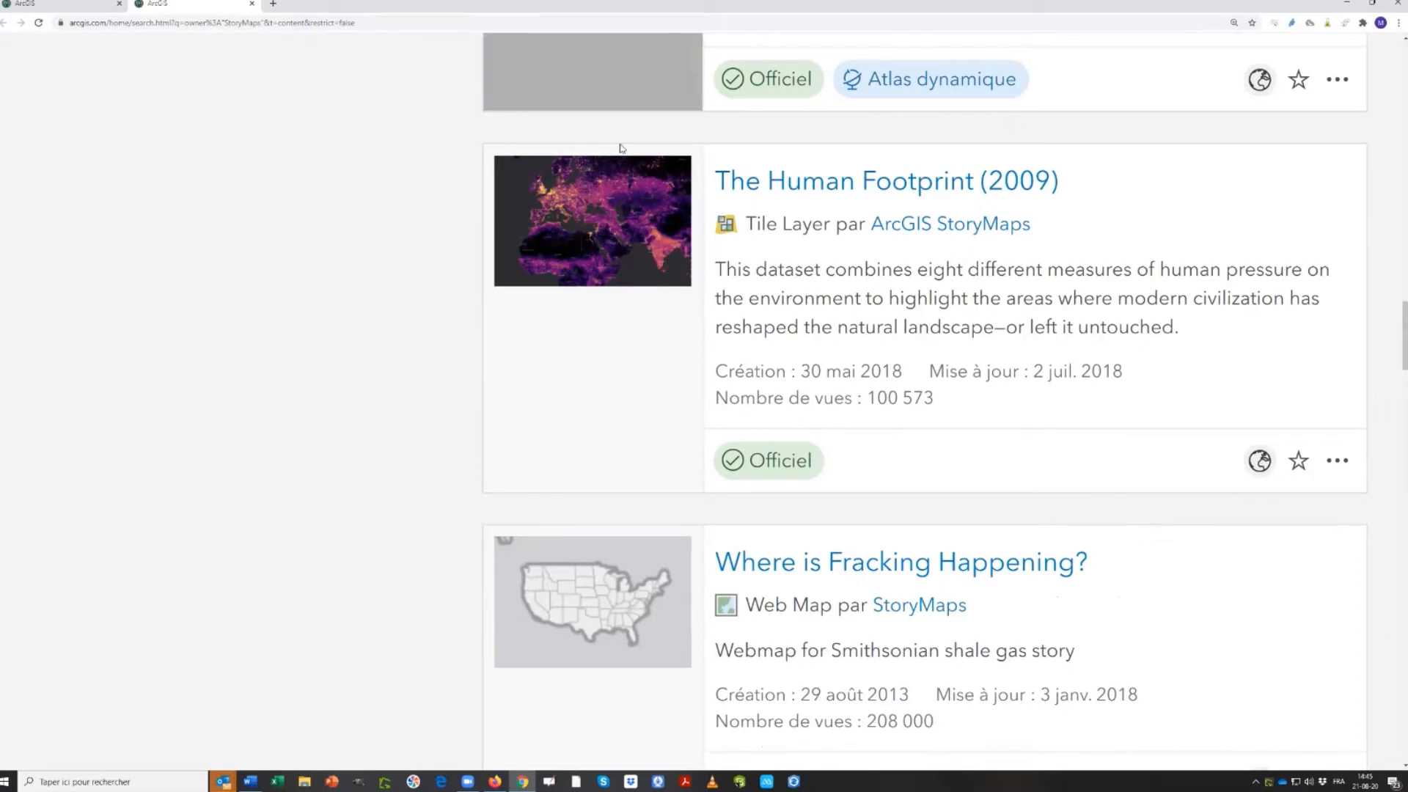
click(614, 240)
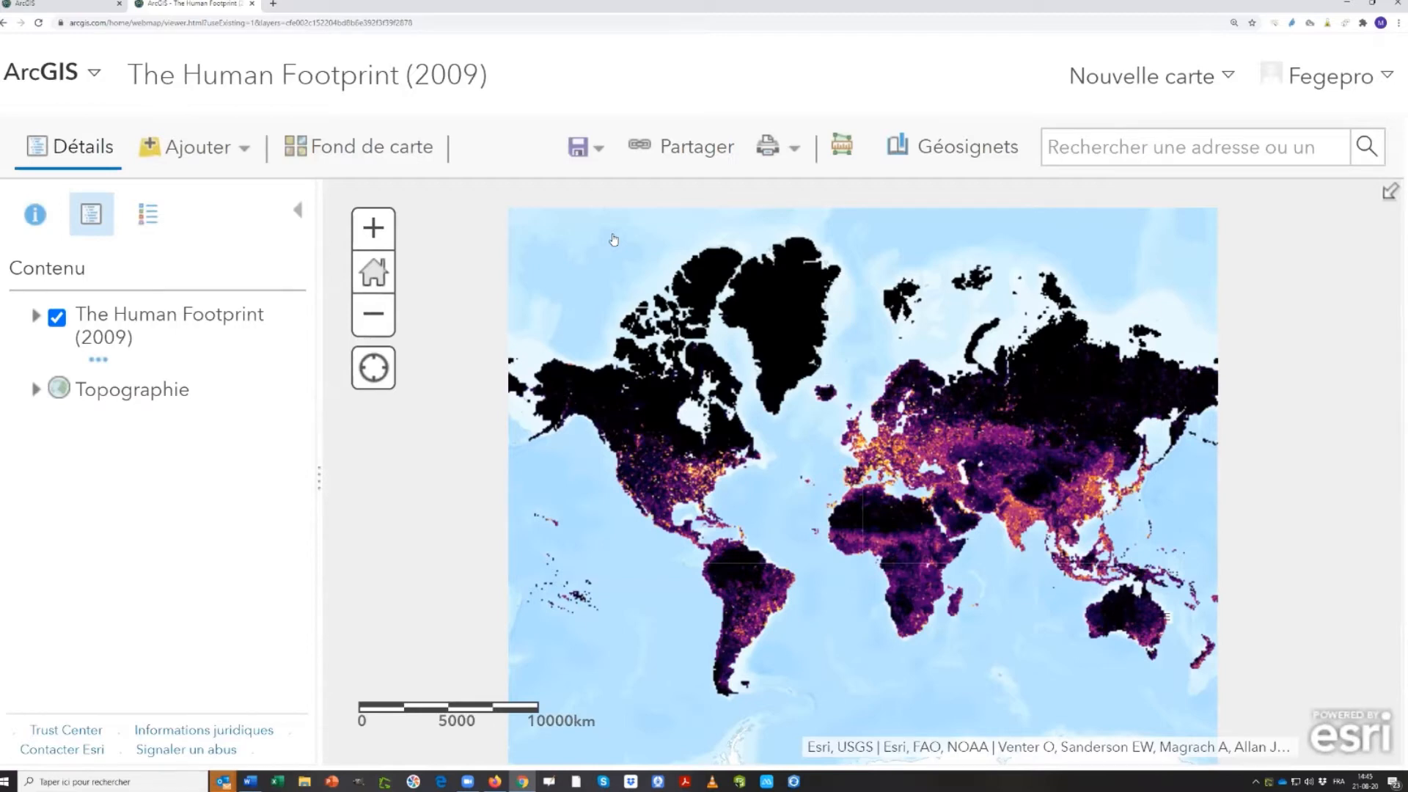
click(606, 152)
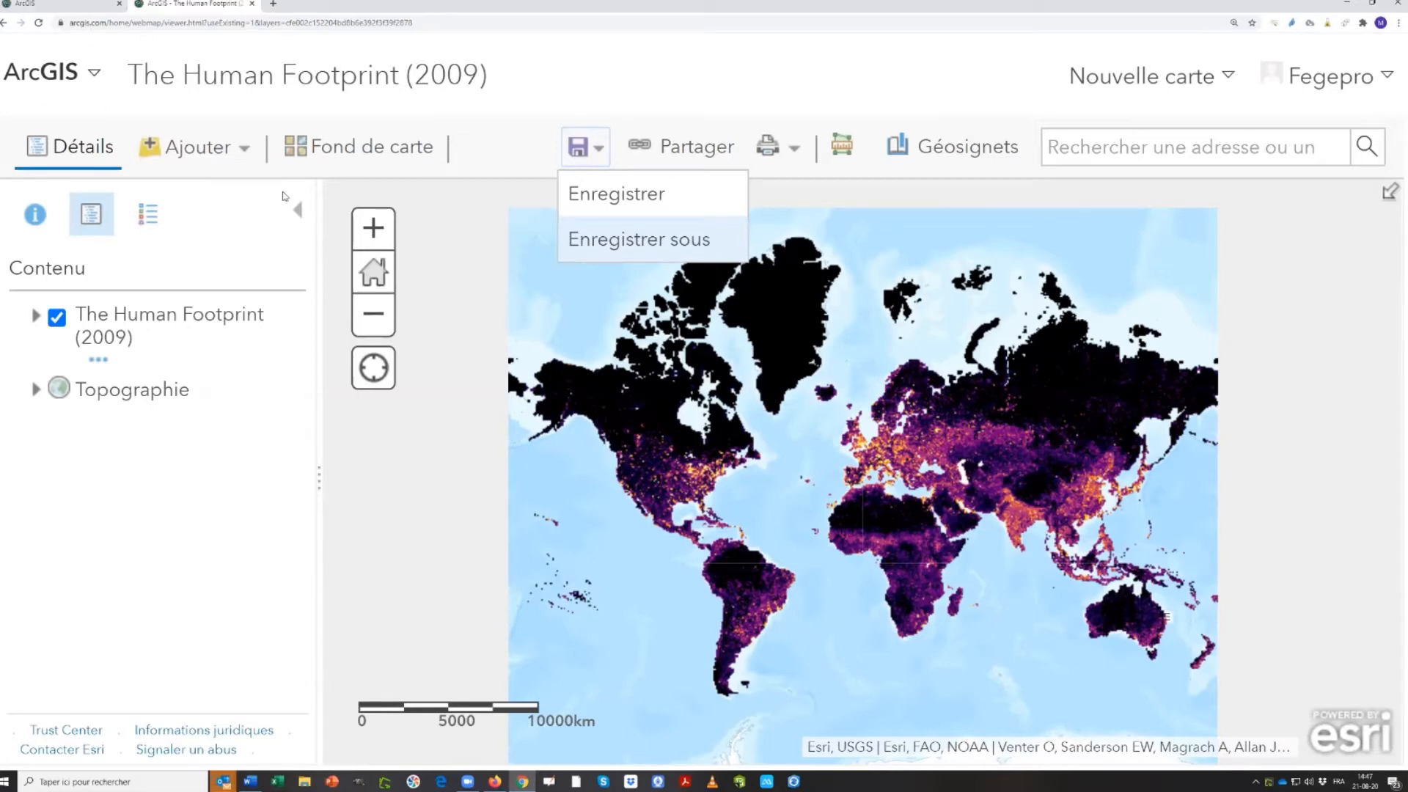
Search Google for "walonmap" in a new browser tab
click(274, 4)
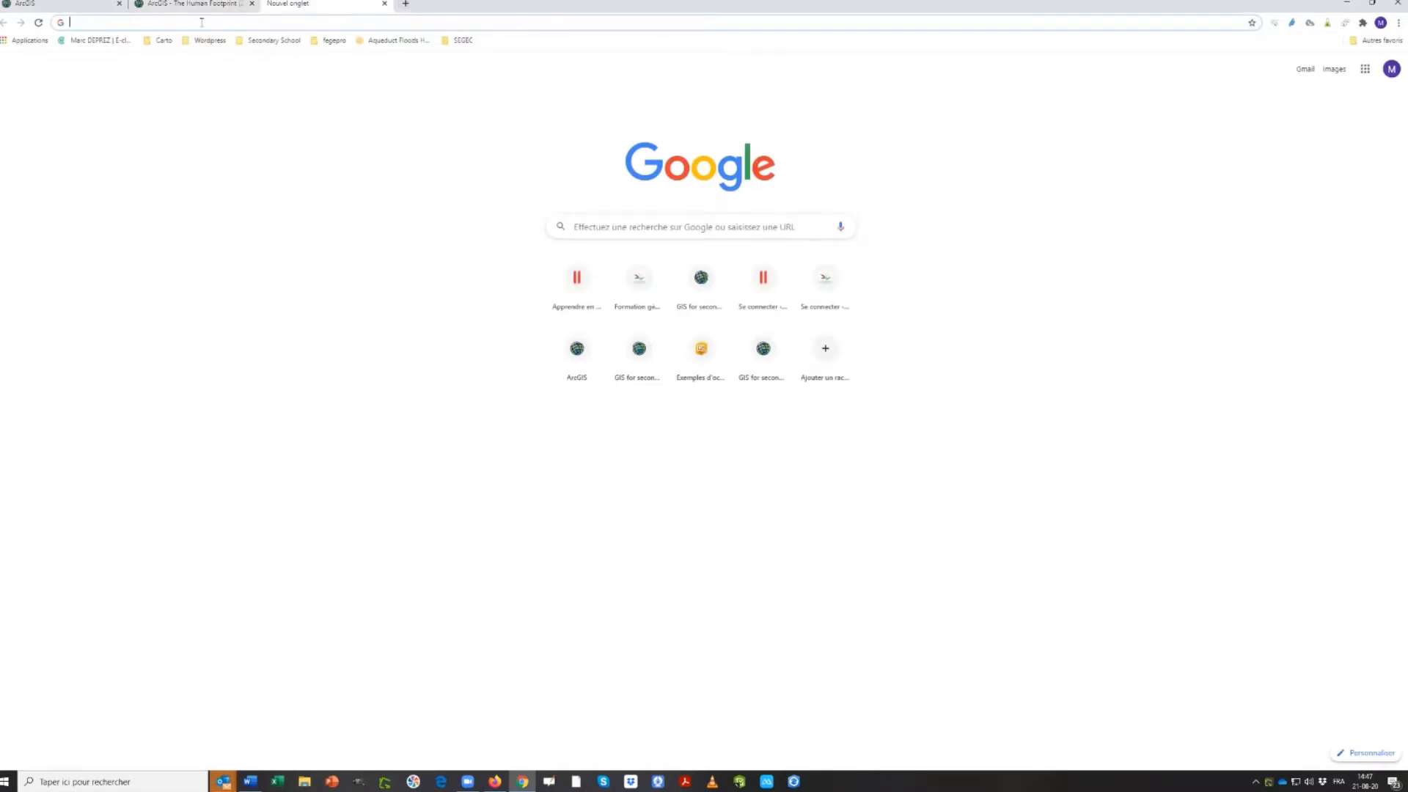
text(walonmap)
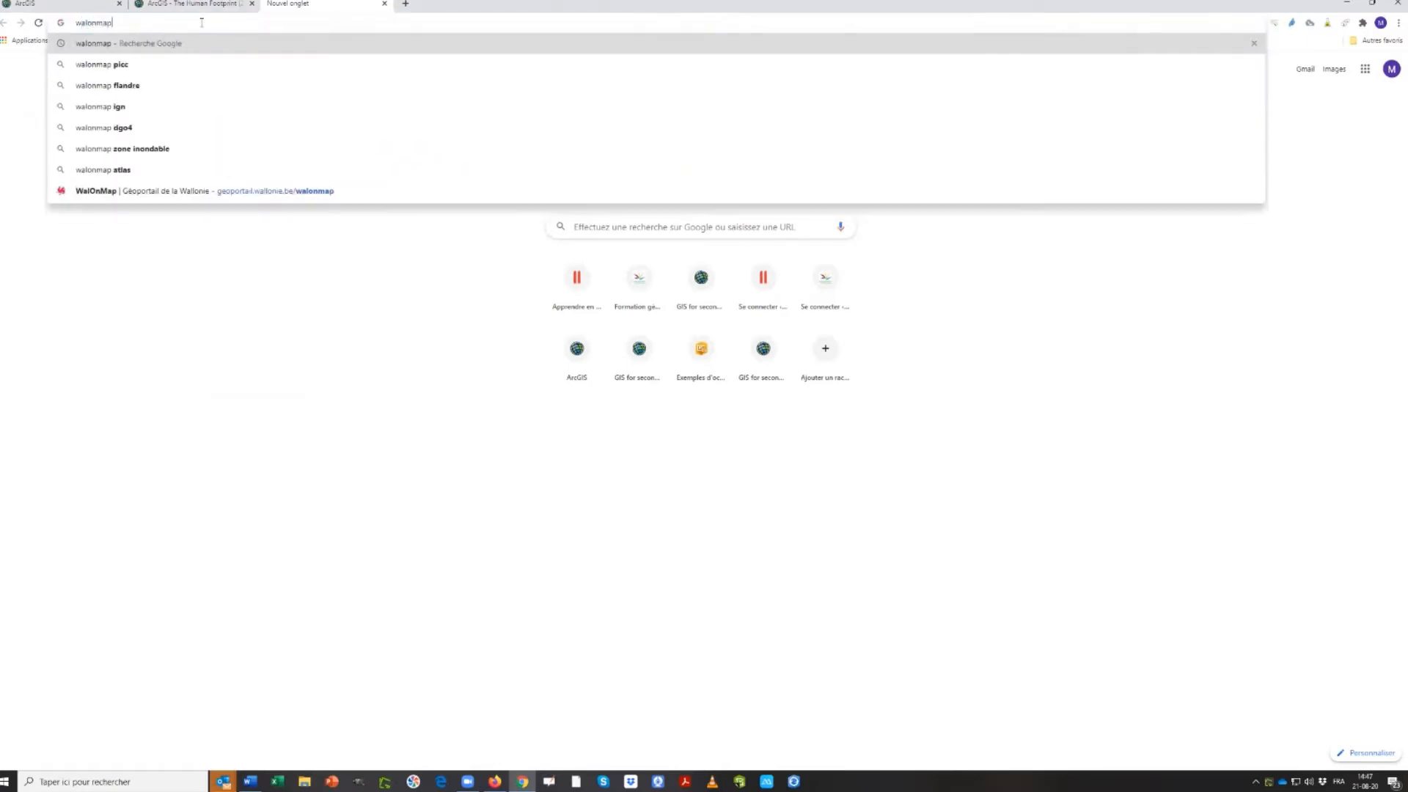
key(Return)
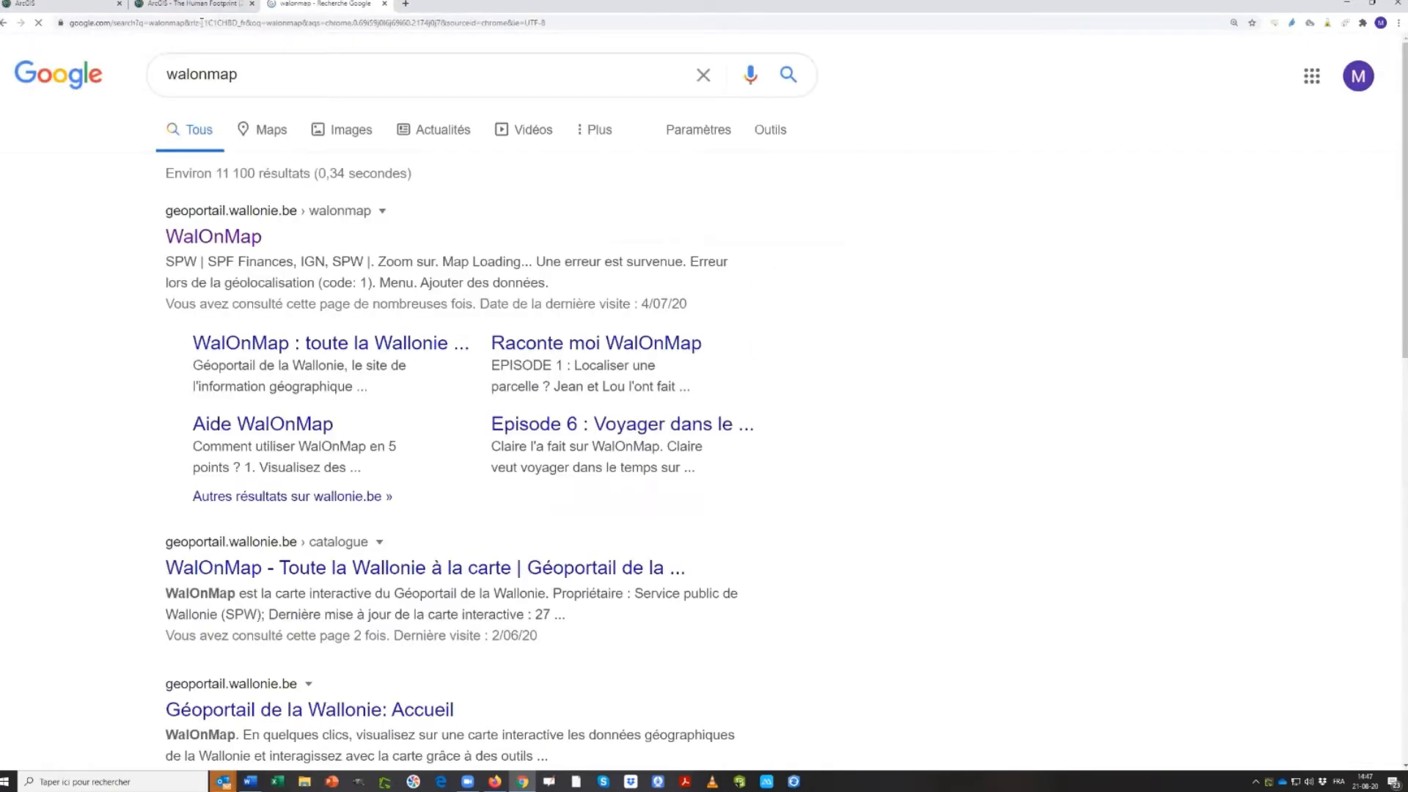
Open the WalOnMap geoportal from the search results and extend its map
click(220, 238)
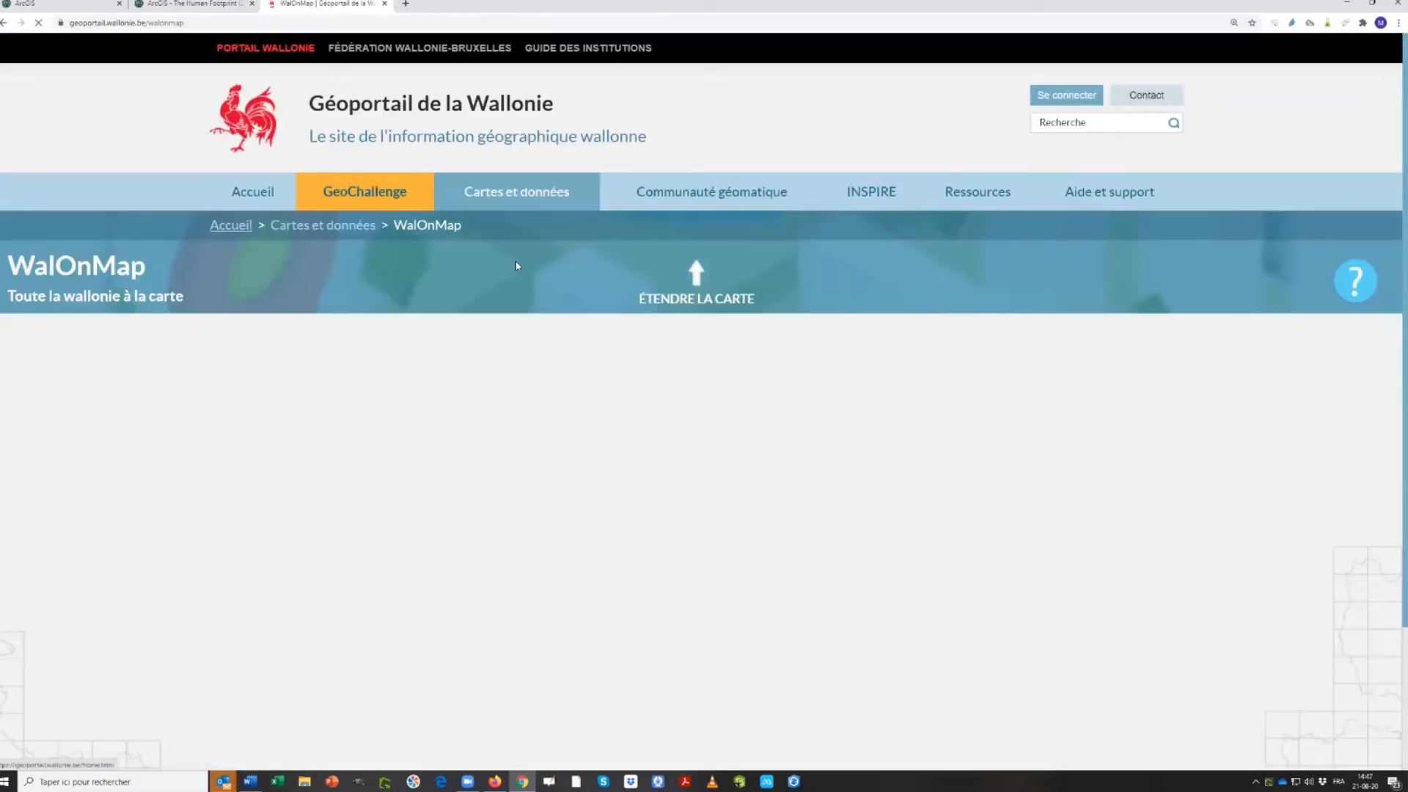
click(696, 293)
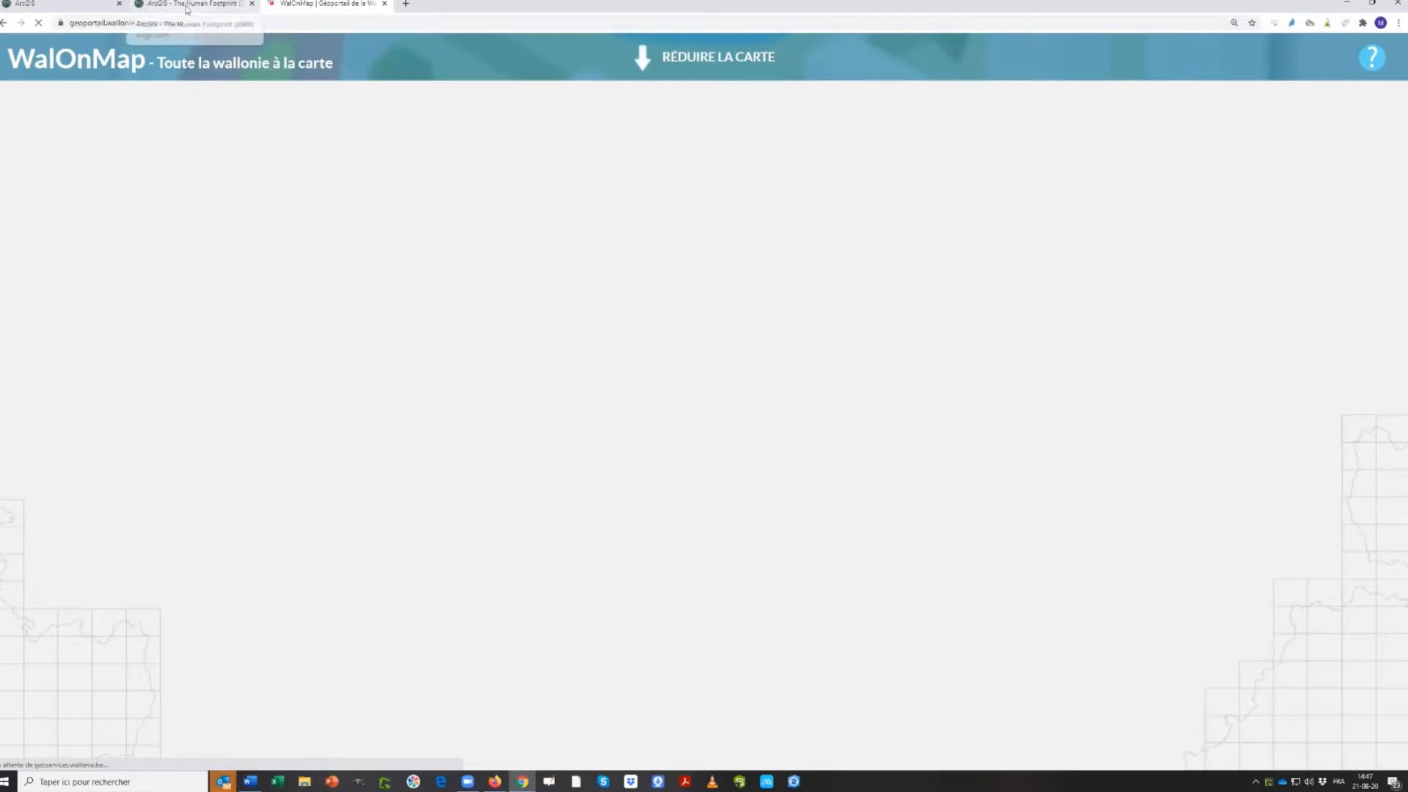
Load sedac.ciesin.columbia.edu in a new browser tab and open the SEDAC Map Viewer
click(405, 4)
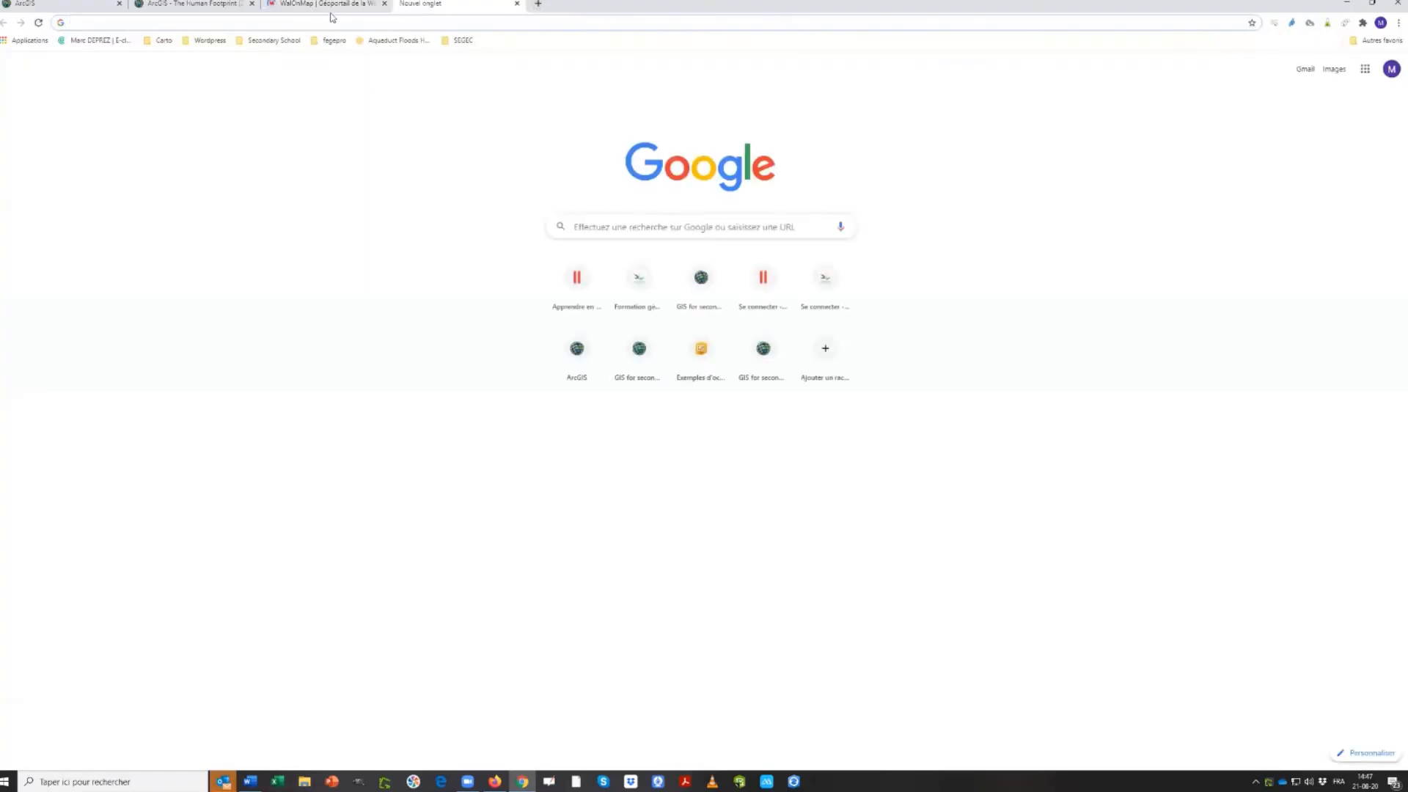
text(sedac.ciesin.columbia.edu)
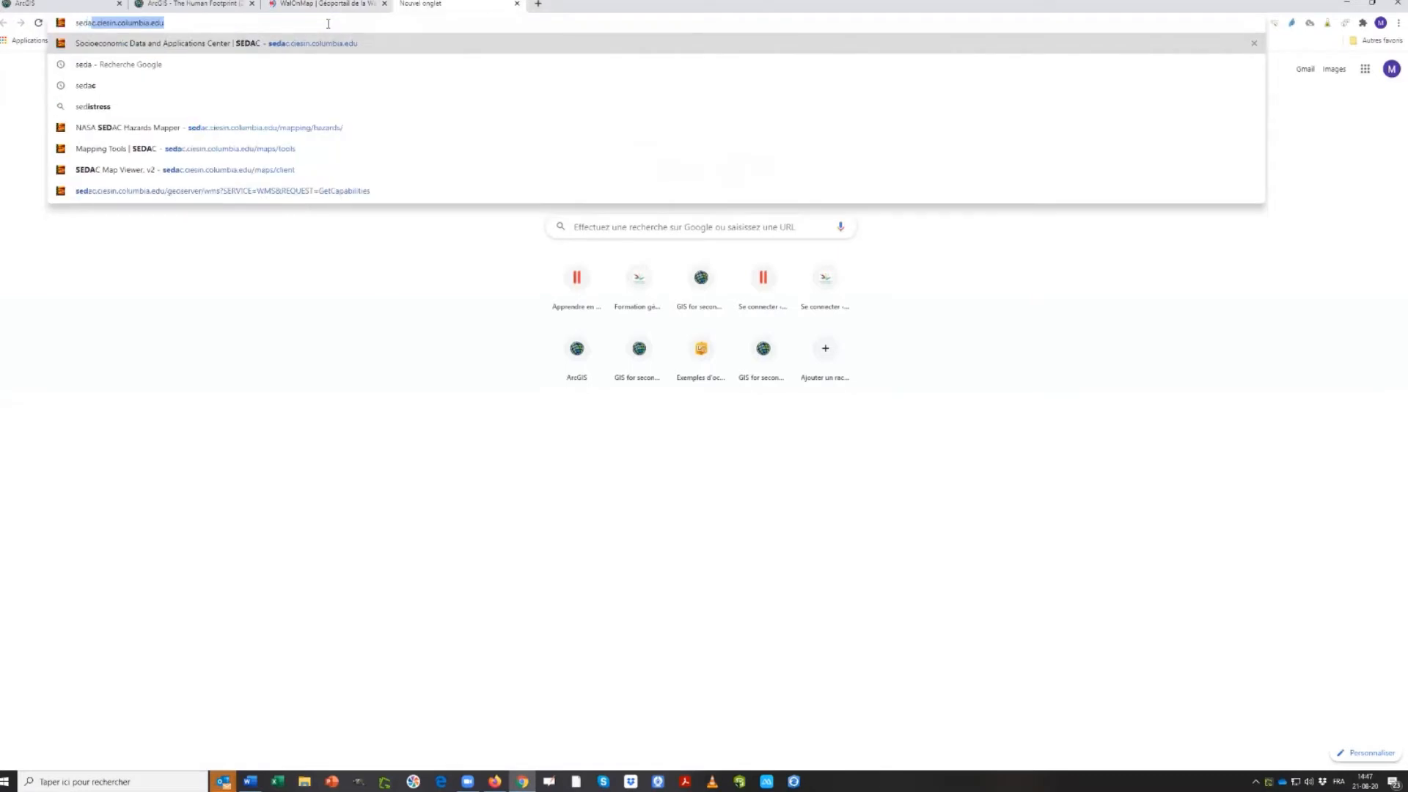
key(Return)
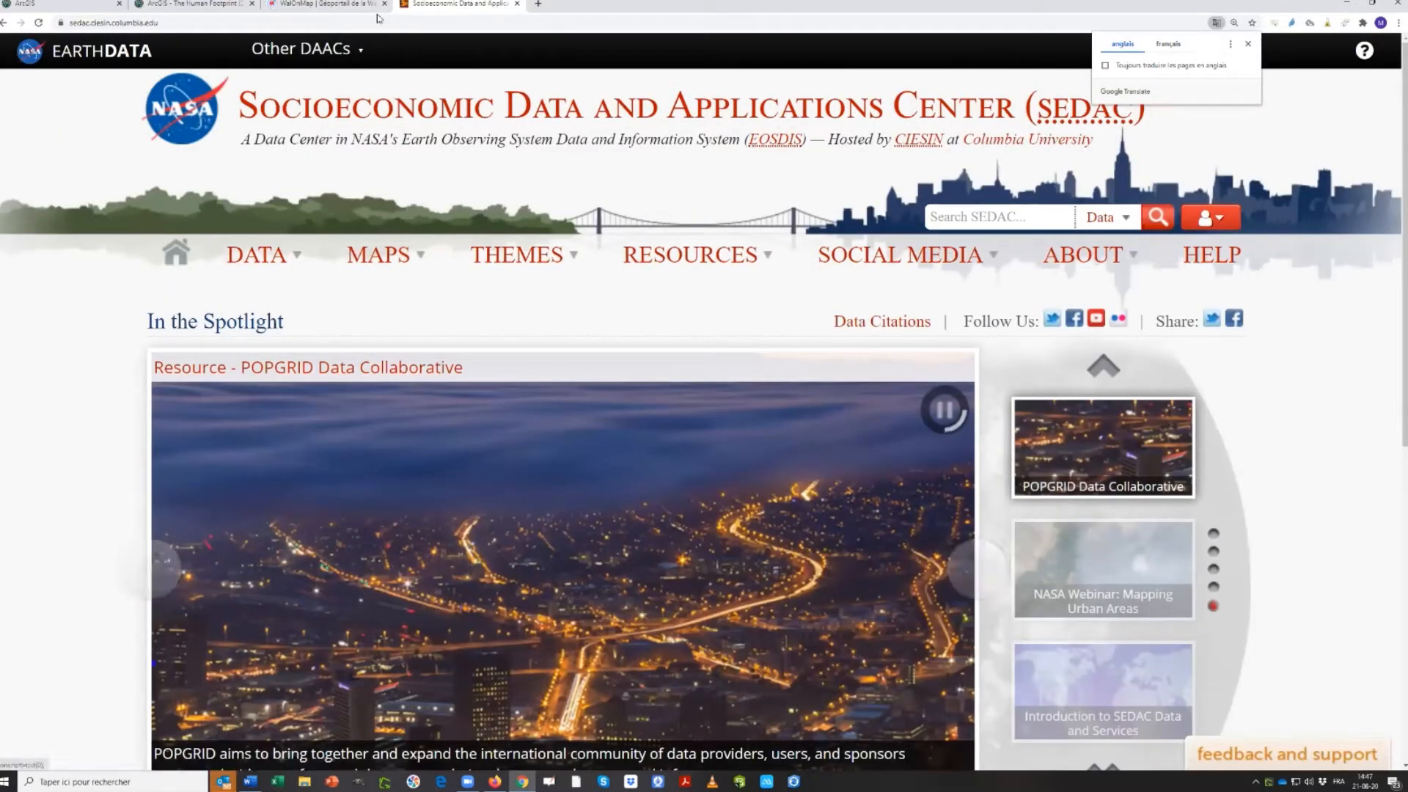
click(345, 6)
click(429, 6)
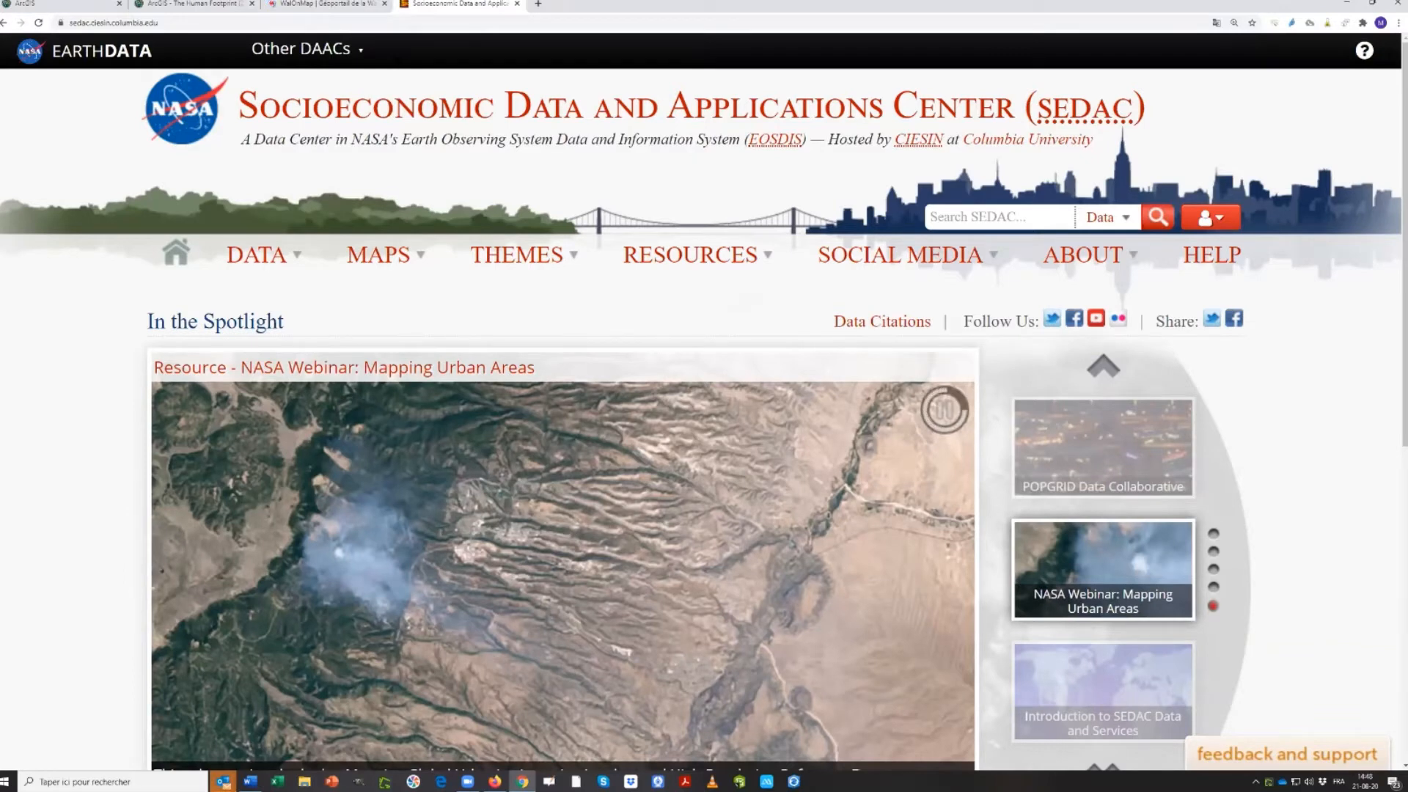
mouse_move(246, 237)
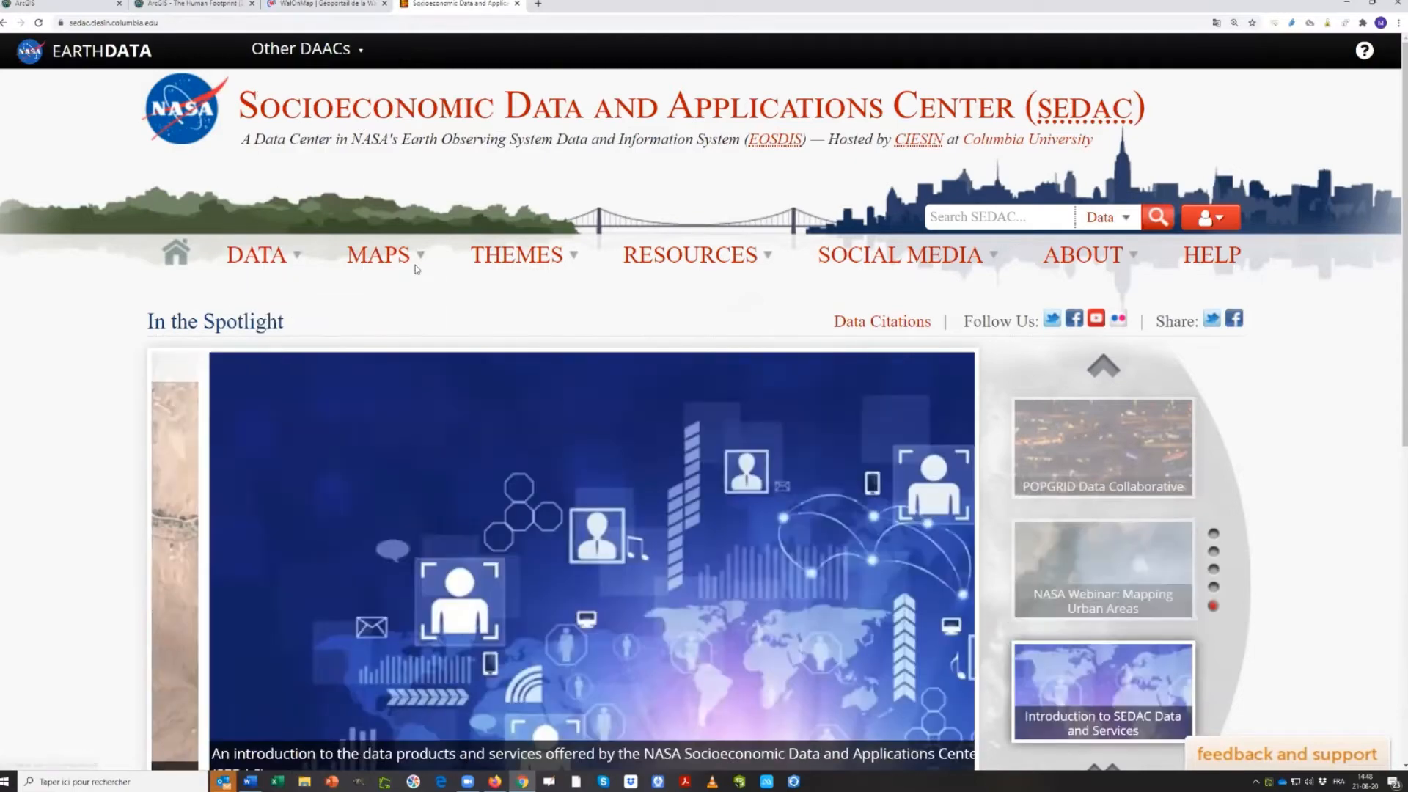
mouse_move(411, 260)
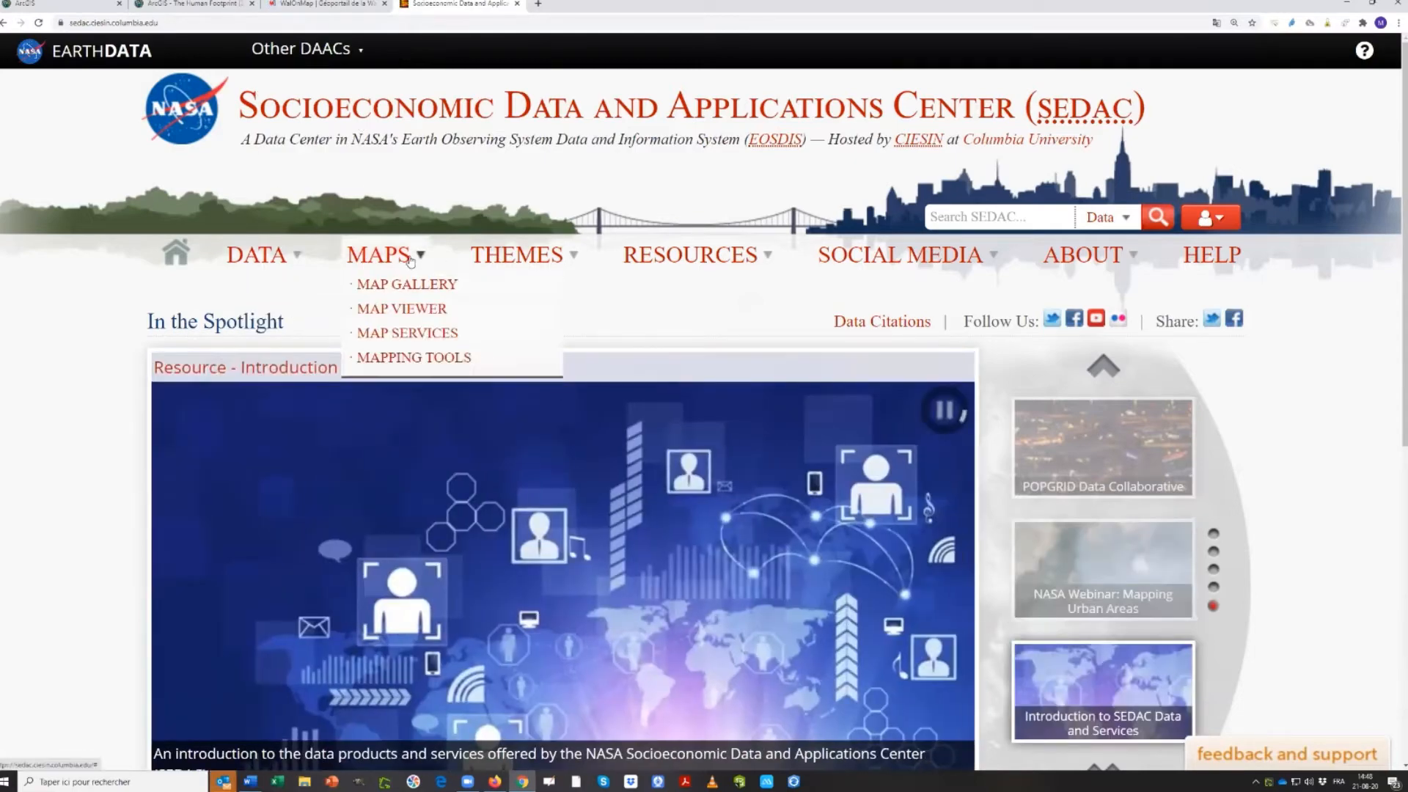
click(395, 309)
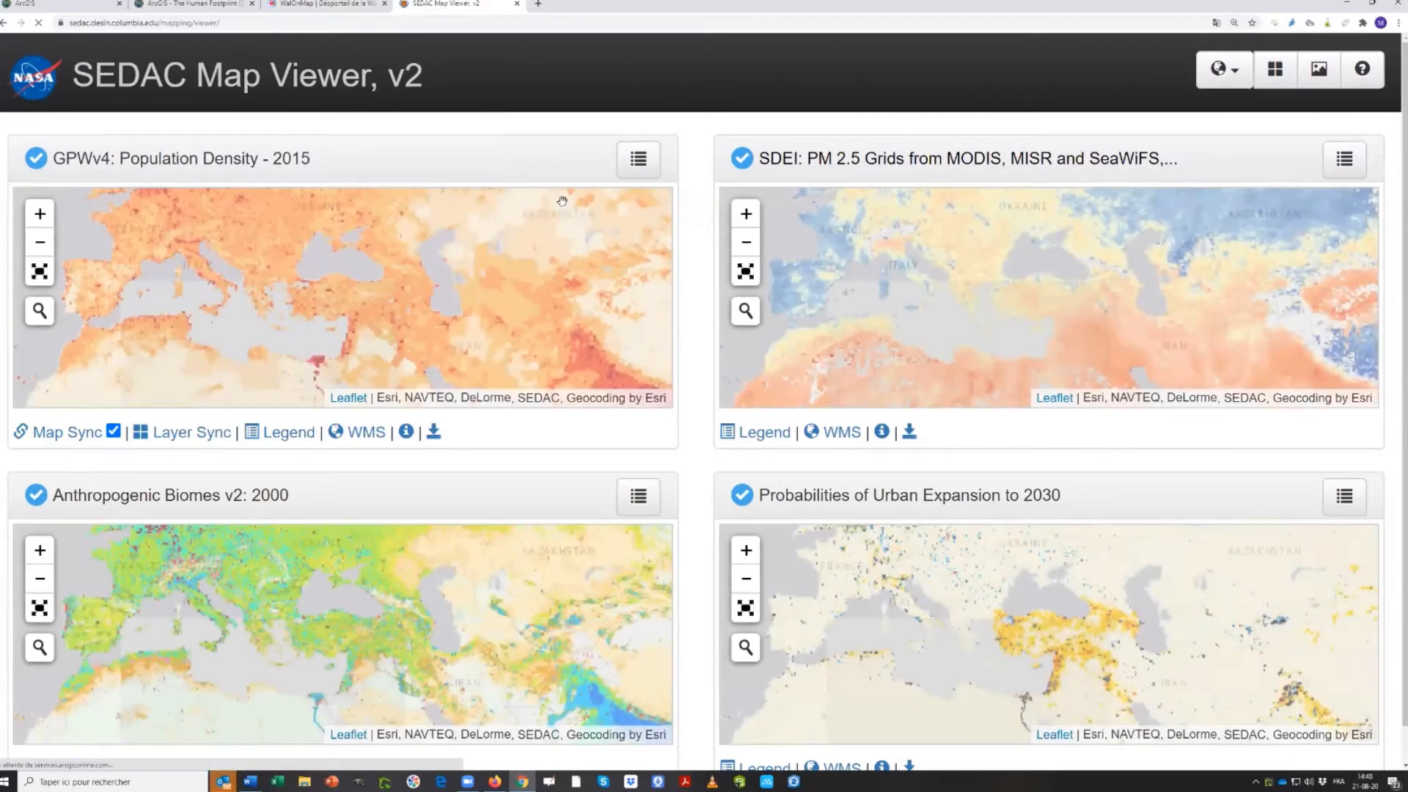
Look through the SEDAC layer collections available for the GPWv4: Population Density - 2015 map, and close the list
click(639, 162)
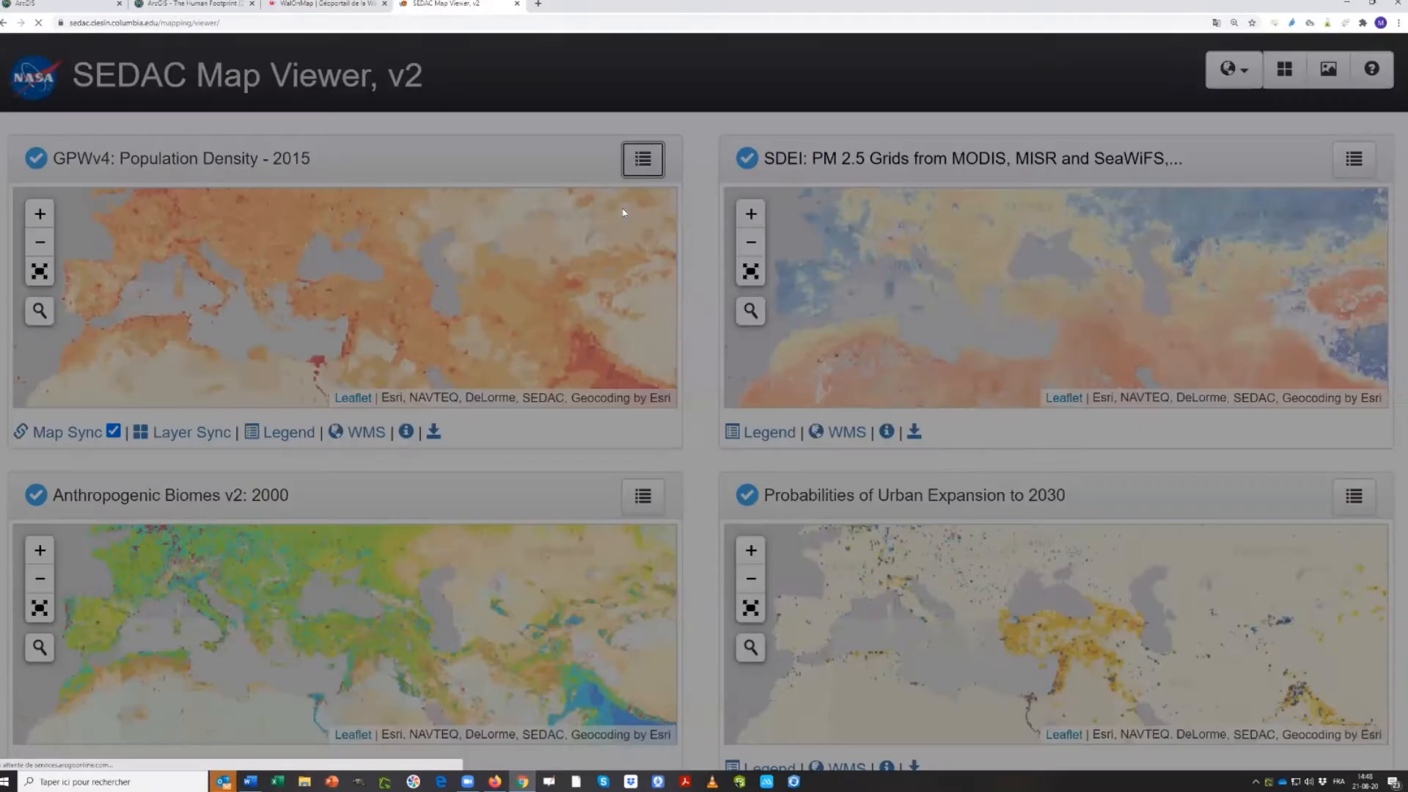
scroll(469, 381, down, 8)
scroll(416, 469, down, 3)
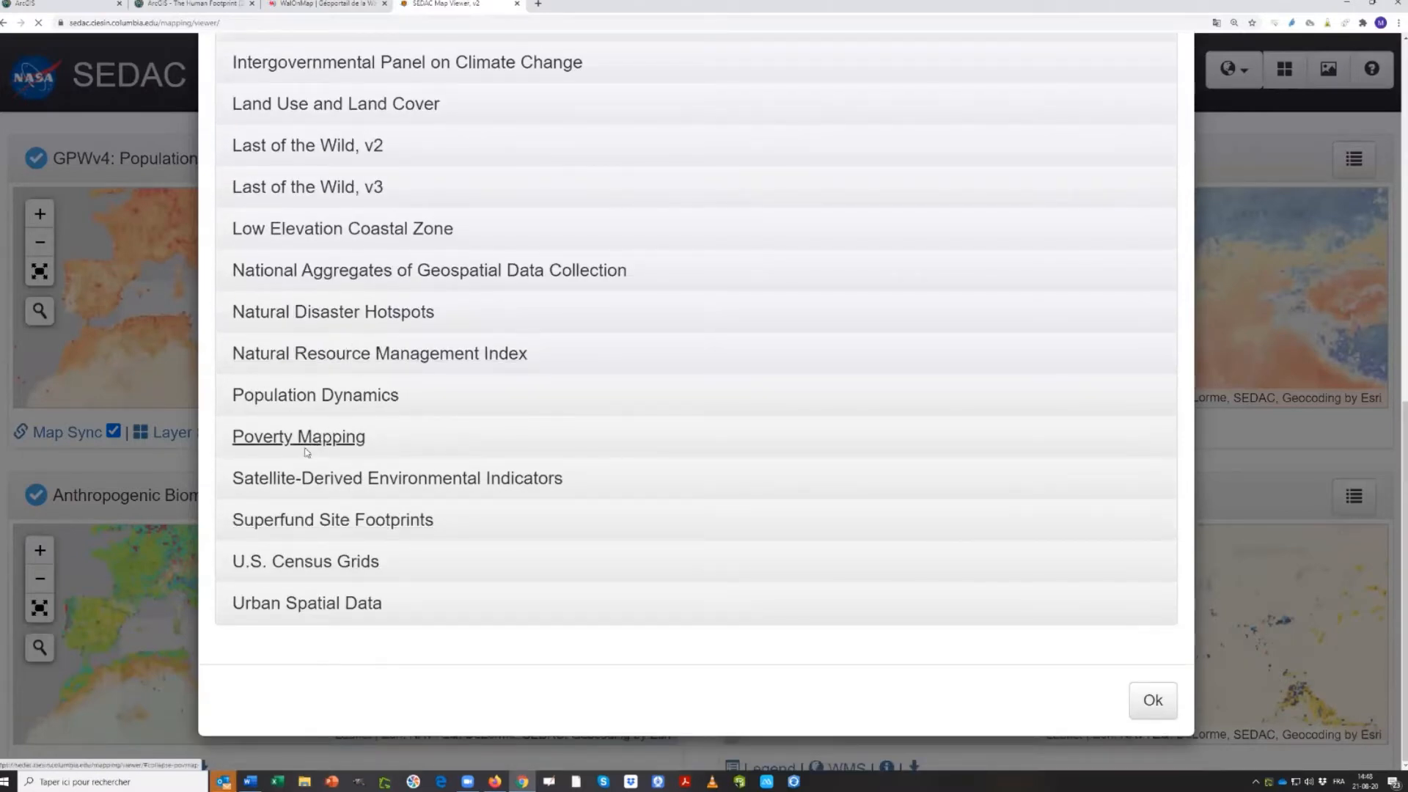
scroll(296, 469, up, 1)
scroll(295, 474, up, 9)
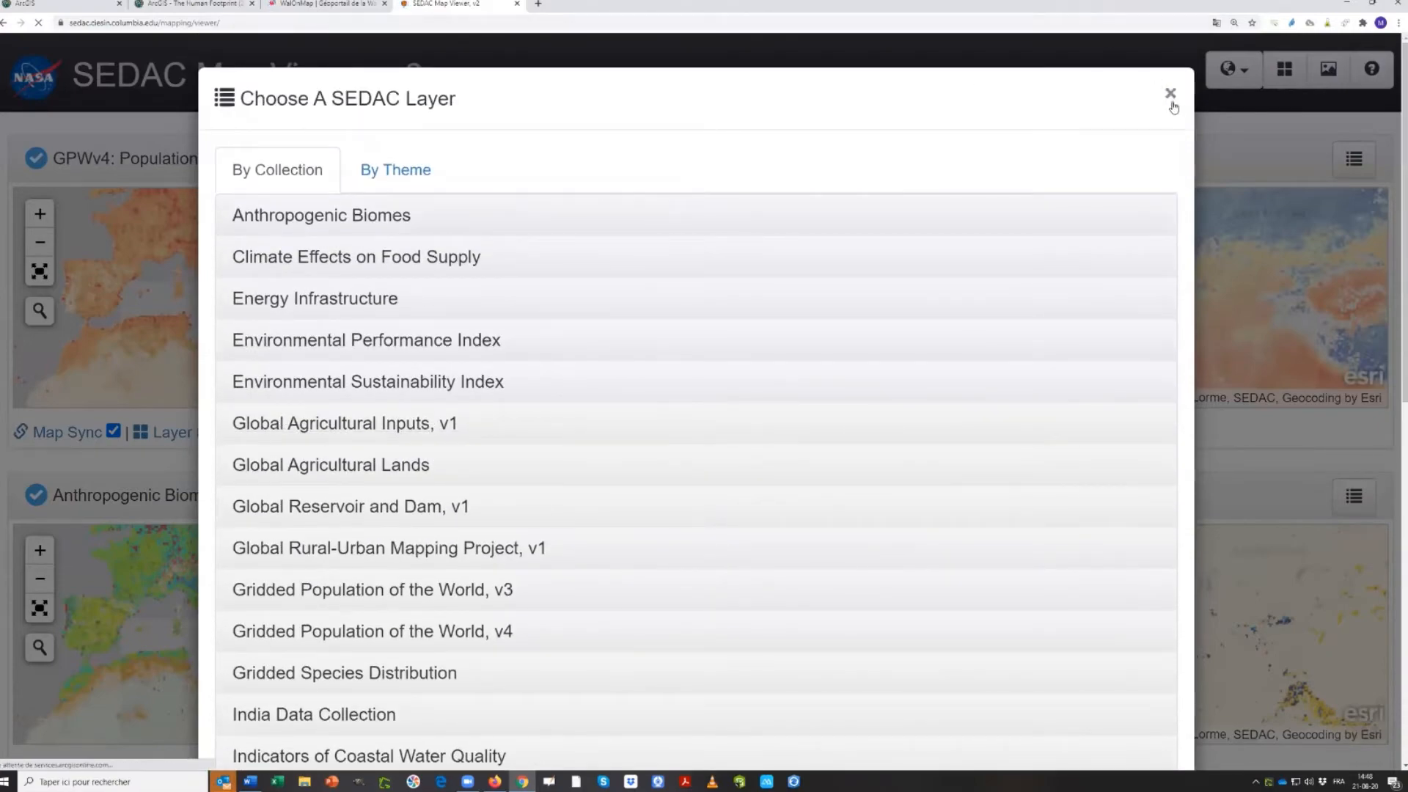
click(1169, 95)
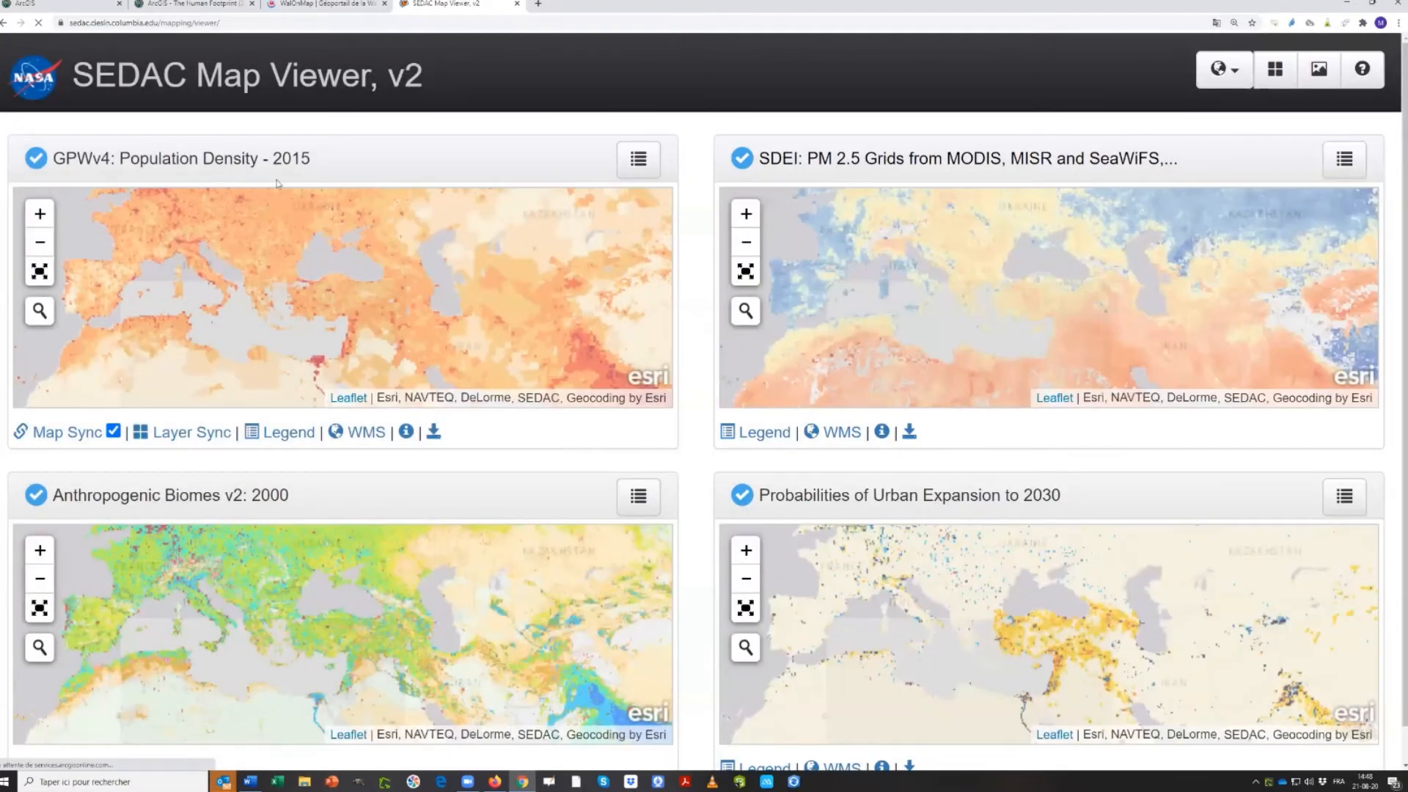
Show the WMS access code of the GPWv4: Population Density - 2015 map and copy its source URL
click(362, 435)
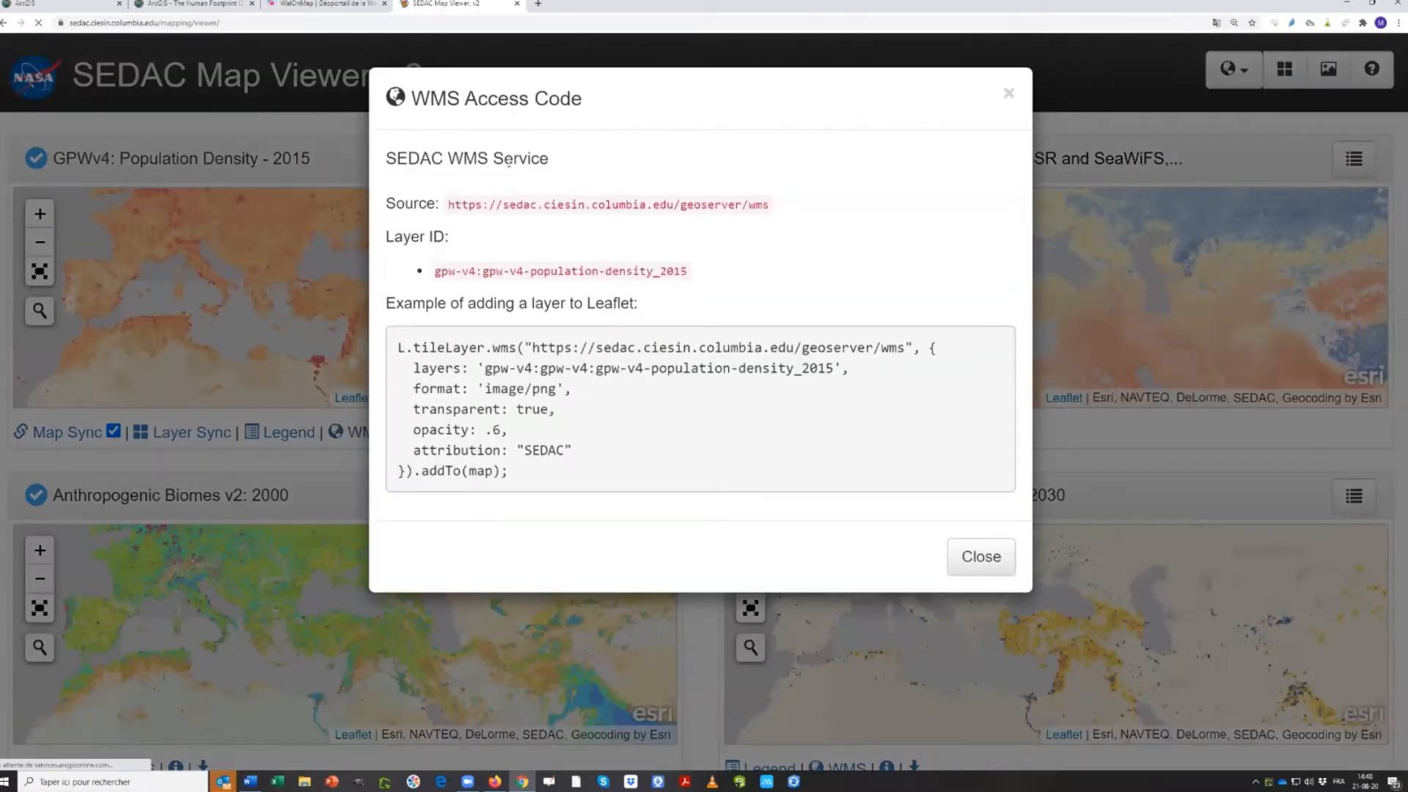
drag(447, 204, 768, 209)
right_click(700, 205)
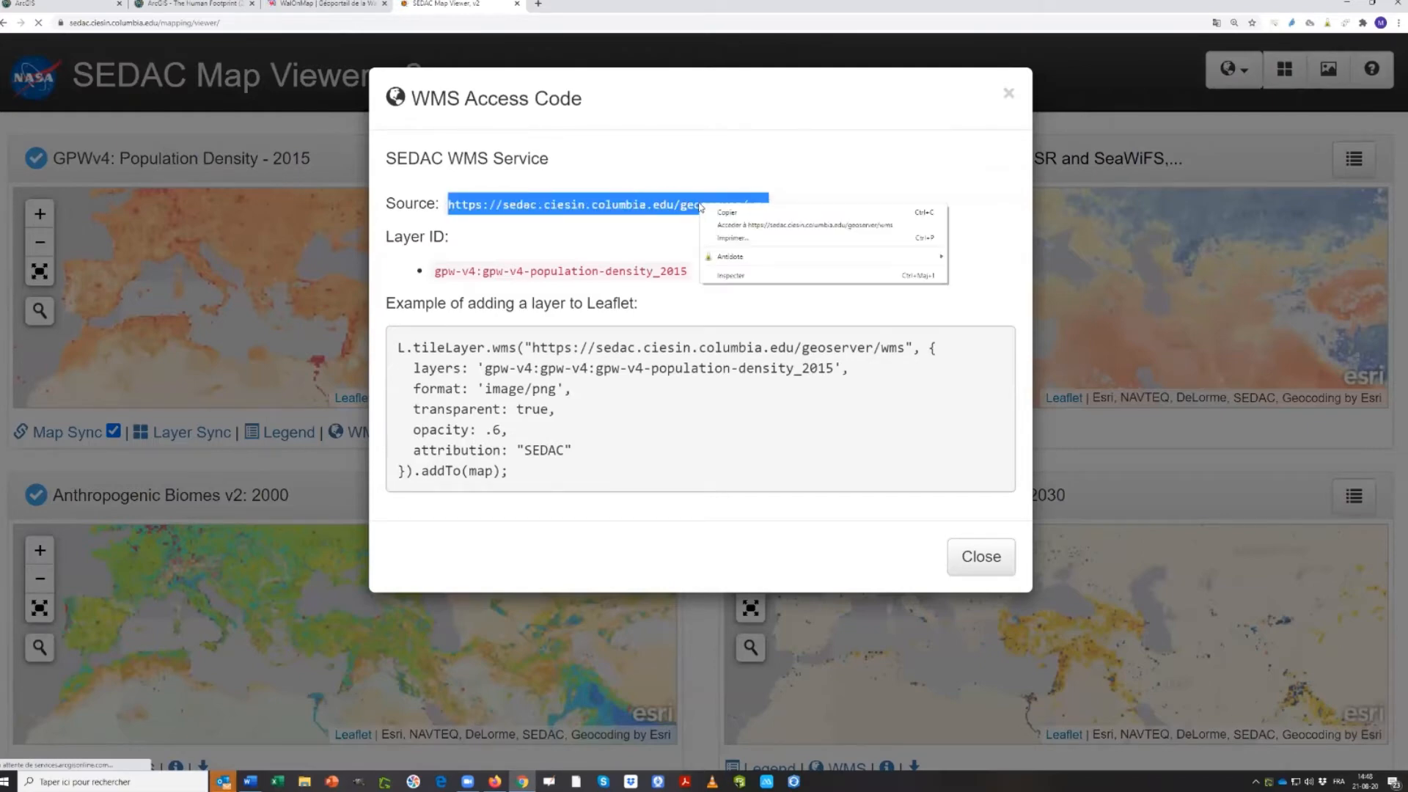
click(726, 216)
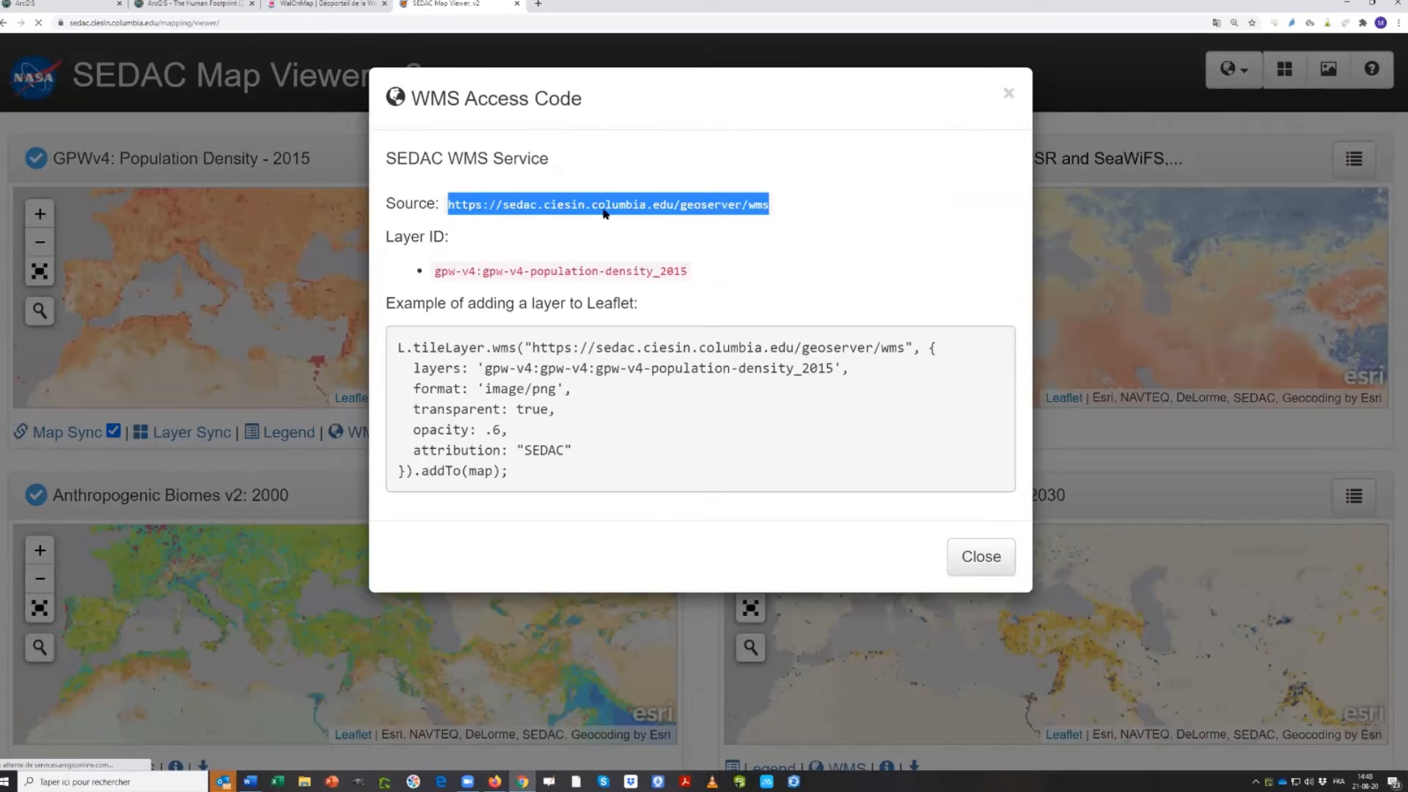
Try reloading the WalOnMap page, and return to the SEDAC Map Viewer
click(338, 5)
click(36, 24)
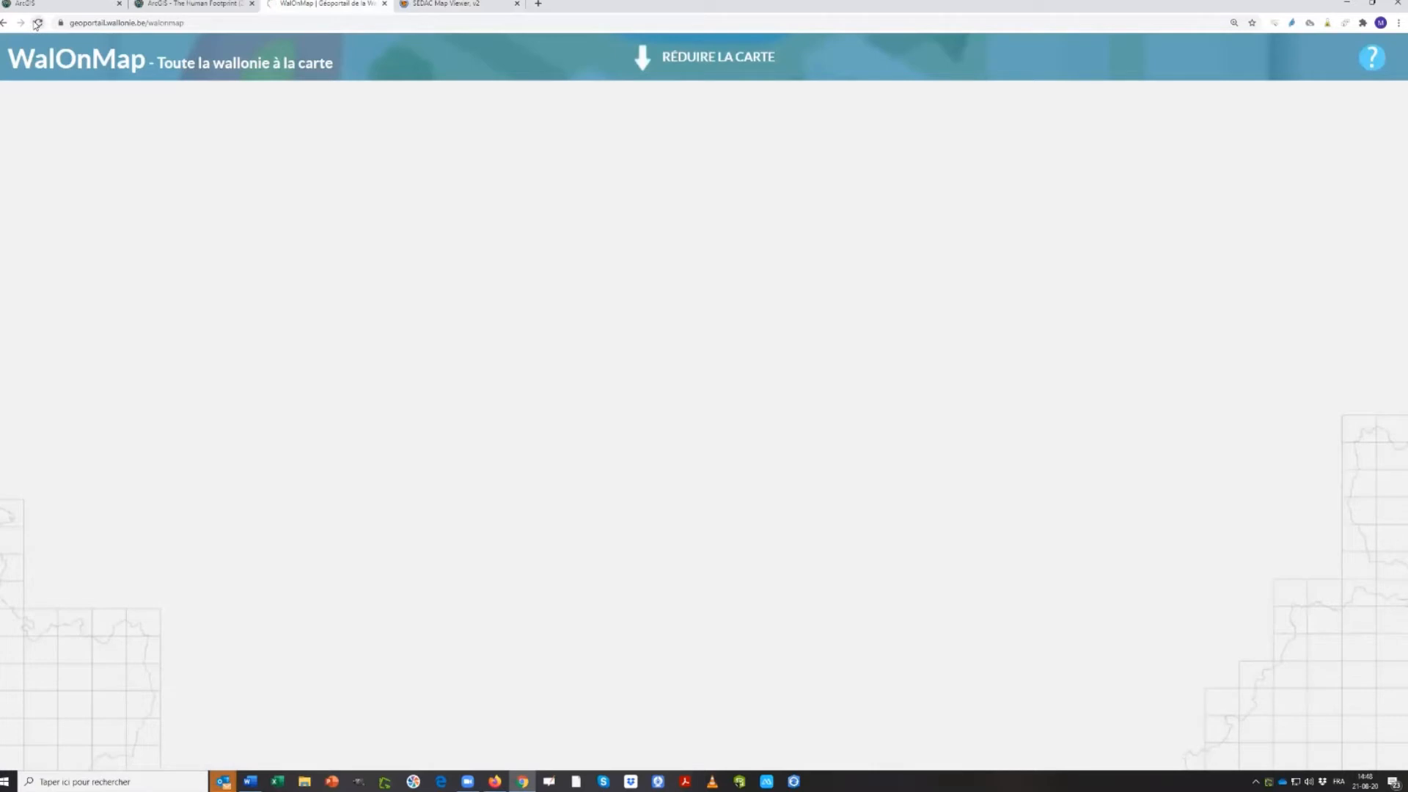
click(37, 23)
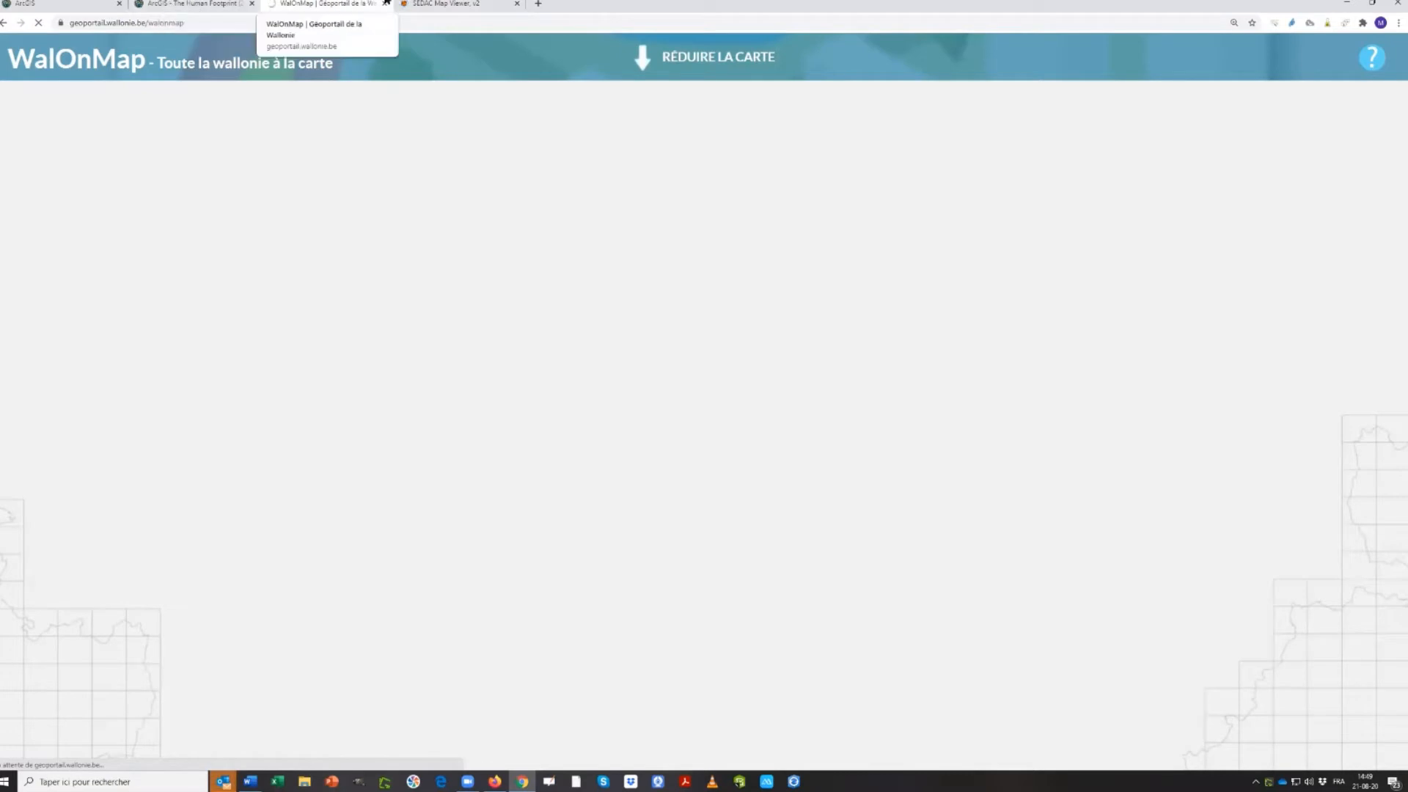
click(434, 8)
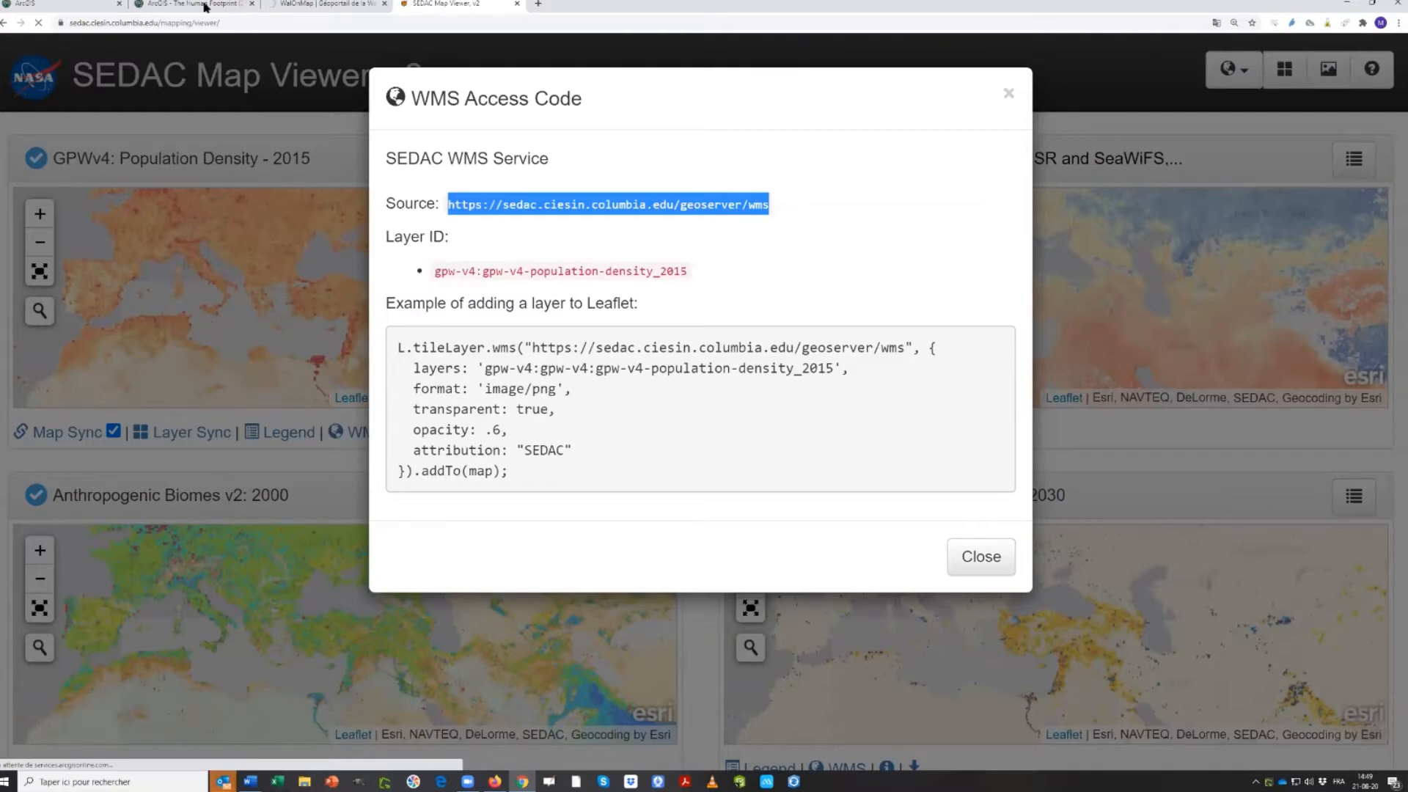
Switch to the ArcGIS Online tab with the storymaps search and open a new map in Map Viewer
click(29, 3)
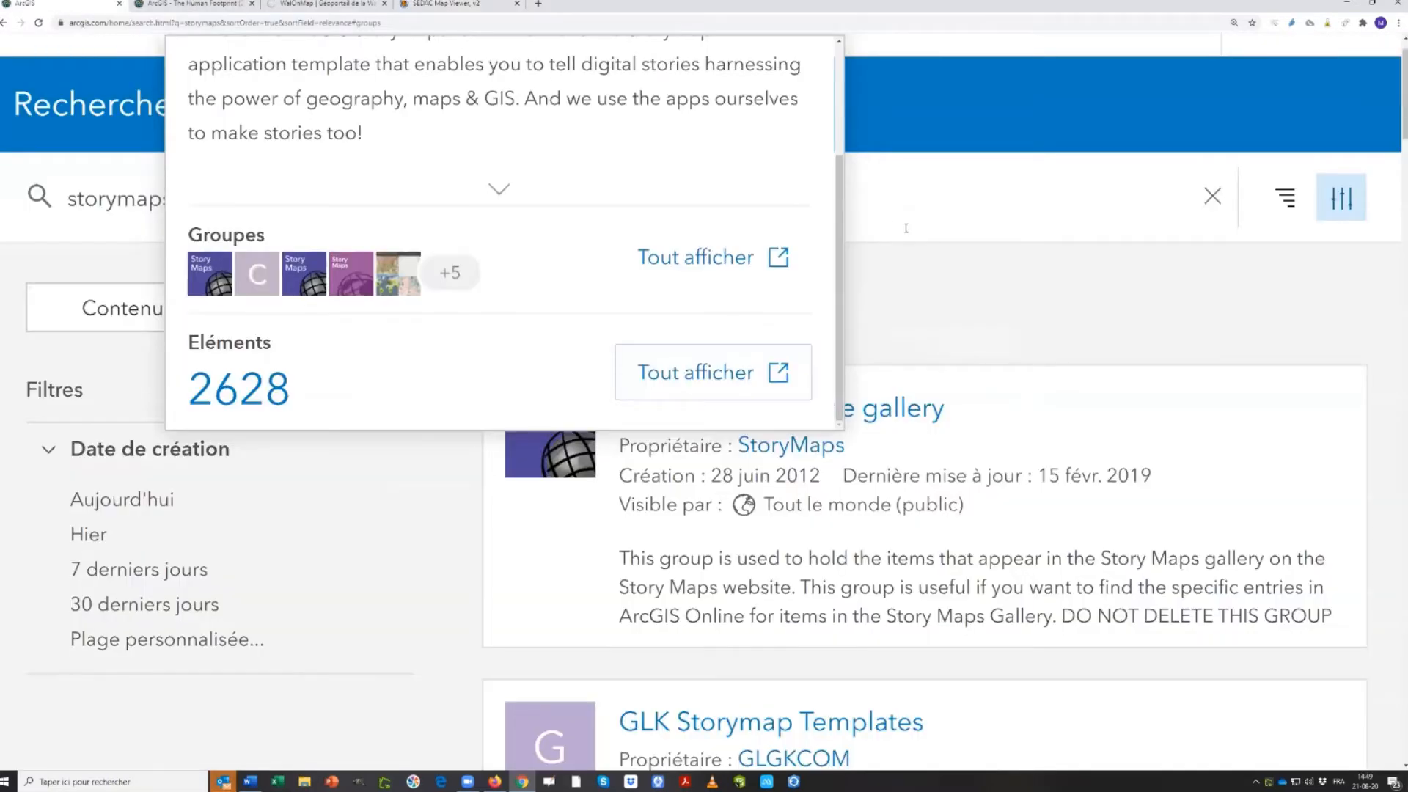
scroll(995, 221, up, 3)
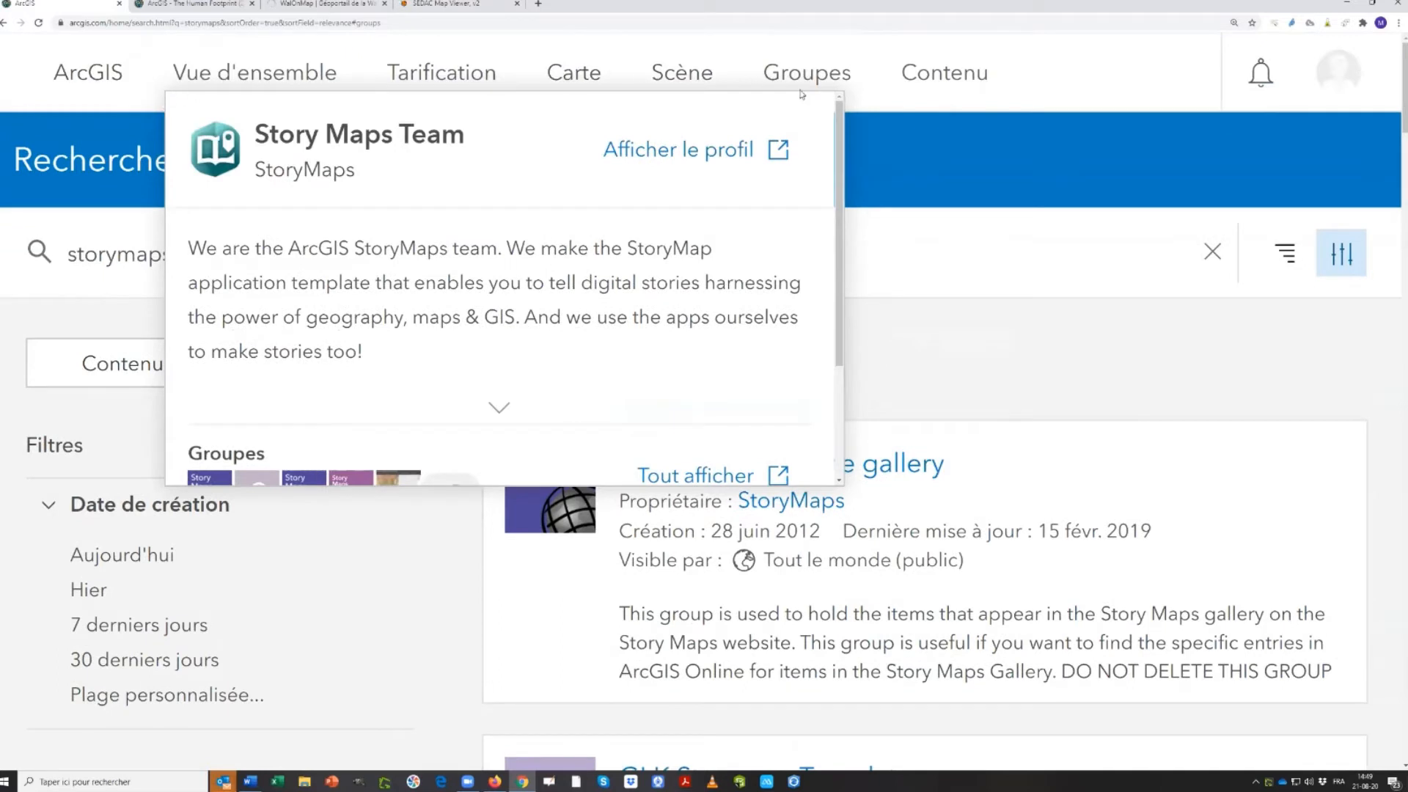
click(566, 81)
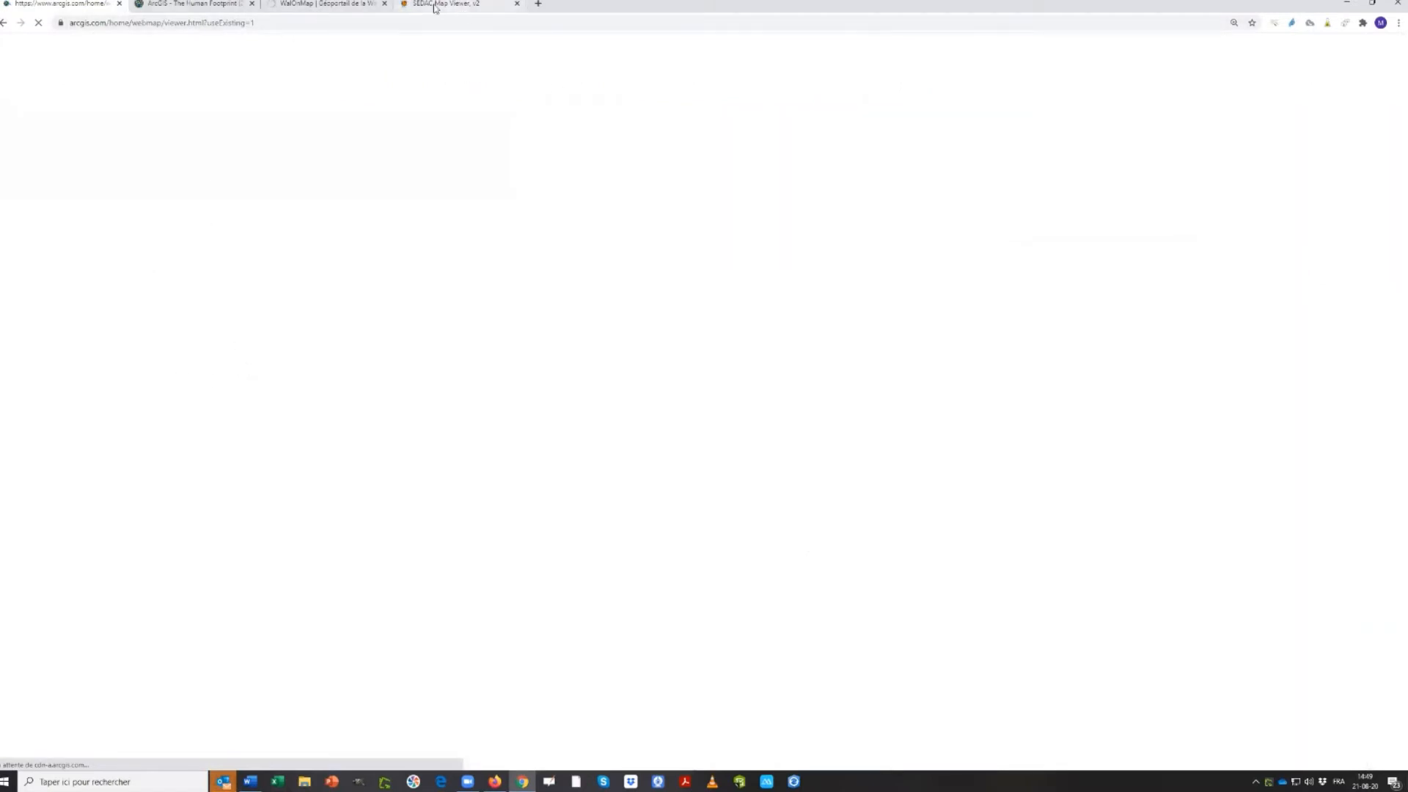
click(345, 5)
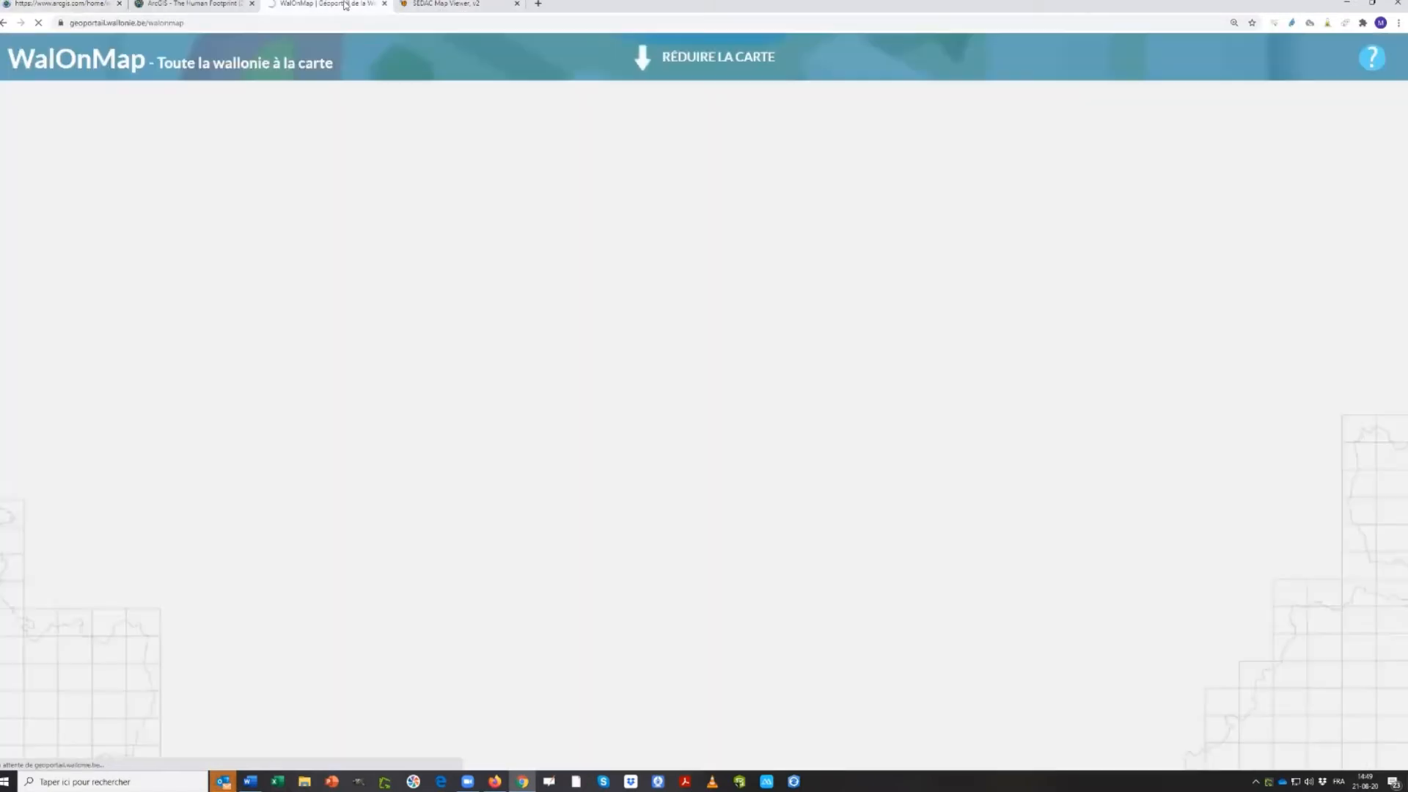
click(447, 4)
click(64, 4)
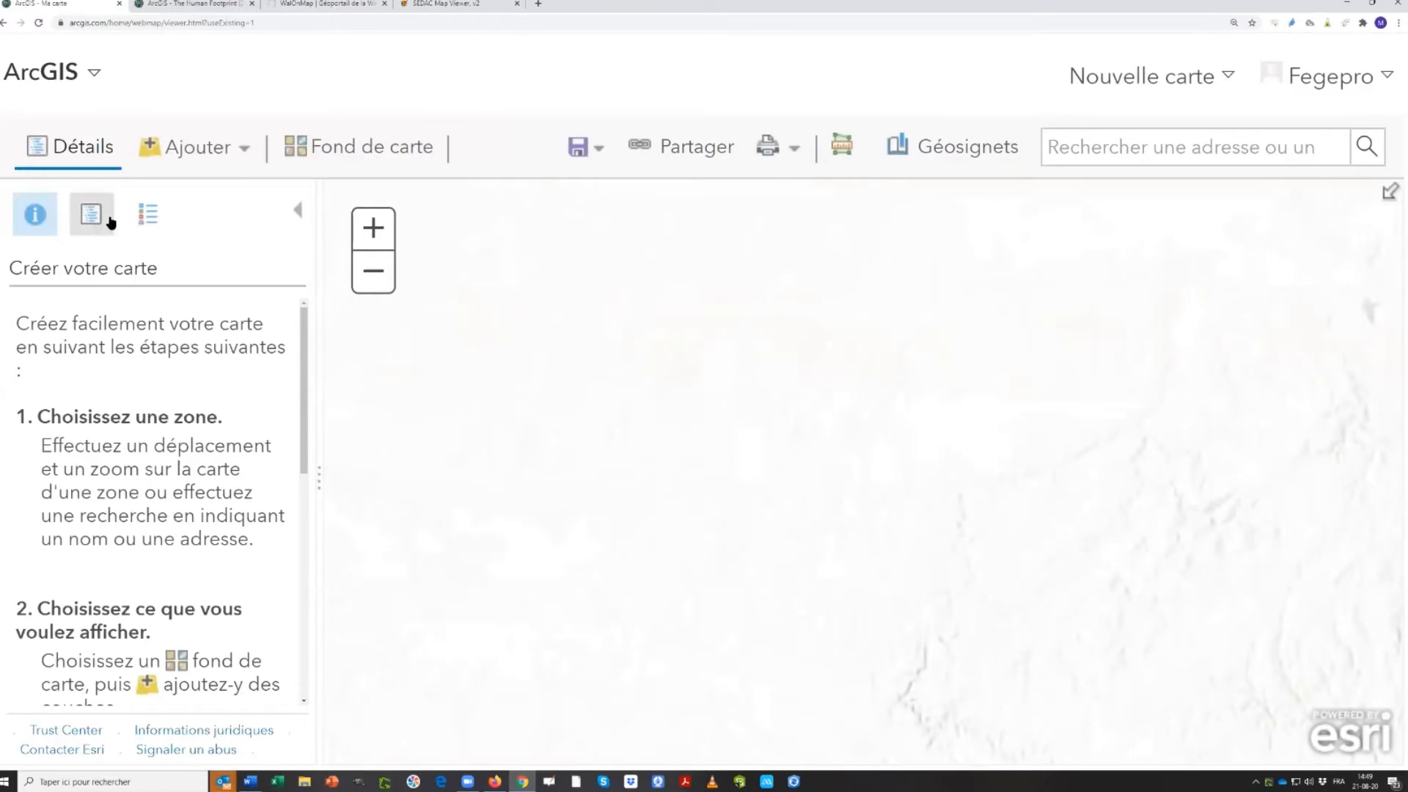
click(204, 158)
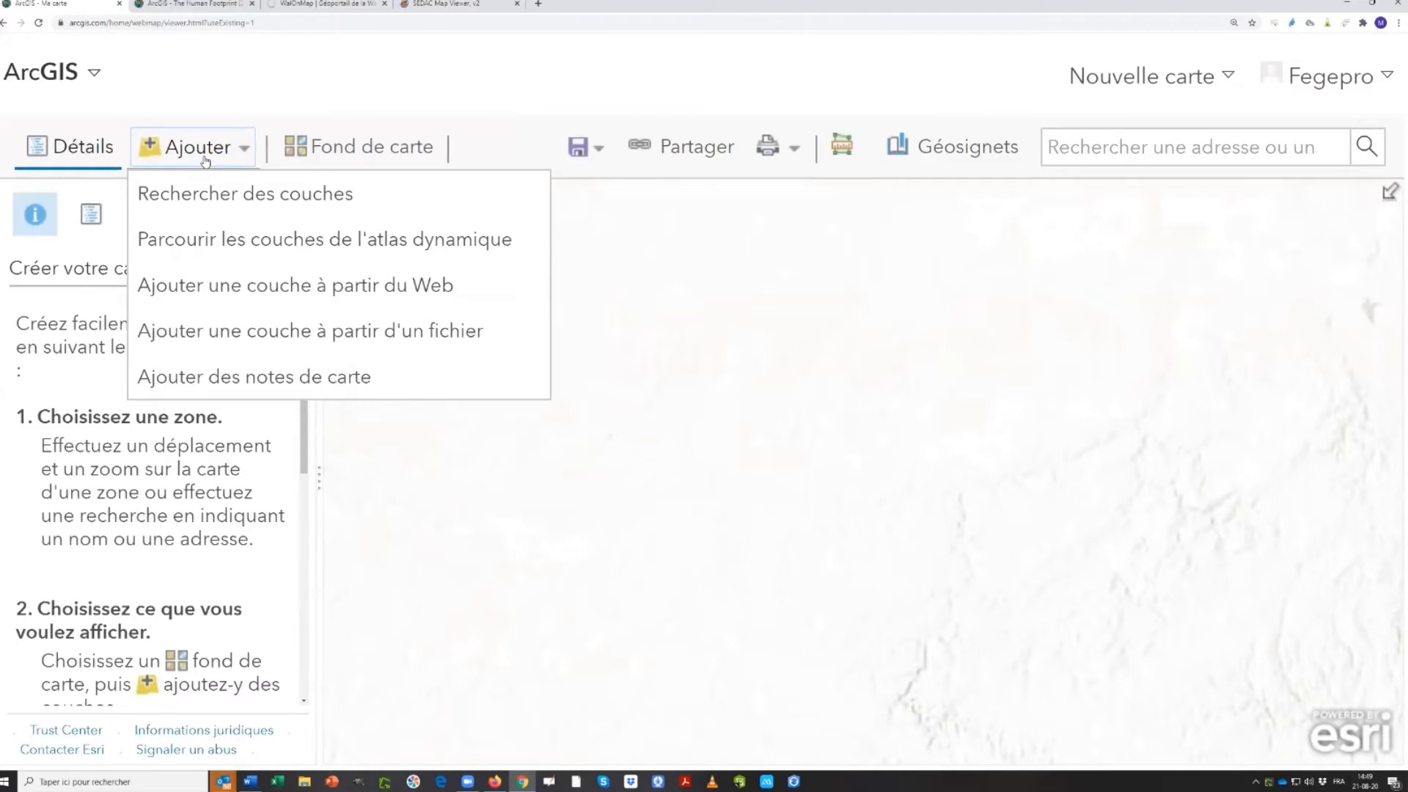
click(313, 293)
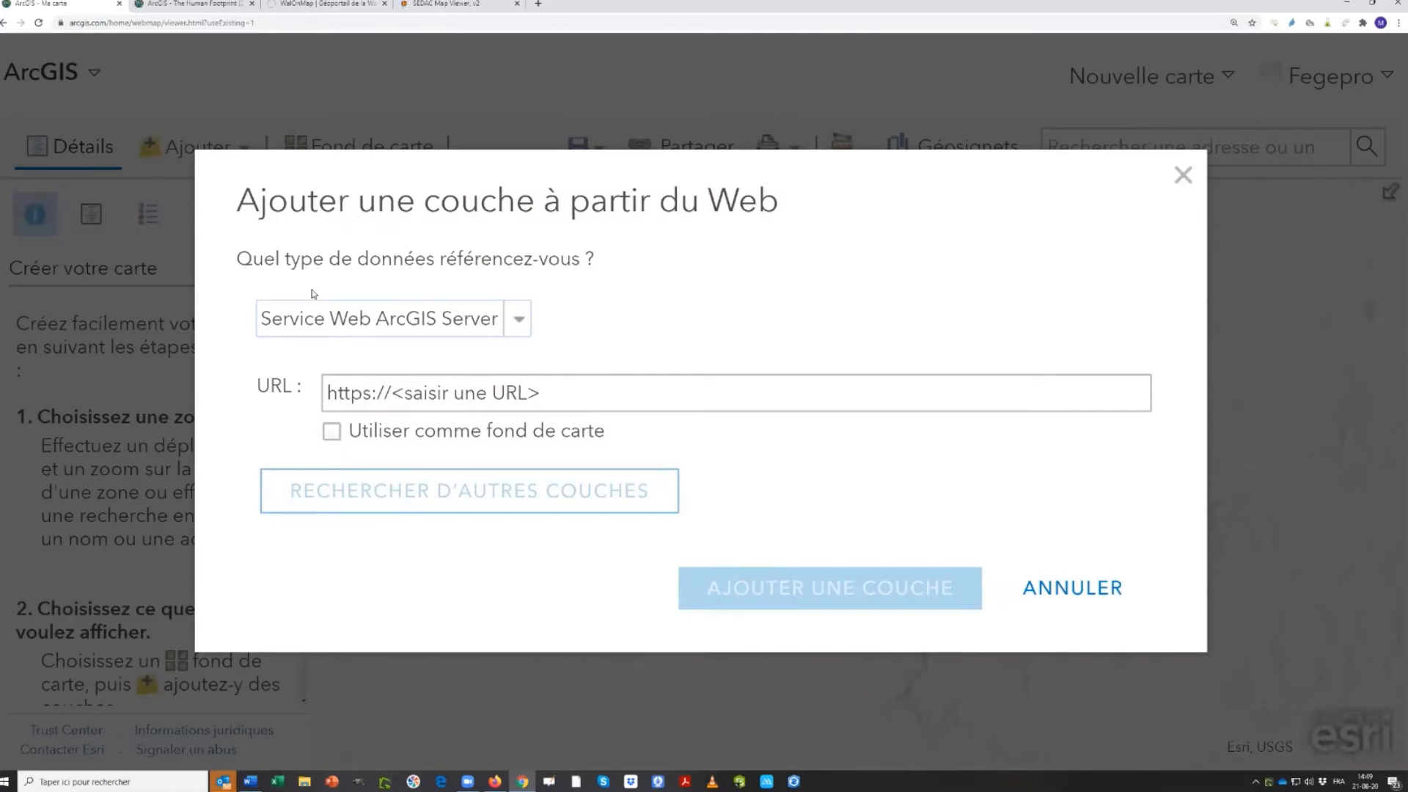
click(516, 323)
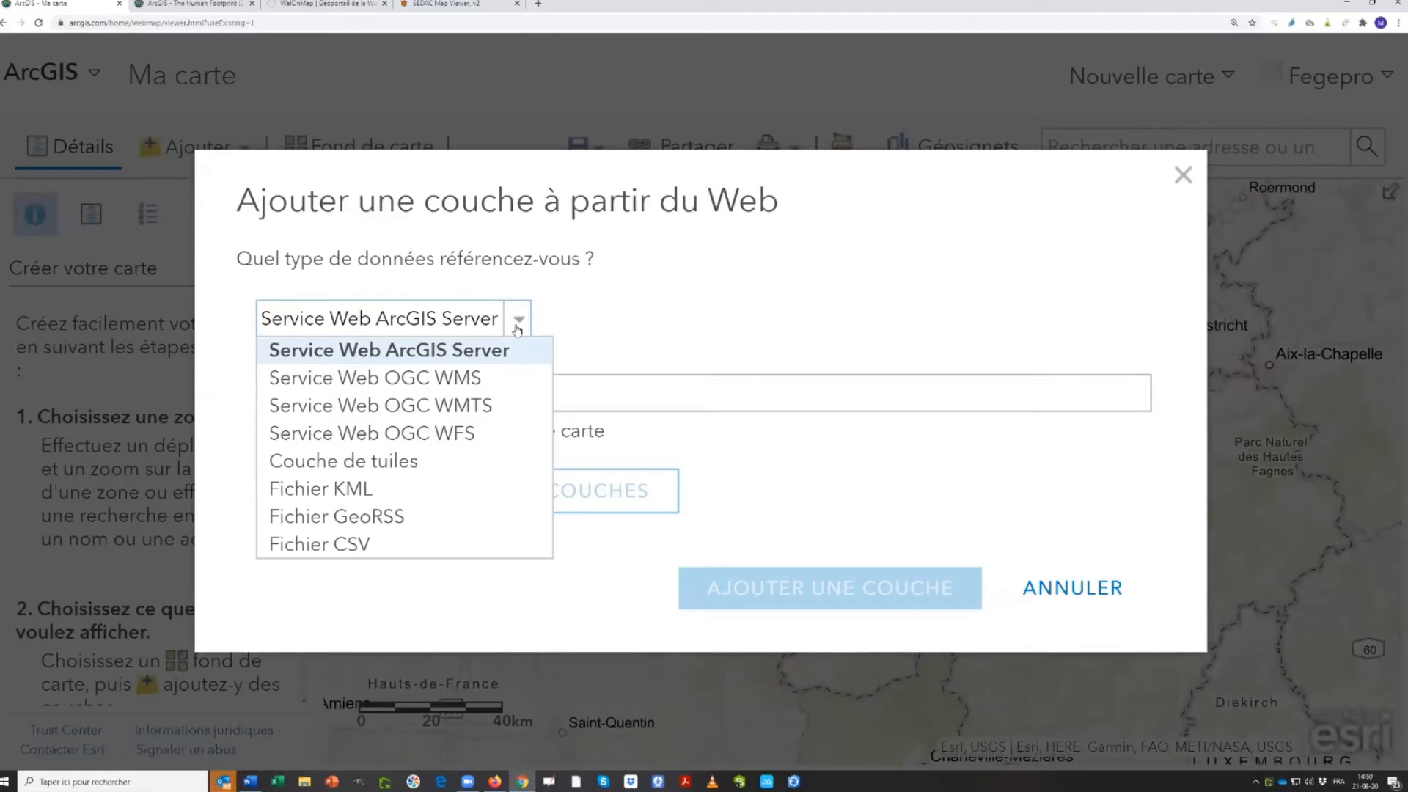
click(443, 4)
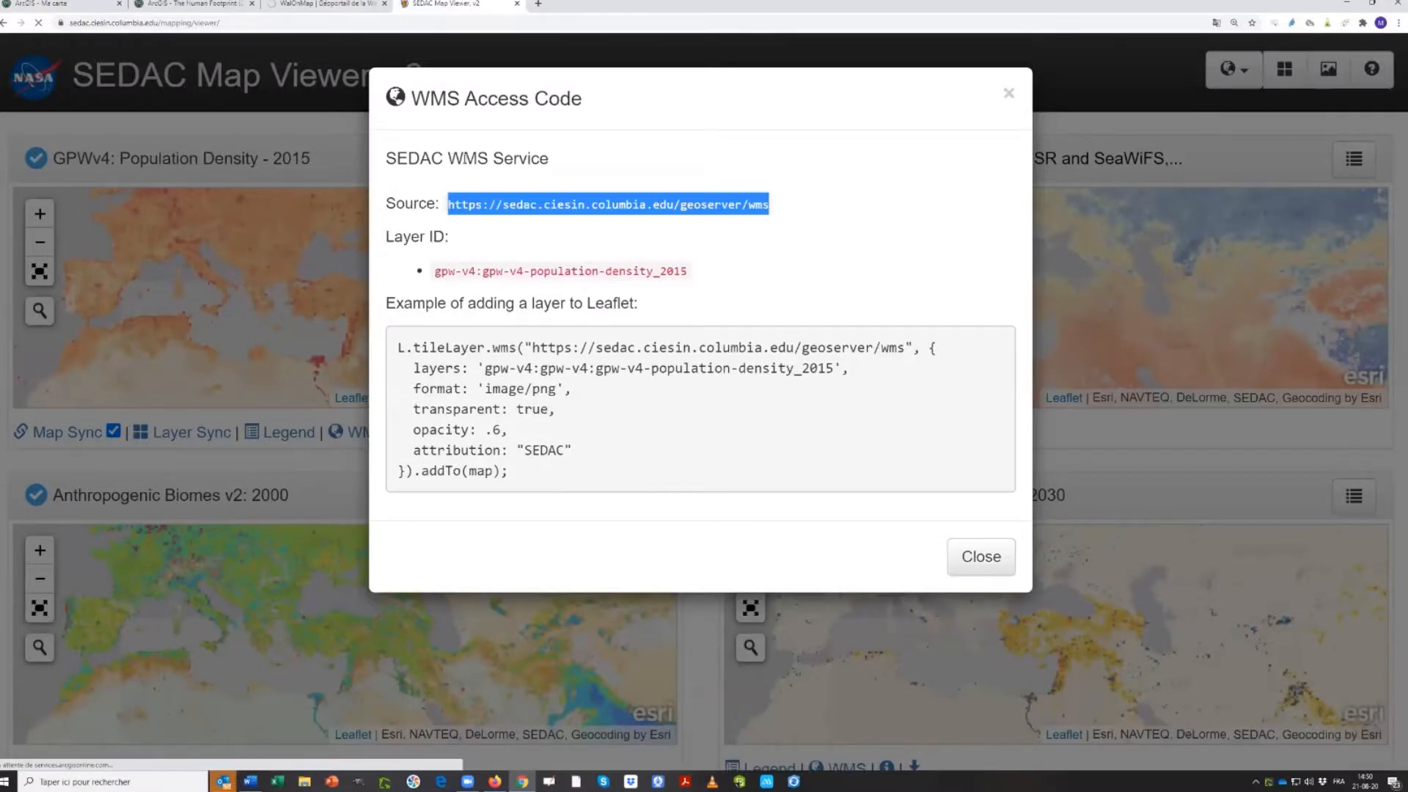
click(73, 4)
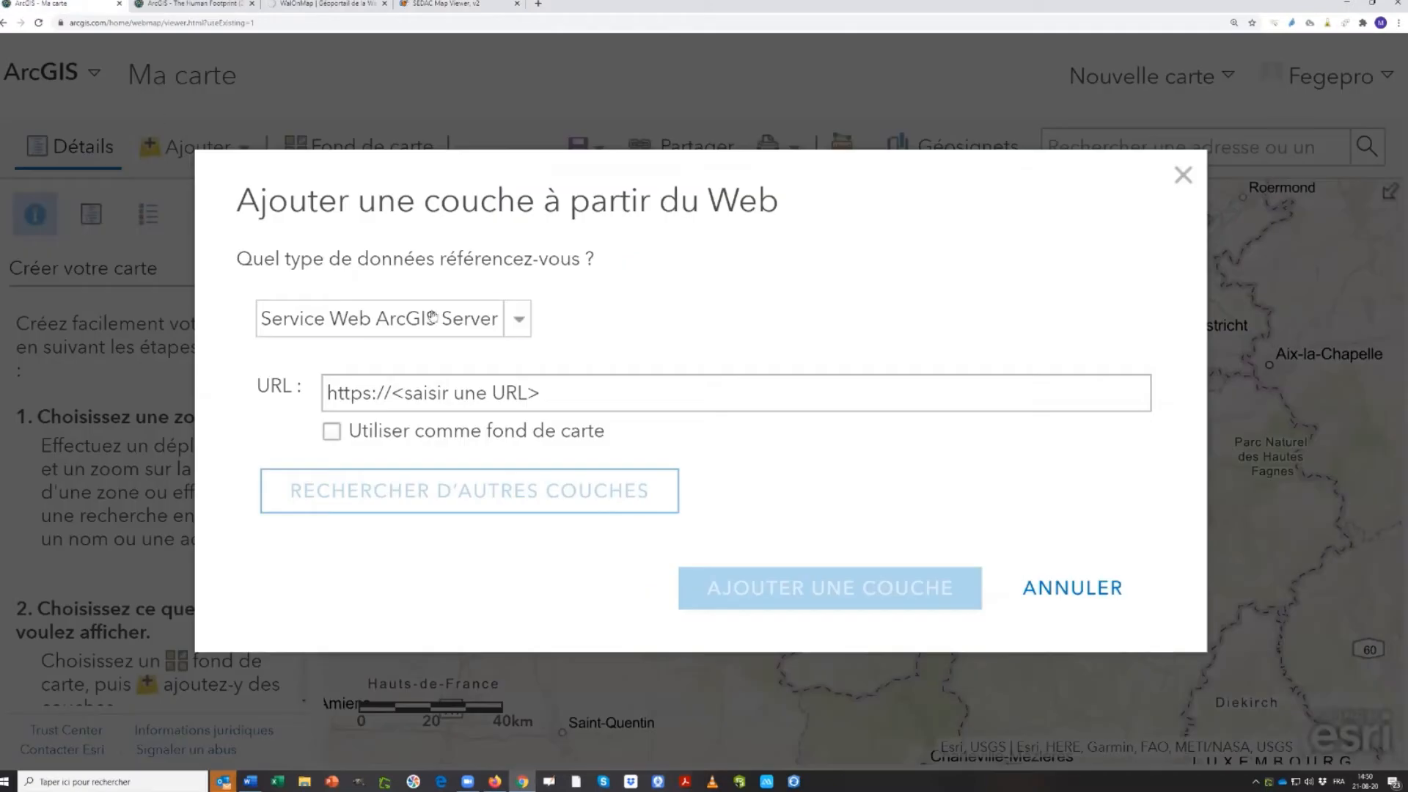
click(515, 319)
click(445, 378)
click(511, 365)
text(https://sedac.ciesin.columbia.edu/geoserver/wms)
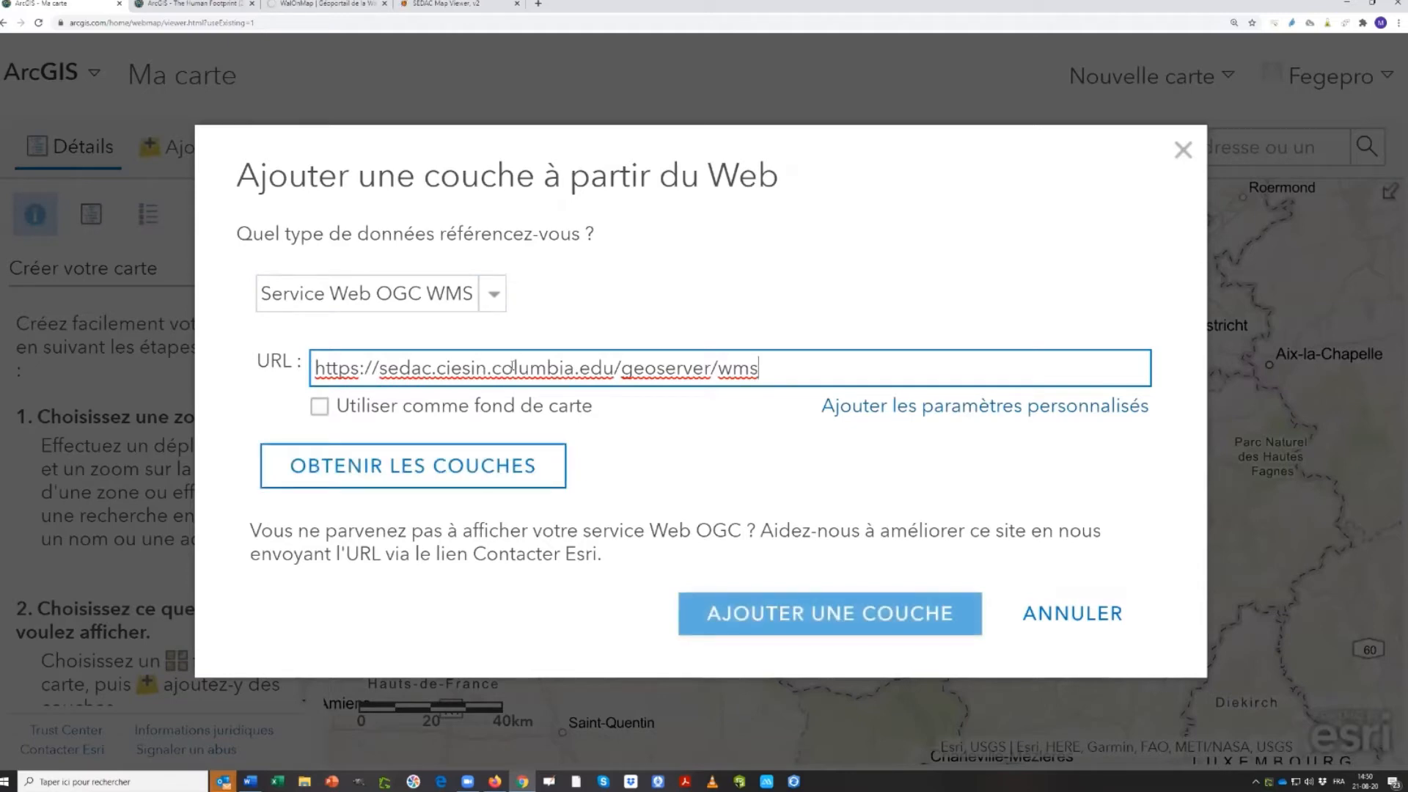
Retrieve the layers of the SEDAC WMS service and look through the layer list
click(386, 472)
click(379, 473)
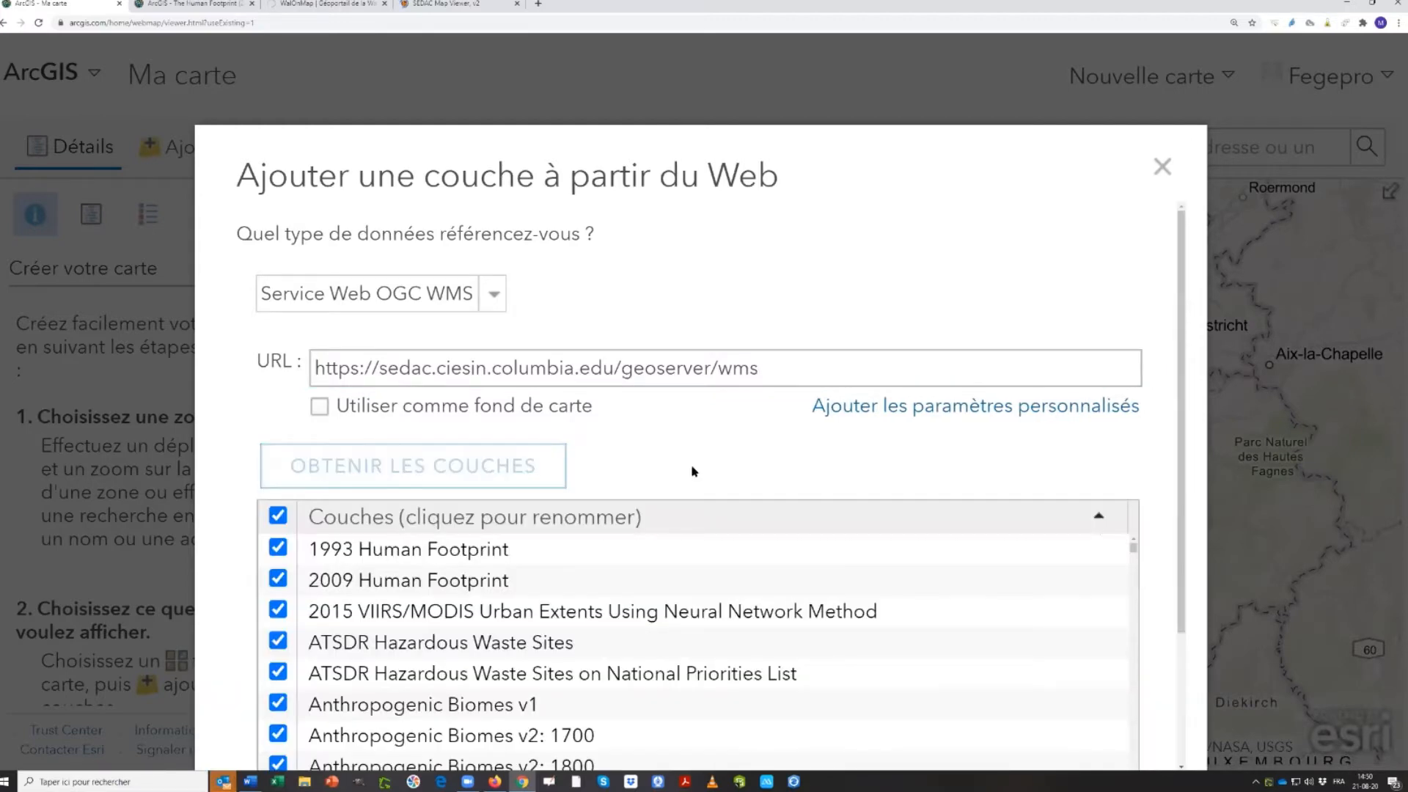
scroll(794, 507, down, 2)
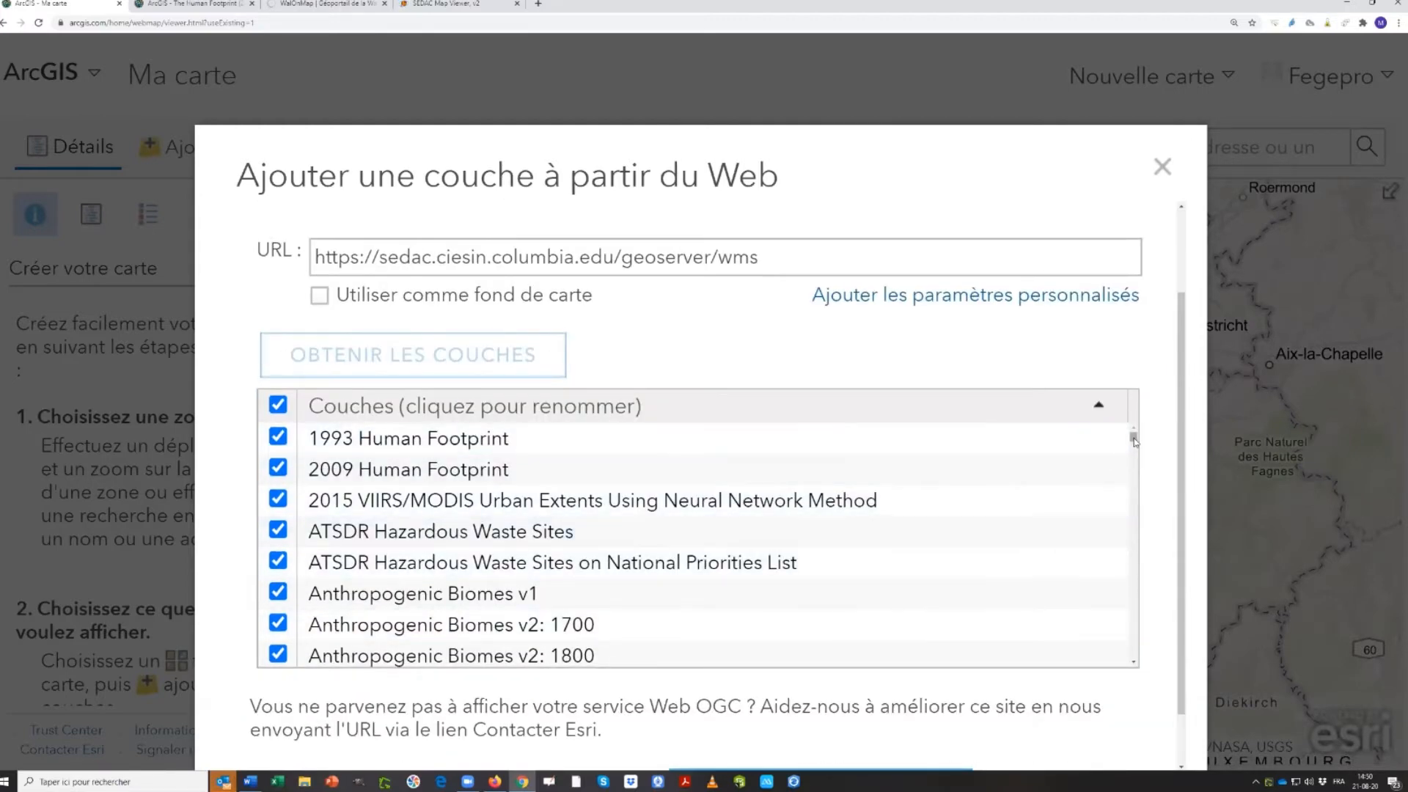
mouse_move(1134, 442)
mouse_down()
mouse_move(1133, 654)
mouse_move(1117, 438)
mouse_up()
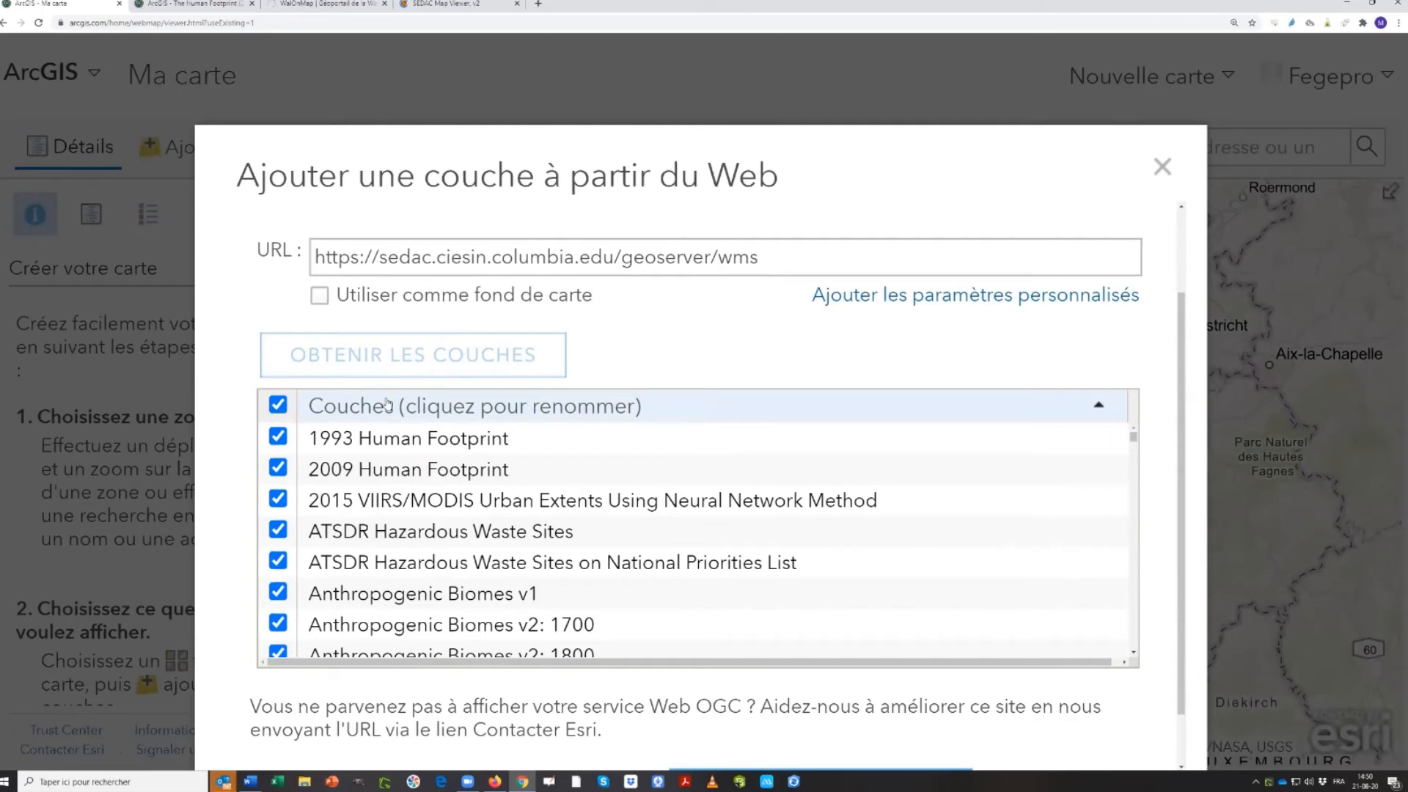
Deselect all layers of the service and add only 2009 Human Footprint to the map
click(278, 404)
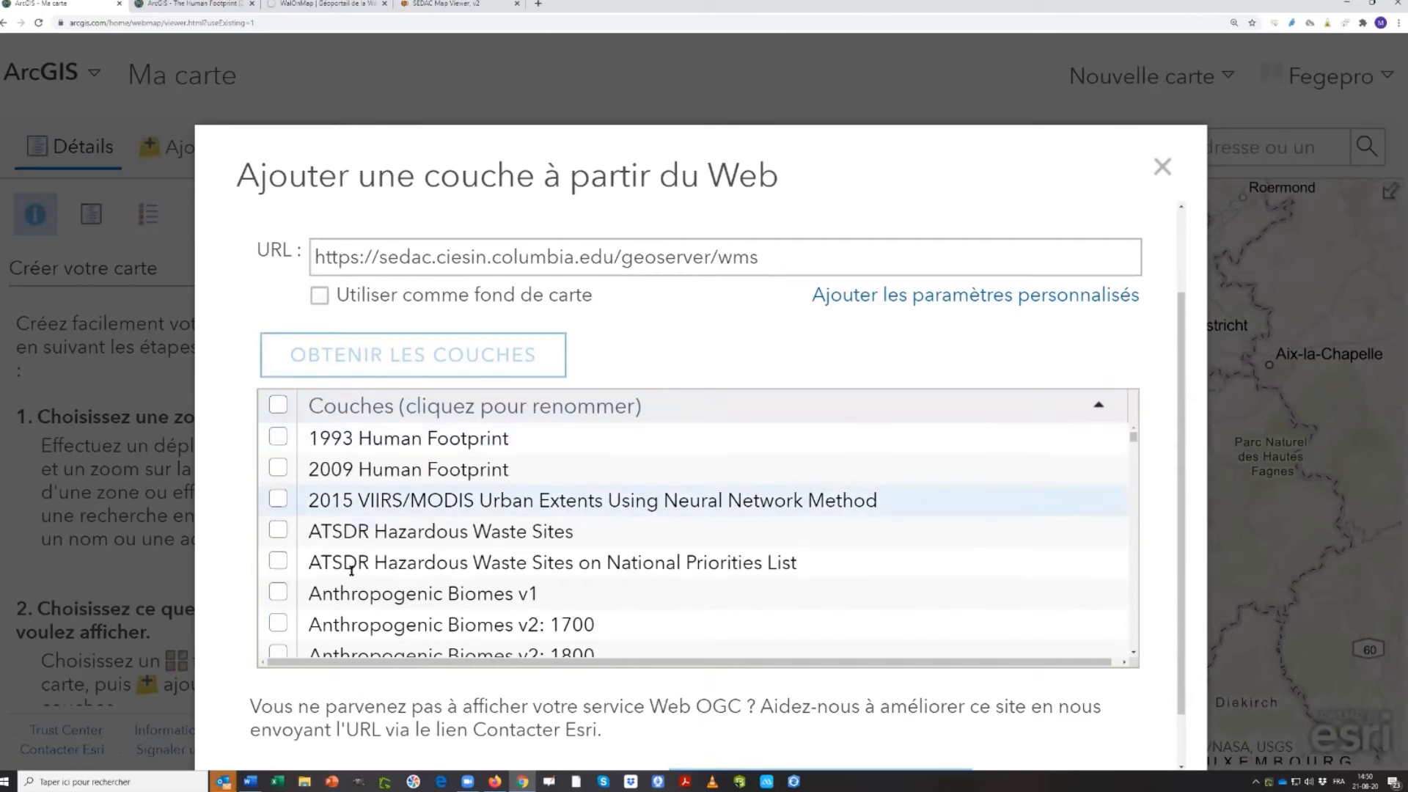
click(278, 471)
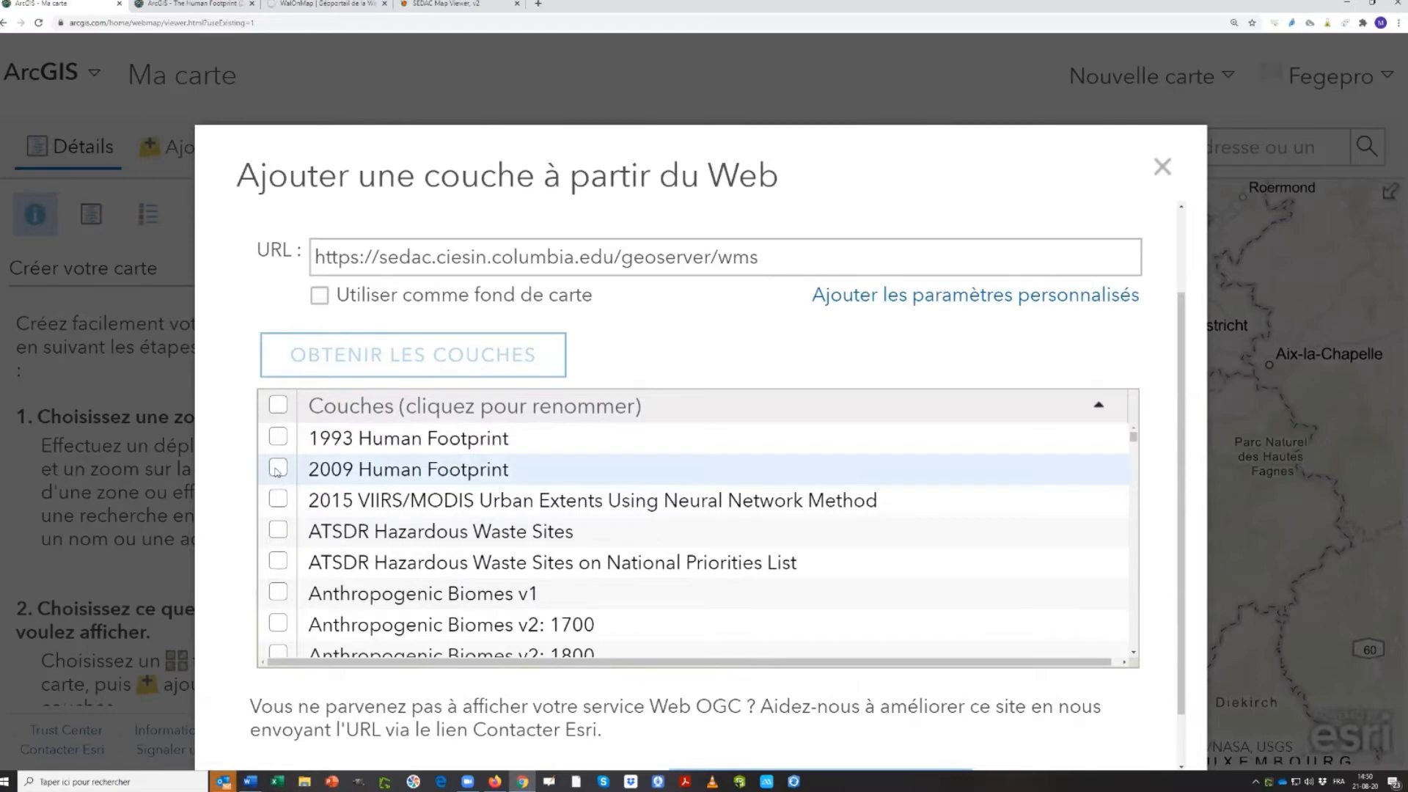
scroll(1056, 681, down, 2)
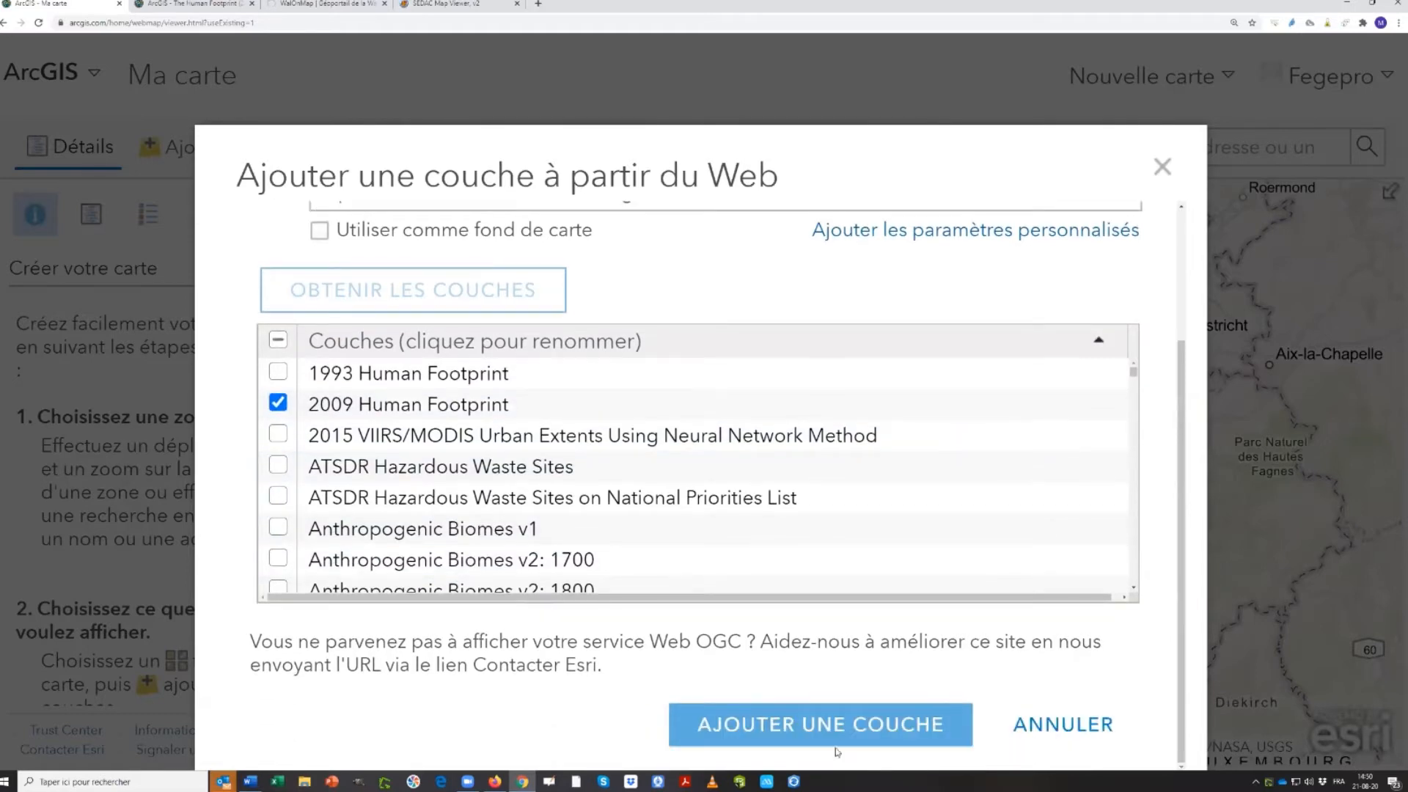
click(804, 728)
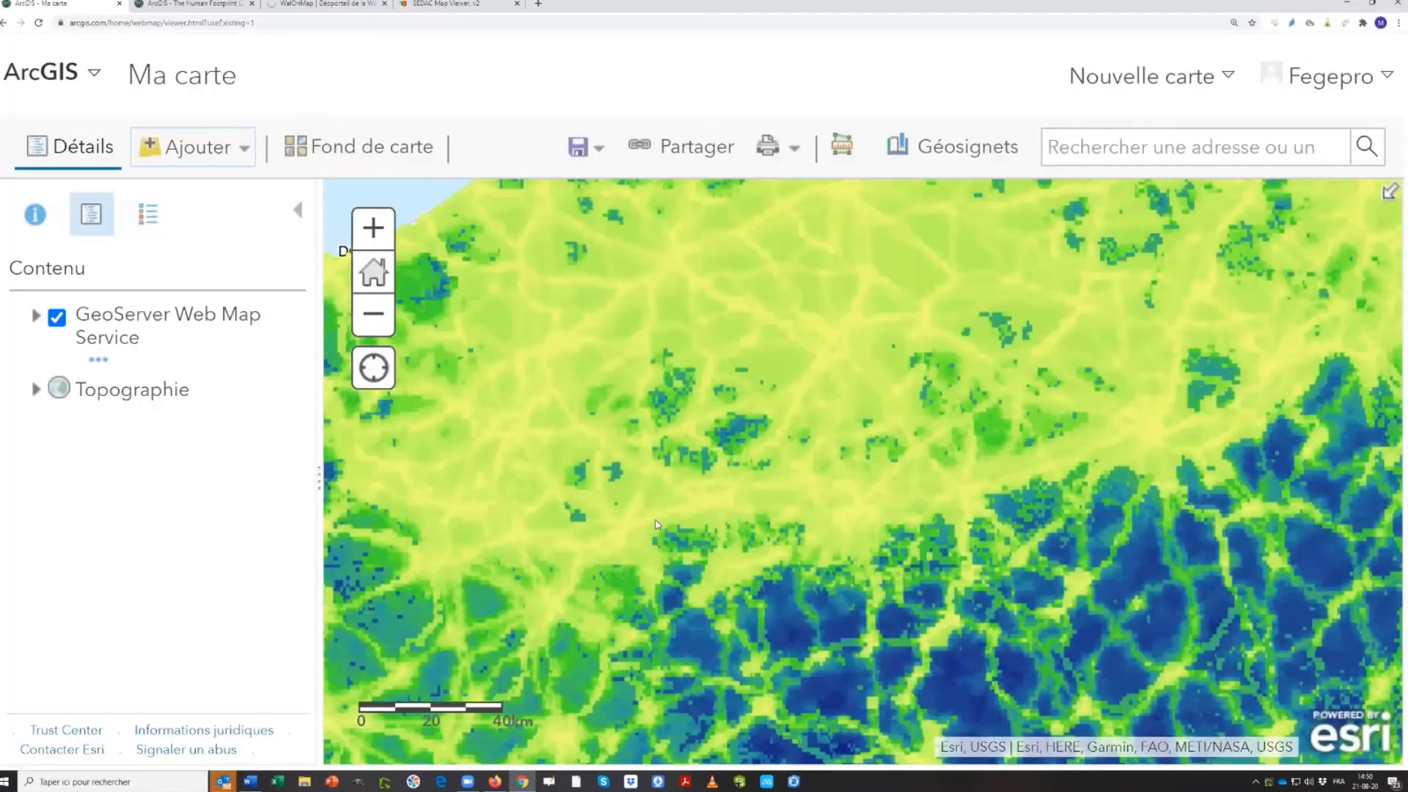
scroll(656, 524, down, 3)
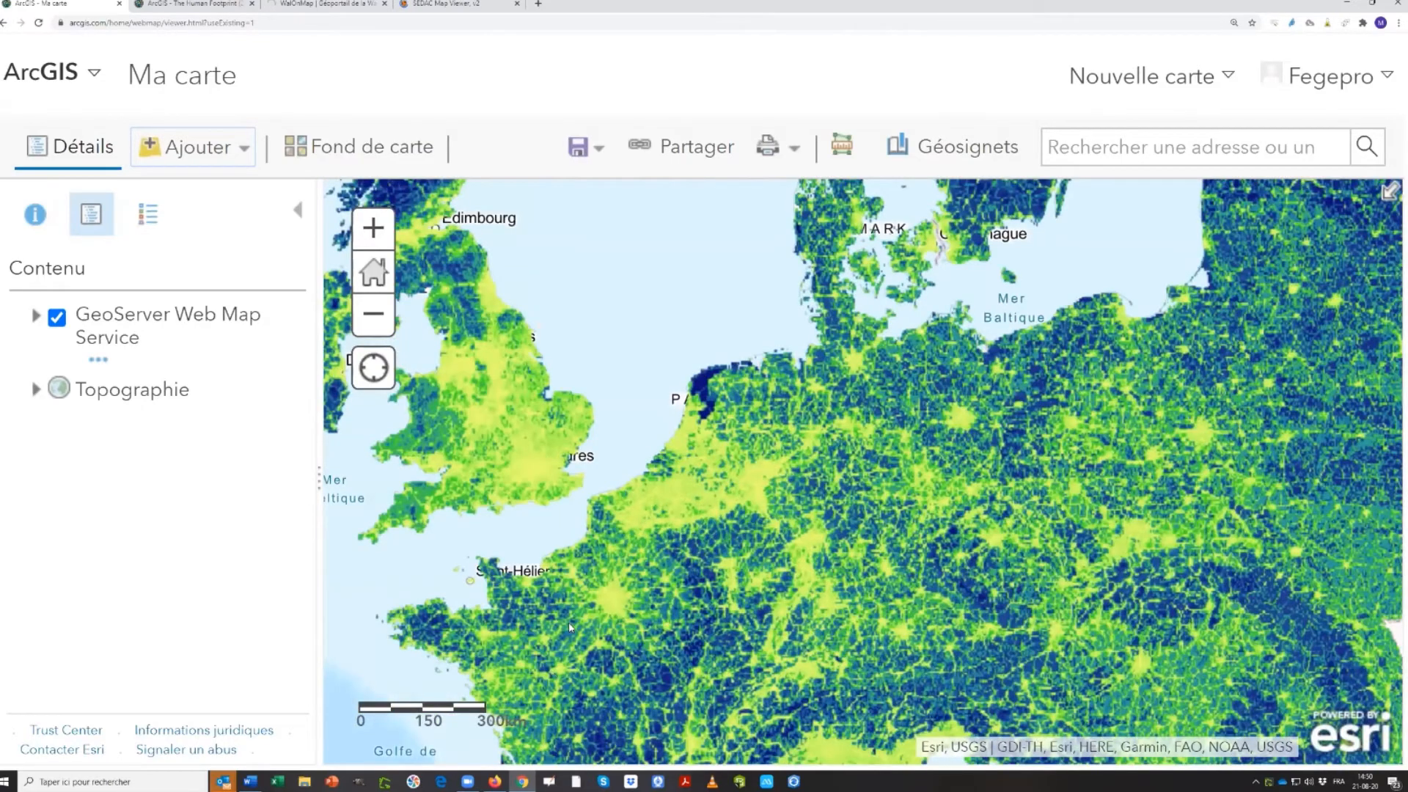
scroll(570, 627, down, 1)
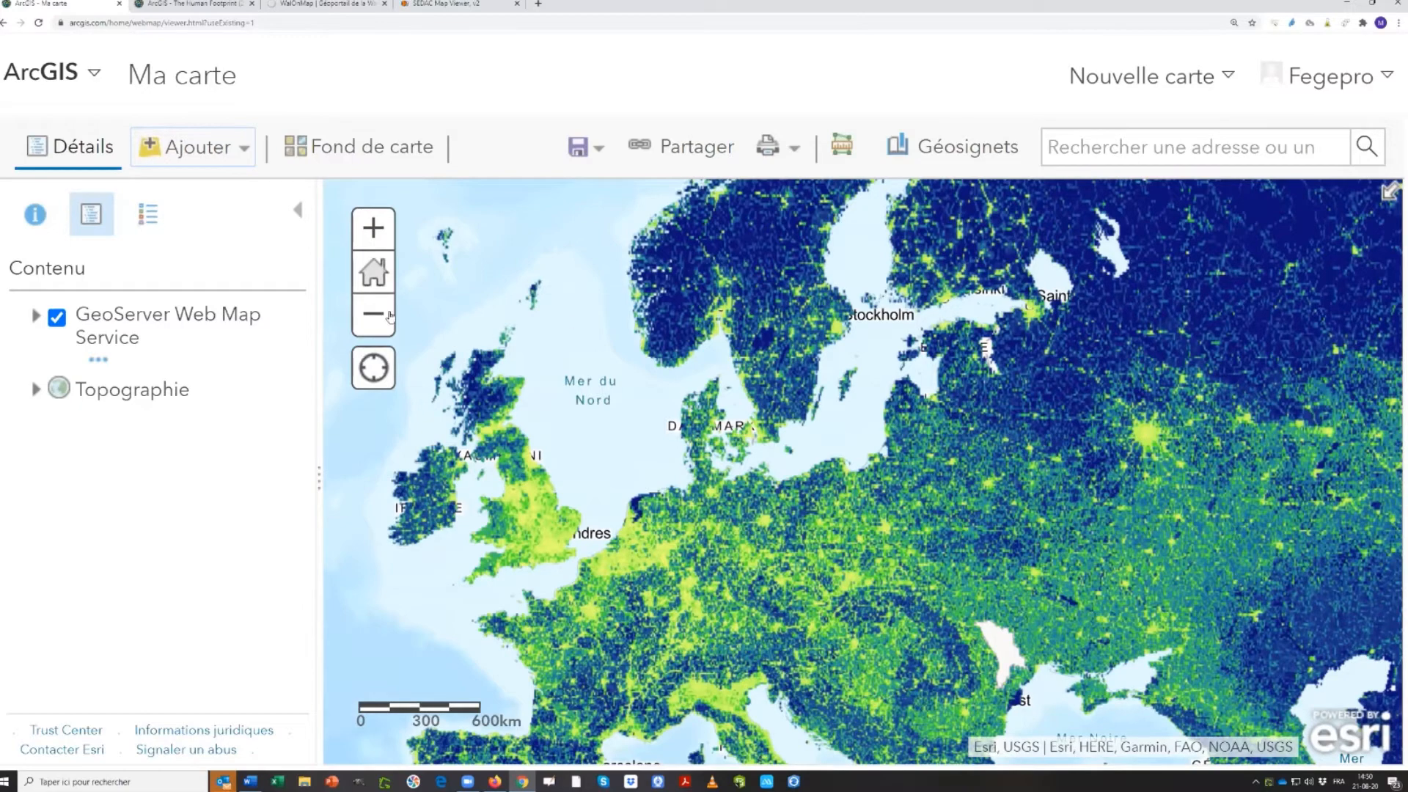
Check the loading of the WalOnMap page, and return to the ArcGIS Online map
click(242, 150)
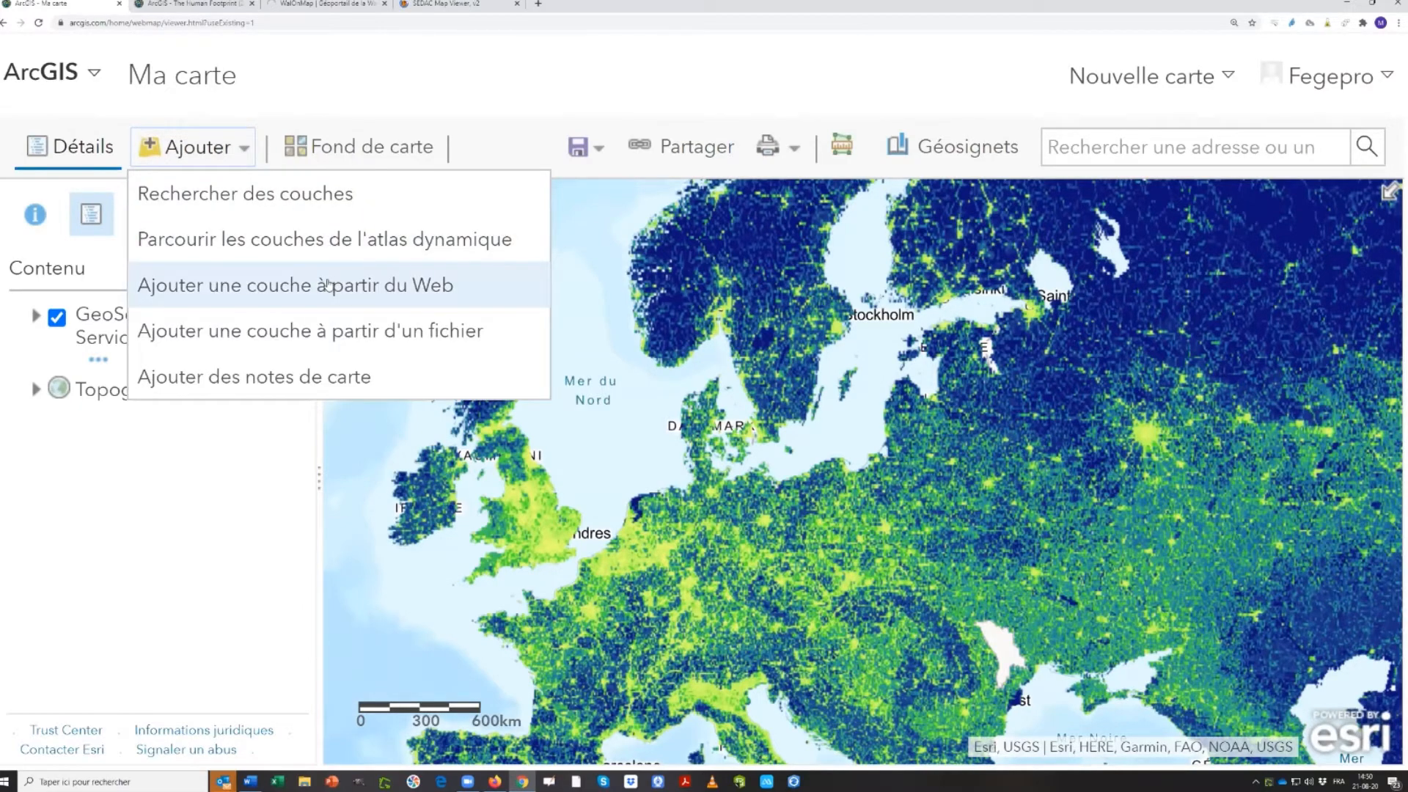
click(328, 4)
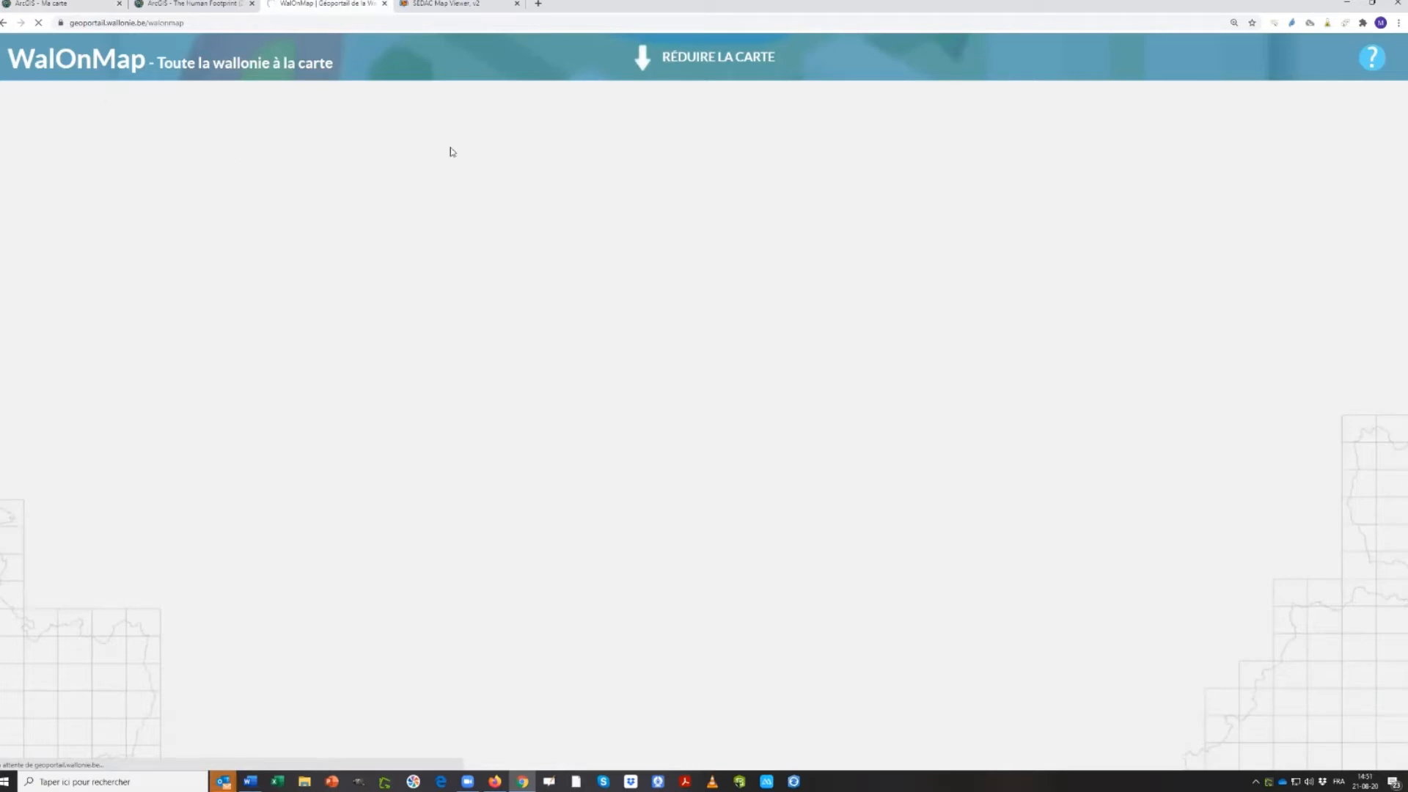
click(60, 5)
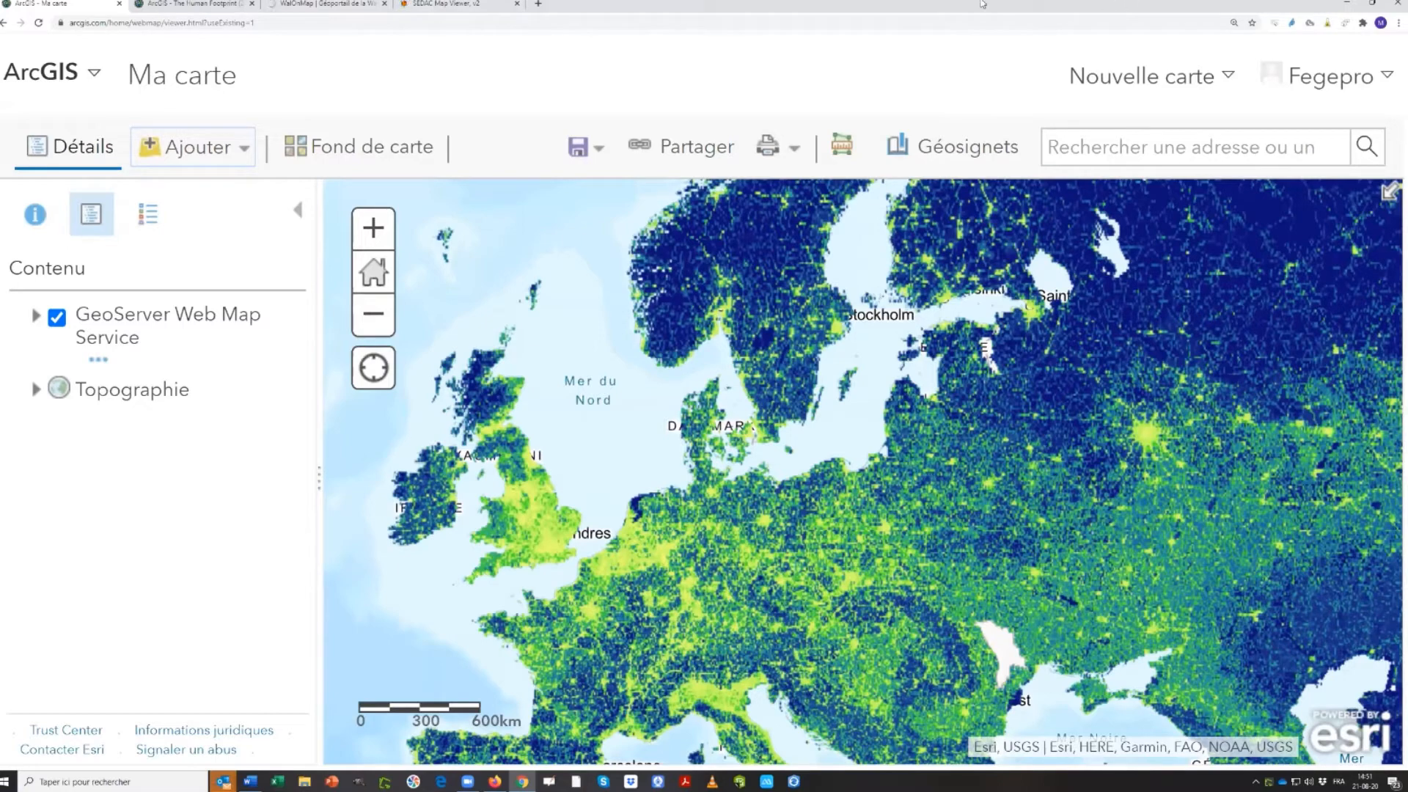
Switch to the SEDAC Map Viewer page, open the SEDAC home page at sedac.ciesin.columbia.edu and highlight its address
click(454, 5)
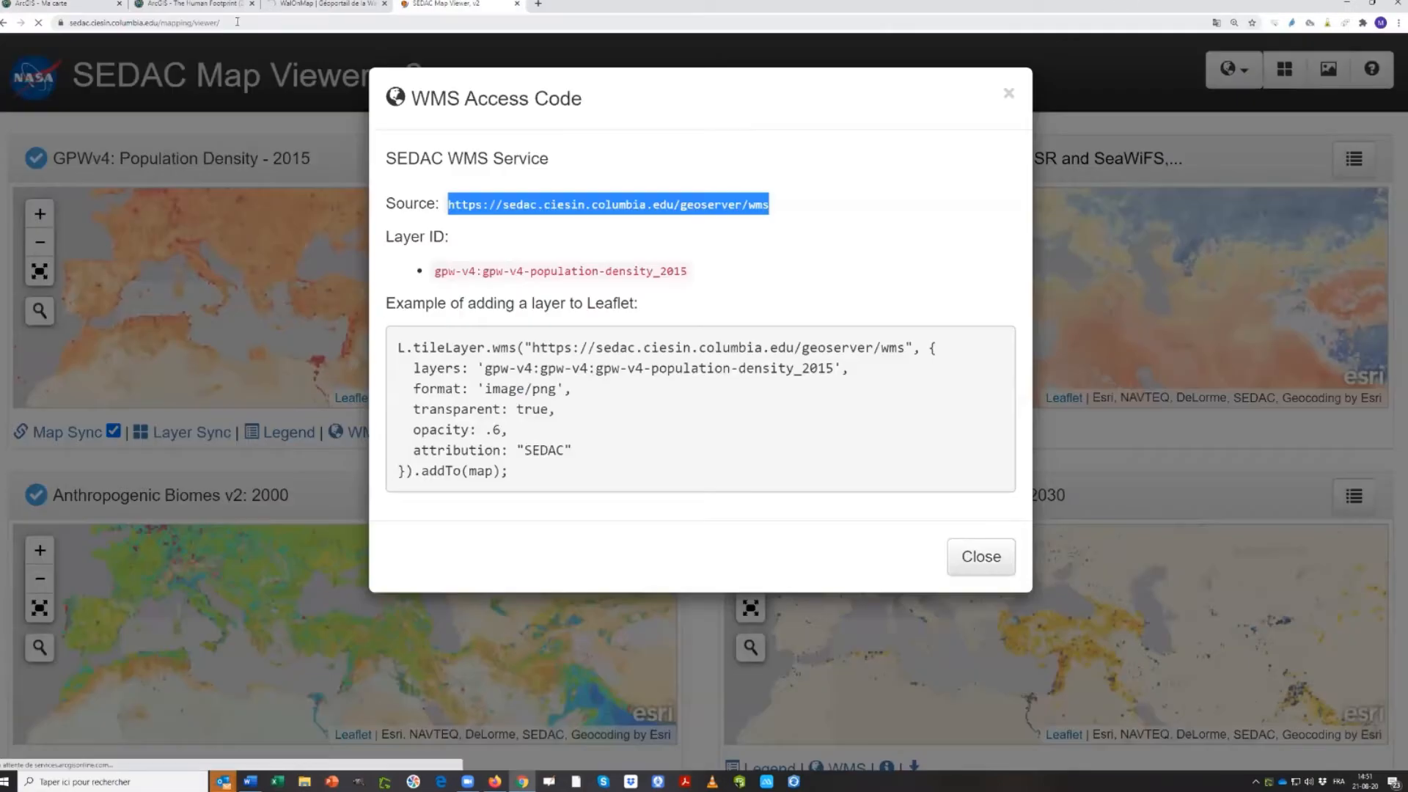
click(112, 23)
text(sedac)
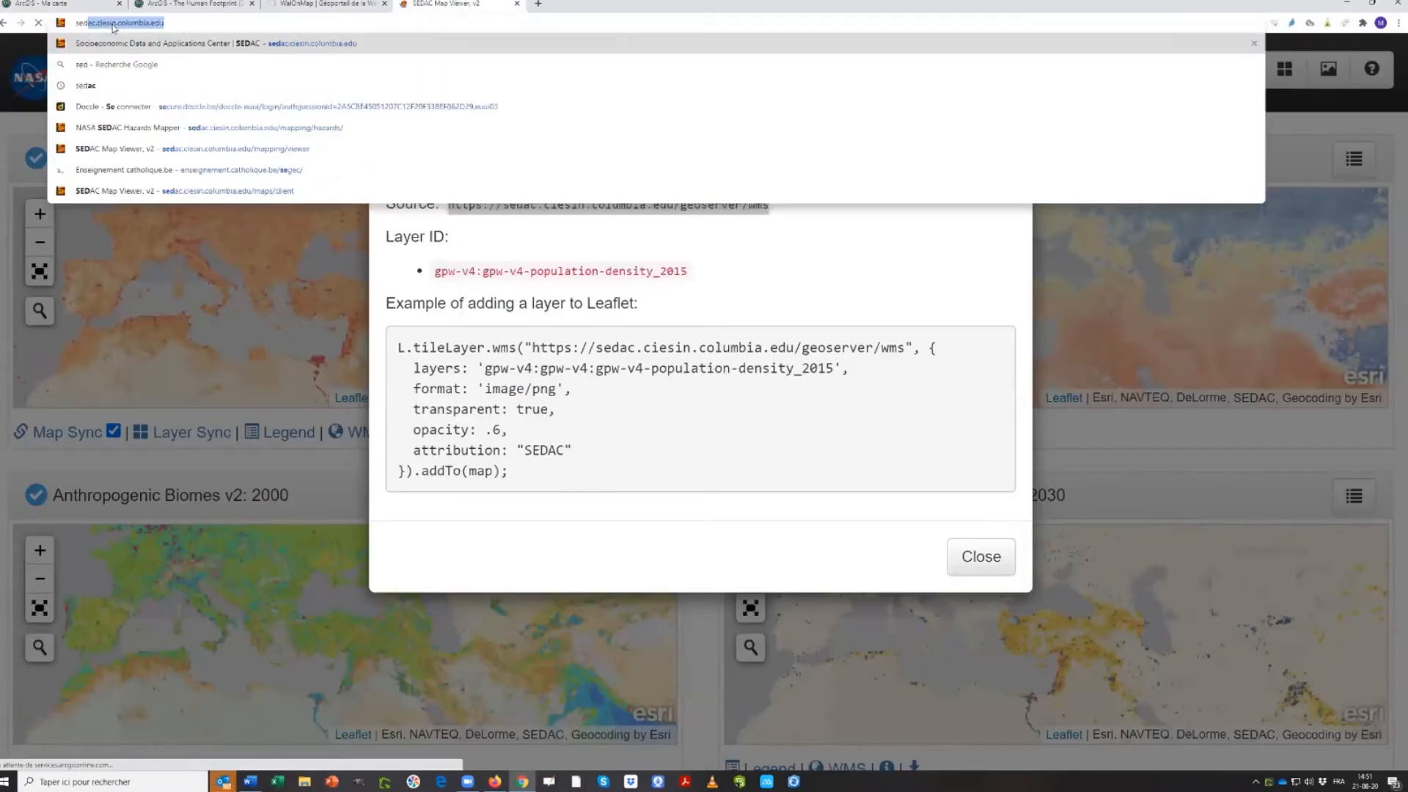
key(Return)
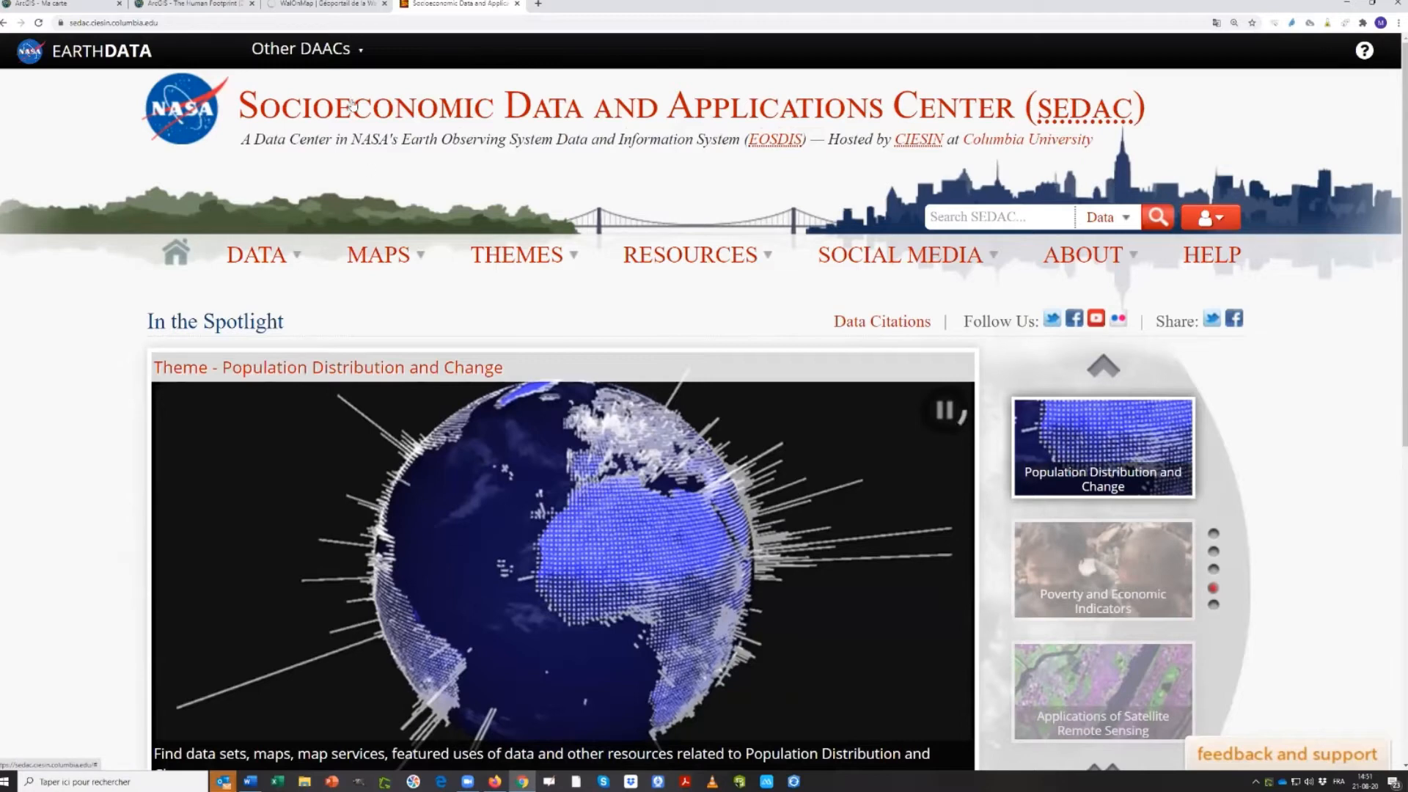
click(168, 22)
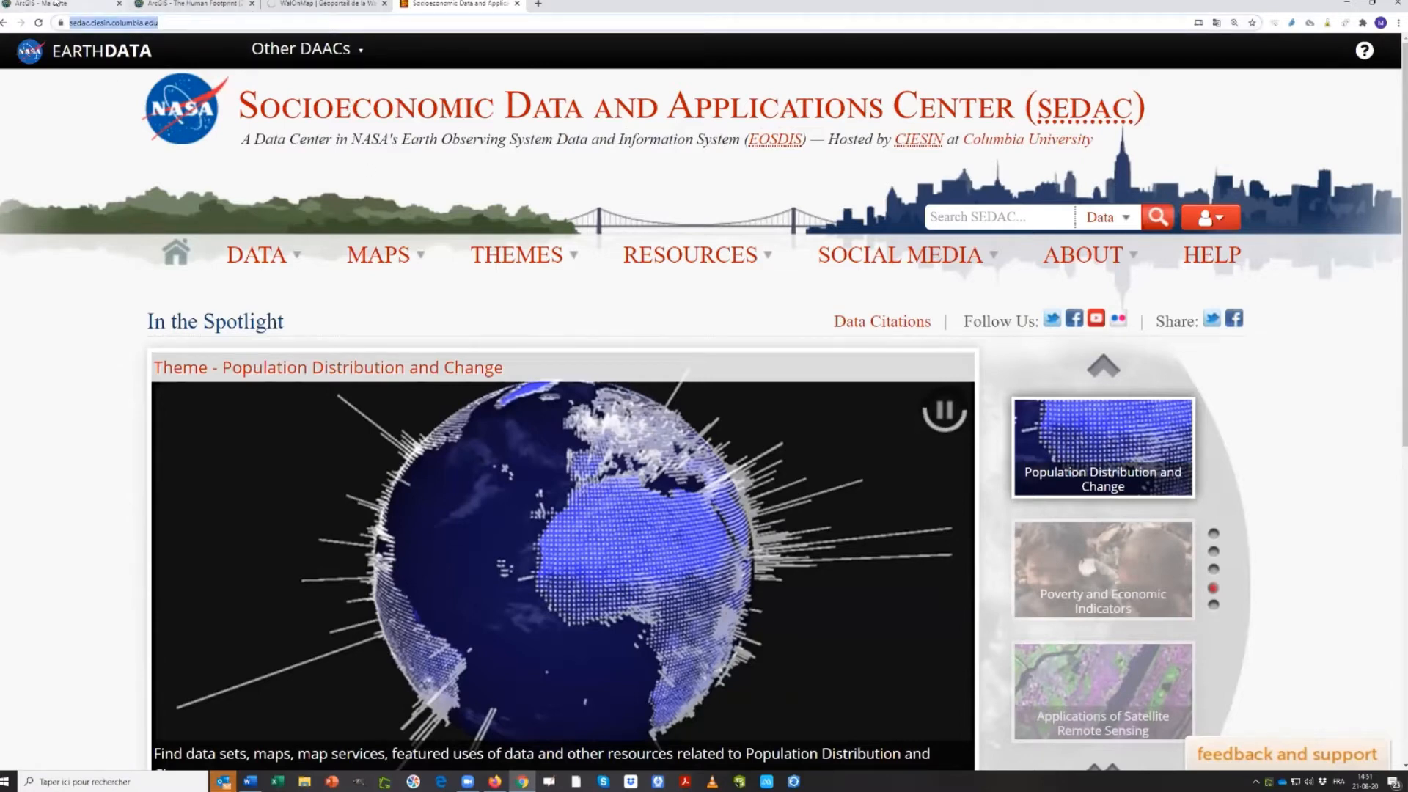
Check the WalOnMap page again, and go back to the SEDAC home page
click(323, 5)
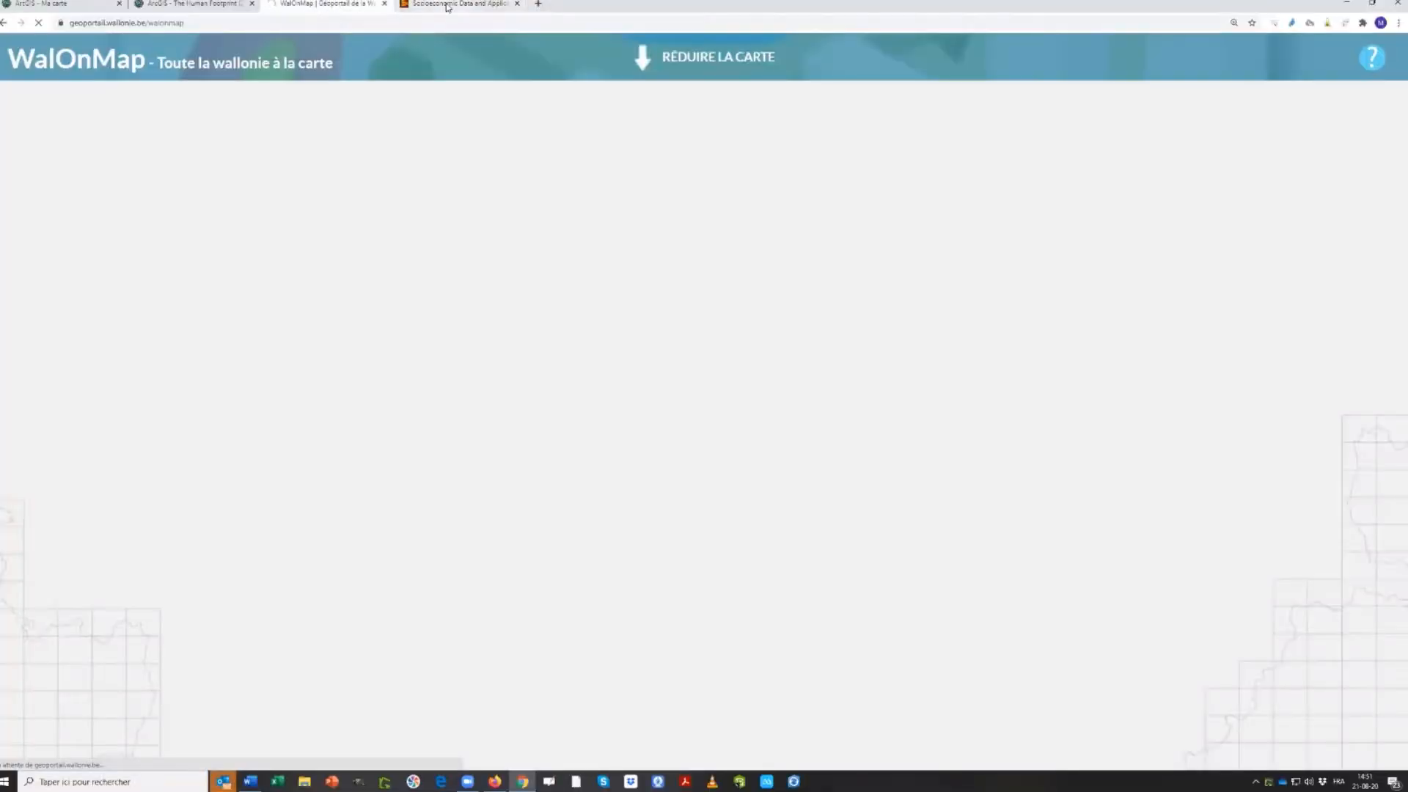
click(447, 7)
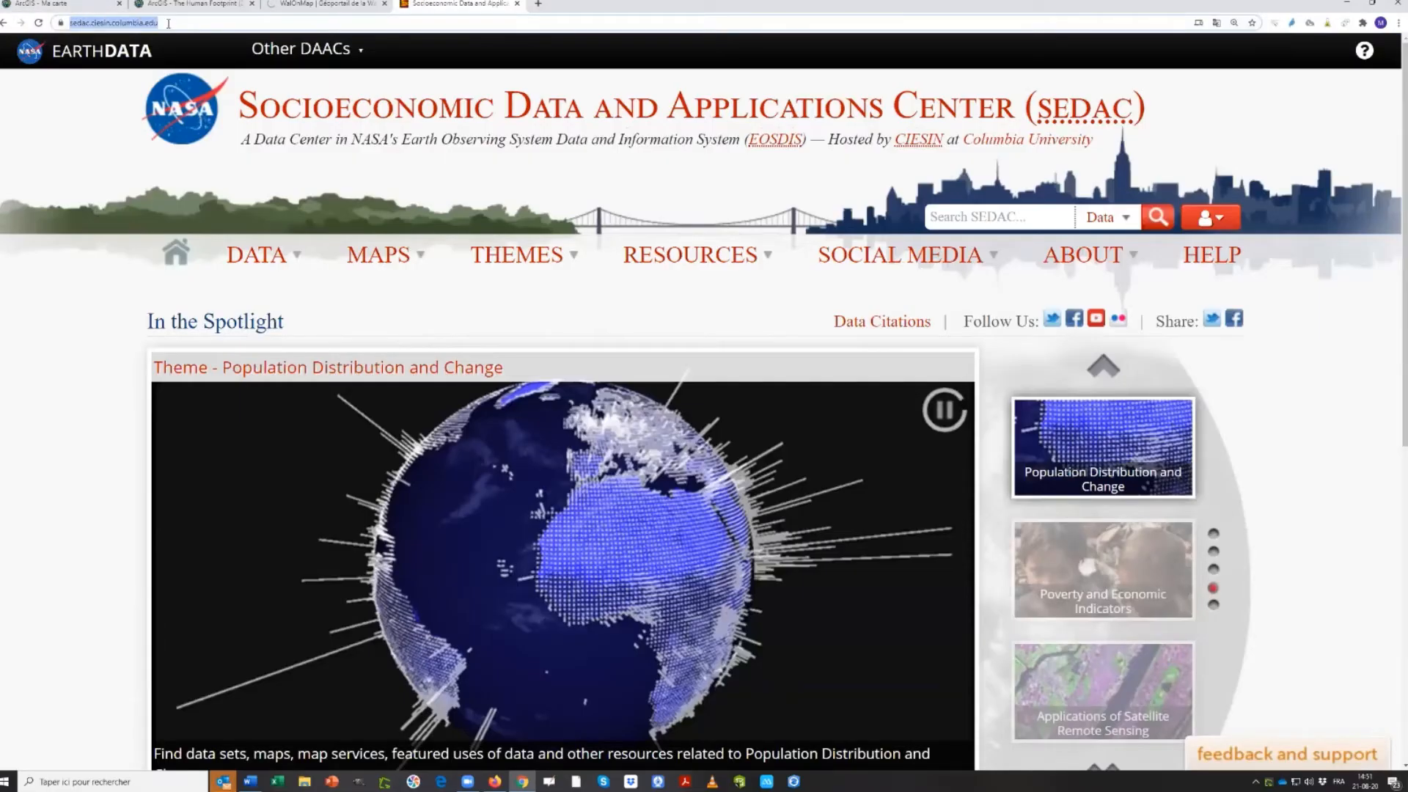
click(360, 8)
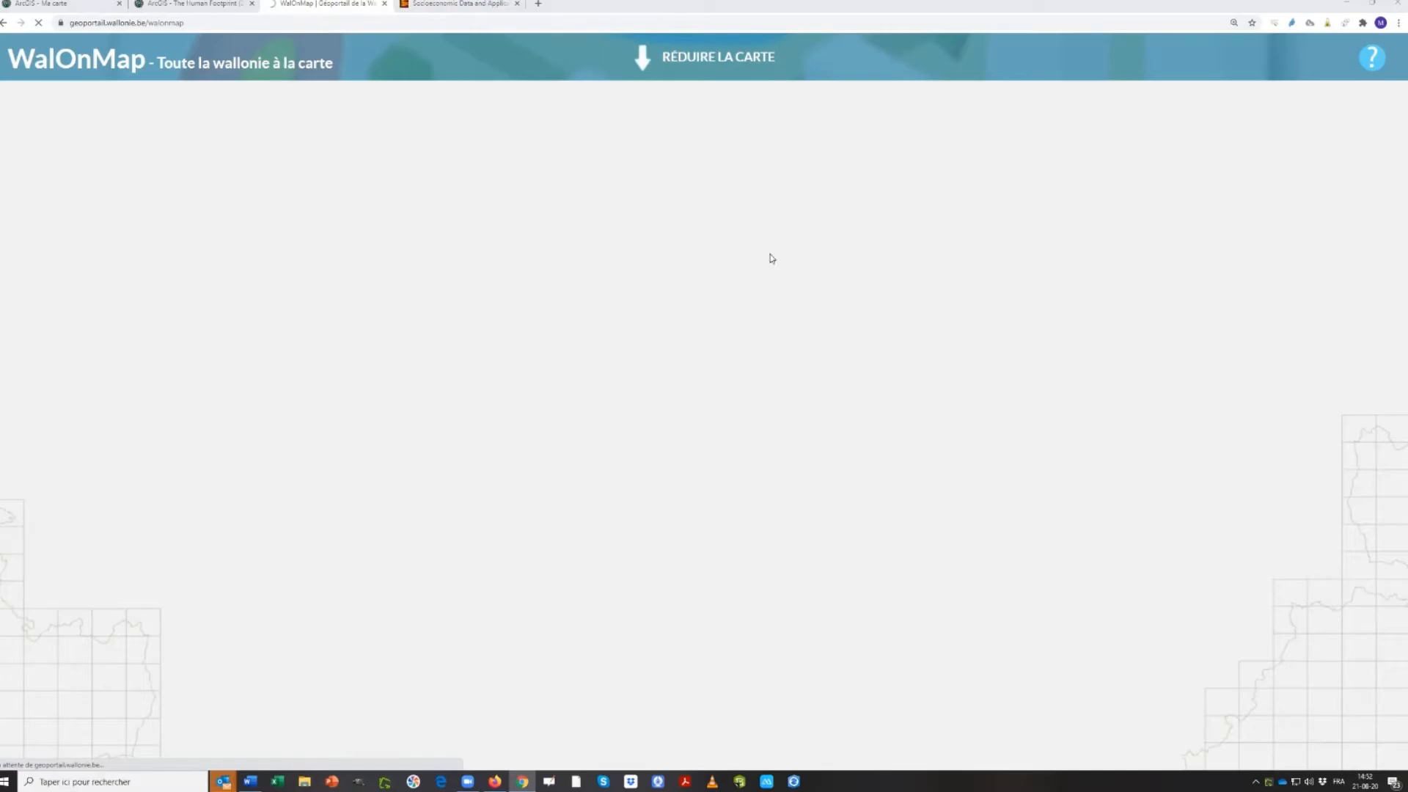
key(ctrl+Tab)
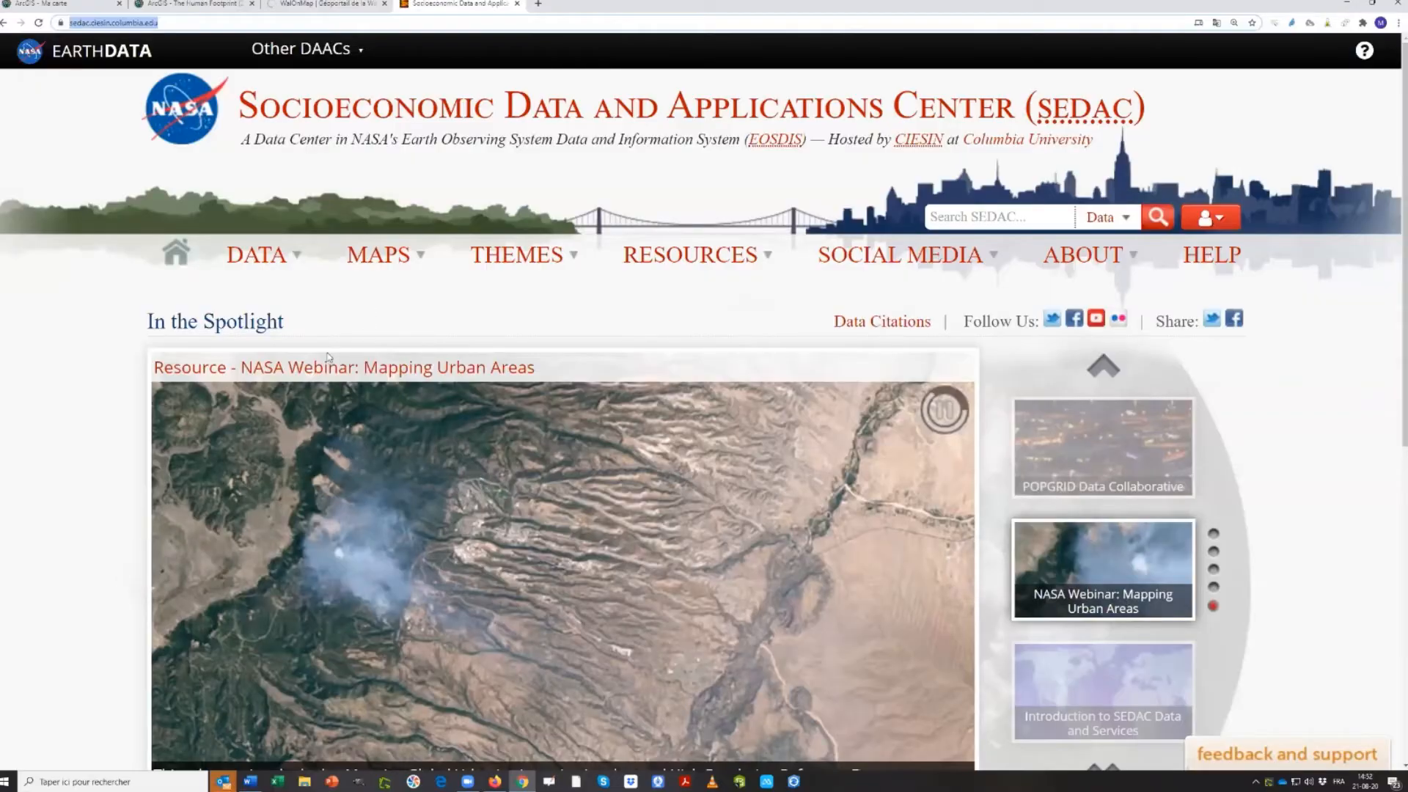
Open the SEDAC Map Viewer and copy the WMS source URL of the GPWv4: Population Density - 2015 map
mouse_move(392, 256)
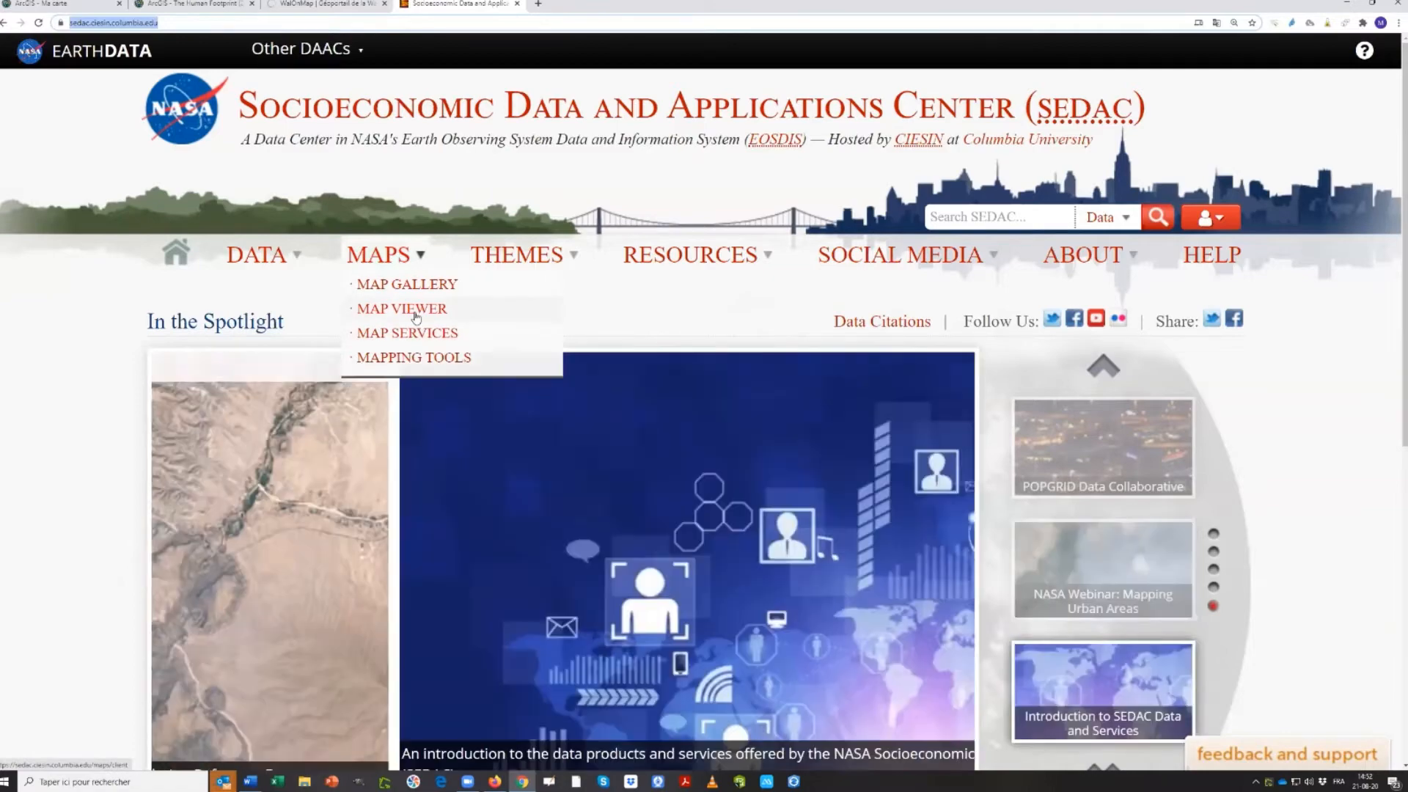
click(416, 314)
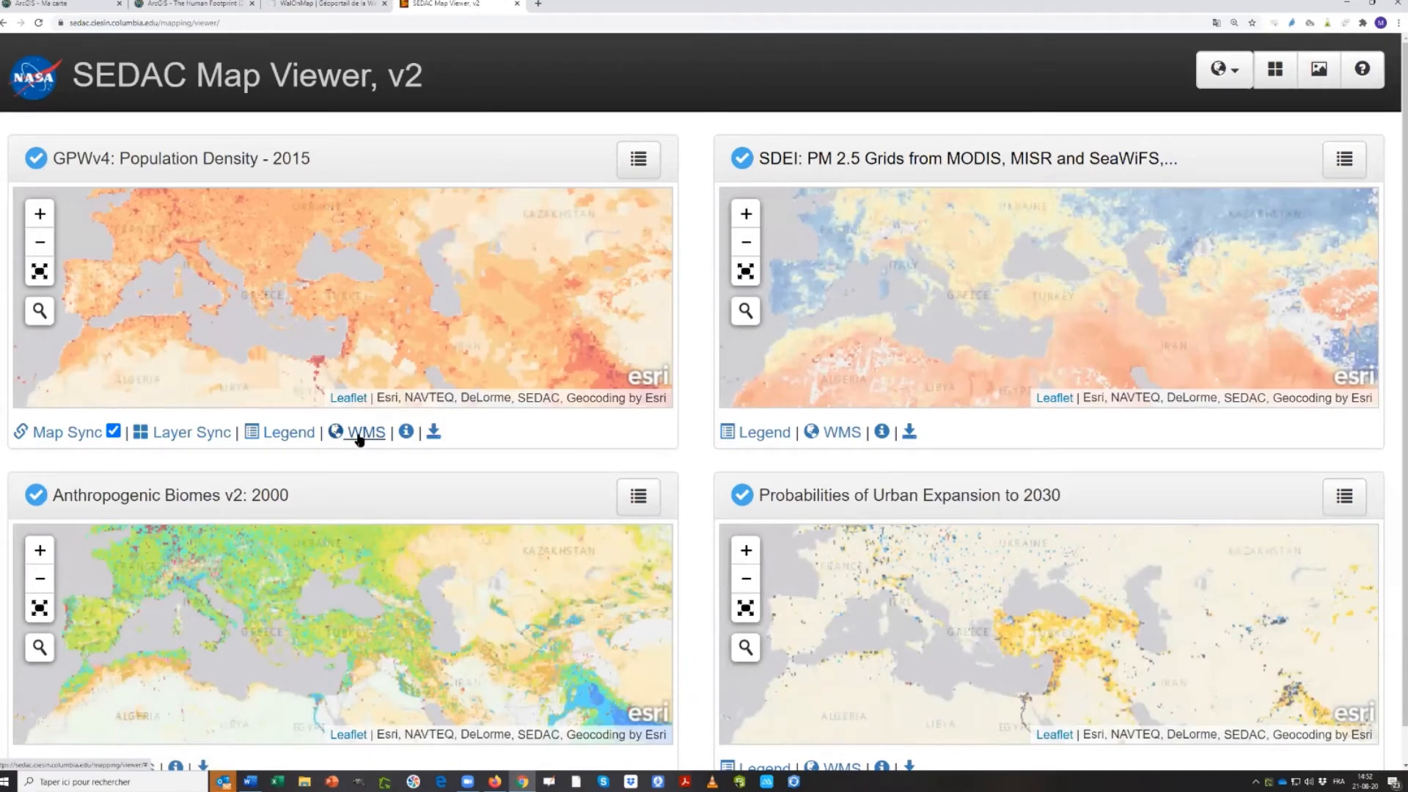
click(359, 435)
drag(777, 211, 450, 202)
key(ctrl+c)
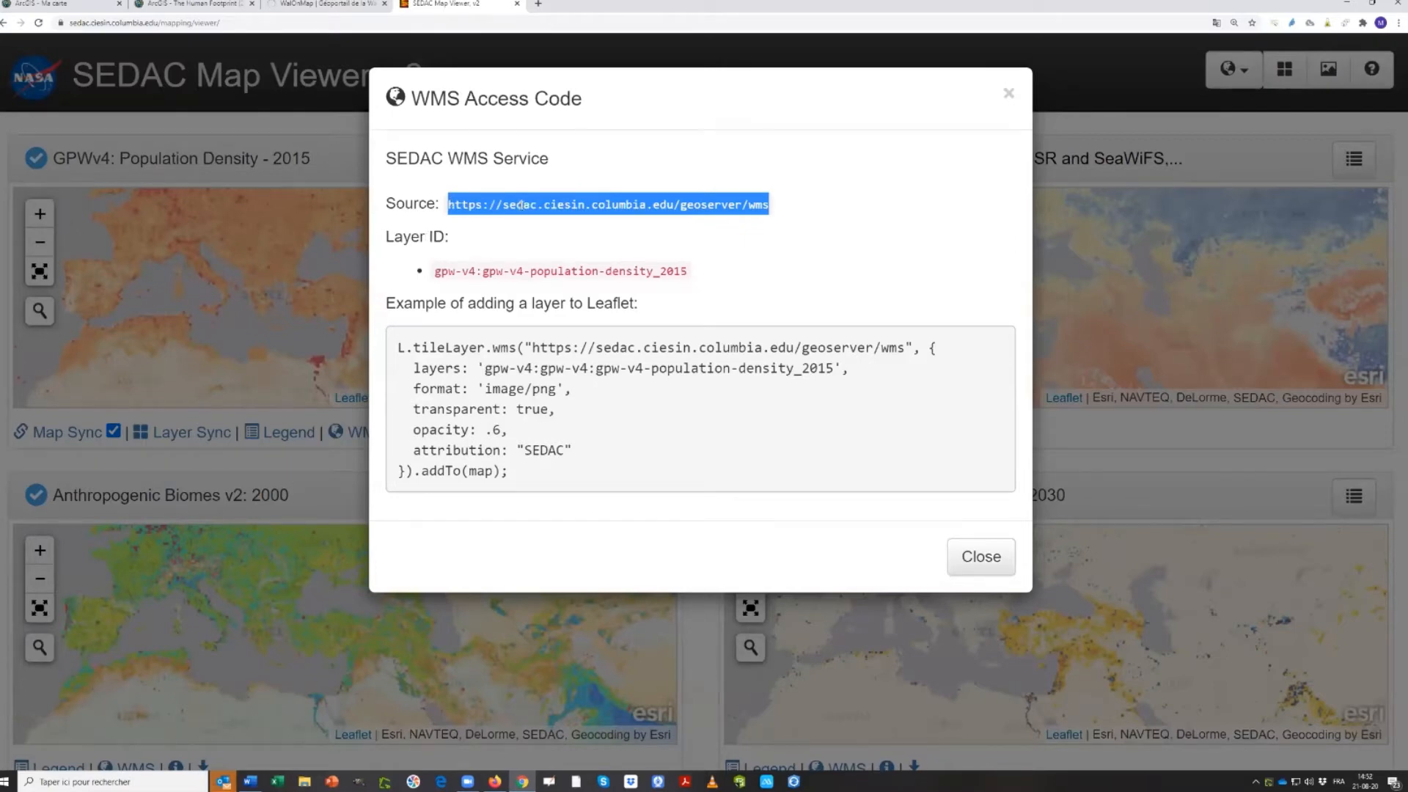
click(51, 5)
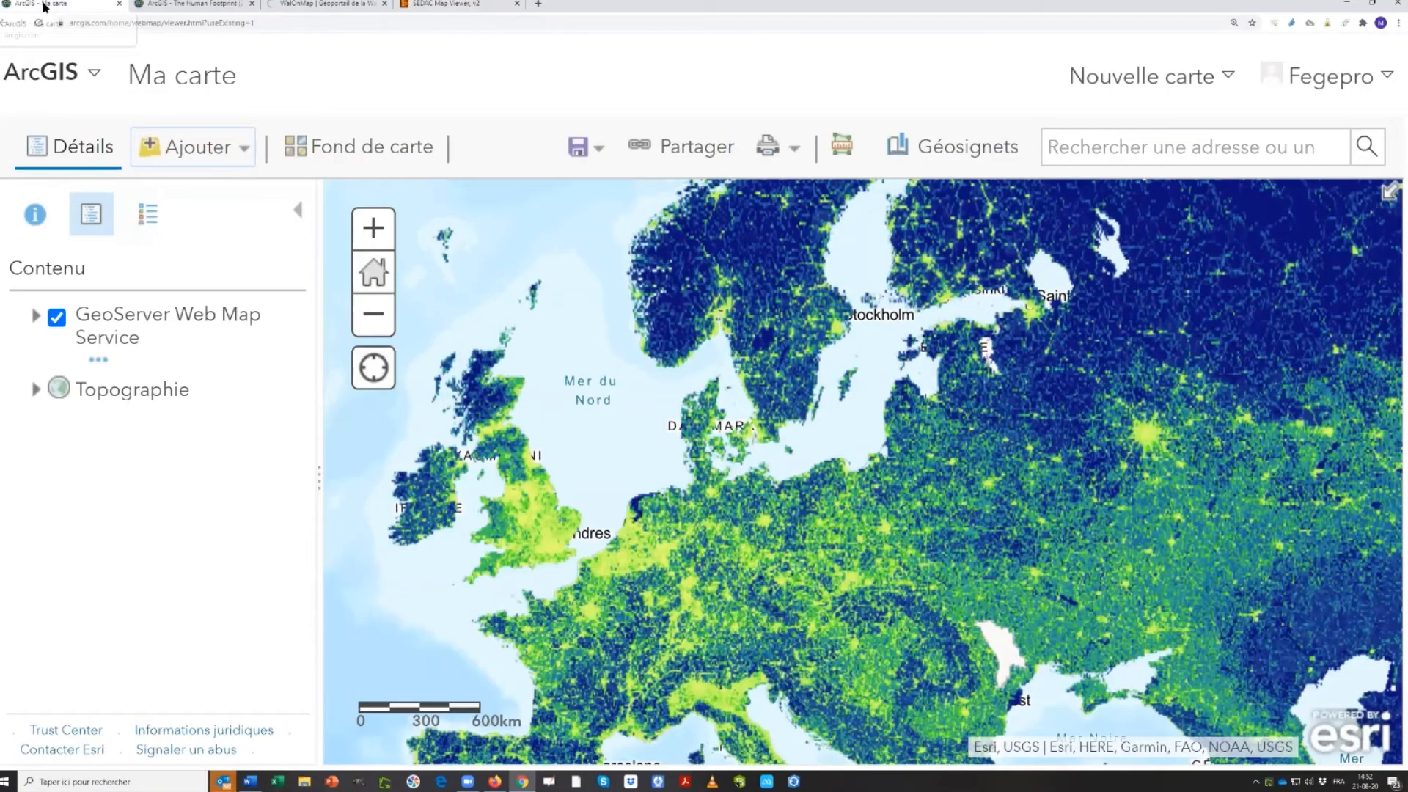
click(211, 152)
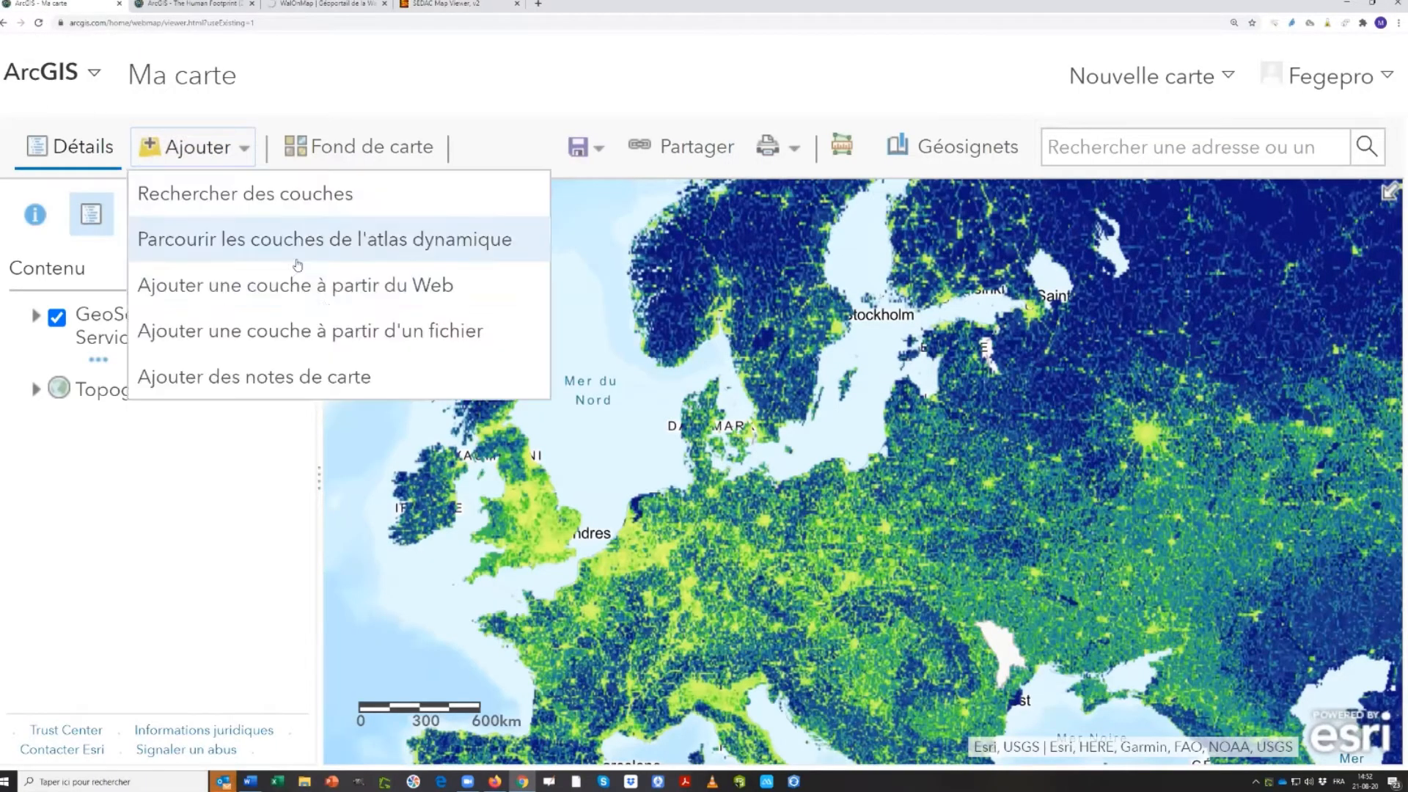
click(315, 295)
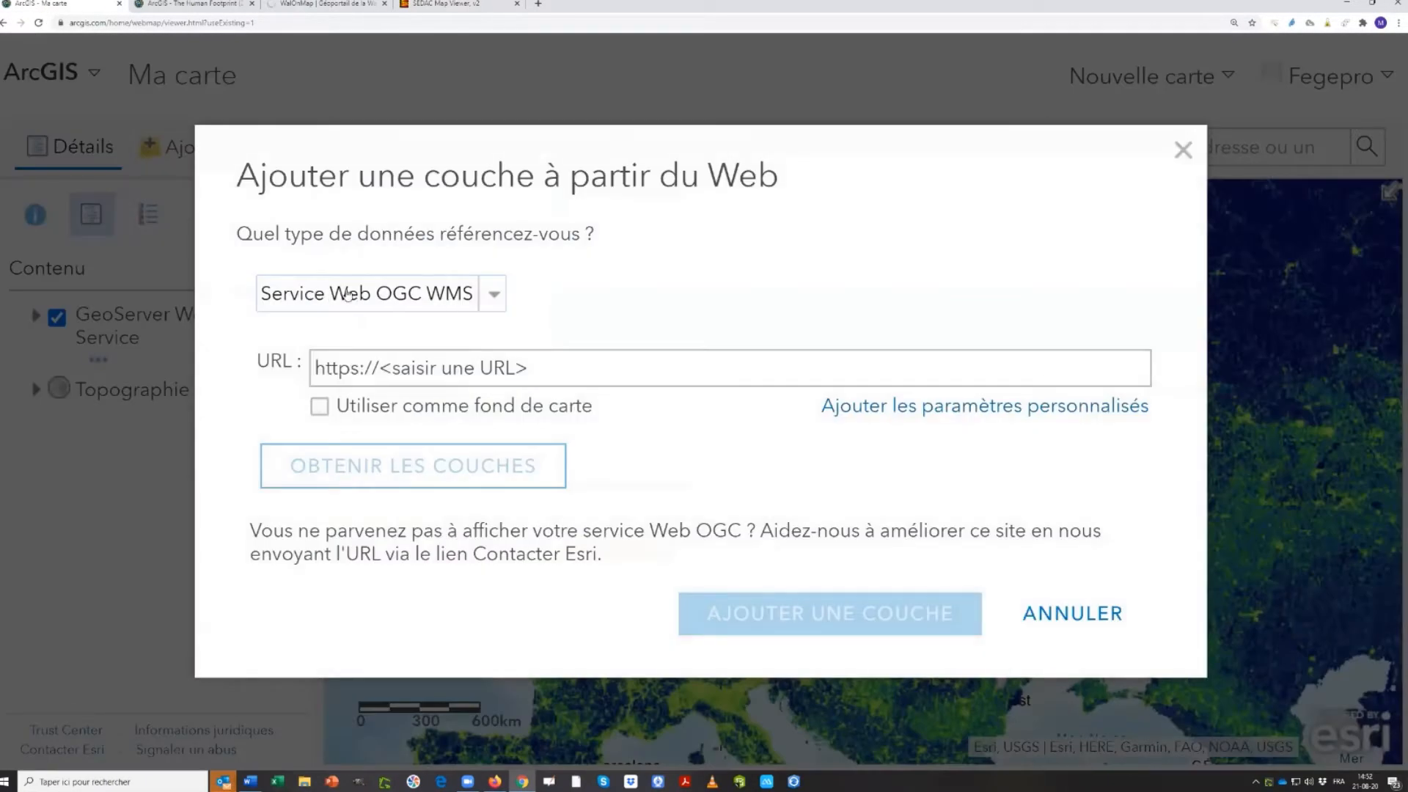
click(495, 375)
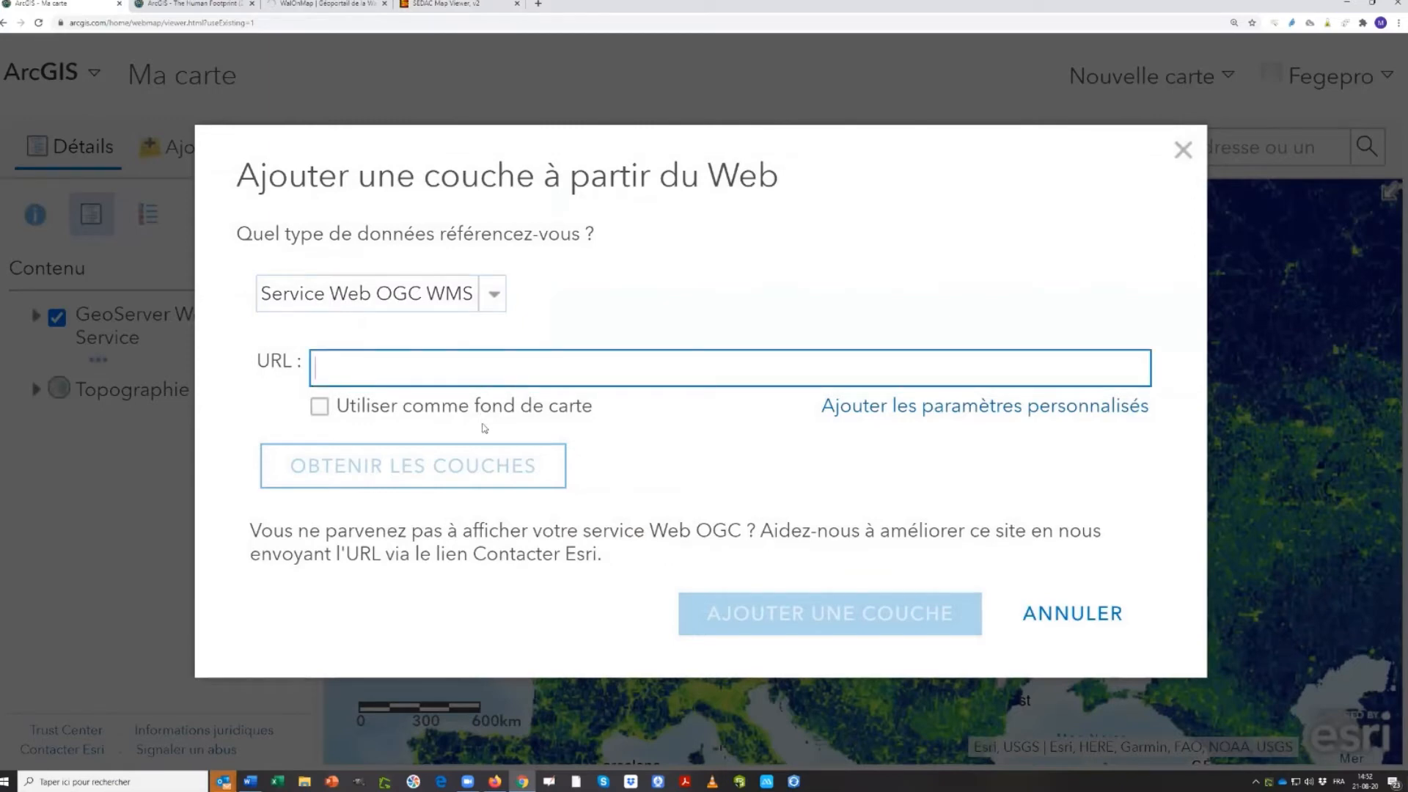
key(ctrl+v)
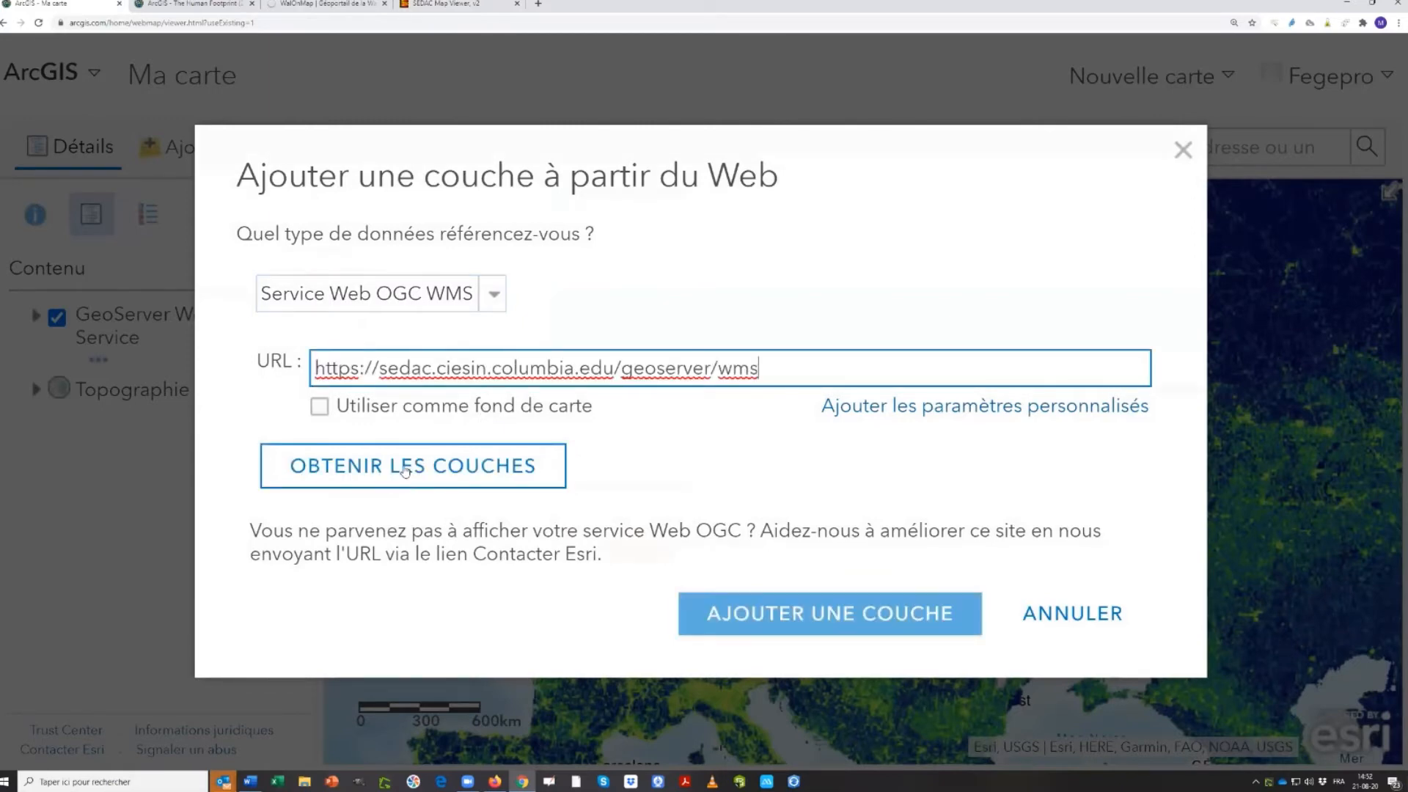
click(405, 470)
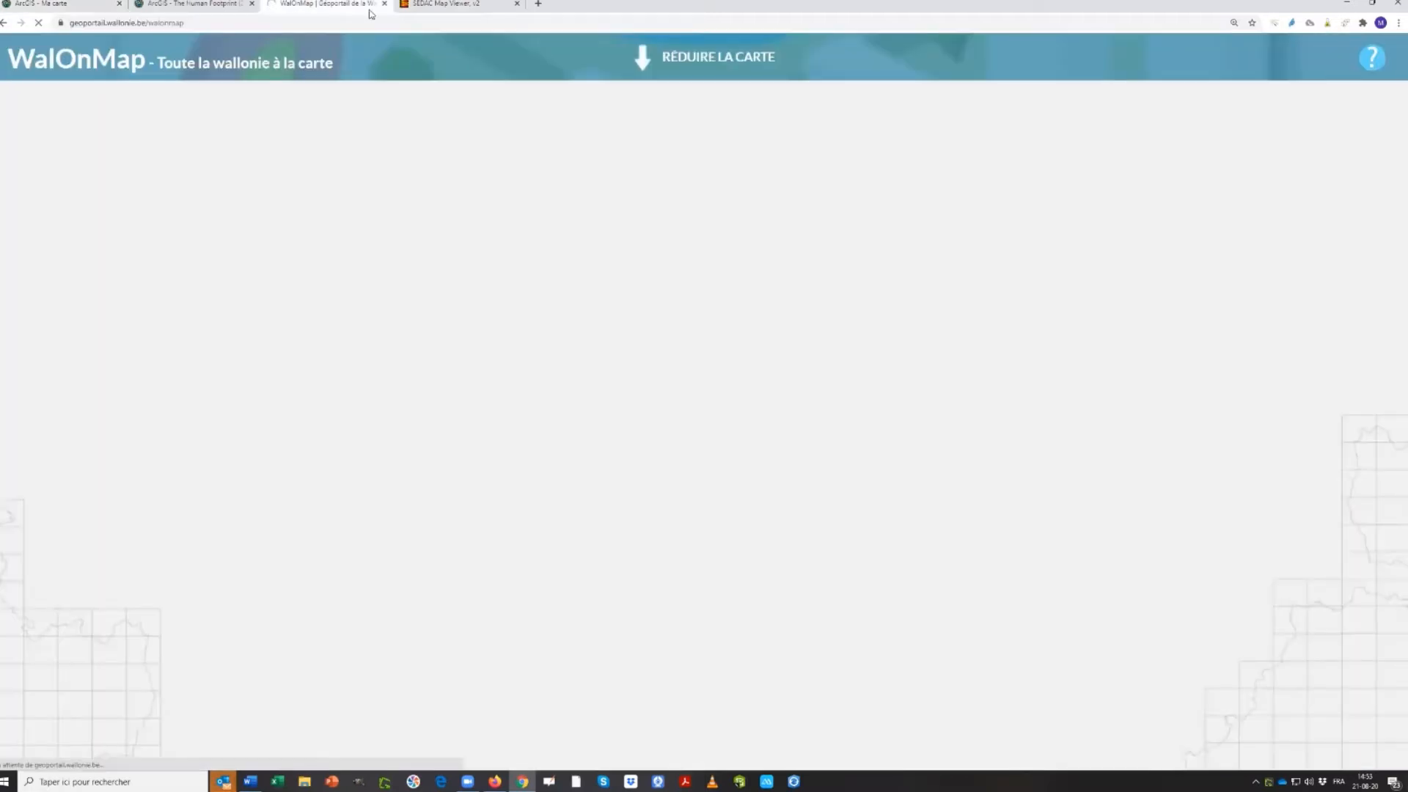
Reduce the WalOnMap map area to reveal the geoportal's site header, and switch to Firefox
click(642, 59)
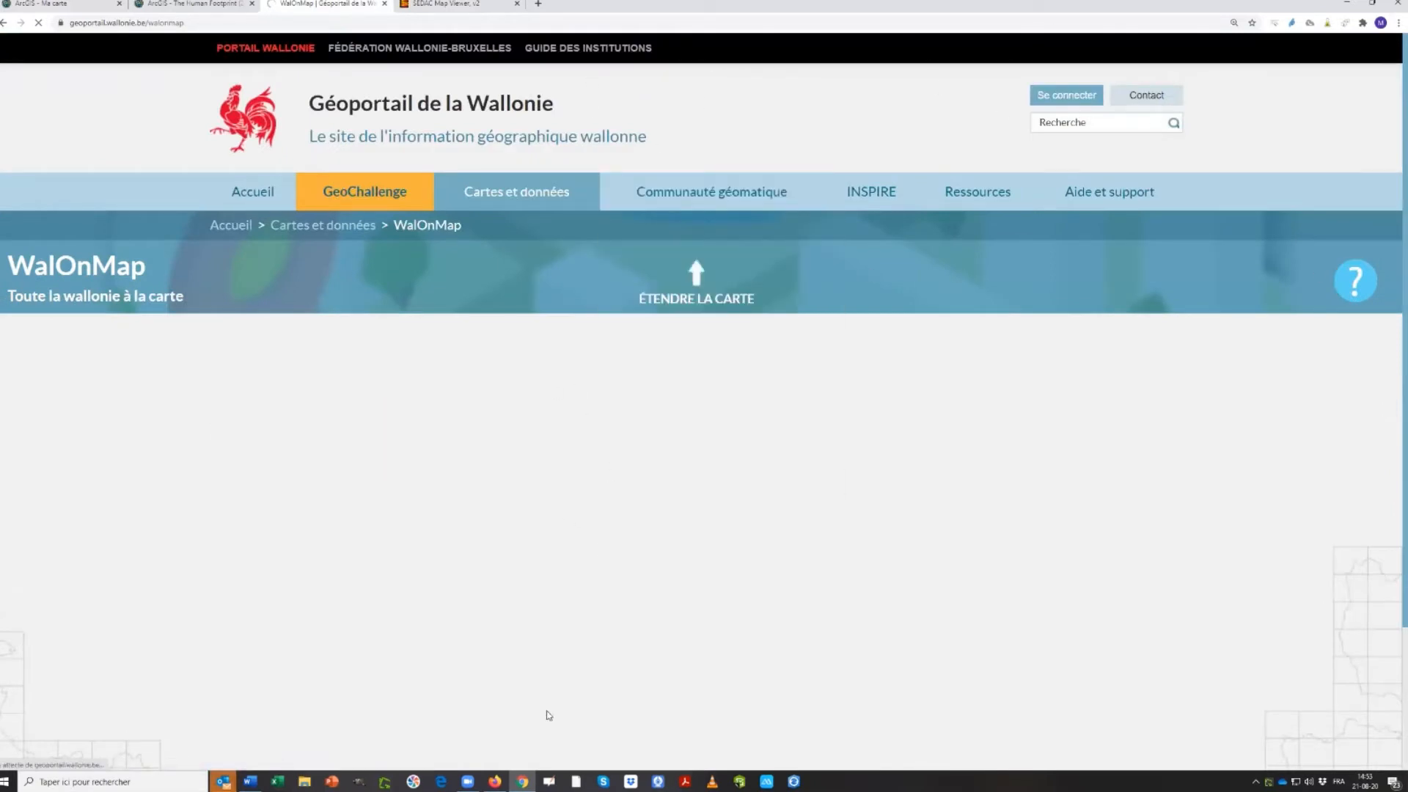
click(522, 782)
click(522, 781)
click(494, 782)
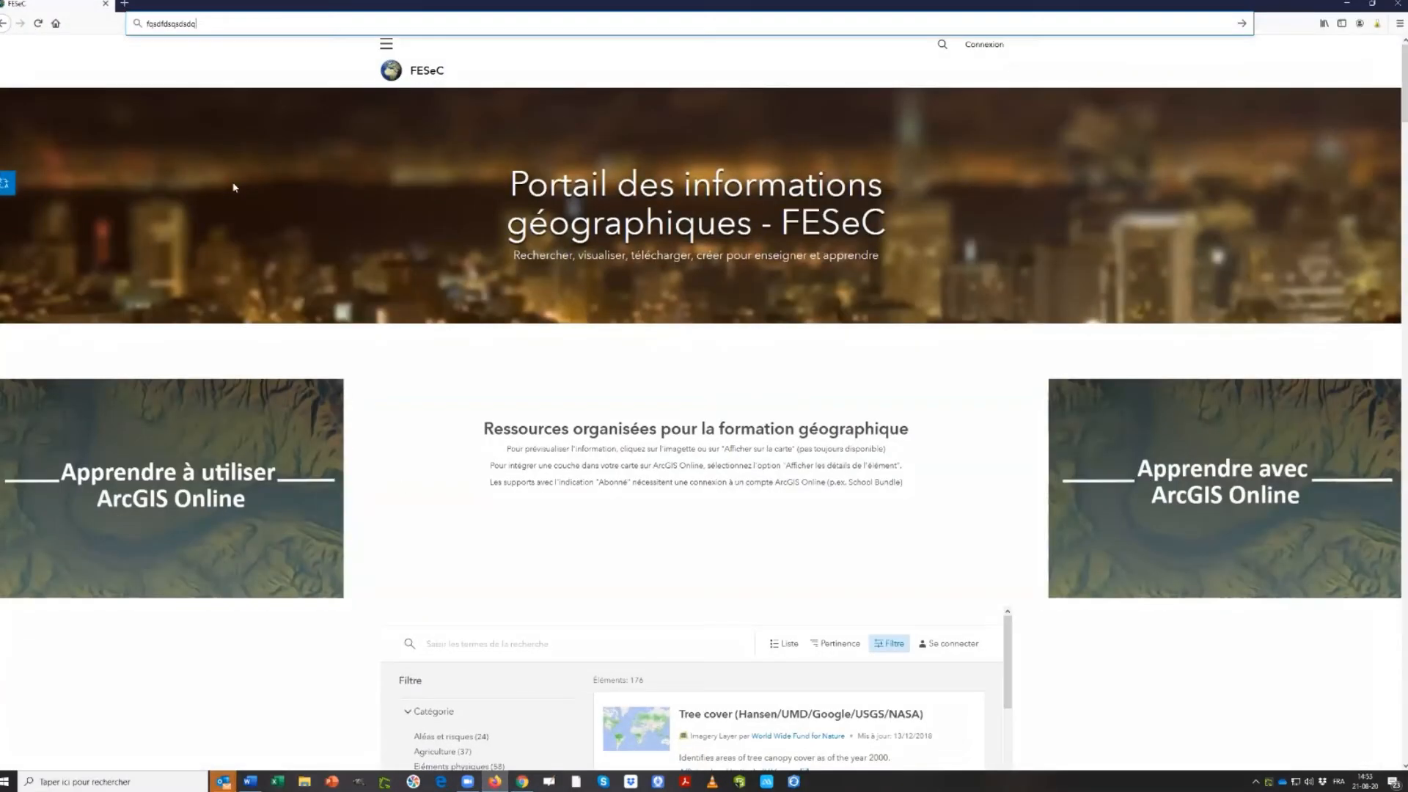
Search Google for walonmap and open the result "WalOnMap : toute la Wallonie ..."
click(202, 26)
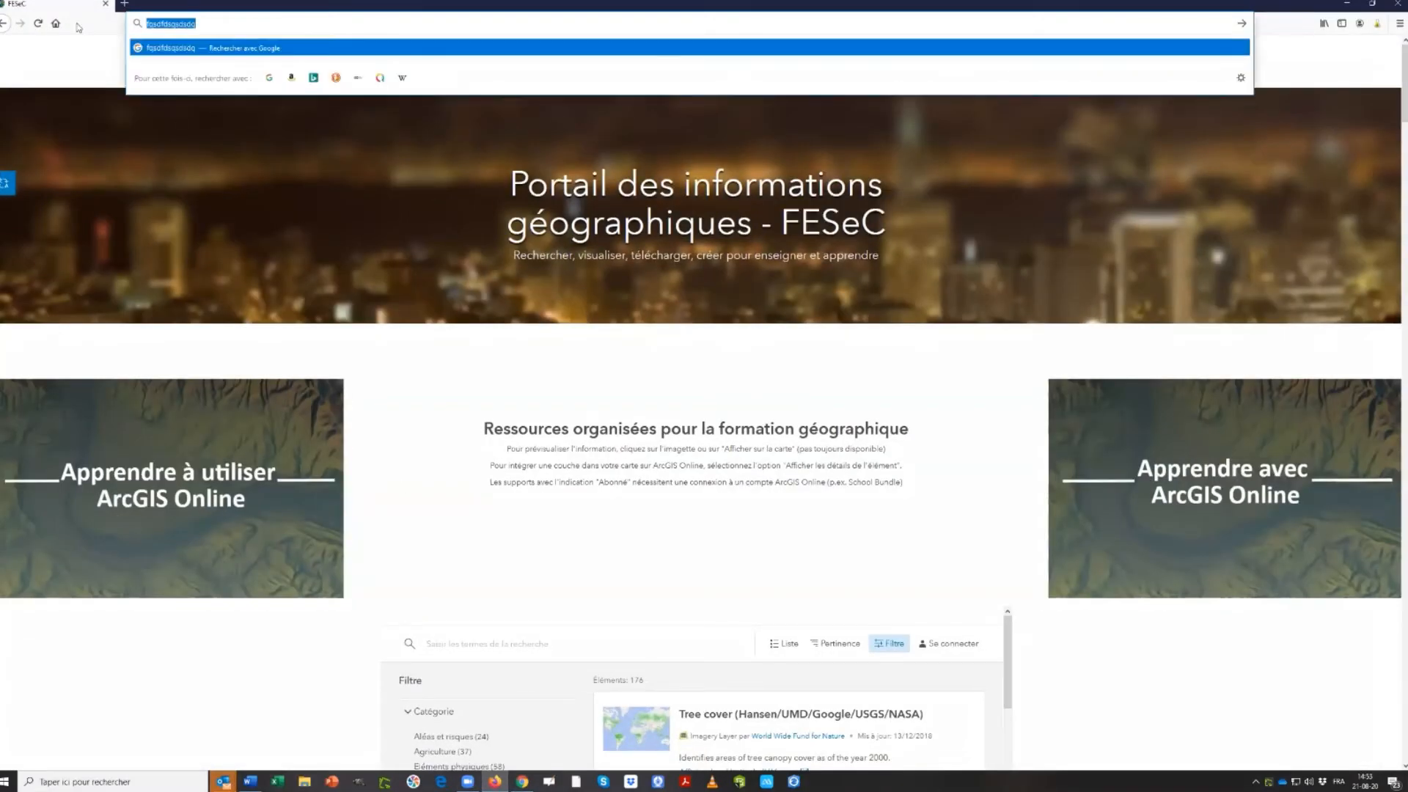
text(walonmap)
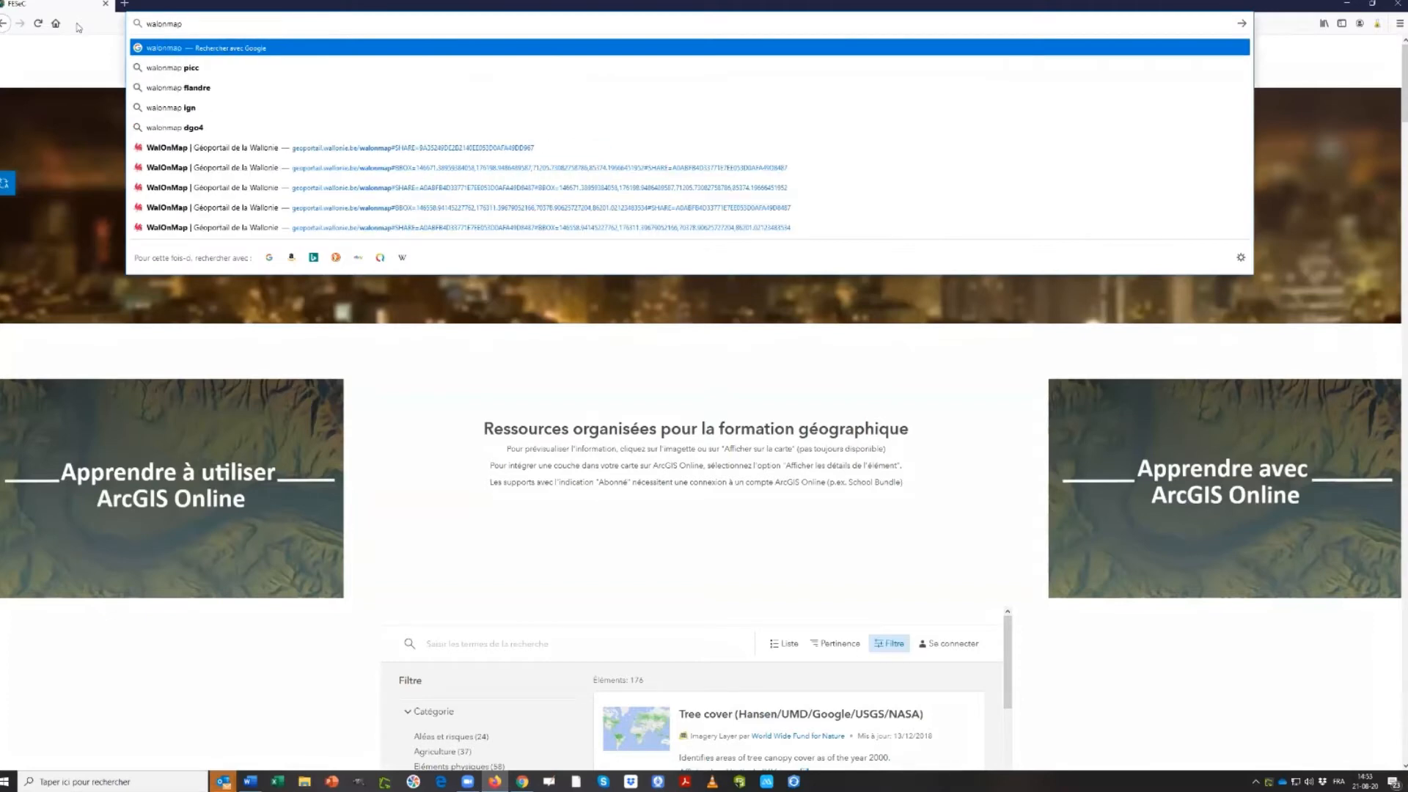
key(Return)
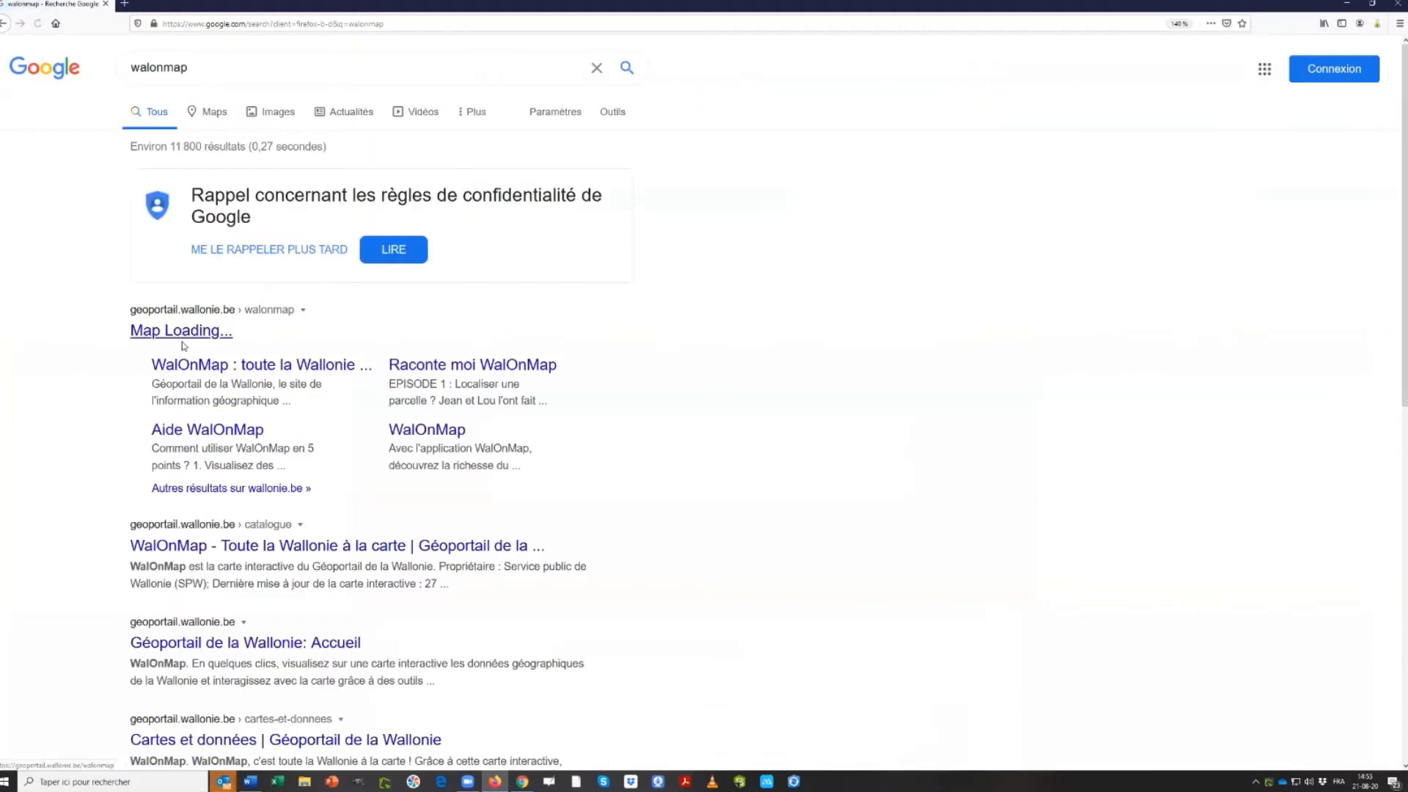
click(202, 371)
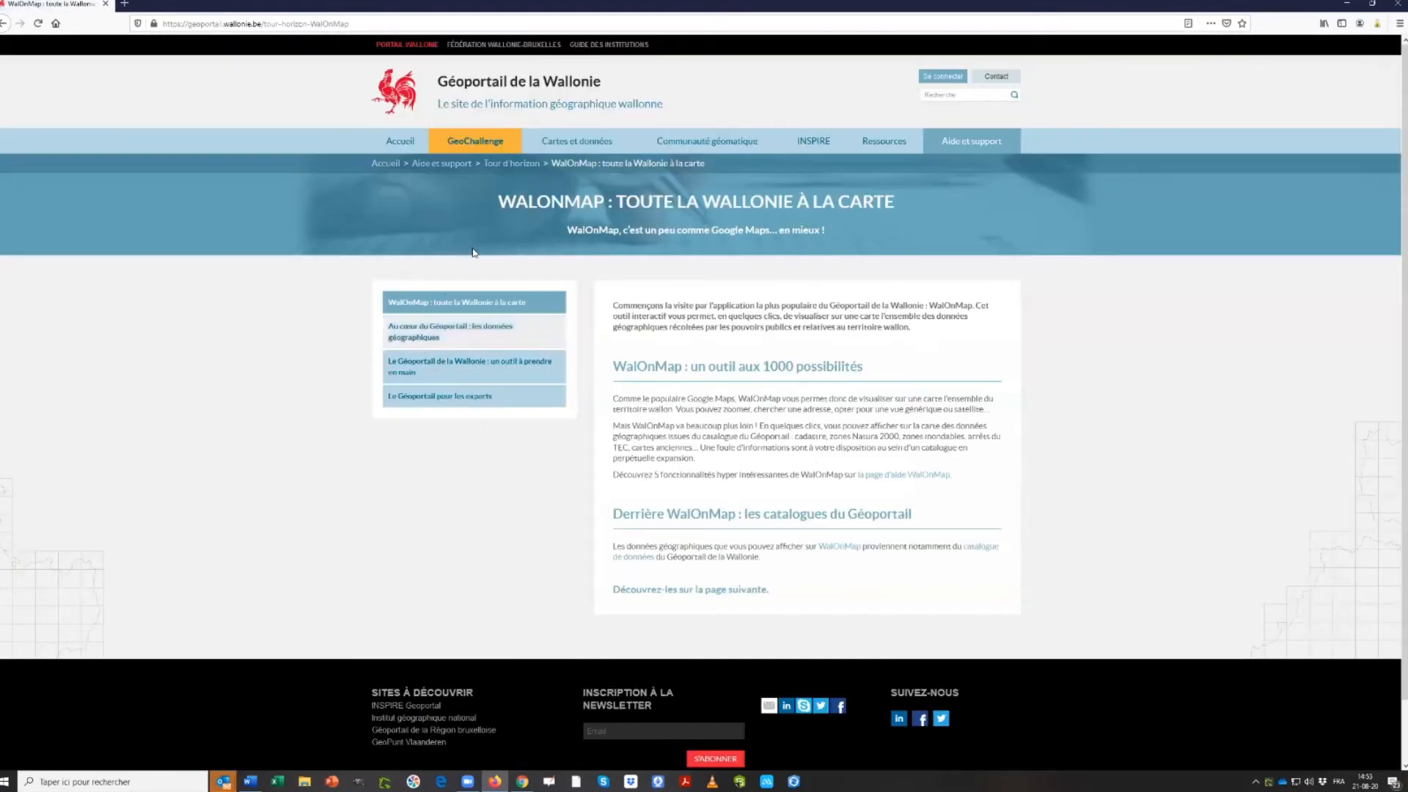
Open the WalOnMap viewer from the Géoportail's Cartes et données section and extend its map area
mouse_move(597, 129)
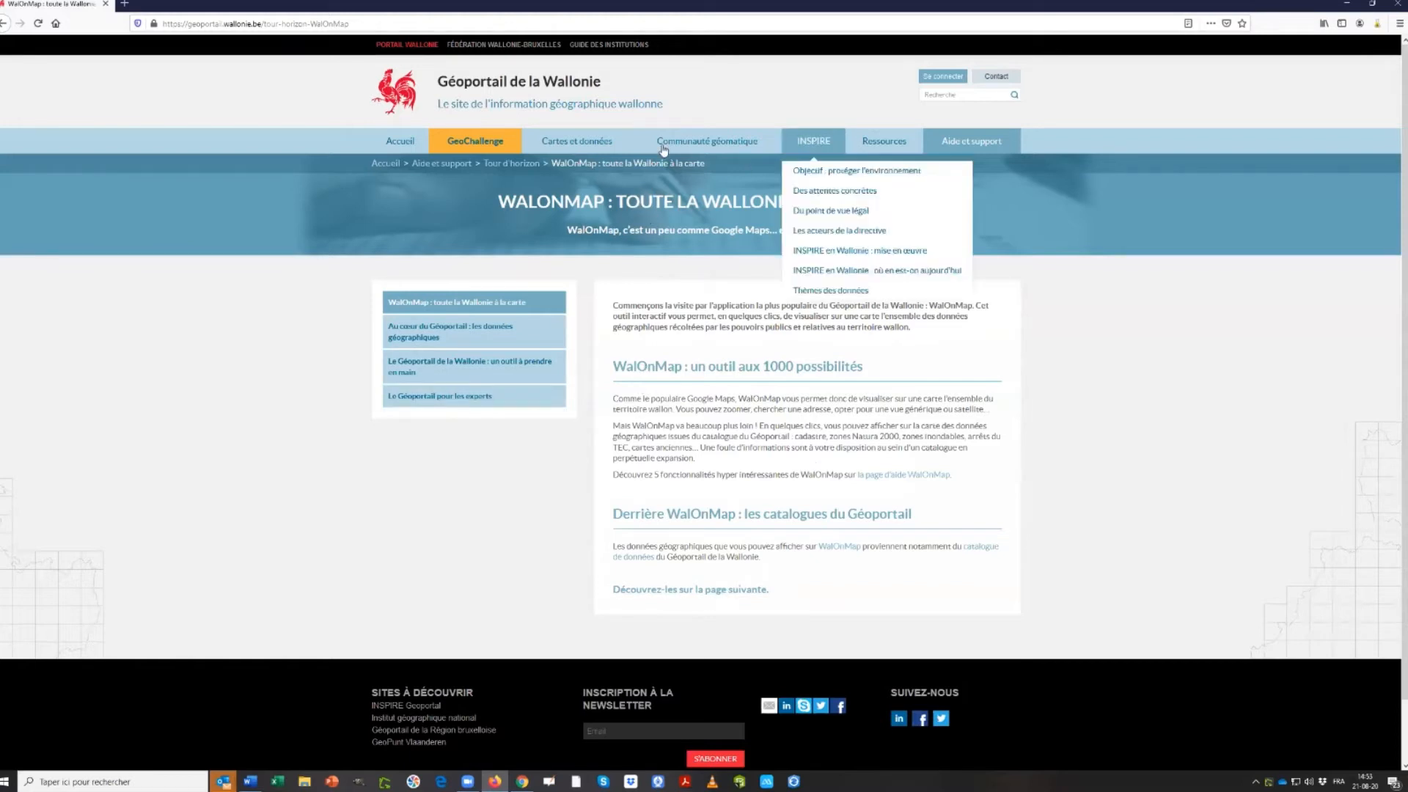
click(552, 170)
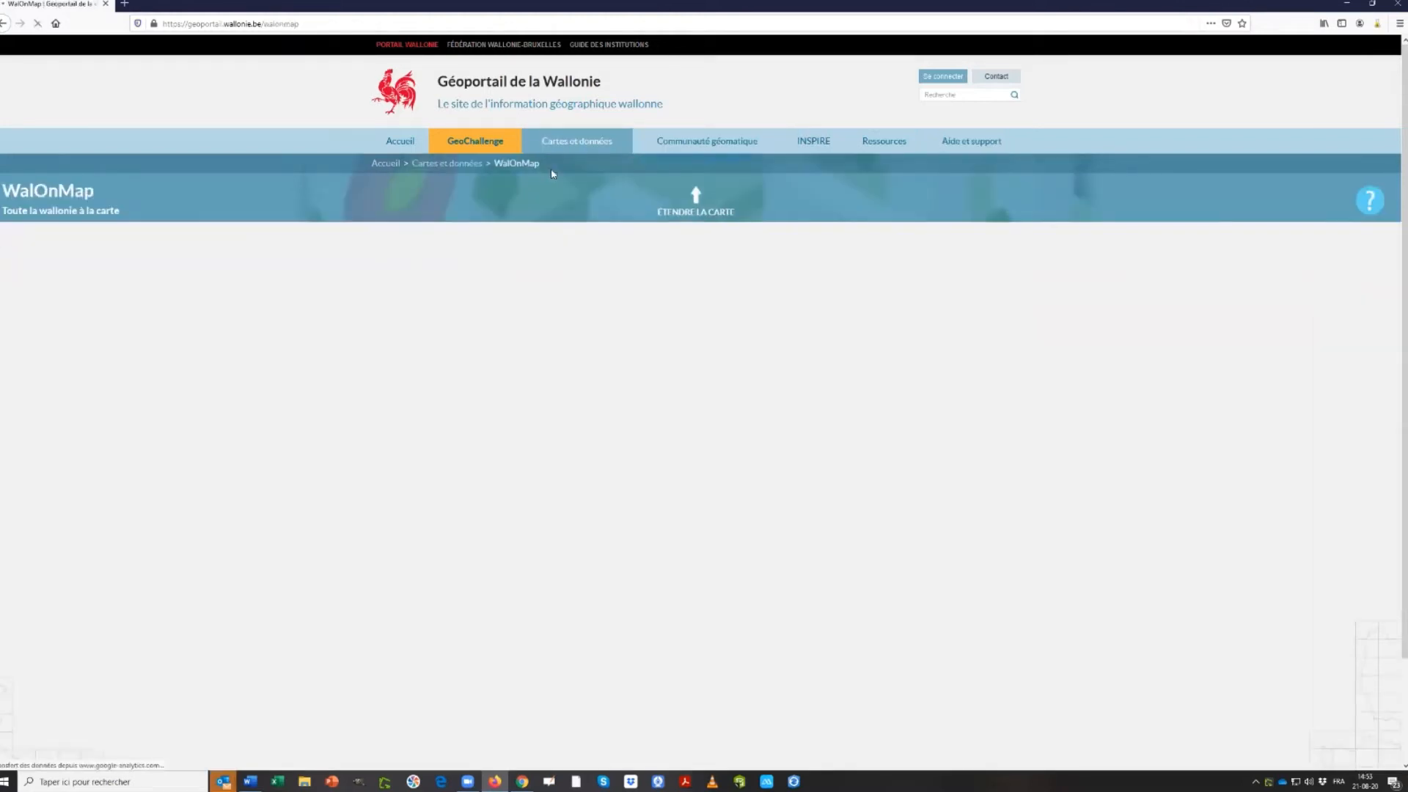
click(695, 203)
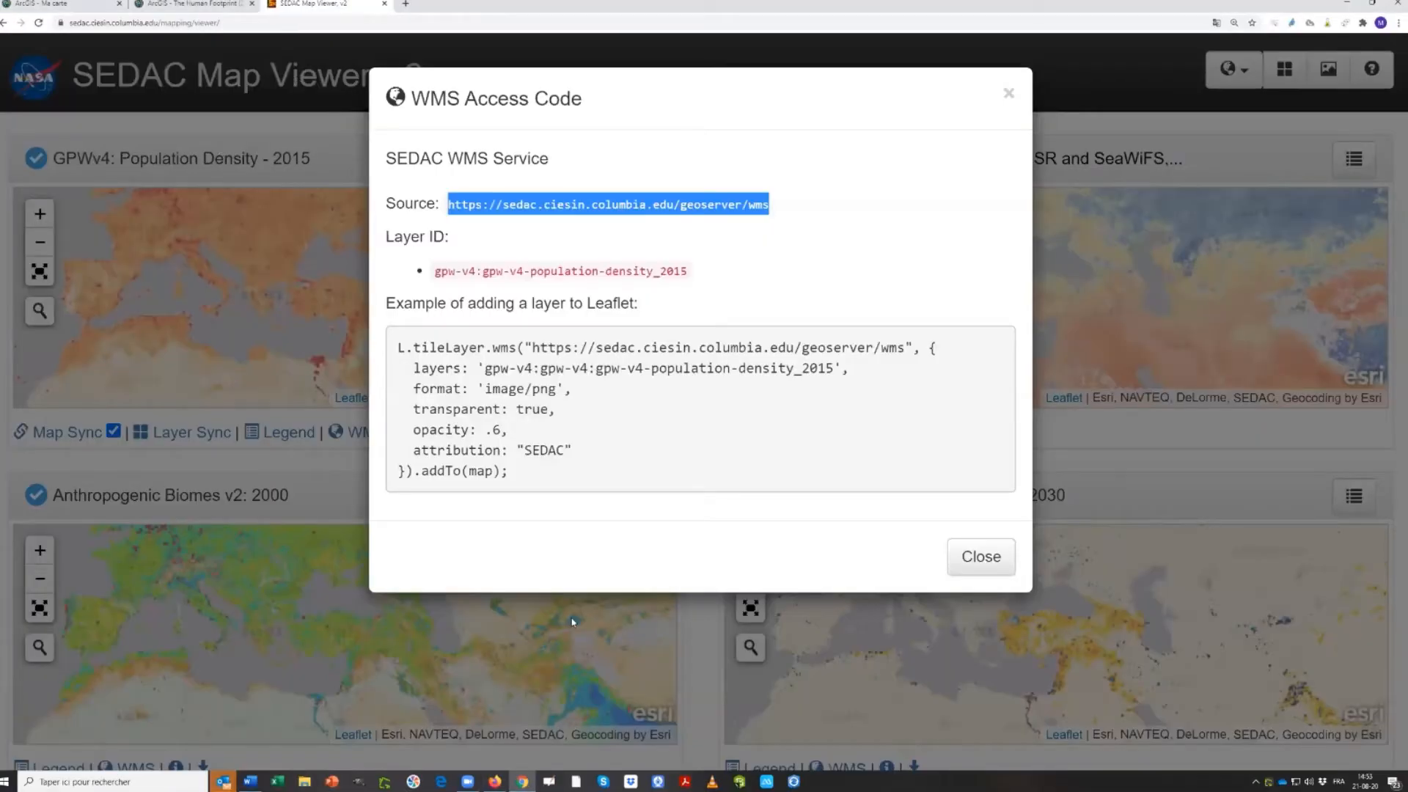
Switch to Chrome, close the WMS Access Code window of the SEDAC Map Viewer, and go back to the ArcGIS map
click(983, 561)
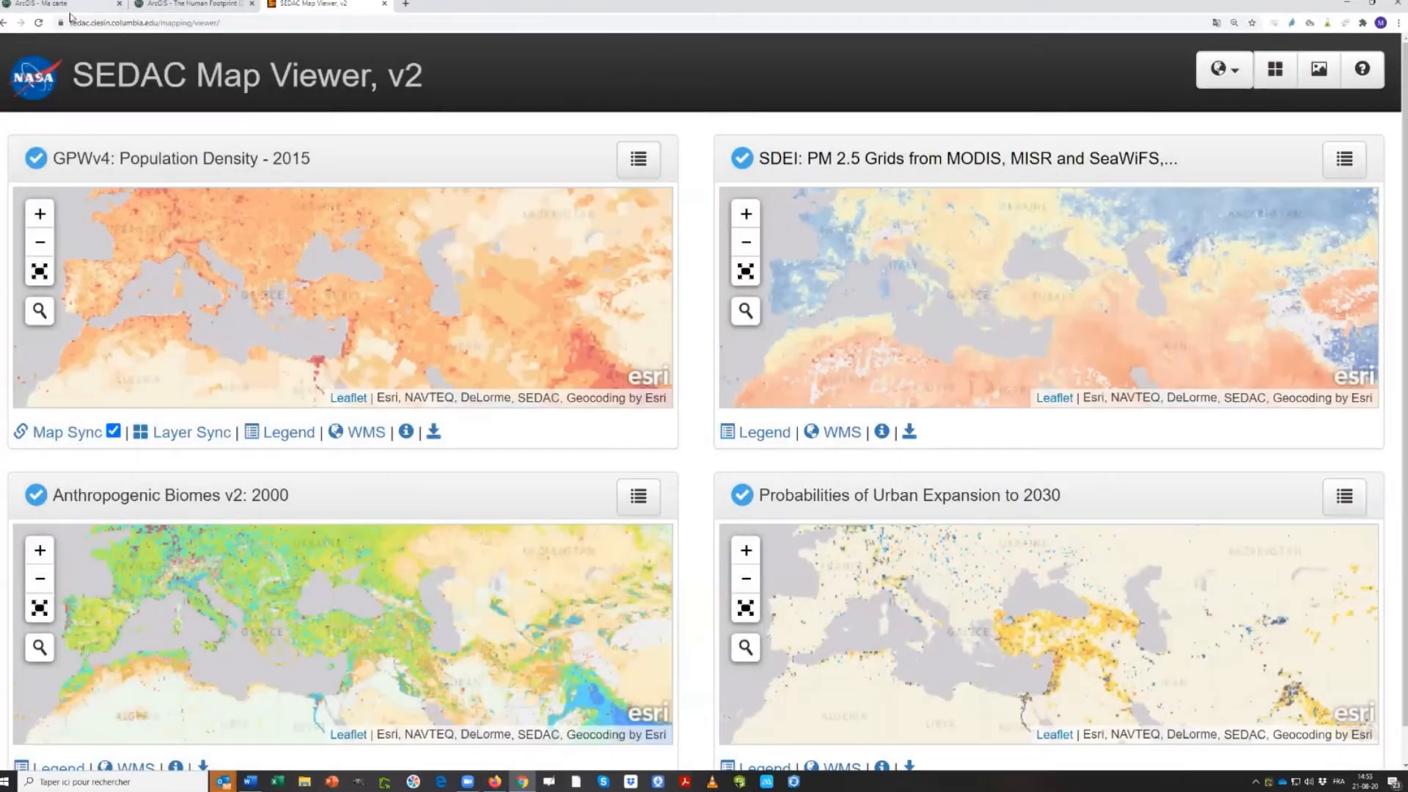
click(53, 3)
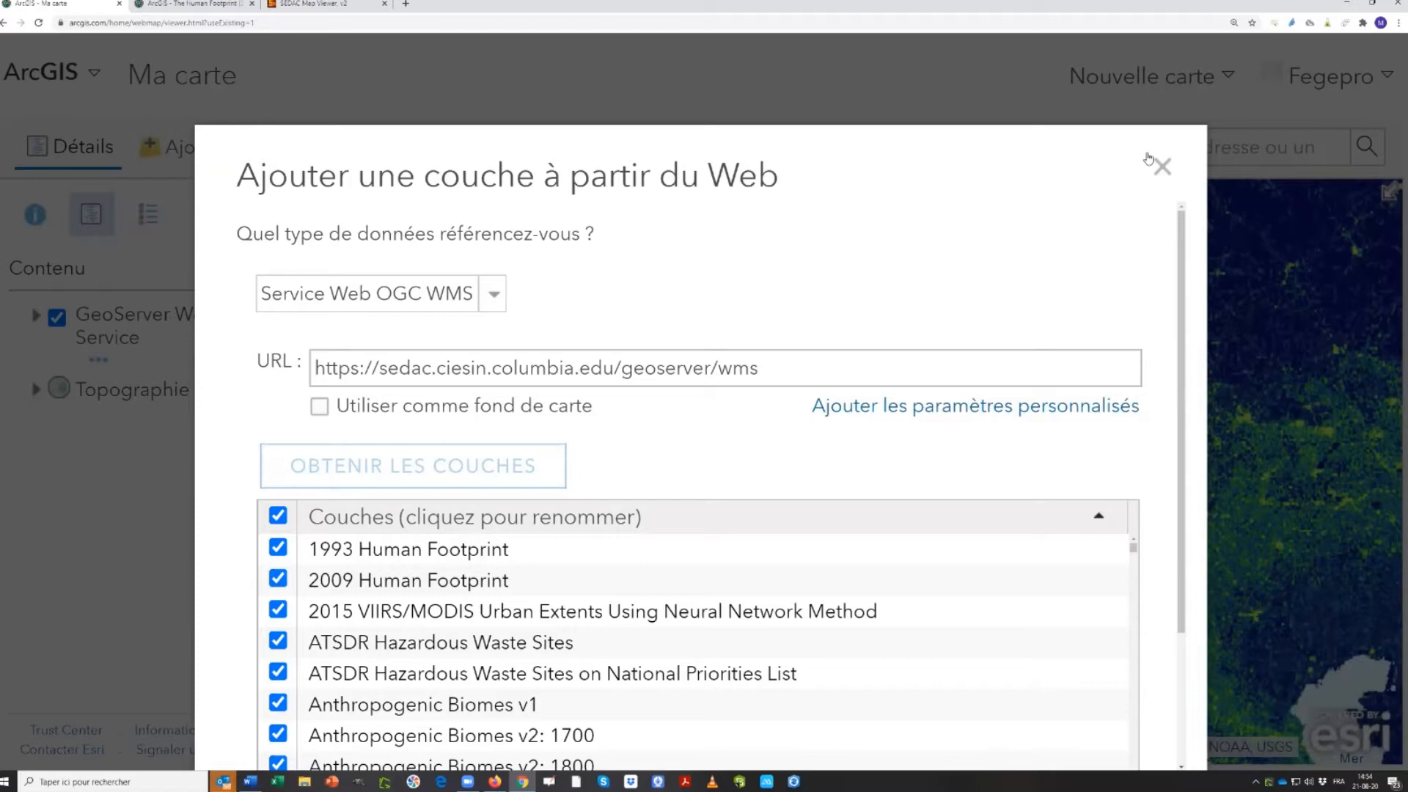
Reopen the Map Viewer from the SEDAC home page and copy the WMS source URL of GPWv4: Population Density - 2015
click(308, 6)
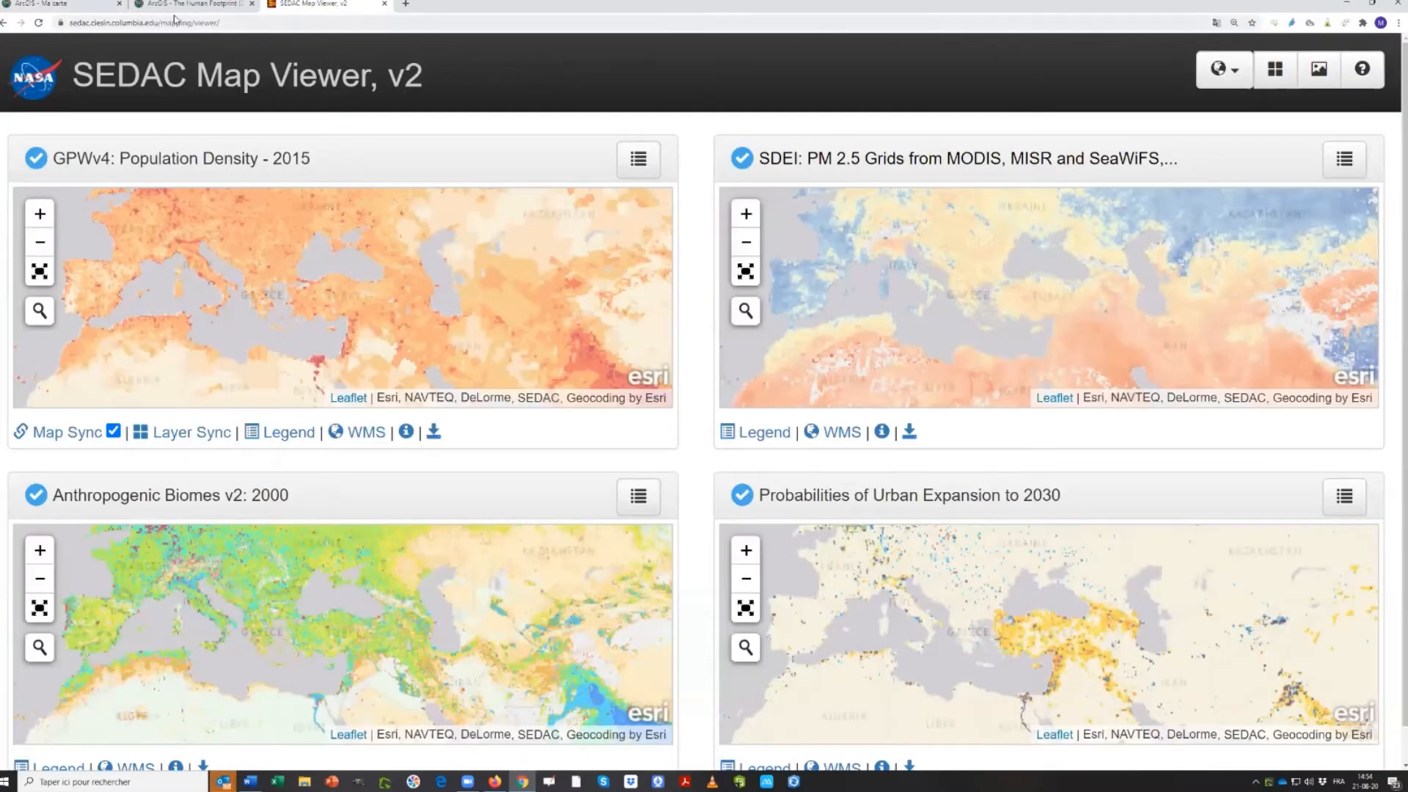
click(4, 22)
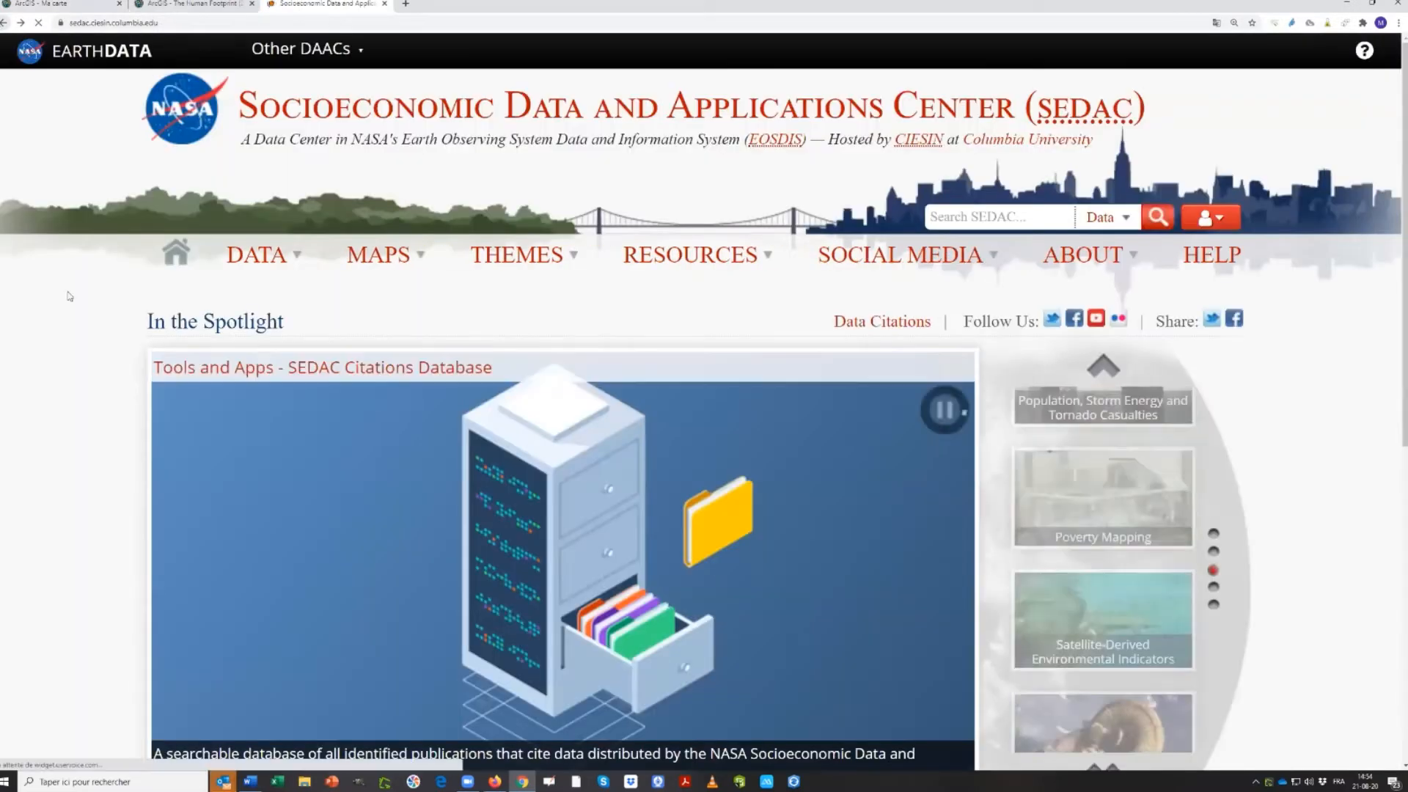
mouse_move(403, 263)
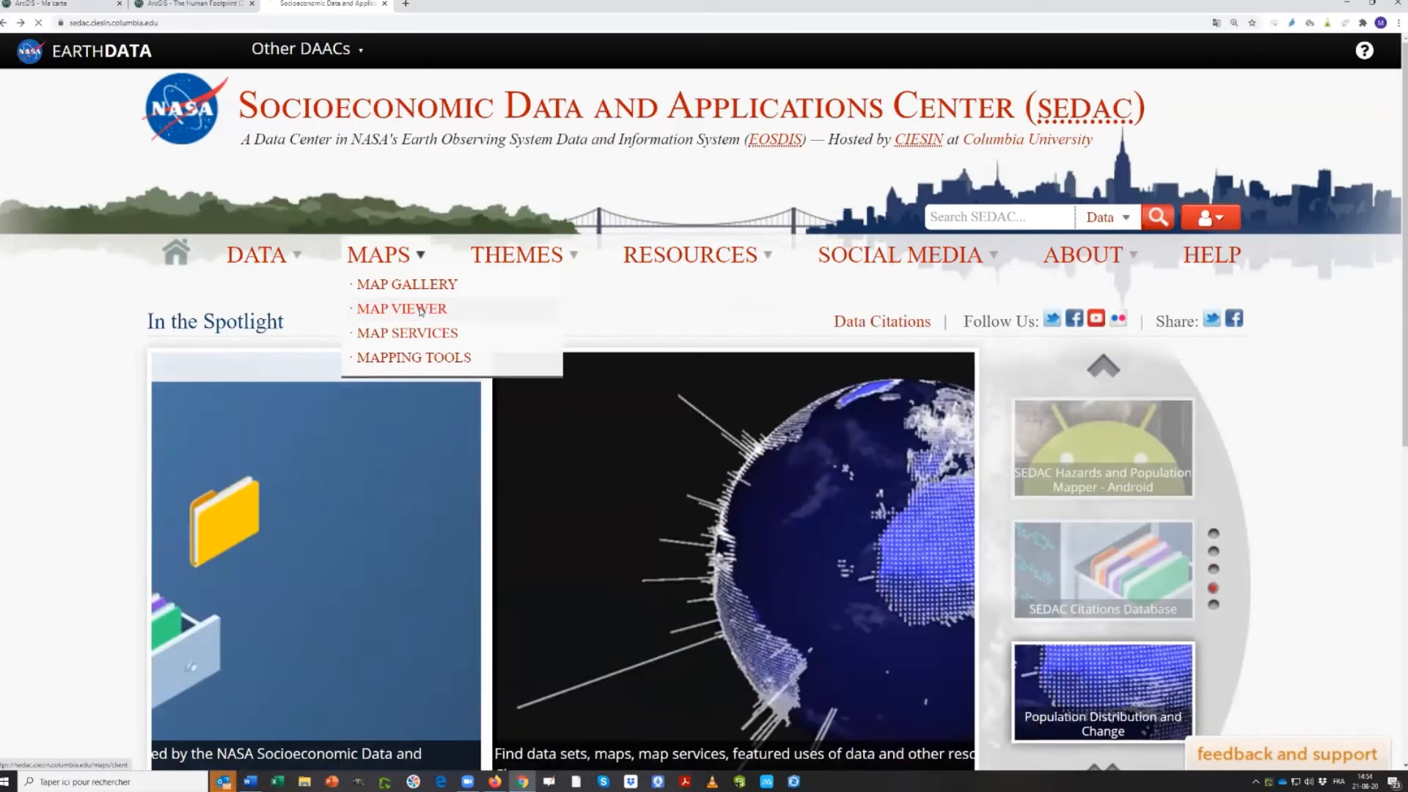
click(420, 311)
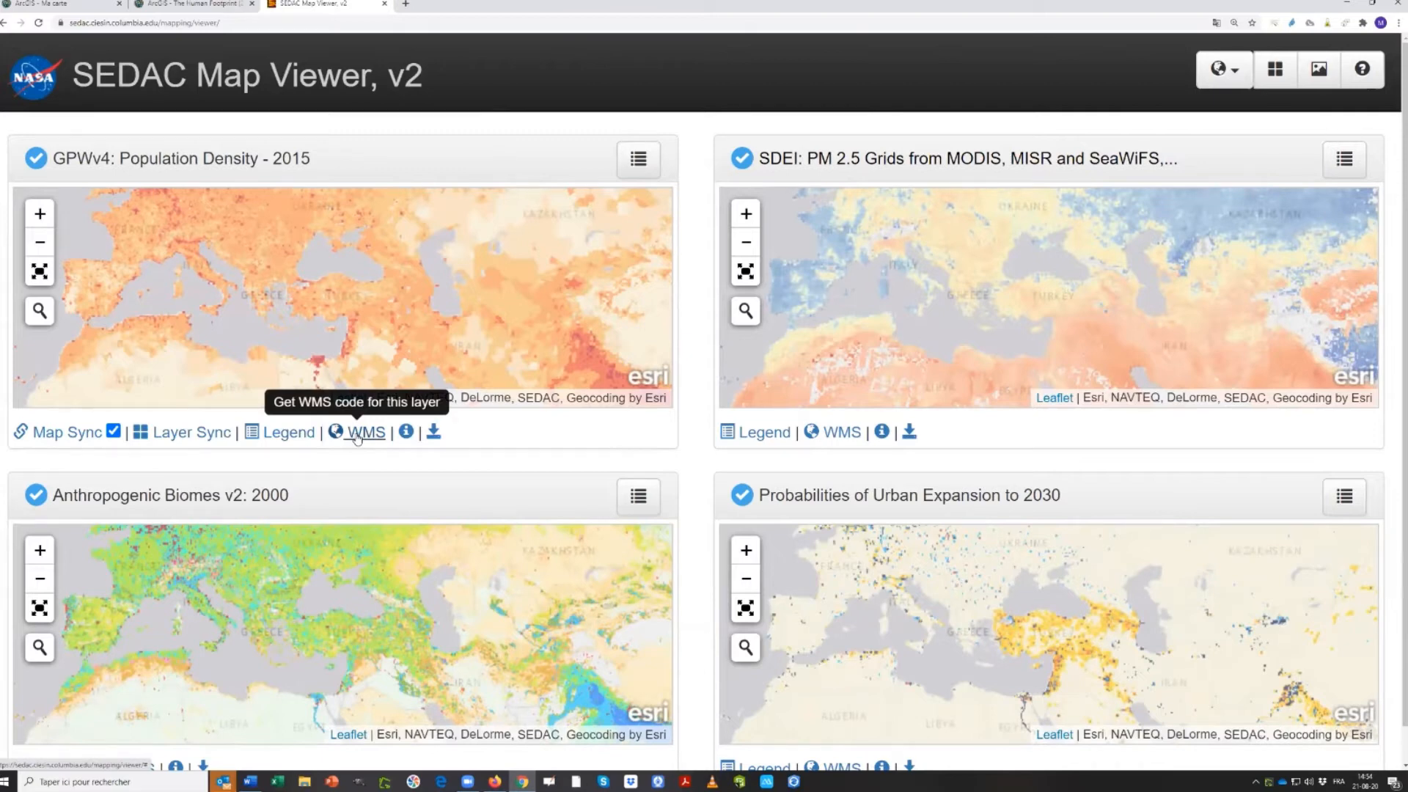
click(357, 433)
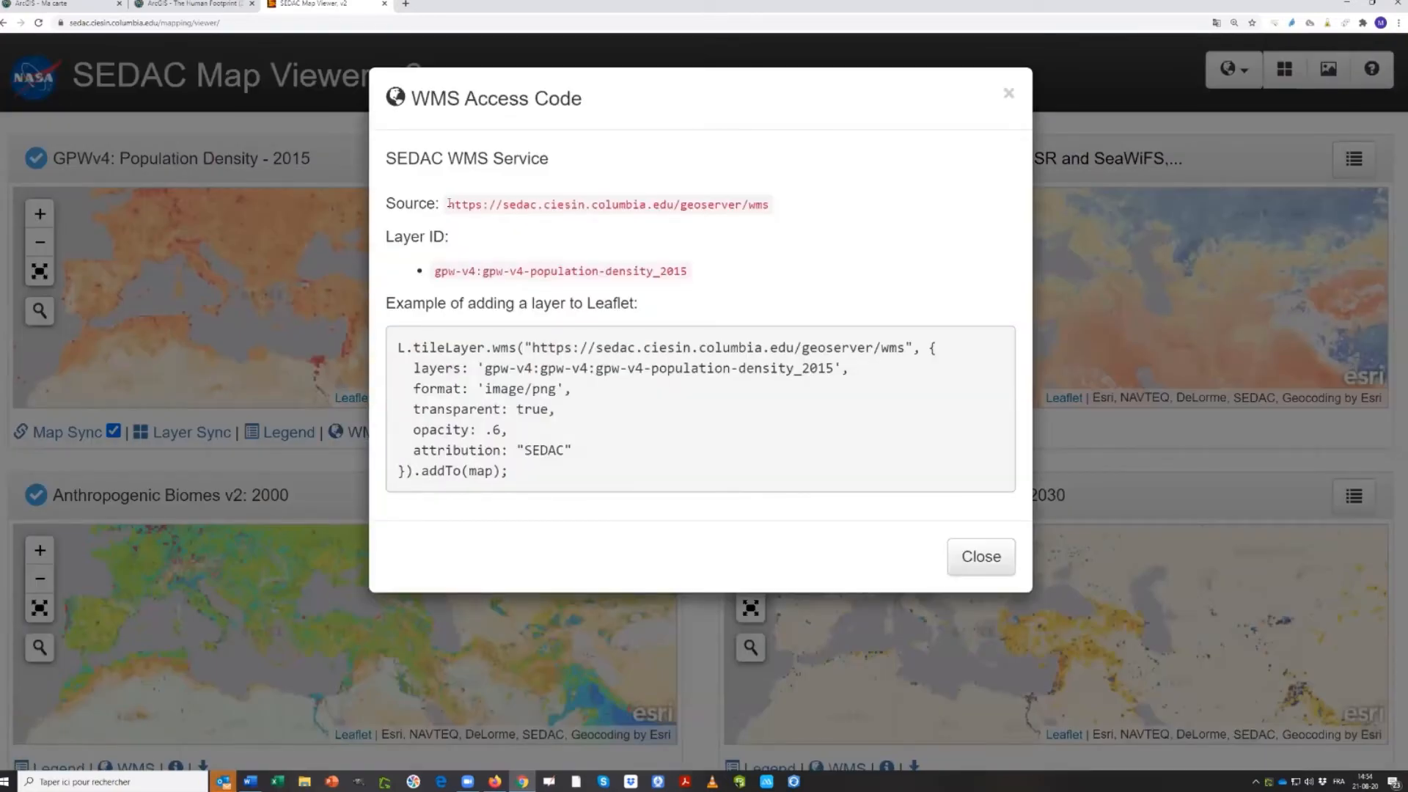
drag(449, 205, 770, 206)
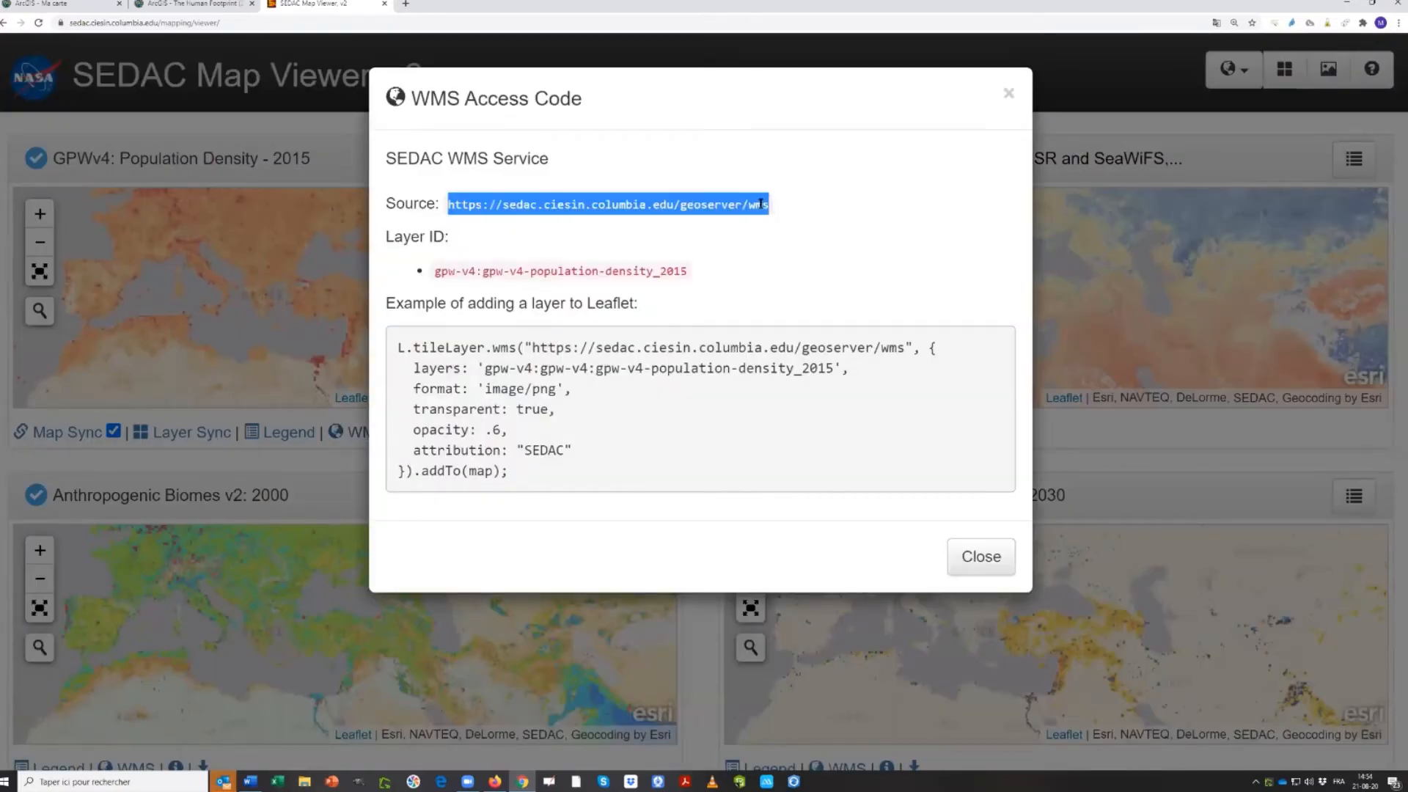
Return to the ArcGIS web layer dialog, select its SEDAC URL, and deselect all the retrieved layers
click(44, 3)
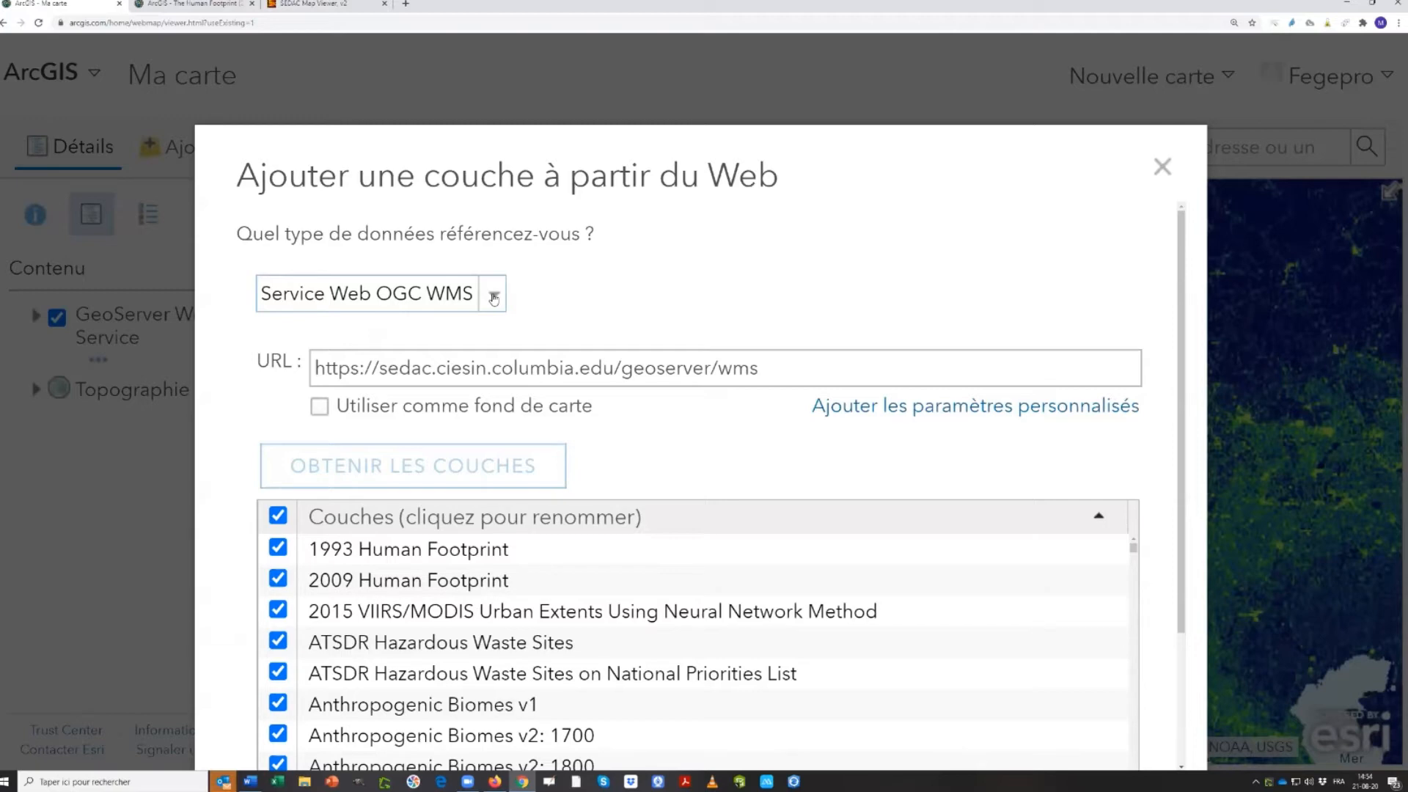
triple_click(489, 369)
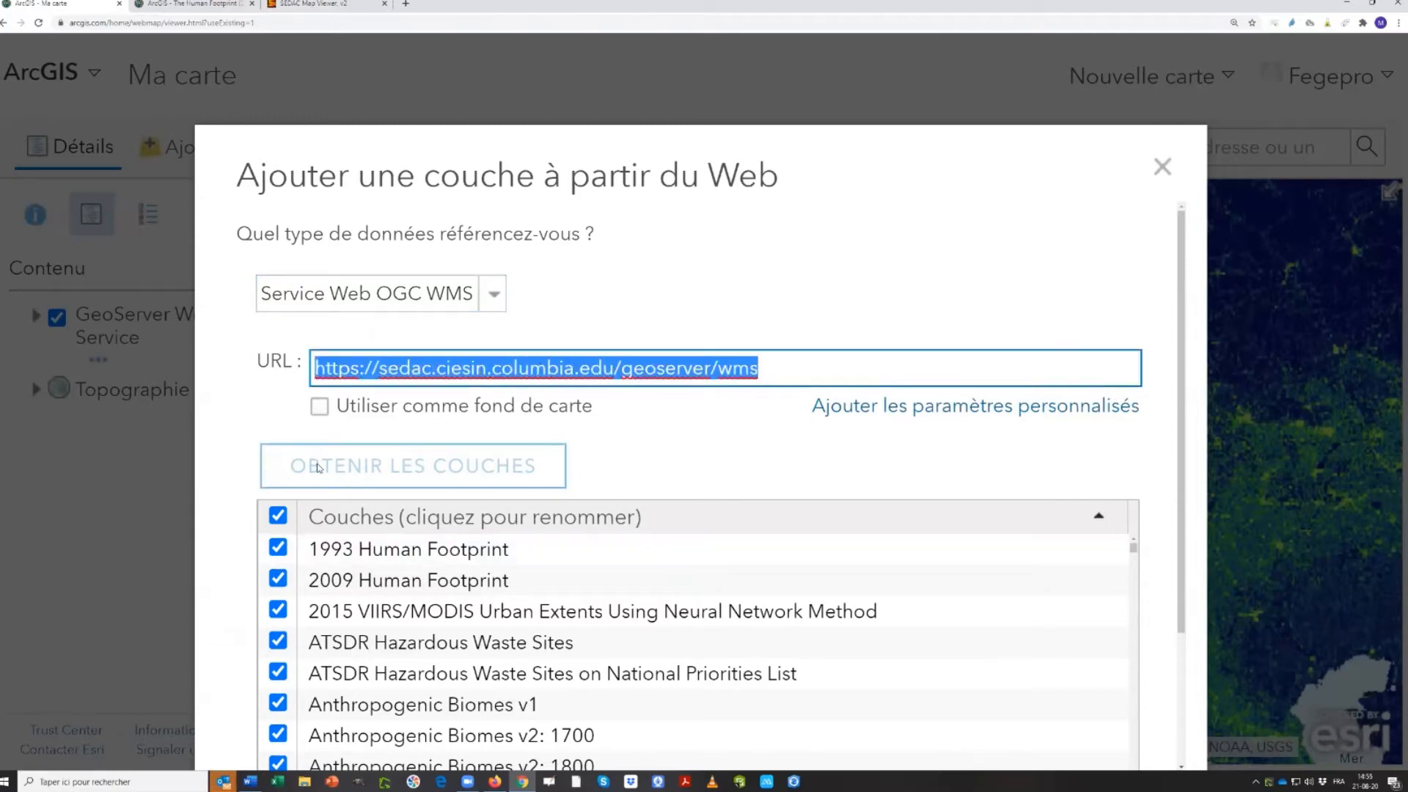
scroll(373, 540, down, 3)
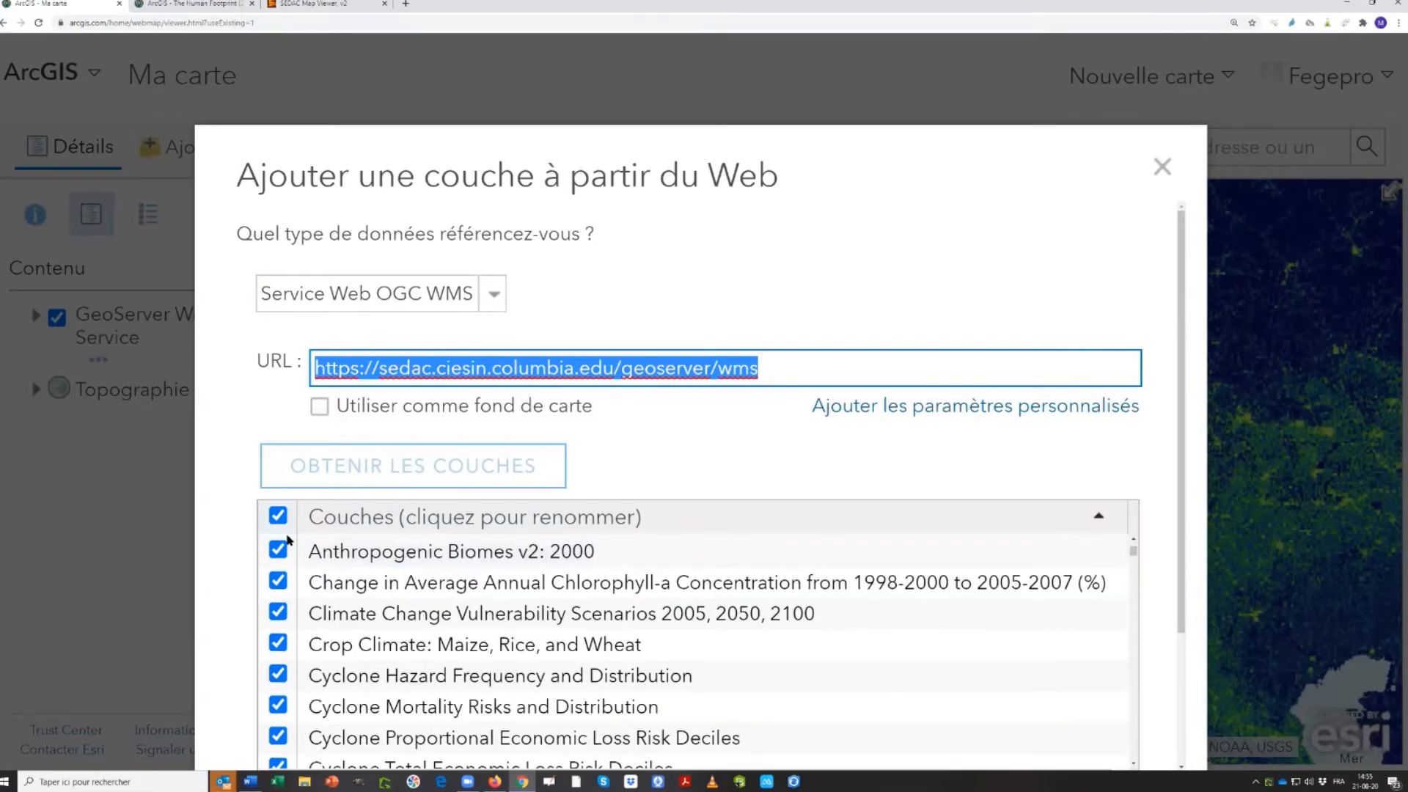
click(277, 516)
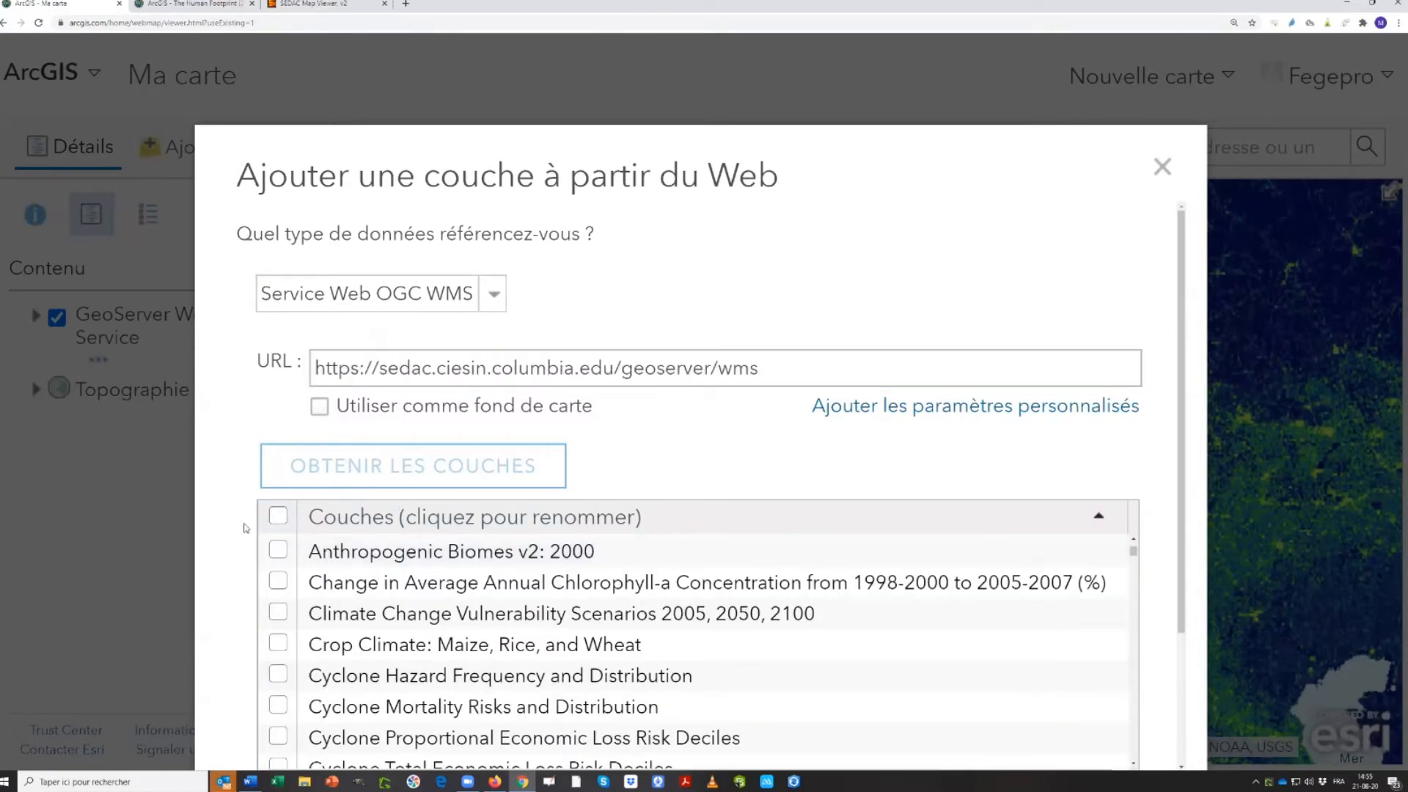
Examine the SEDAC layer list down to the GPWv4 2010 female population layers, and cancel adding the web layer
scroll(246, 527, down, 3)
scroll(543, 499, down, 10)
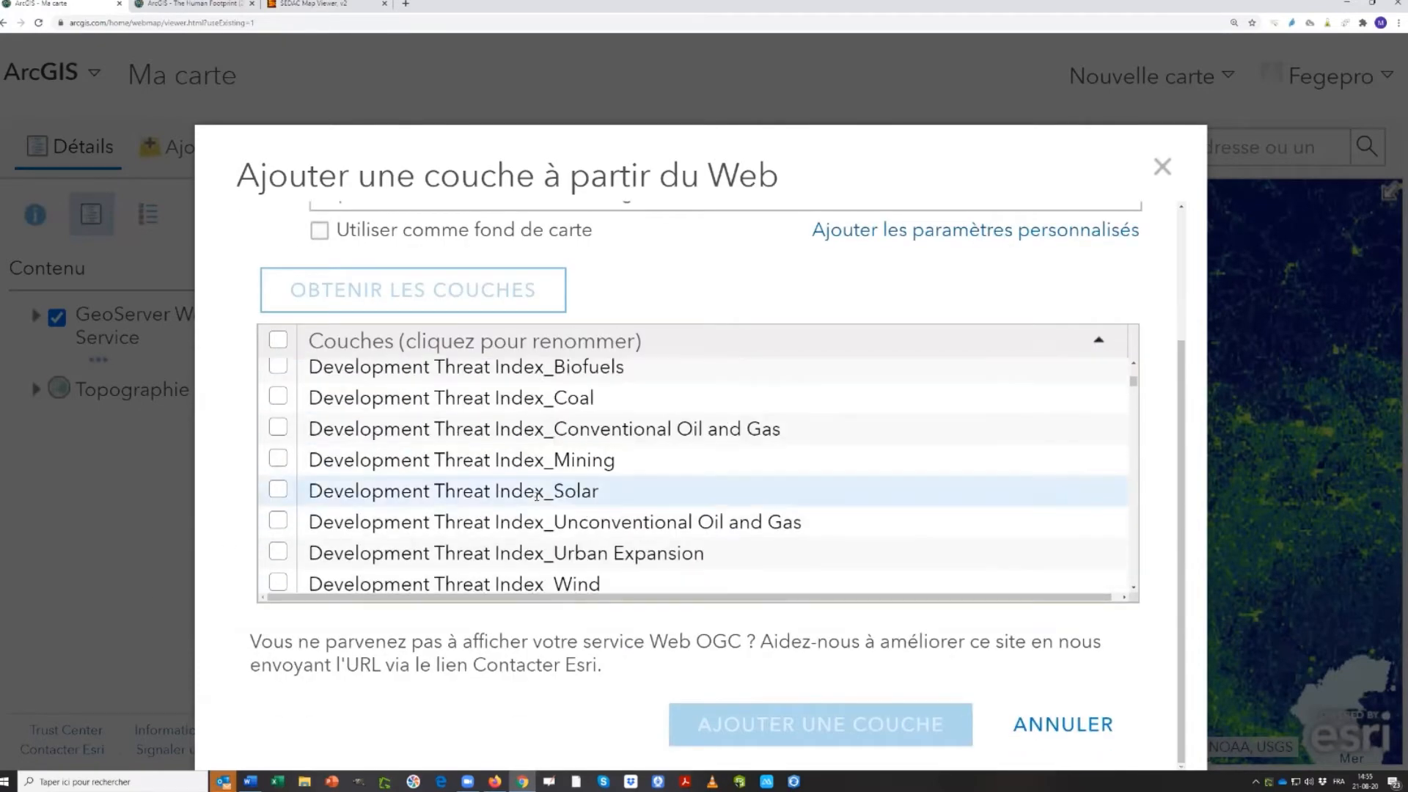
scroll(539, 502, down, 12)
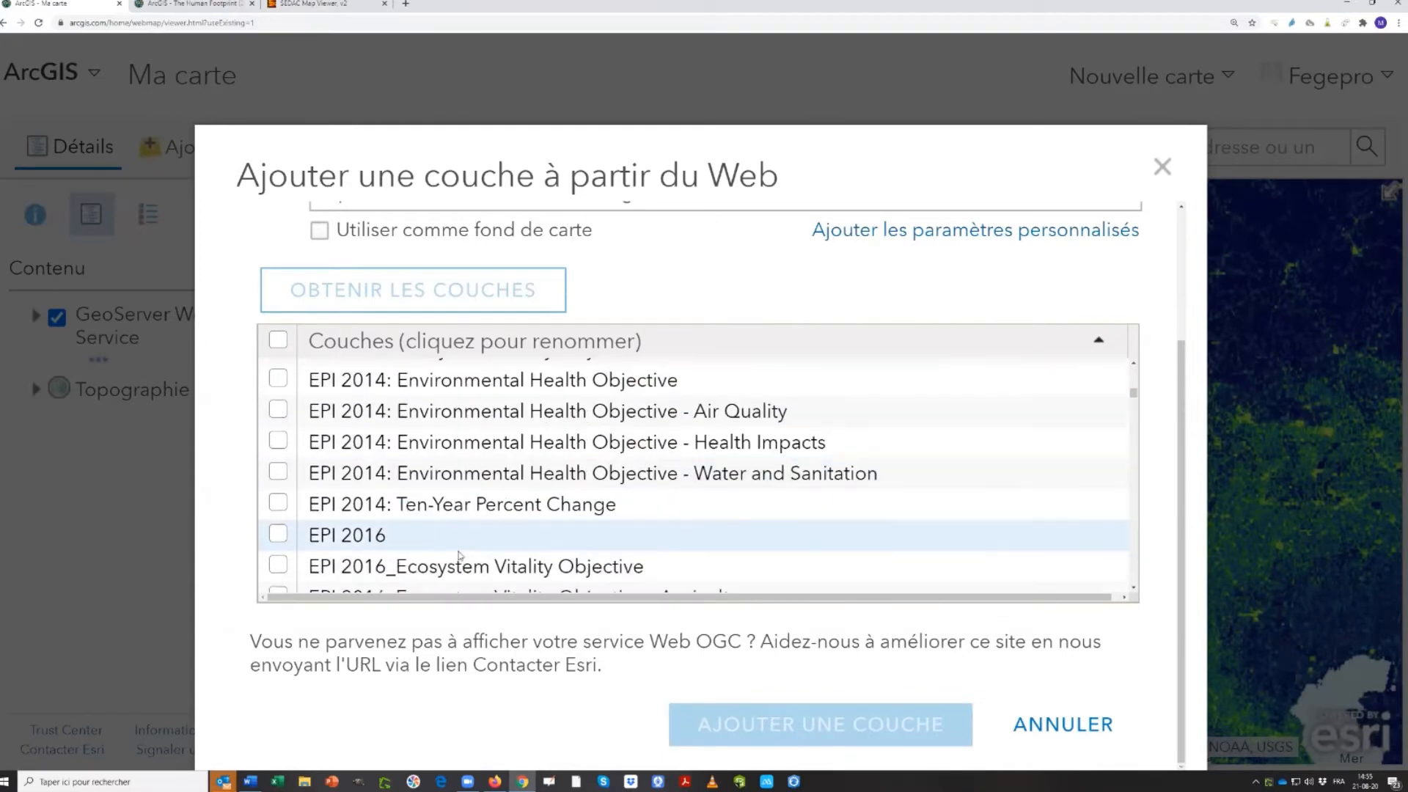
scroll(453, 552, down, 10)
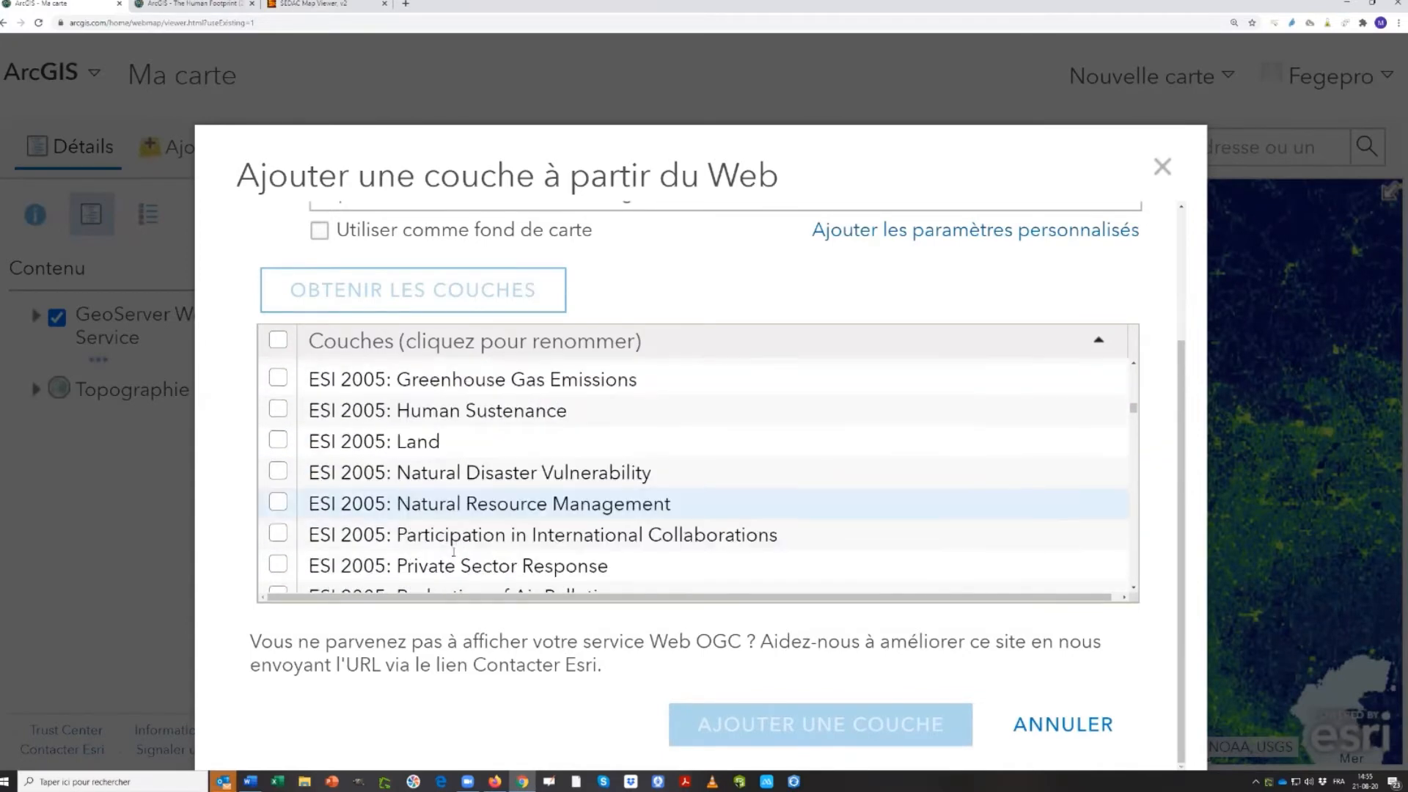
scroll(368, 495, down, 8)
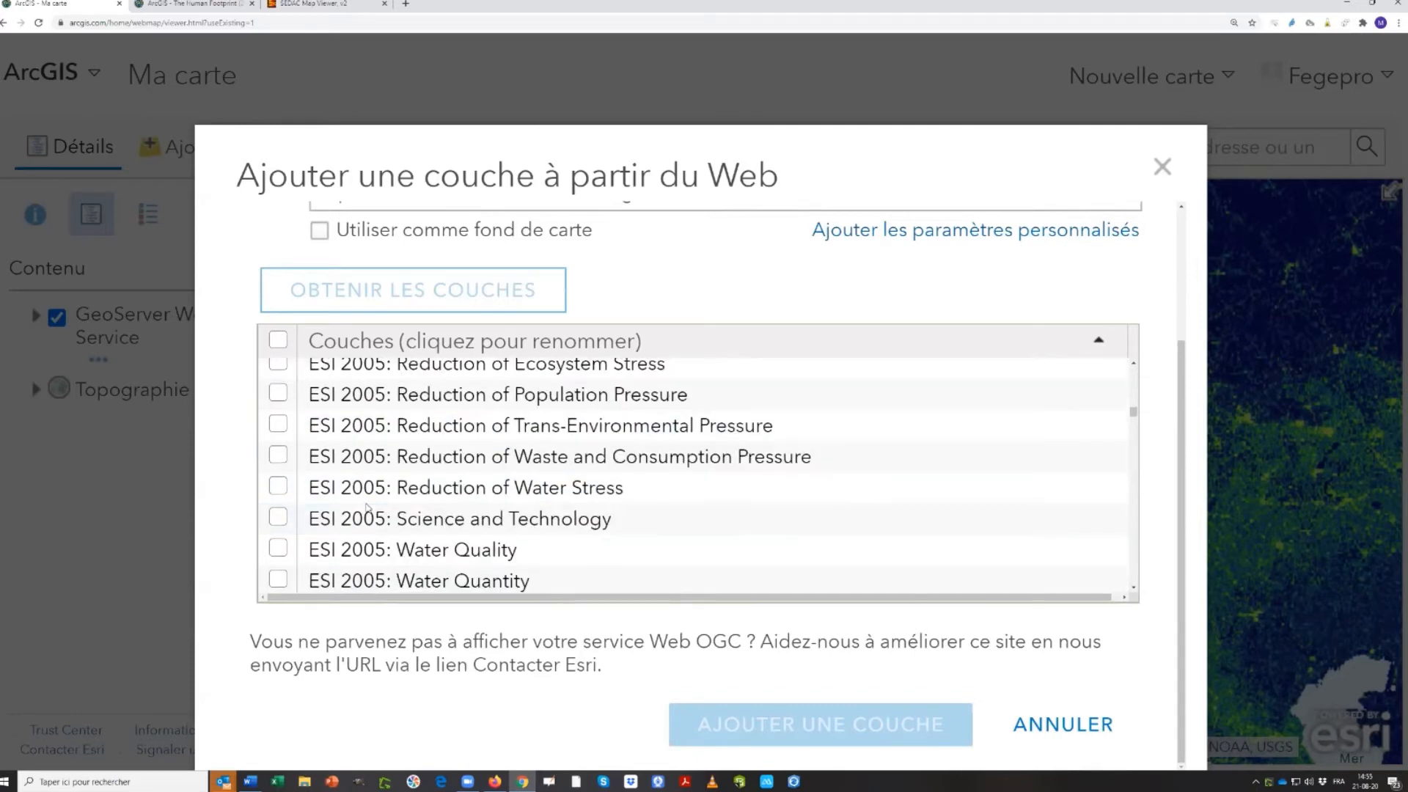
scroll(368, 506, down, 4)
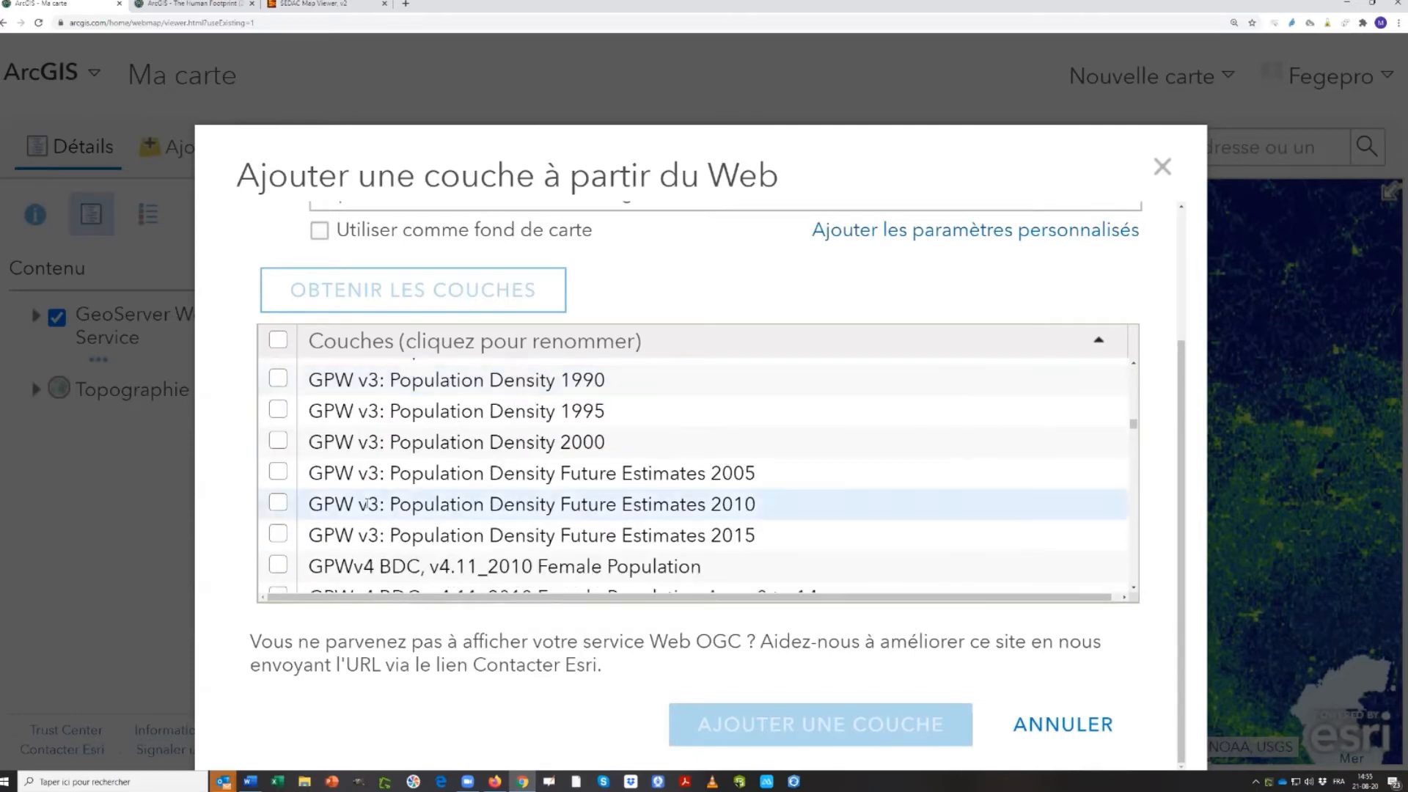
scroll(367, 505, down, 5)
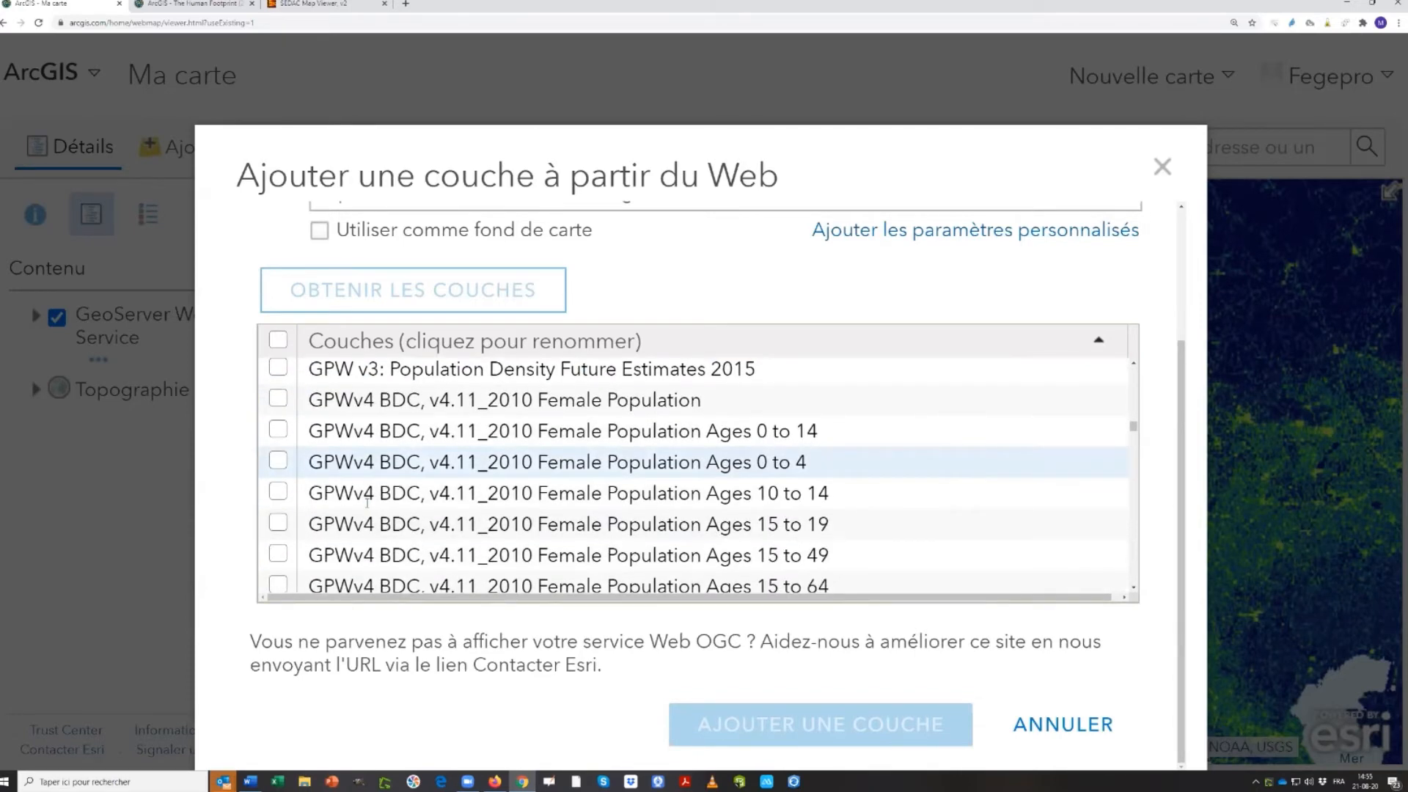
scroll(367, 502, down, 5)
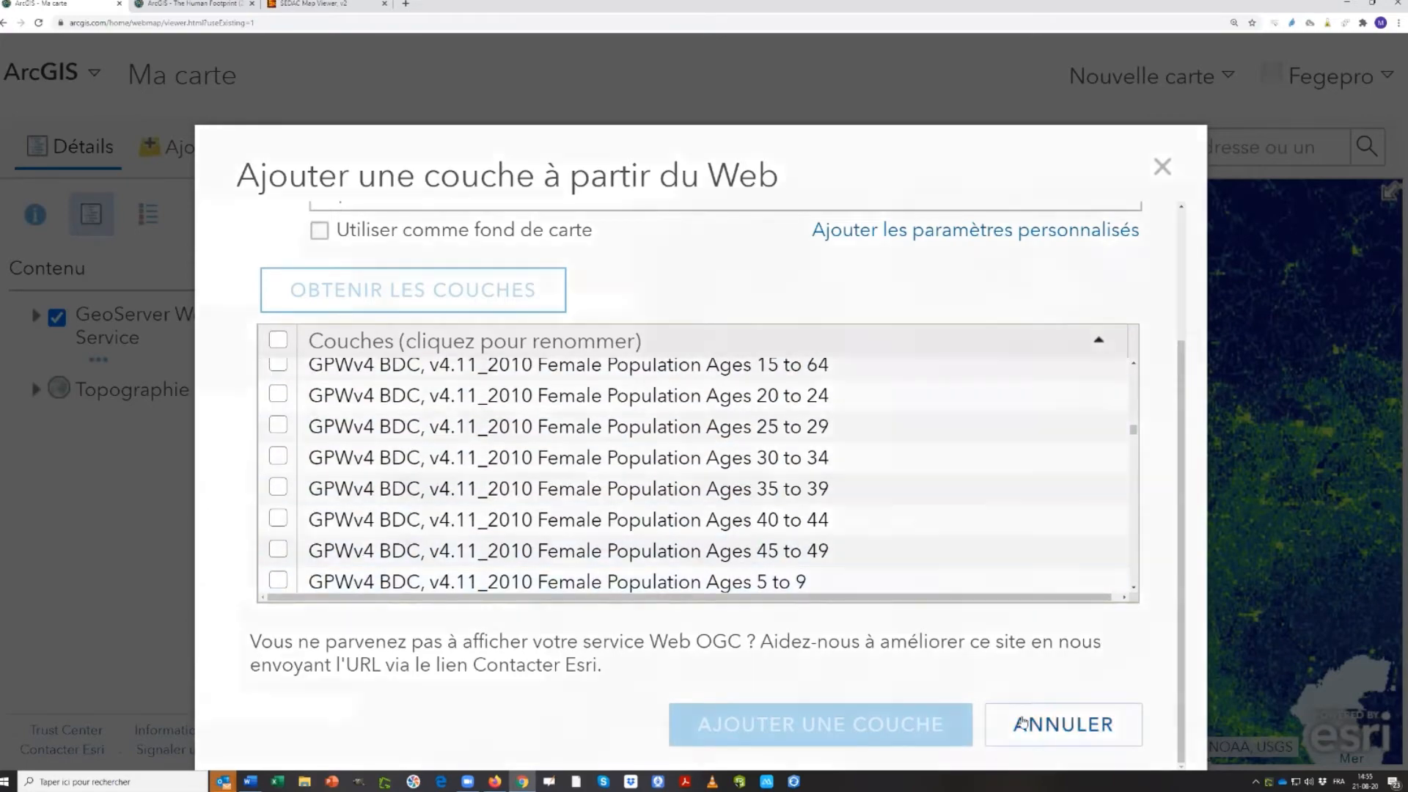
click(1063, 724)
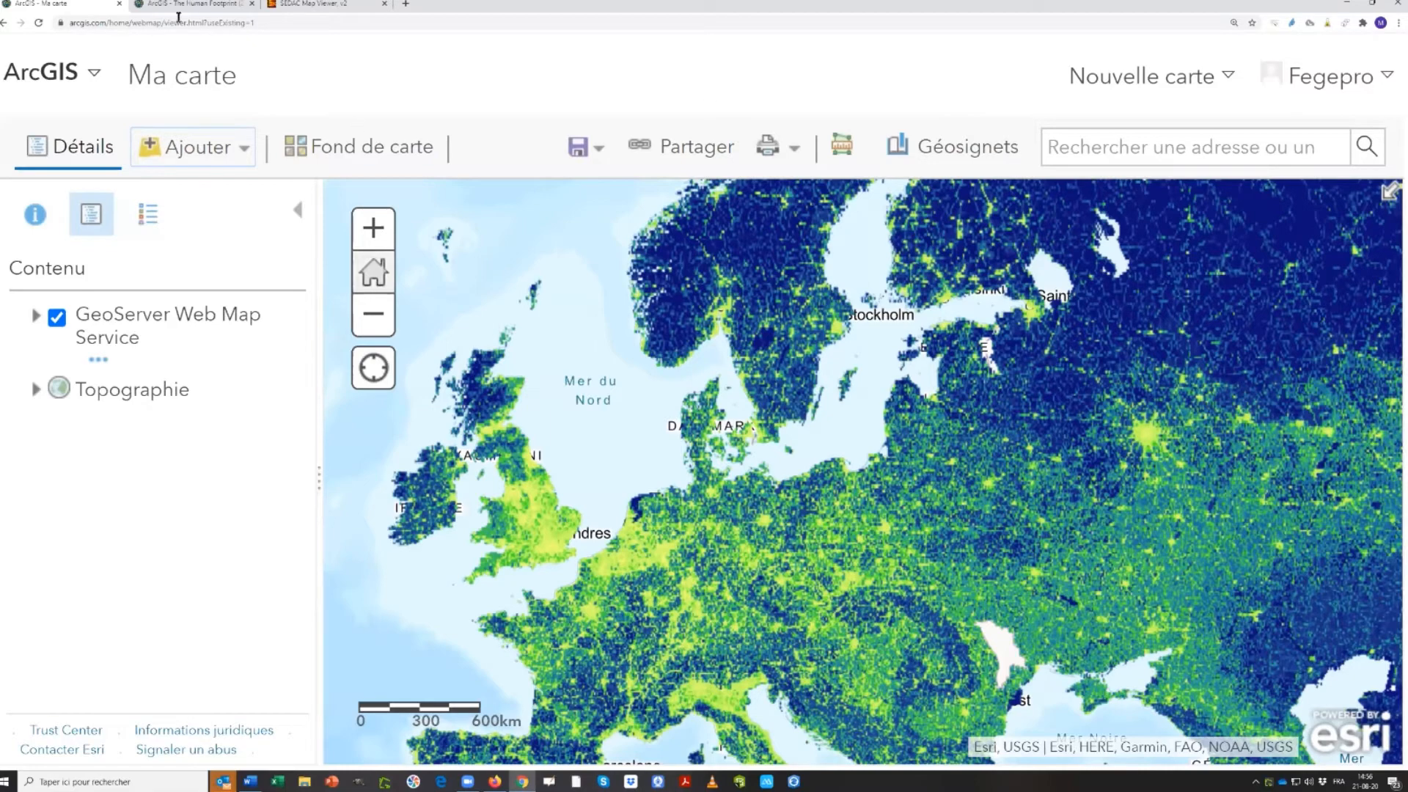
click(203, 156)
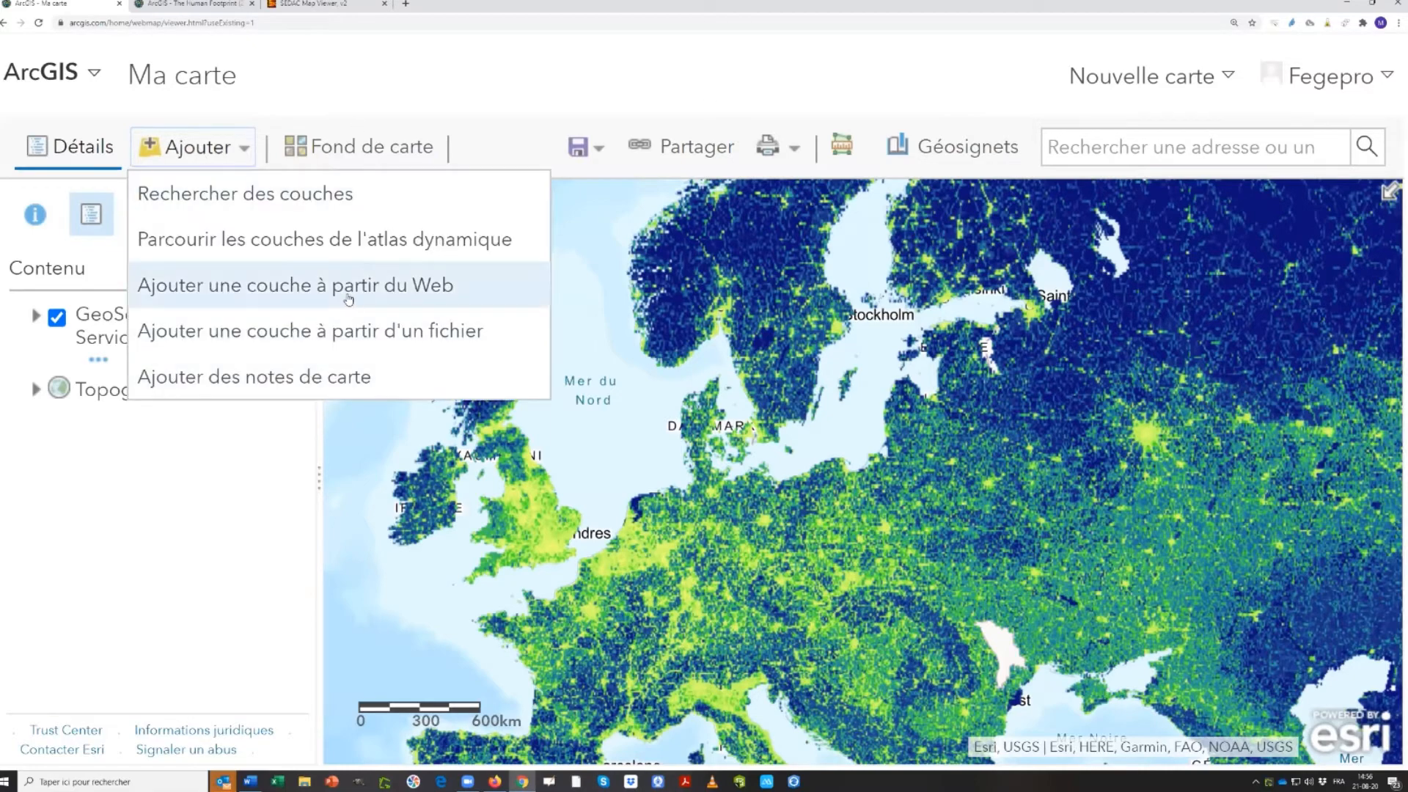
click(368, 308)
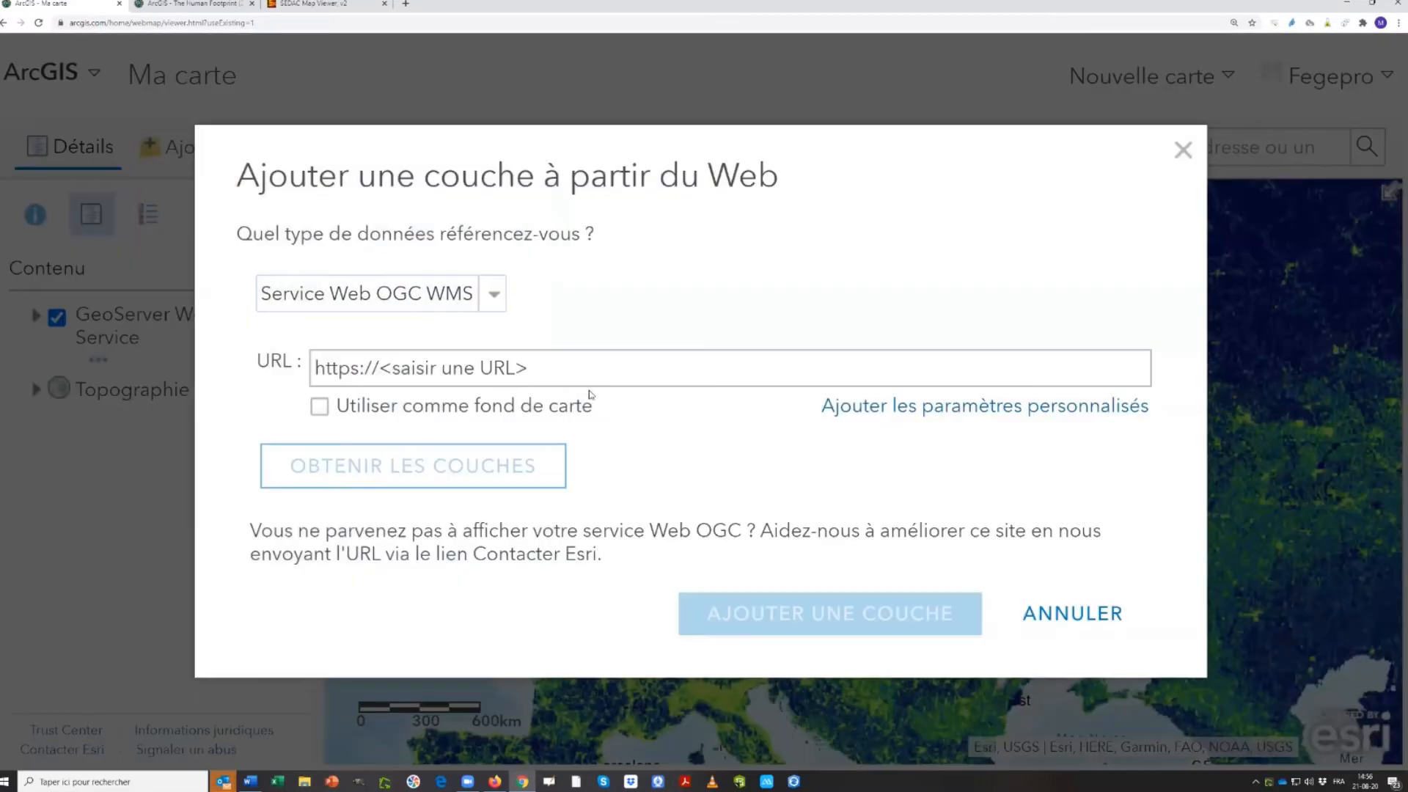
click(525, 363)
text(https://sedac.ciesin.columbia.edu/geoserver/wms)
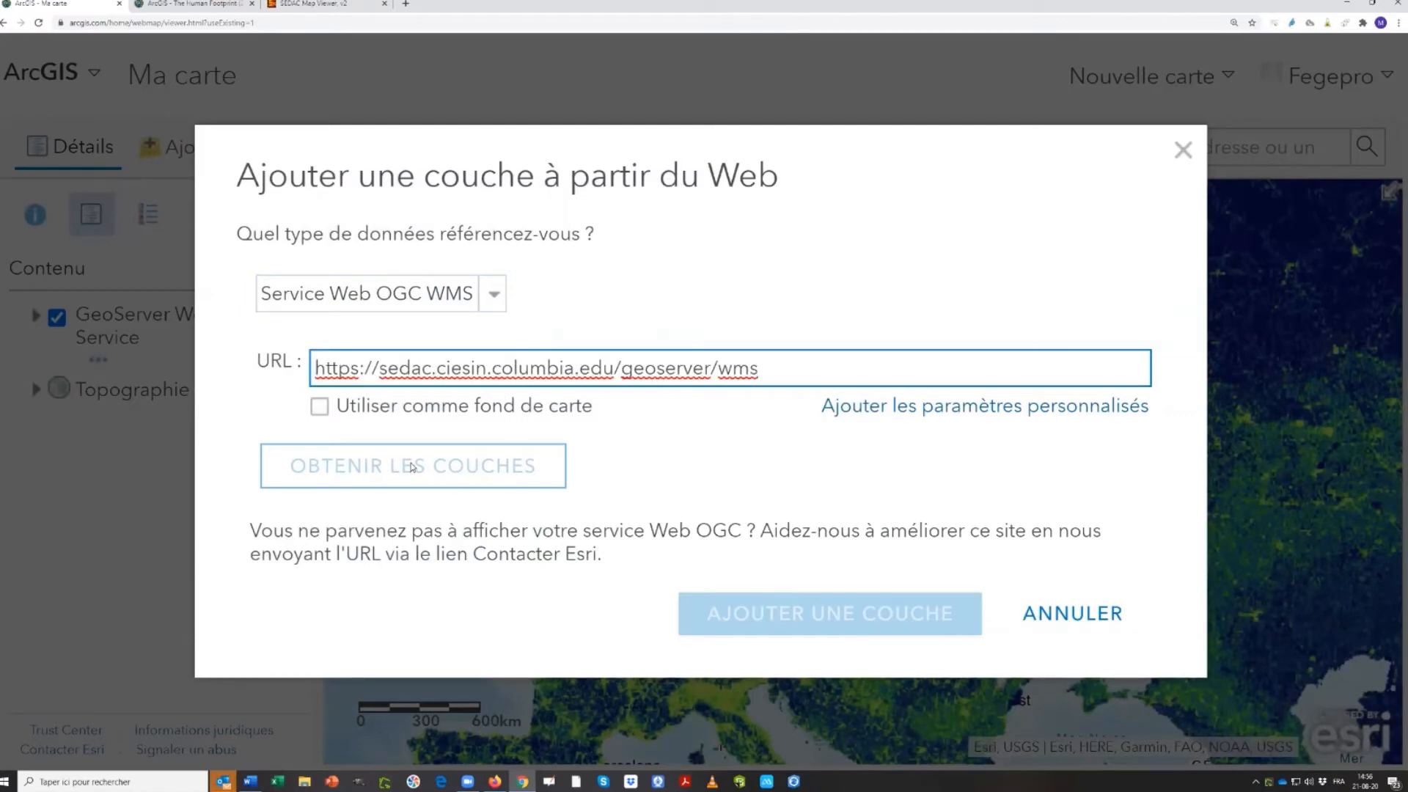
click(343, 470)
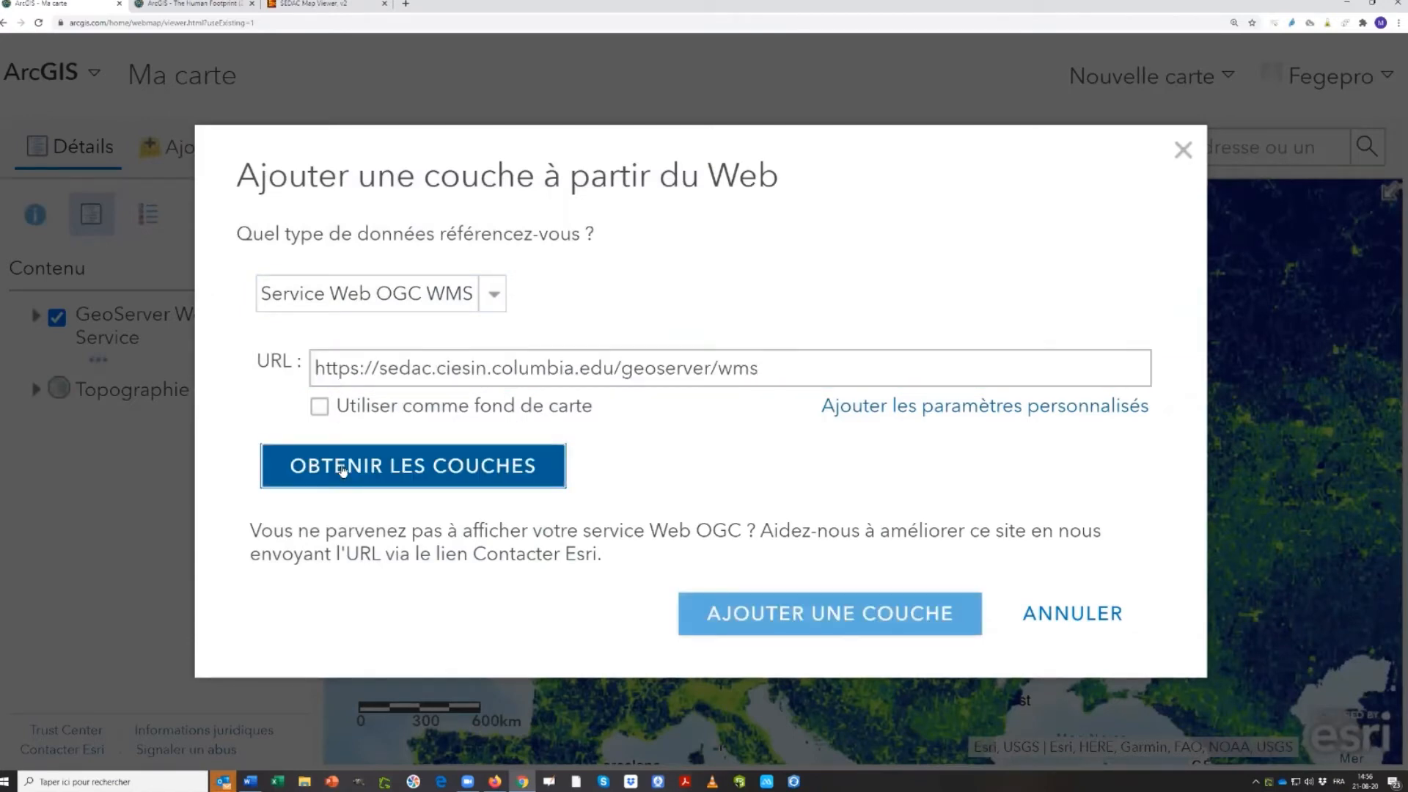
Look through the retrieved SEDAC layers and deselect them all at once
scroll(1001, 522, down, 3)
scroll(1027, 528, down, 3)
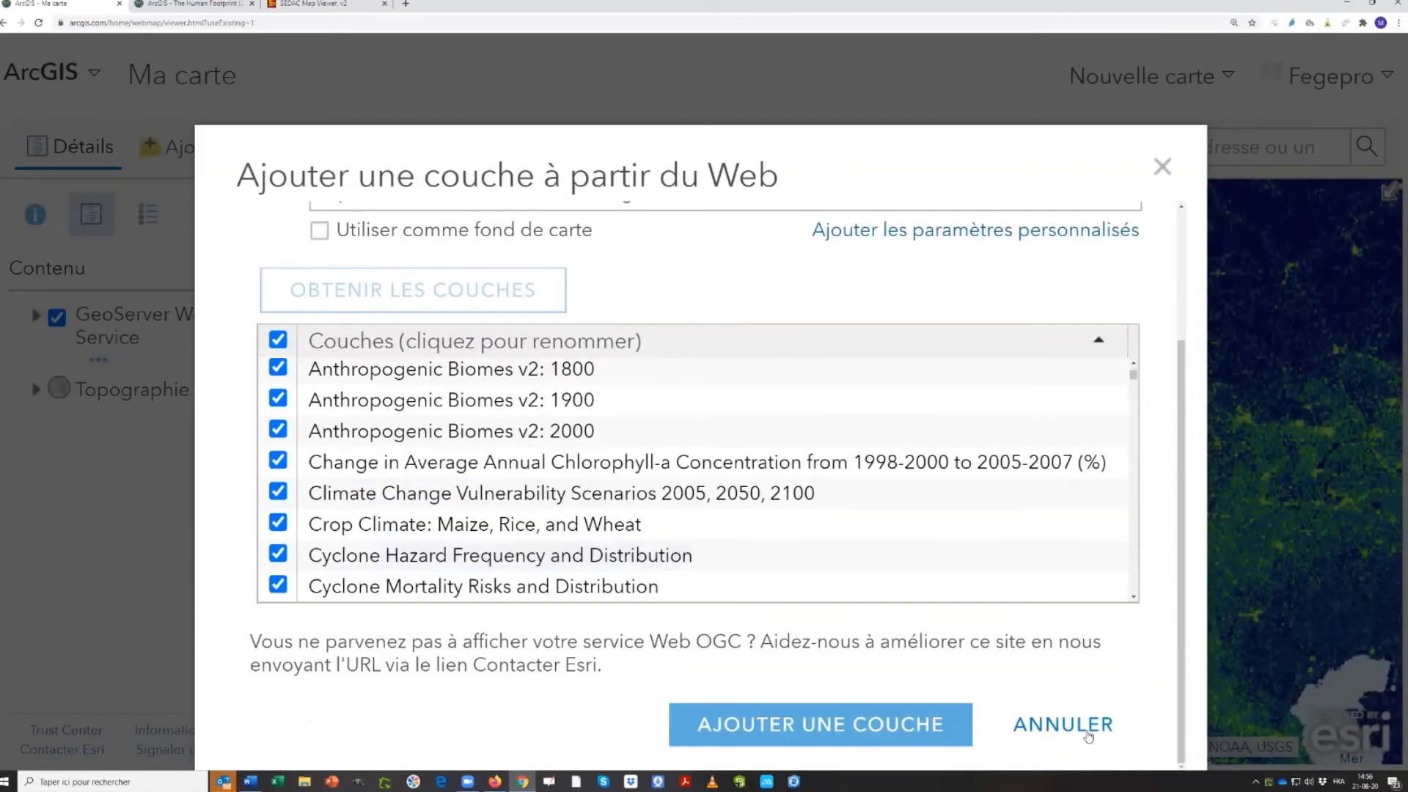
scroll(1099, 657, up, 2)
scroll(1091, 523, down, 5)
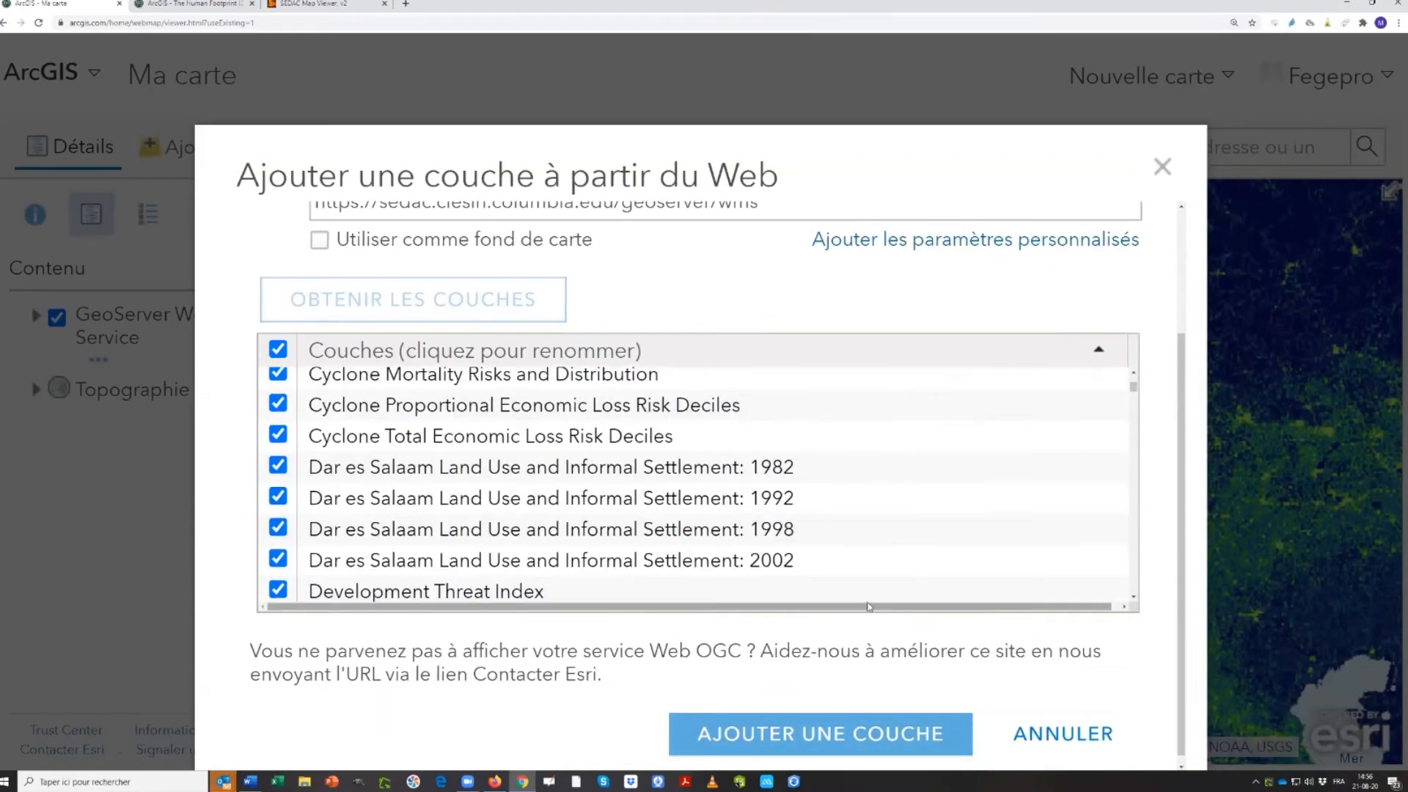
click(278, 349)
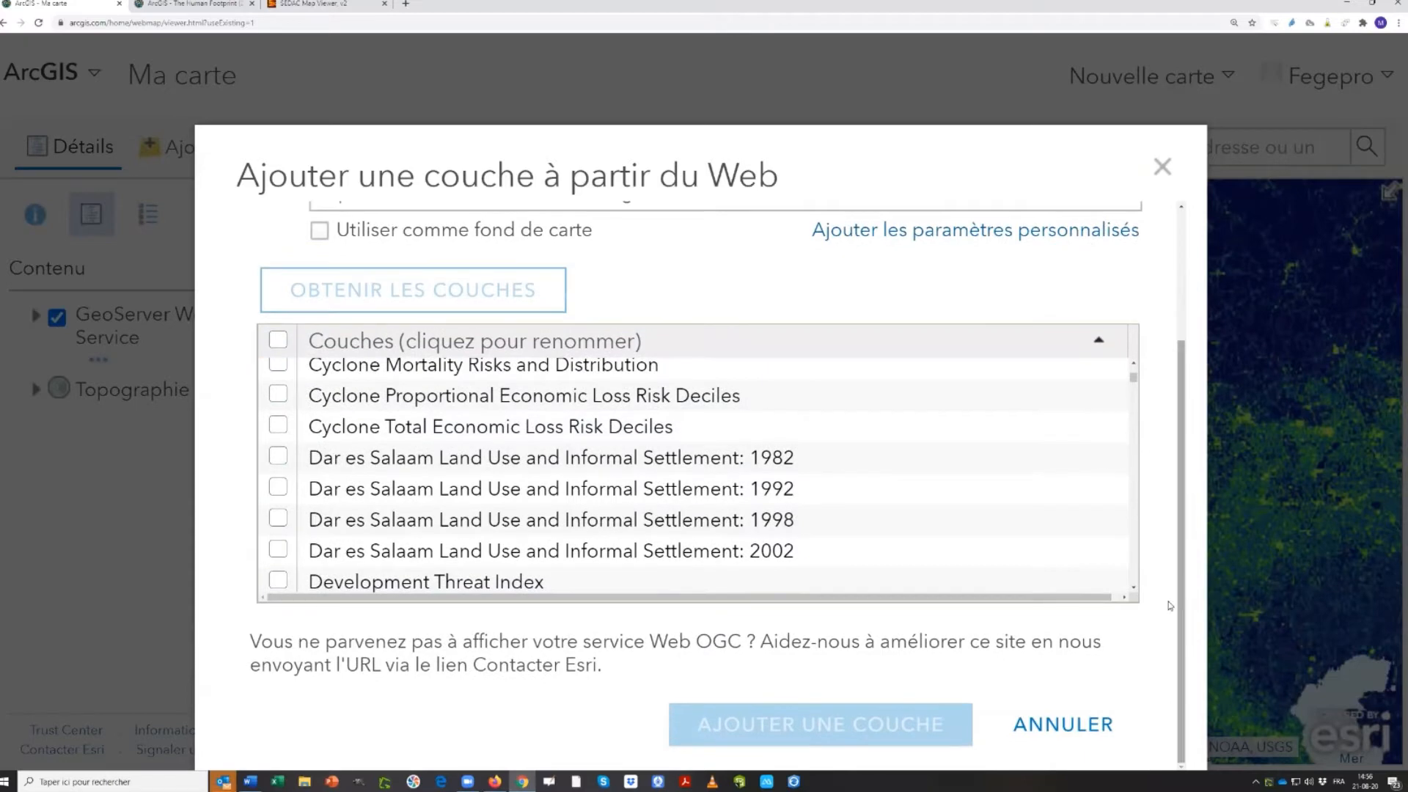
Move the web layer dialog so that its layer list and its add and cancel options are fully in view
scroll(1163, 614, up, 3)
scroll(1161, 614, down, 4)
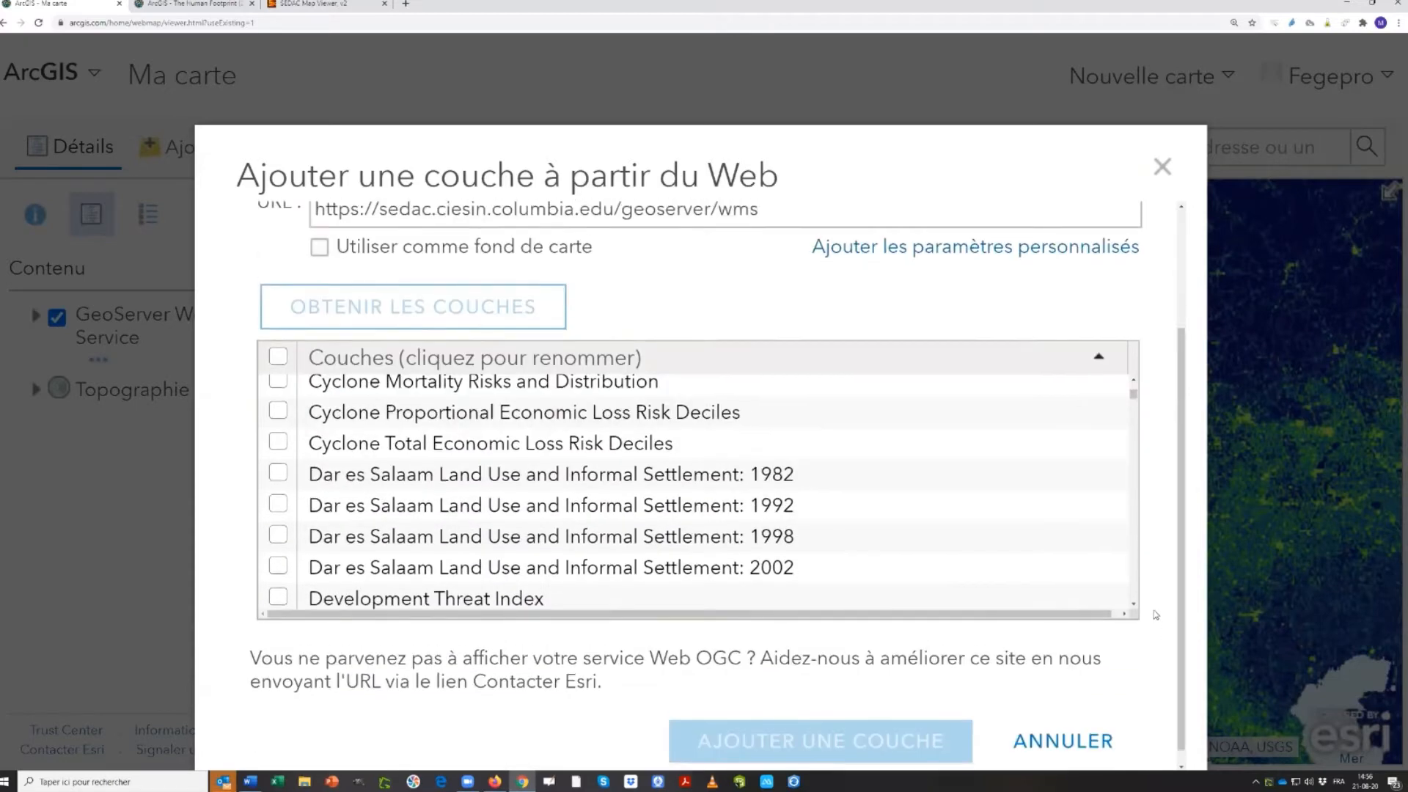
scroll(1154, 503, up, 3)
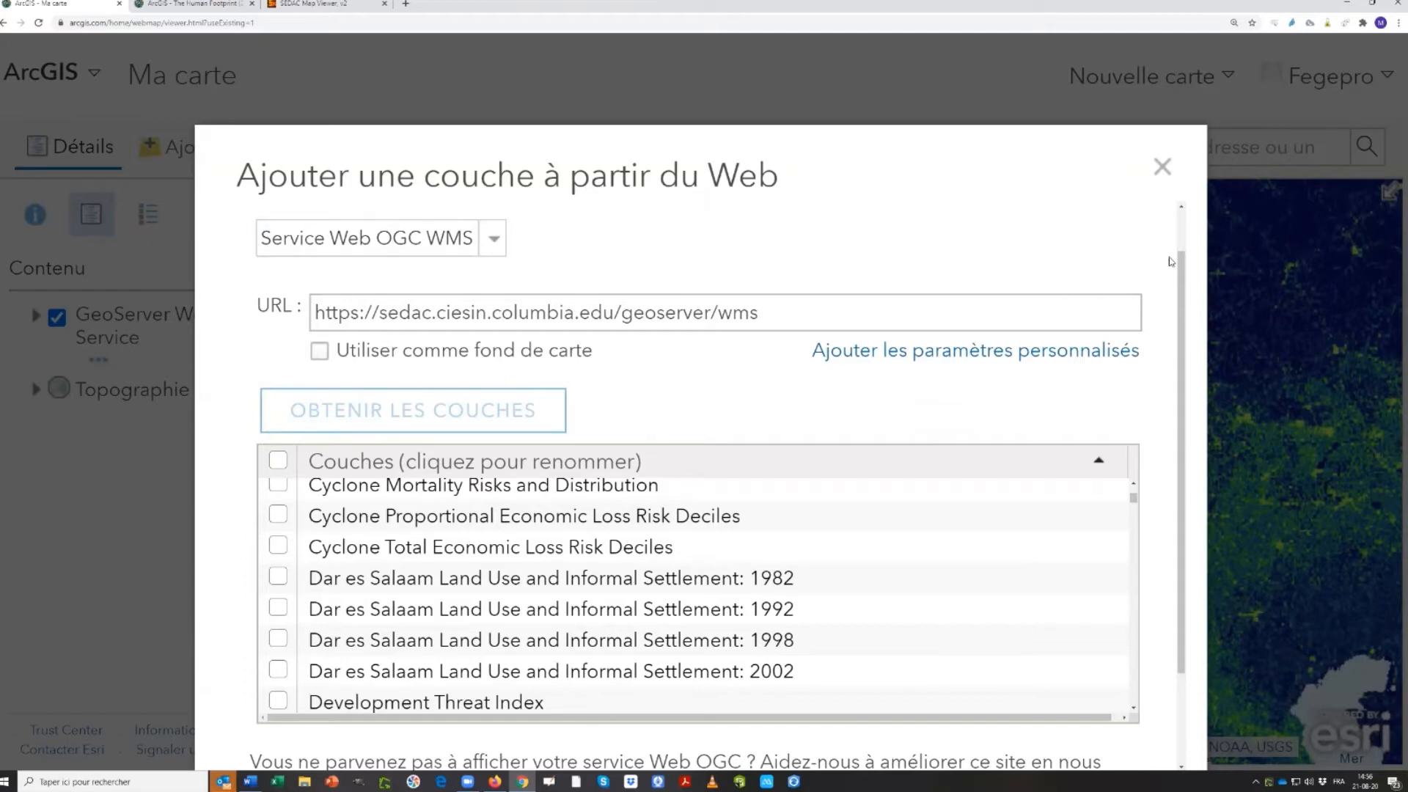
scroll(1182, 297, down, 1)
drag(1182, 296, 1178, 414)
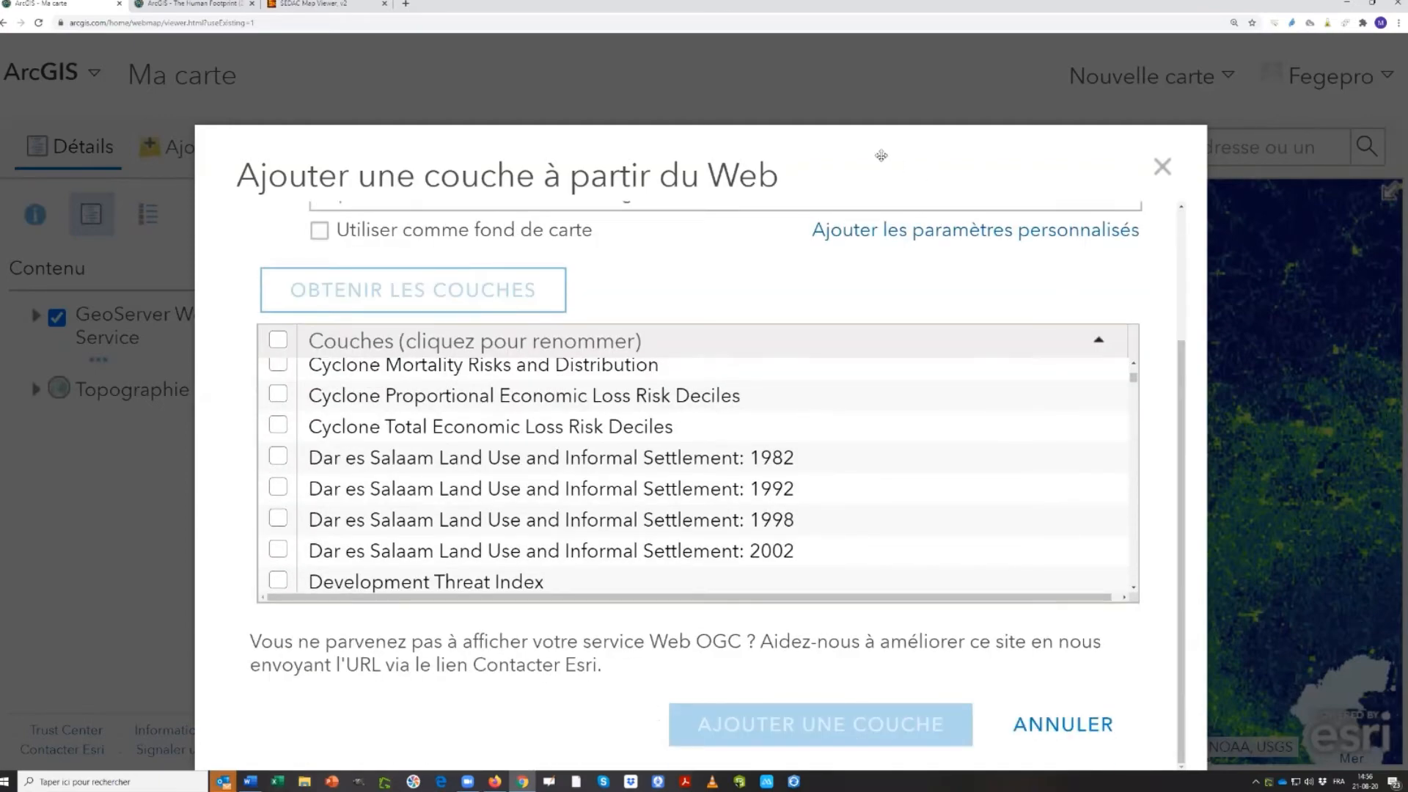
drag(843, 140, 755, 64)
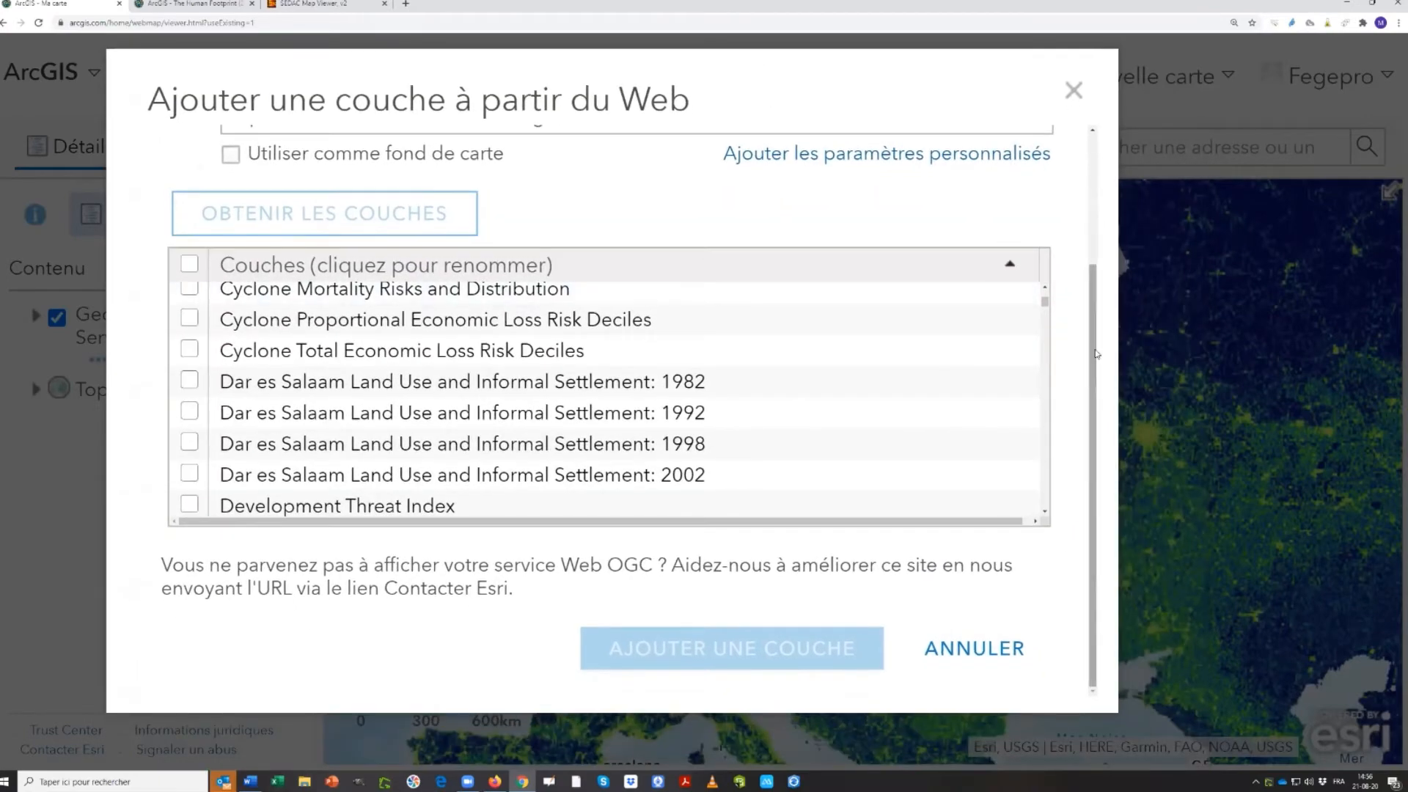
drag(1095, 356, 1116, 387)
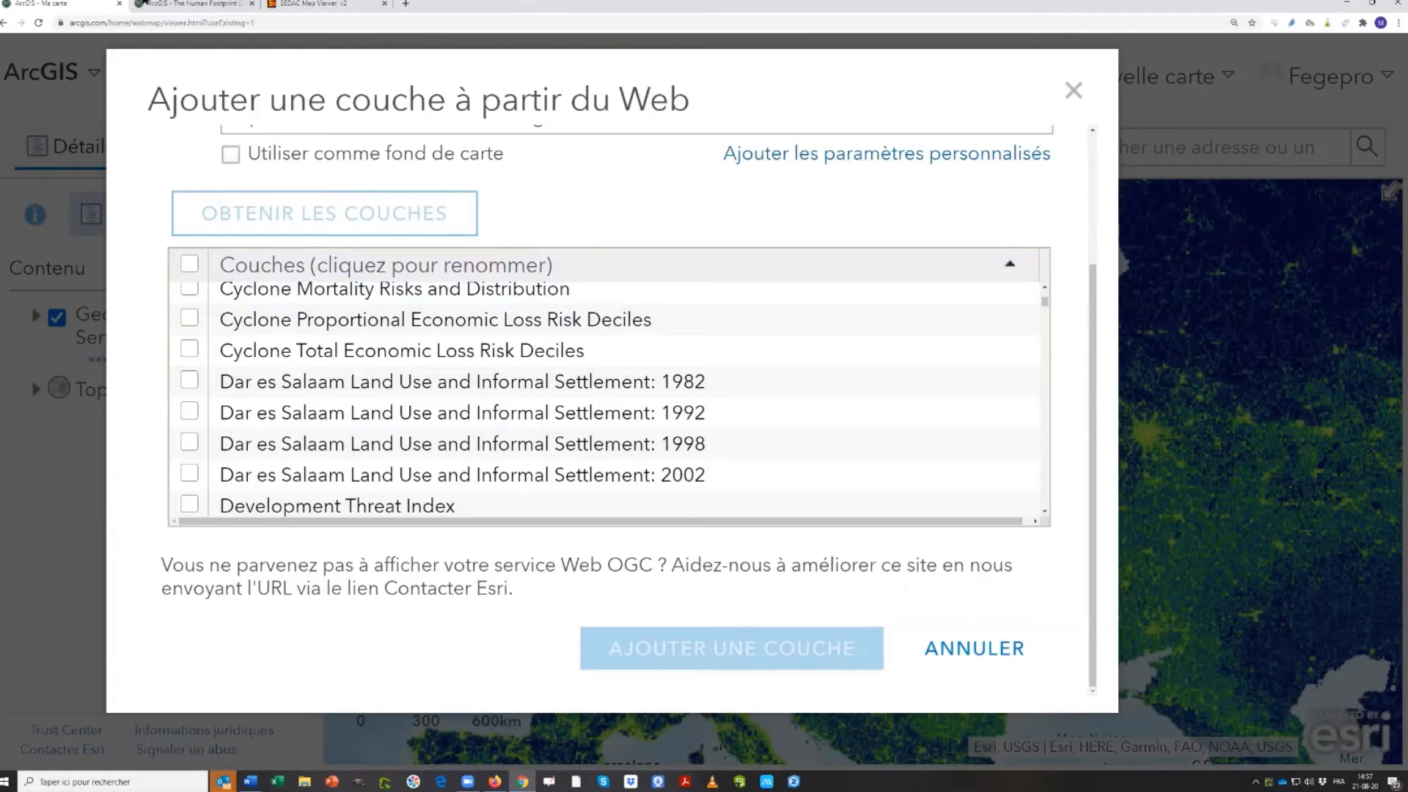
Cancel adding the web layer, and search the ArcGIS Online layers for "spw"
click(969, 656)
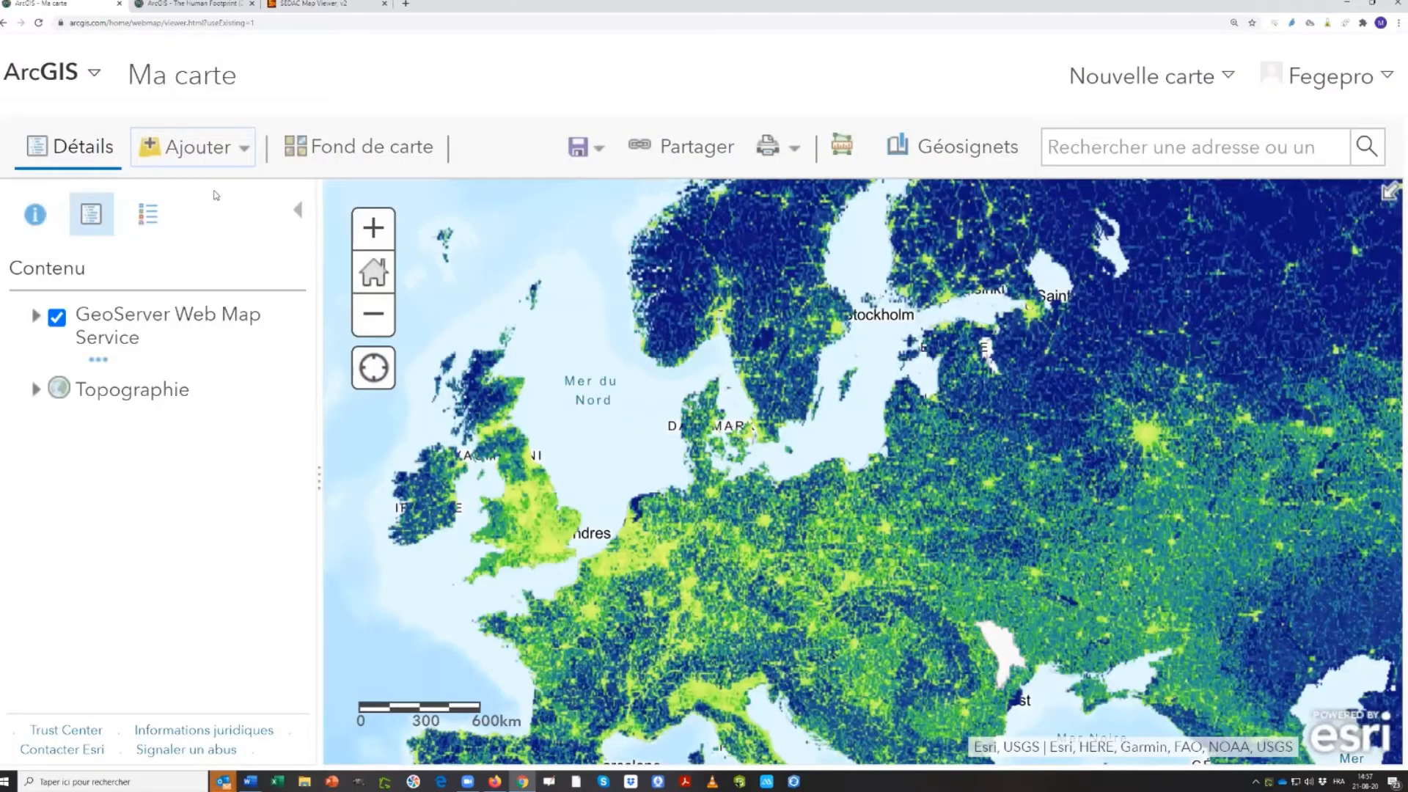
click(177, 150)
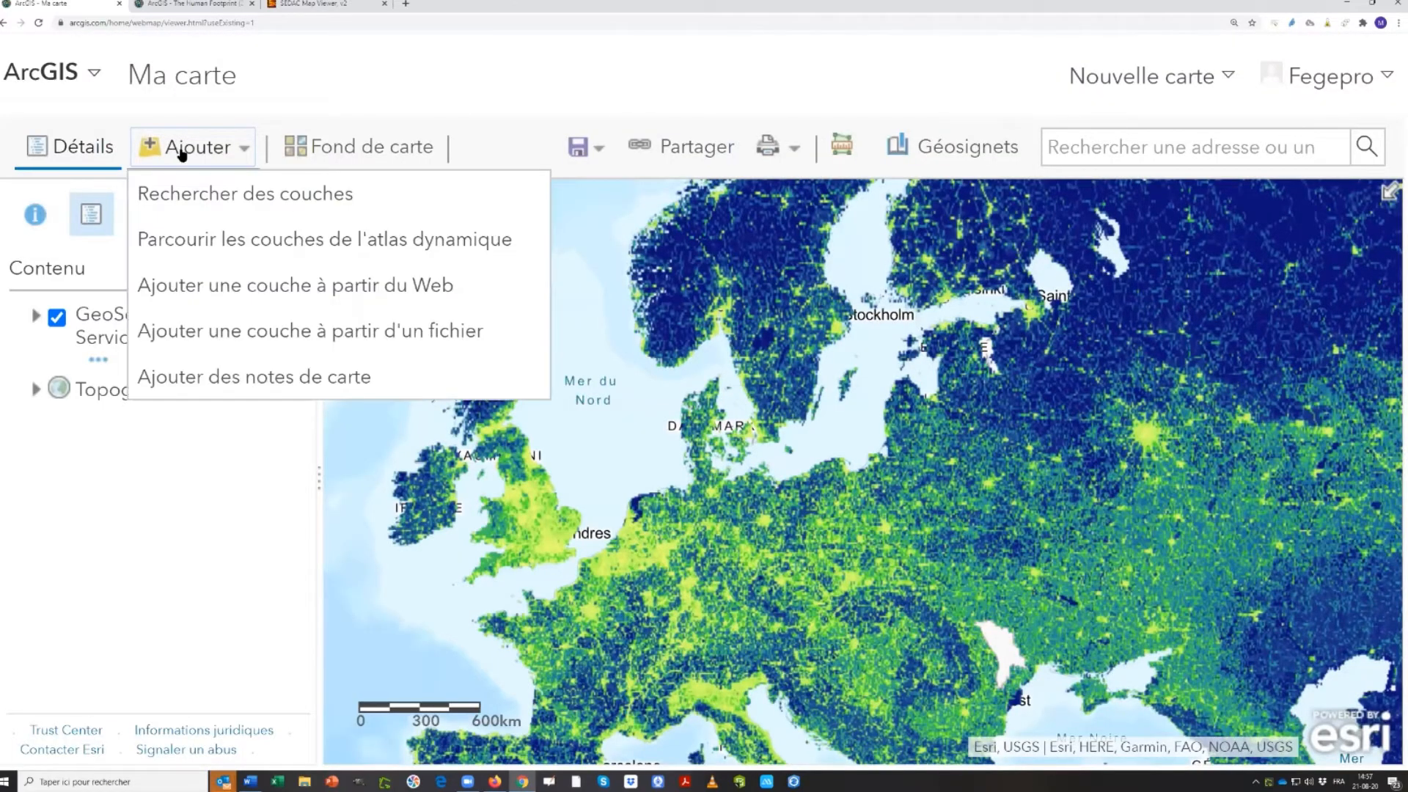
click(277, 202)
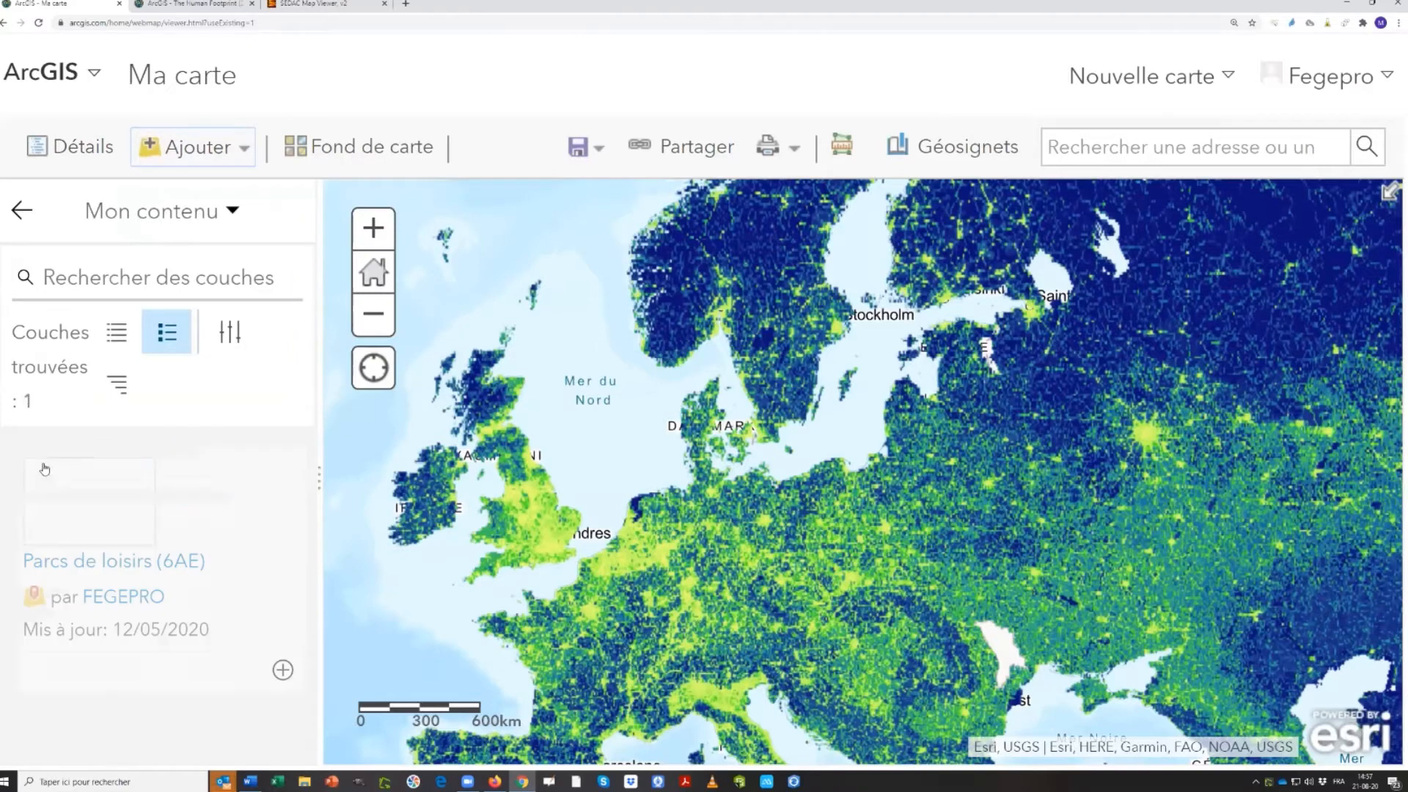
click(230, 214)
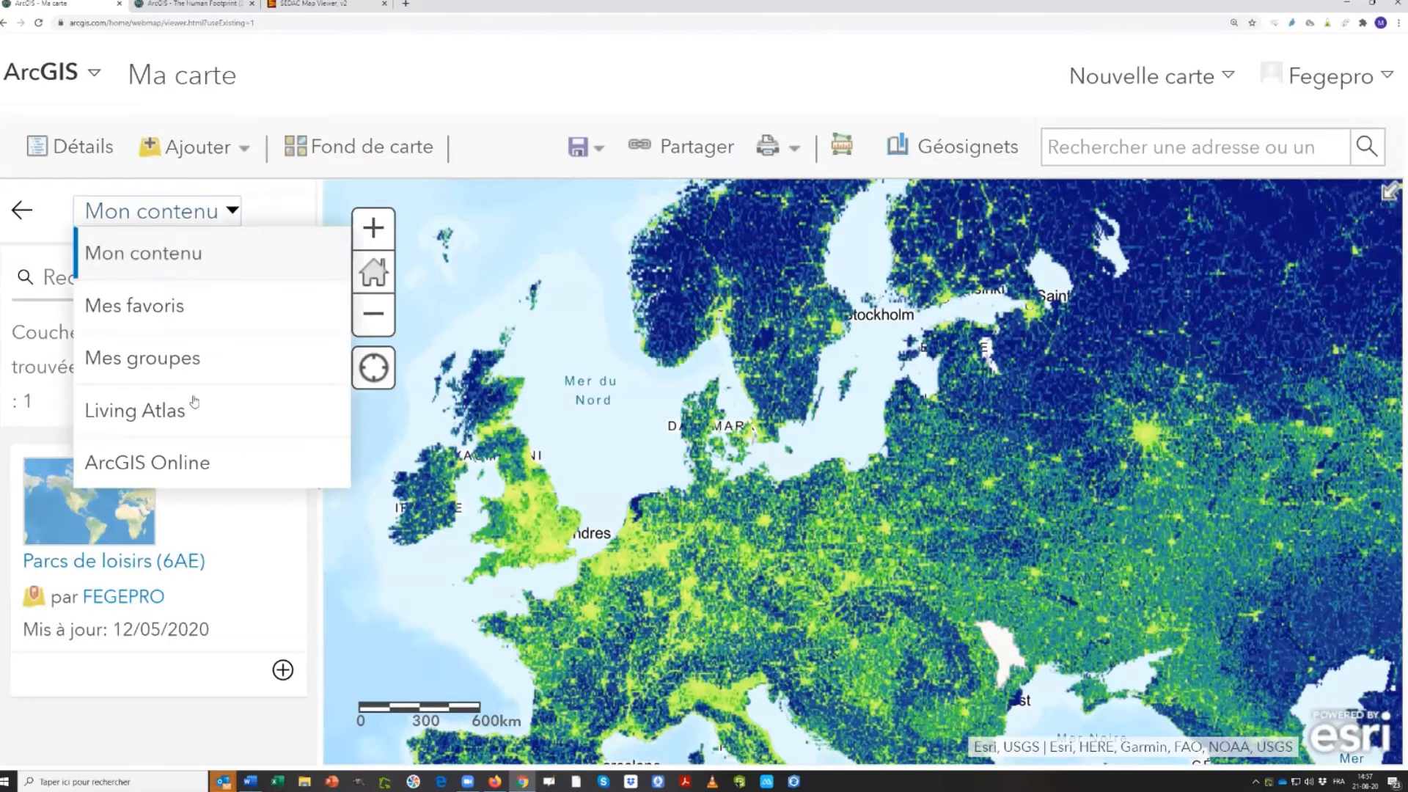
click(162, 464)
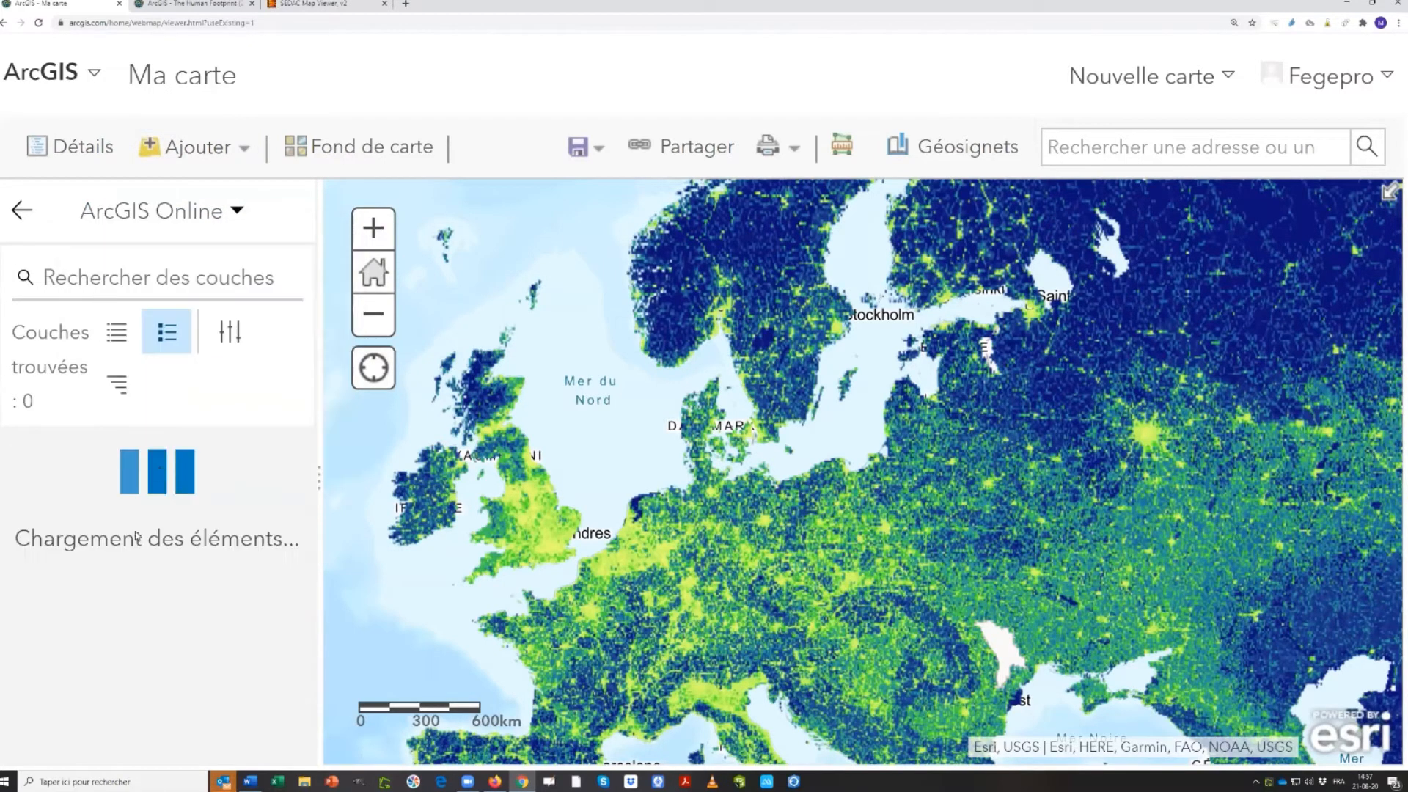
click(58, 286)
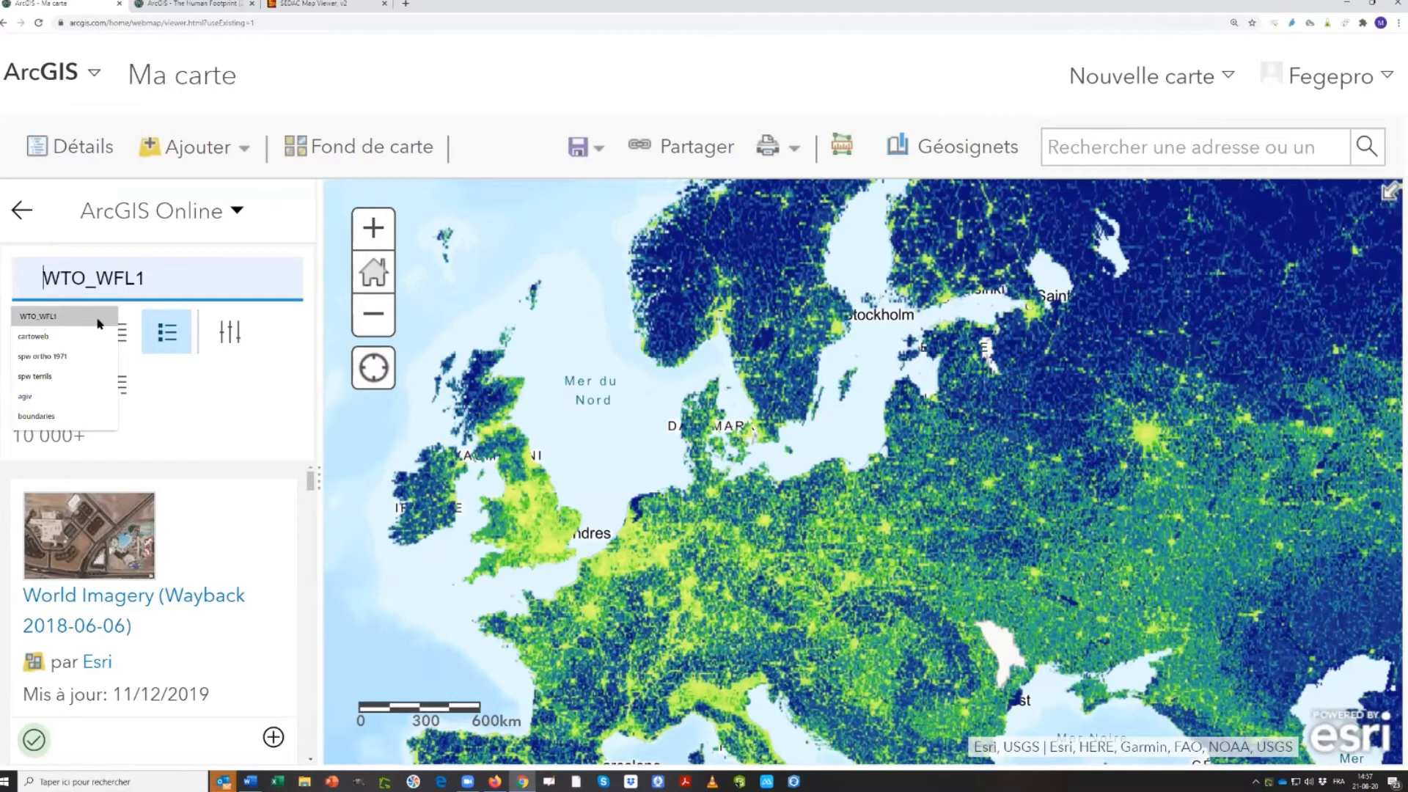
text(spw)
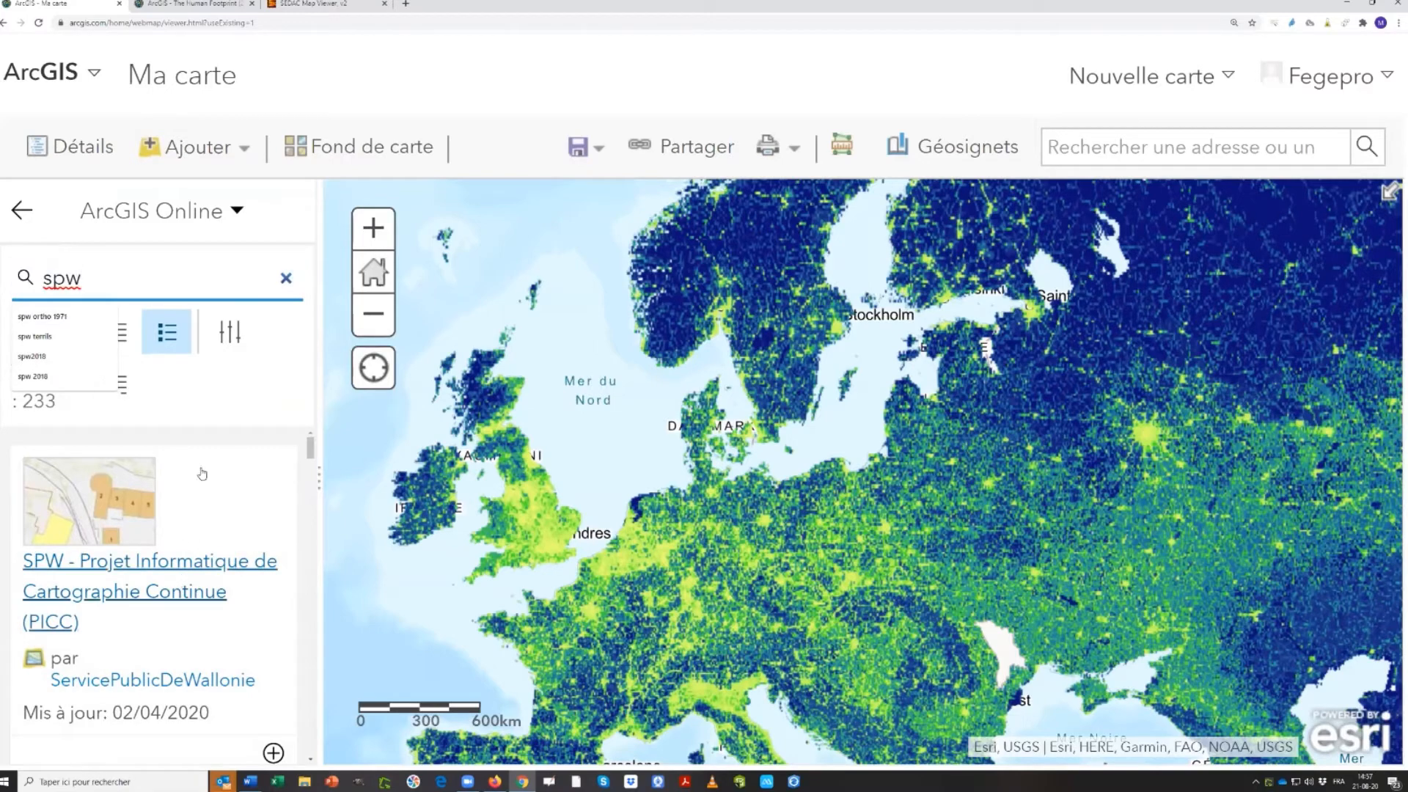
Add the SPW - Plan de secteur (PDS) layer from the search results and hide the GeoServer Web Map Service layer
scroll(125, 597, down, 15)
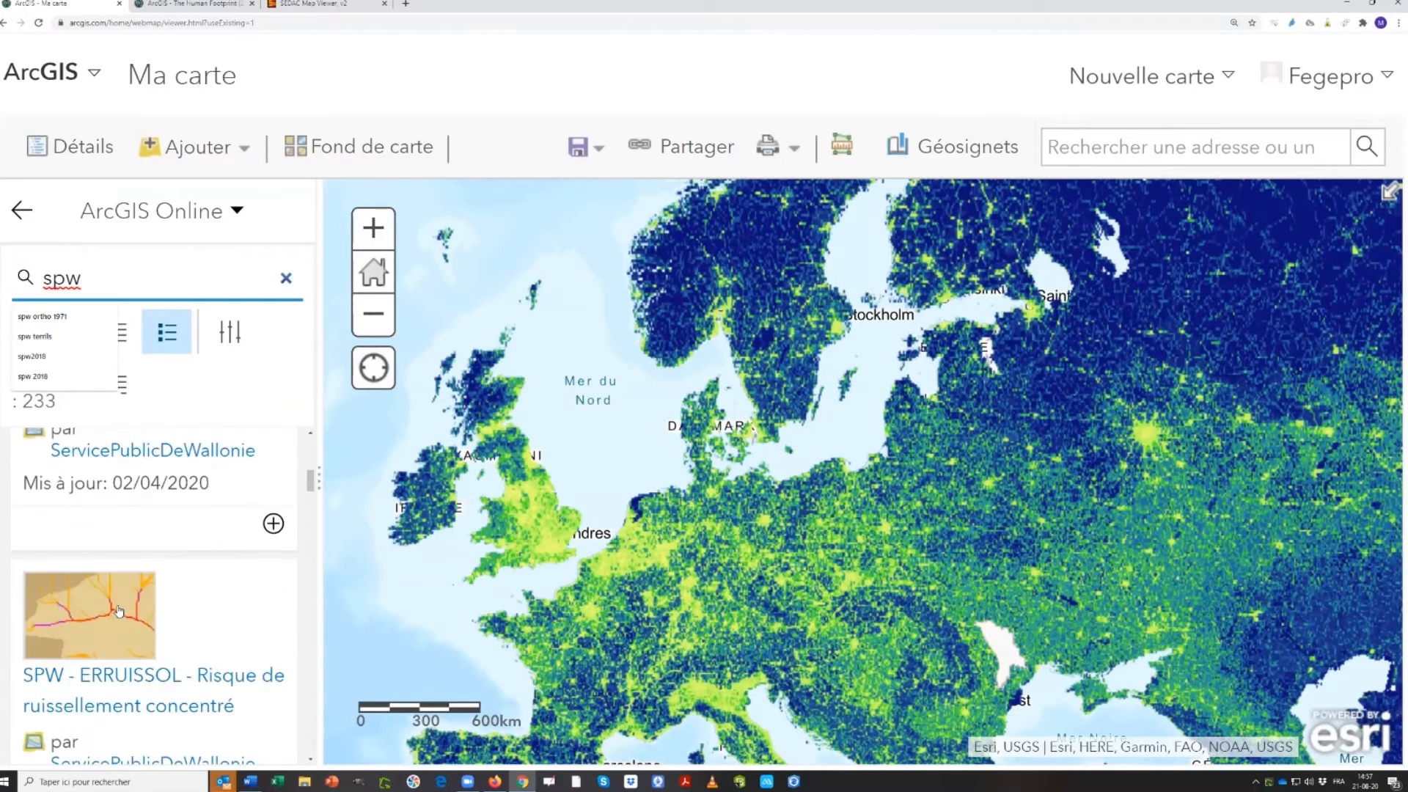
scroll(116, 614, down, 10)
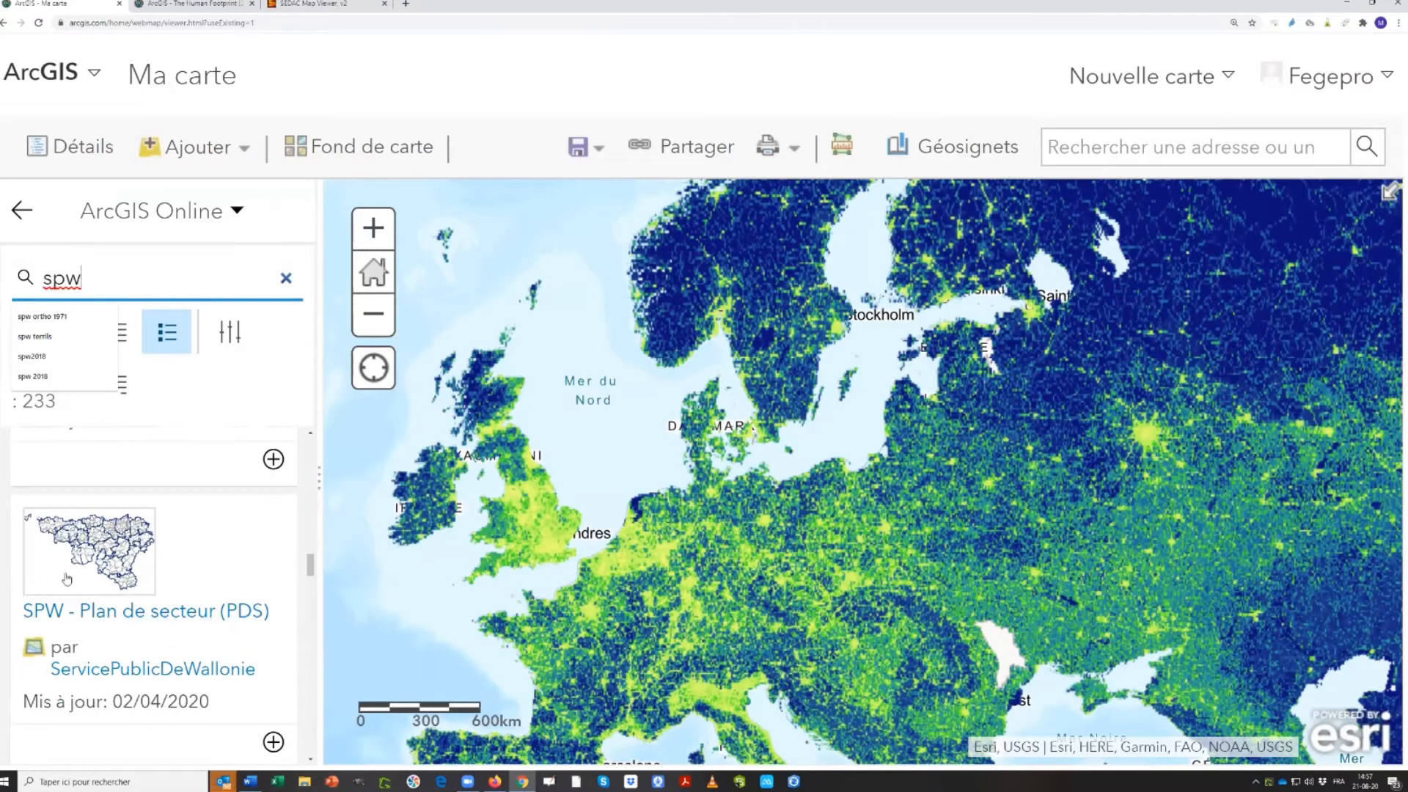
click(273, 743)
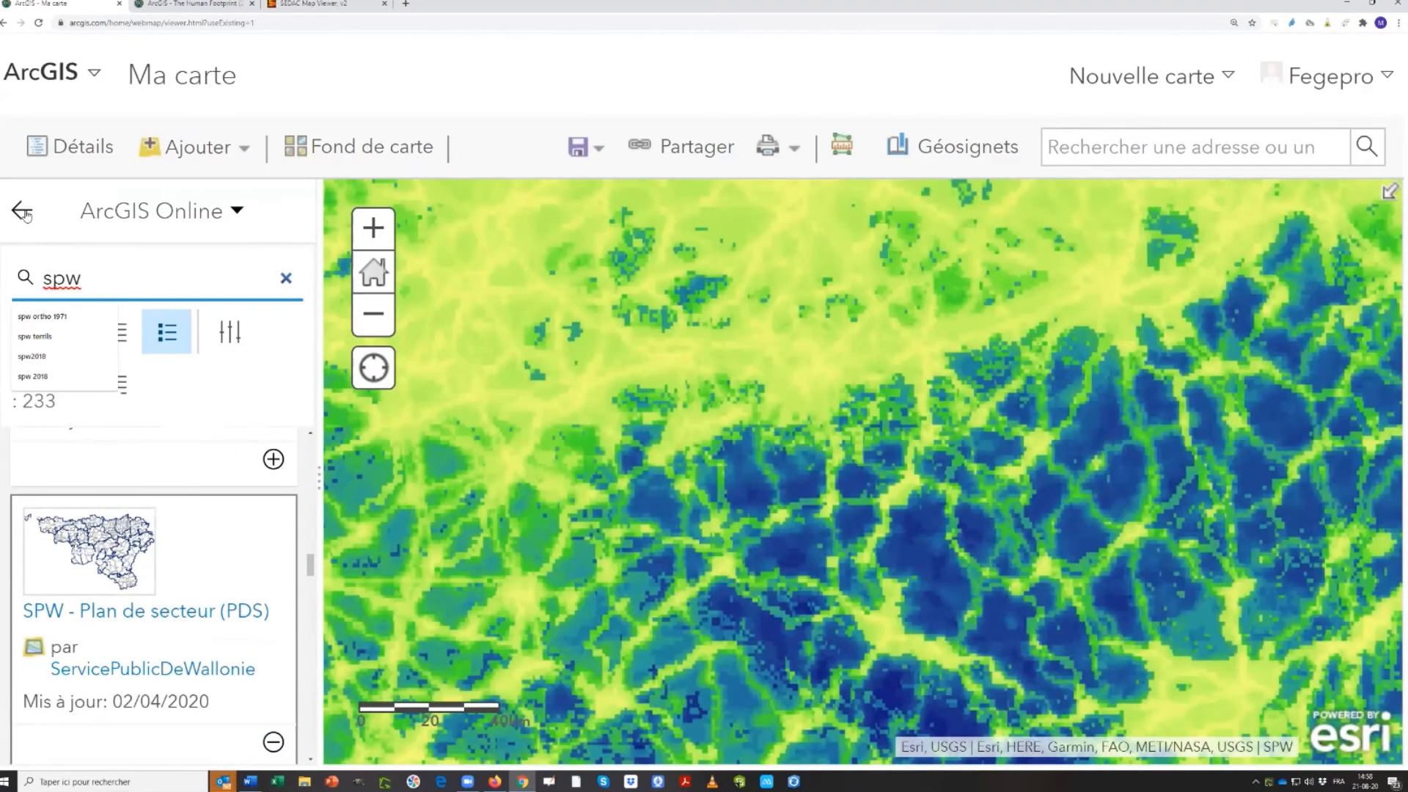
click(22, 210)
click(58, 392)
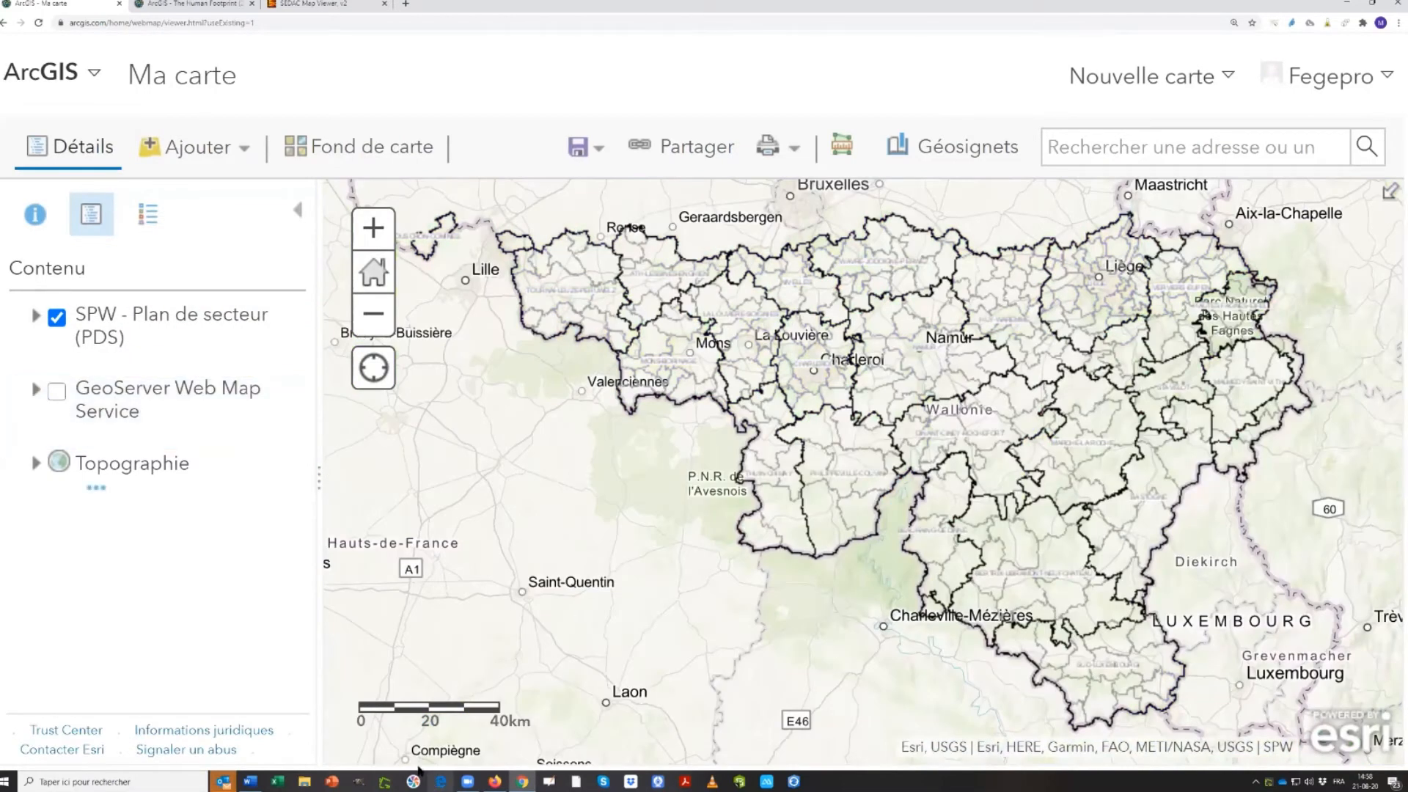
Open the choices for adding another layer to the map
click(189, 154)
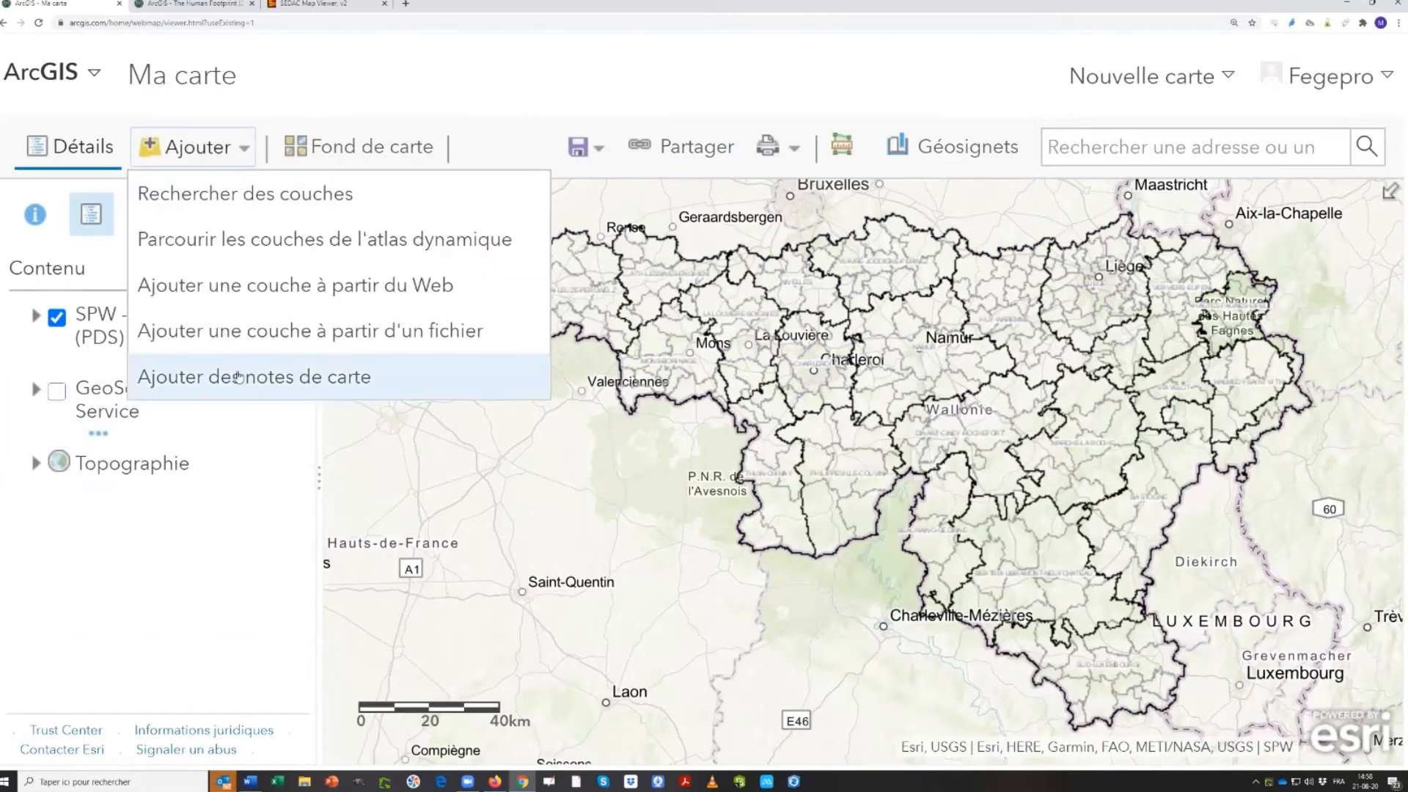
Open the layer search in ArcGIS Online and search for agiv layers
click(245, 195)
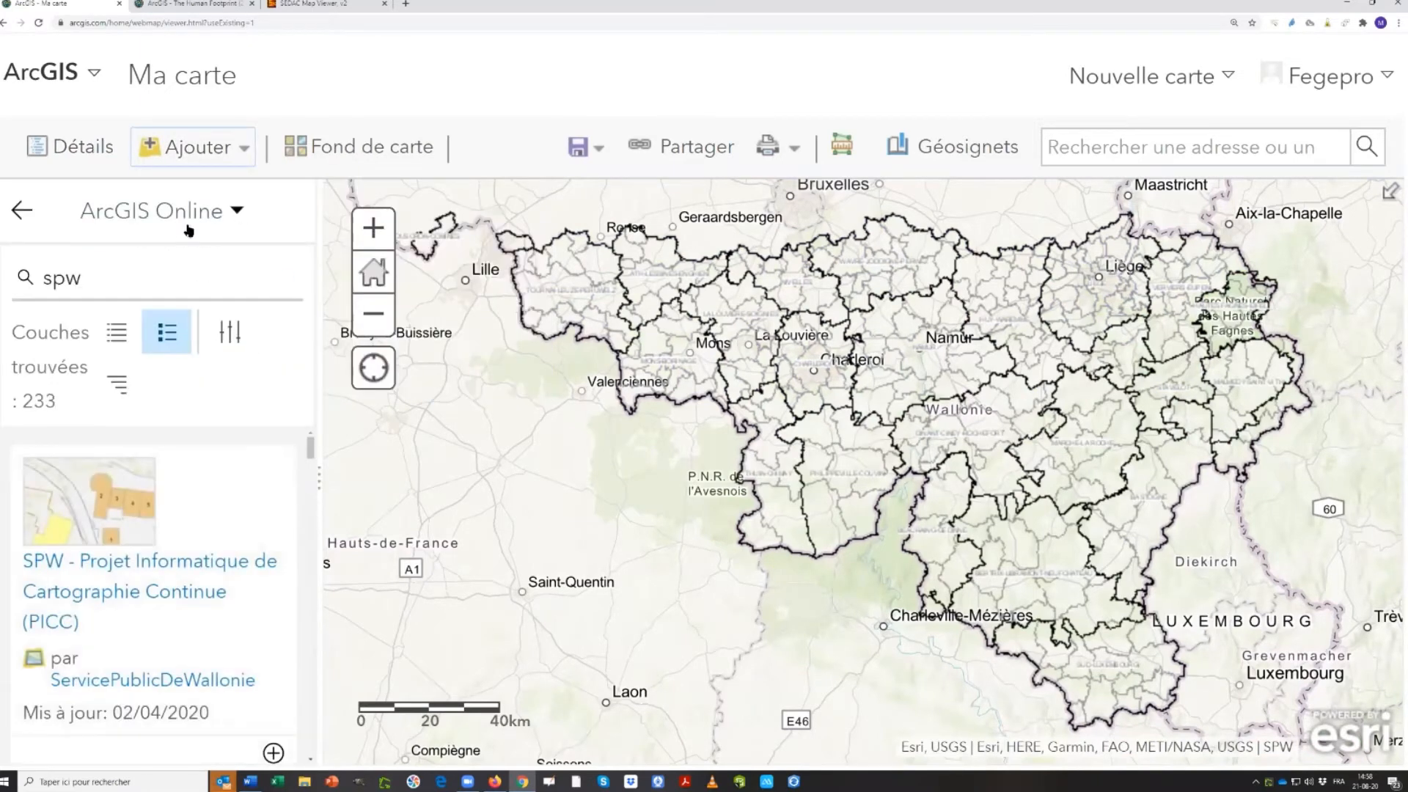
click(111, 279)
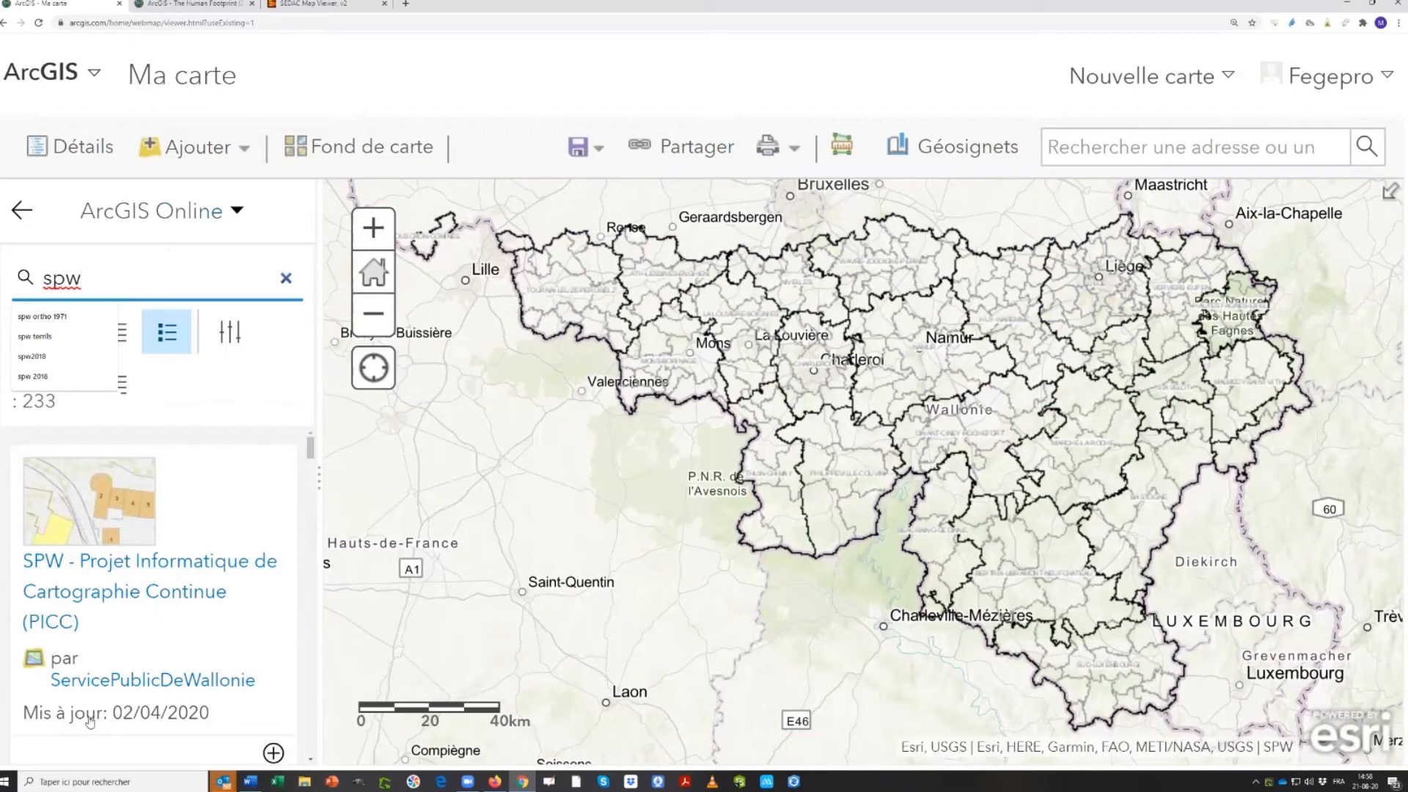
text(agiv)
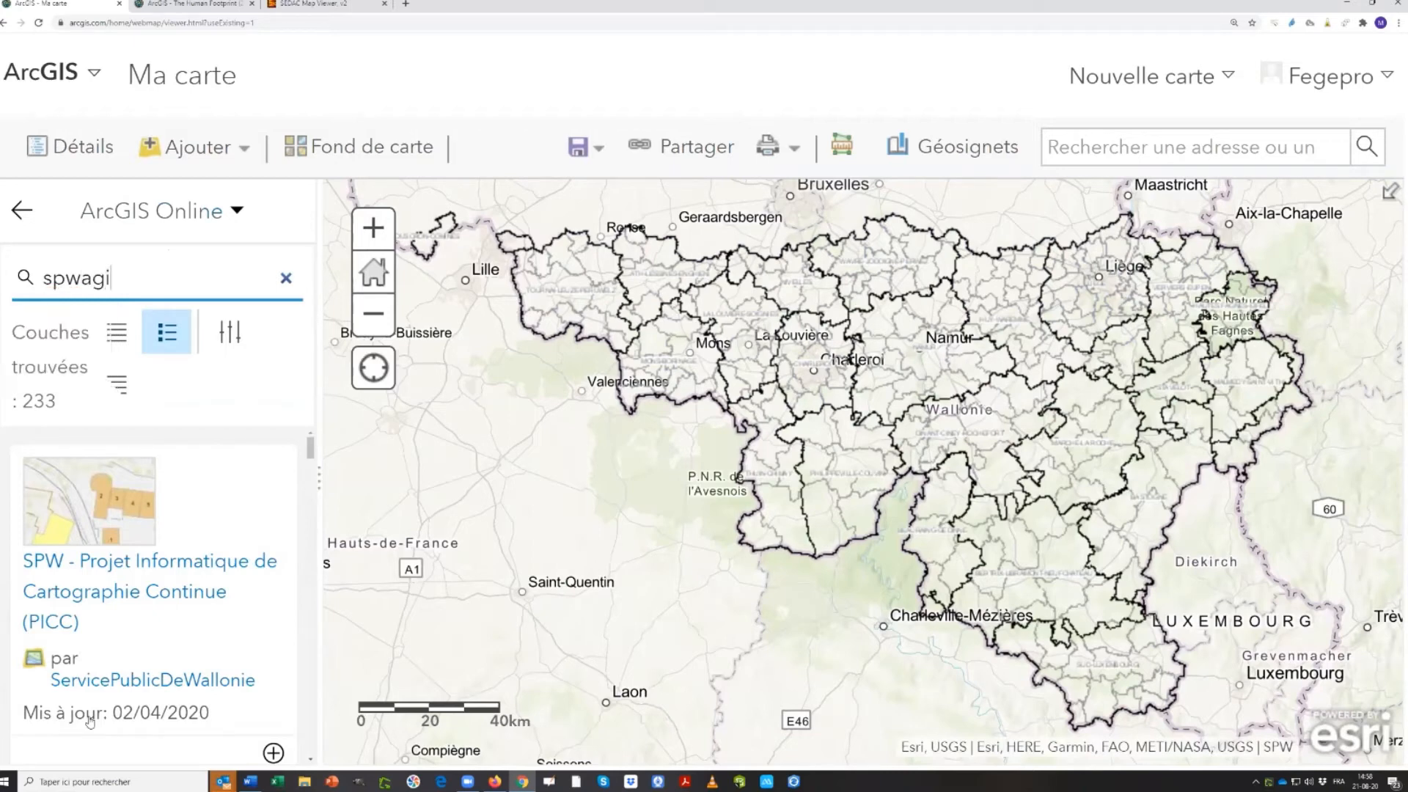
key(BackSpace)
key(BackSpace)
key(BackSpace)
key(BackSpace)
key(BackSpace)
key(BackSpace)
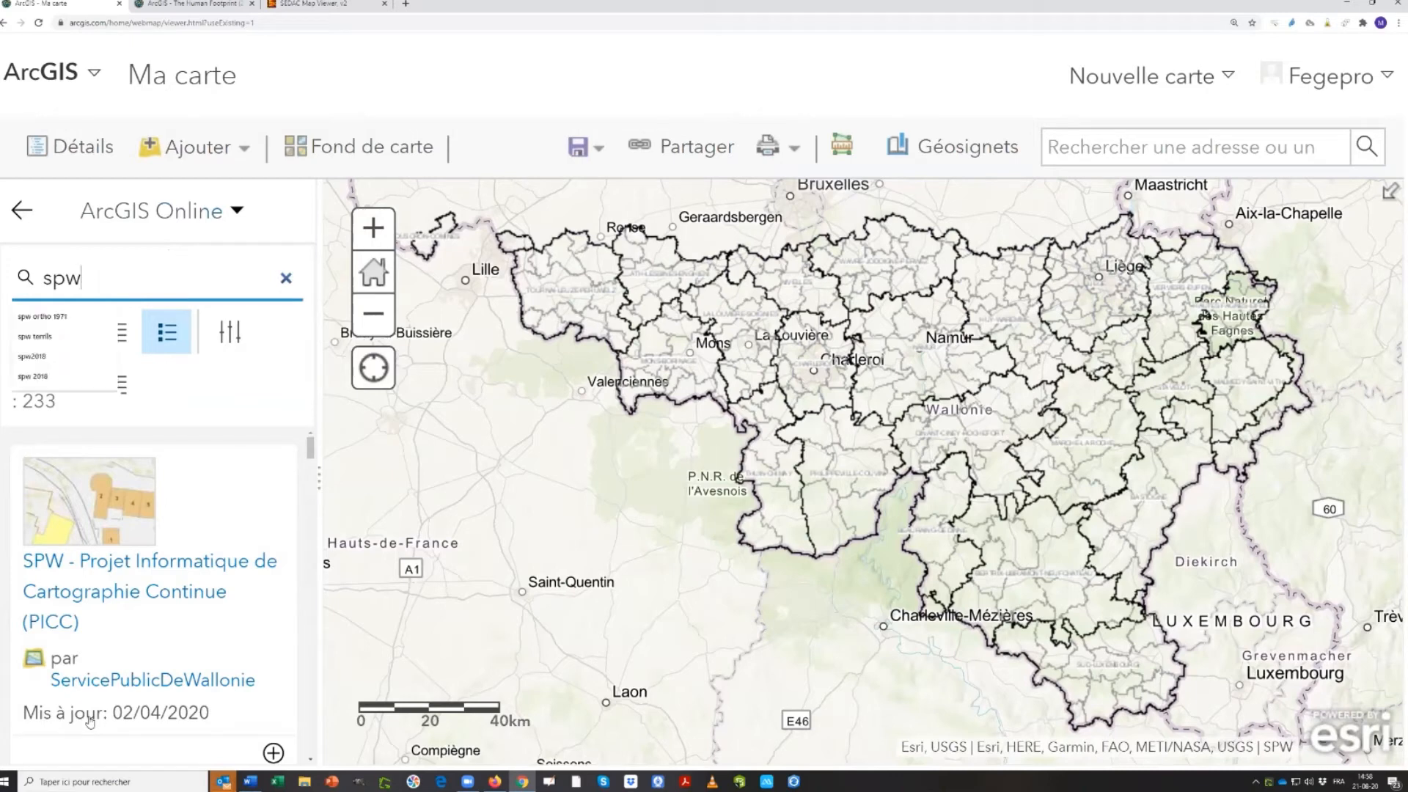
text(agiv)
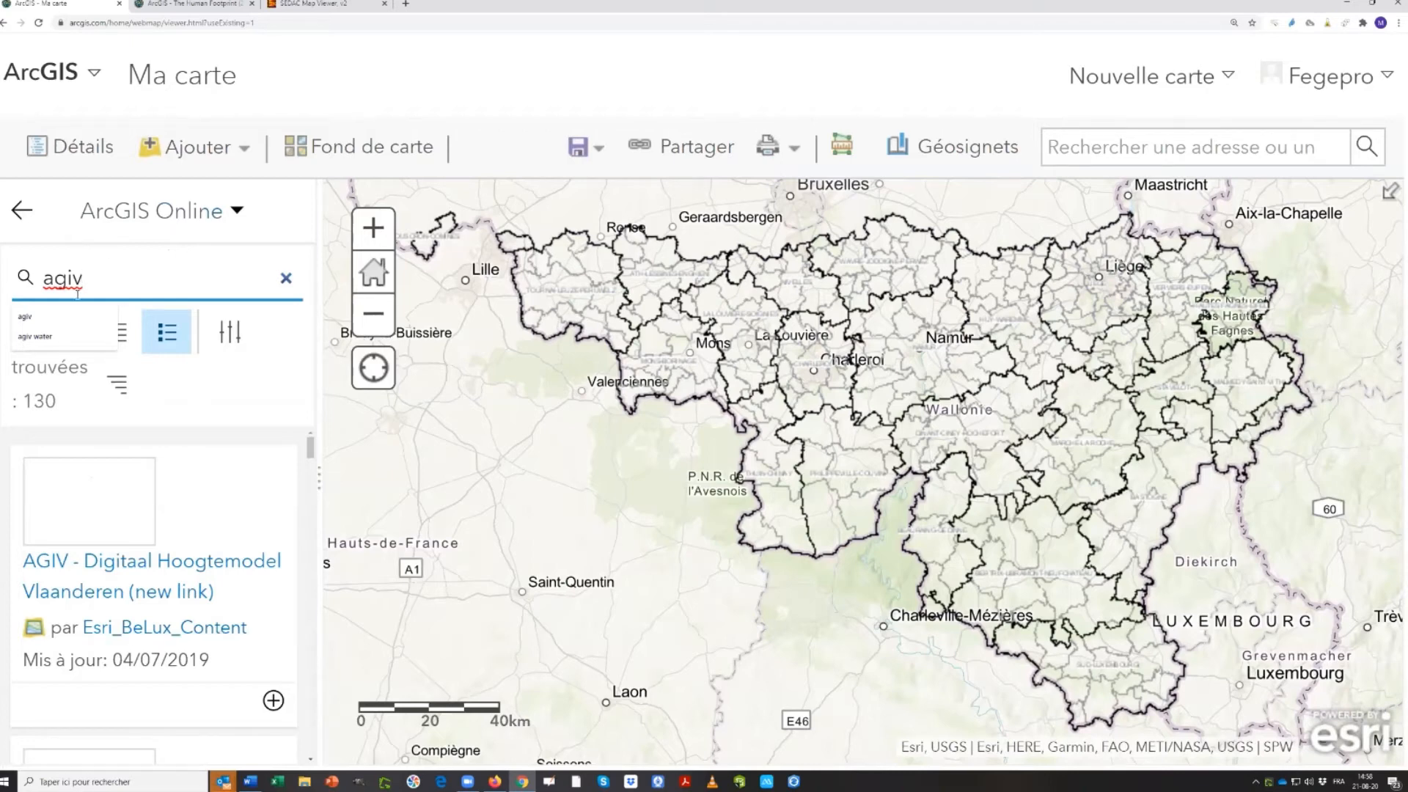
Search ArcGIS Online for brugis layers and for urbis layers, and look through the urbis results
key(ctrl+a)
text(brugis)
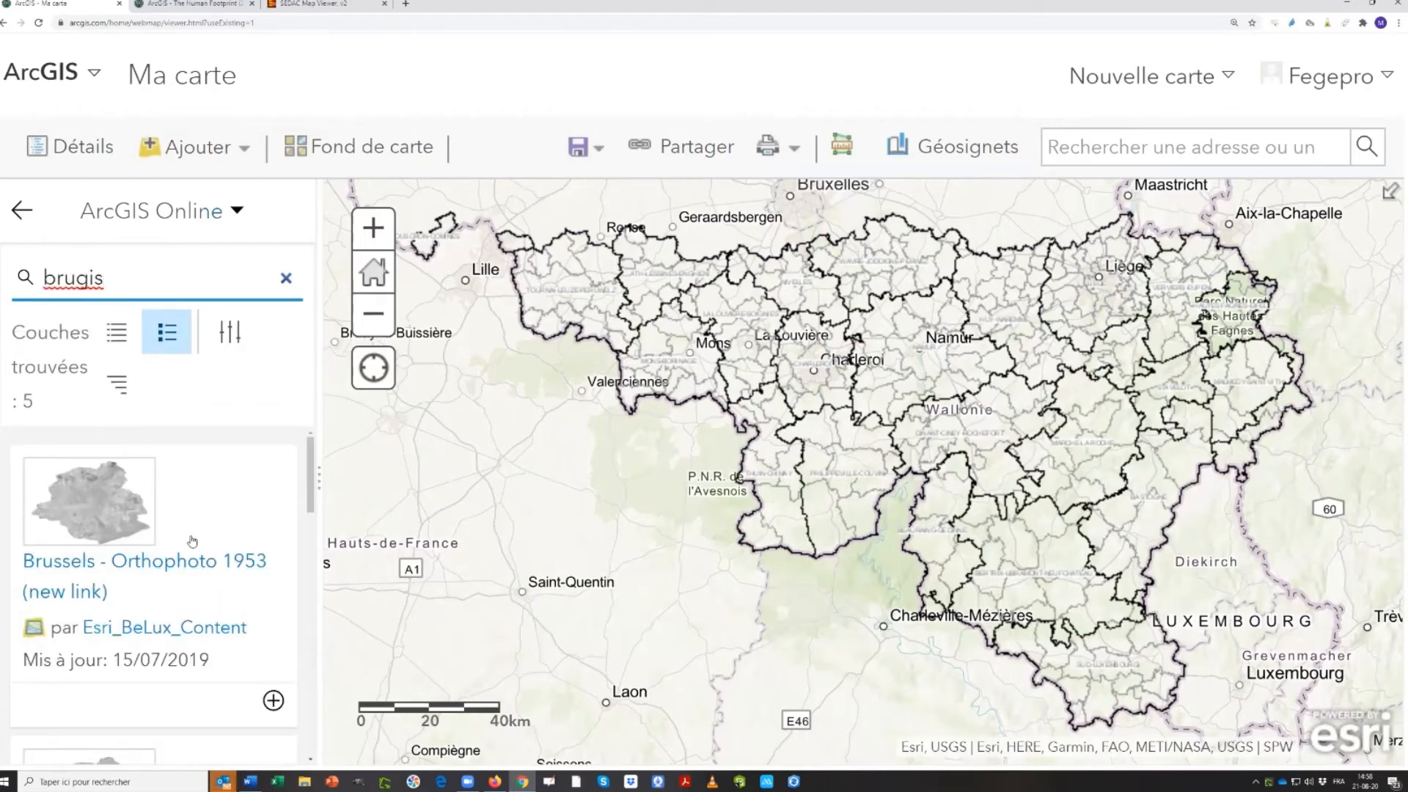
drag(89, 278, 11, 281)
text(urb)
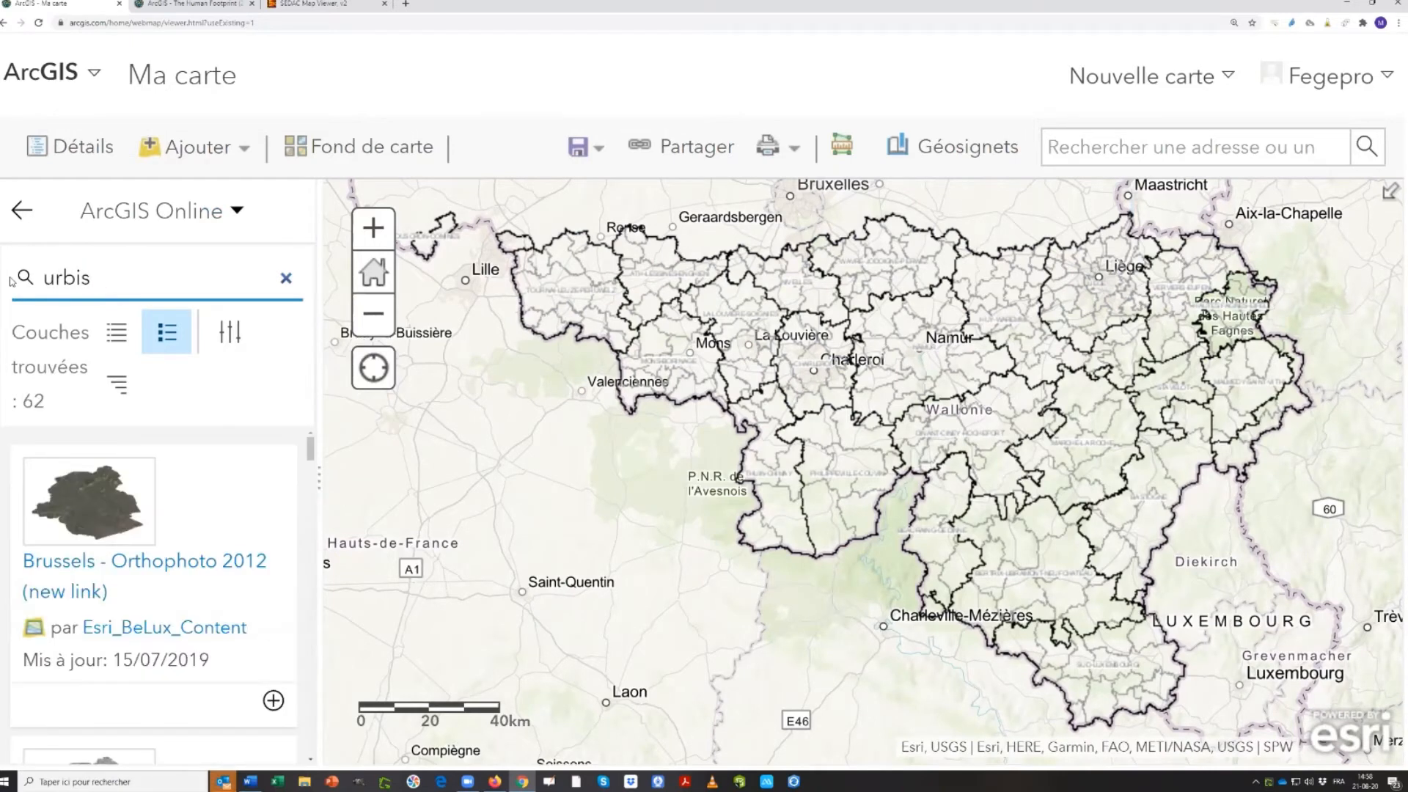
scroll(102, 543, down, 3)
scroll(93, 609, down, 3)
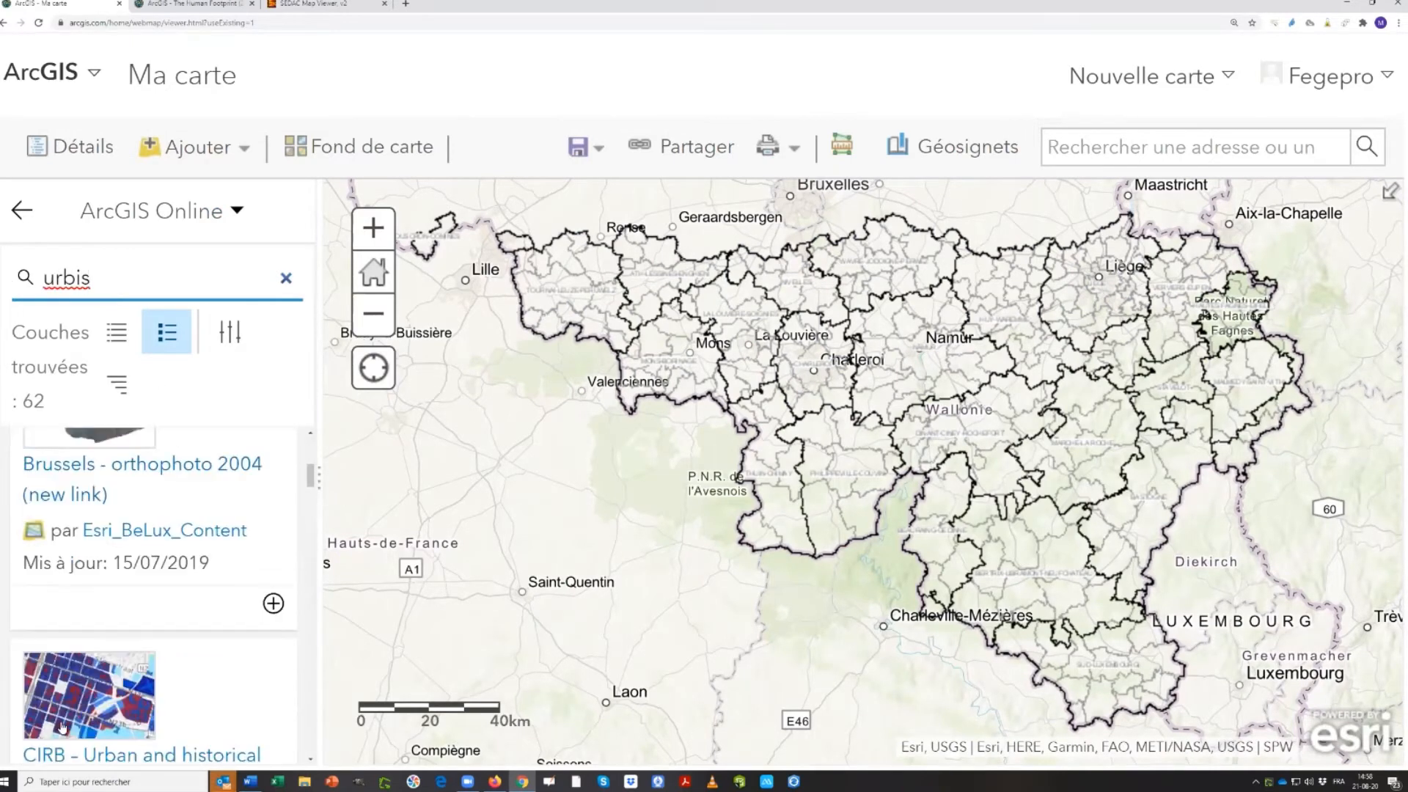
scroll(60, 707, up, 3)
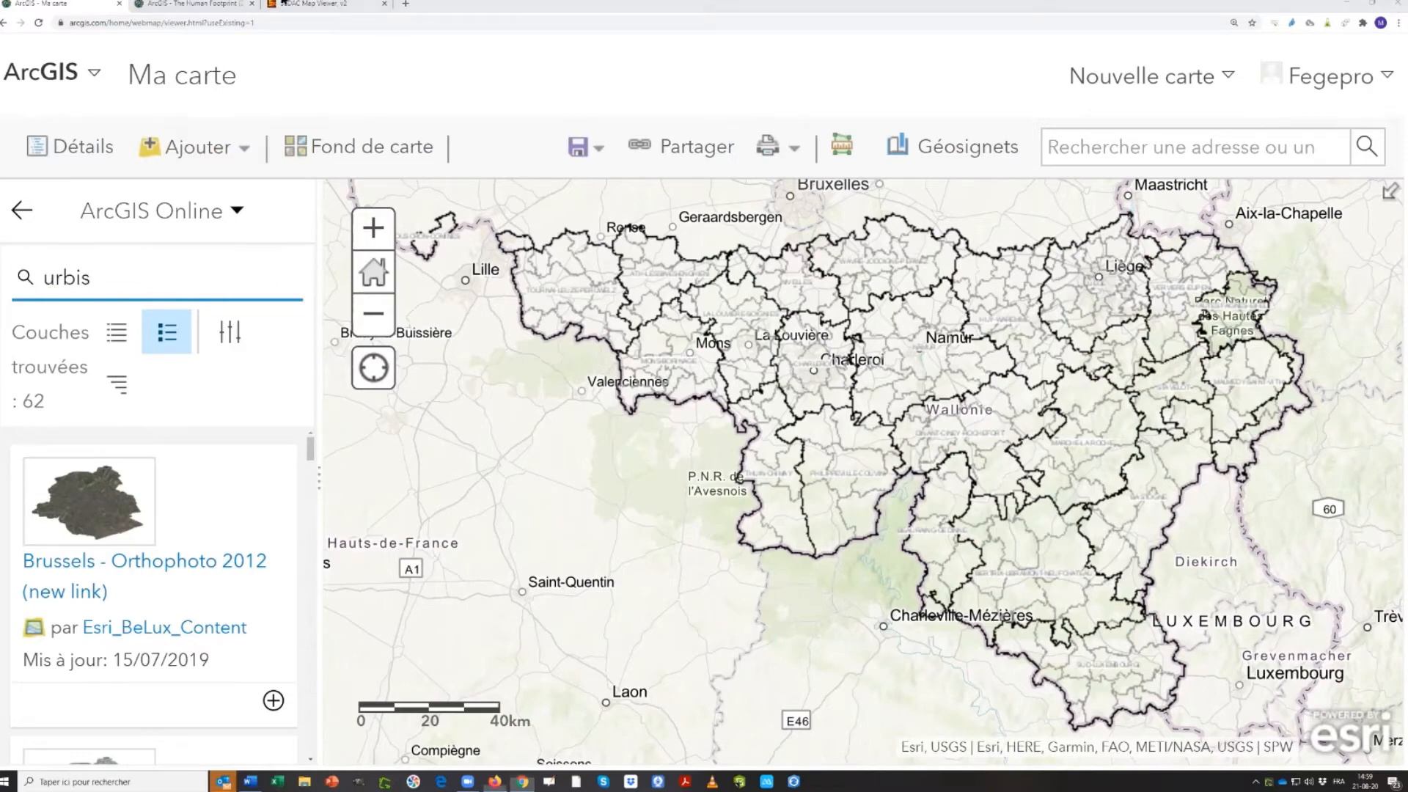
Switch to the WalOnMap site, enlarge the page to 120% and open the Géoportail data catalogue
drag(284, 2, 284, 2)
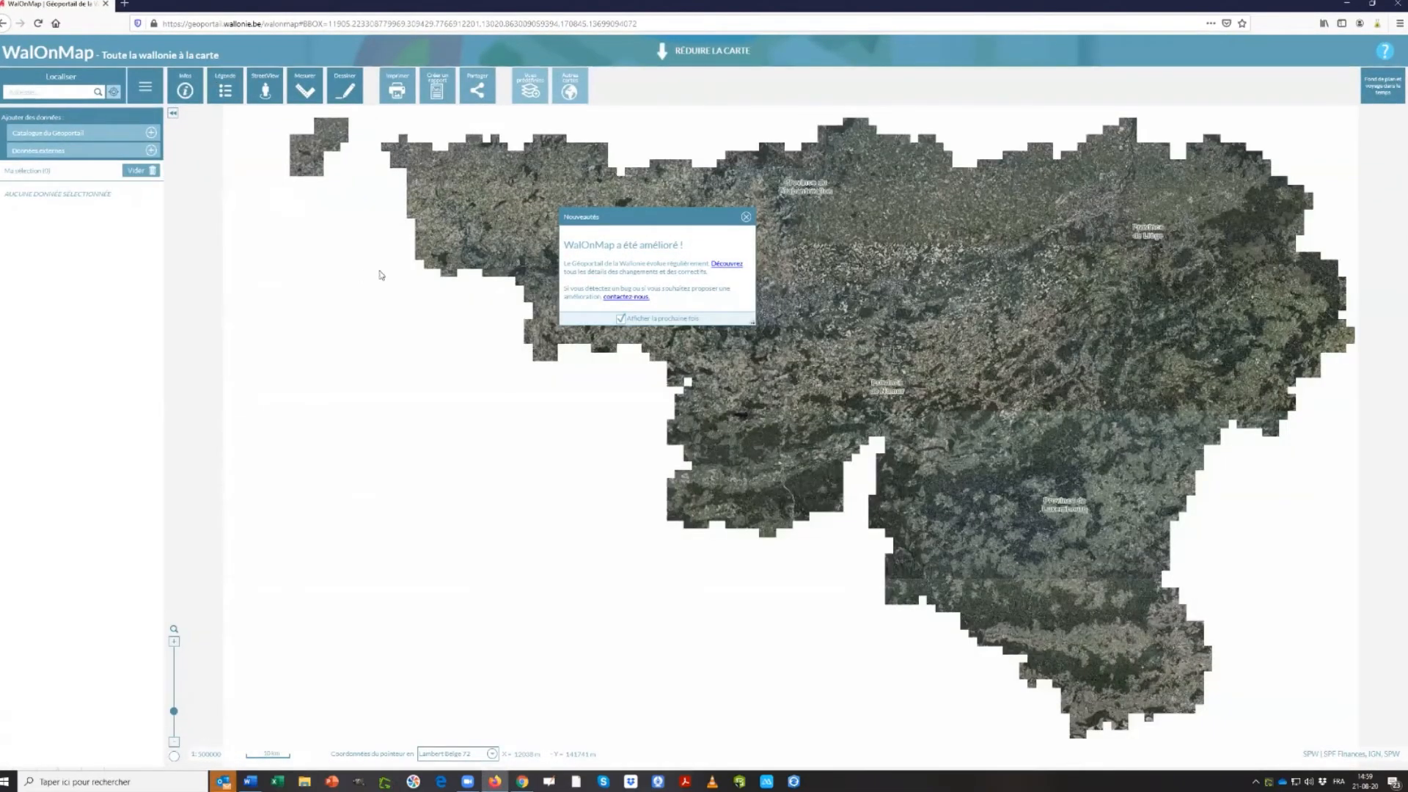
ctrl+scroll(629, 321, up, 2)
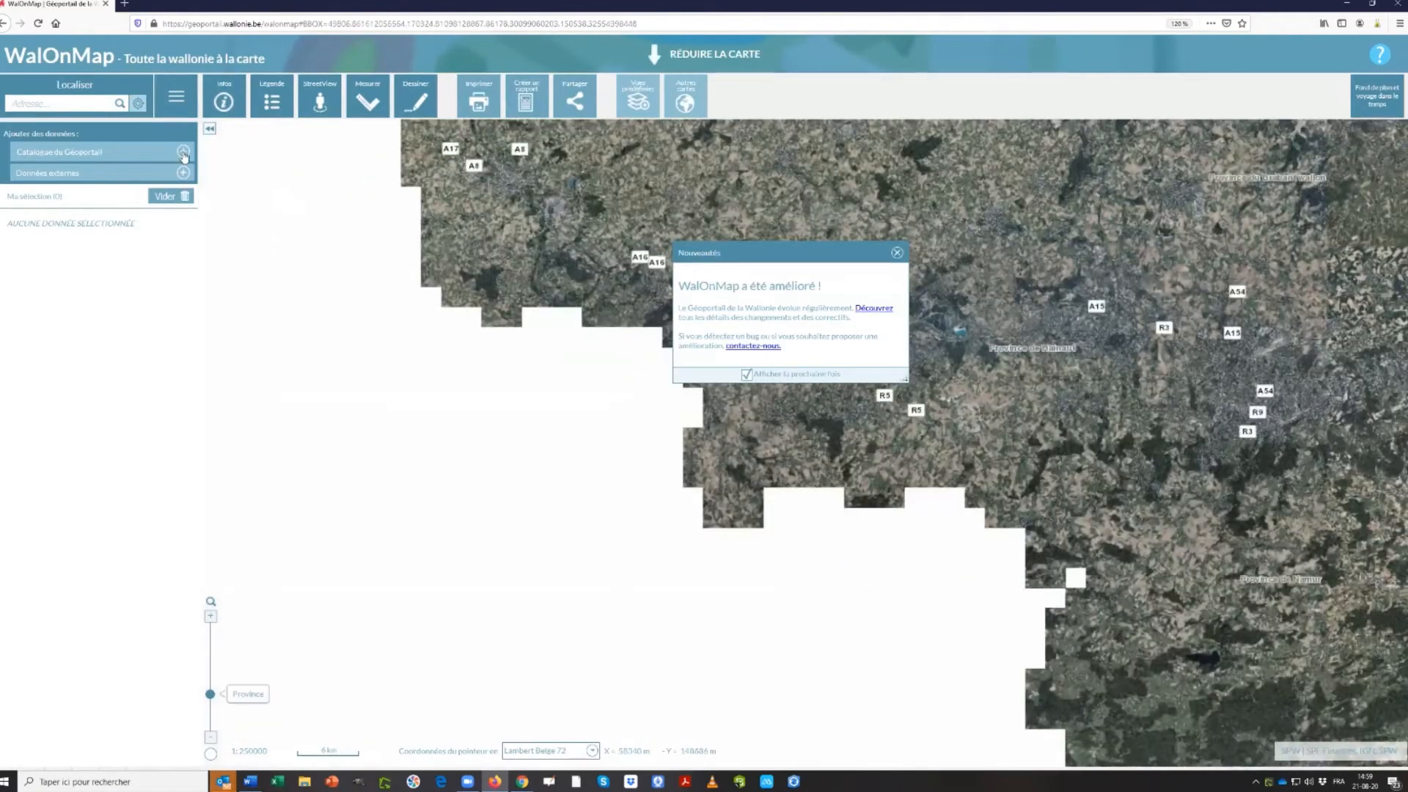
click(183, 152)
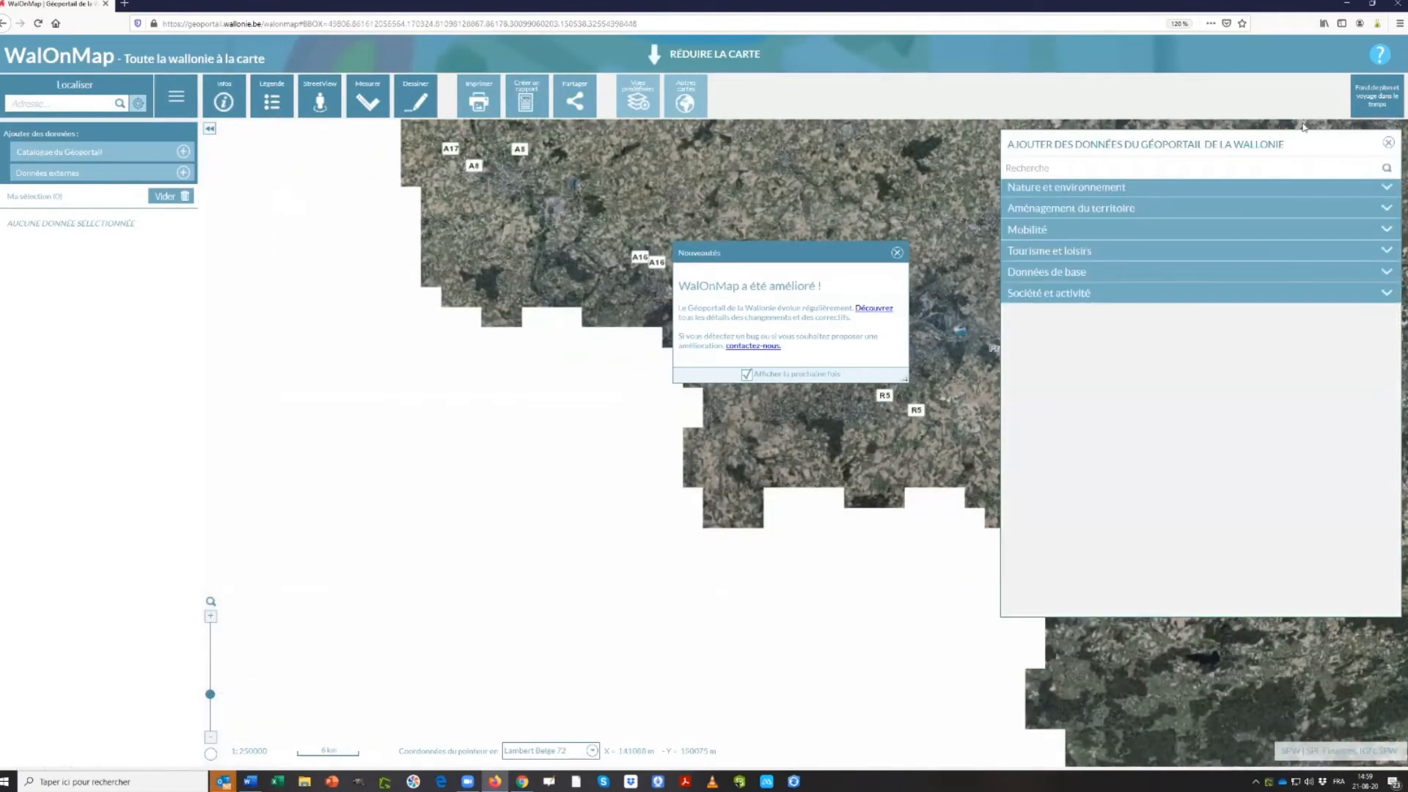
Expand Aménagement du territoire and Société et activité in the catalogue, and look through the Logement et habitat datasets
click(1094, 211)
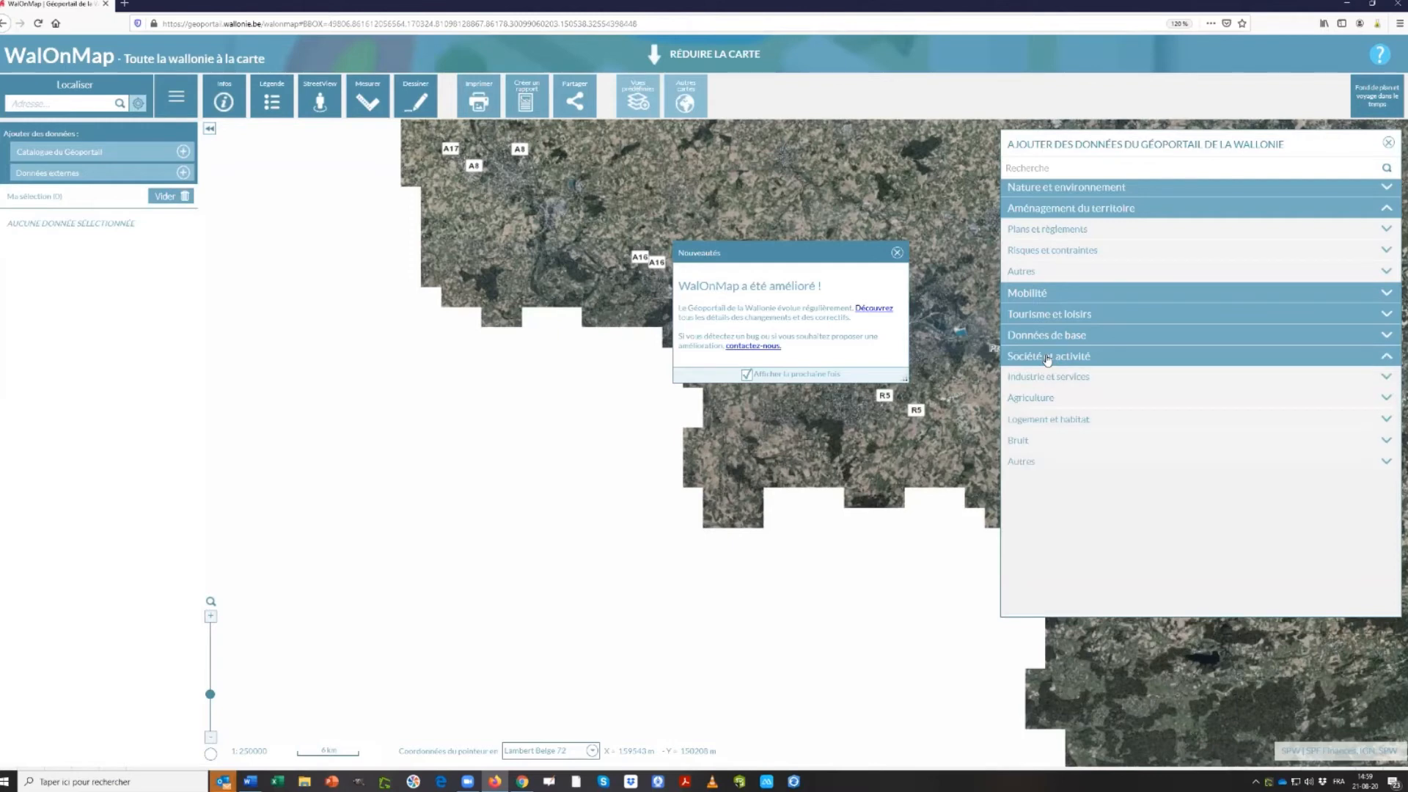
click(1022, 422)
scroll(1143, 499, down, 2)
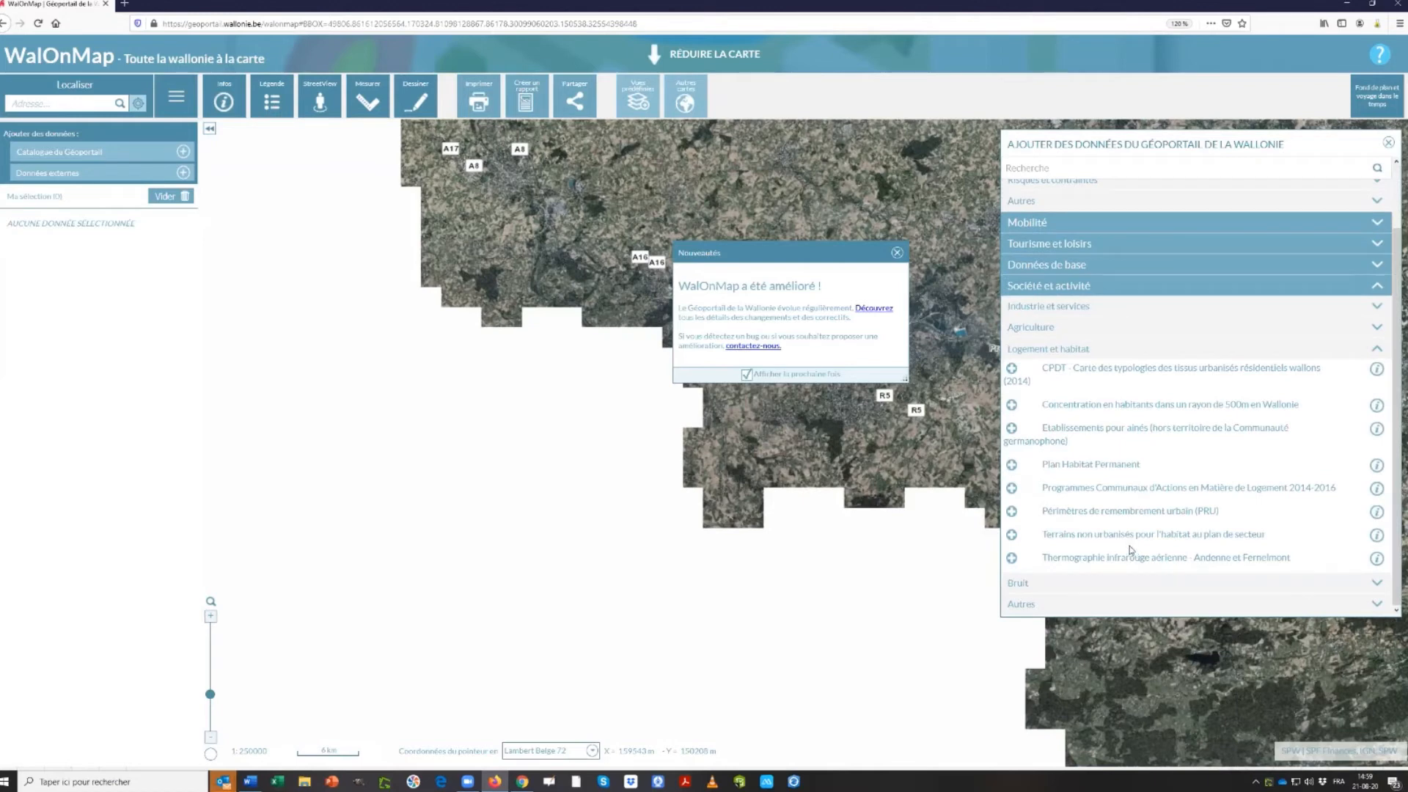
scroll(1117, 575, up, 2)
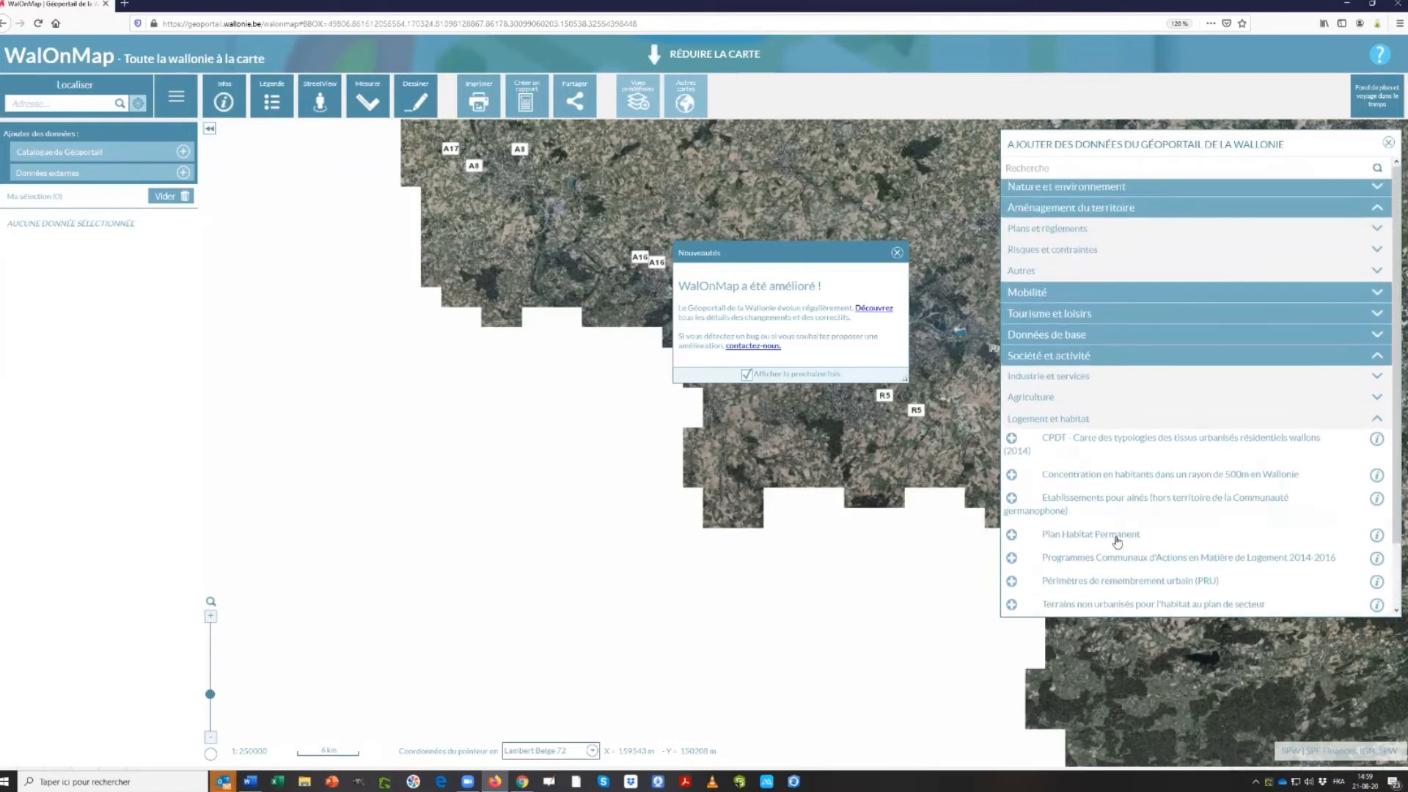
Add the Plan Habitat Permanent dataset to the map selection and remove it again
scroll(1228, 515, down, 2)
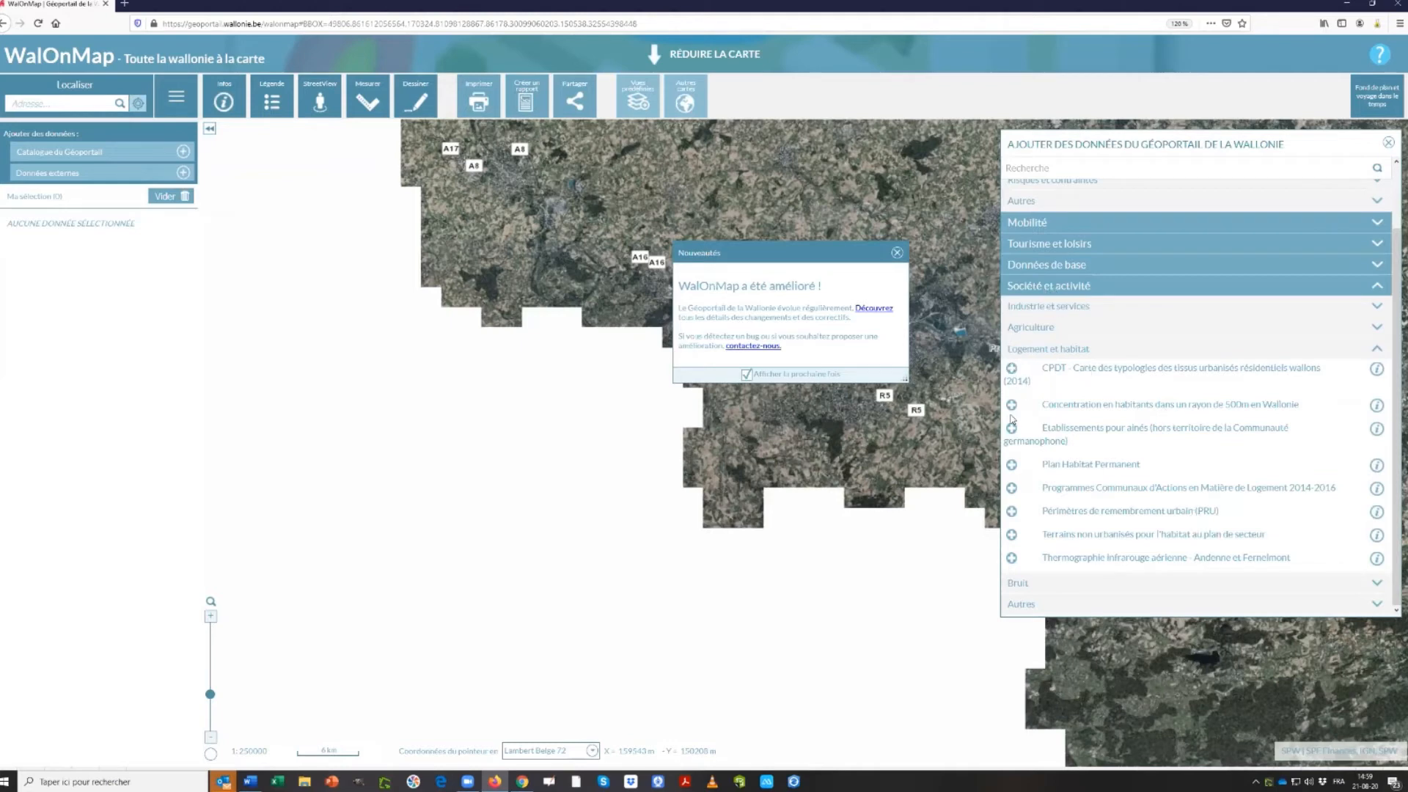
click(1011, 466)
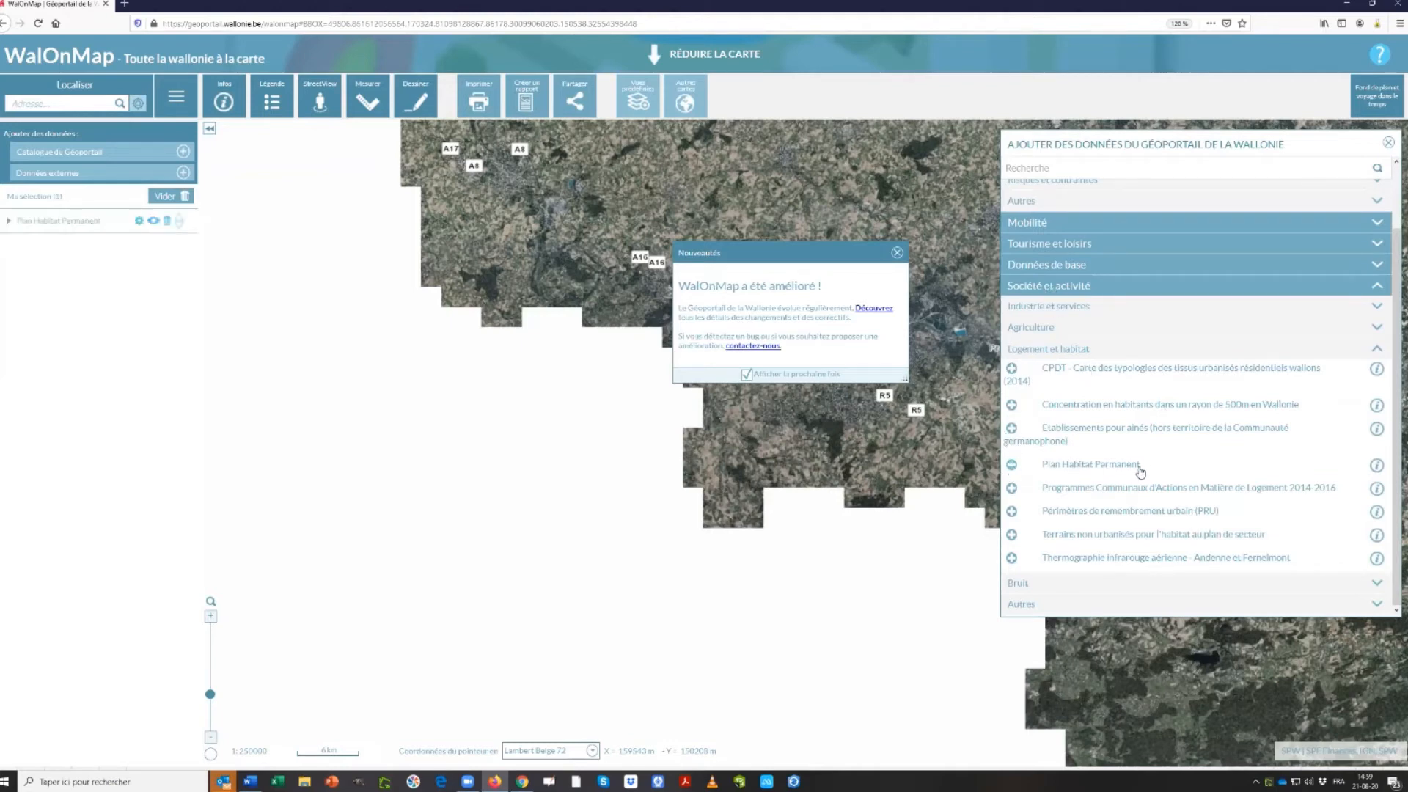
click(1011, 464)
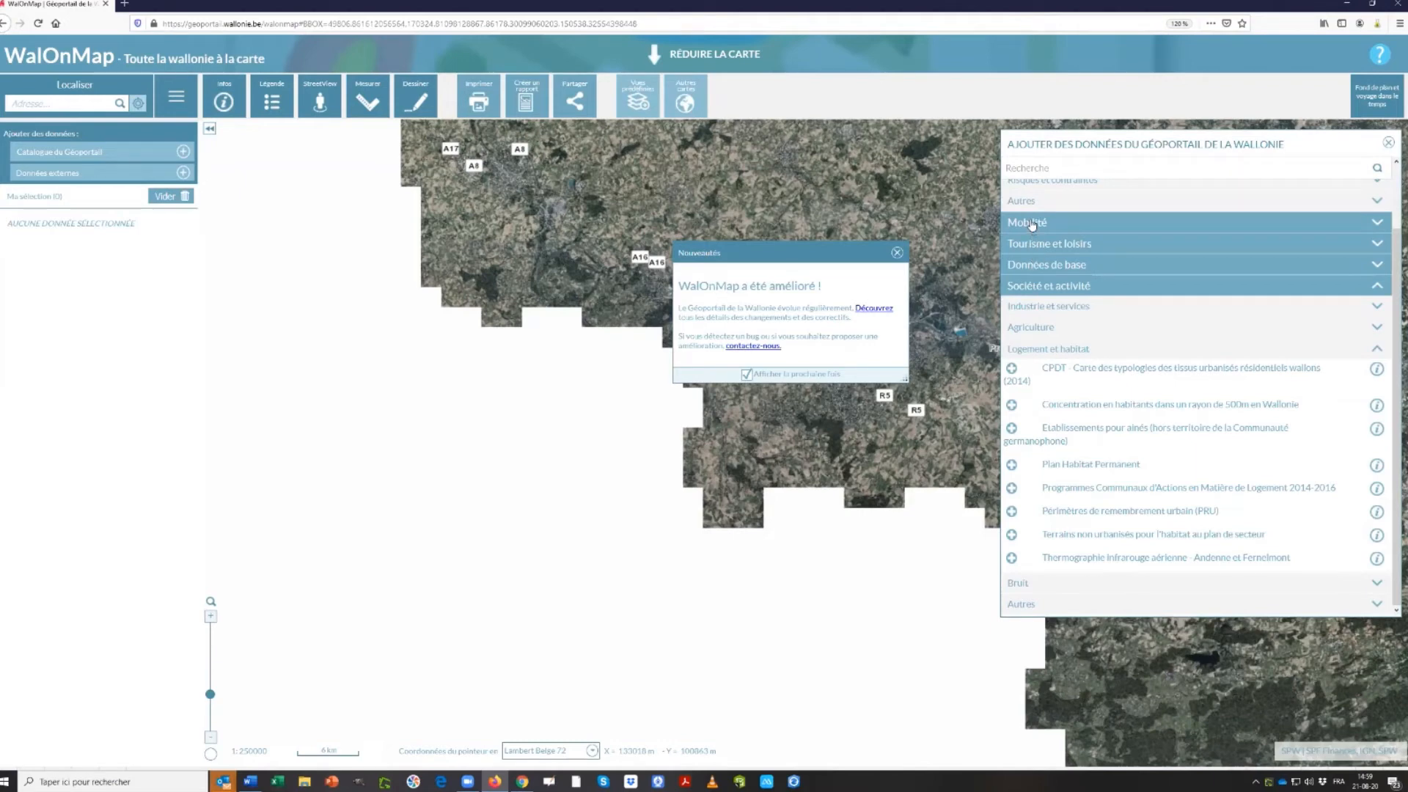
Collapse Aménagement du territoire and expand the Agriculture datasets under Société et activité
scroll(1033, 216, up, 1)
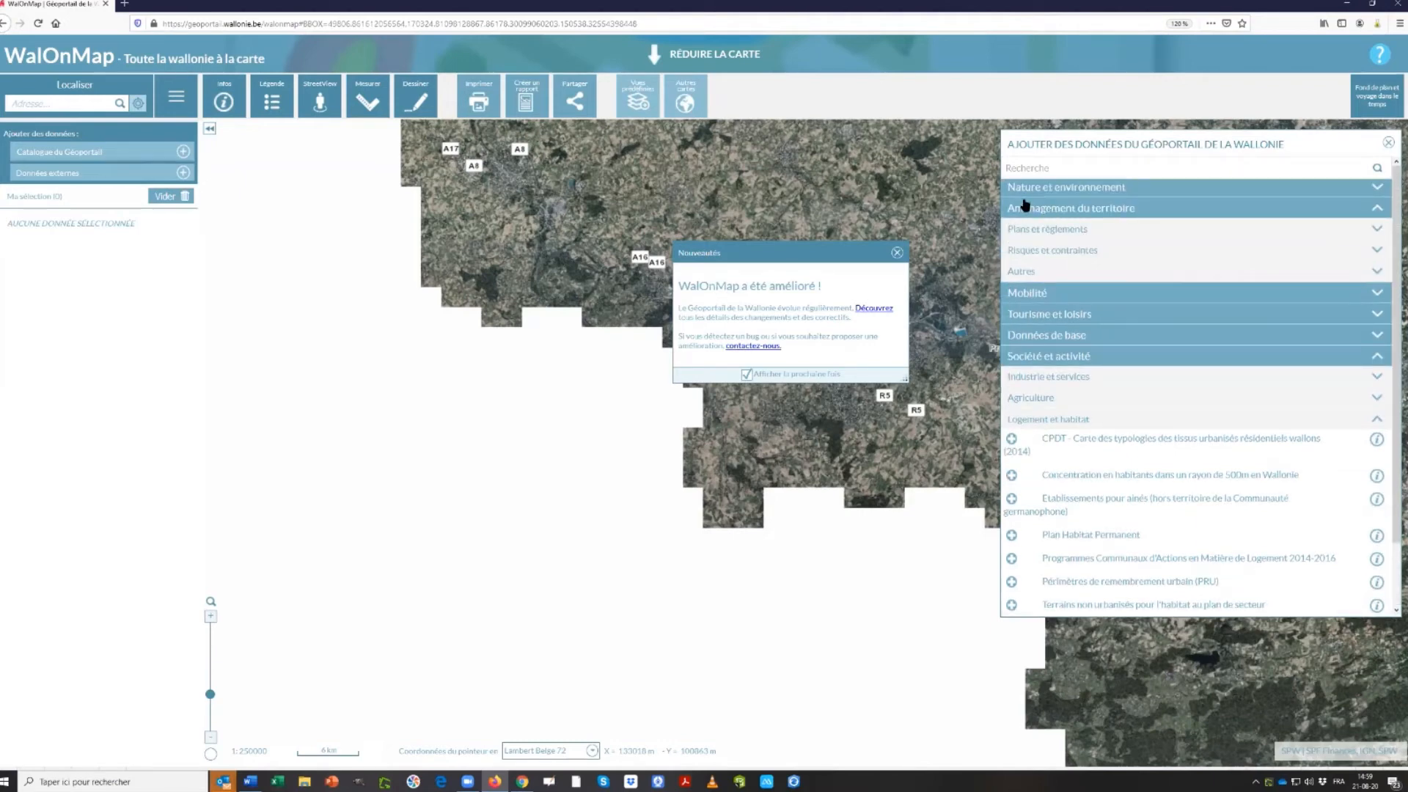
click(1037, 233)
click(1037, 210)
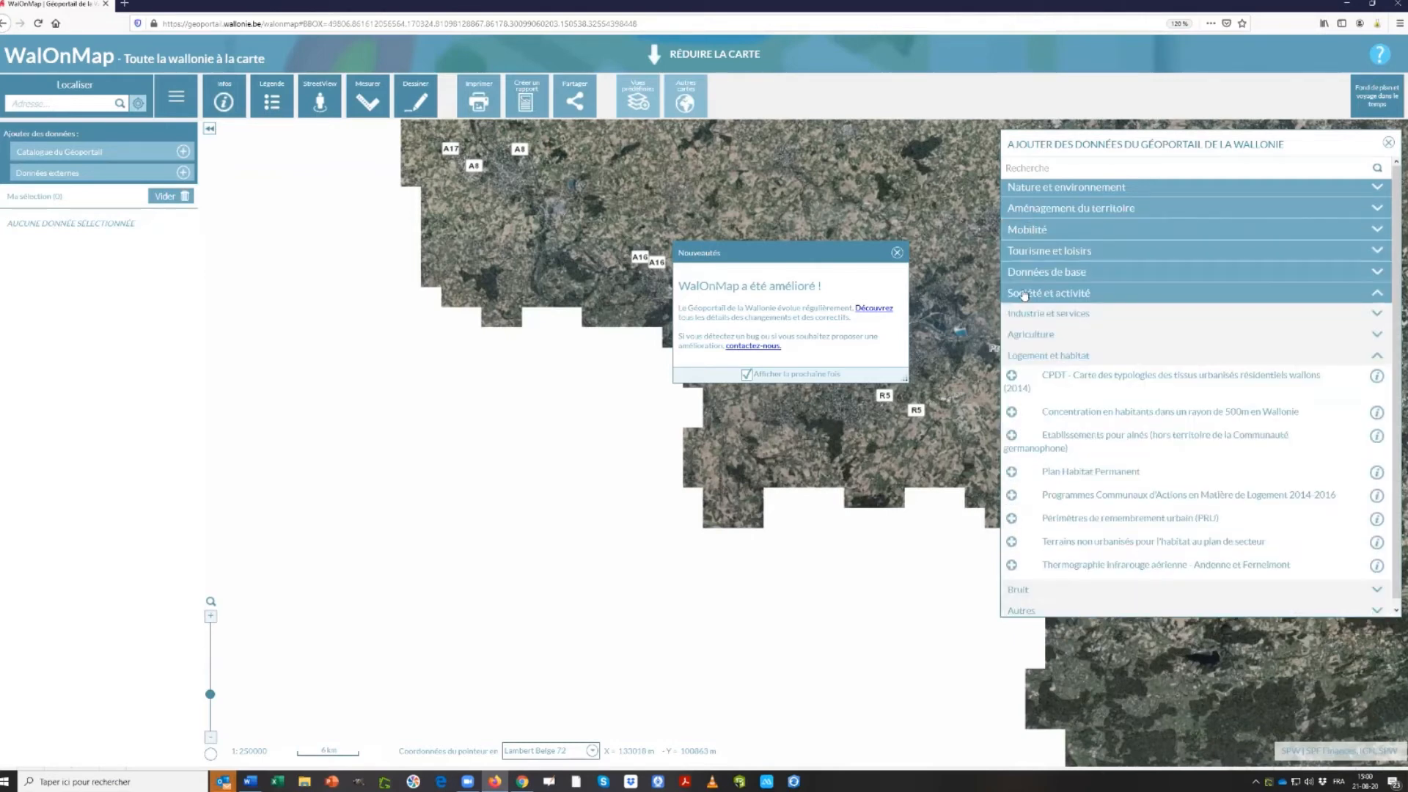
click(1021, 294)
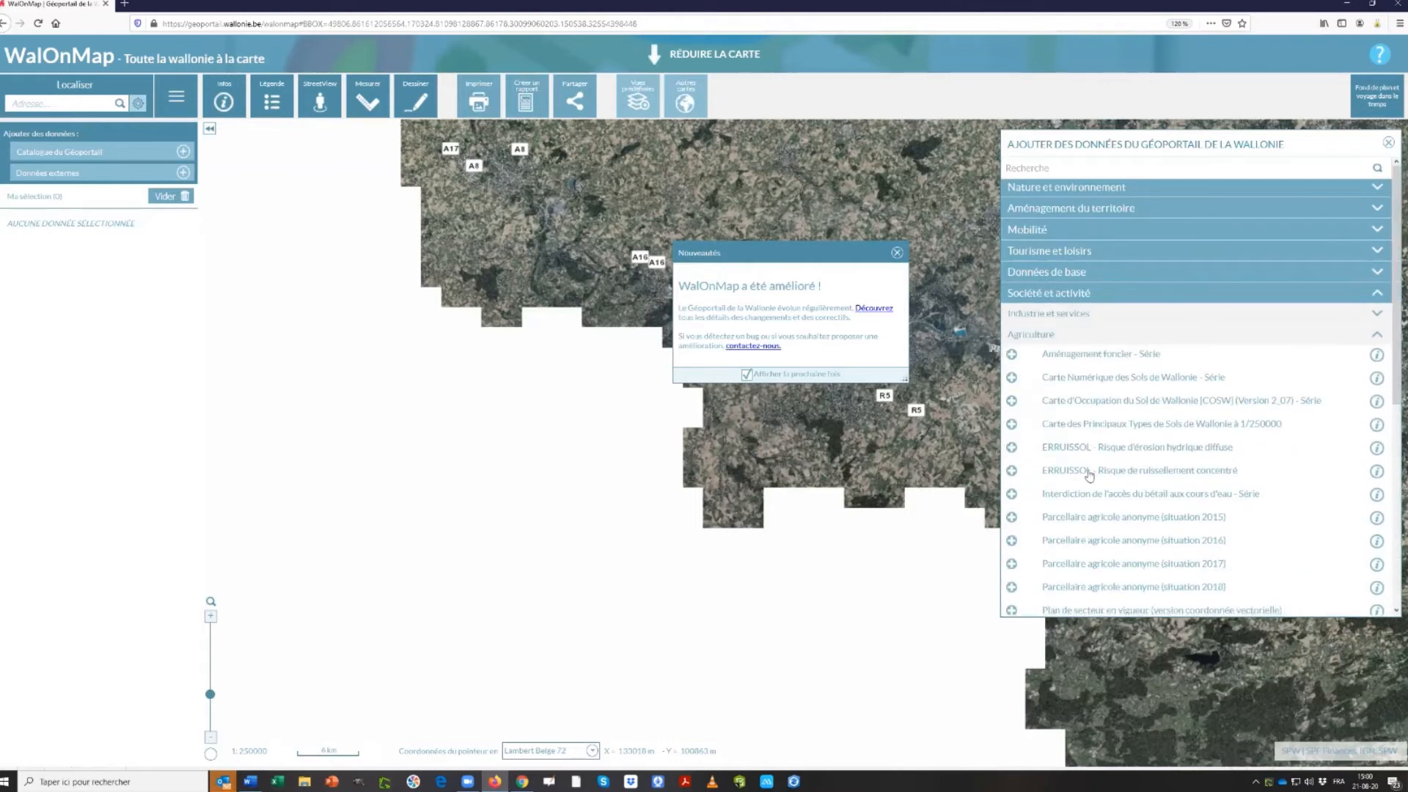
Find Réseau Natura 2000 en vigueur - Série among the Agriculture datasets and open its descriptive sheet
scroll(1121, 542, down, 2)
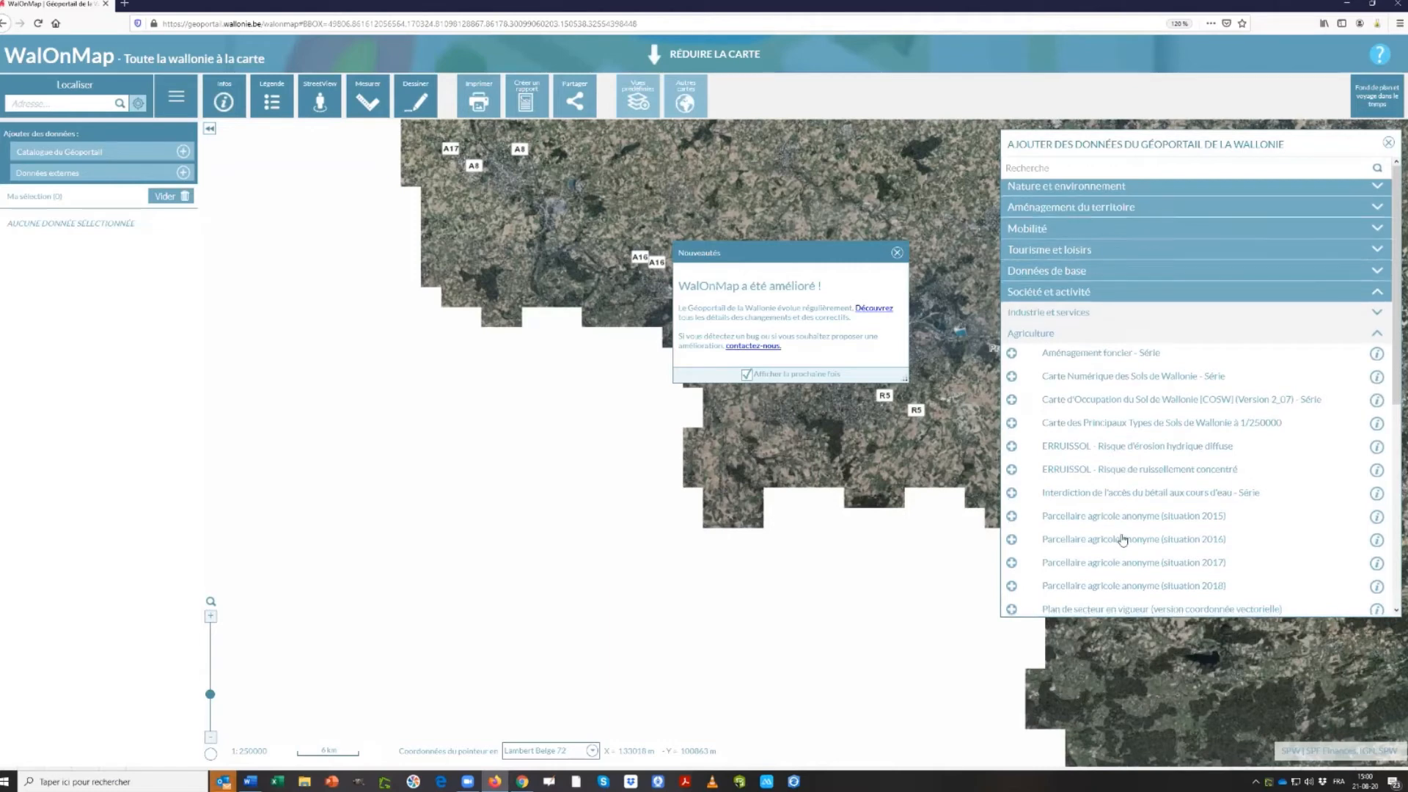
scroll(1122, 541, down, 2)
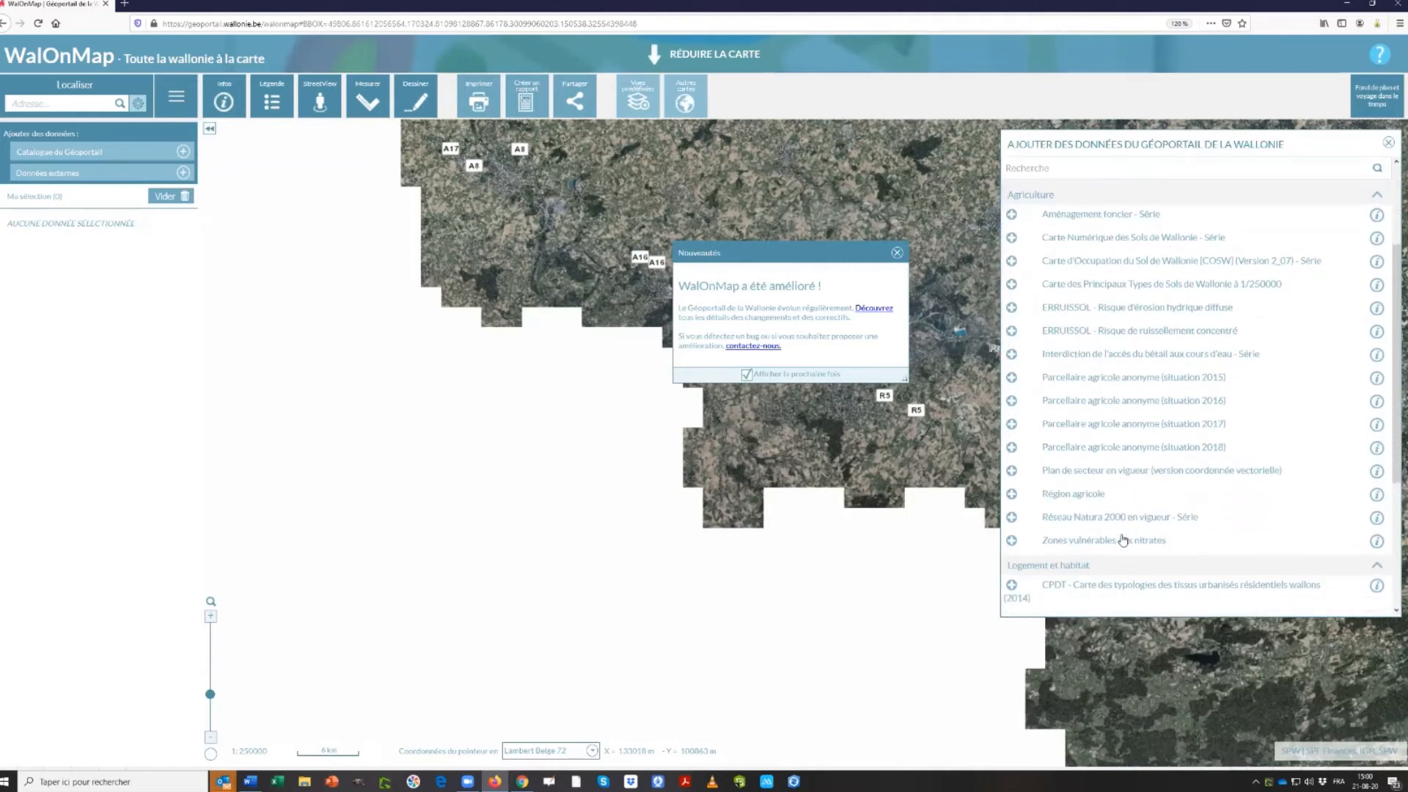
scroll(1122, 540, down, 2)
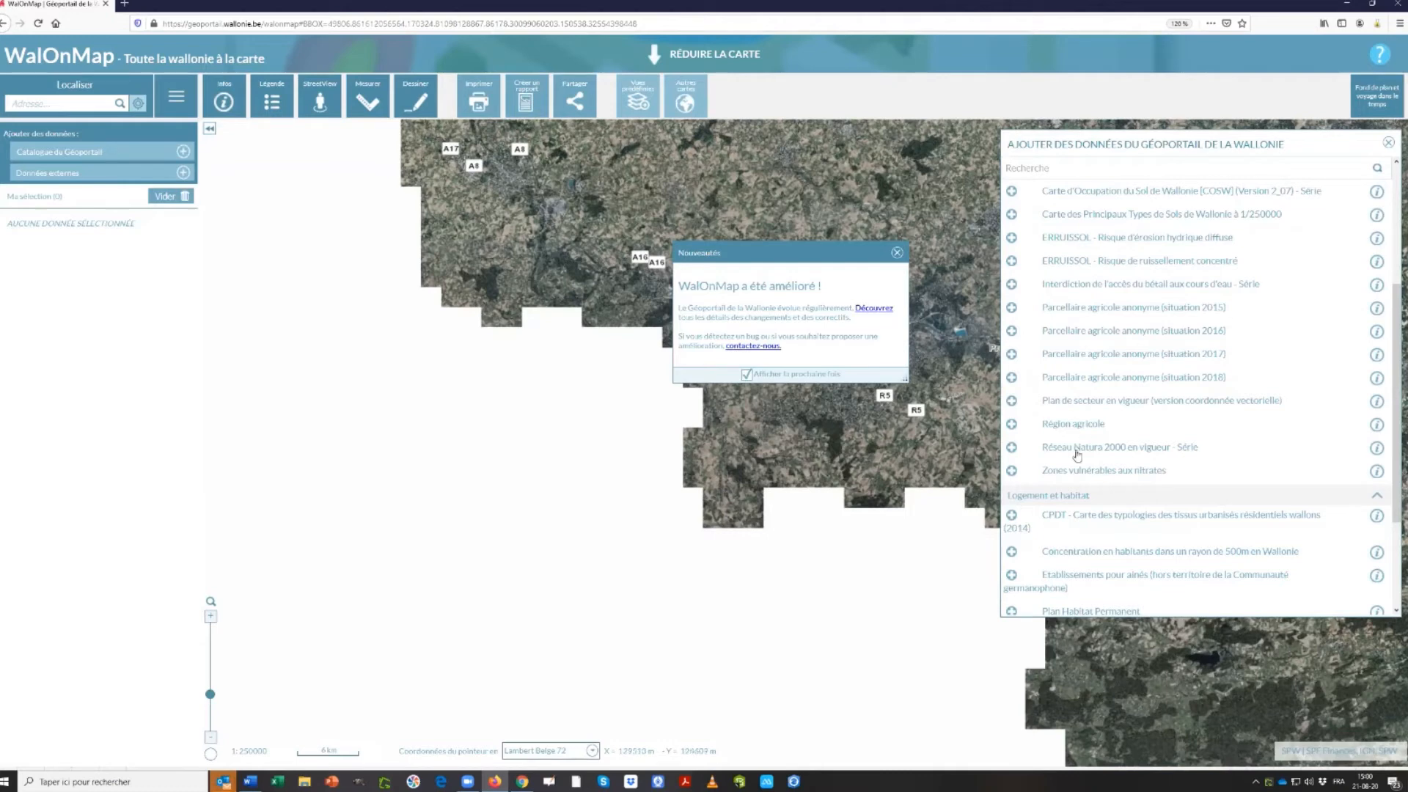
click(1377, 449)
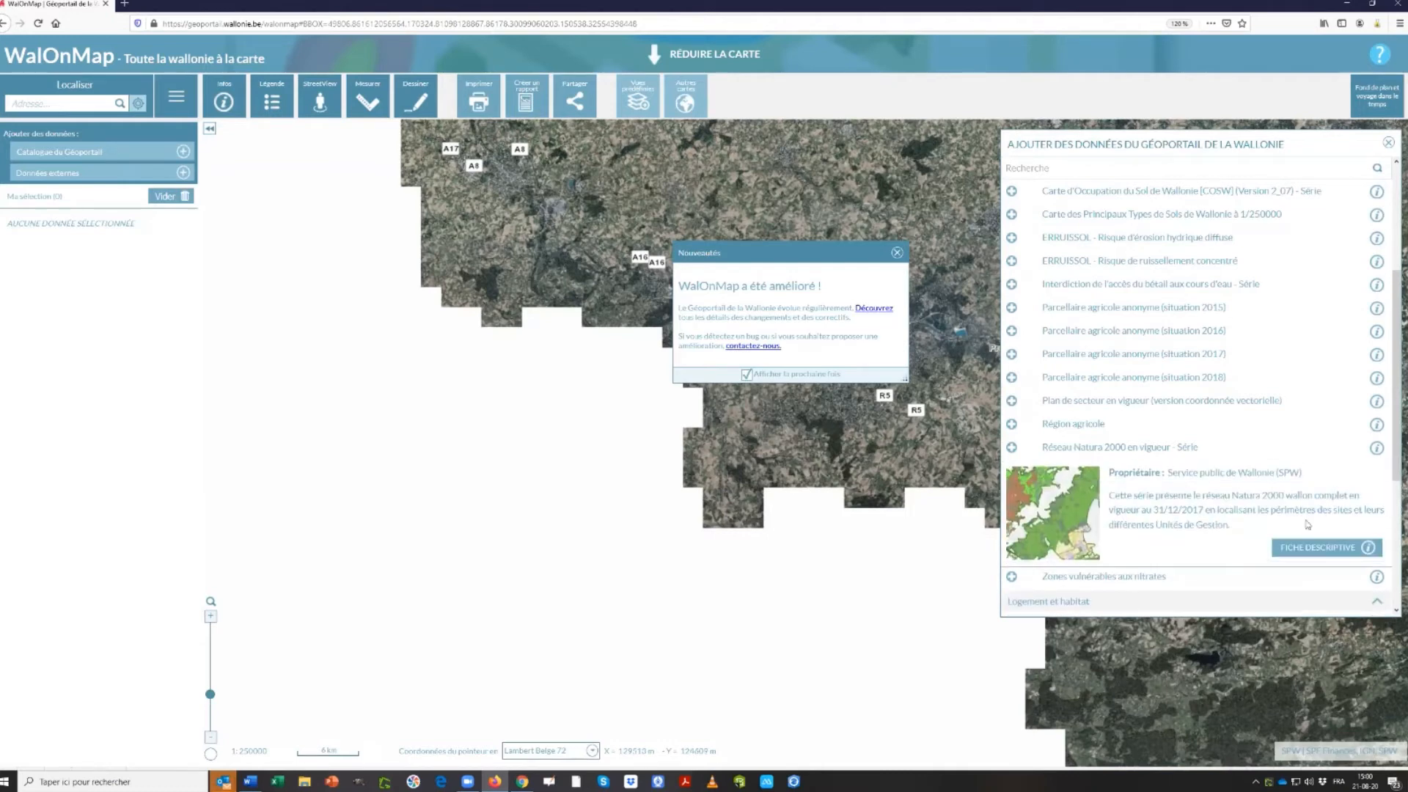
click(1312, 553)
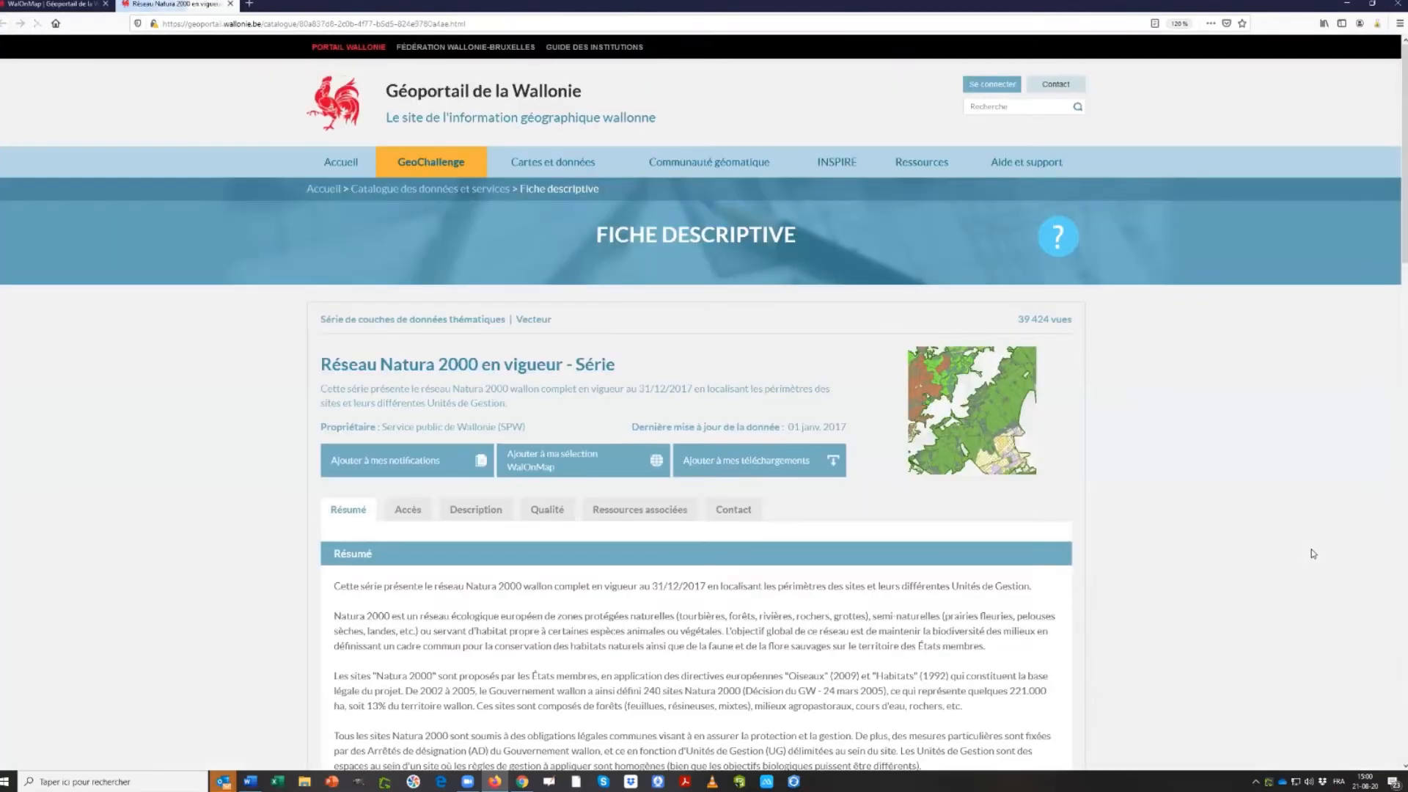
mouse_move(510, 179)
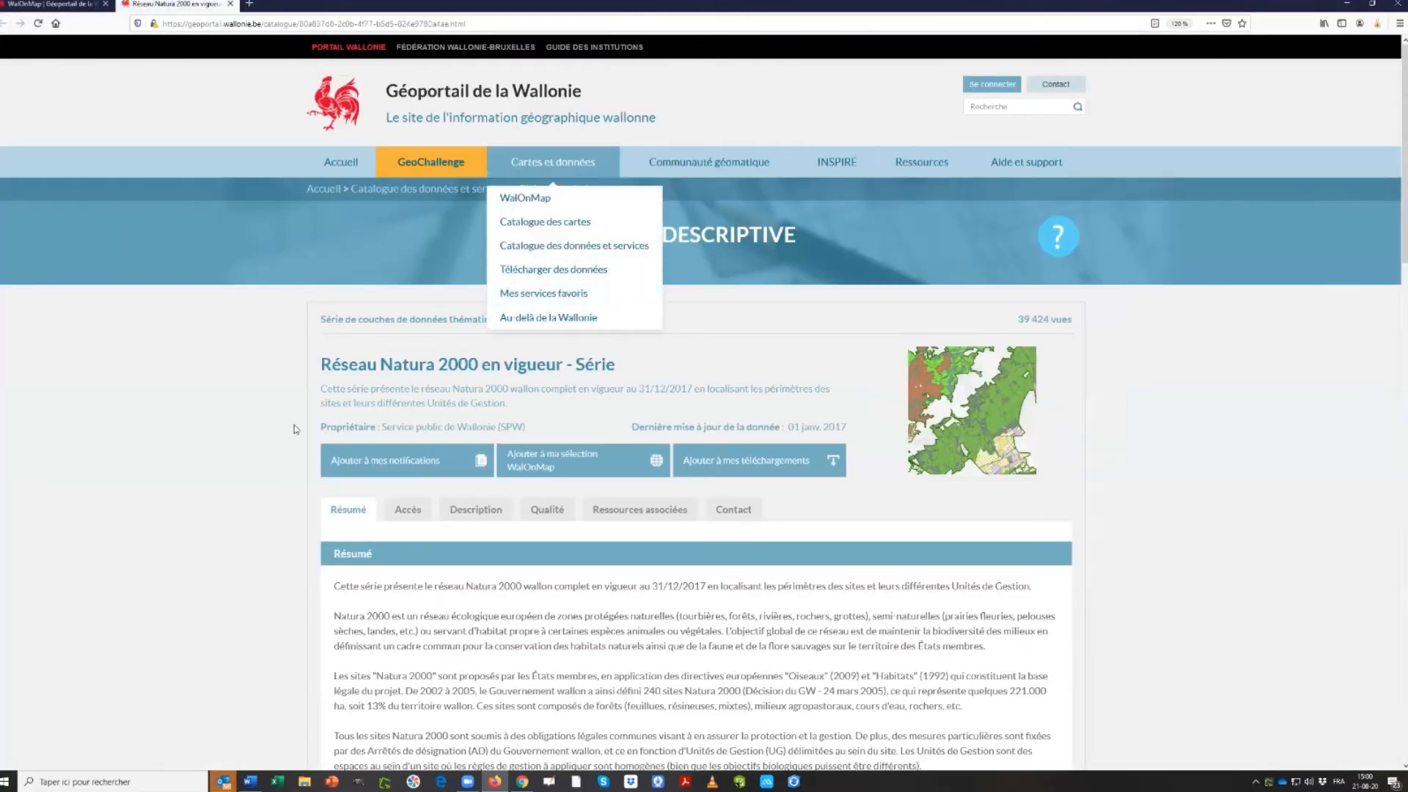
Show the sheet's access information and copy the URL of the ESRI-REST visualisation service
click(407, 511)
scroll(422, 506, down, 8)
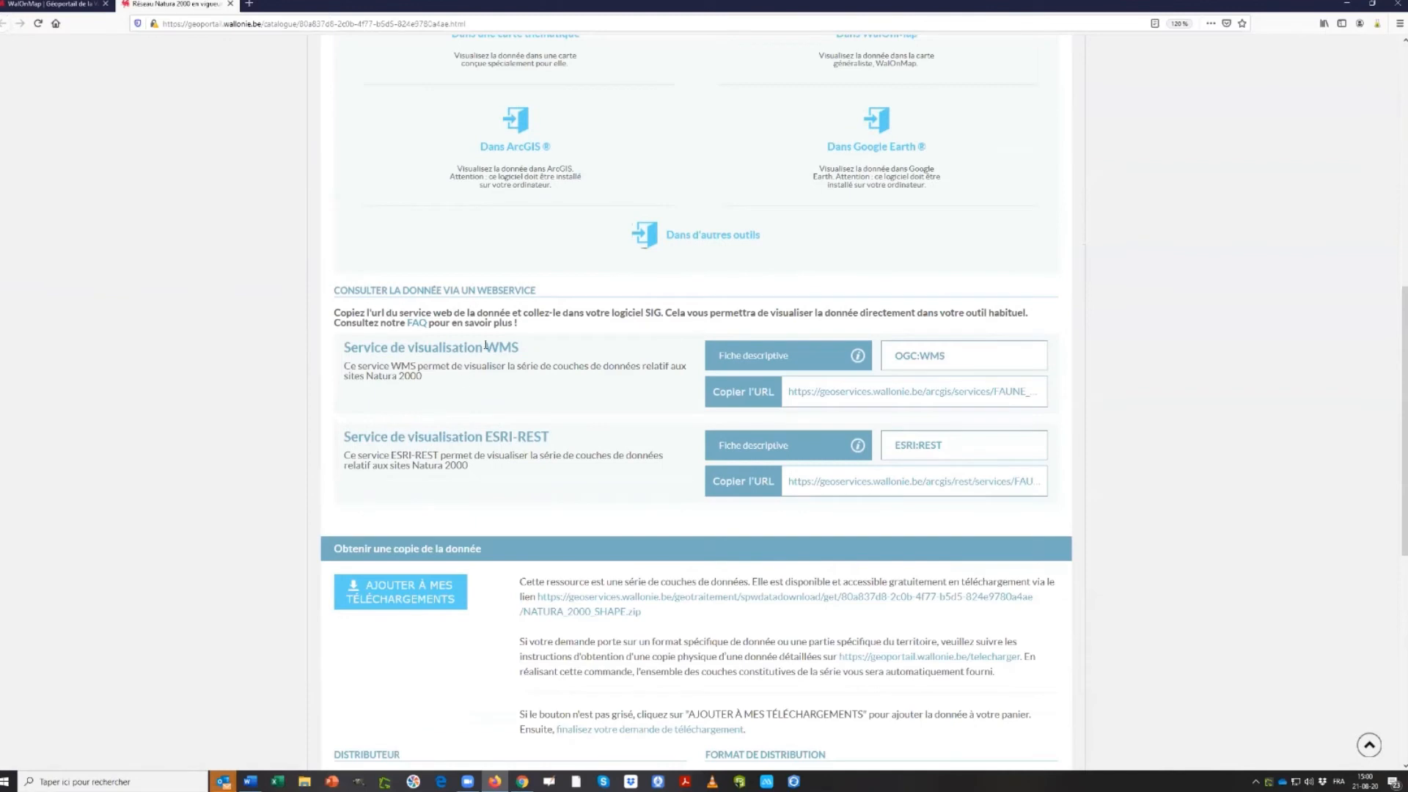
drag(486, 344, 527, 343)
click(493, 438)
click(741, 482)
Switch back to the ArcGIS map, start adding a layer from the Web and choose Service Web ArcGIS Server as its type
click(71, 4)
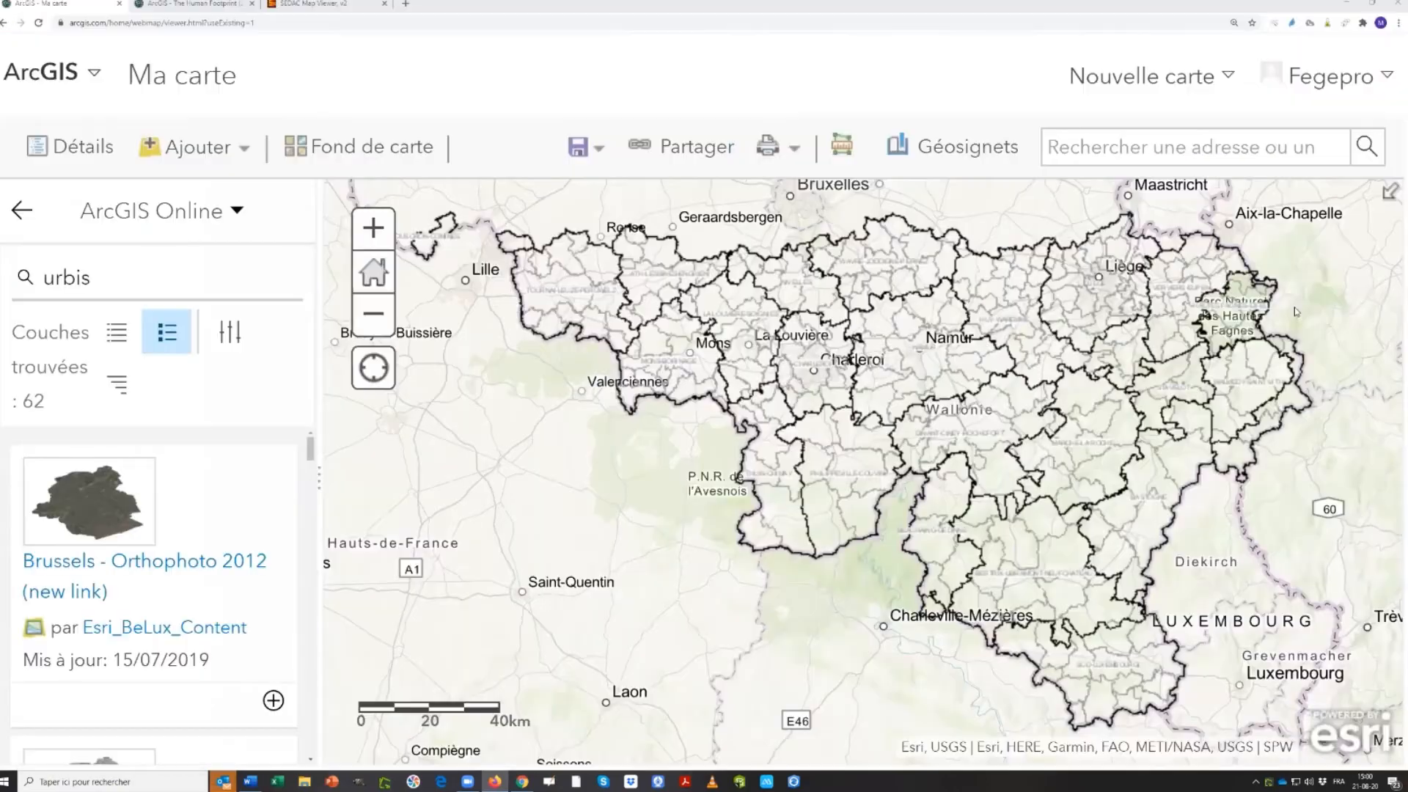
click(198, 149)
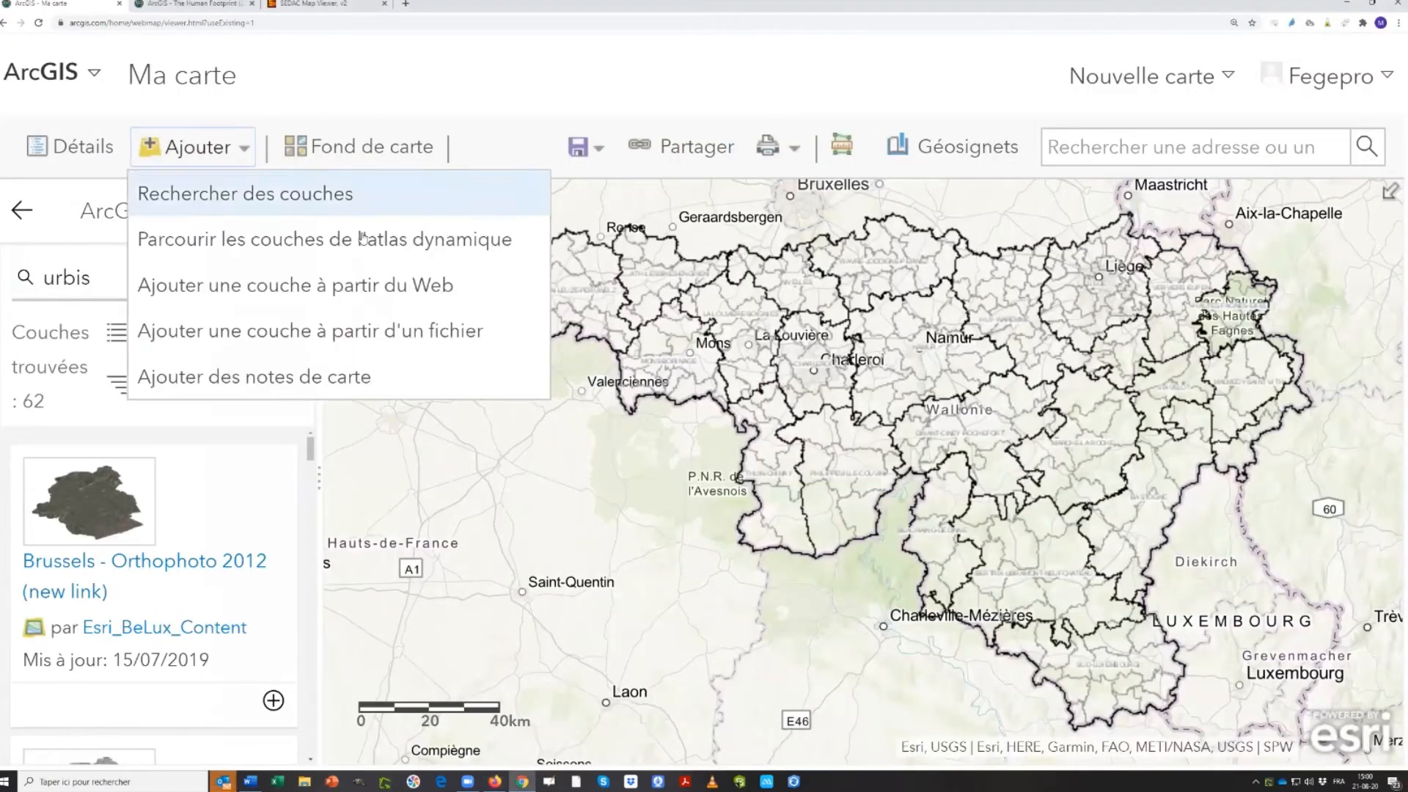
click(292, 290)
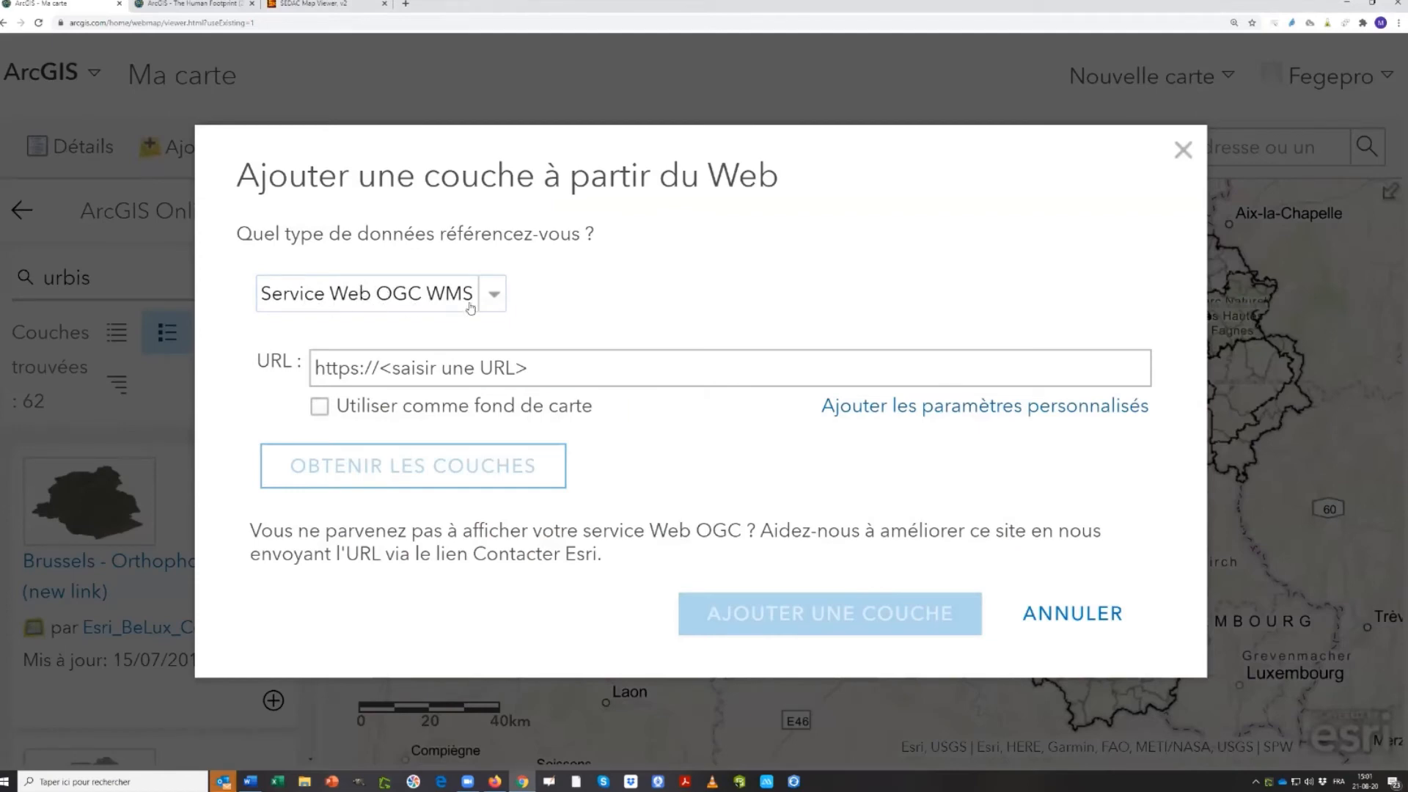
click(496, 297)
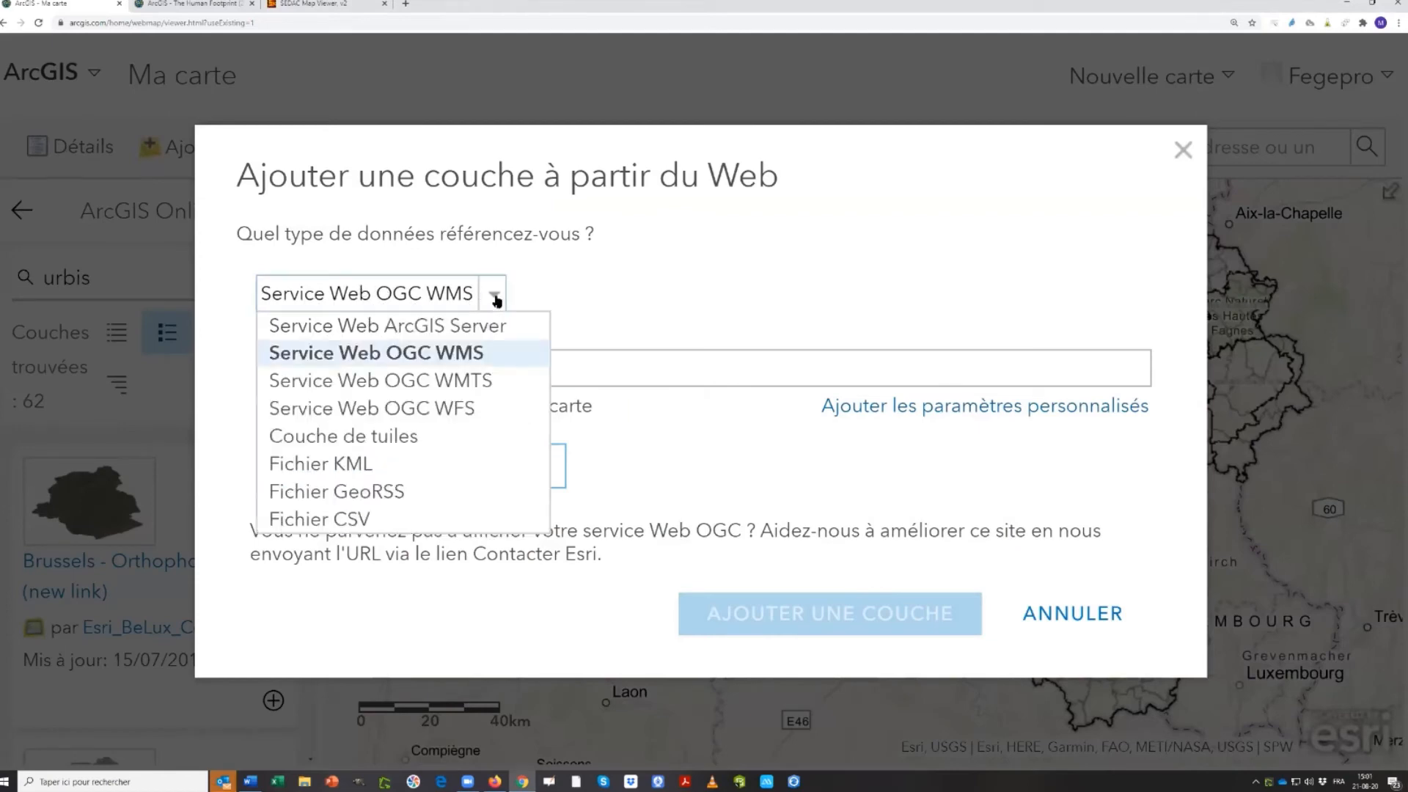
click(421, 331)
click(557, 393)
text(https://geoservices.wallonie.be/arcgis/rest/services/FAUNE_FLORE/NATURA2000/MapServer)
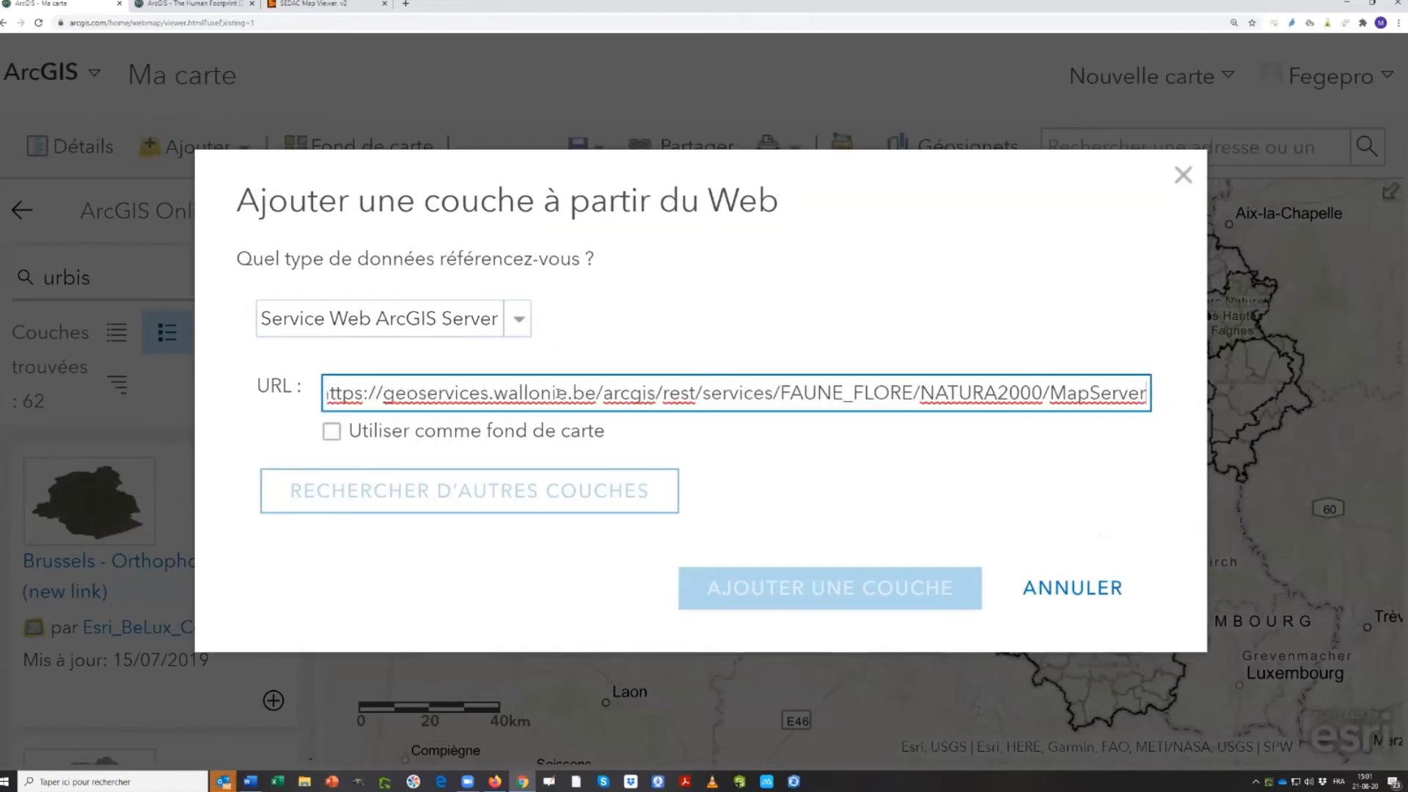
click(822, 592)
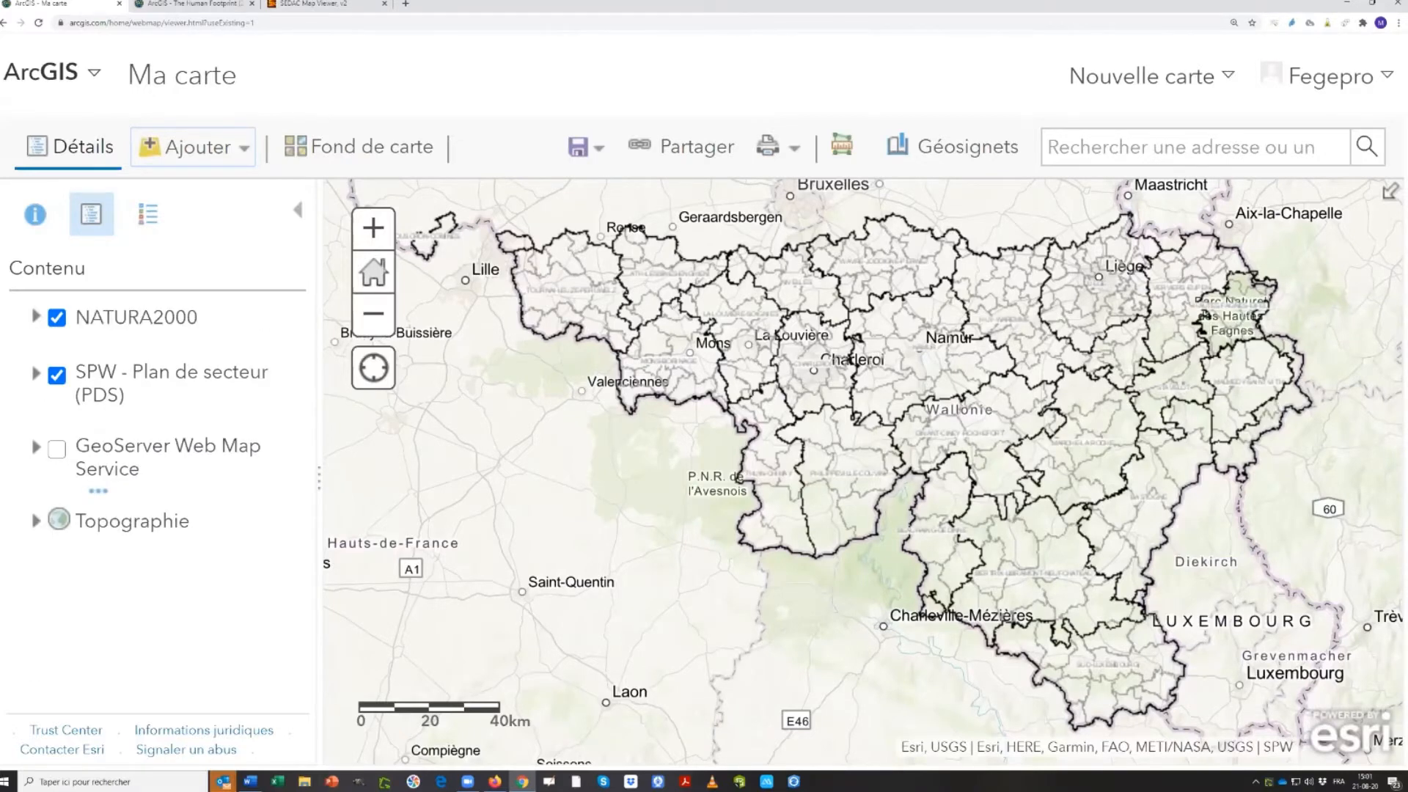
click(57, 375)
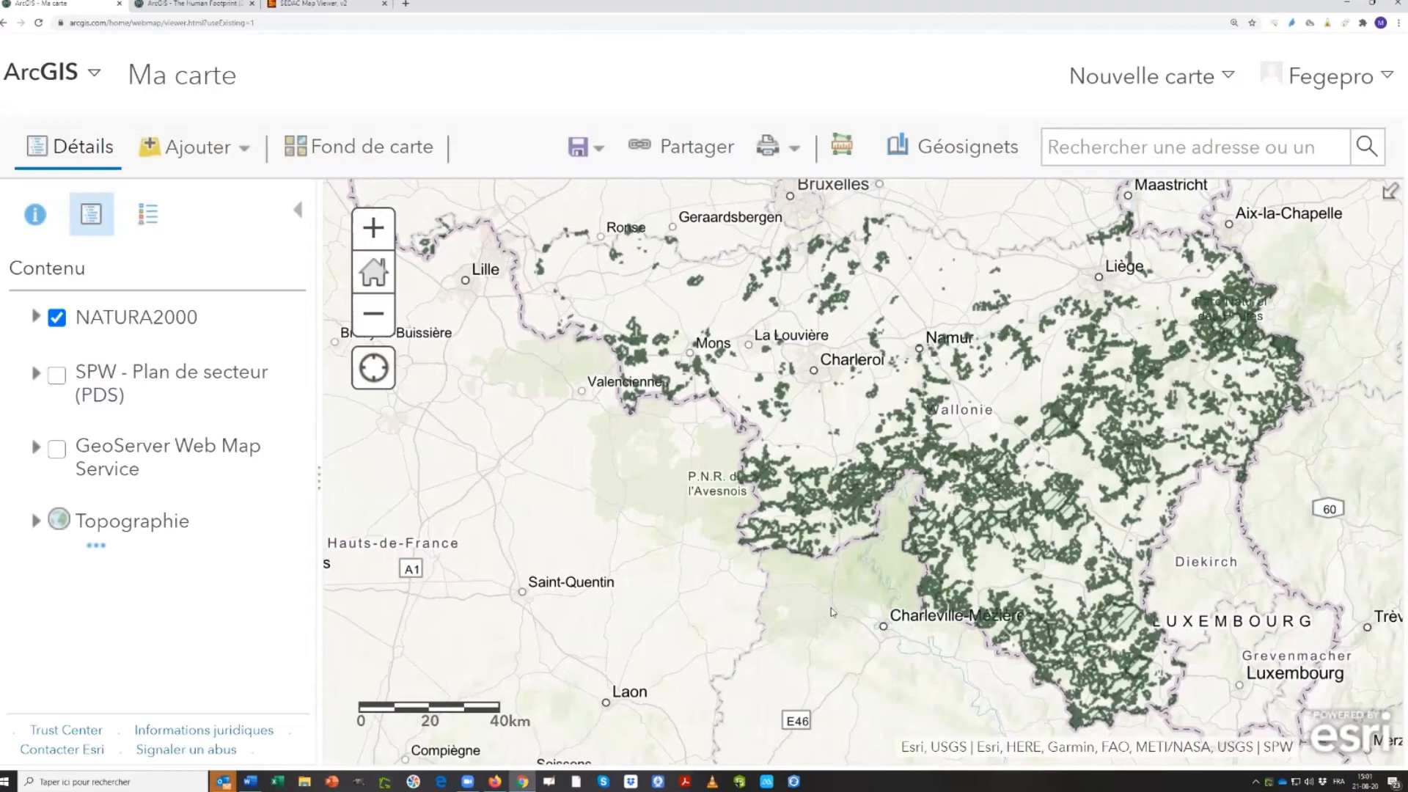
scroll(878, 538, up, 2)
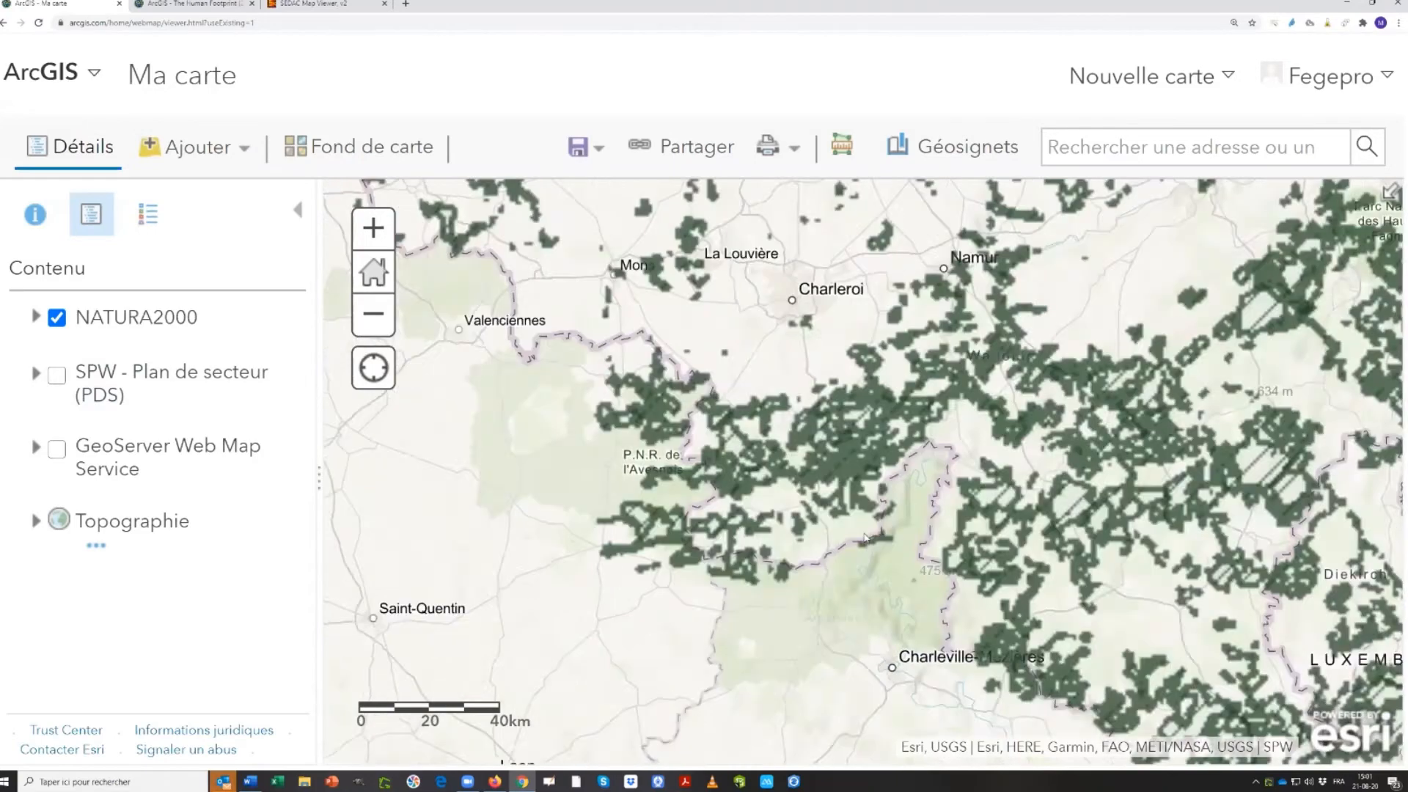
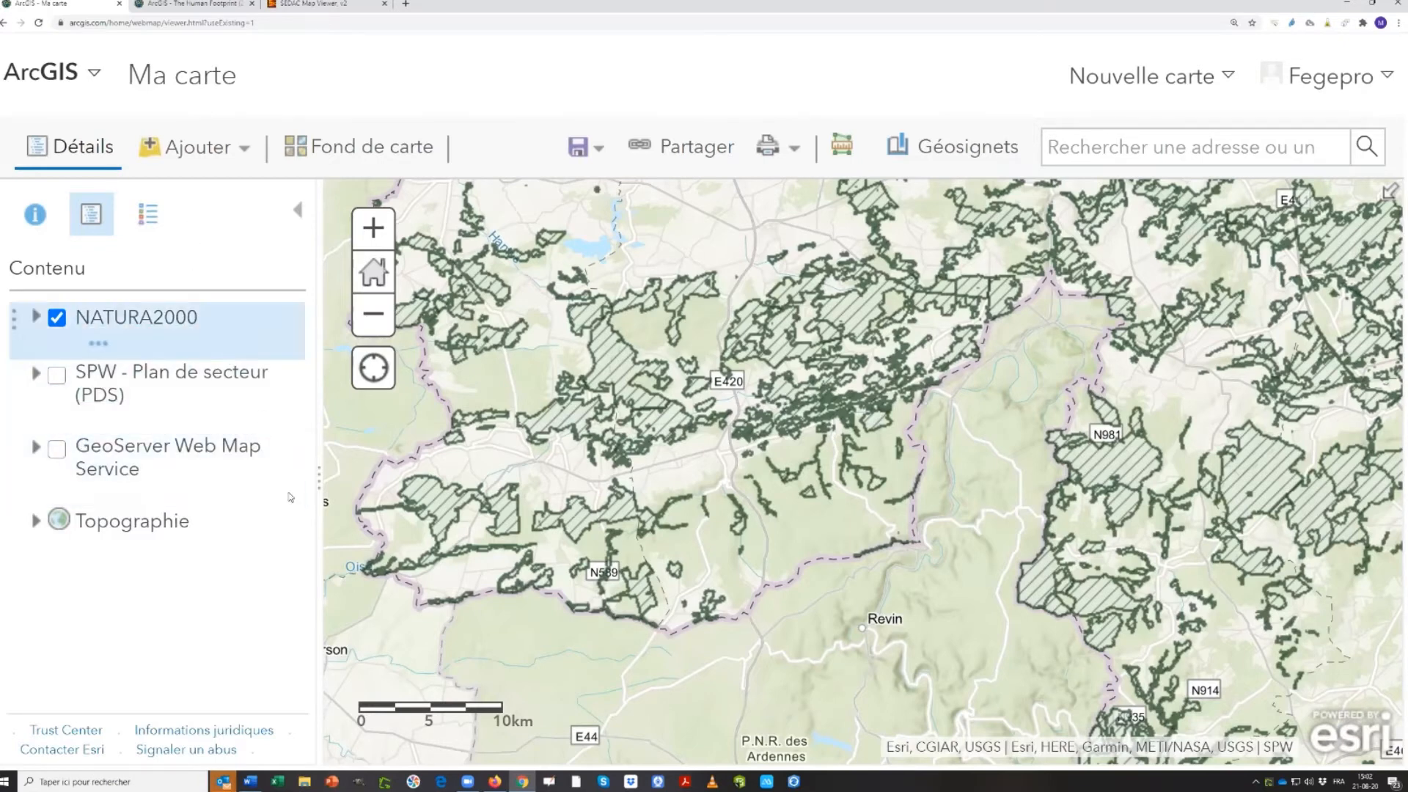
click(206, 152)
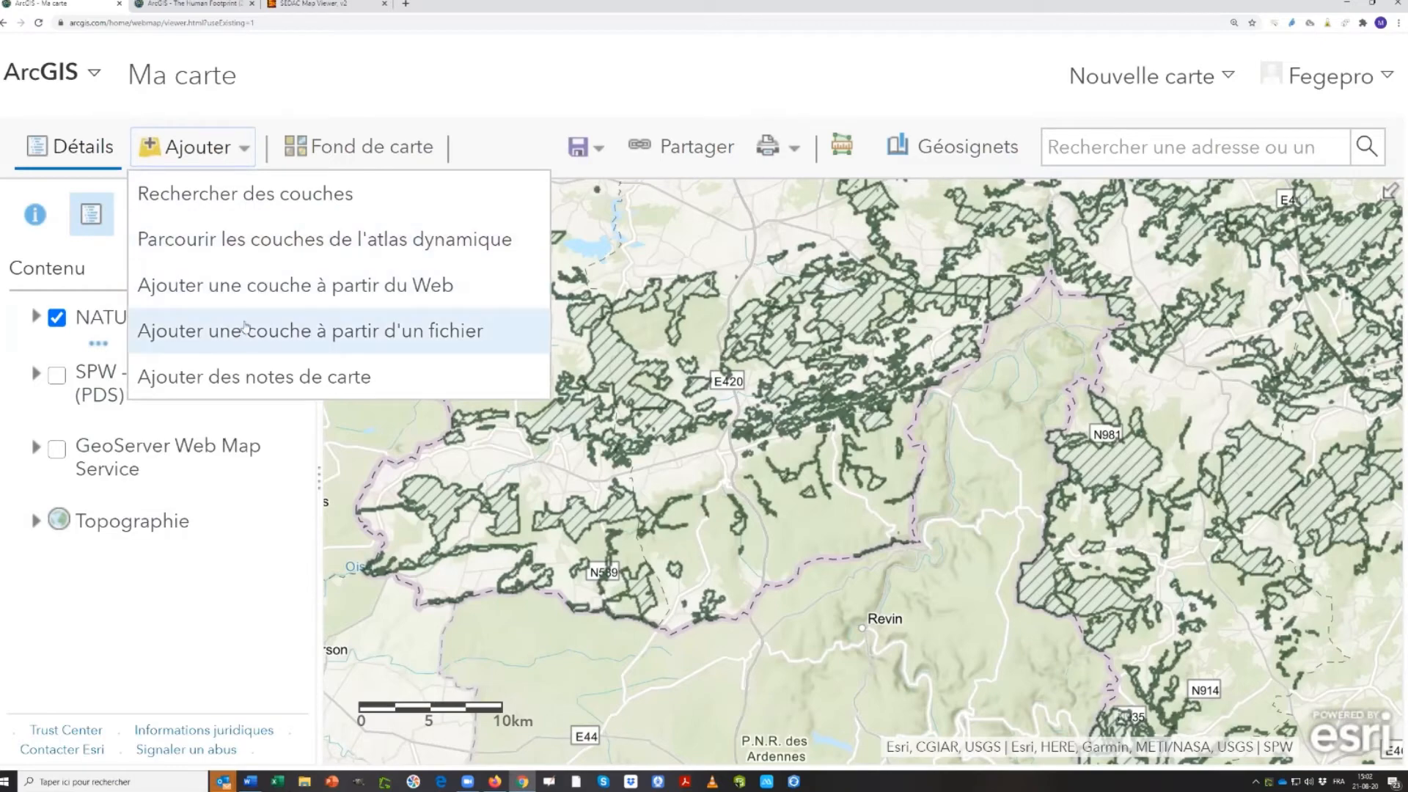
click(245, 286)
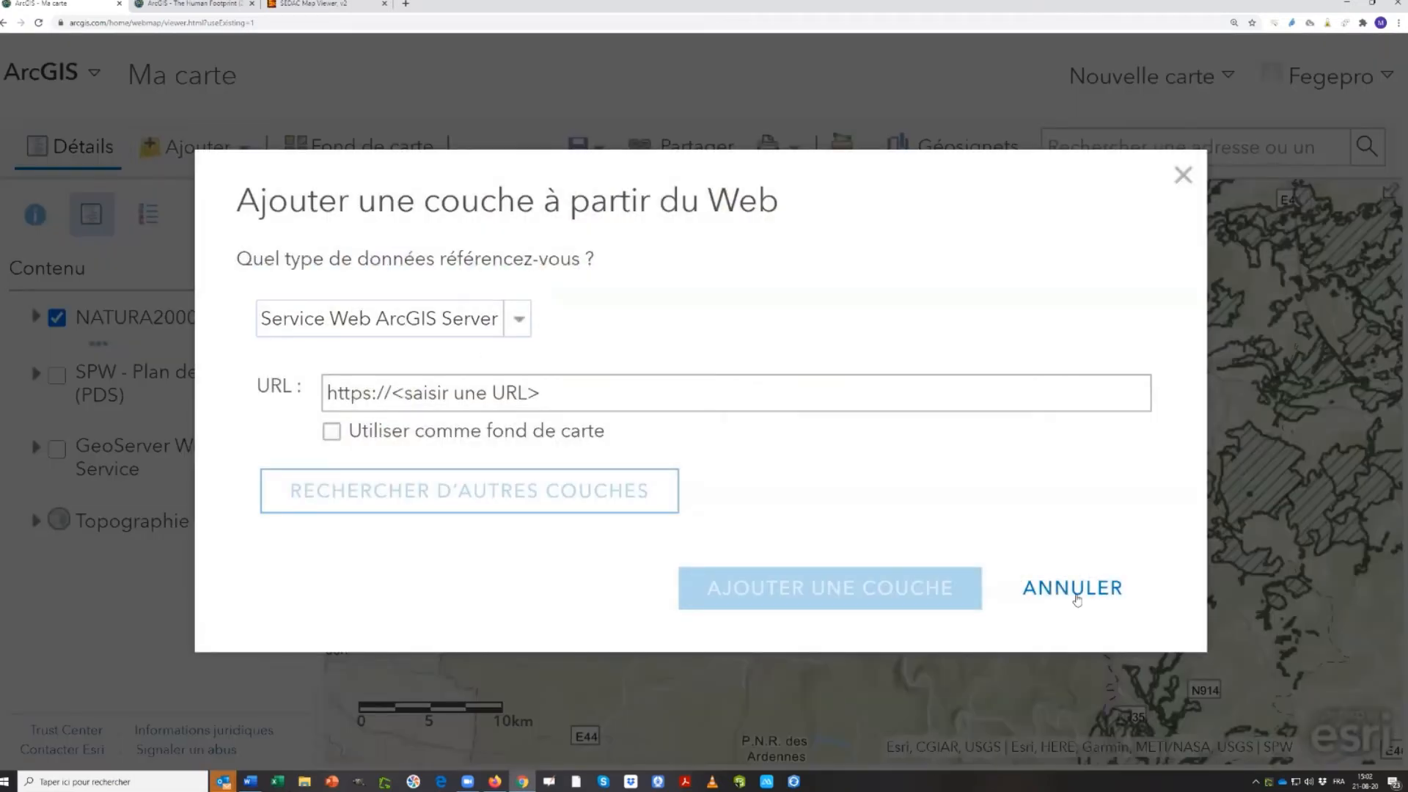
click(1074, 591)
Check the available sources in the layer search, keep ArcGIS Online selected and return to the map's contents
click(244, 144)
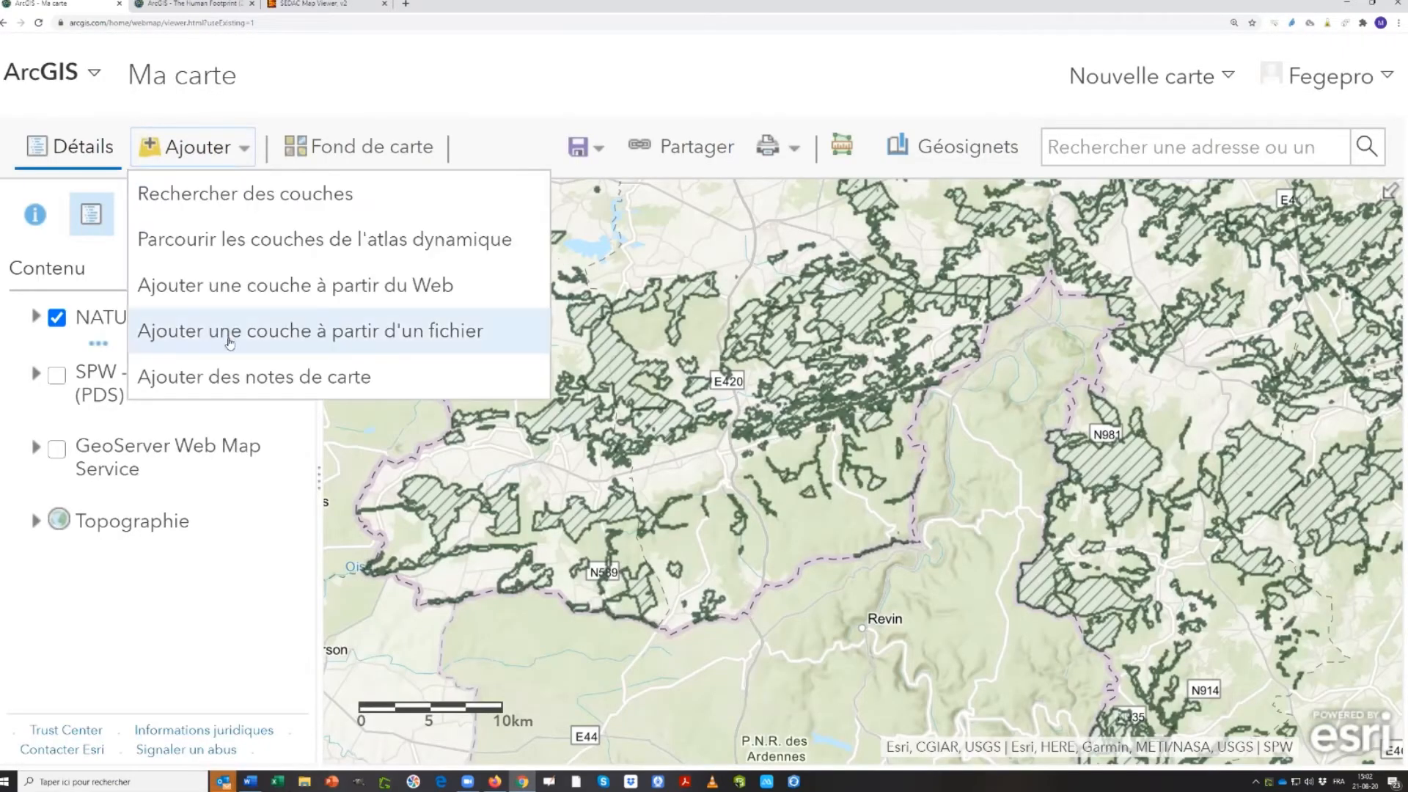
click(247, 199)
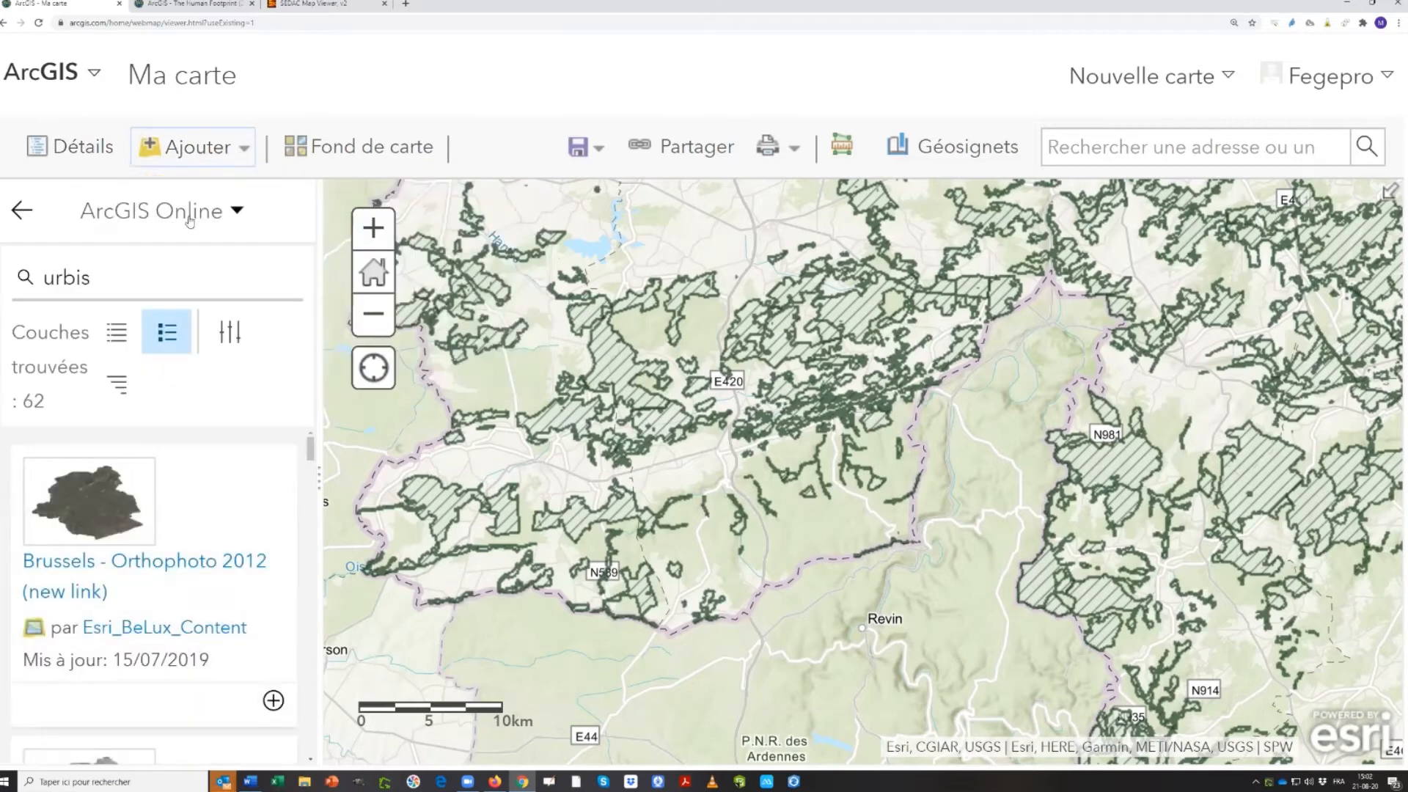
click(235, 212)
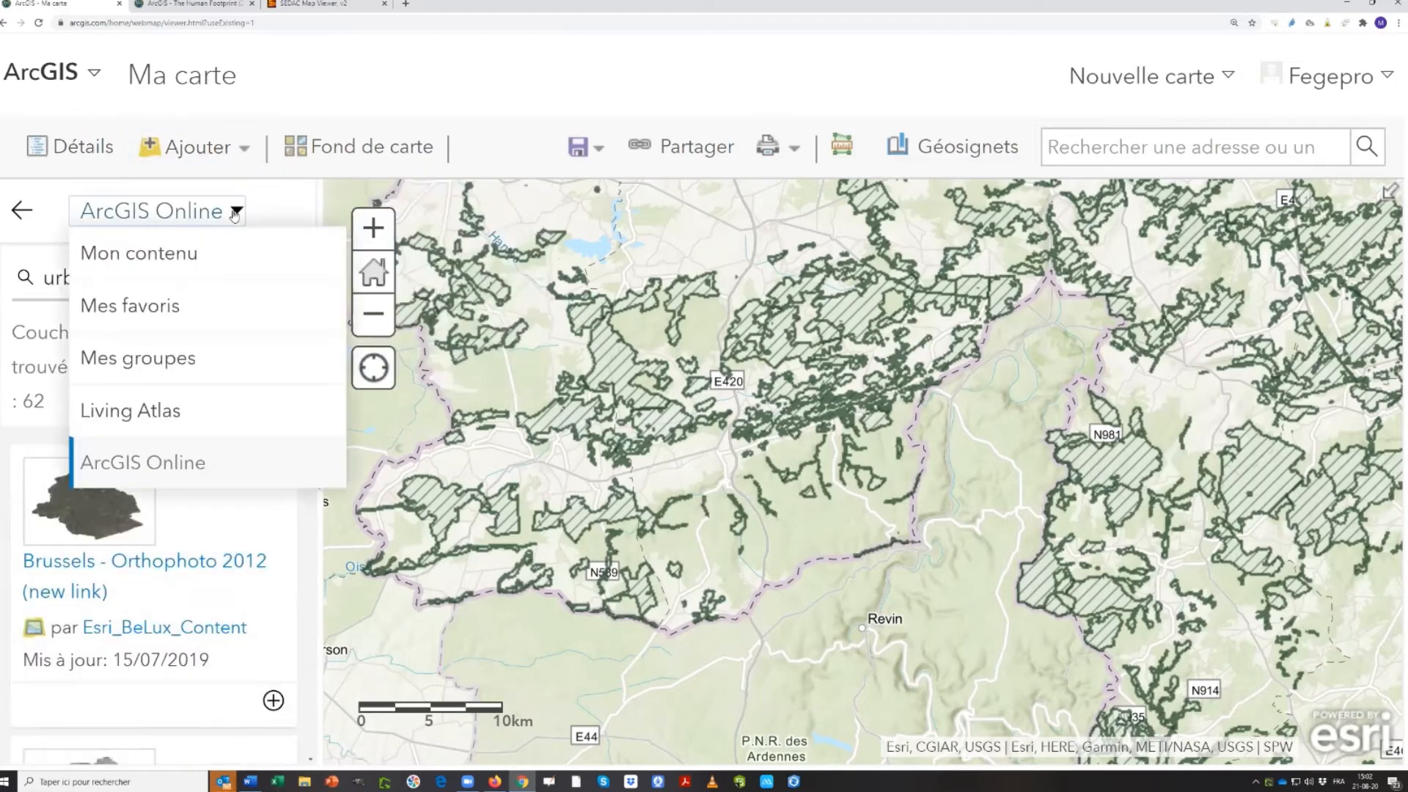
click(147, 468)
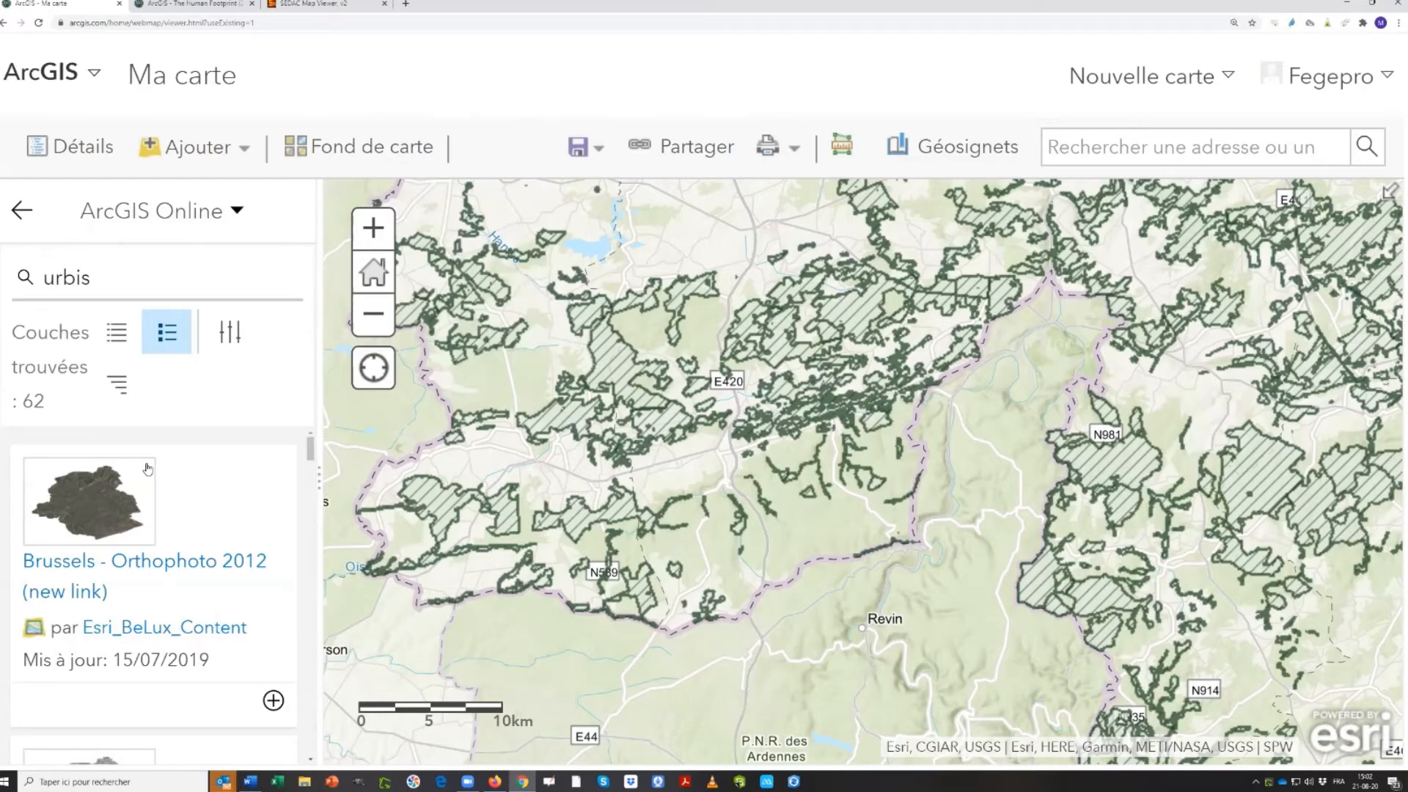
click(21, 211)
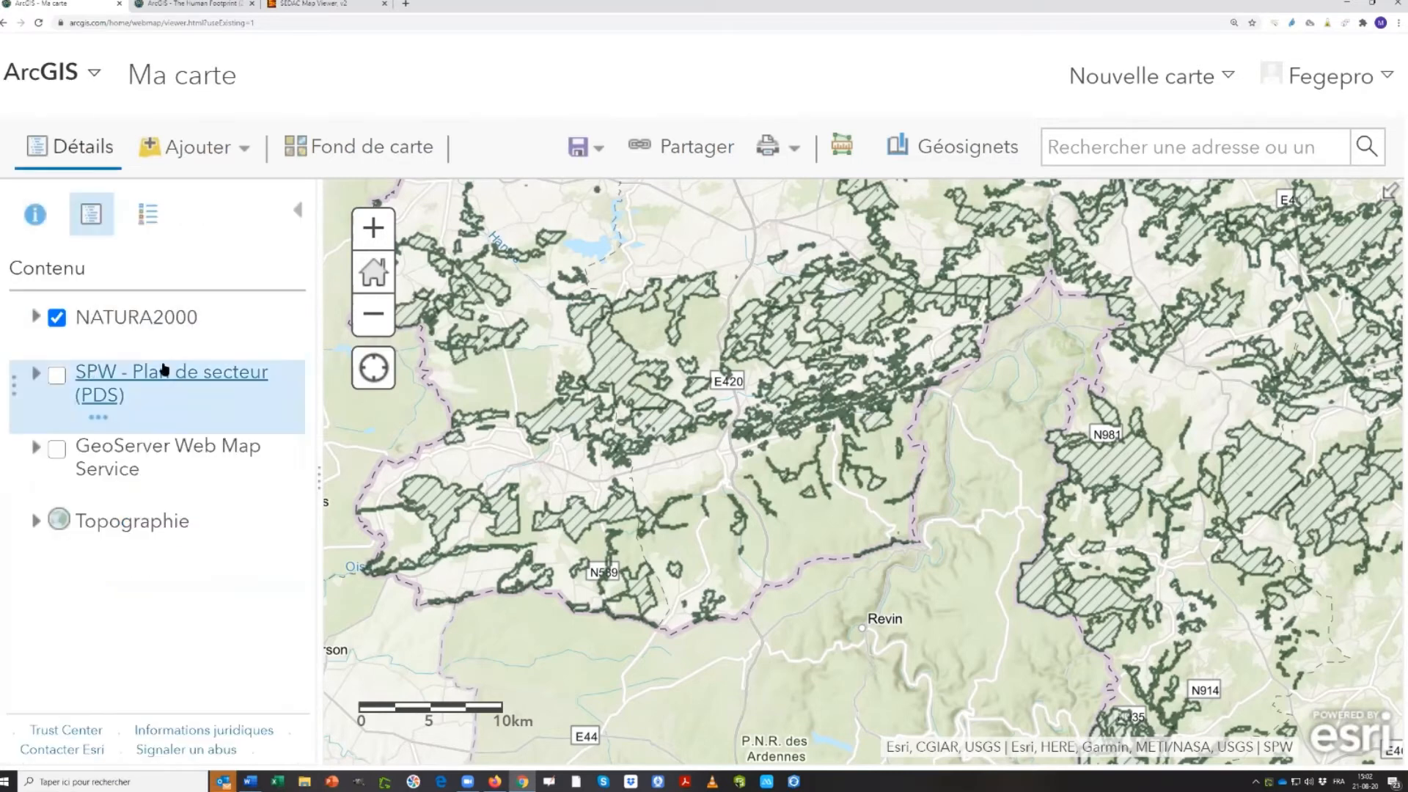
Show the SPW - Plan de secteur (PDS) layer and hide the NATURA2000 layer
click(57, 374)
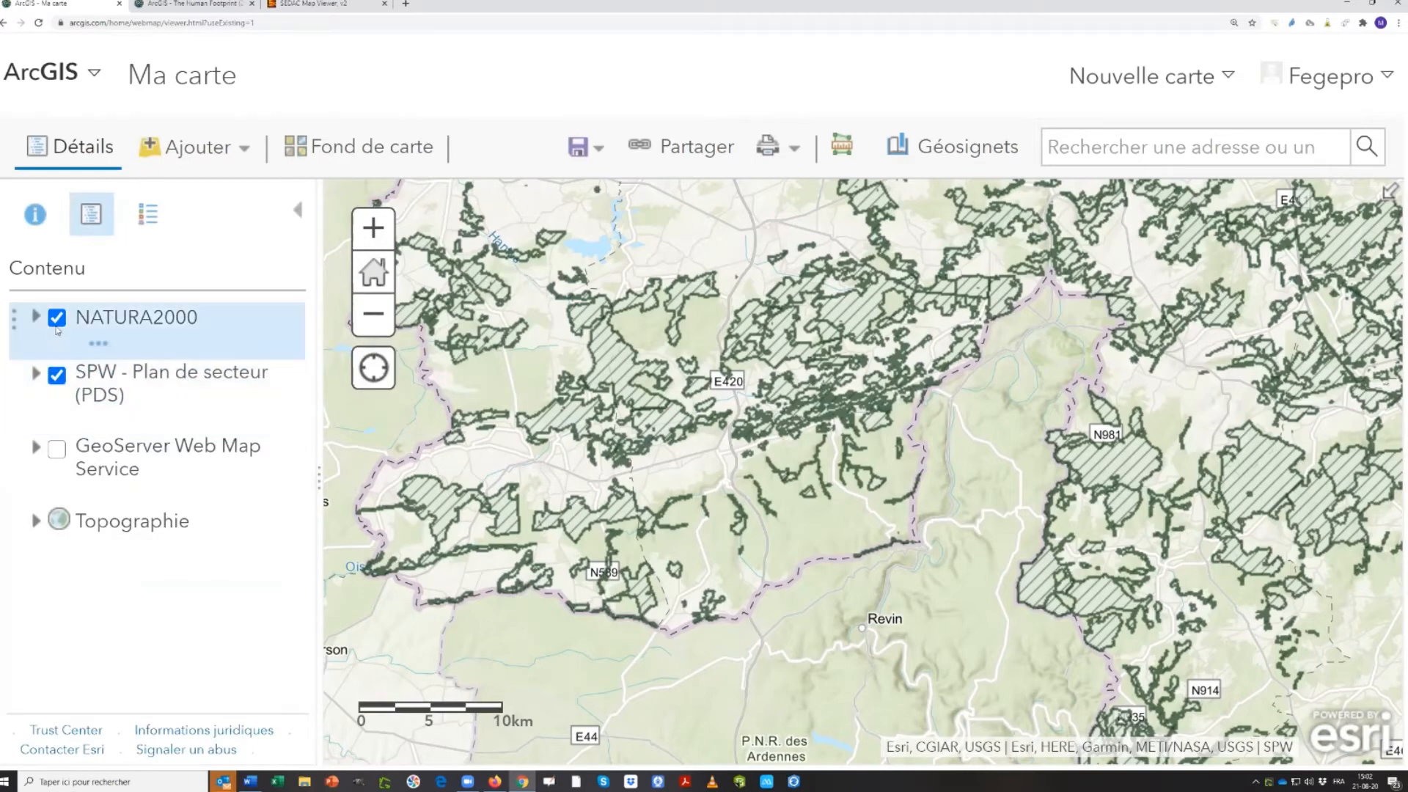
click(57, 318)
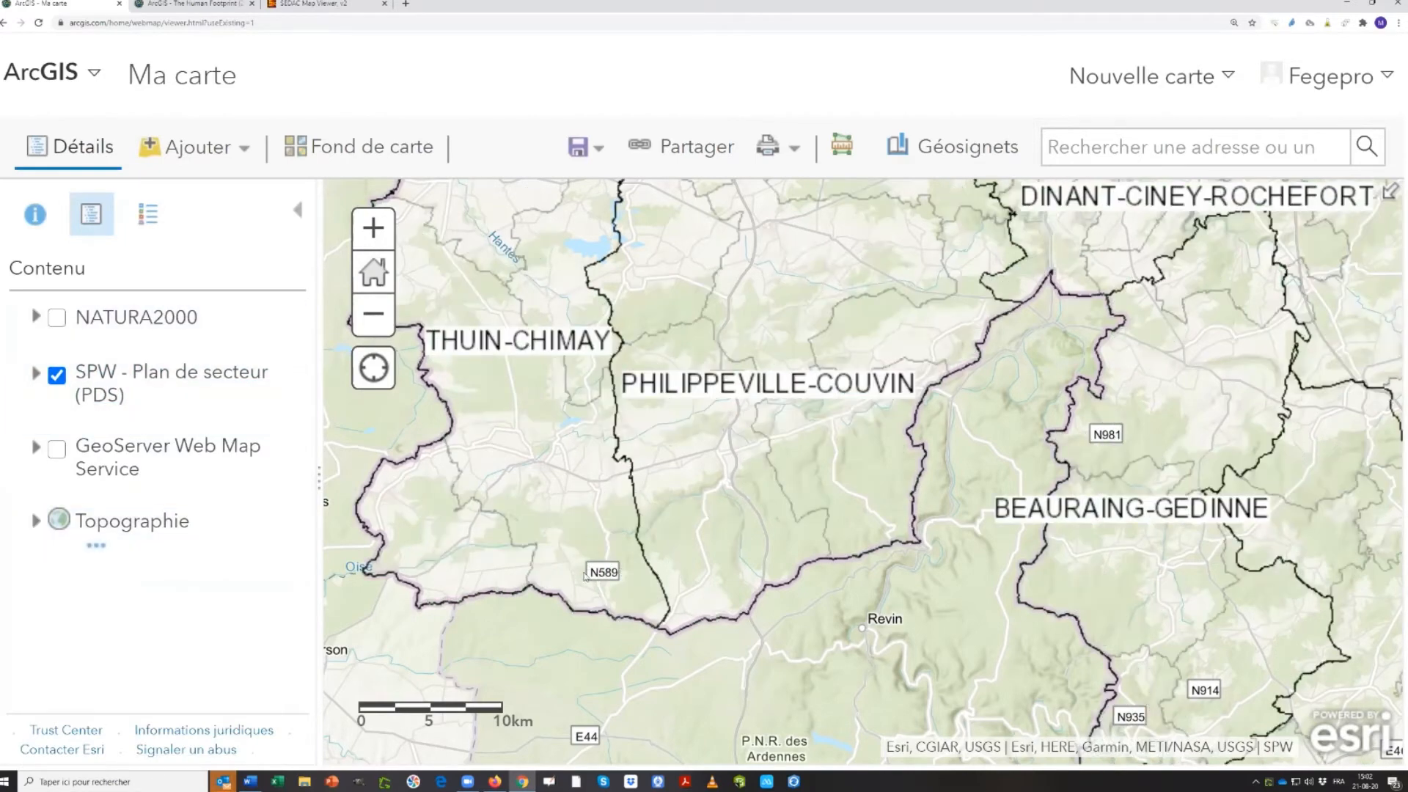
scroll(469, 590, up, 2)
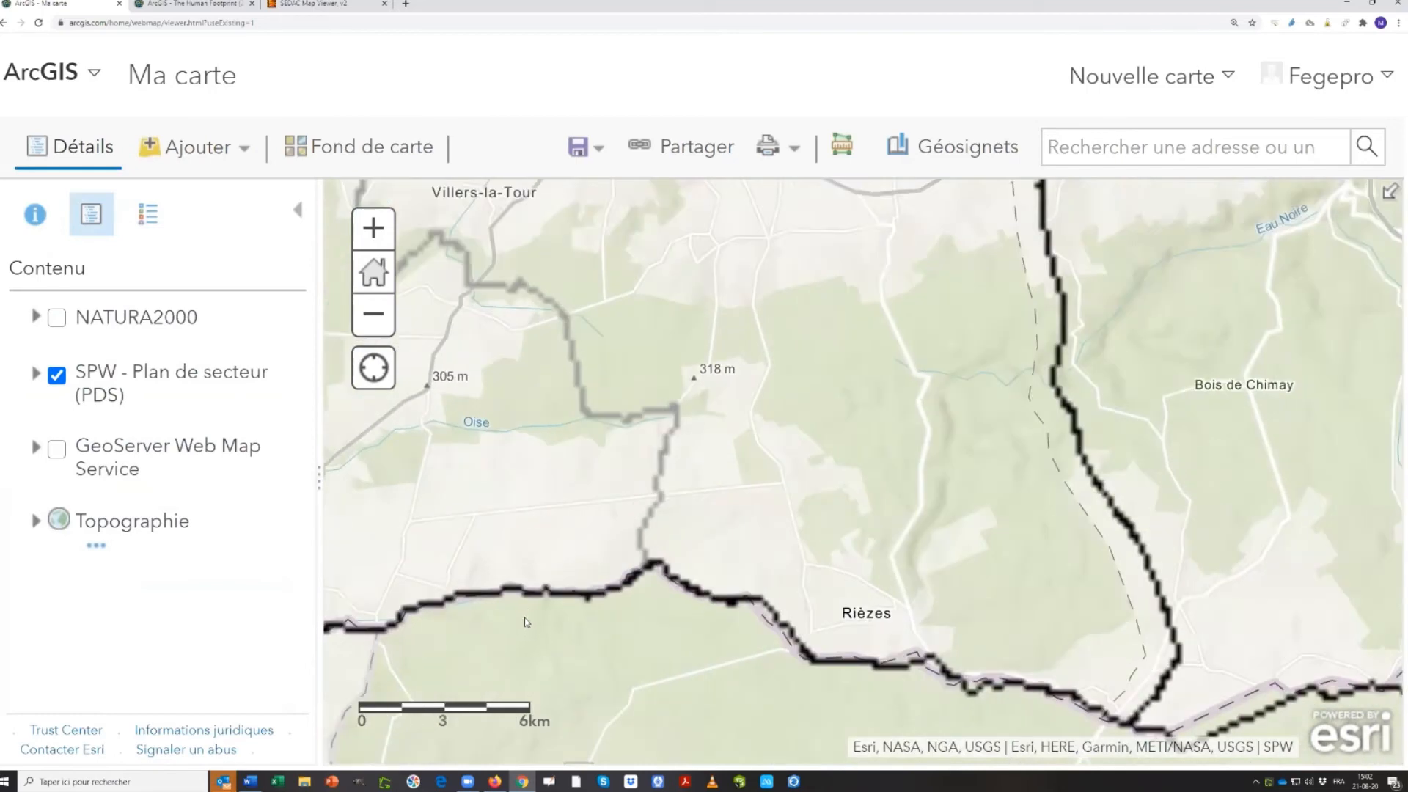
scroll(526, 609, up, 1)
scroll(506, 603, up, 1)
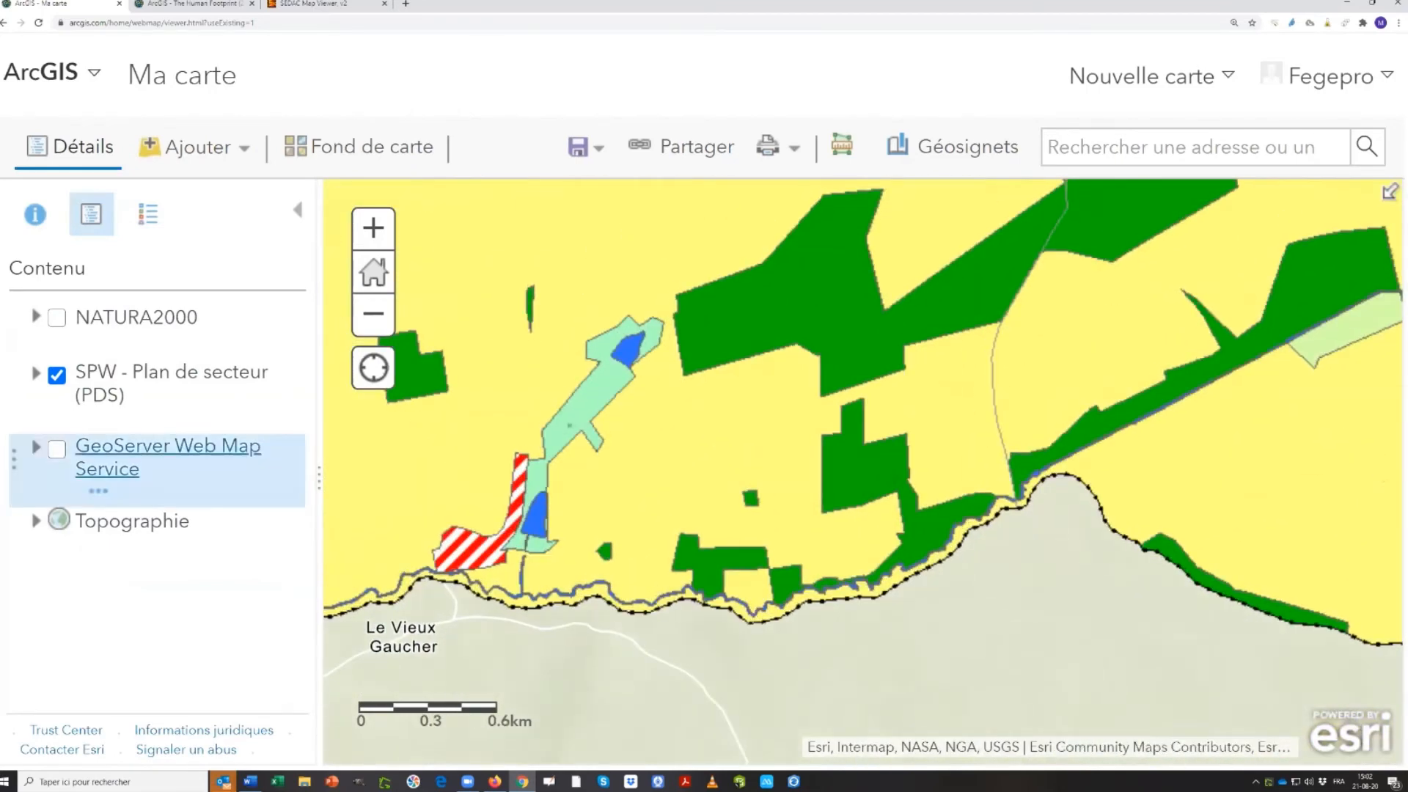
Inspect the sublayers of SPW - Plan de secteur (PDS) and NATURA2000, leaving both layers collapsed
click(36, 373)
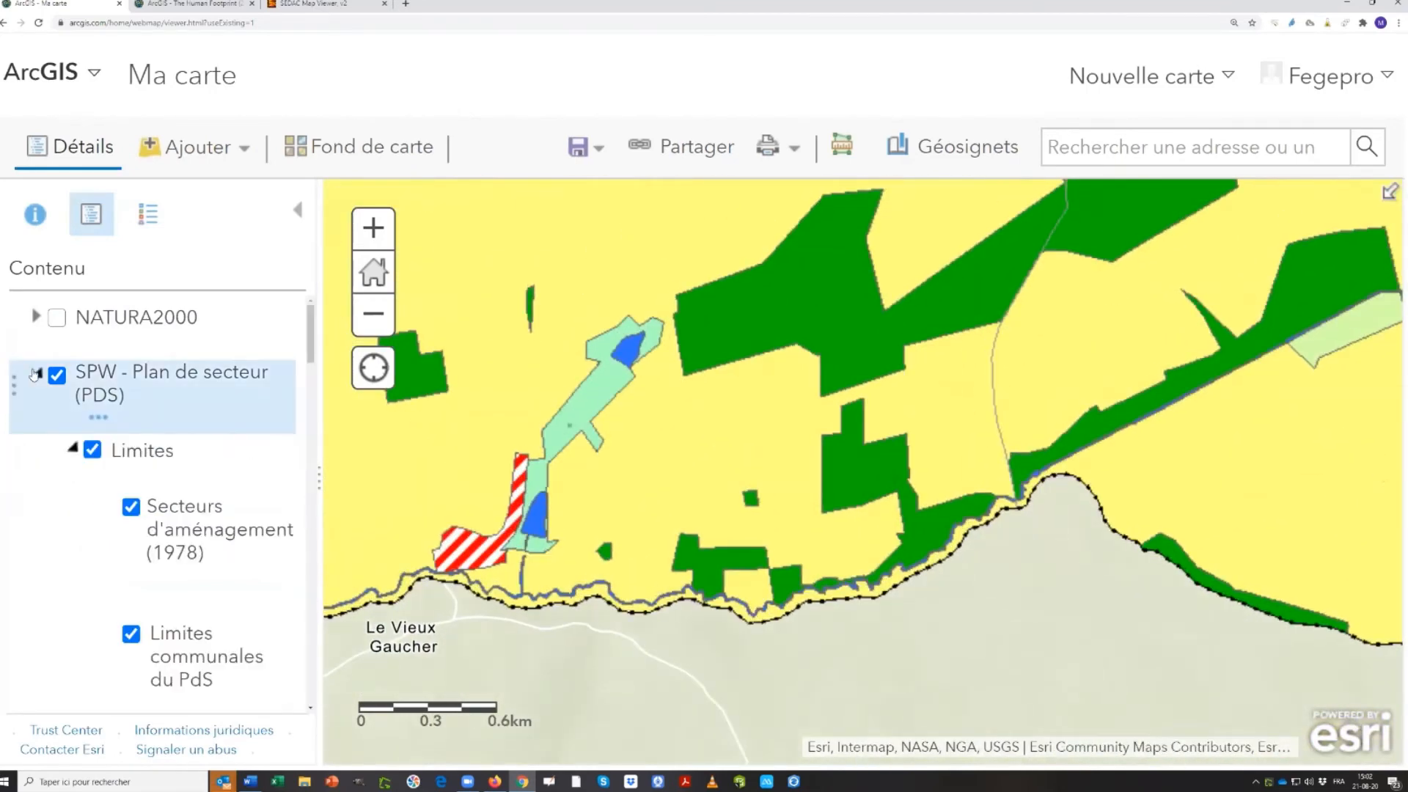
click(36, 316)
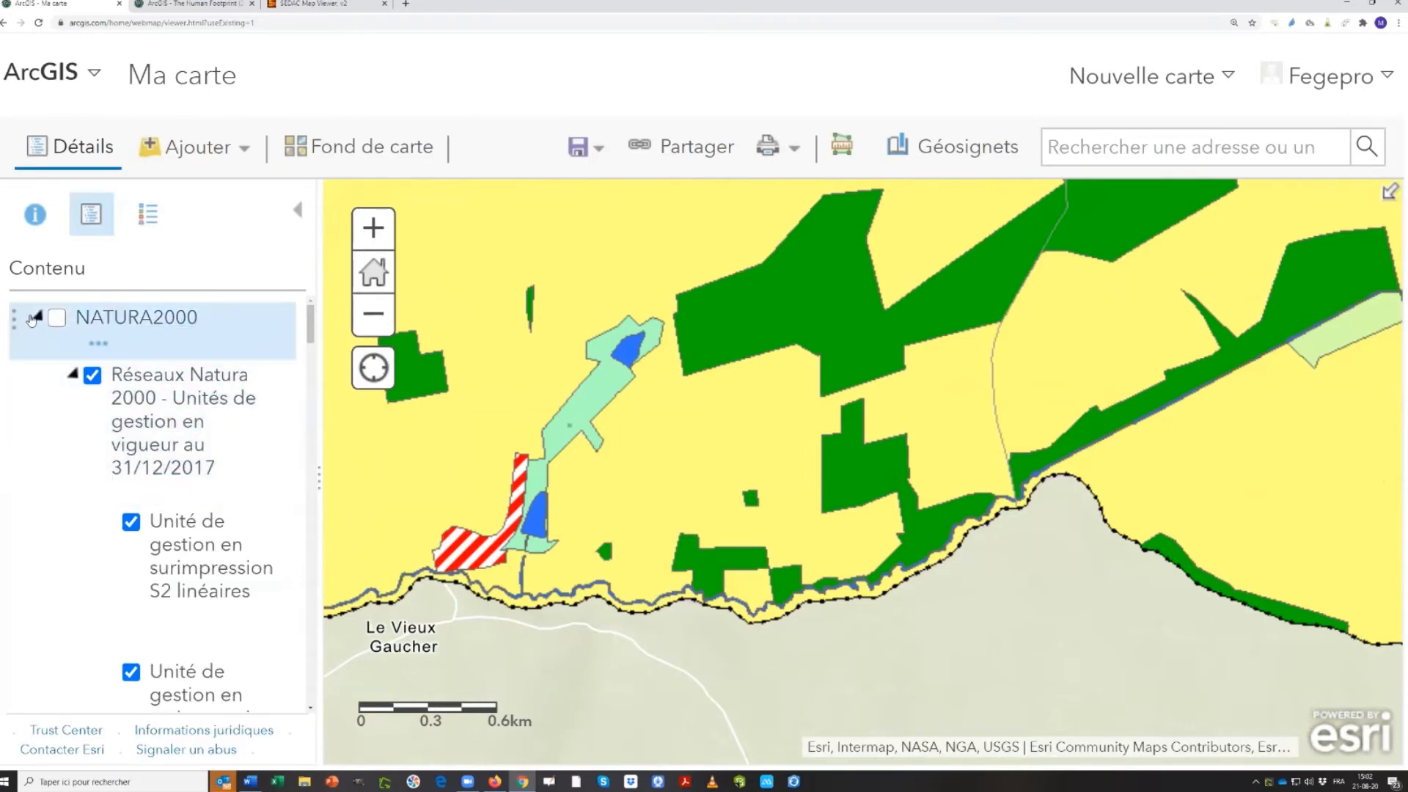
click(37, 317)
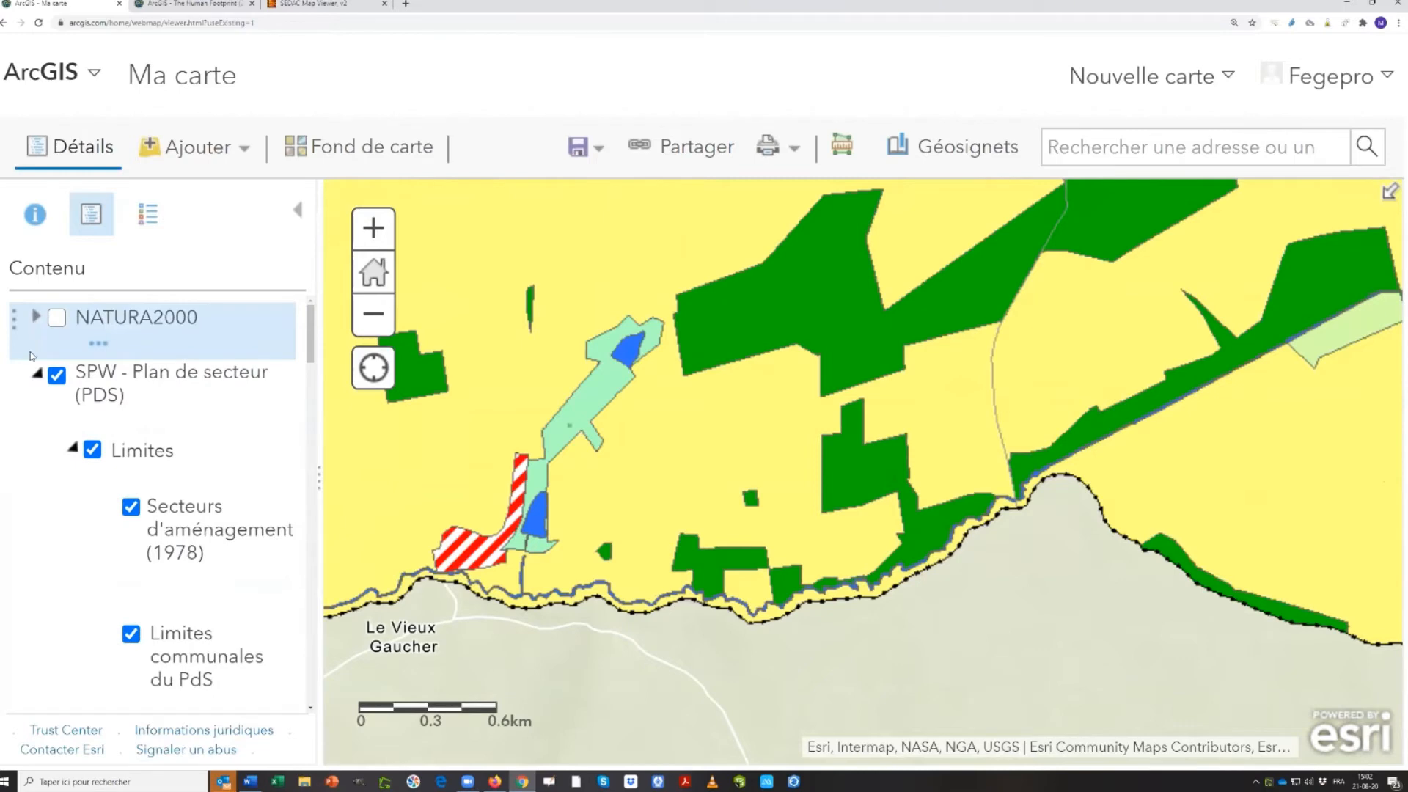
click(36, 373)
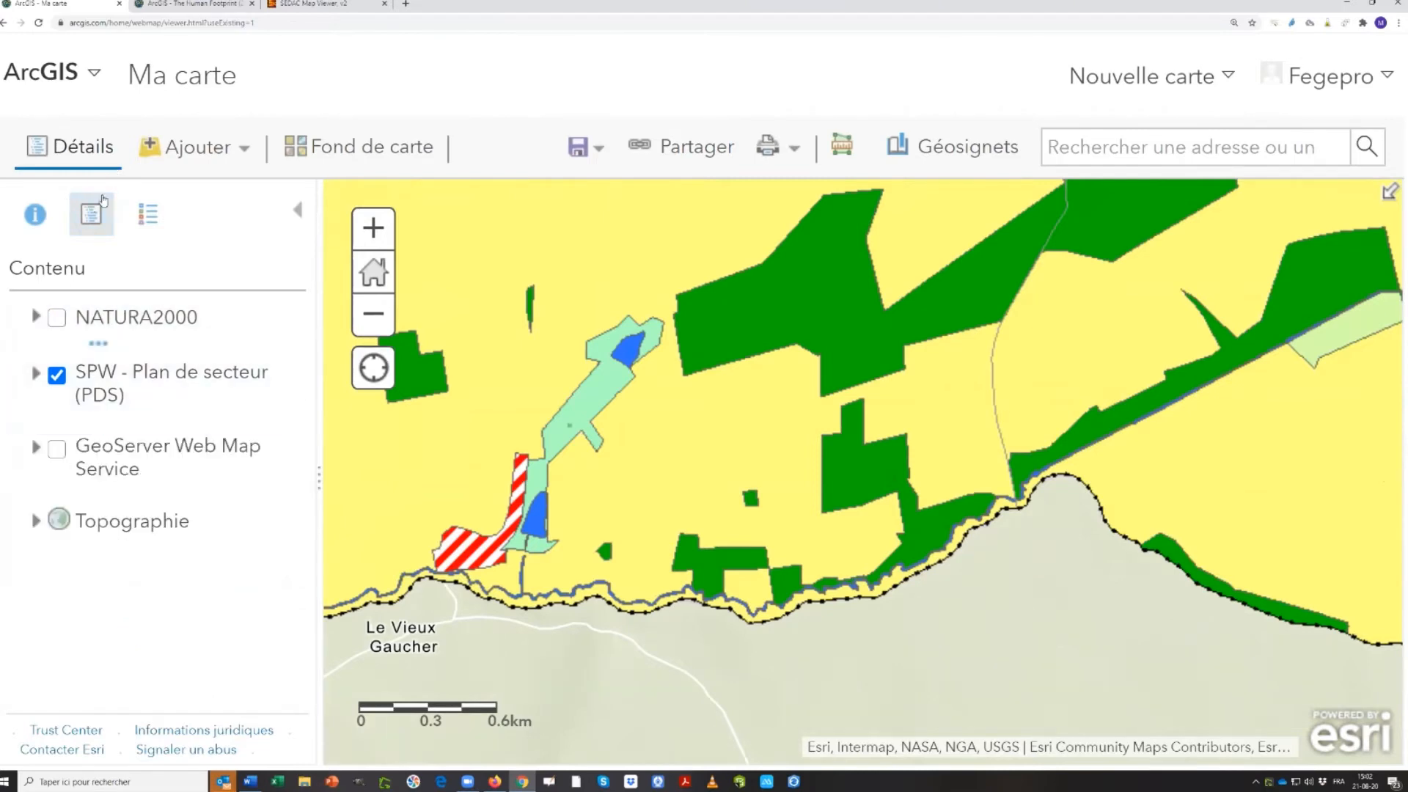
Search the ArcGIS Online layers for spw and return to the map's contents
click(180, 151)
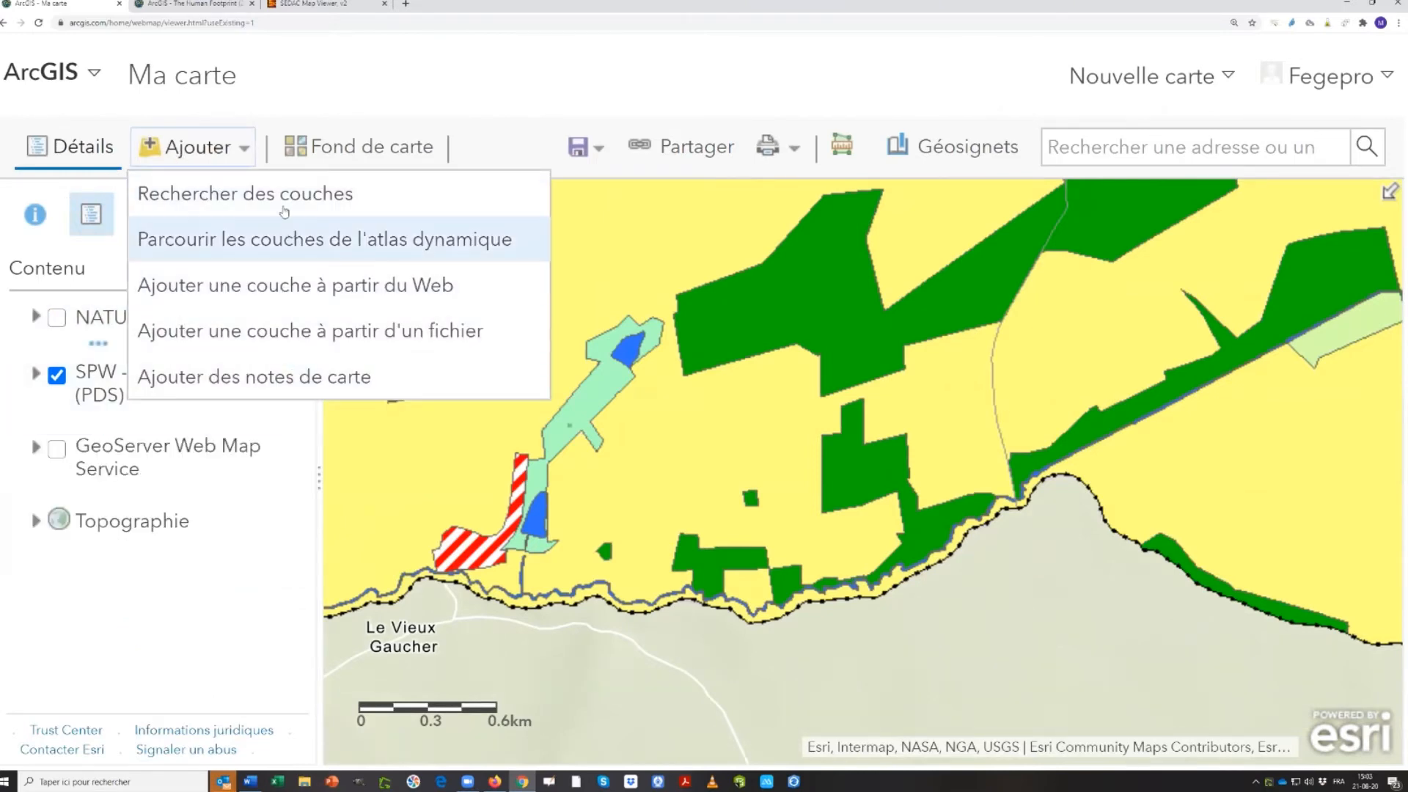
click(257, 194)
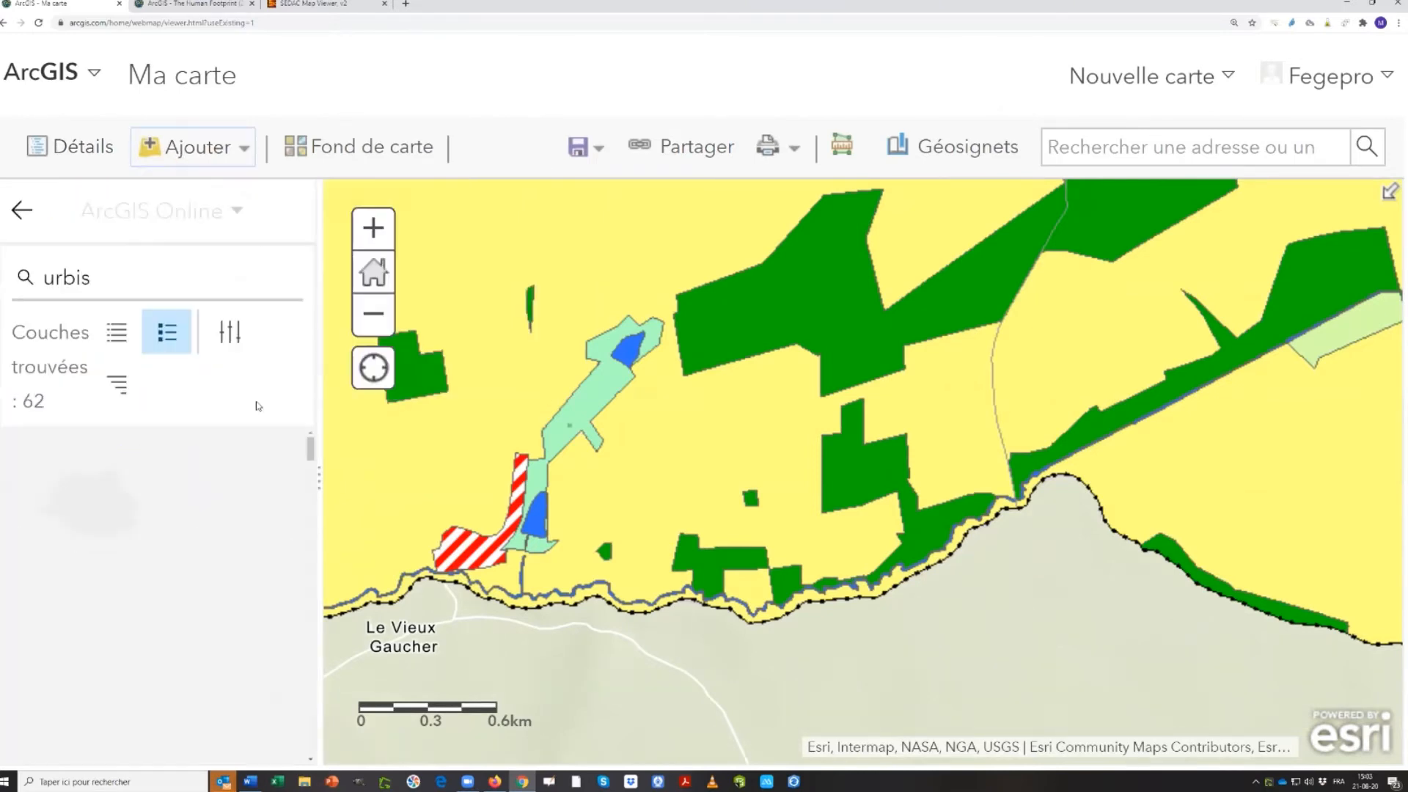
double_click(111, 289)
text(spw)
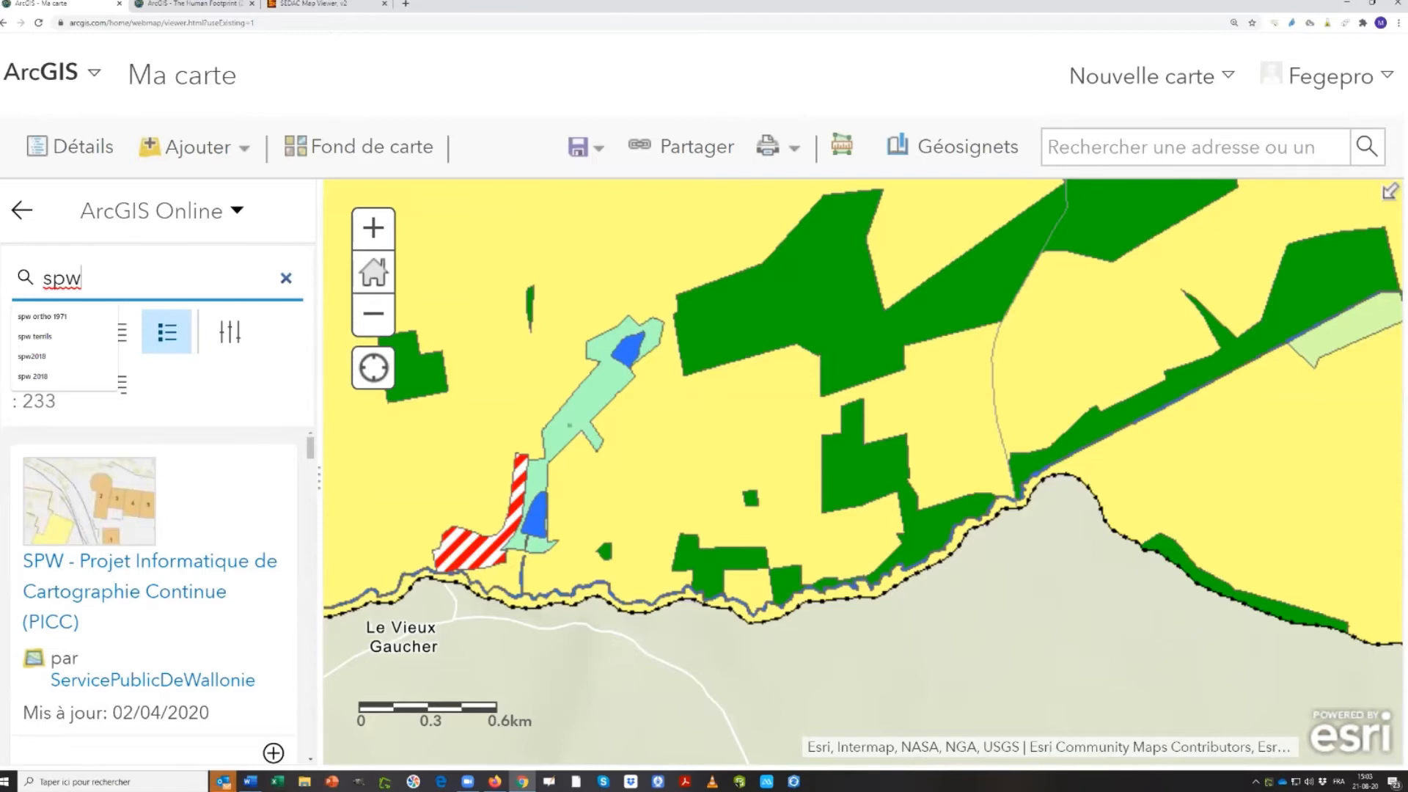
scroll(763, 462, down, 3)
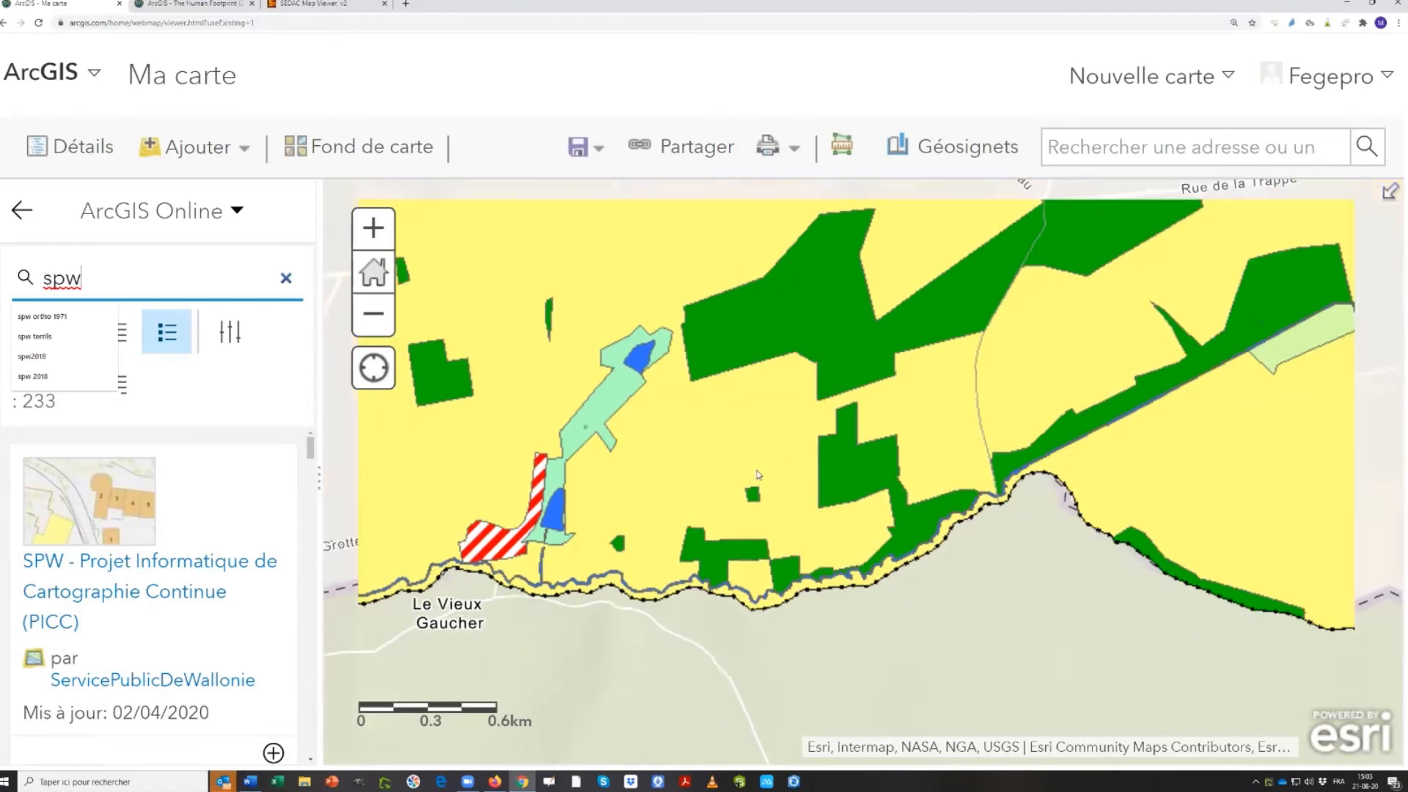
scroll(587, 723, down, 4)
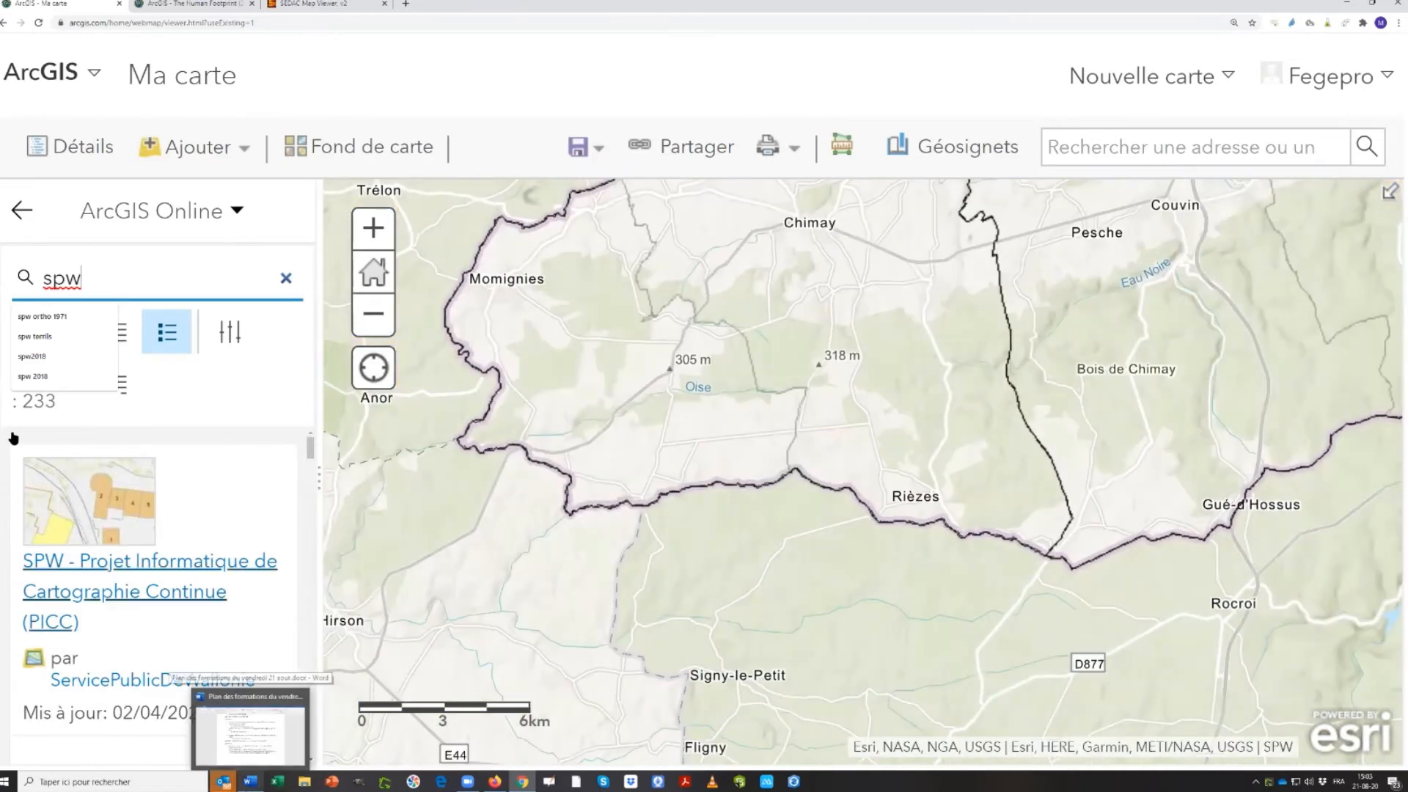
click(22, 211)
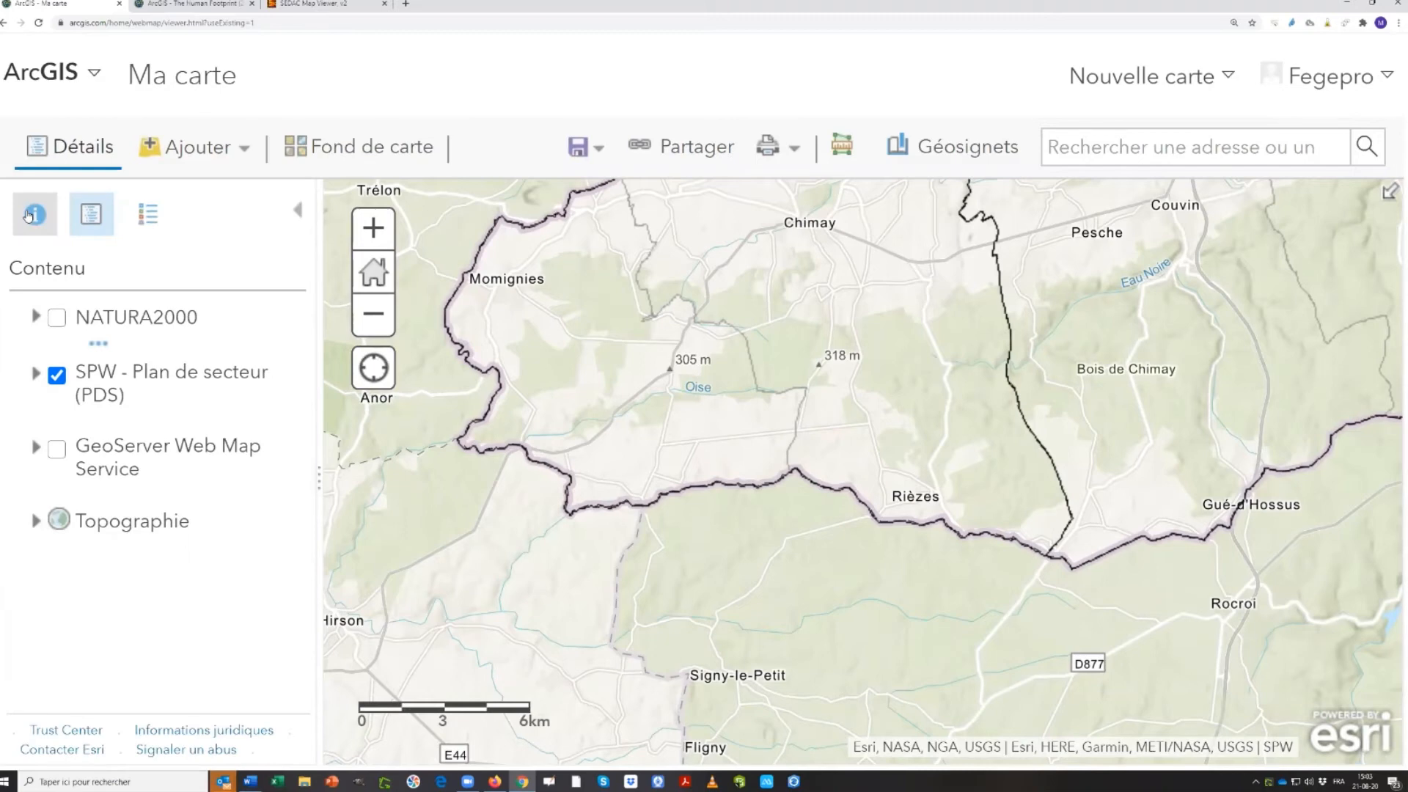
Expand SPW - Plan de secteur (PDS) and turn off its Limites sublayer group
scroll(559, 491, up, 1)
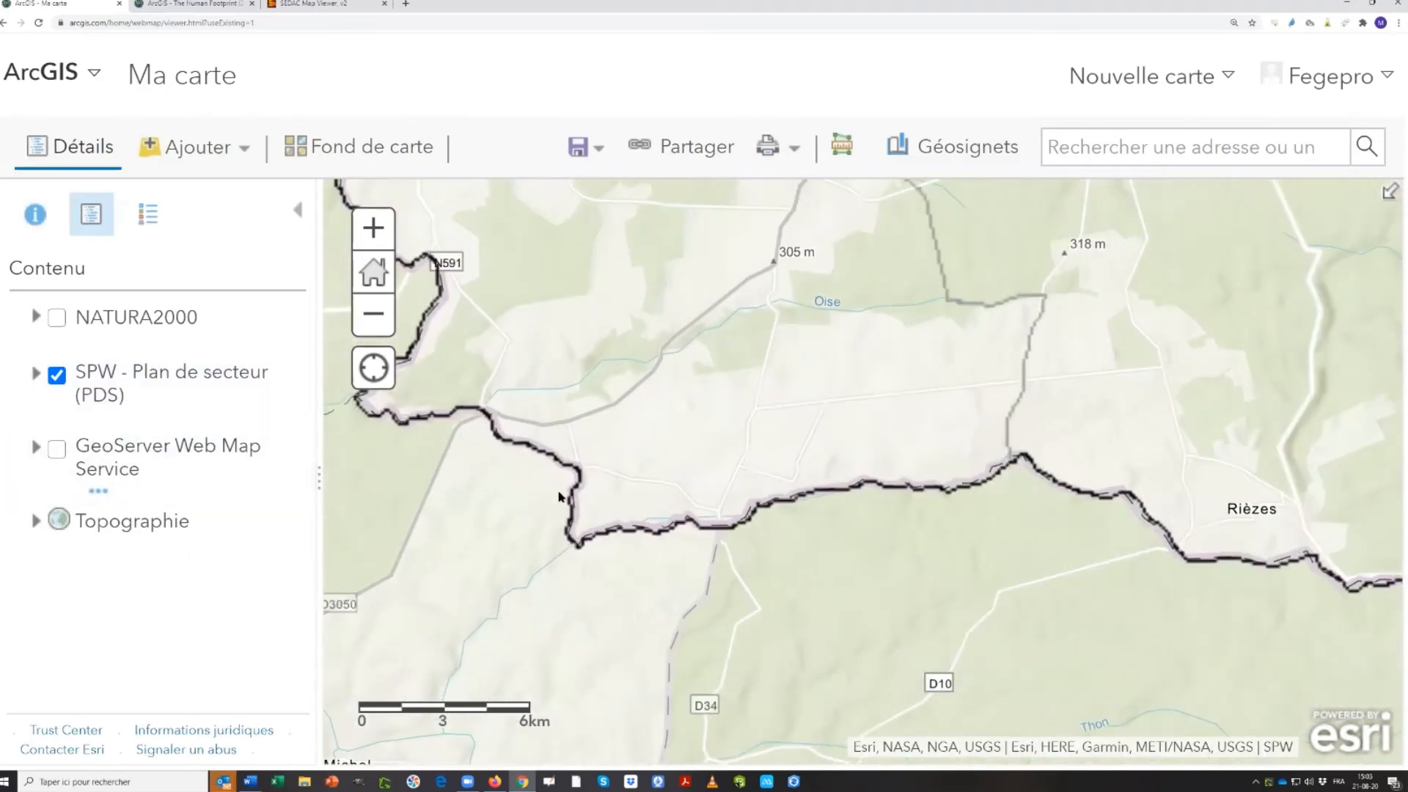
scroll(678, 517, up, 1)
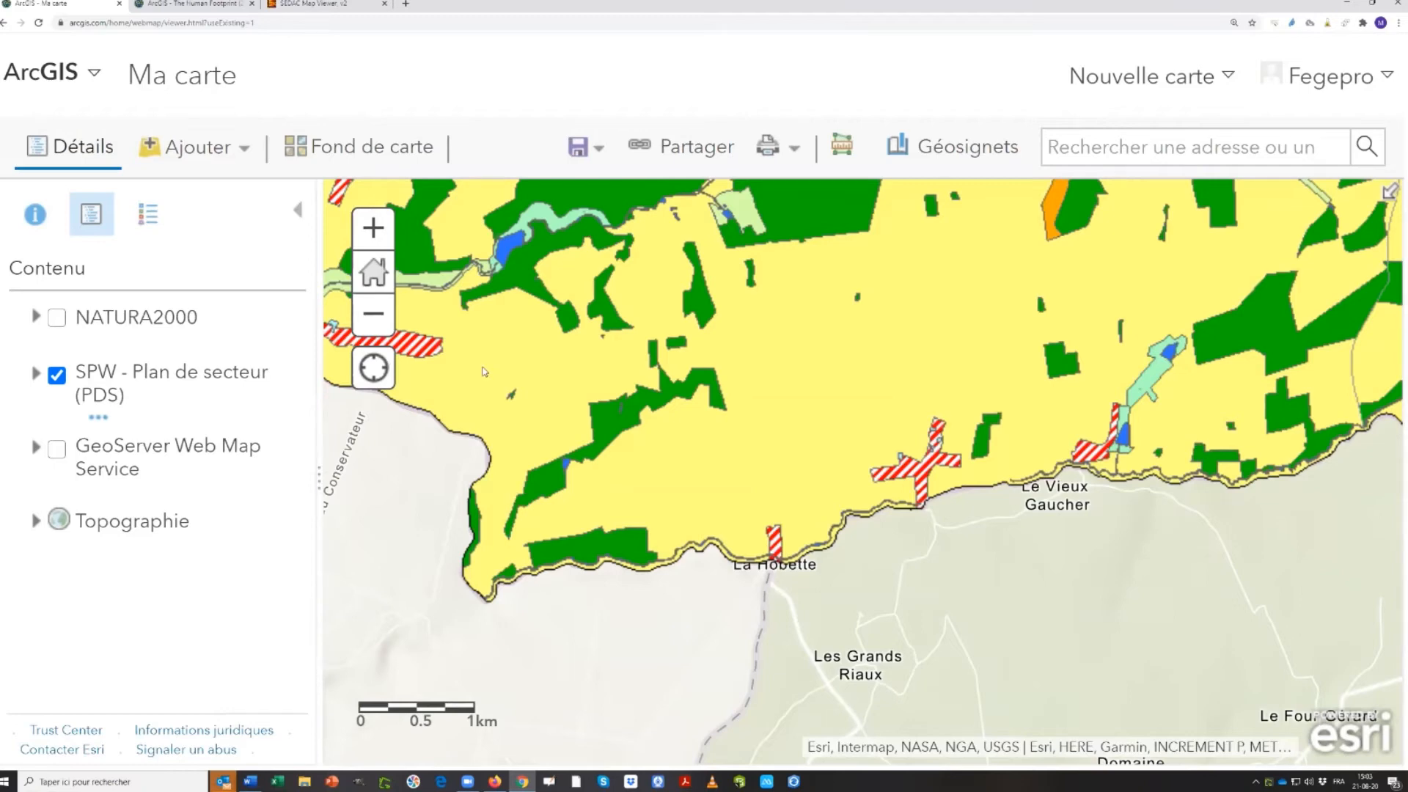
click(31, 376)
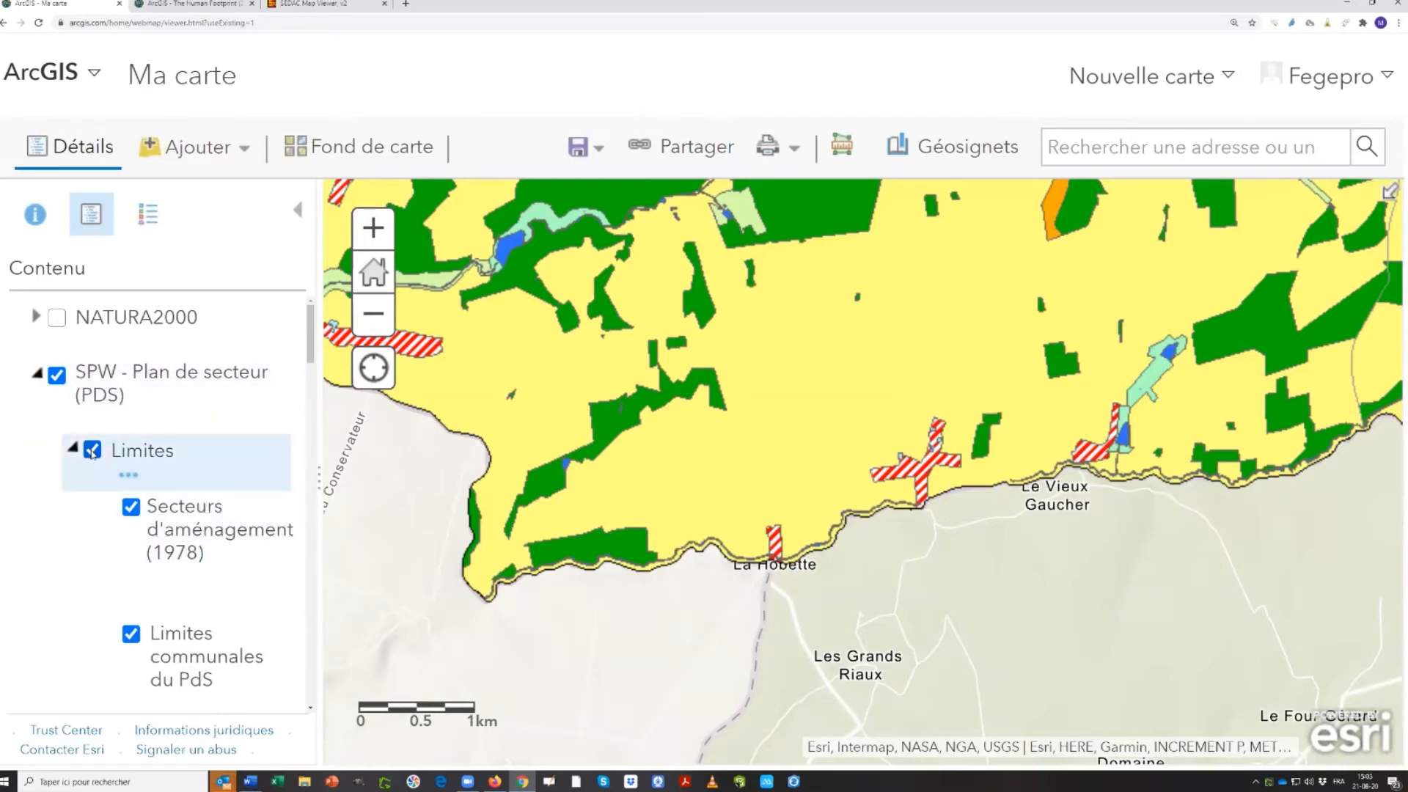
click(92, 449)
Find the Zones d'affectation sublayer of the Plan de secteur and toggle its visibility off and back on
scroll(156, 439, down, 6)
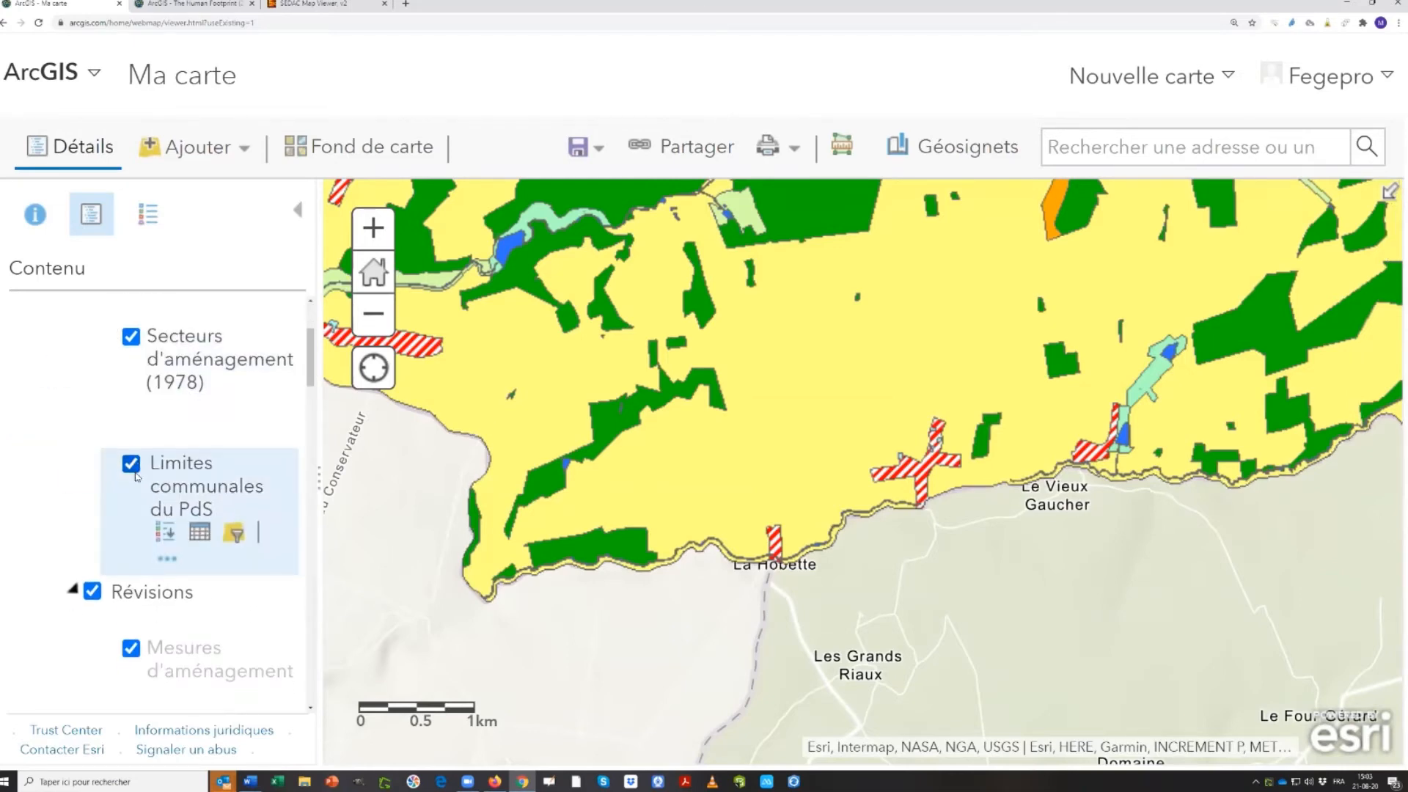
scroll(105, 525, down, 8)
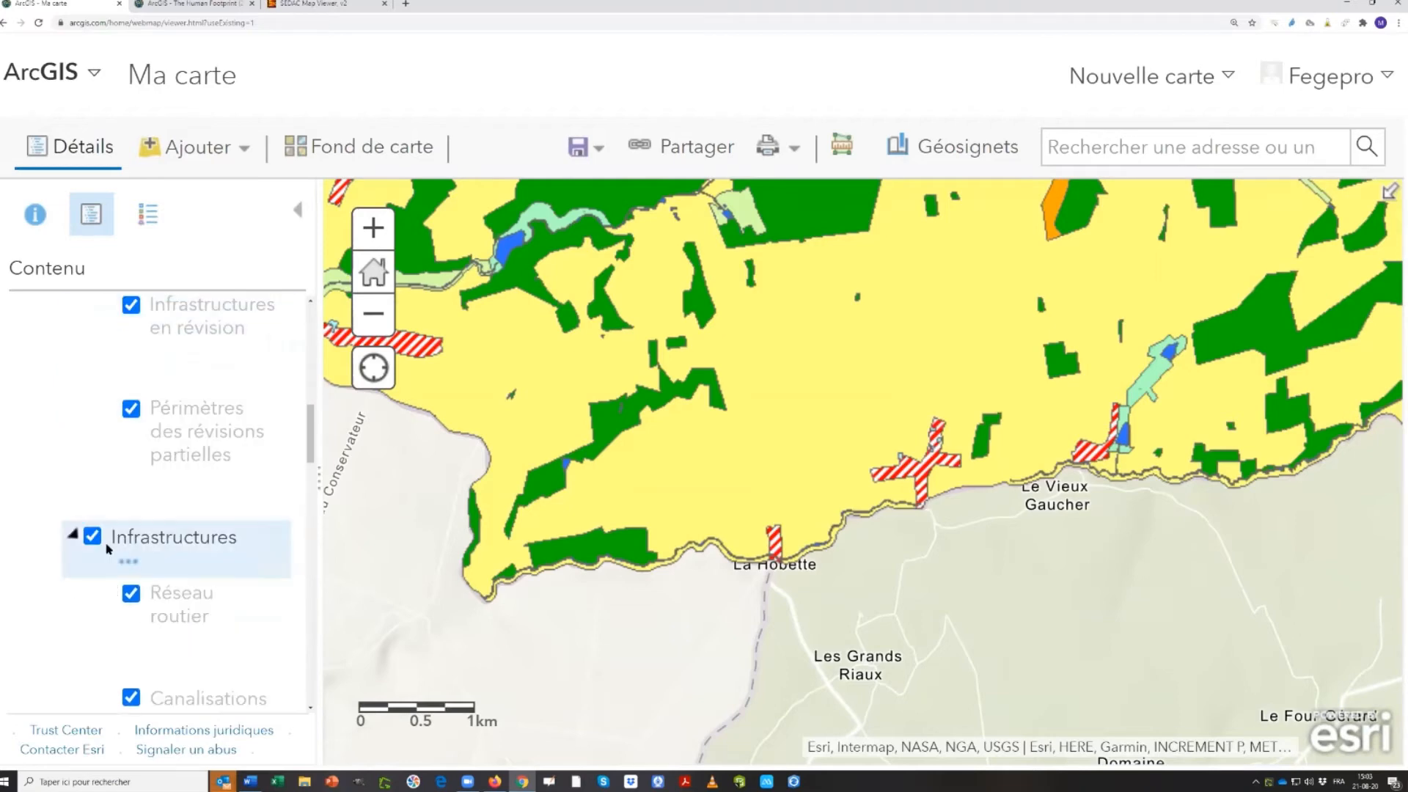
scroll(102, 528, down, 10)
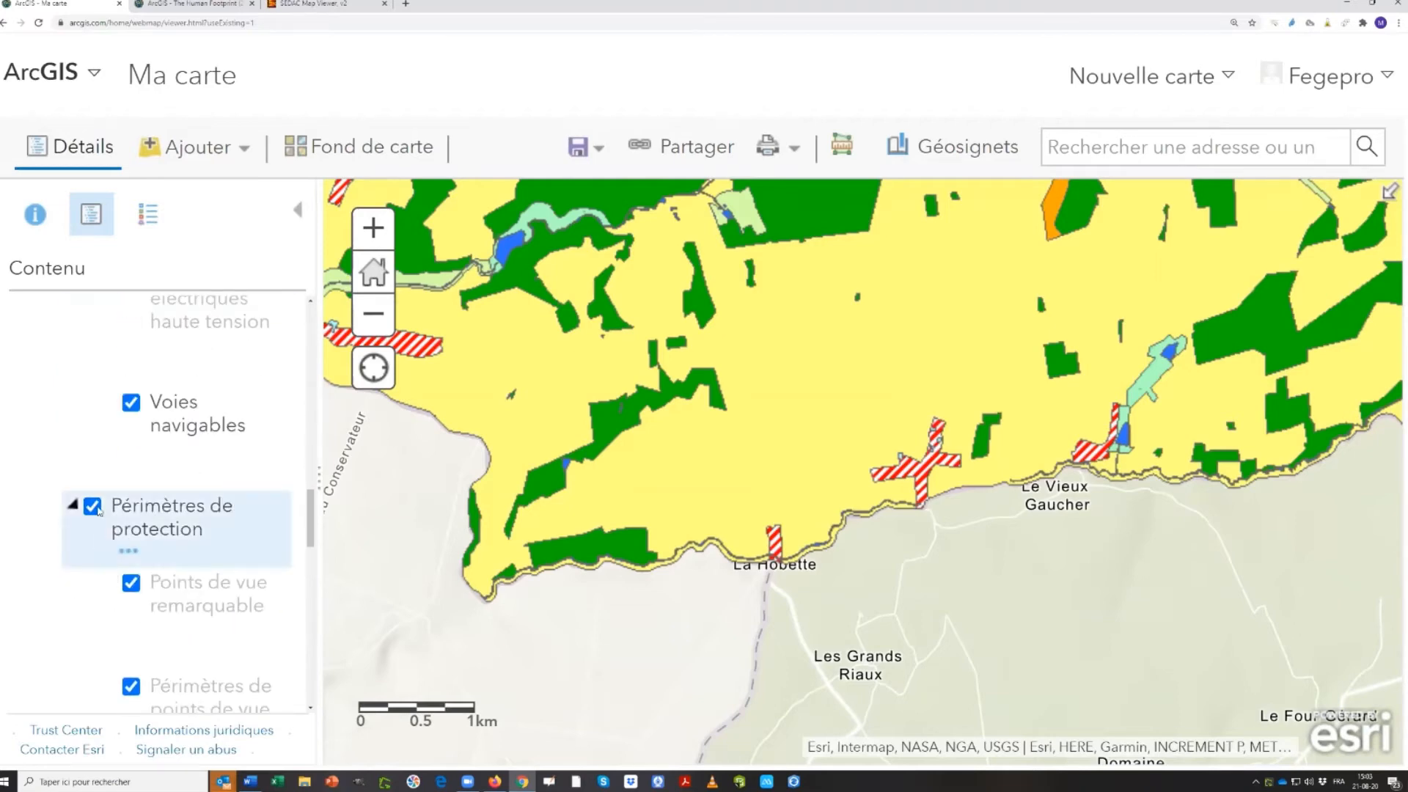
scroll(105, 515, down, 6)
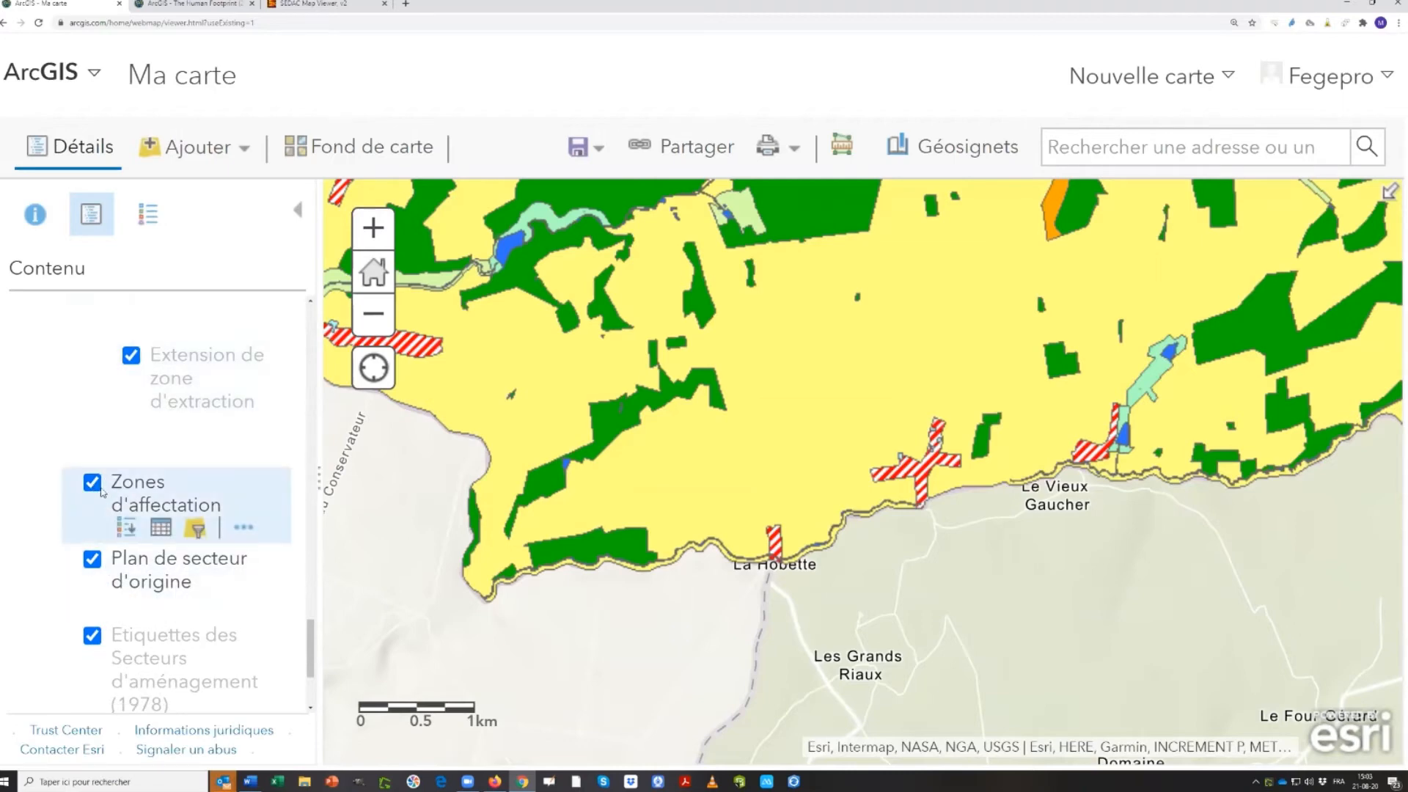
click(93, 487)
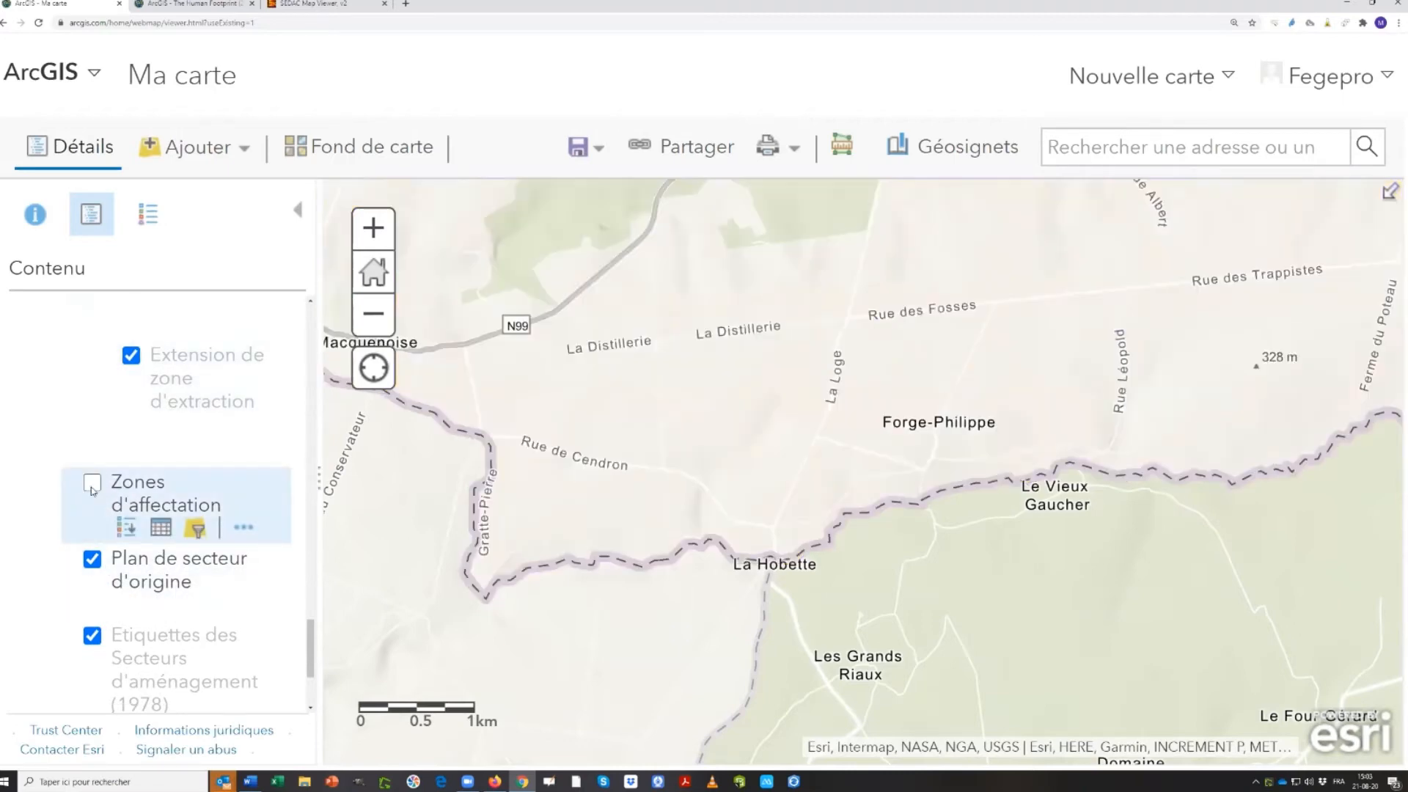
click(92, 486)
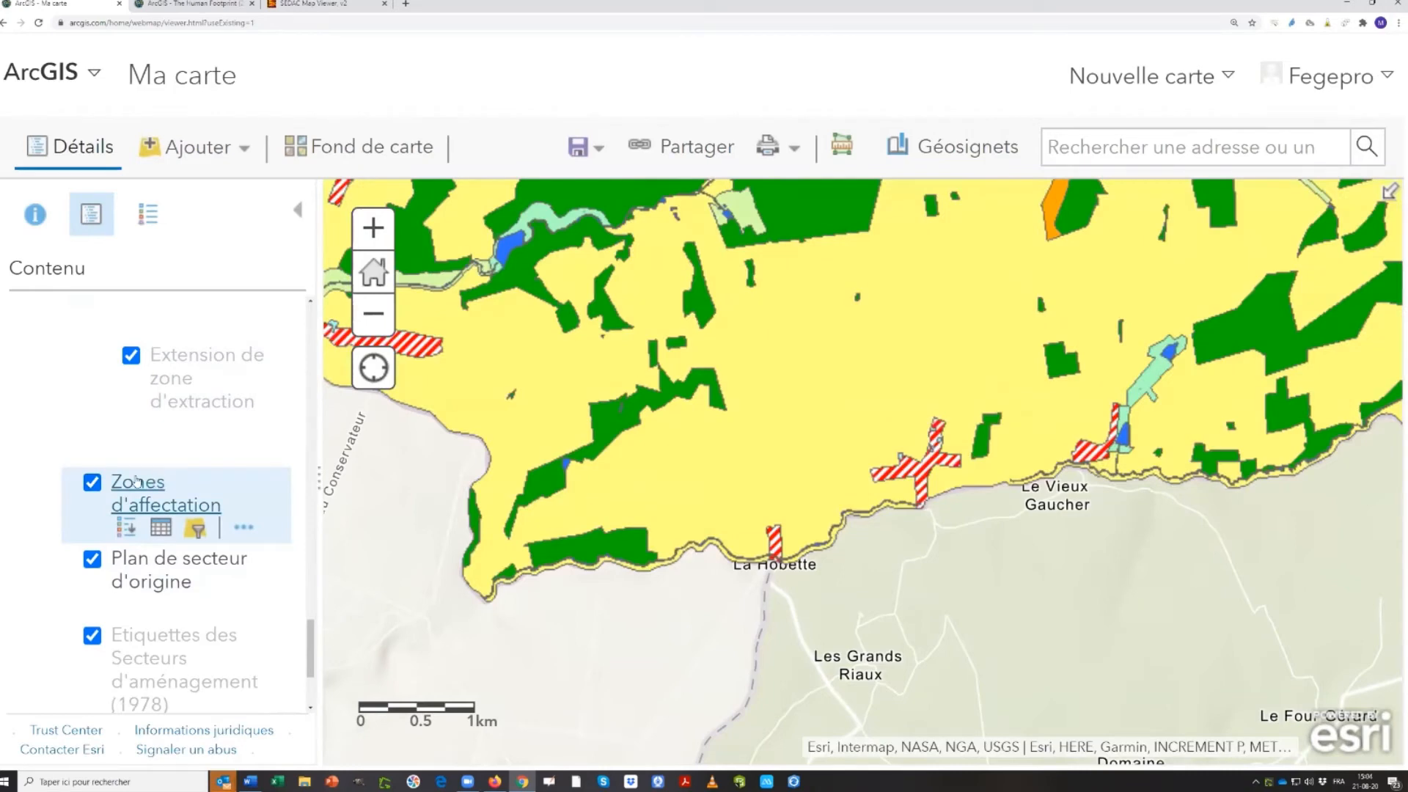
Enable pop-ups for the Zones d'affectation sublayer and display the attributes of the red-hatched zone at La Hobette
click(243, 528)
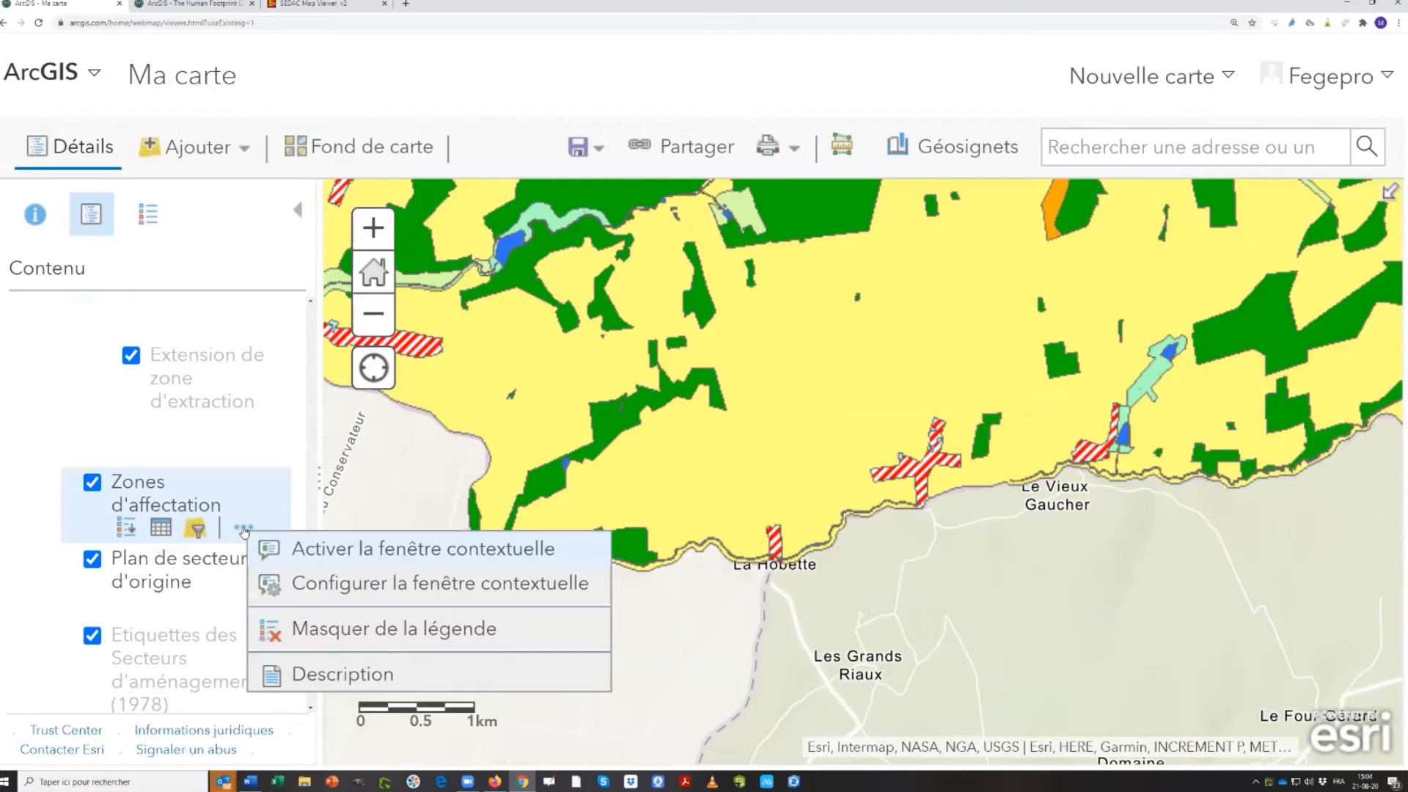
click(394, 555)
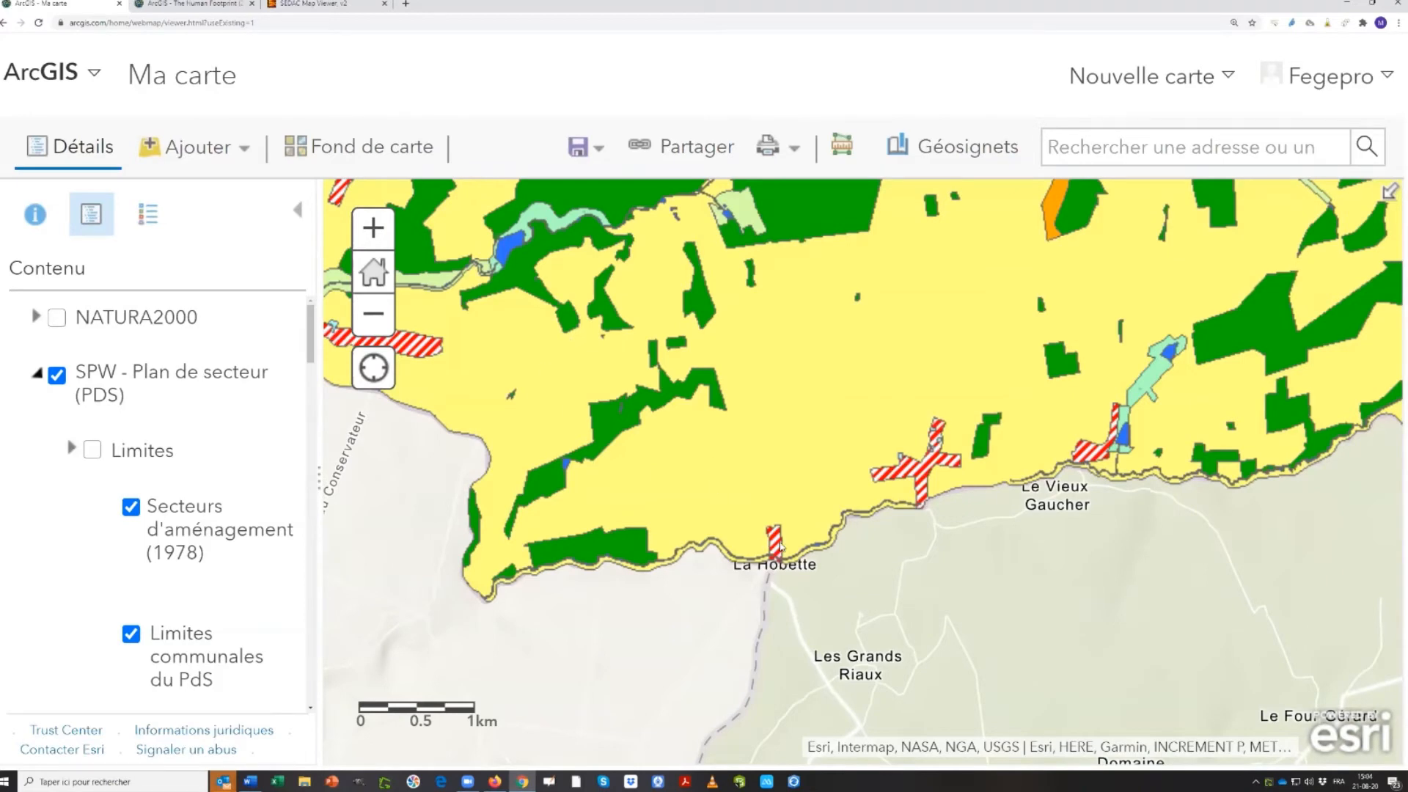
click(776, 543)
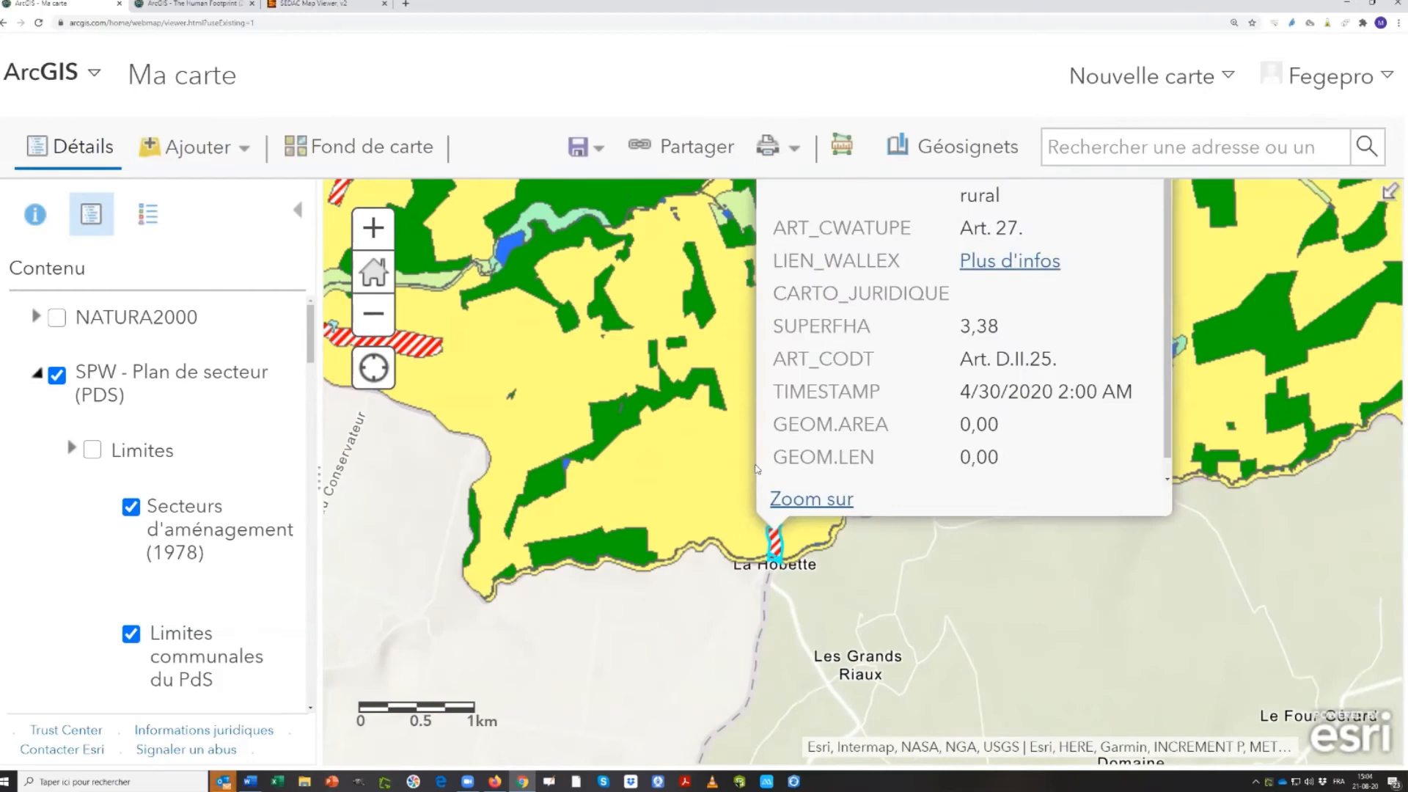
Filter the Zones d'affectation sublayer of SPW - Plan de secteur (PDS) to features where AFFECT est H02
scroll(755, 469, down, 1)
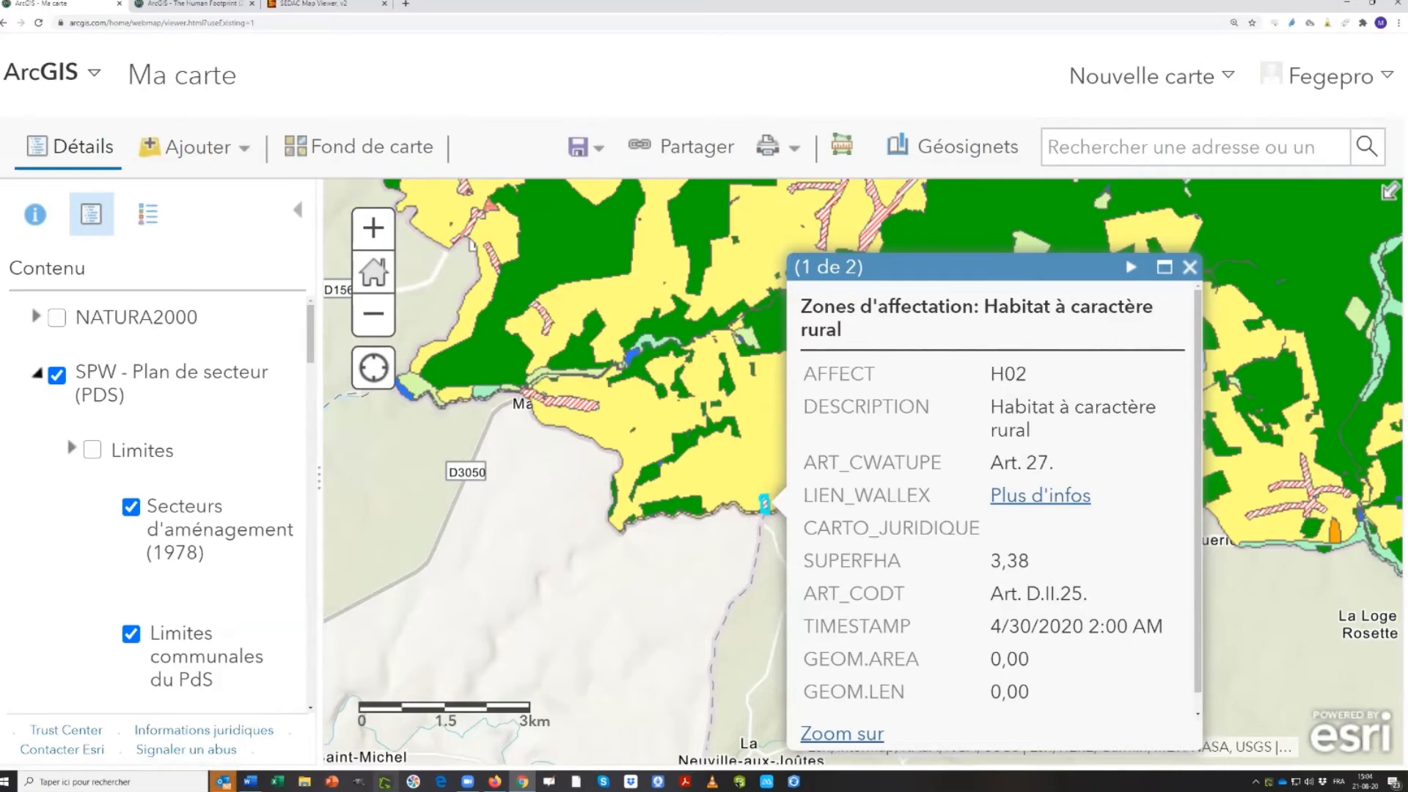
scroll(106, 539, down, 8)
scroll(104, 541, down, 10)
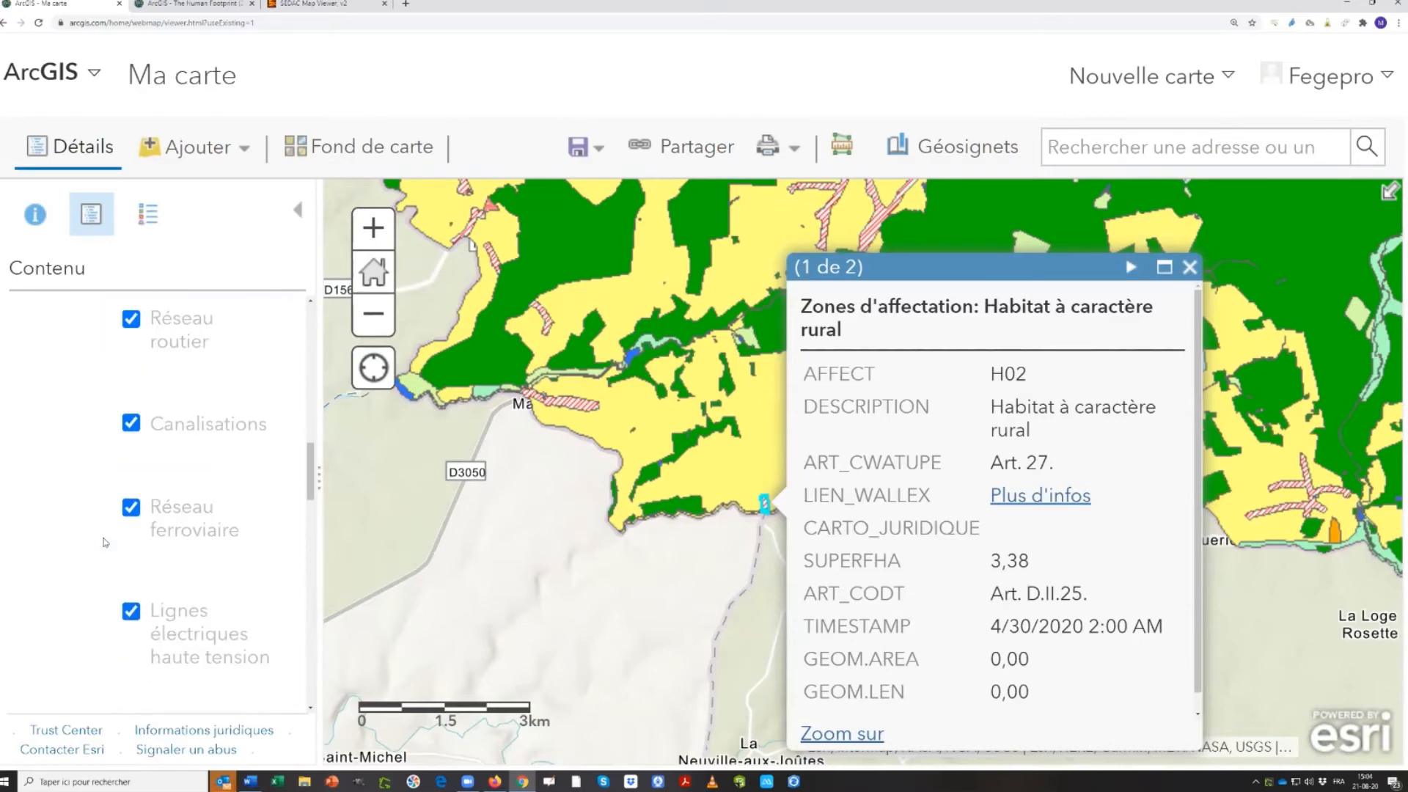
scroll(102, 555, down, 3)
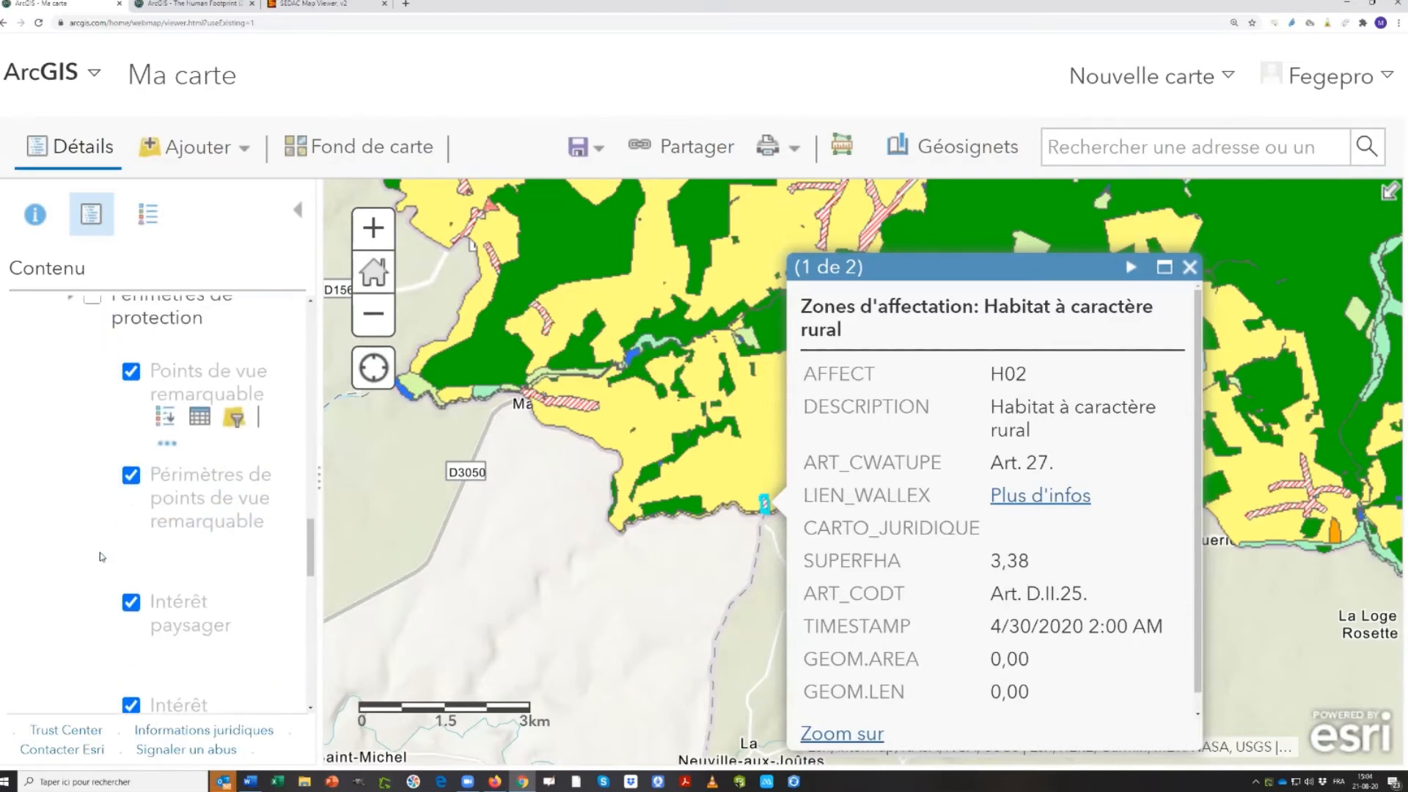
scroll(102, 565, up, 2)
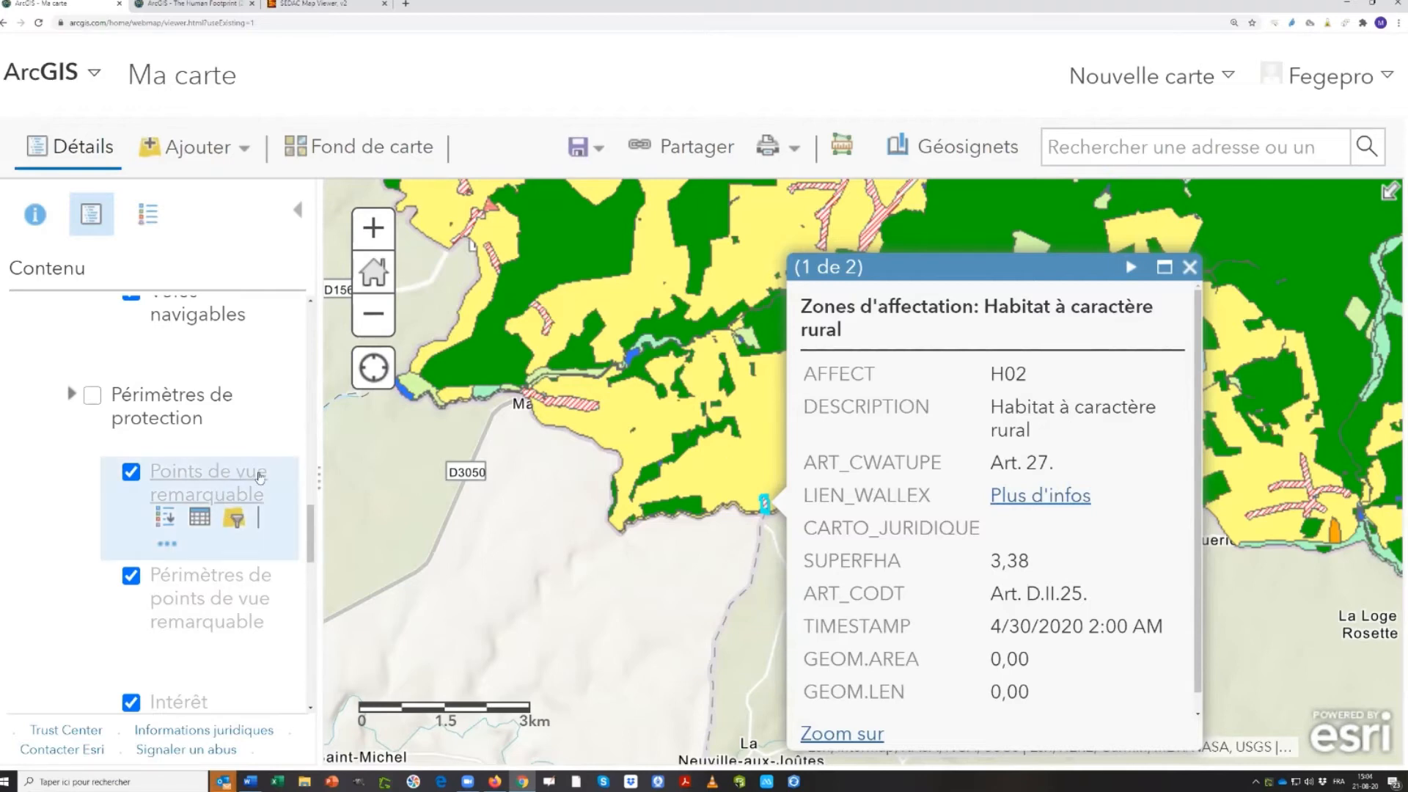
scroll(213, 522, down, 4)
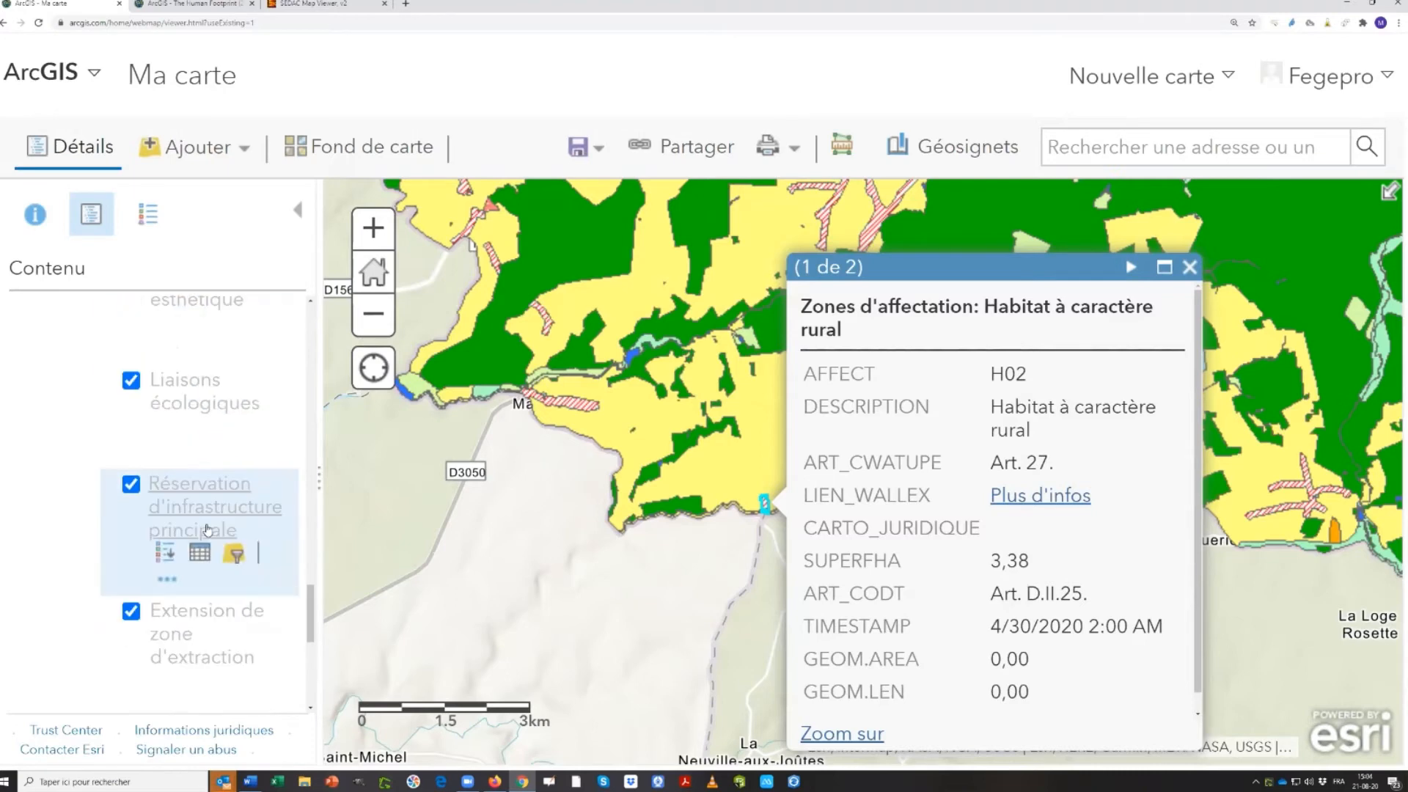
scroll(208, 530, down, 4)
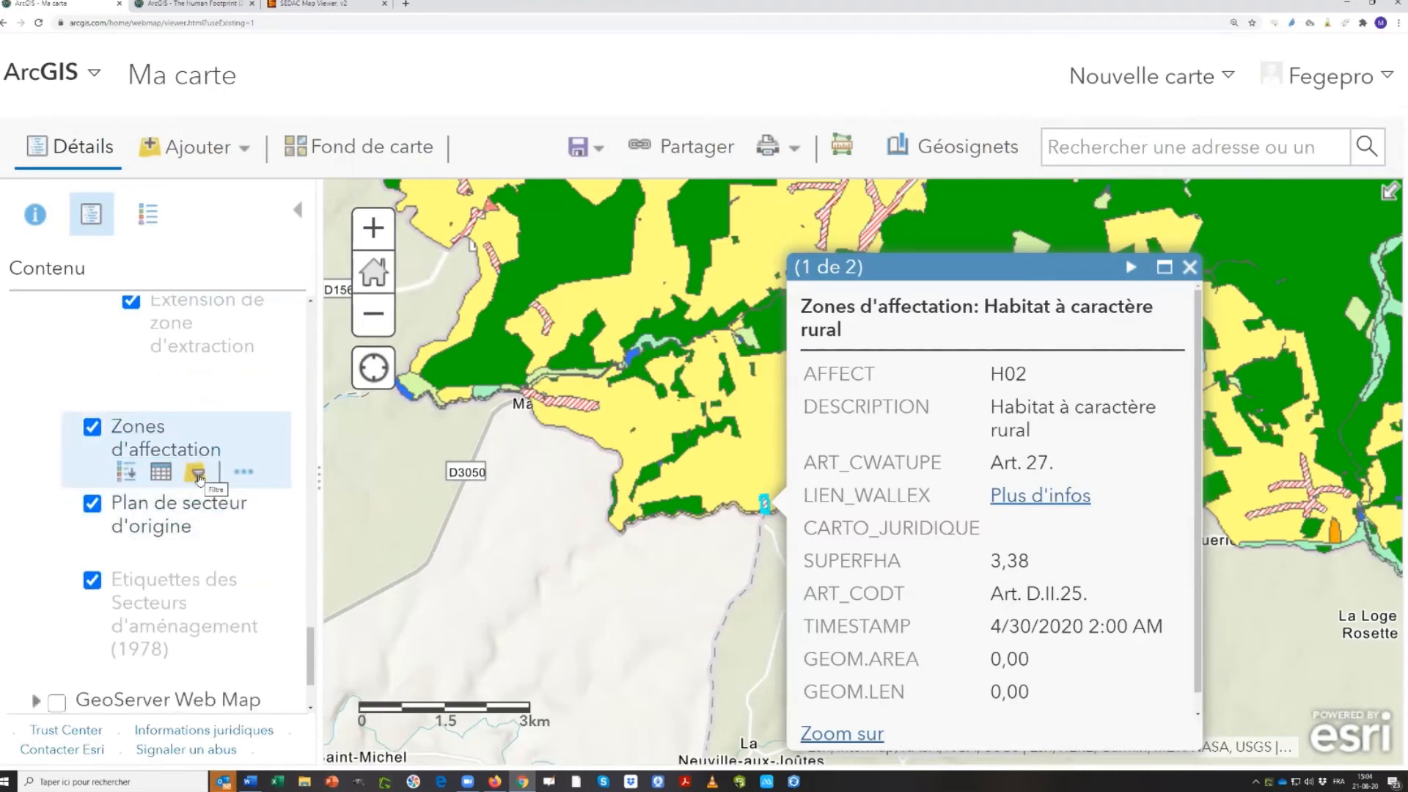
click(198, 475)
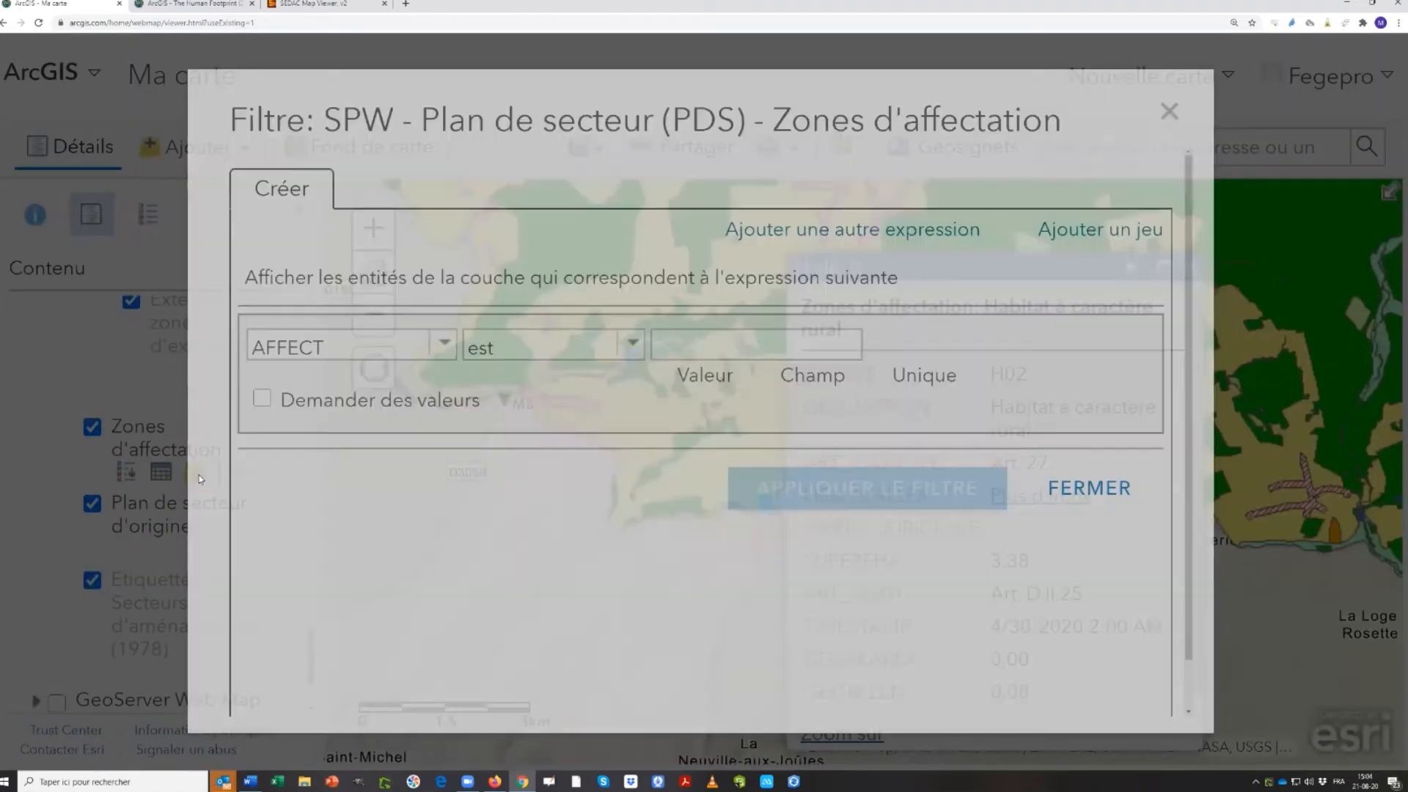
click(695, 347)
text(H02)
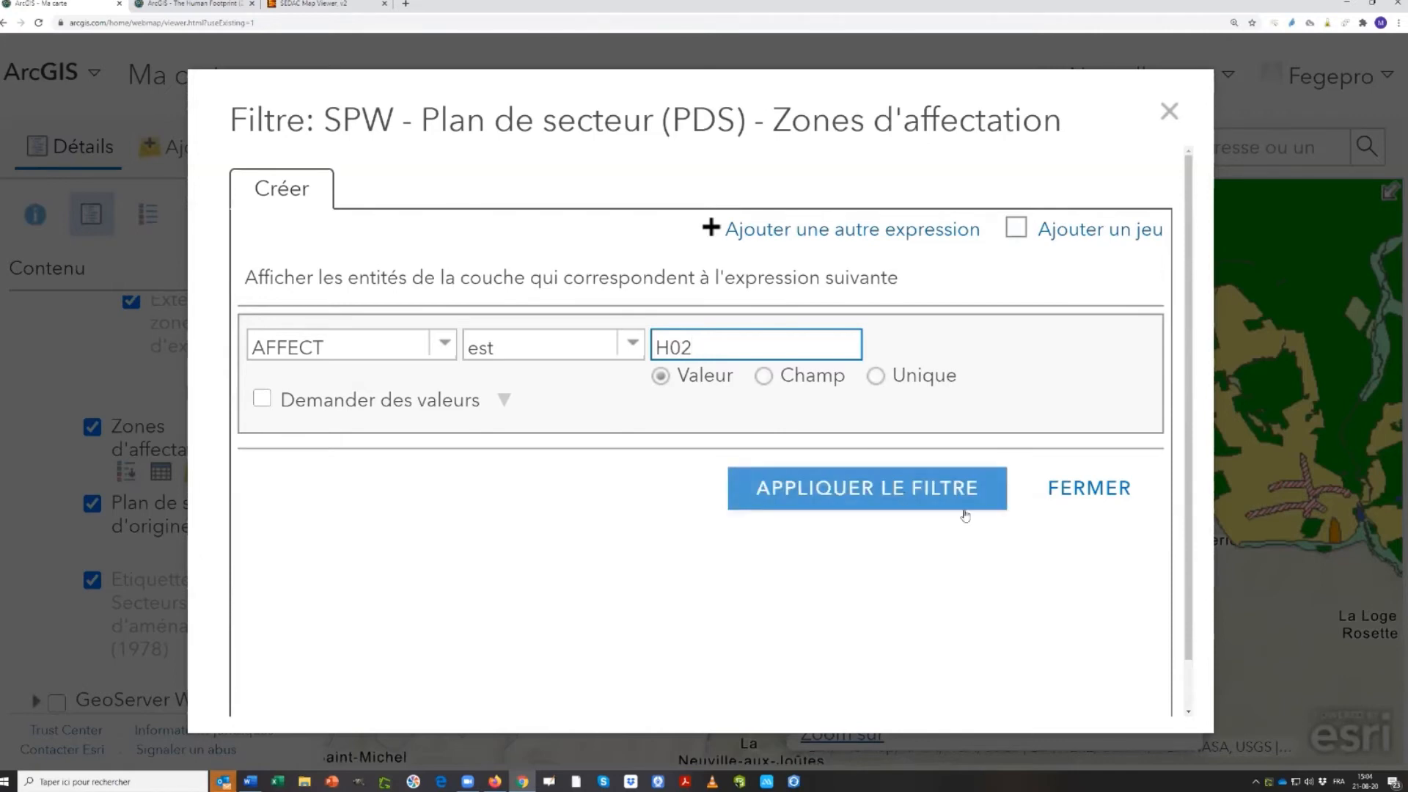
click(965, 486)
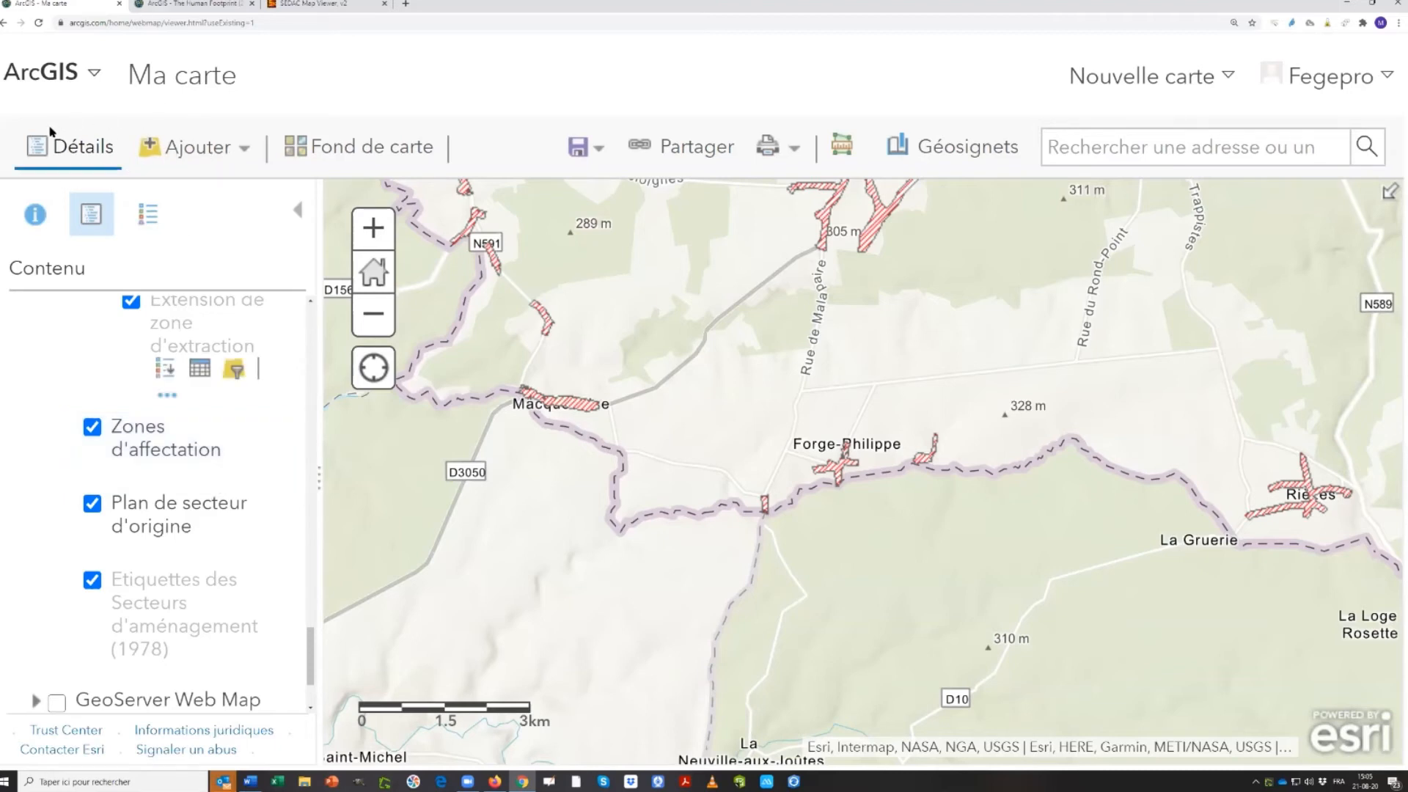
click(220, 150)
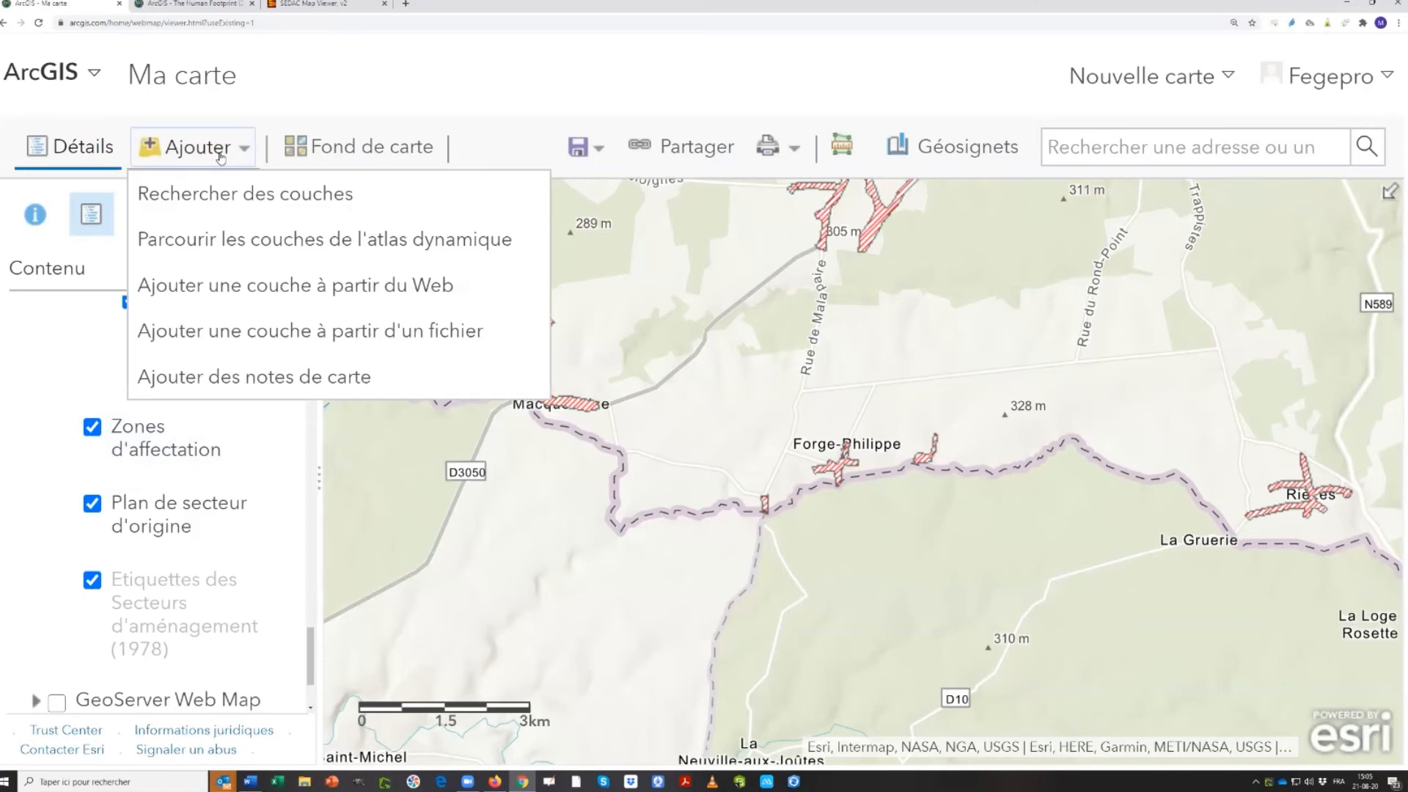
click(219, 195)
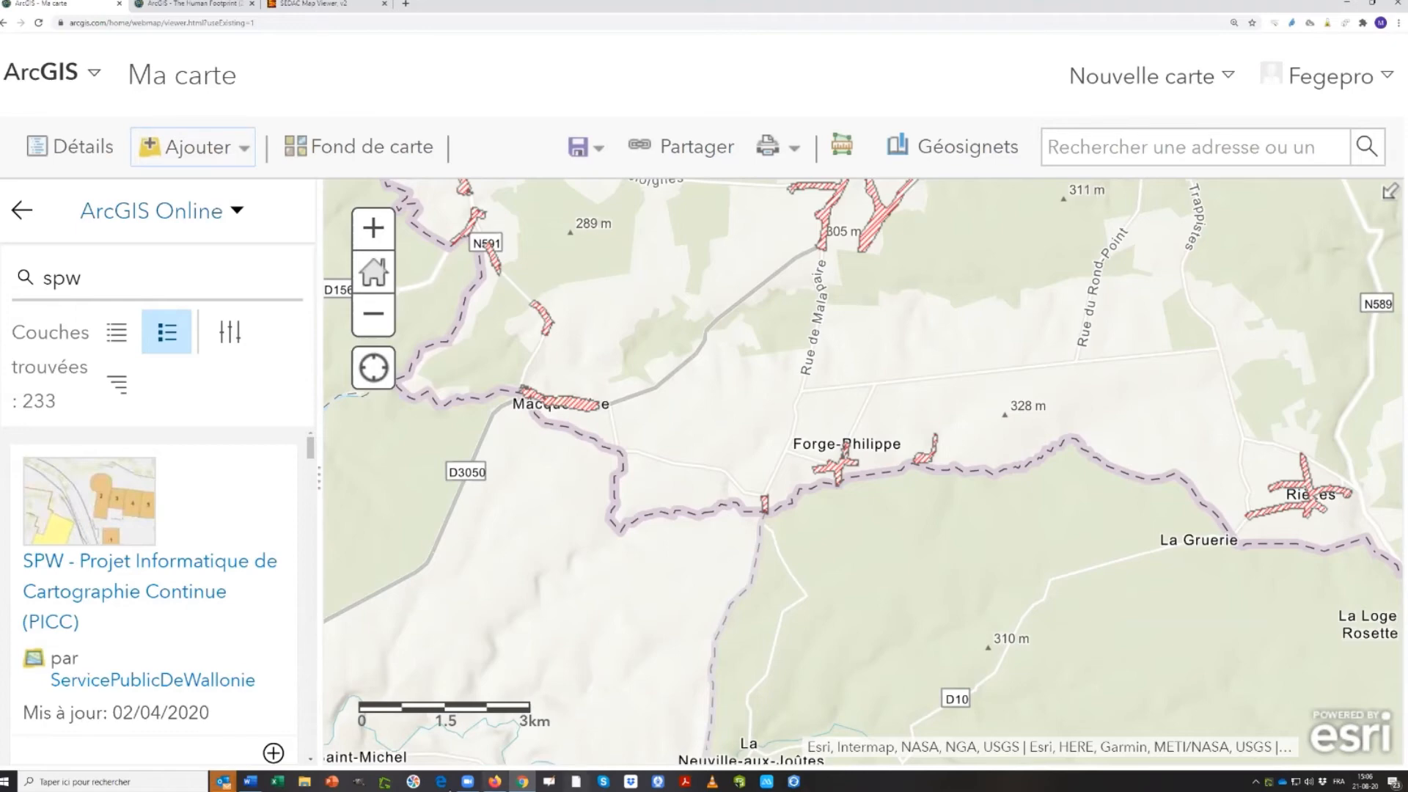
click(250, 782)
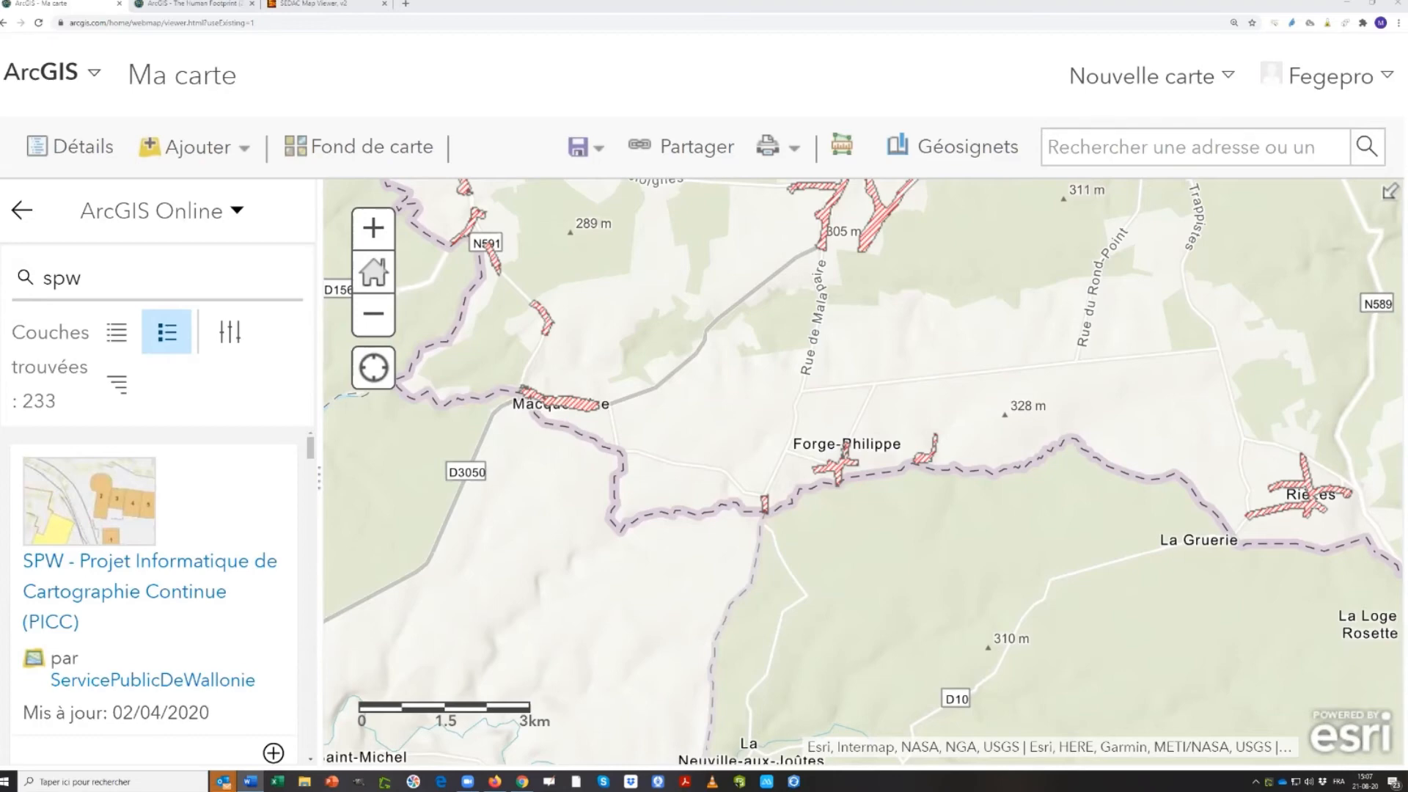
click(22, 212)
Search the ArcGIS Online layers for spw and look through the first results
click(220, 150)
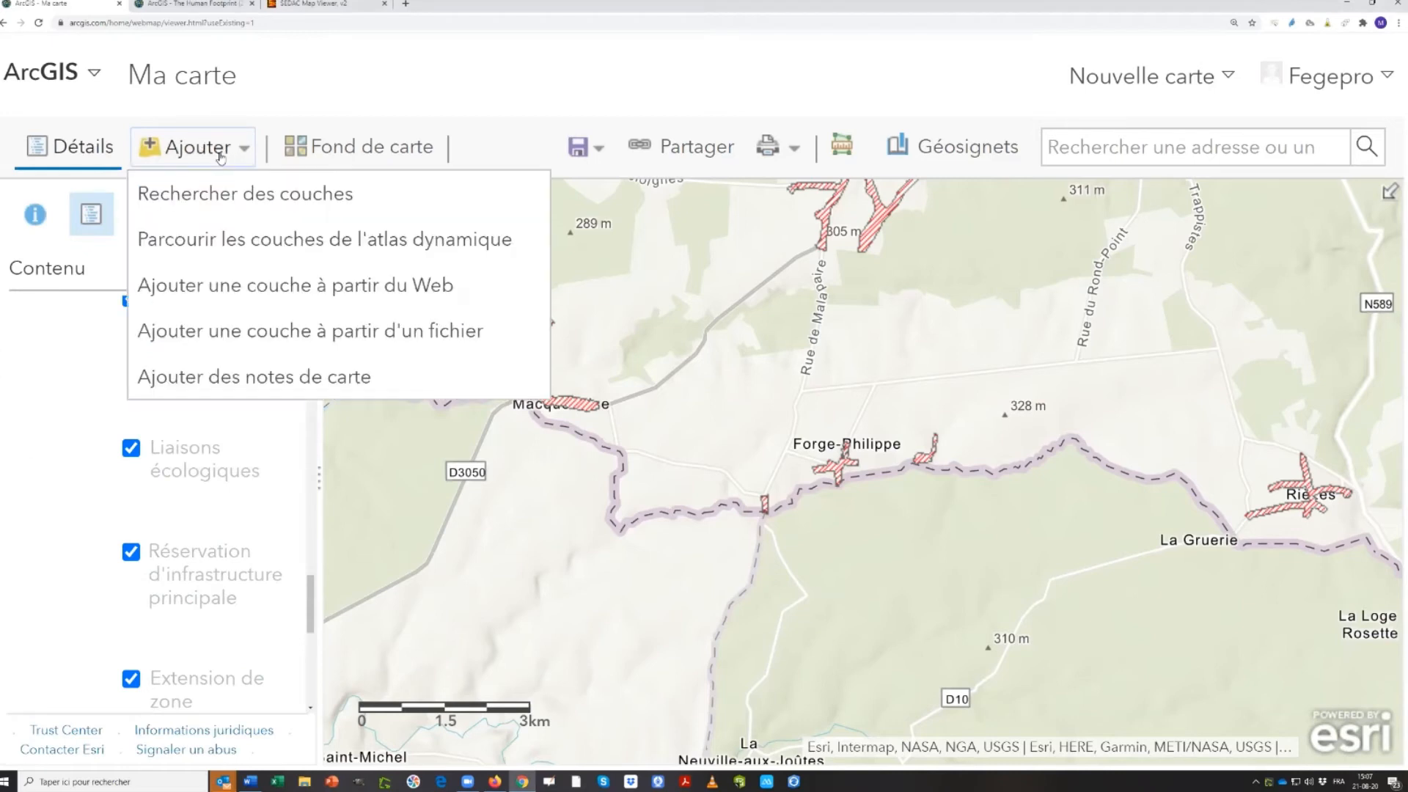
click(248, 202)
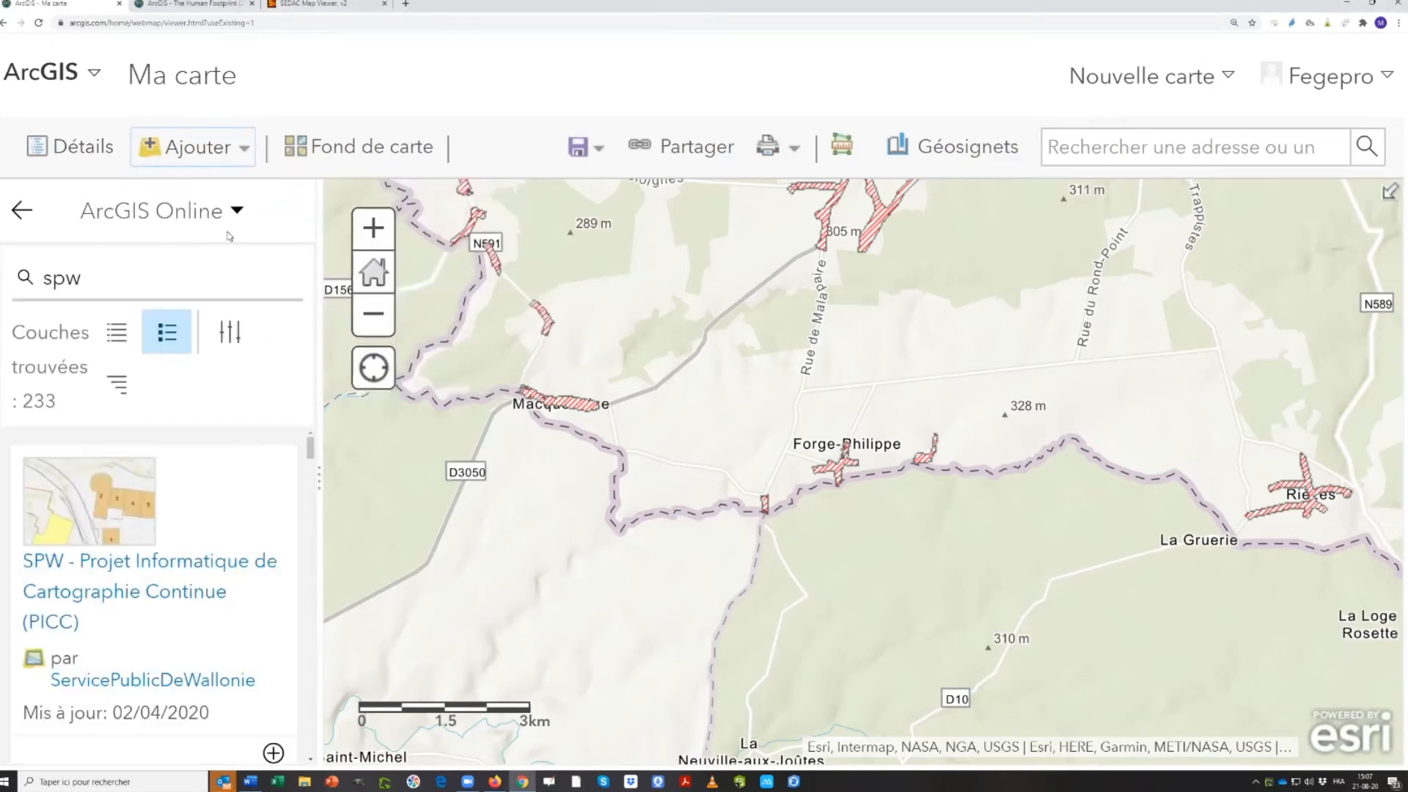
double_click(72, 279)
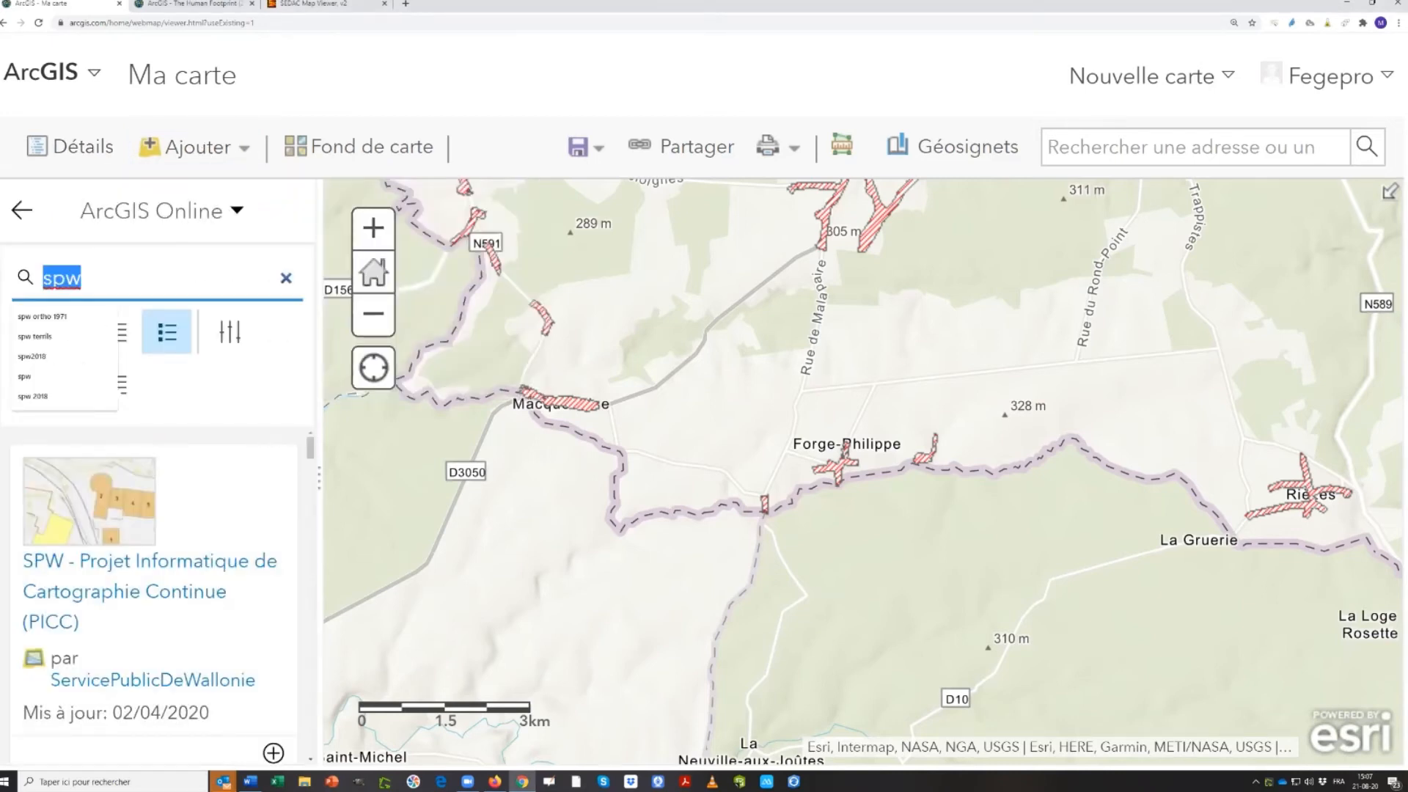
text(spw)
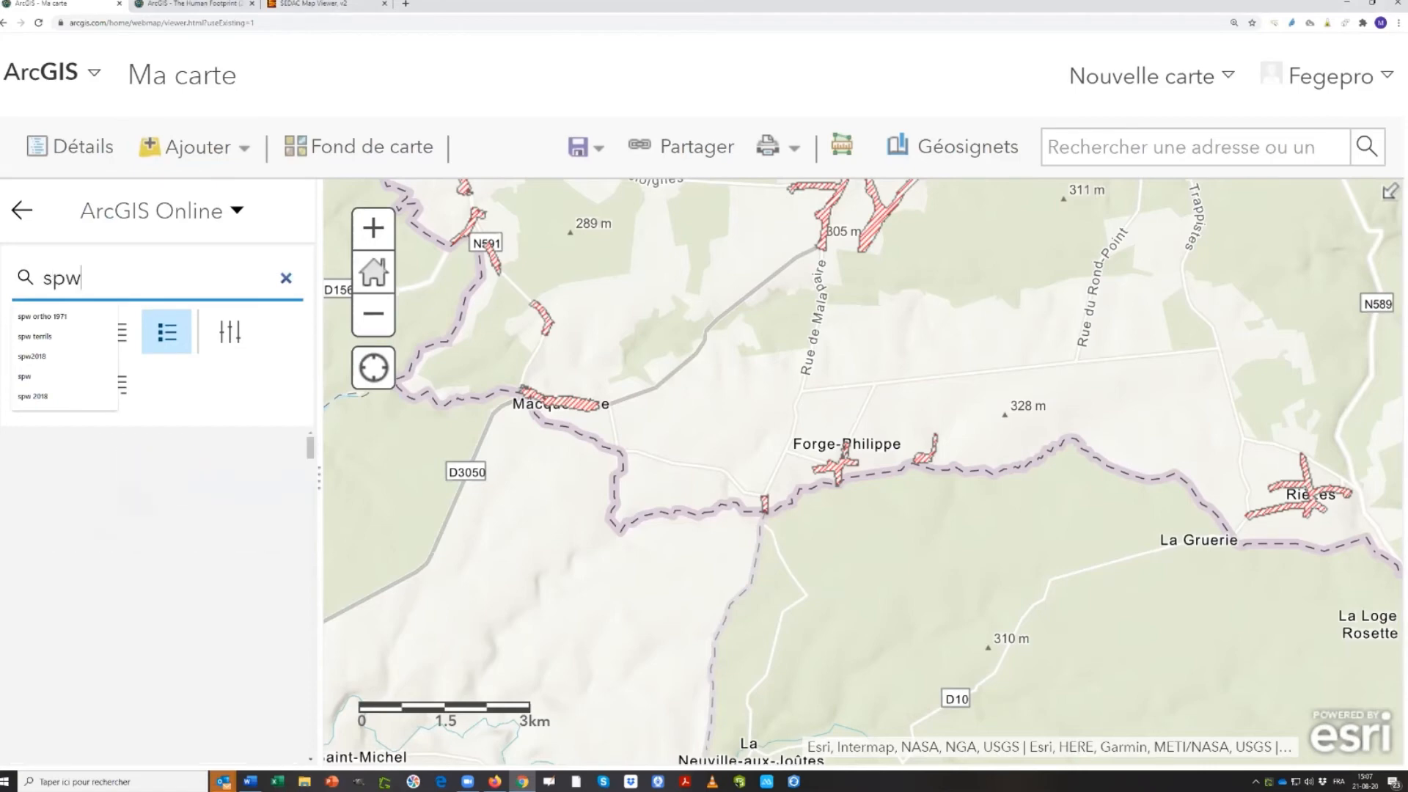
key(Down)
key(Down)
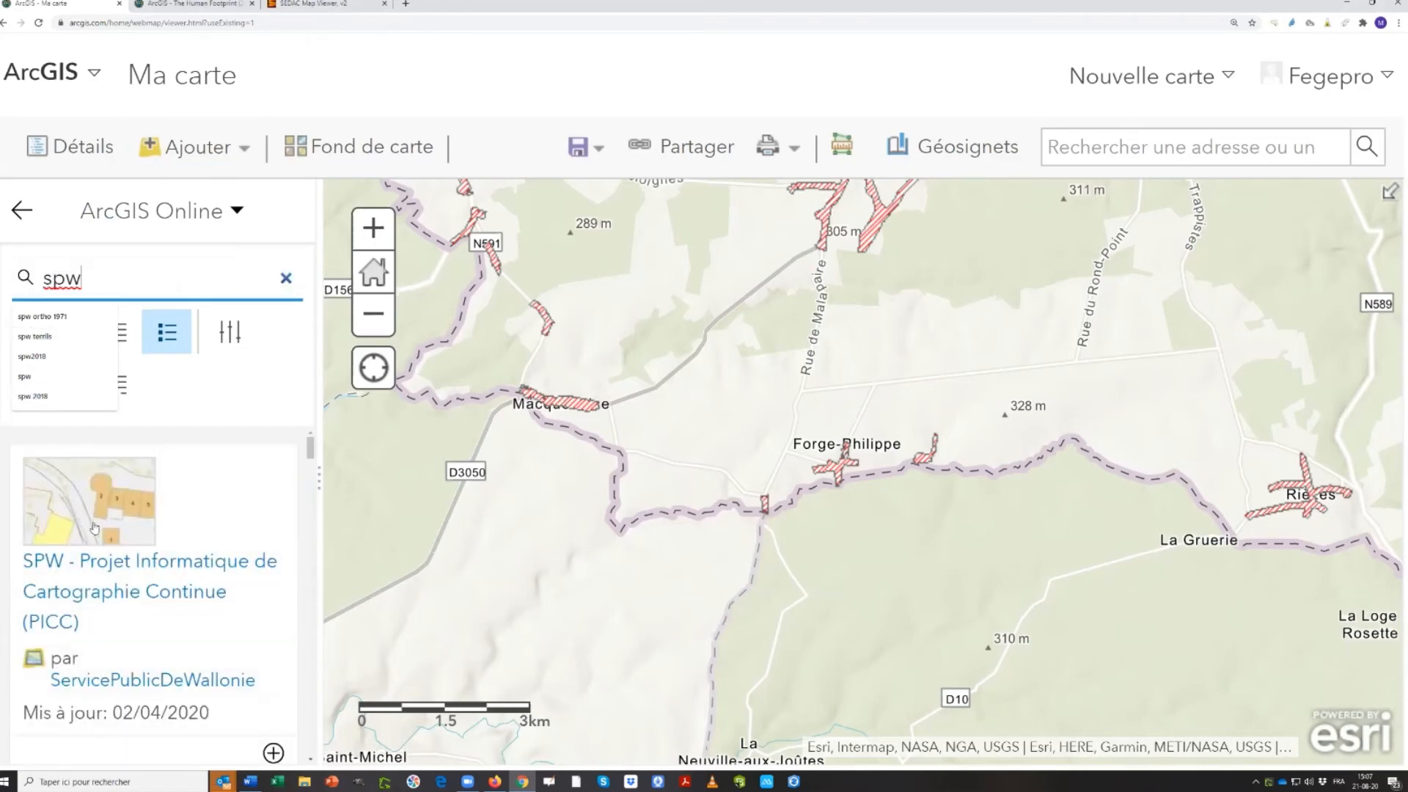
scroll(85, 539, down, 5)
scroll(85, 492, up, 4)
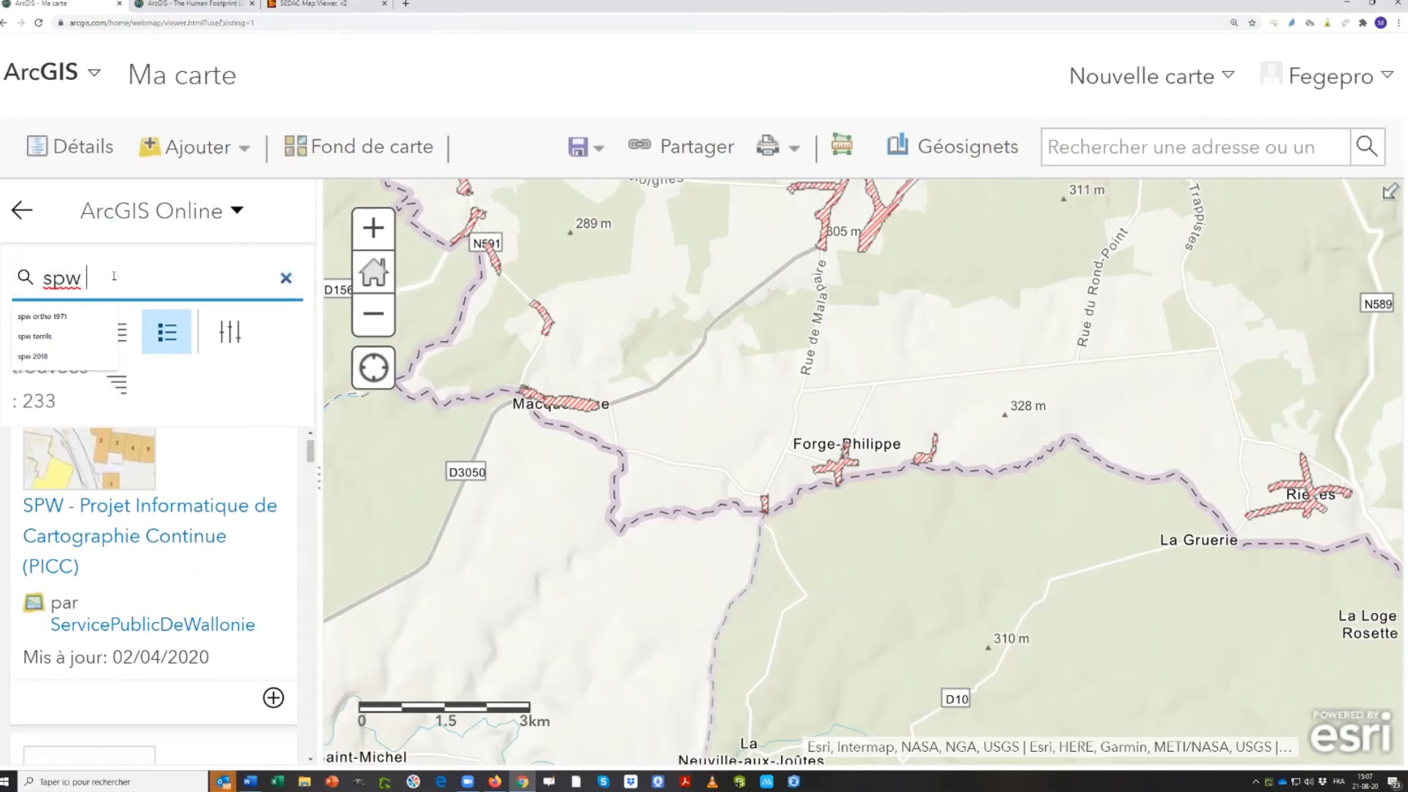
Refine the layer search to spw terrils and add SPW - Terrils (Version 2018) to the map
text(terr)
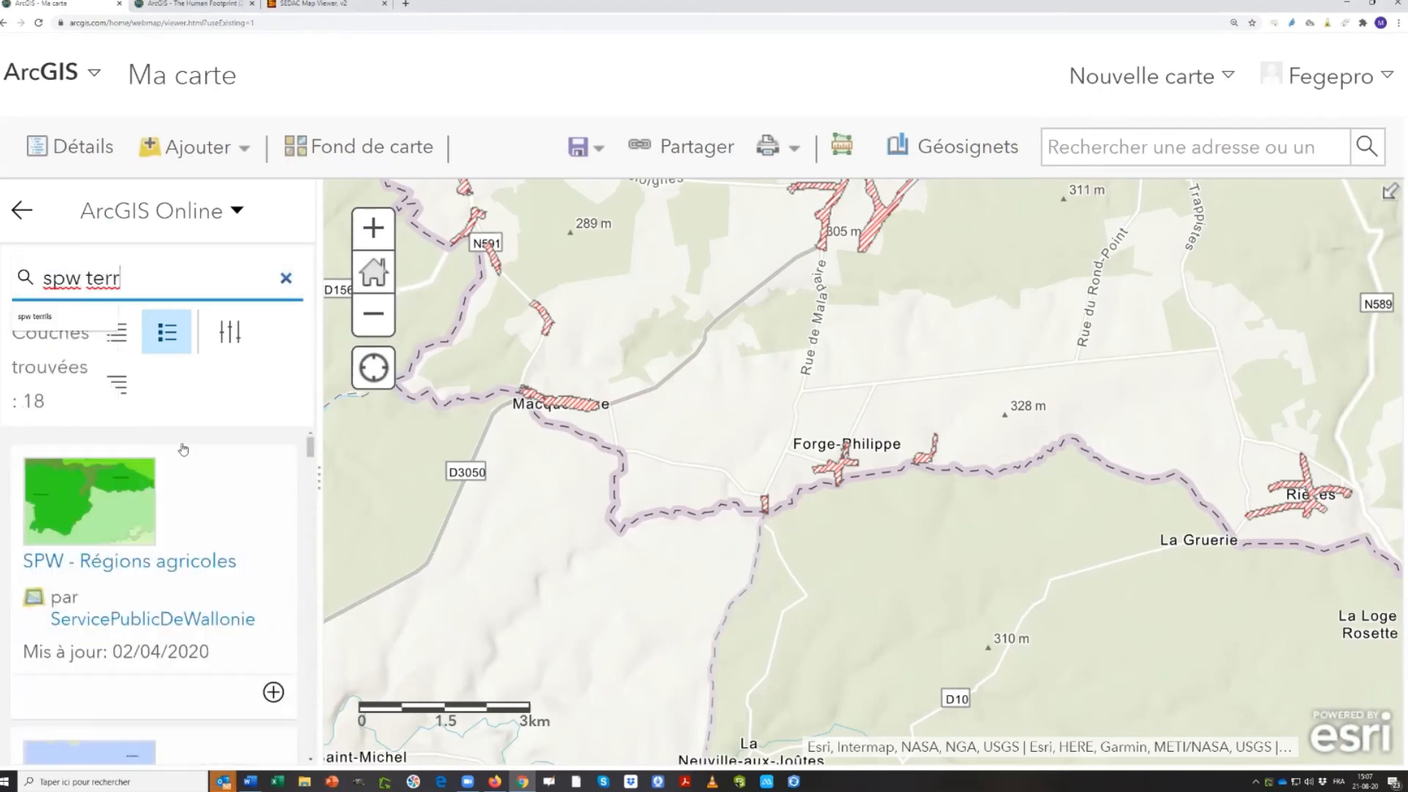
drag(311, 449, 311, 540)
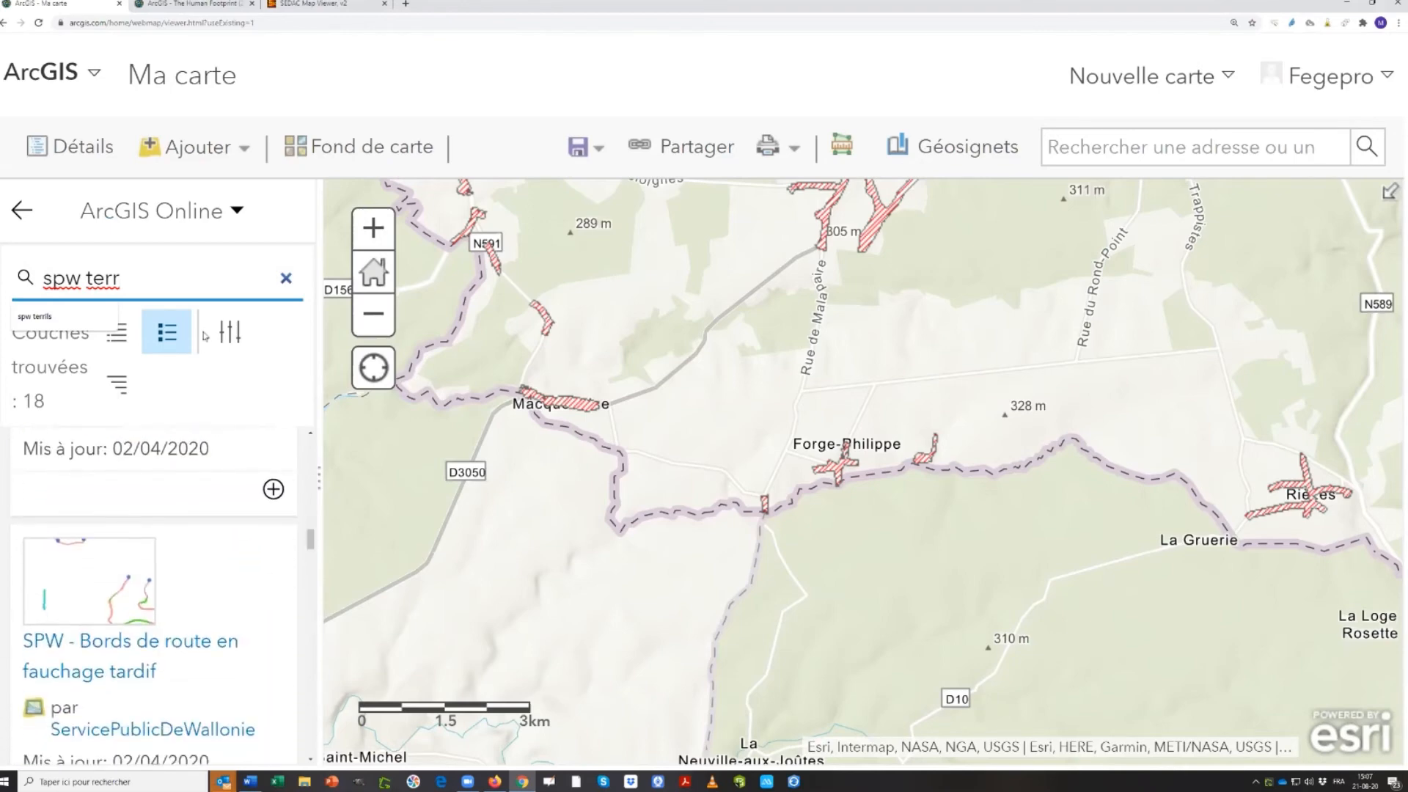
text(ils)
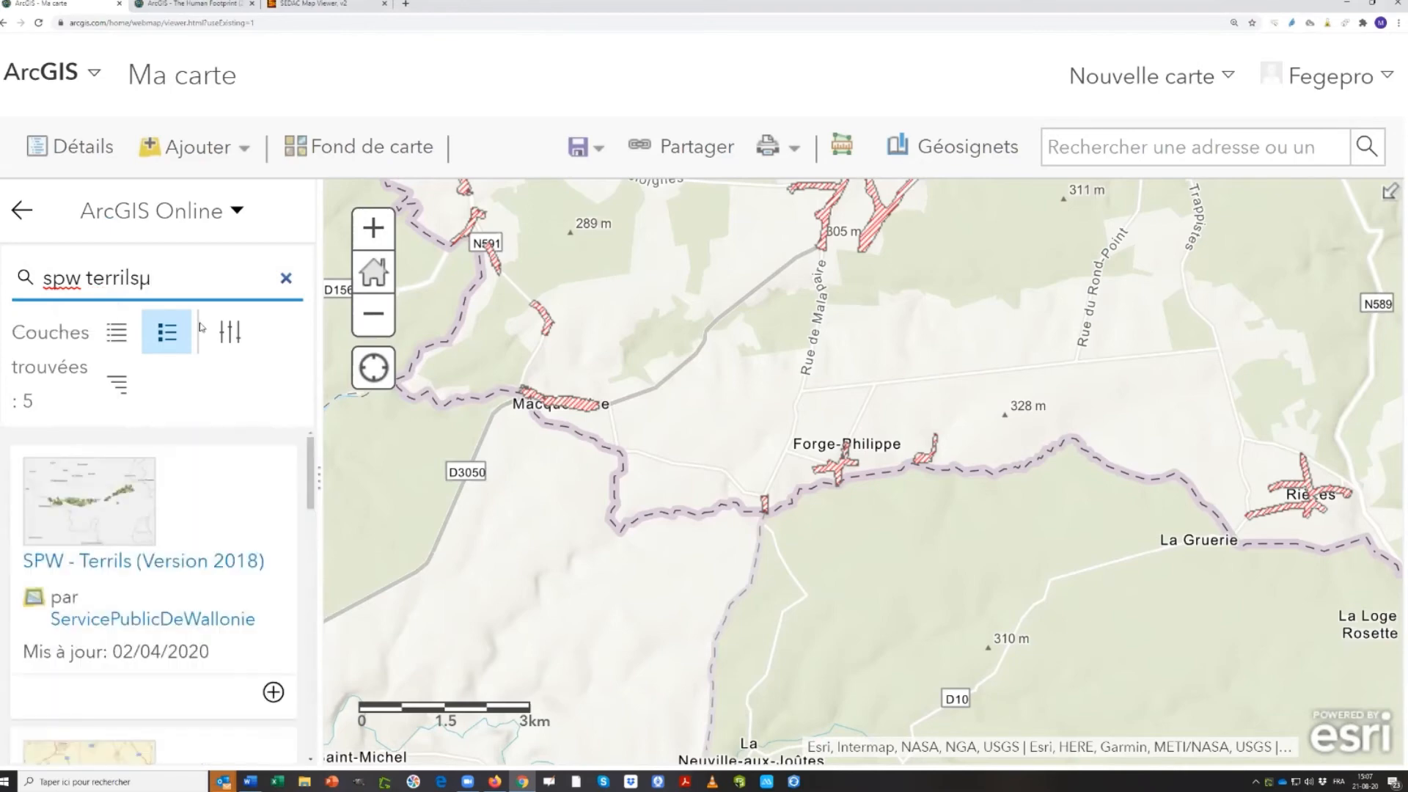
key(BackSpace)
text(s)
click(272, 692)
scroll(739, 378, down, 1)
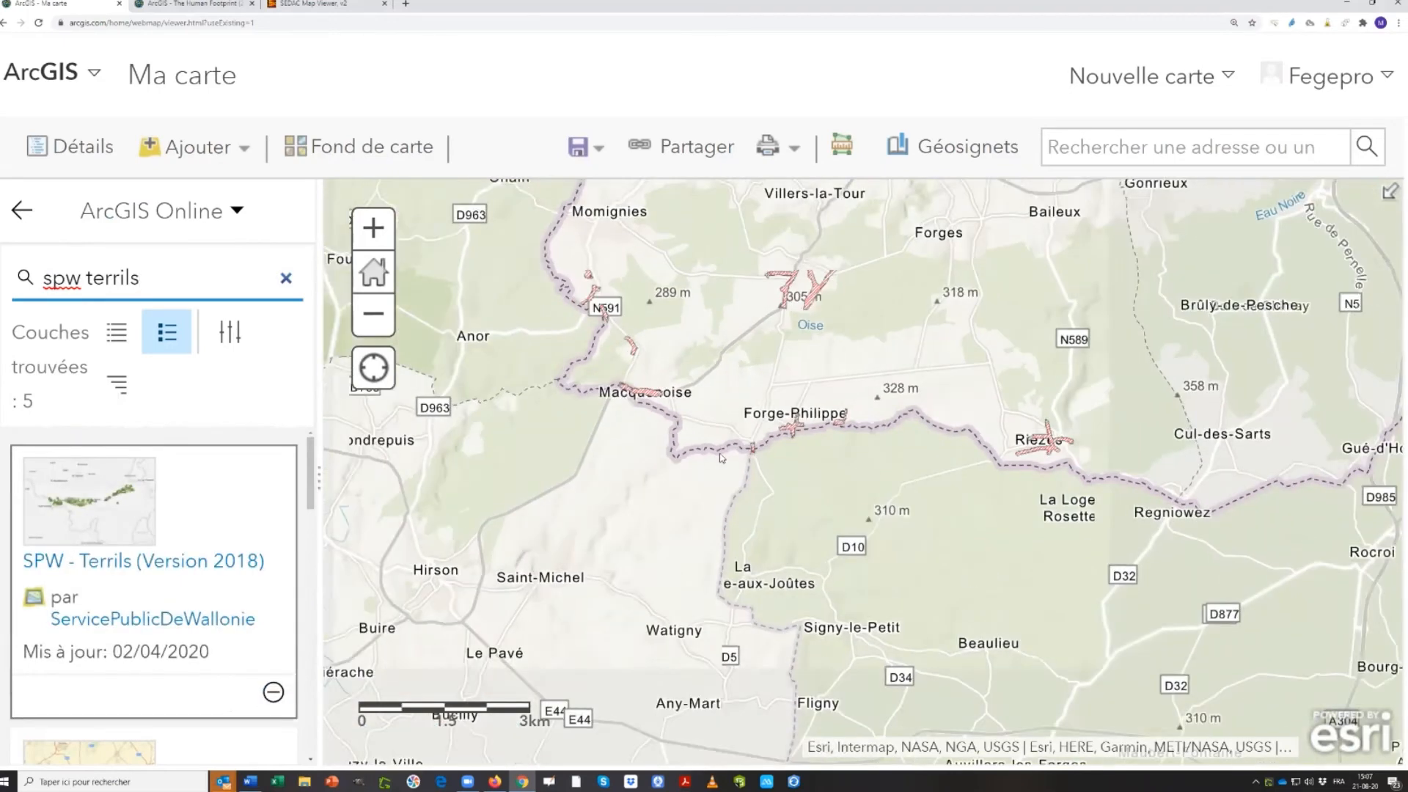
scroll(689, 483, down, 3)
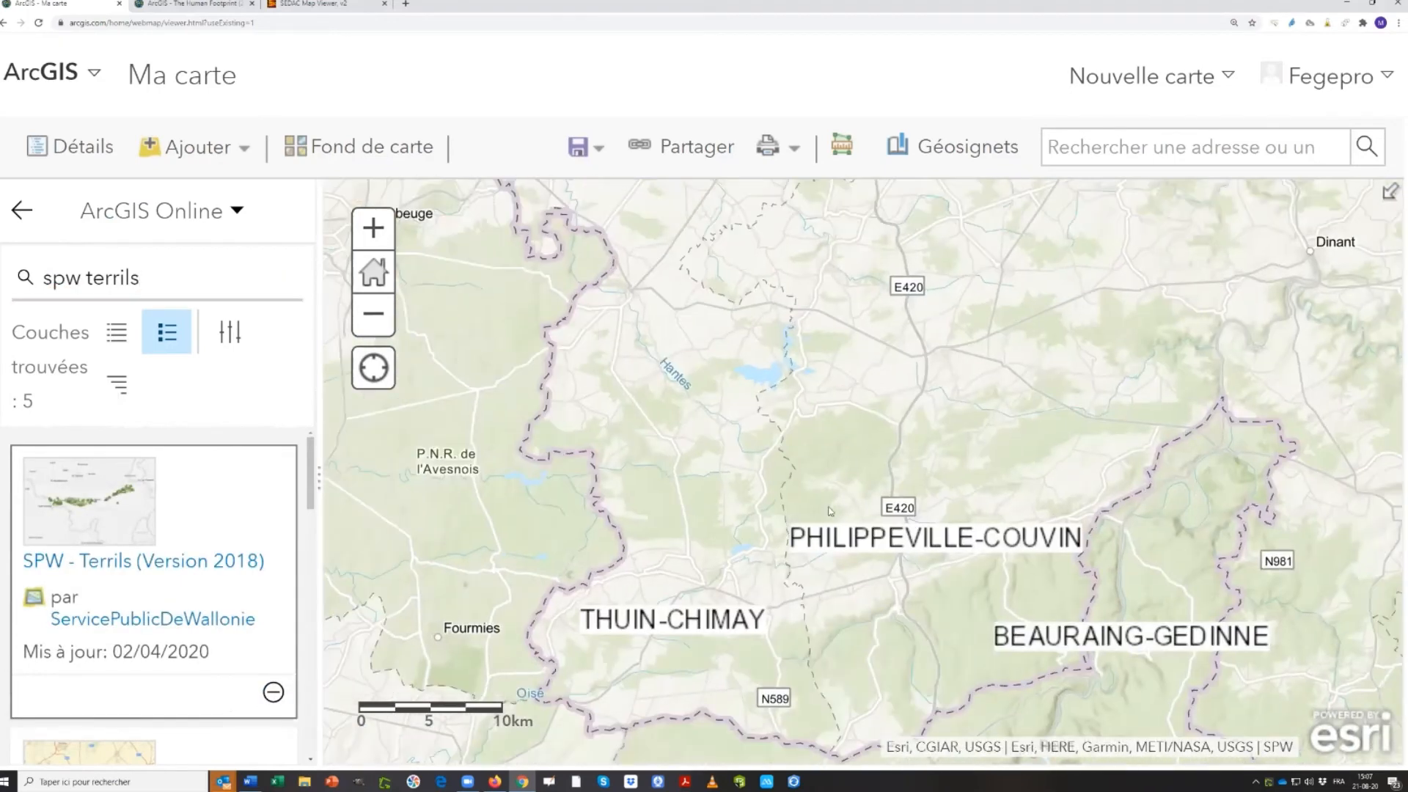
drag(905, 357, 747, 504)
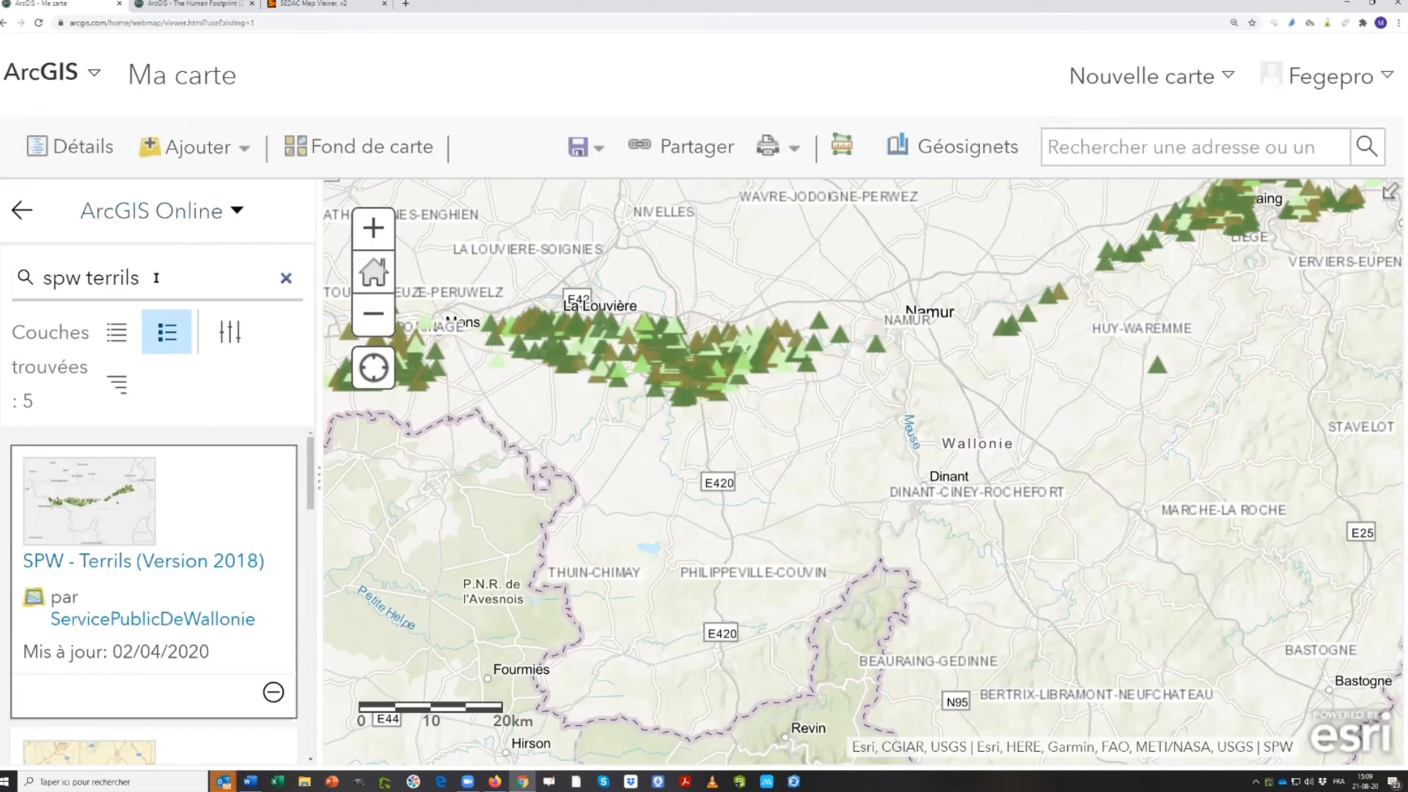
Search the ArcGIS Online layers for agiv and review the item details of AGIV - Digitaal Hoogtemodel Vlaanderen (new link)
drag(140, 277, 43, 277)
text(agi)
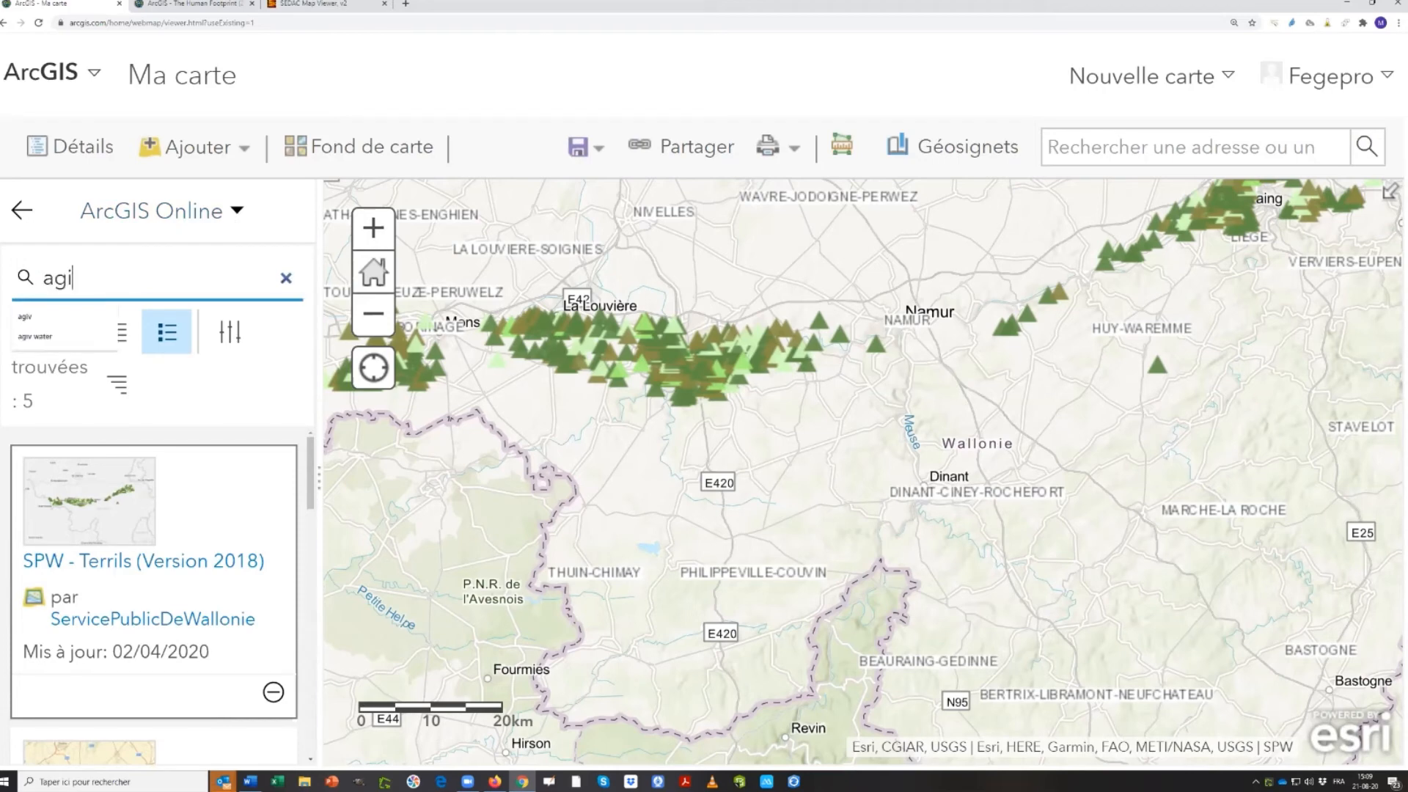
text(v)
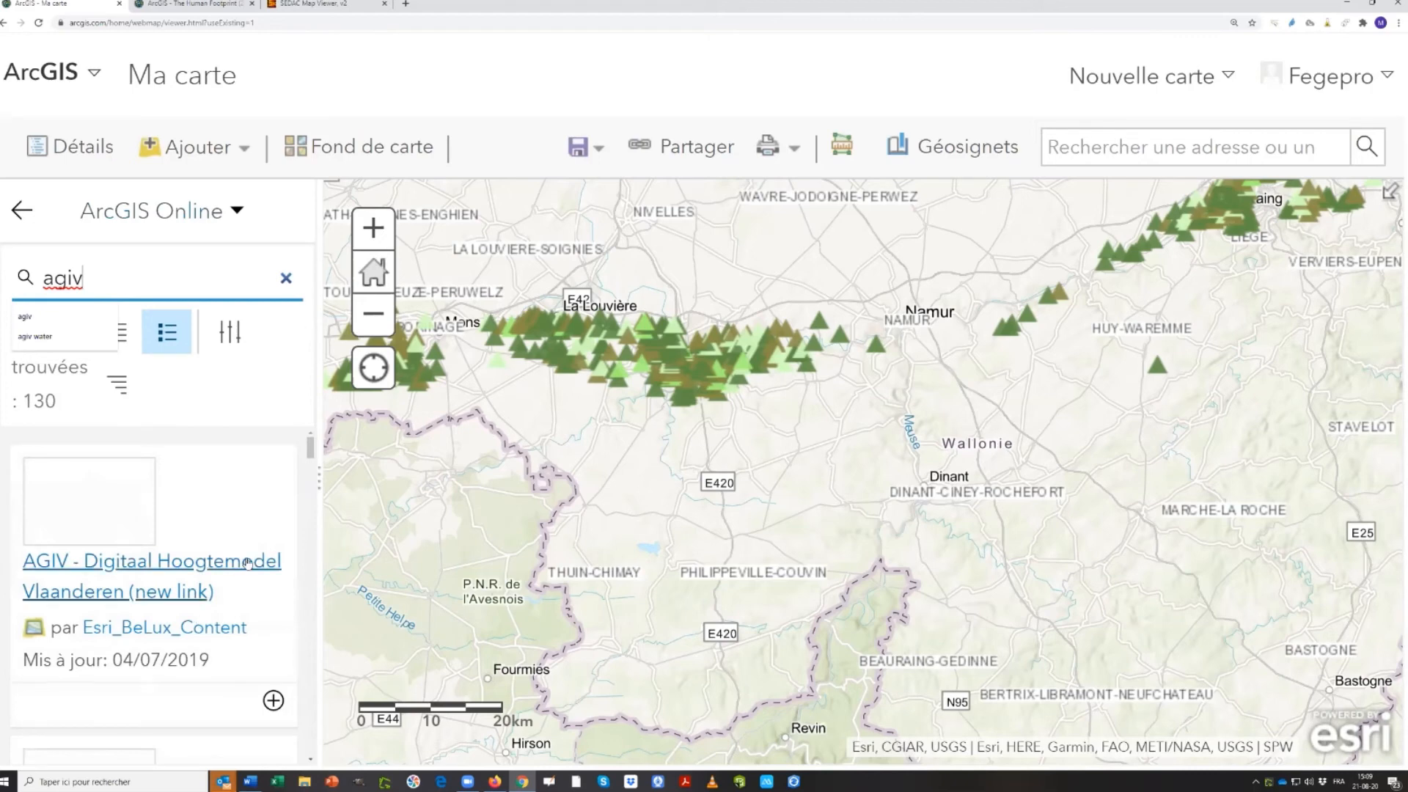
scroll(139, 609, down, 2)
scroll(140, 612, up, 2)
click(75, 529)
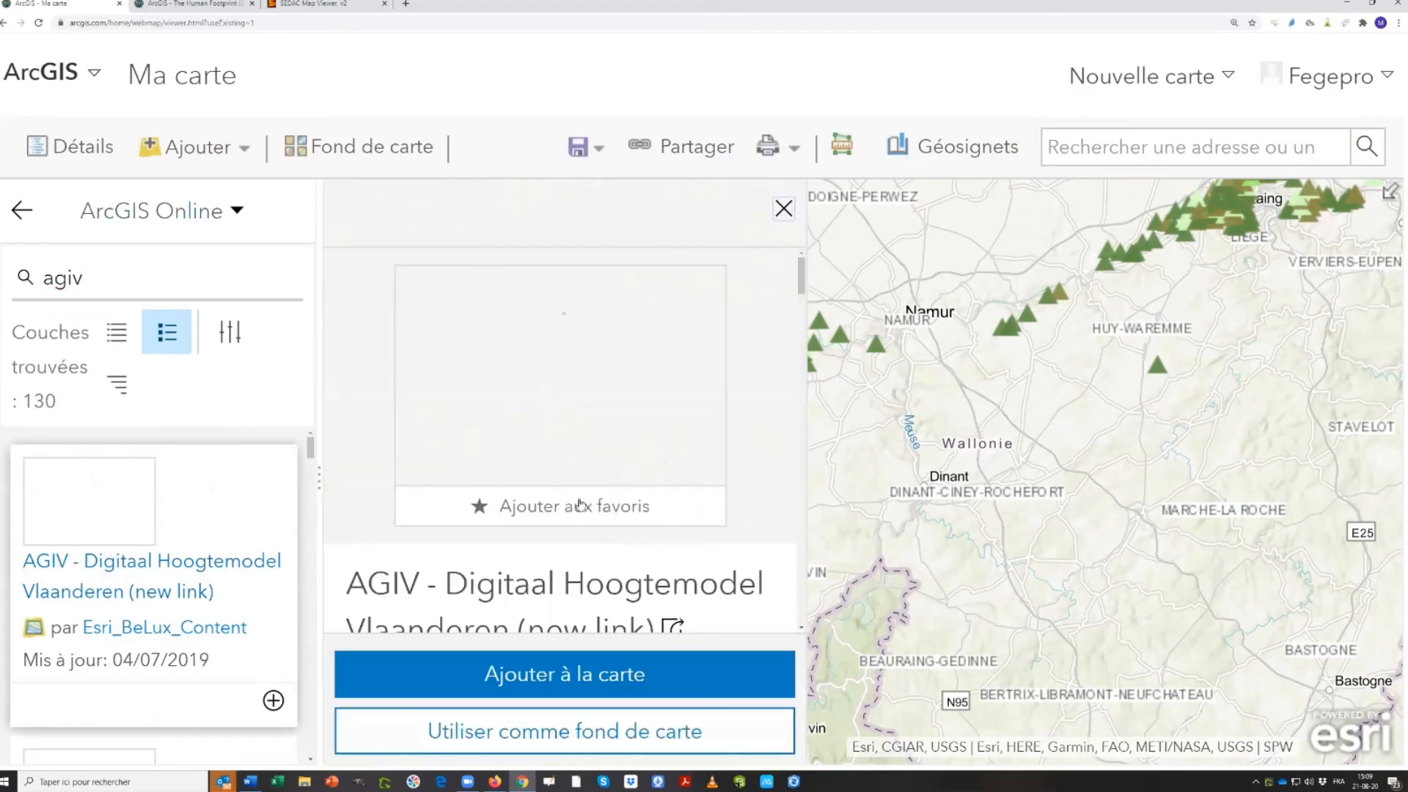
scroll(574, 506, down, 5)
scroll(556, 558, up, 5)
click(783, 209)
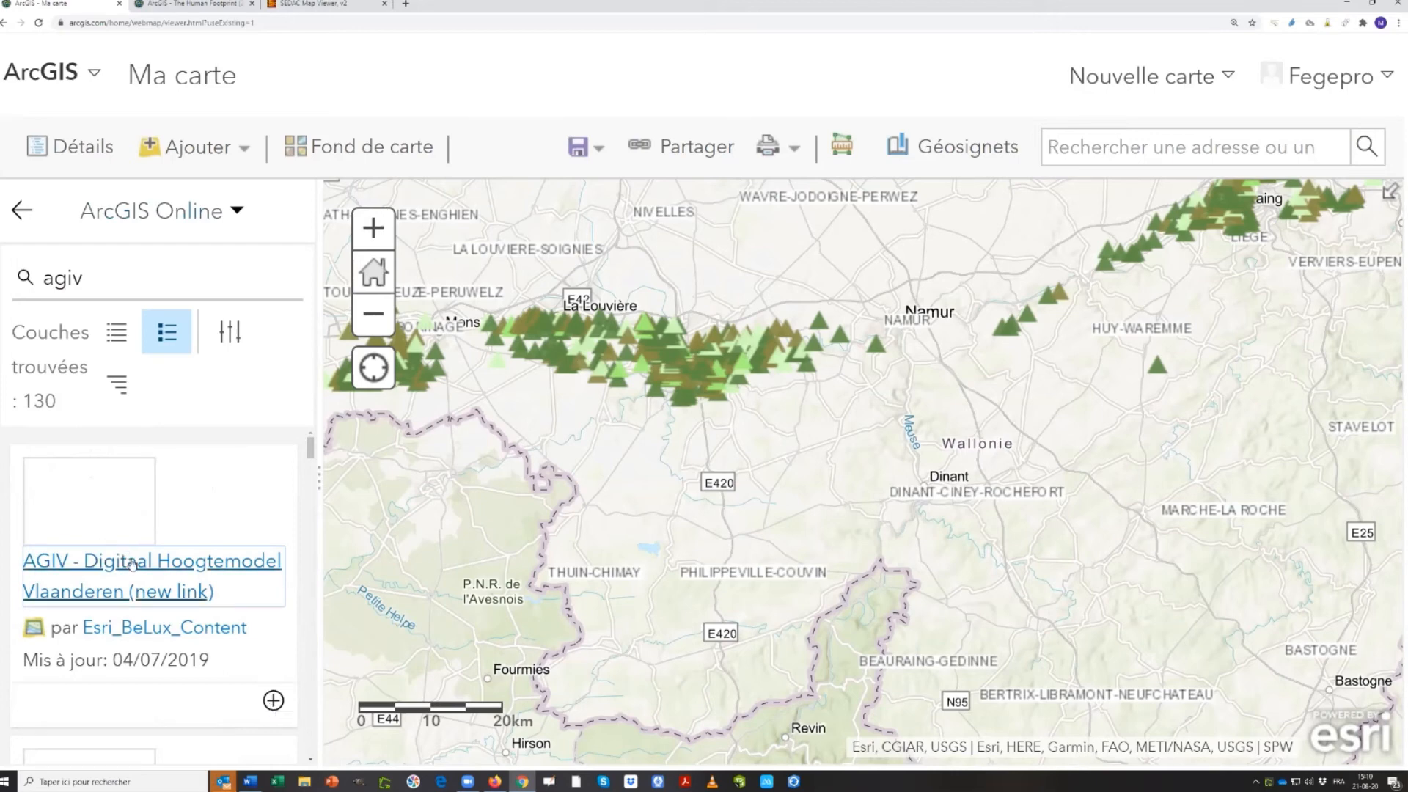
Add the AGIV - Digitaal Hoogtemodel Vlaanderen (new link) layer to the map and bring Flanders into view
click(272, 701)
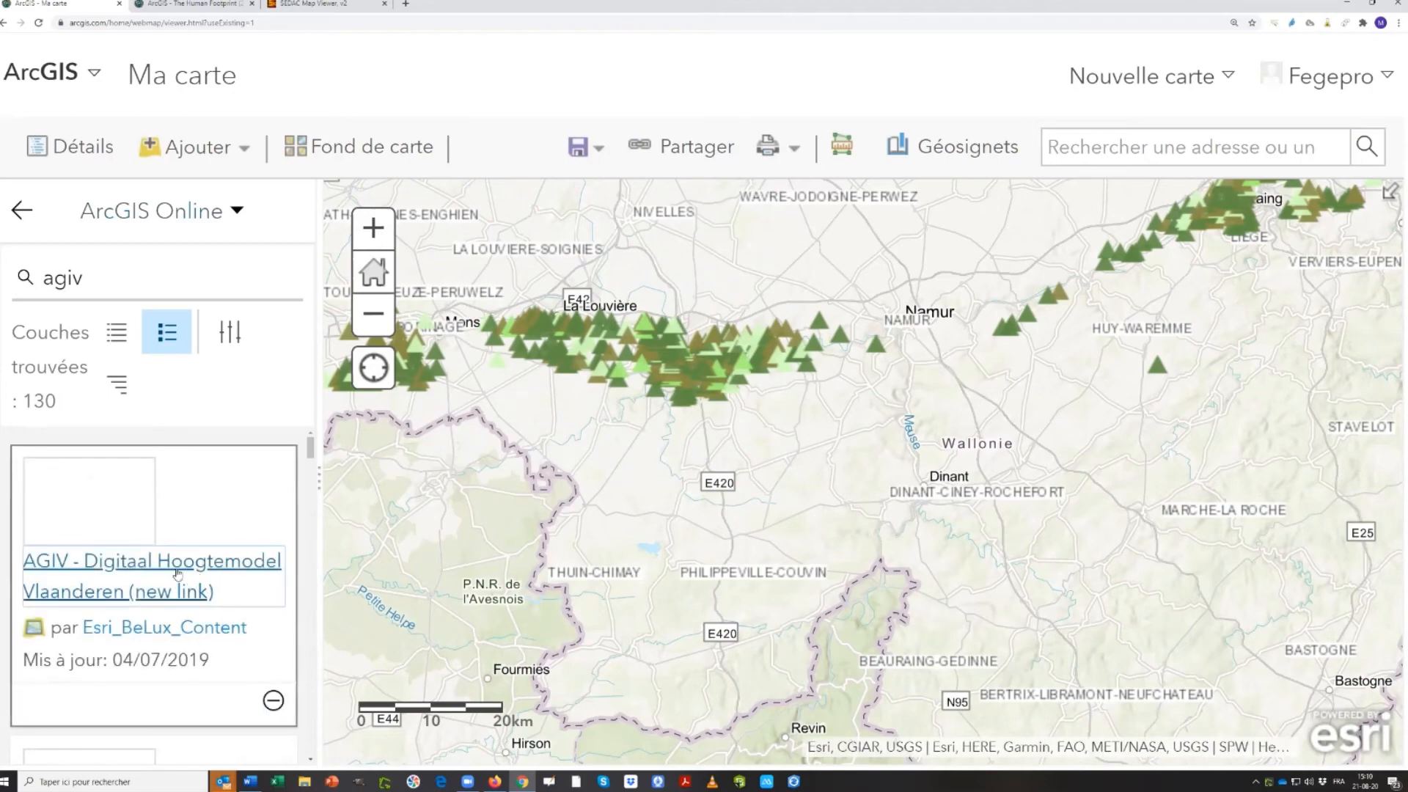
scroll(536, 480, up, 1)
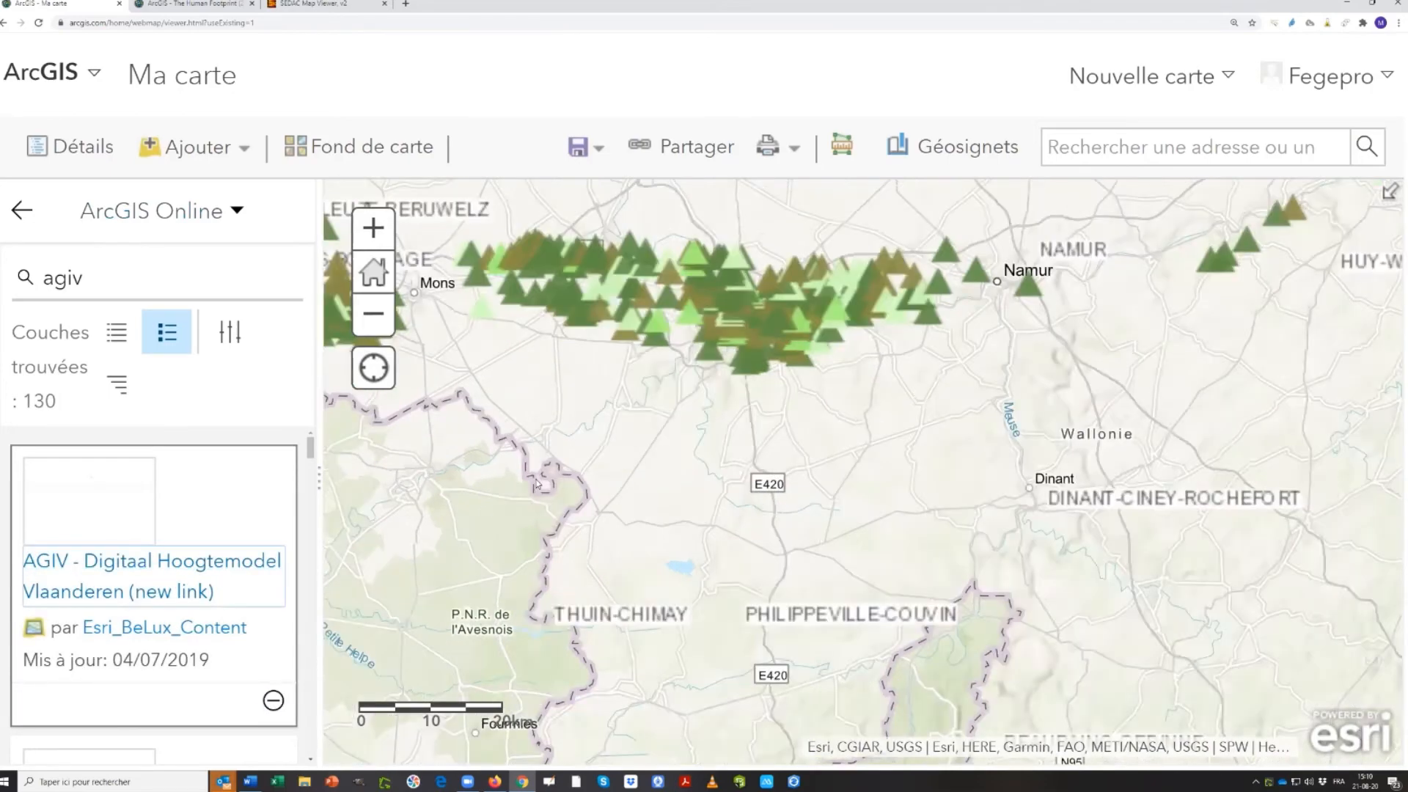
scroll(518, 499, down, 1)
scroll(521, 493, down, 1)
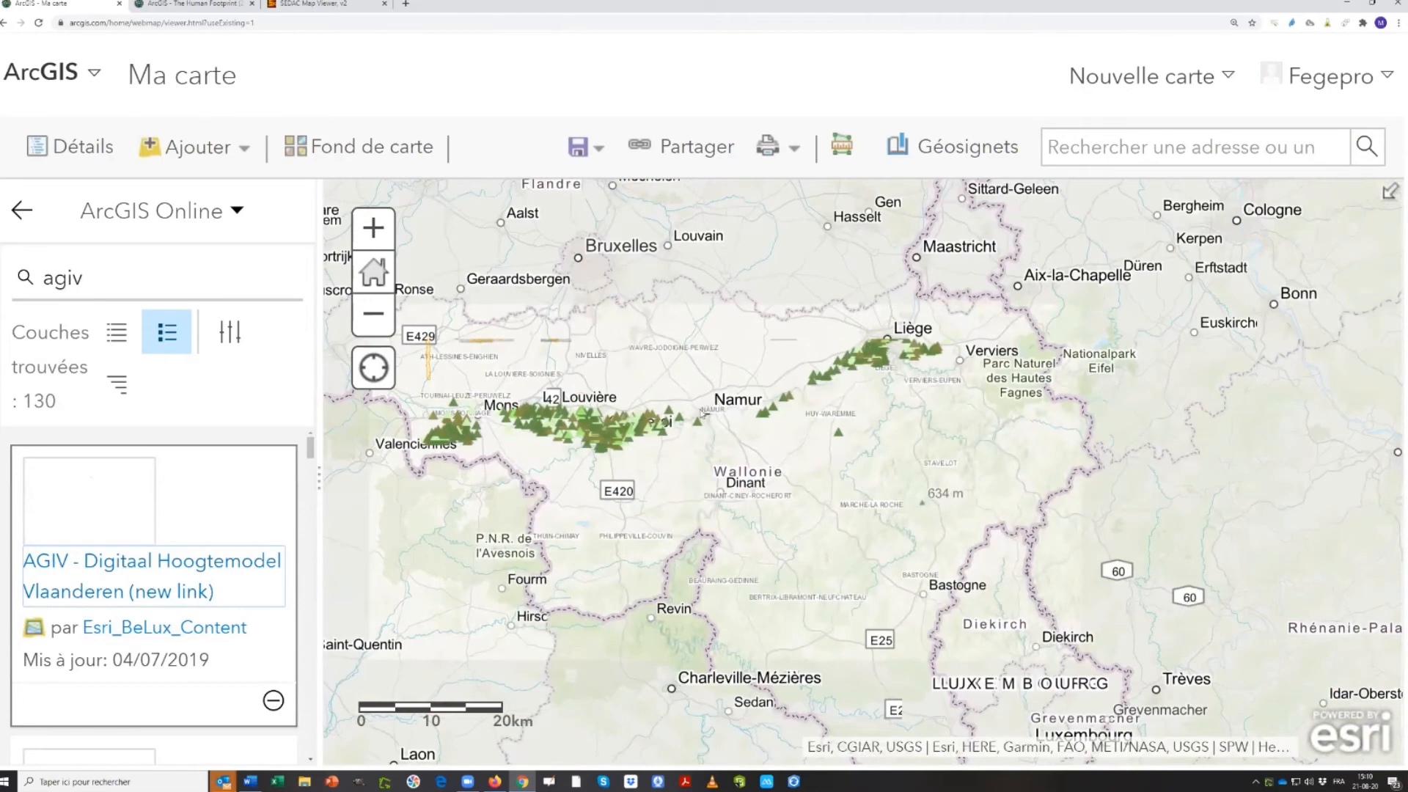
drag(536, 388, 879, 517)
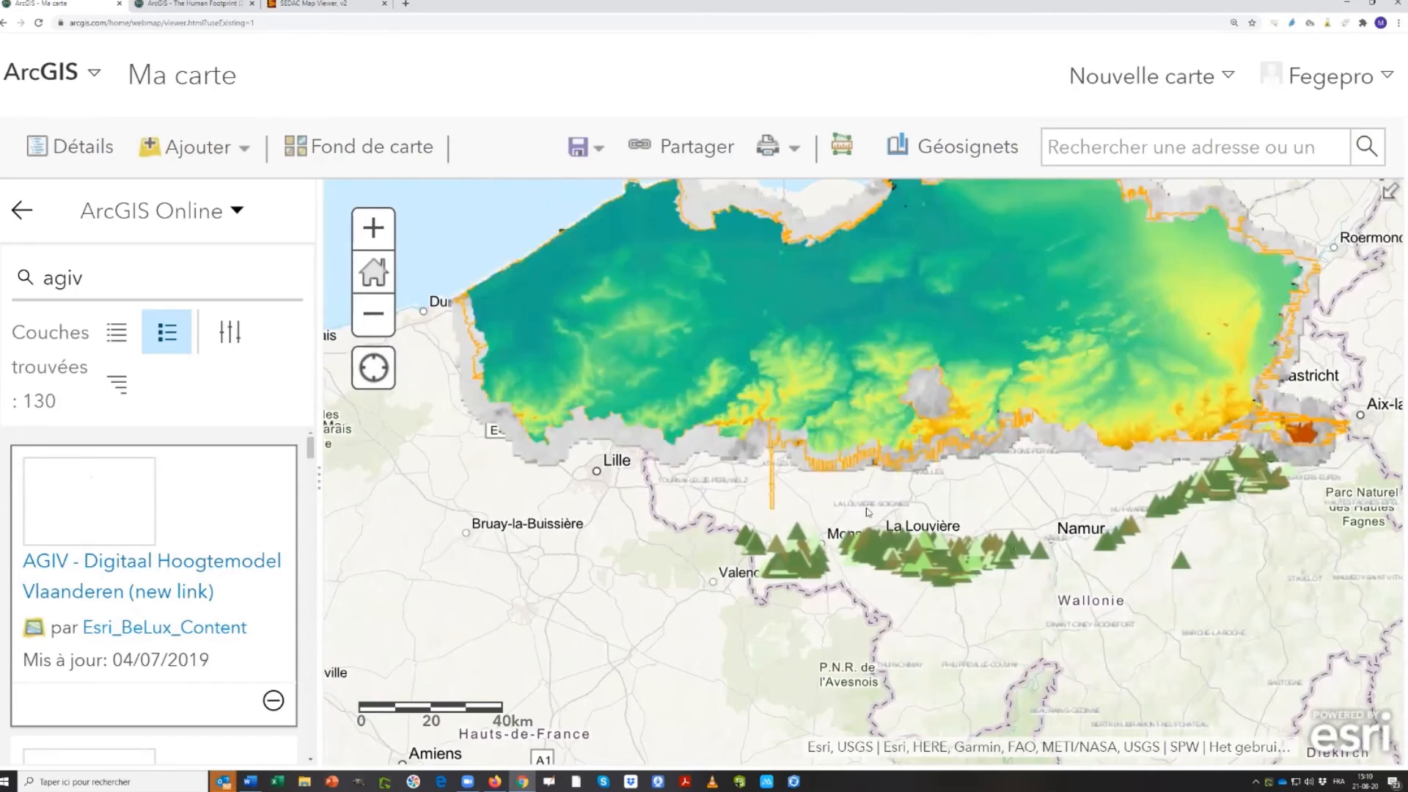
Search the ArcGIS Online layers for spw and add SPW - Relief de la Wallonie - Modèle Numérique de Terrain (MNT) 2013-2014 to the map
click(124, 279)
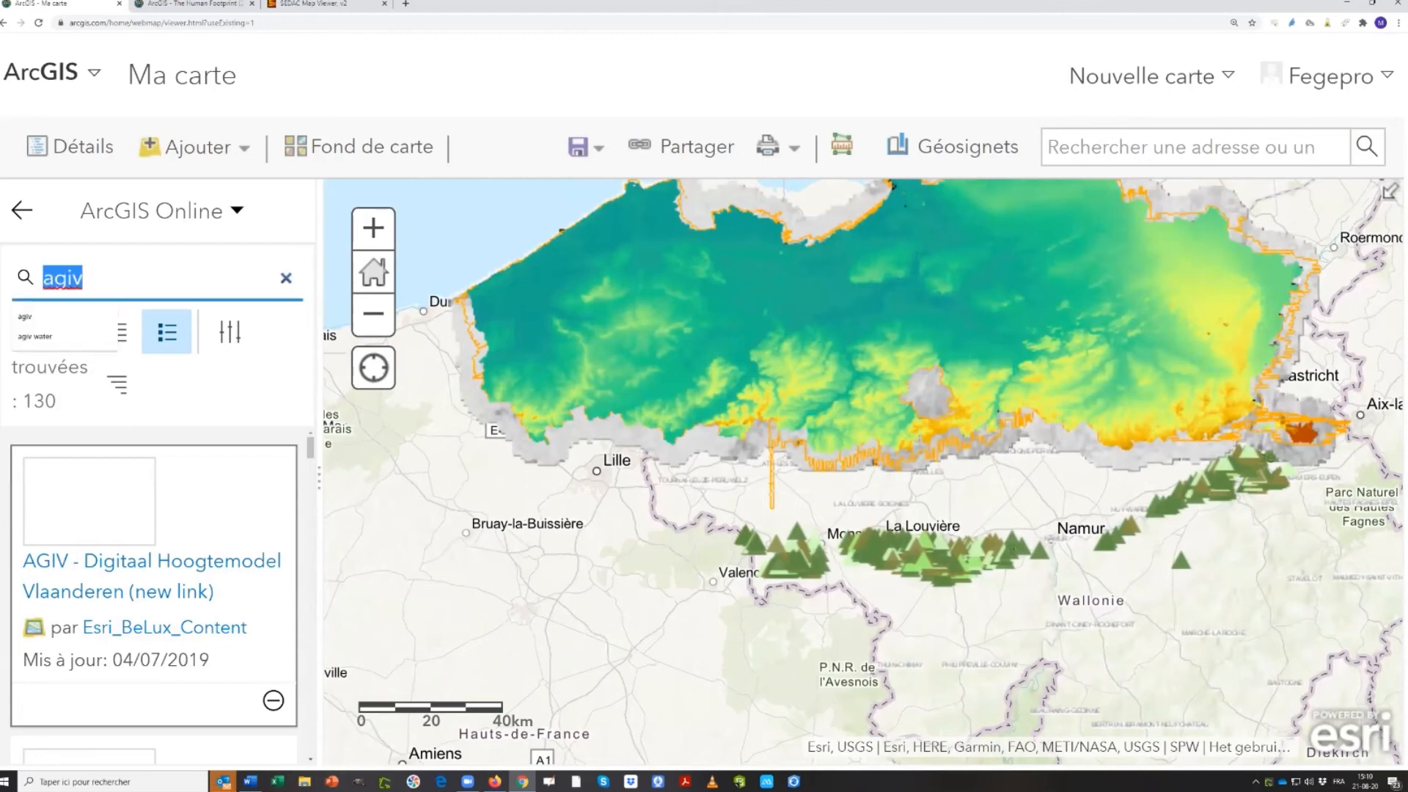
text(spw)
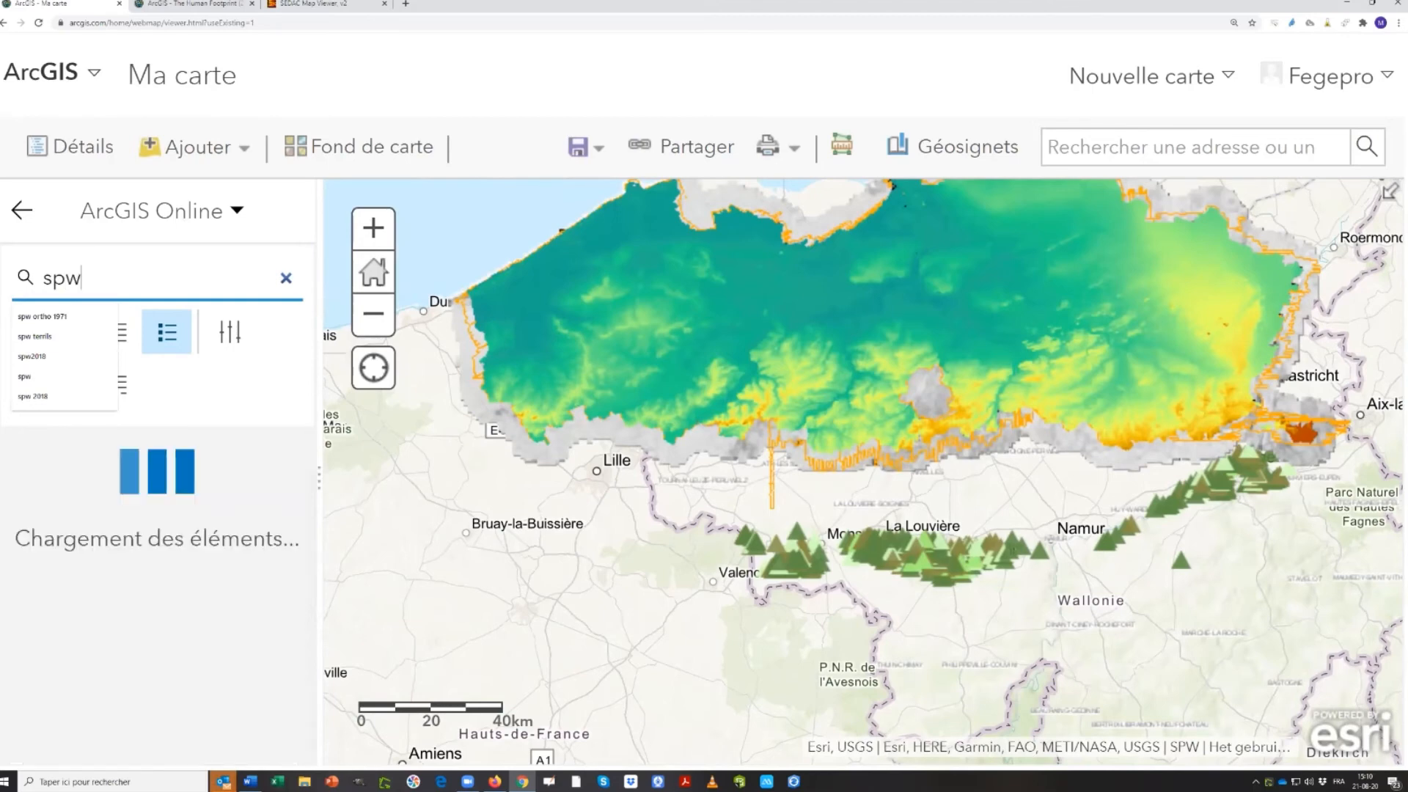
scroll(134, 623, down, 3)
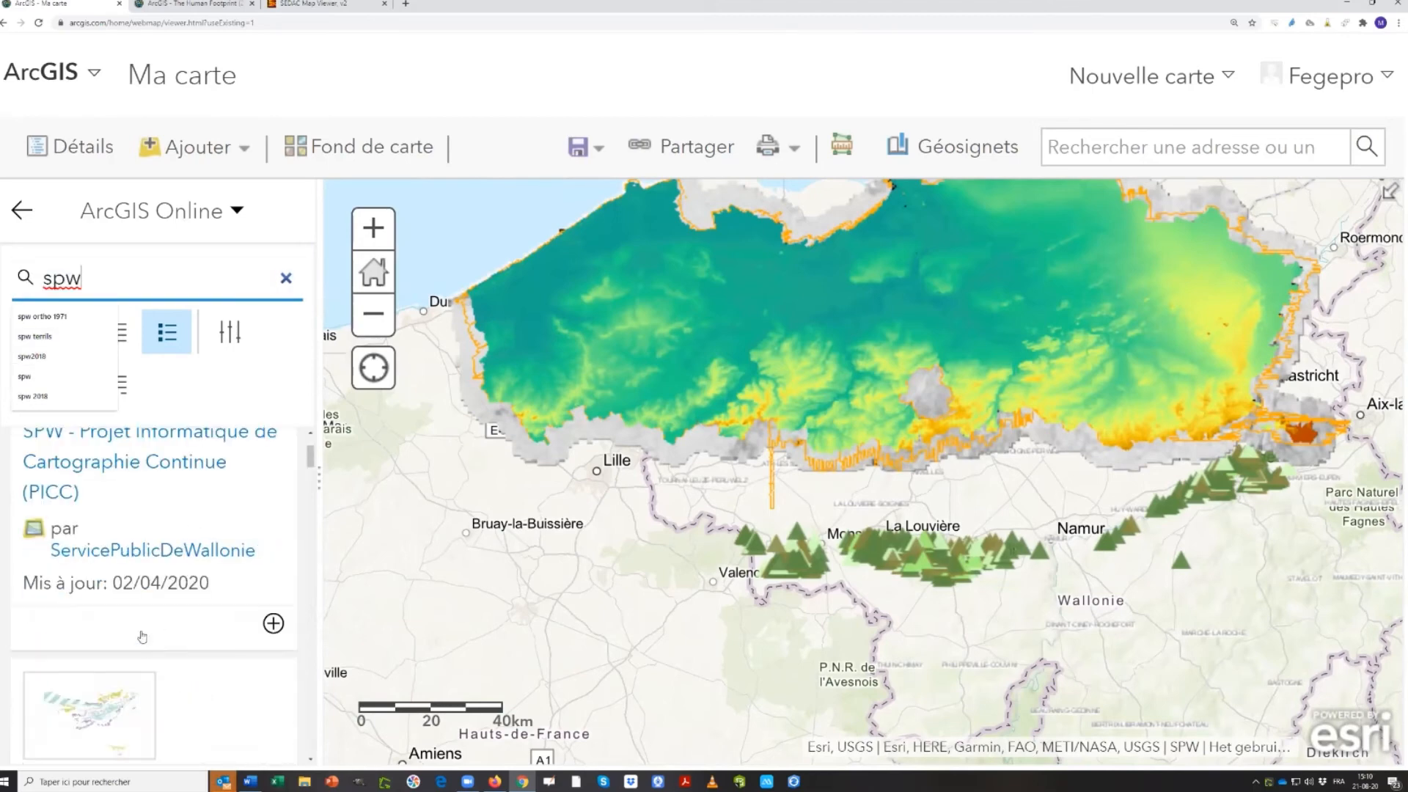
scroll(132, 631, down, 15)
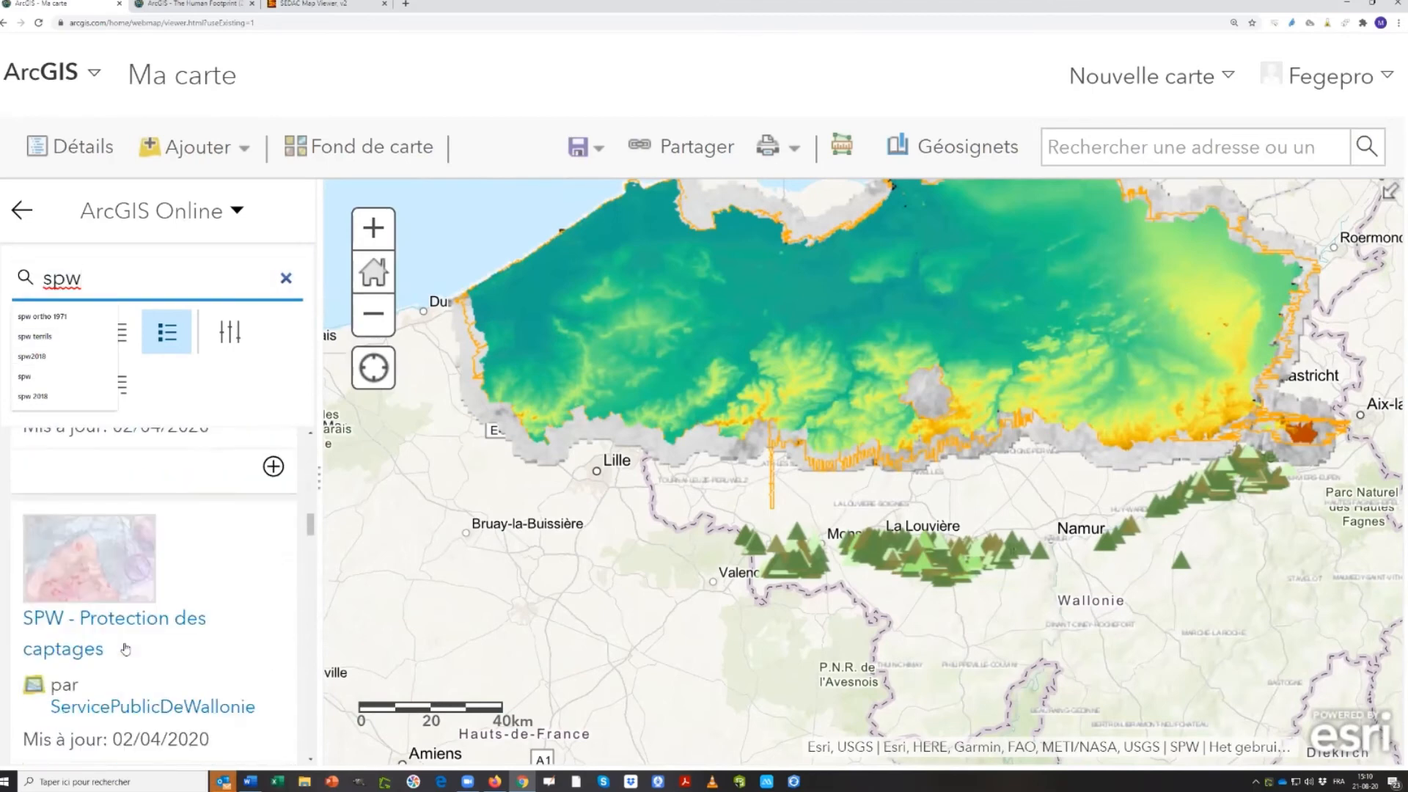
scroll(124, 647, down, 12)
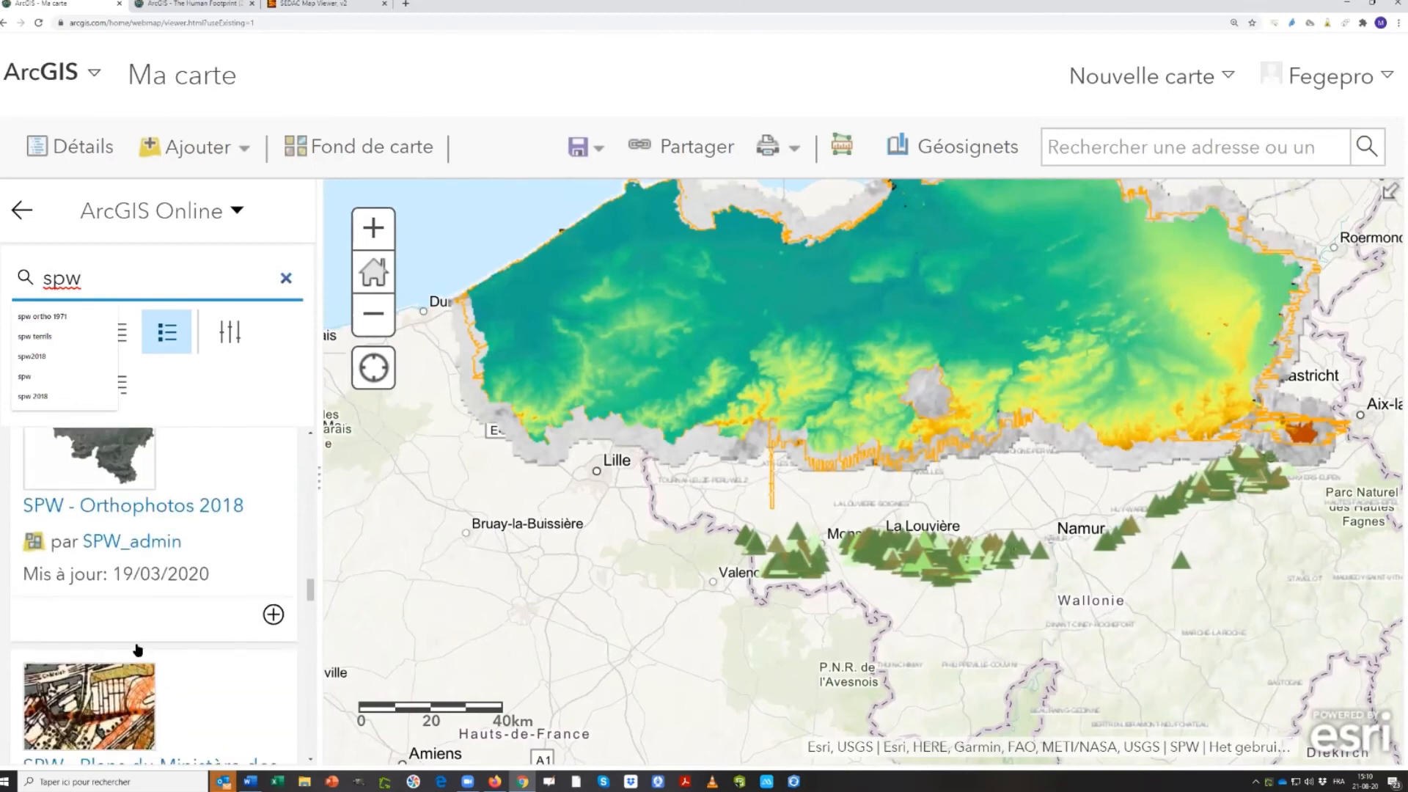
scroll(149, 556, down, 12)
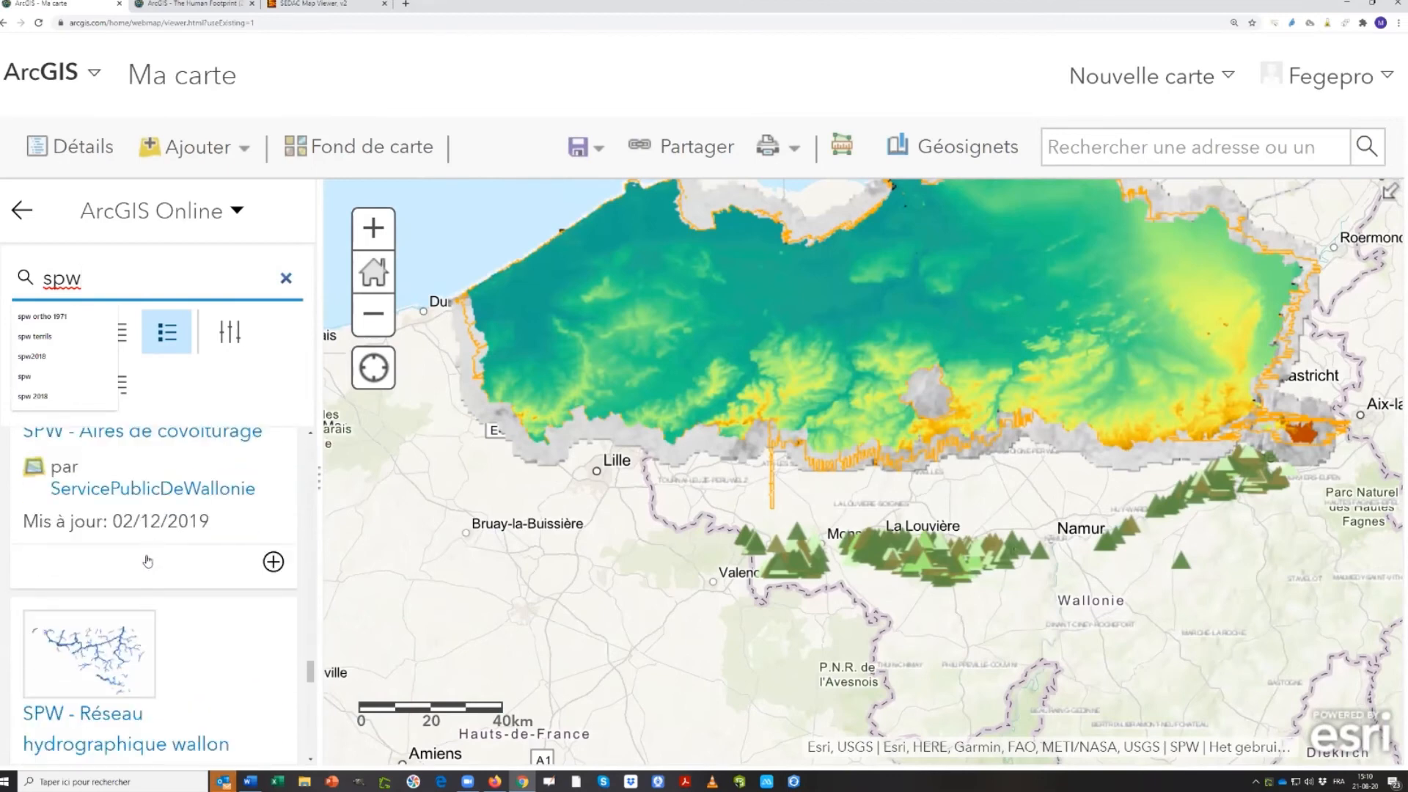
scroll(147, 561, down, 10)
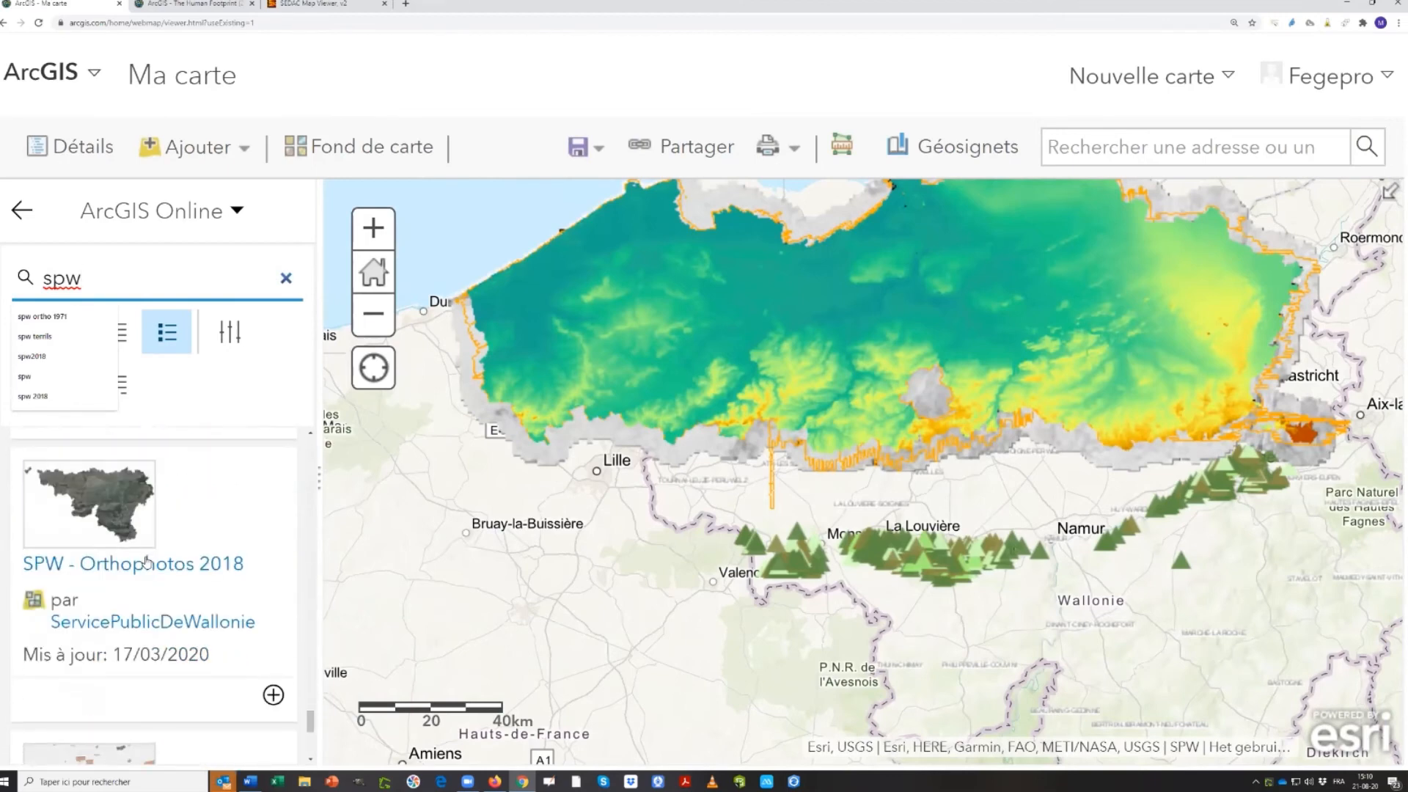
scroll(147, 563, down, 10)
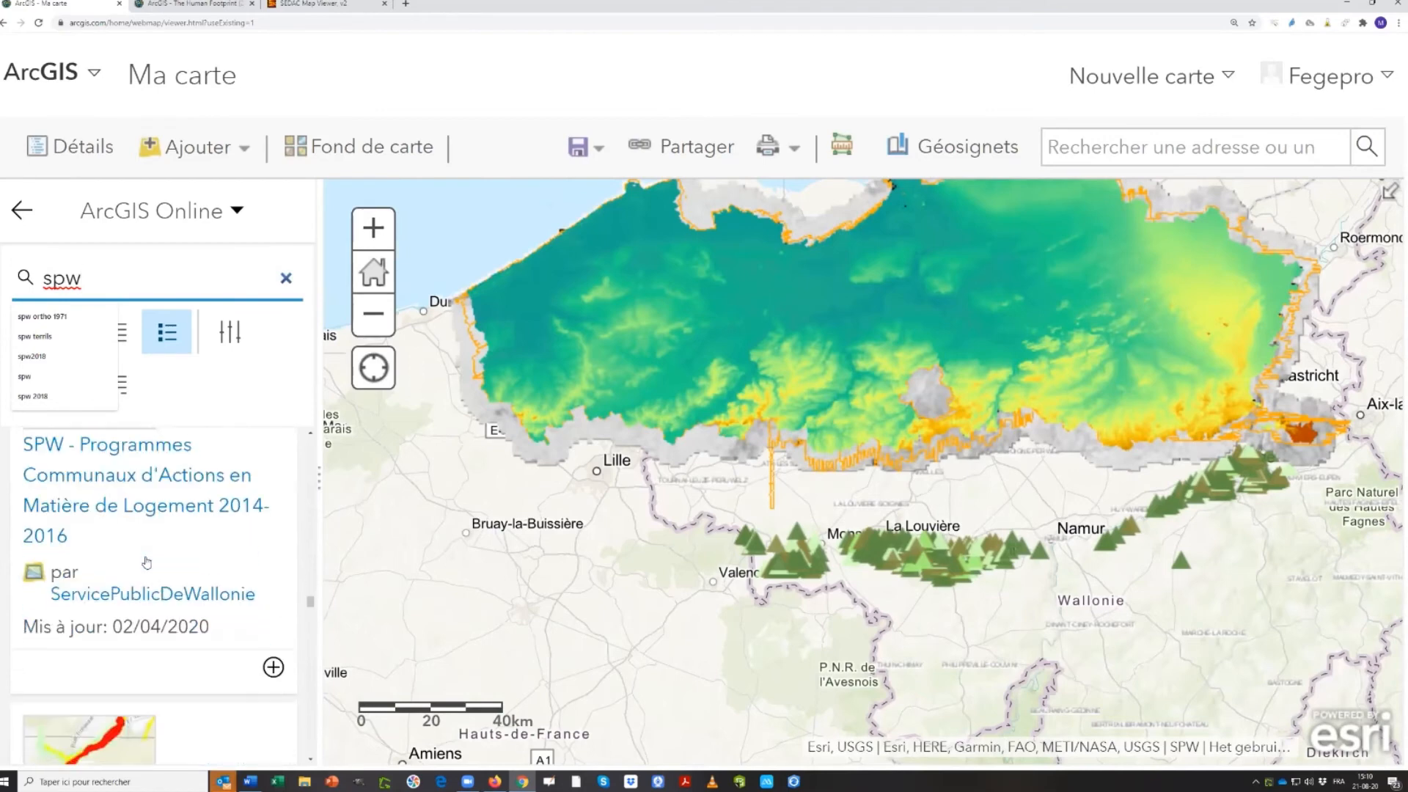
scroll(147, 572, down, 10)
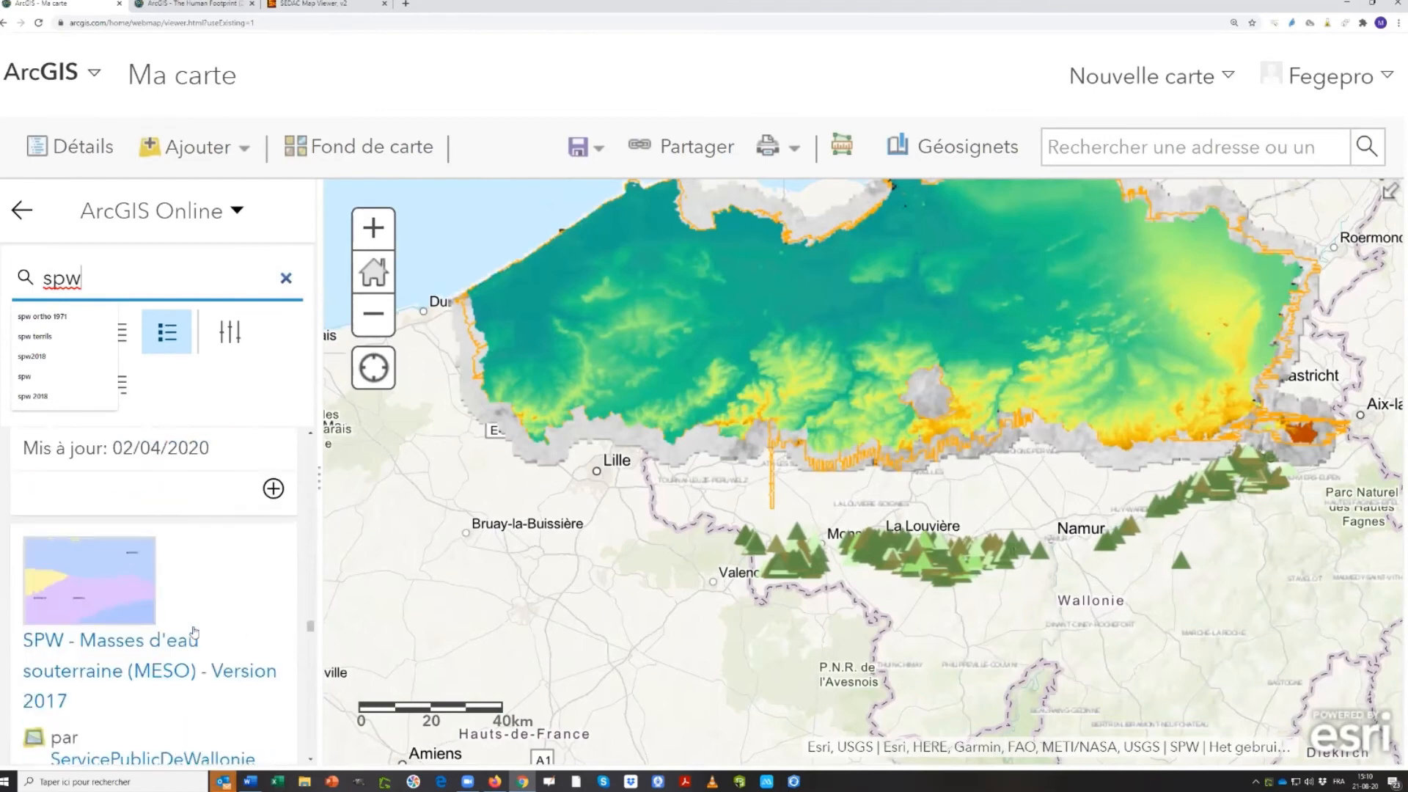
scroll(195, 632, down, 10)
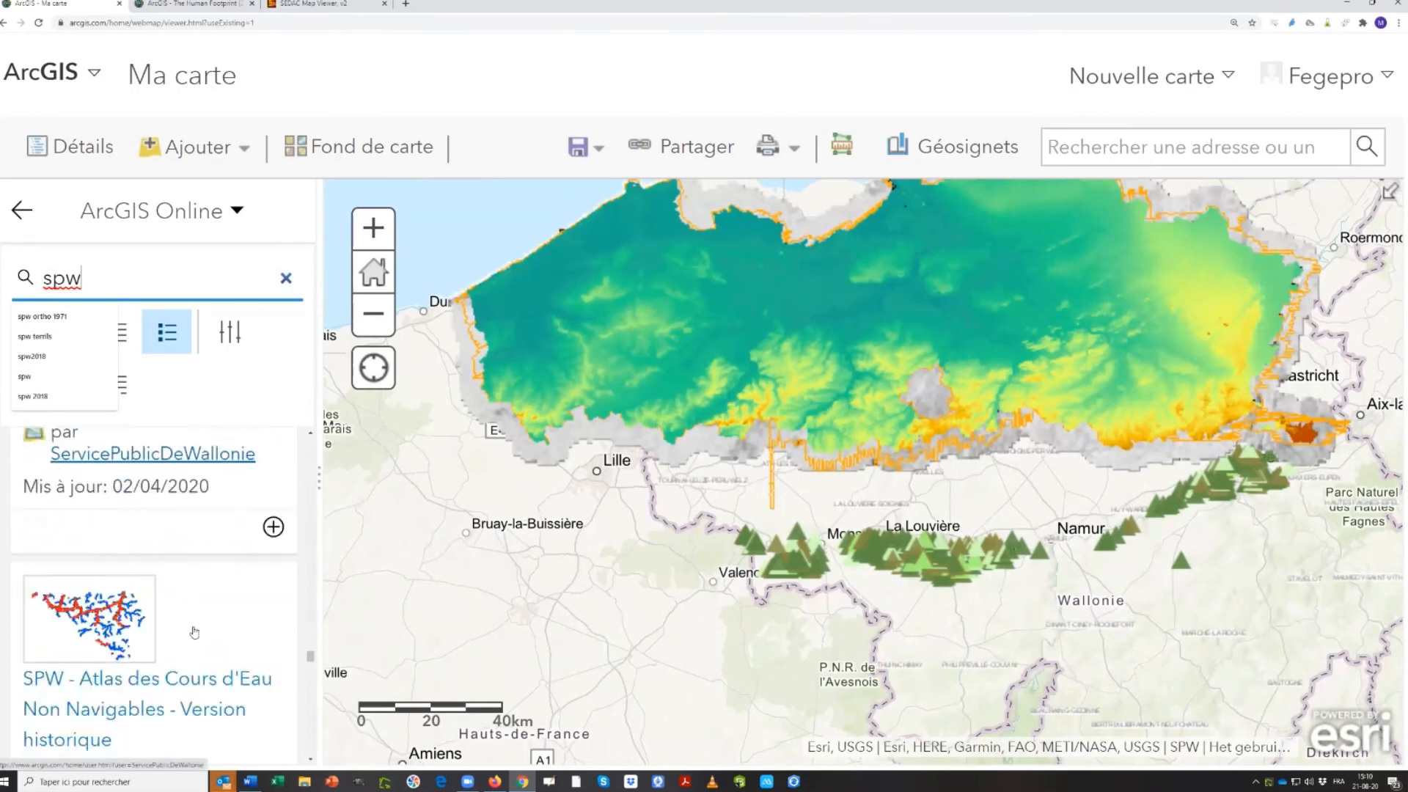
scroll(194, 632, down, 4)
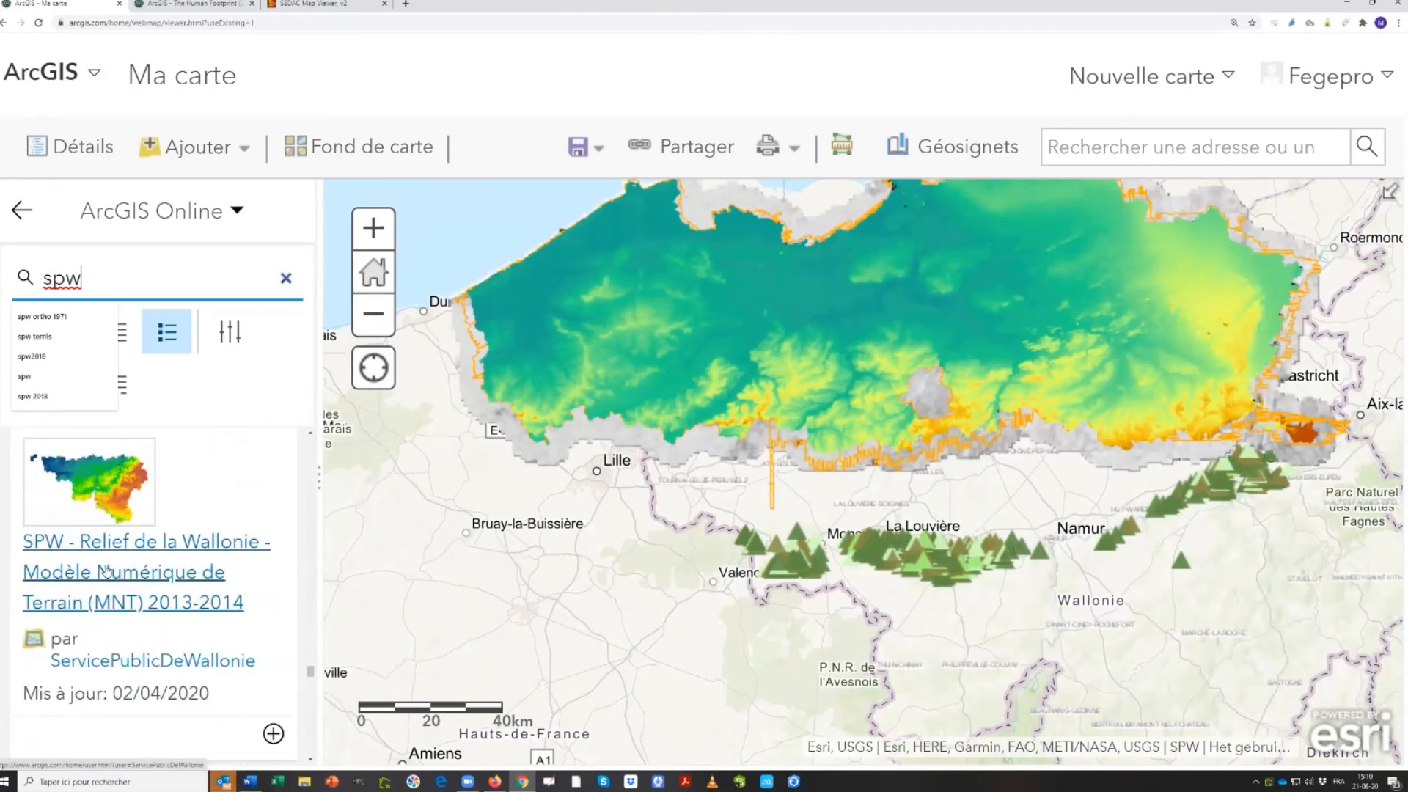
click(274, 734)
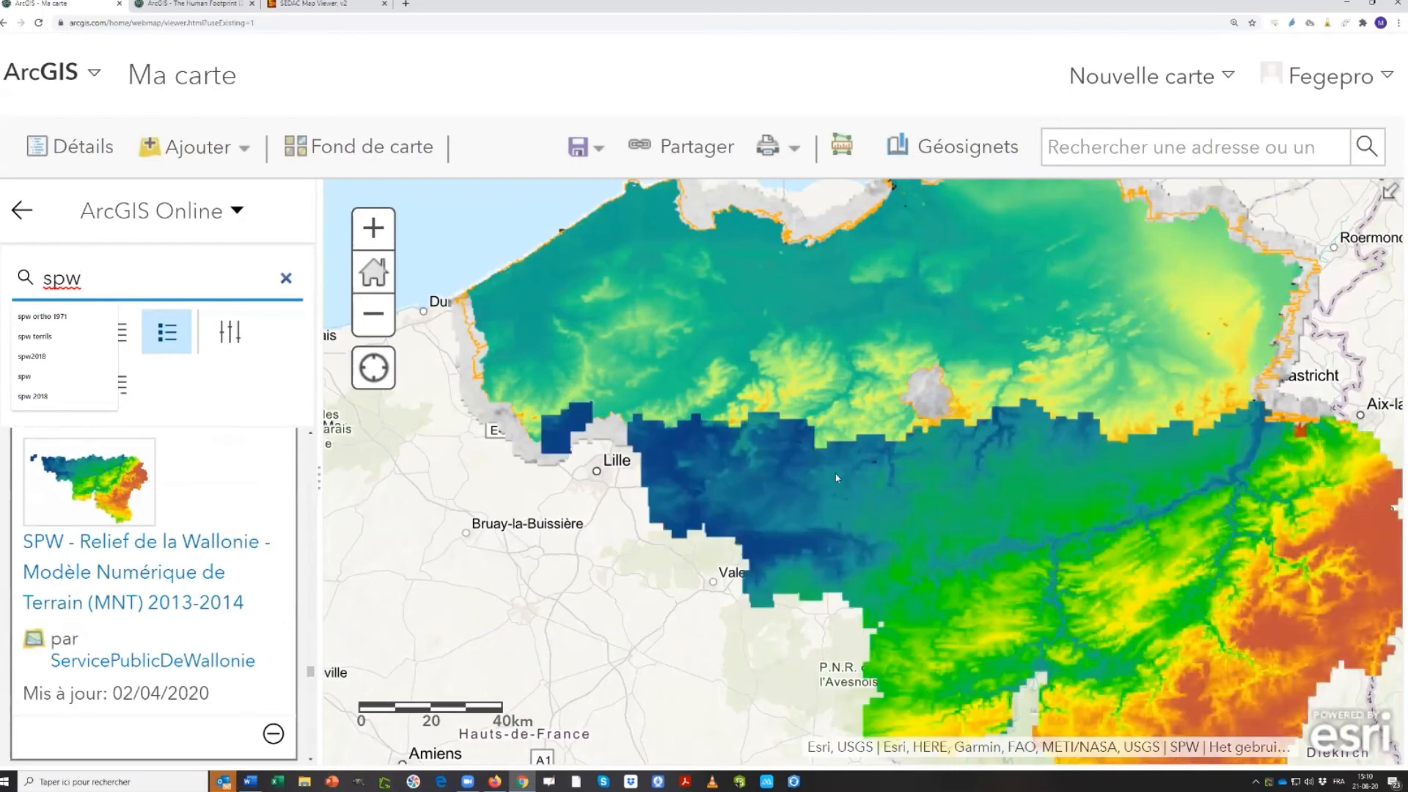
Compare the Flemish and Walloon relief layers at the scale of all Belgium and closer in
scroll(529, 475, down, 2)
scroll(422, 599, down, 2)
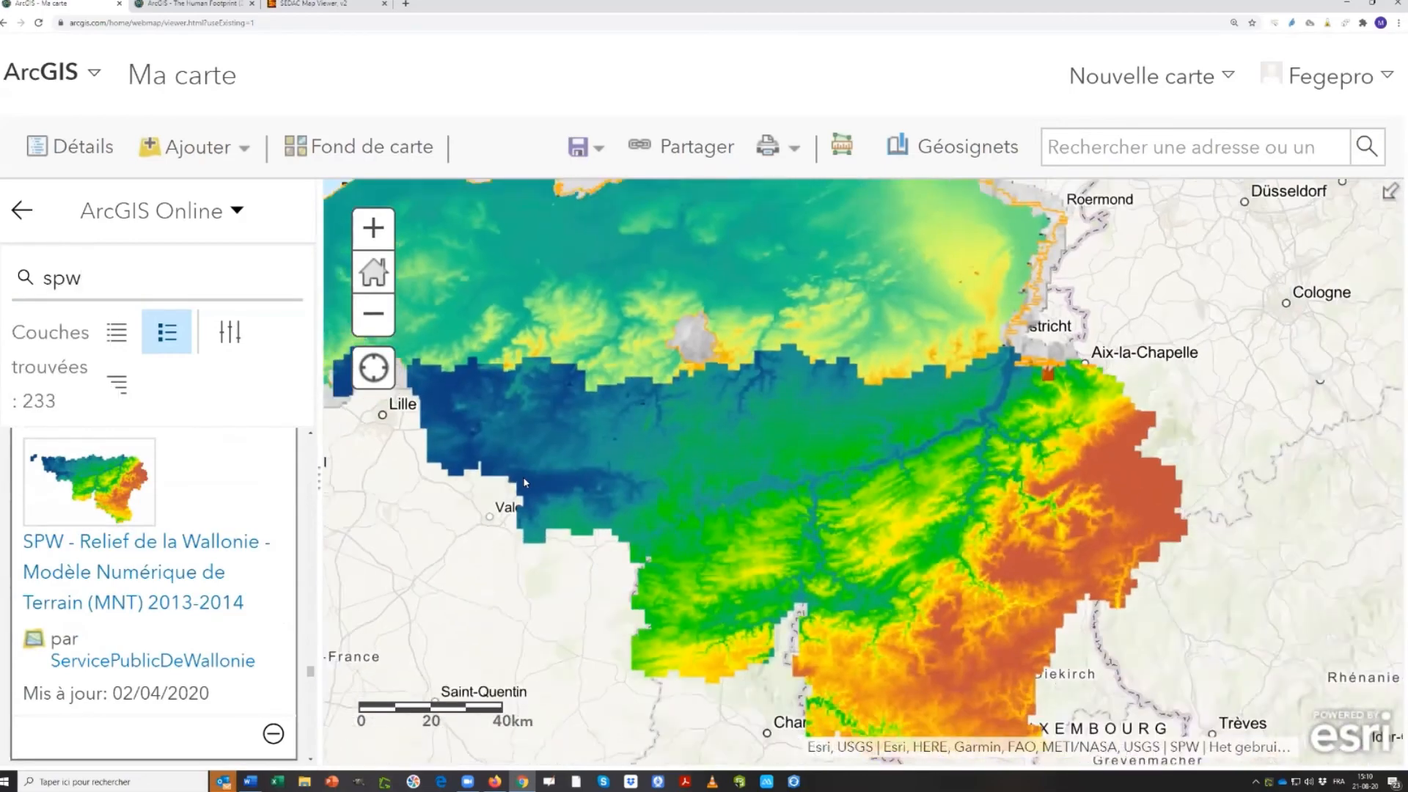
scroll(425, 596, down, 1)
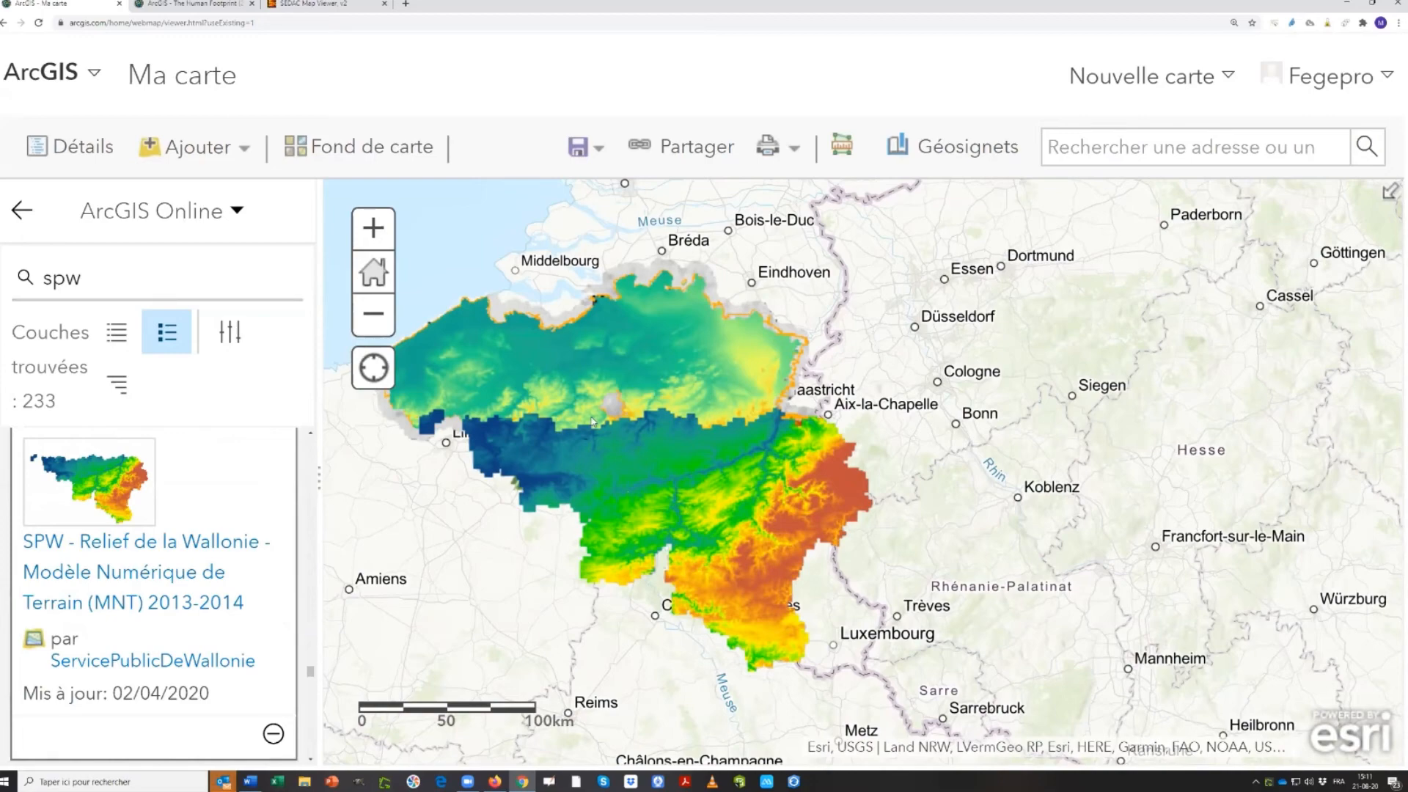
scroll(590, 415, up, 1)
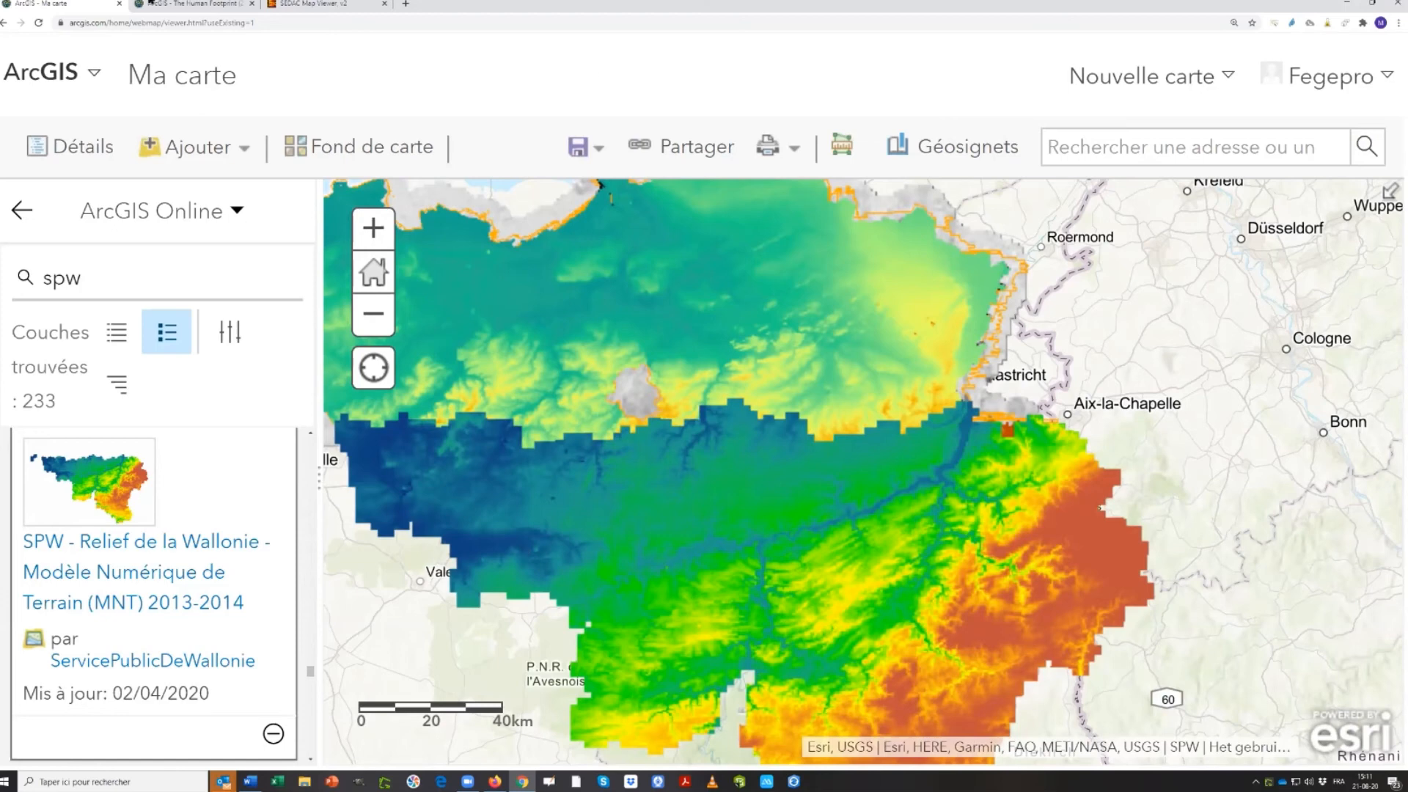
Open the Formation géographique website in a new tab and look through its list of ArcGIS Online tutorials
click(405, 3)
key(ctrl+w)
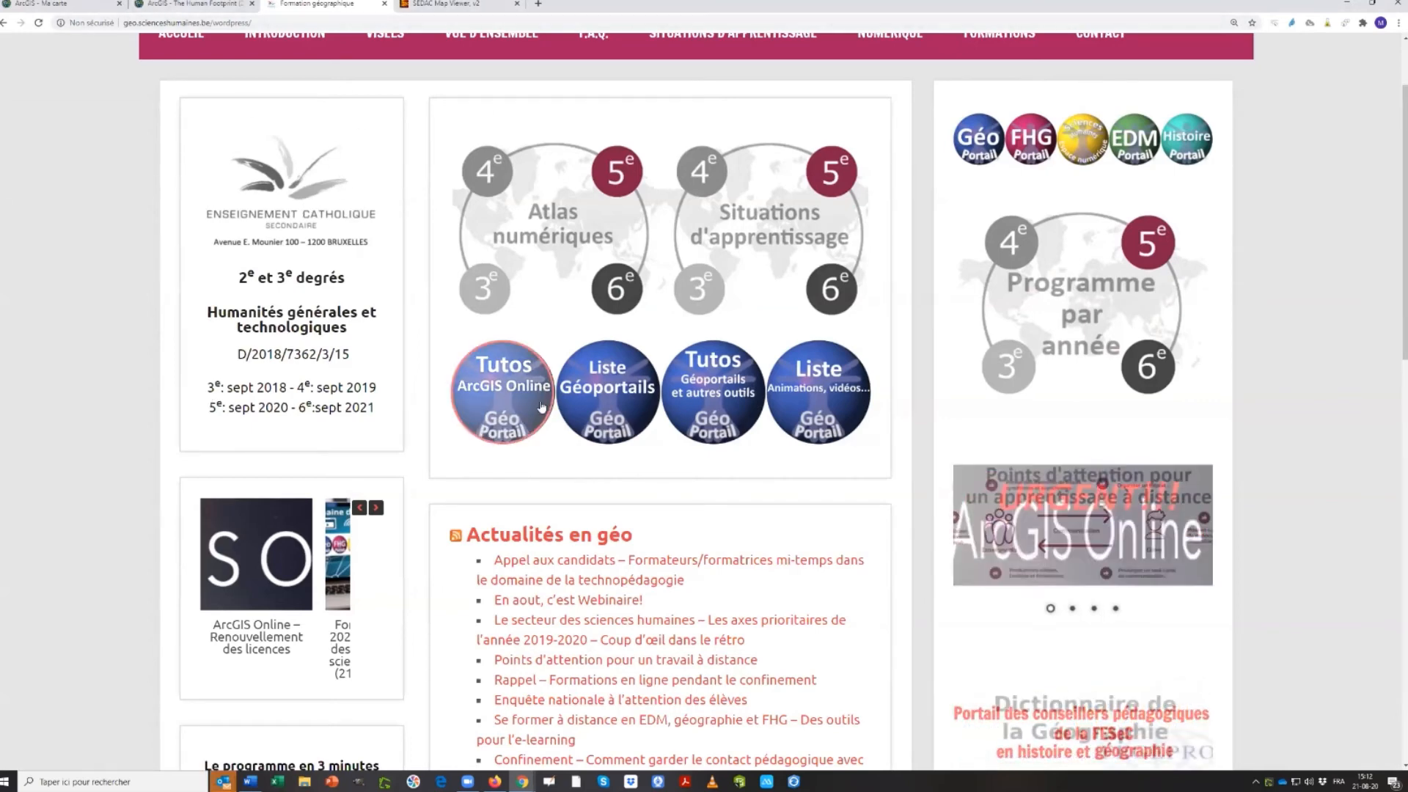
click(494, 393)
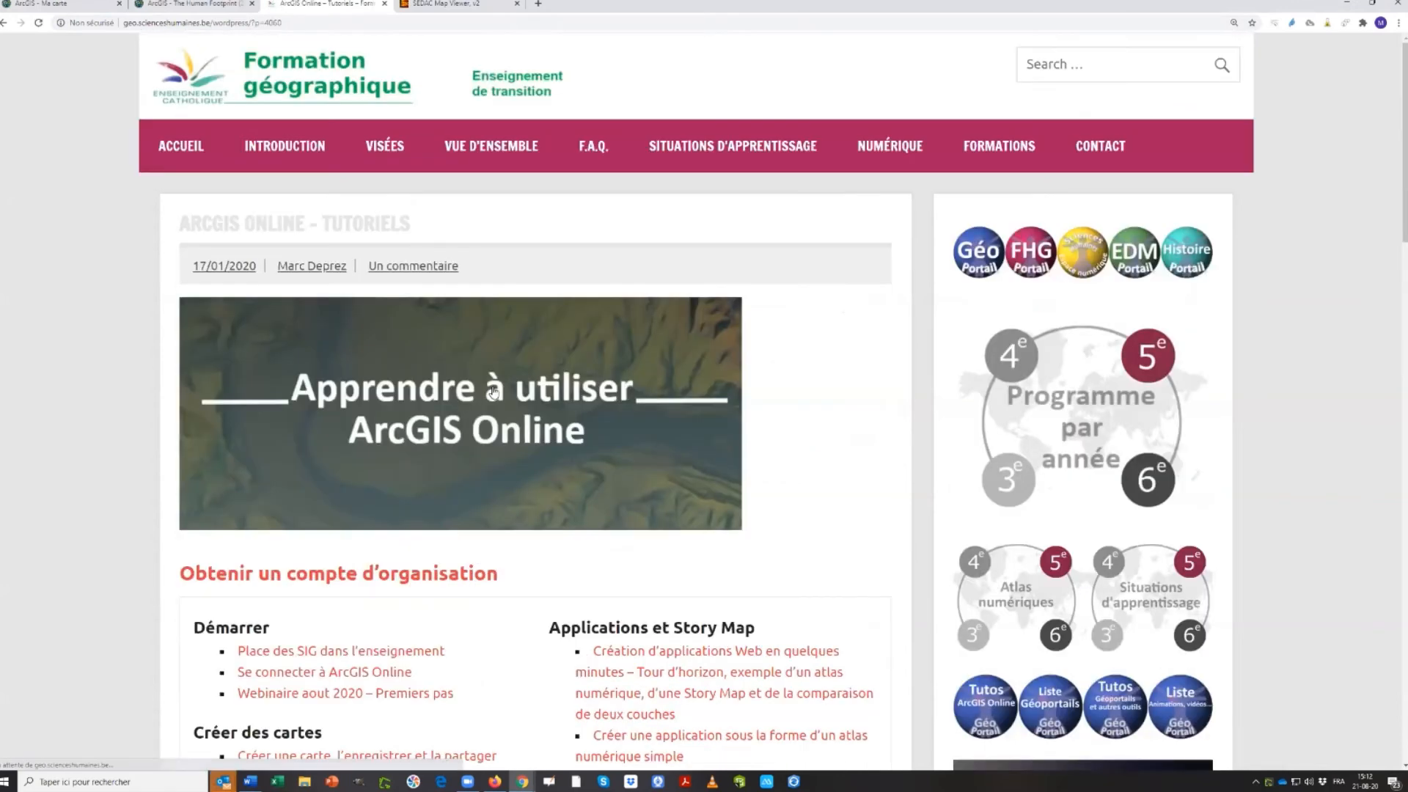
scroll(494, 392, down, 4)
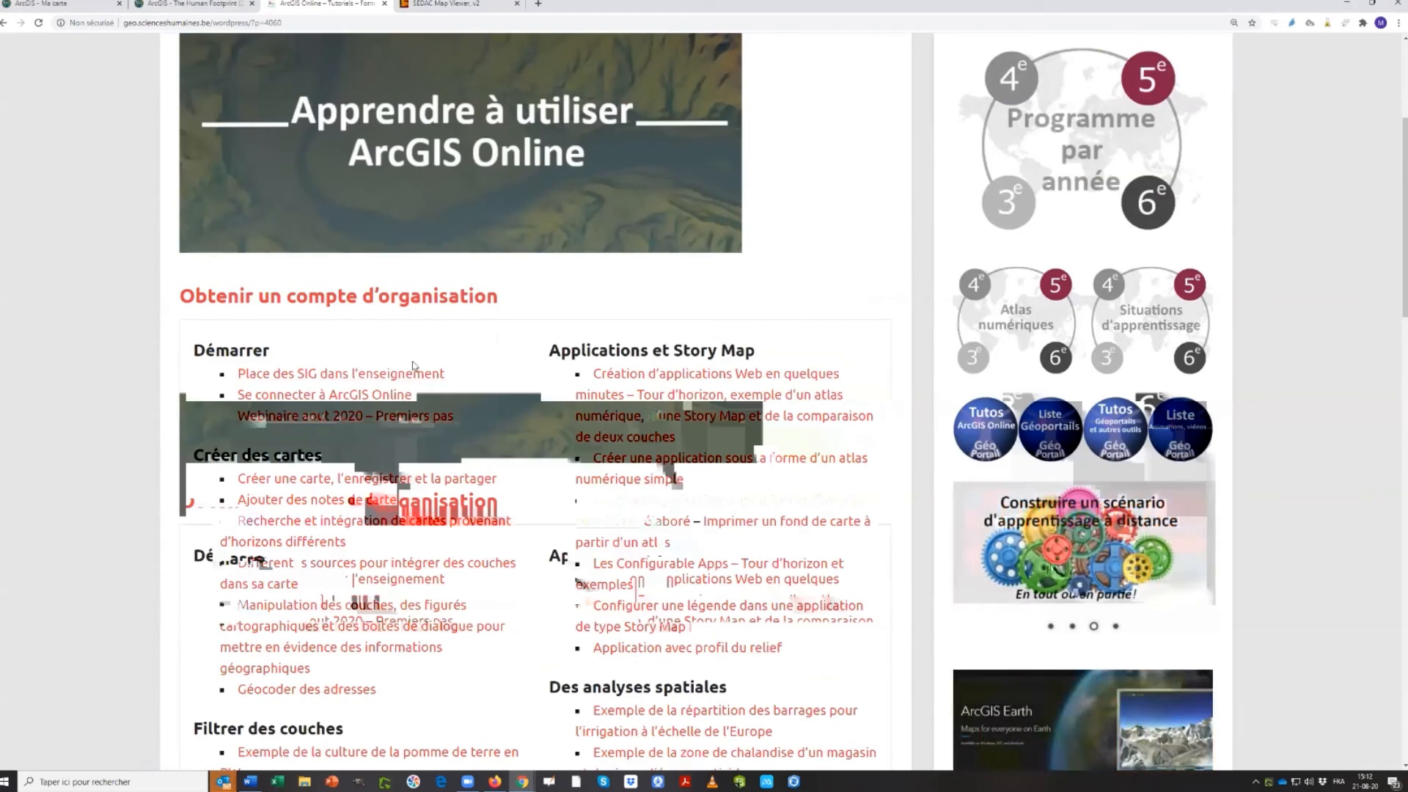
scroll(378, 290, down, 3)
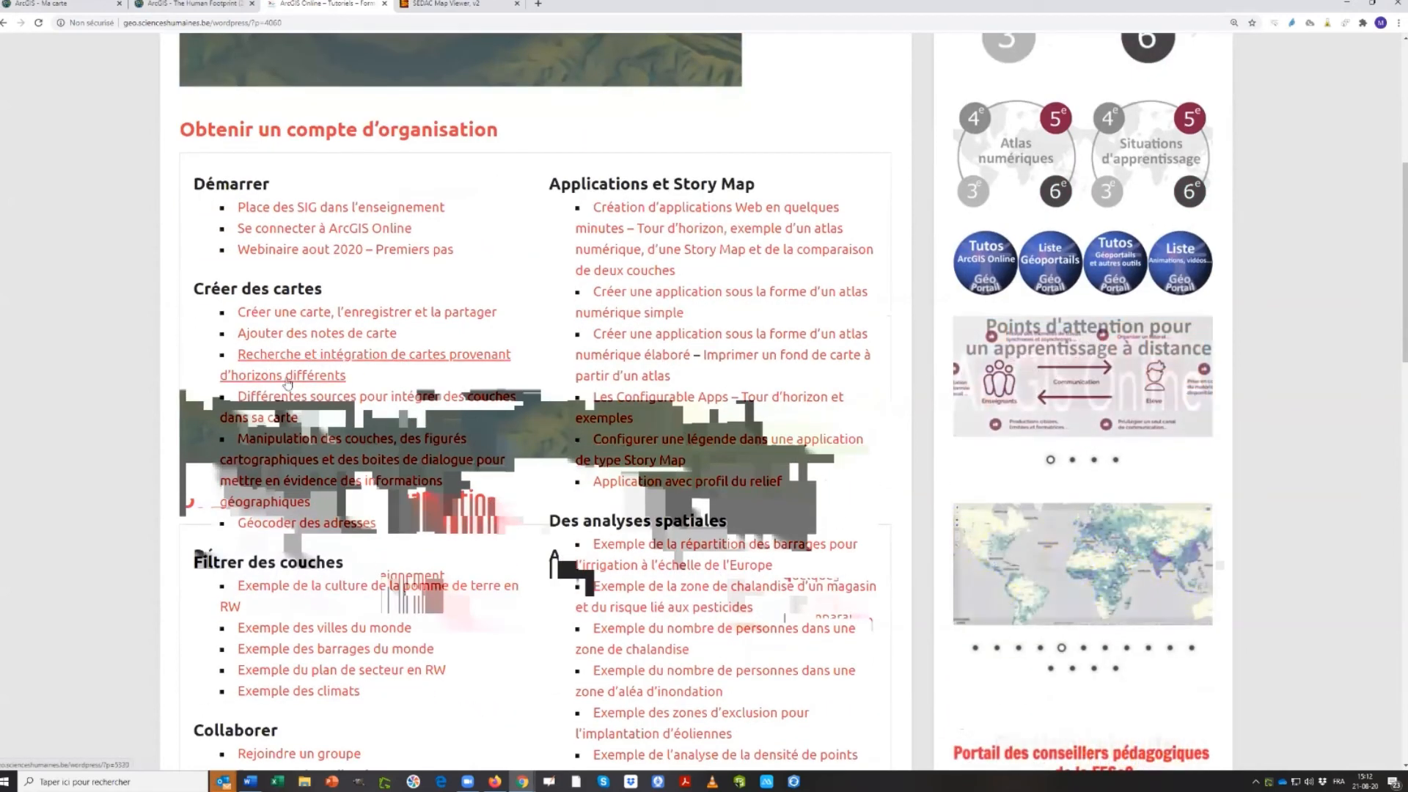
Open the tutorial "Recherche et intégration de cartes provenant d'horizons différents" and expand its method "Ajouter des couches à partir du Web"
click(292, 359)
scroll(291, 381, down, 4)
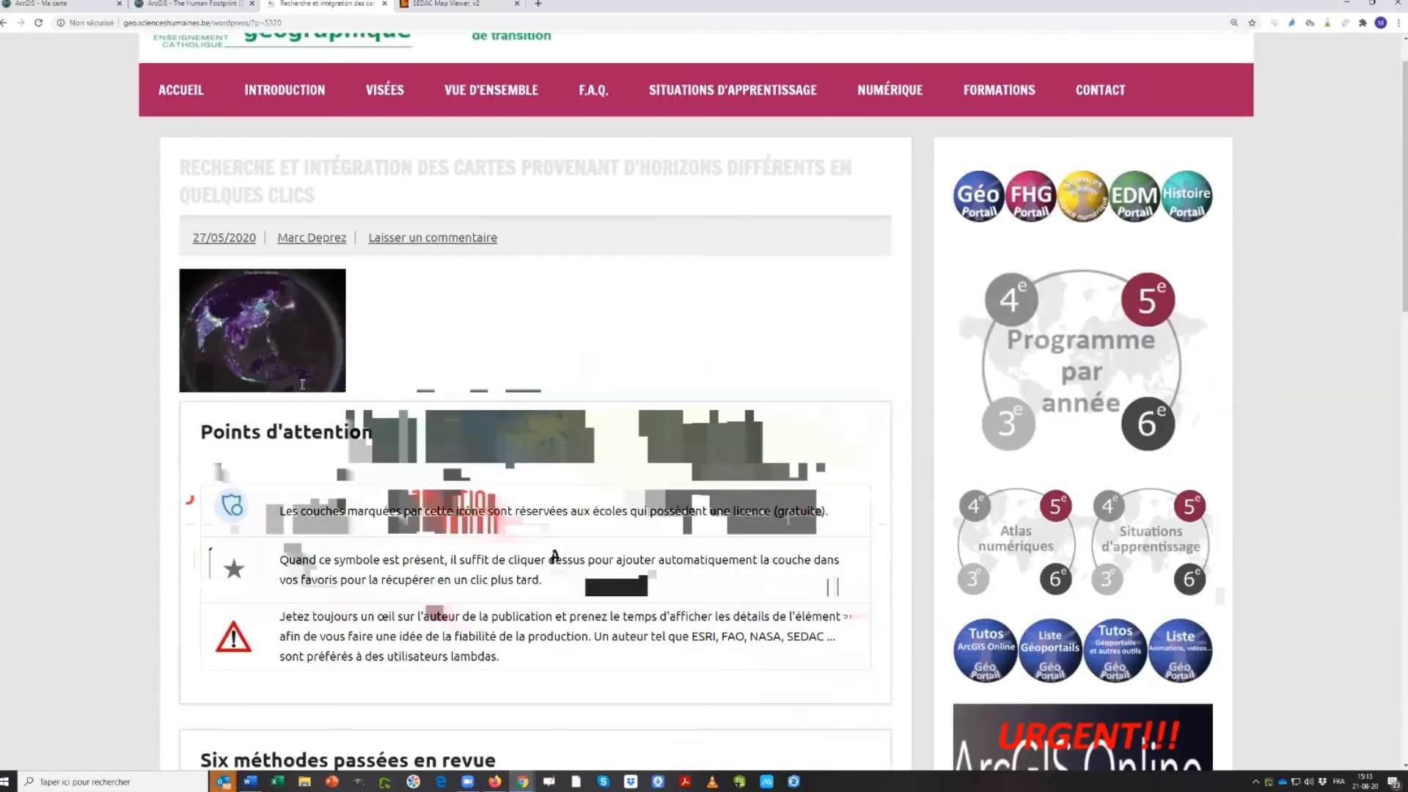
scroll(291, 389, down, 3)
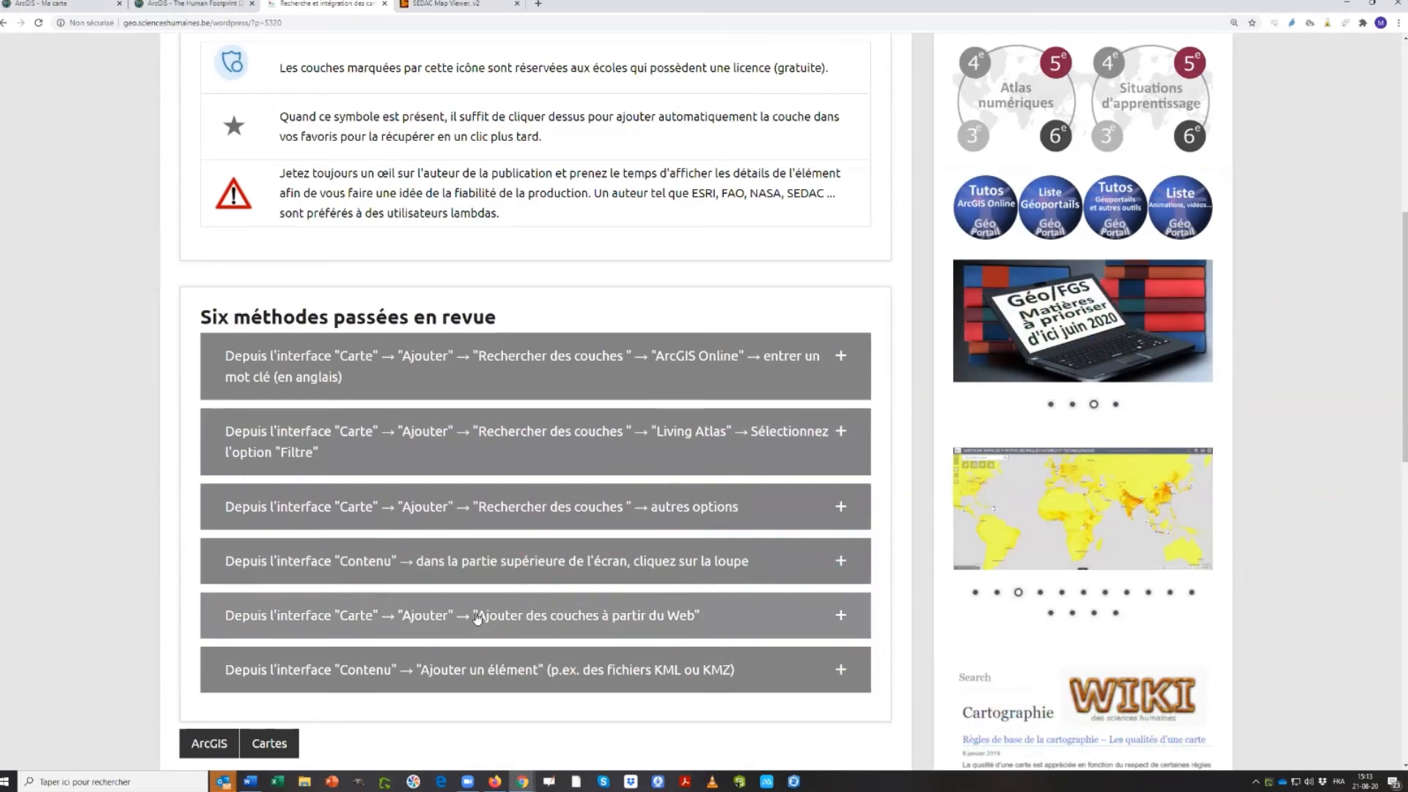
click(840, 616)
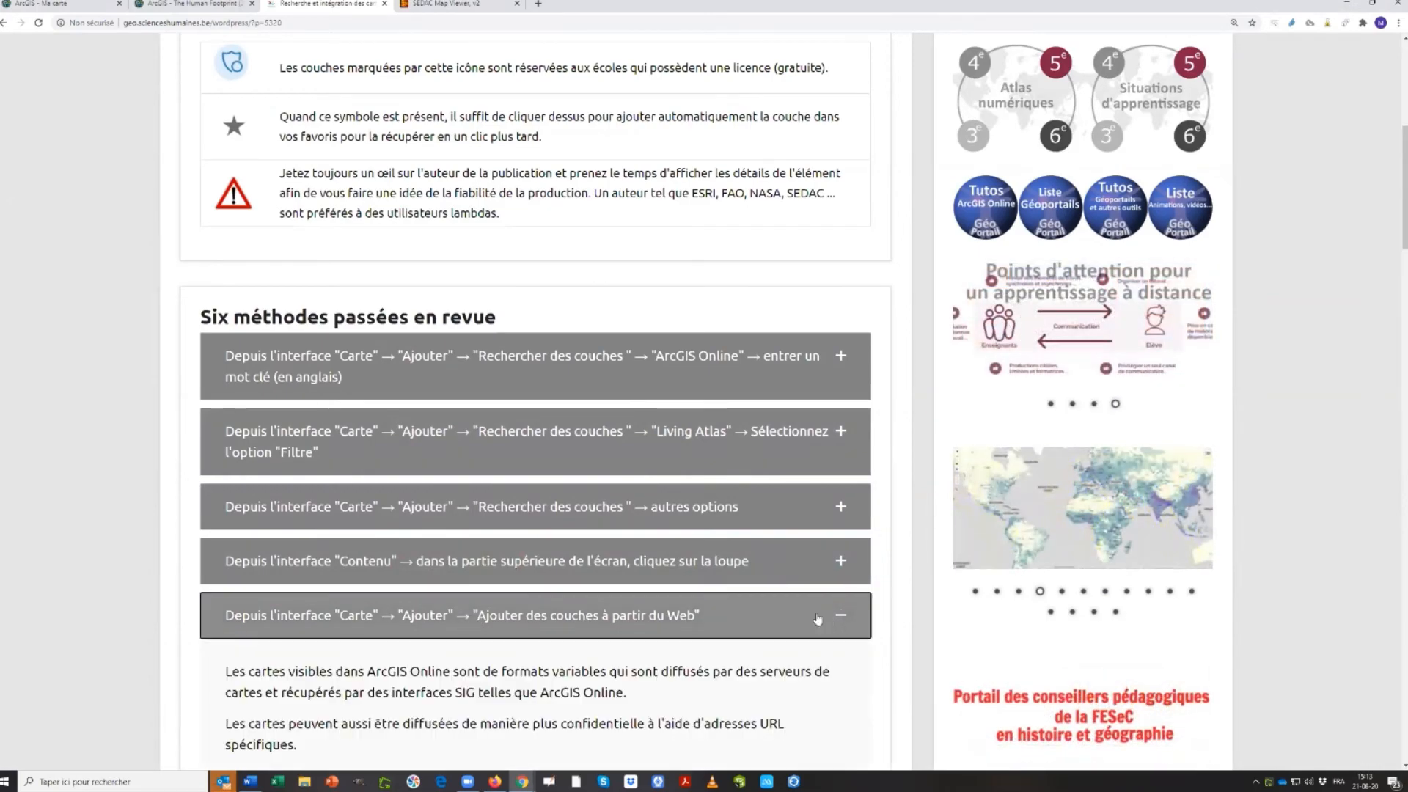
Examine the web layer method's service formats and its WalOnMap, SEDAC and Belgian WMS examples
scroll(771, 605, down, 3)
scroll(772, 605, down, 9)
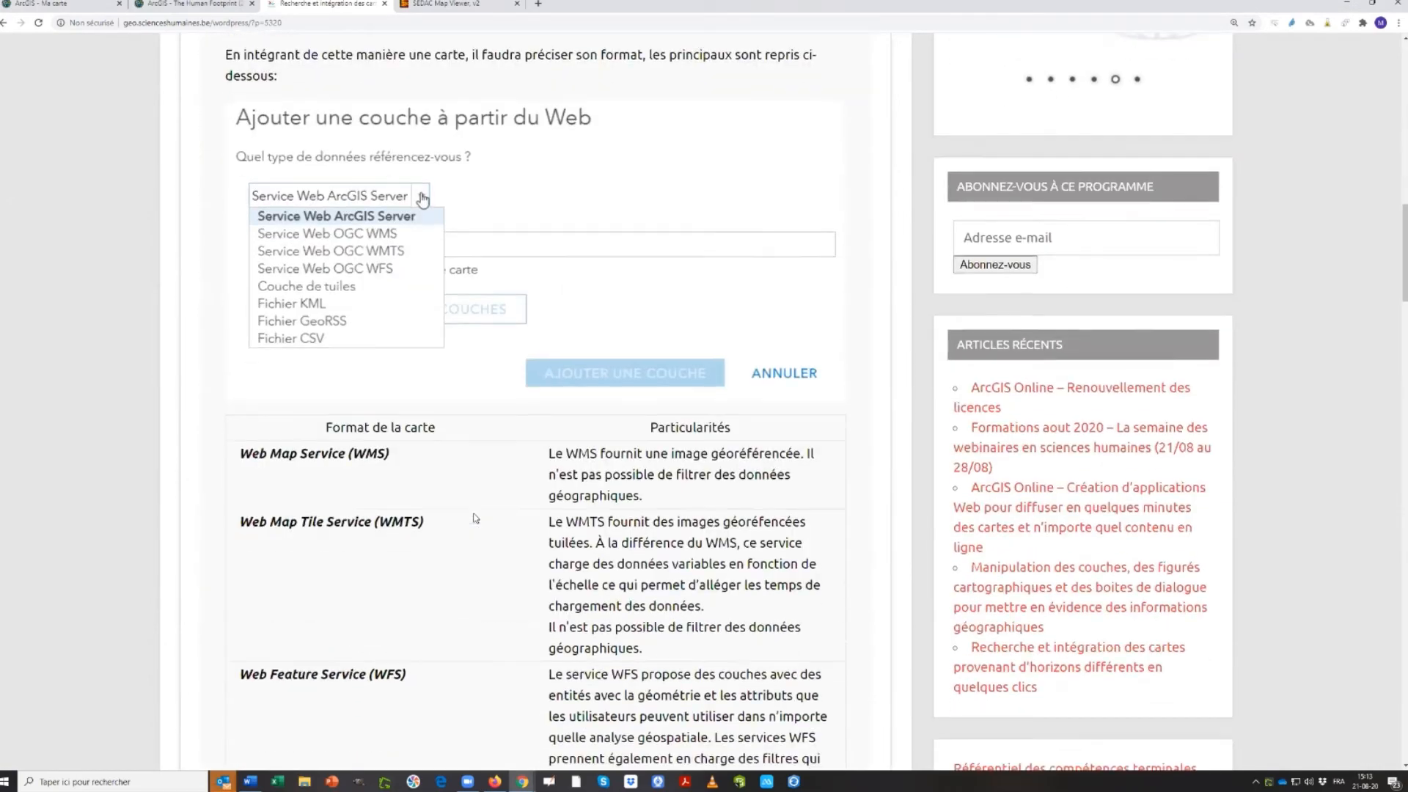
scroll(477, 402, down, 9)
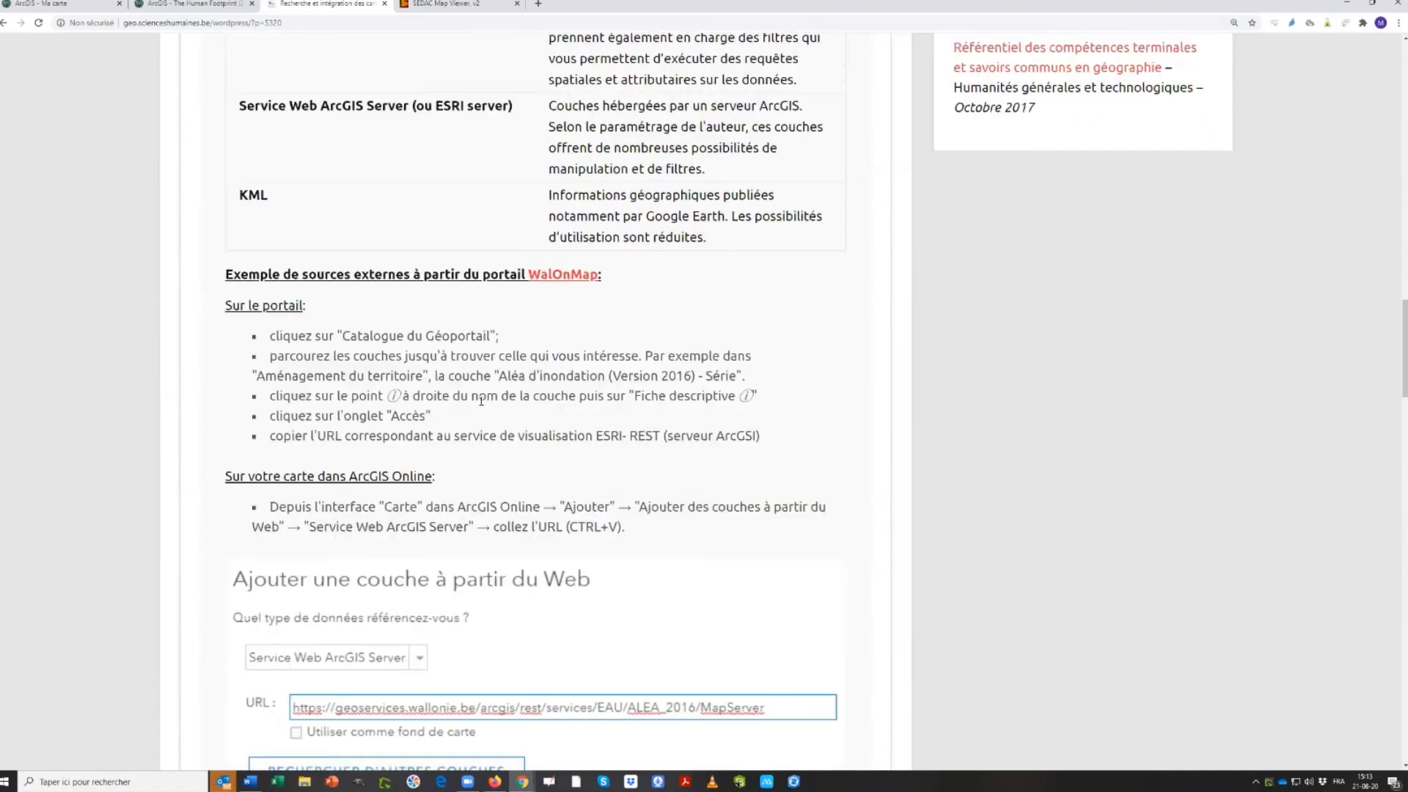
scroll(477, 403, down, 8)
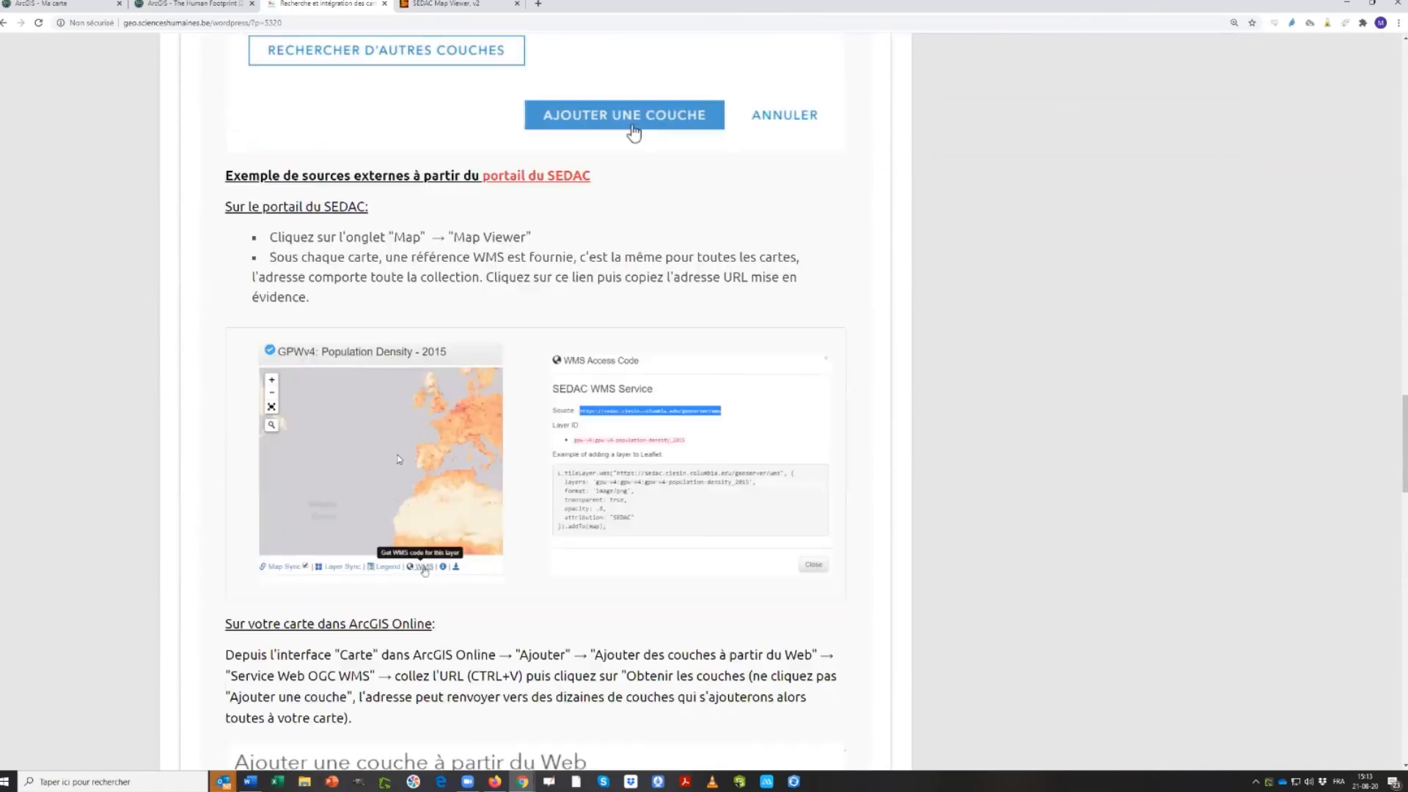
scroll(634, 129, down, 15)
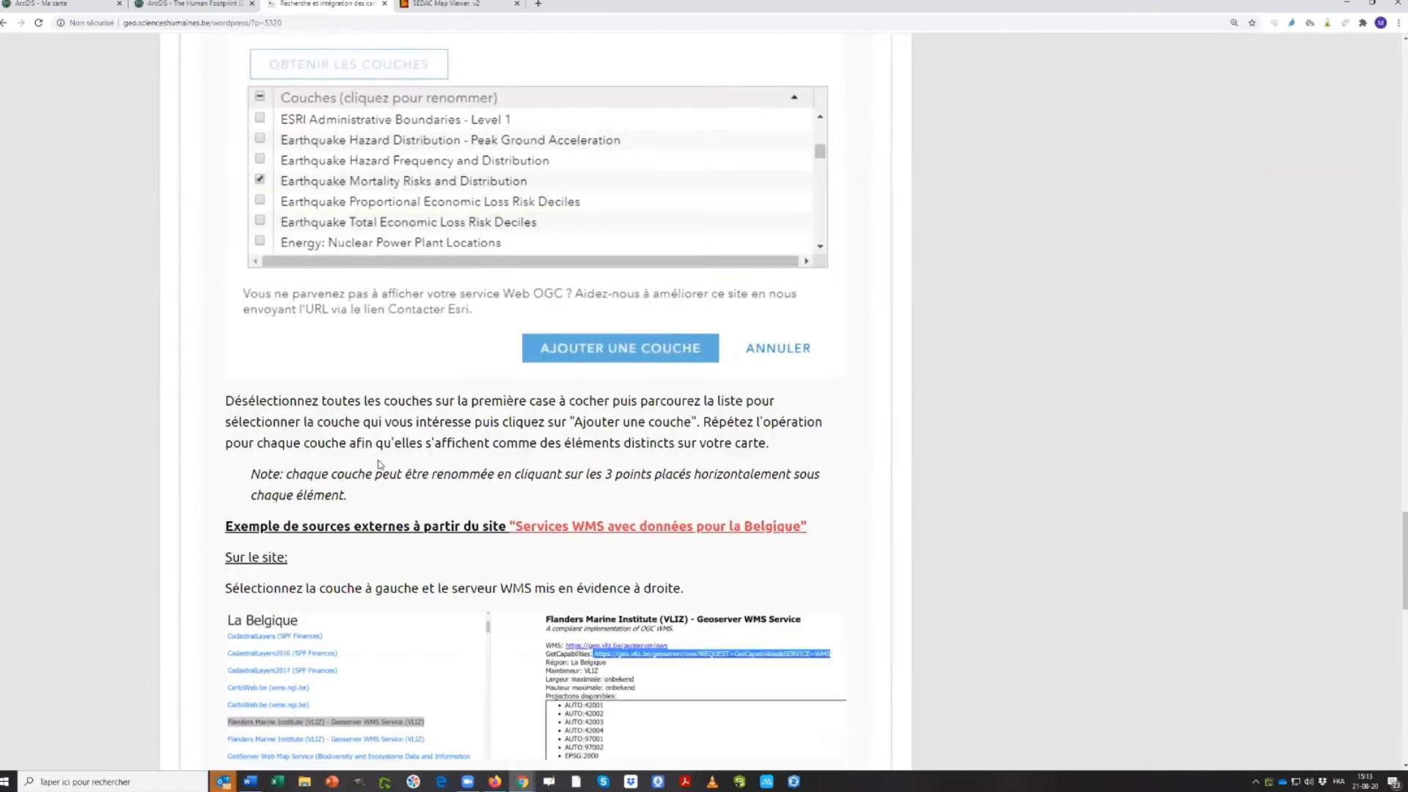
scroll(378, 464, down, 6)
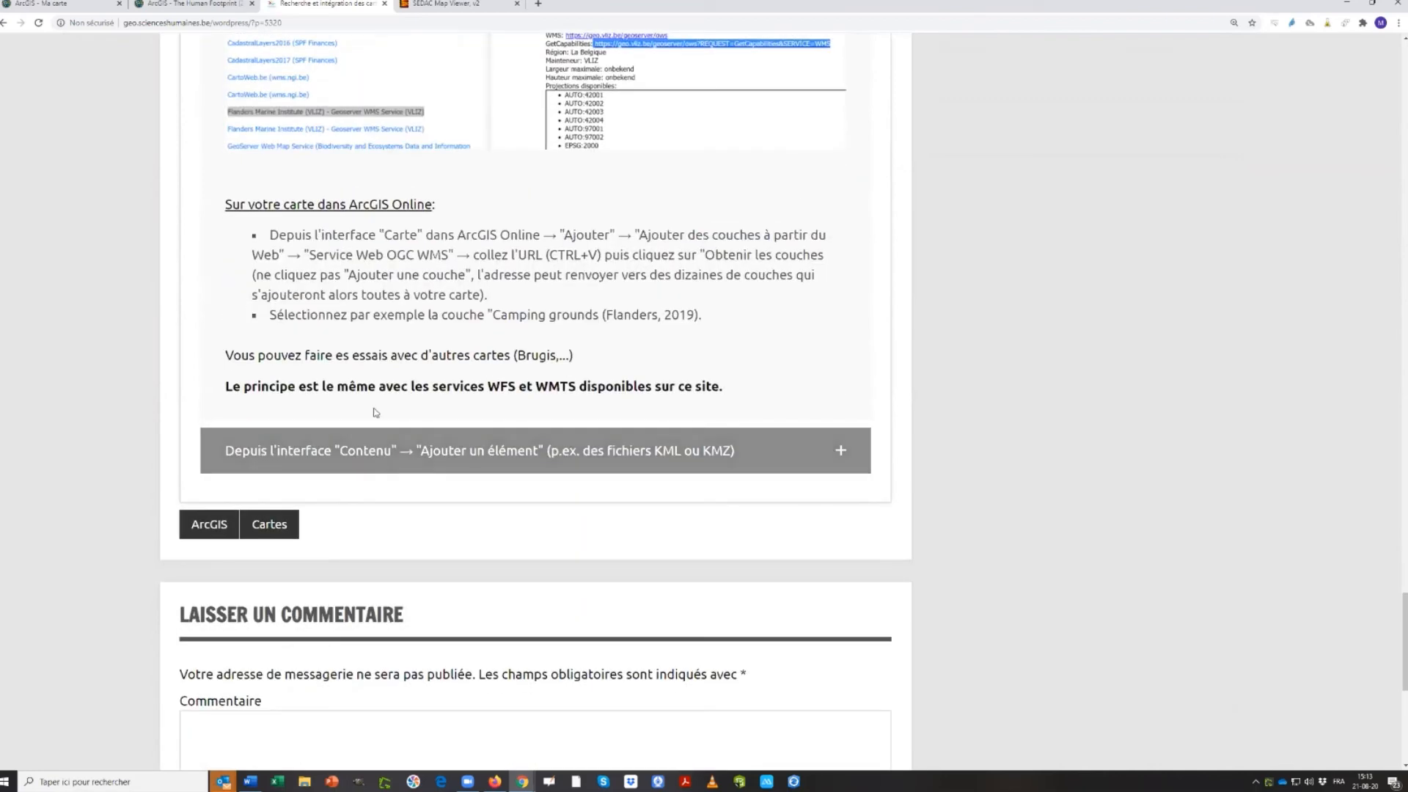
scroll(412, 381, up, 8)
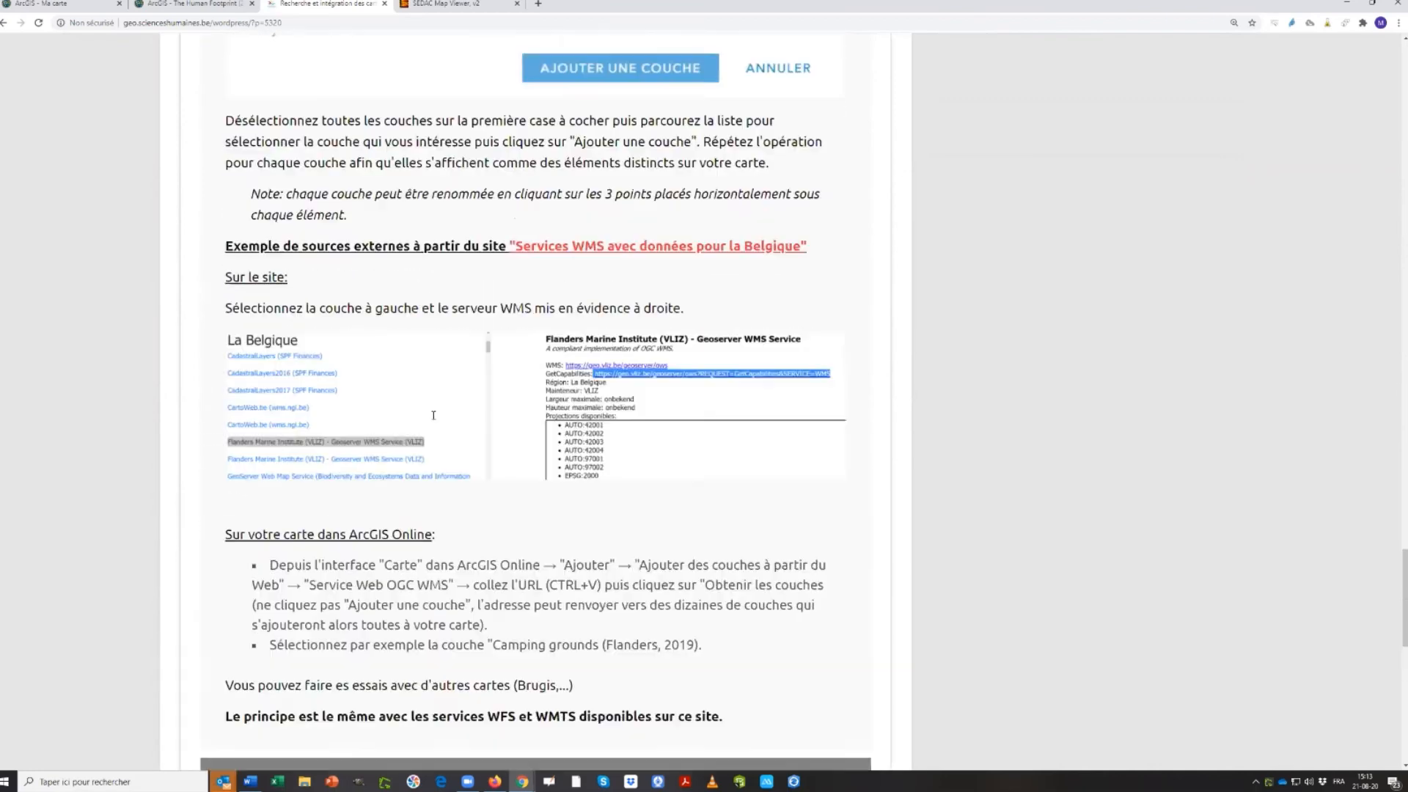
scroll(422, 441, up, 8)
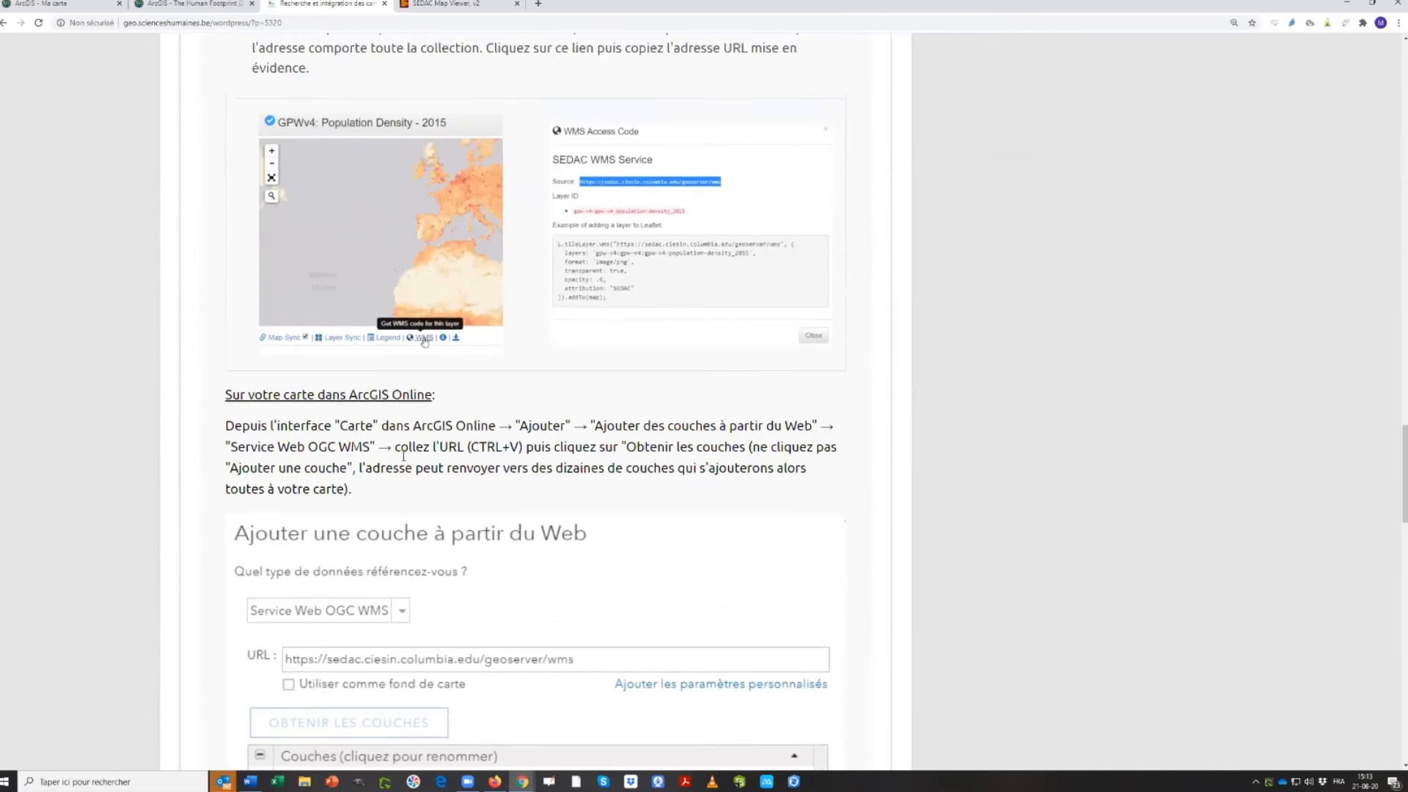
scroll(399, 517, up, 5)
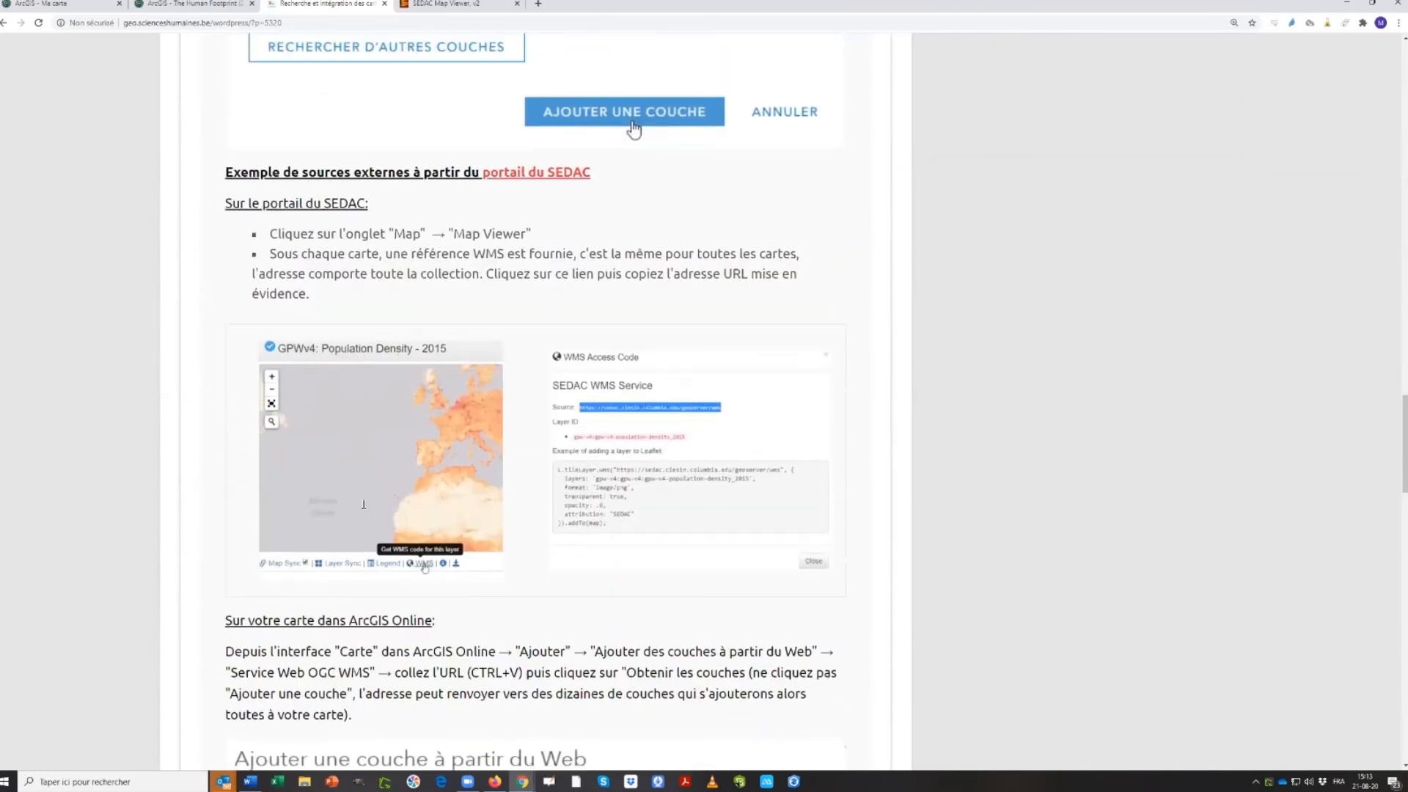
scroll(359, 508, up, 4)
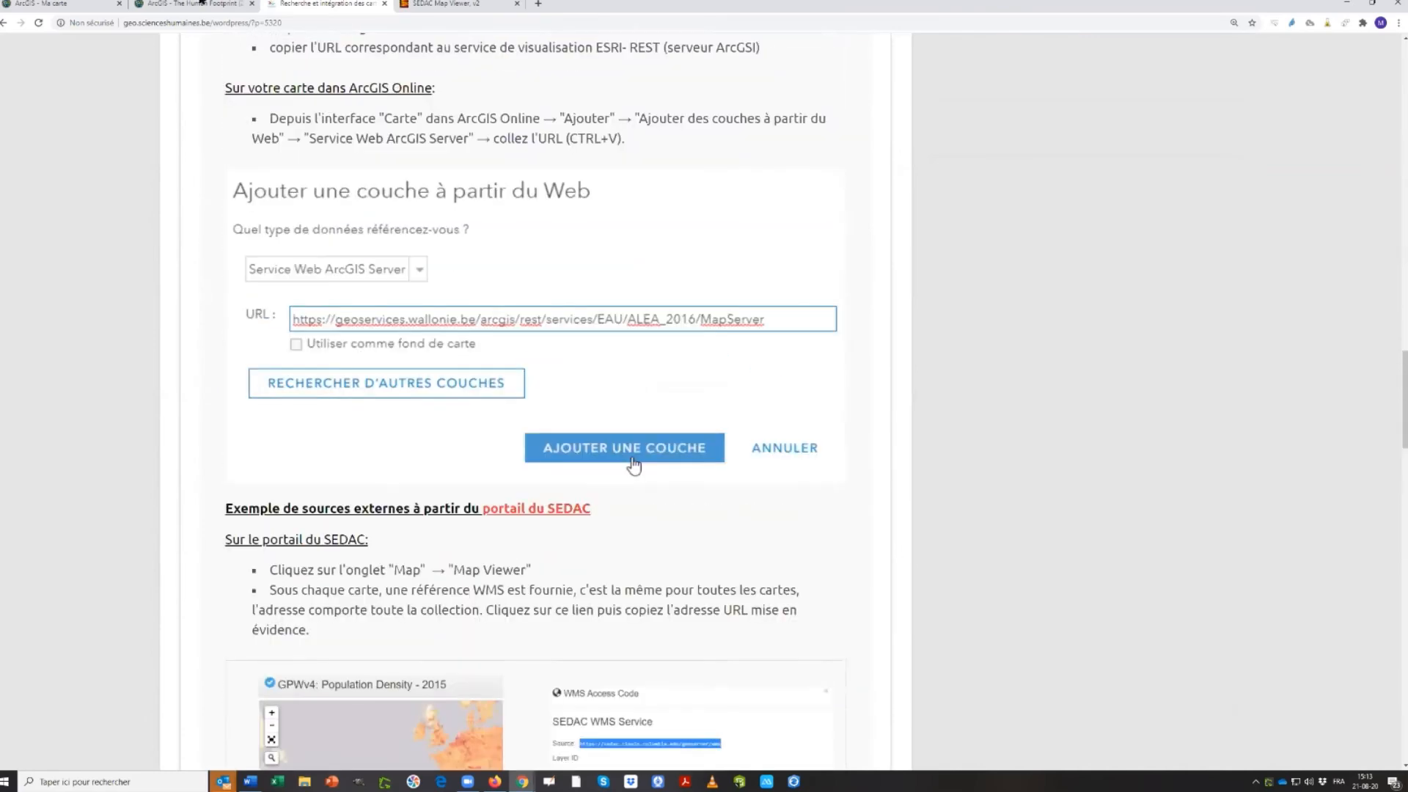
Return to the ArcGIS Online tutorial list, look over its remaining topics and close the page
click(5, 22)
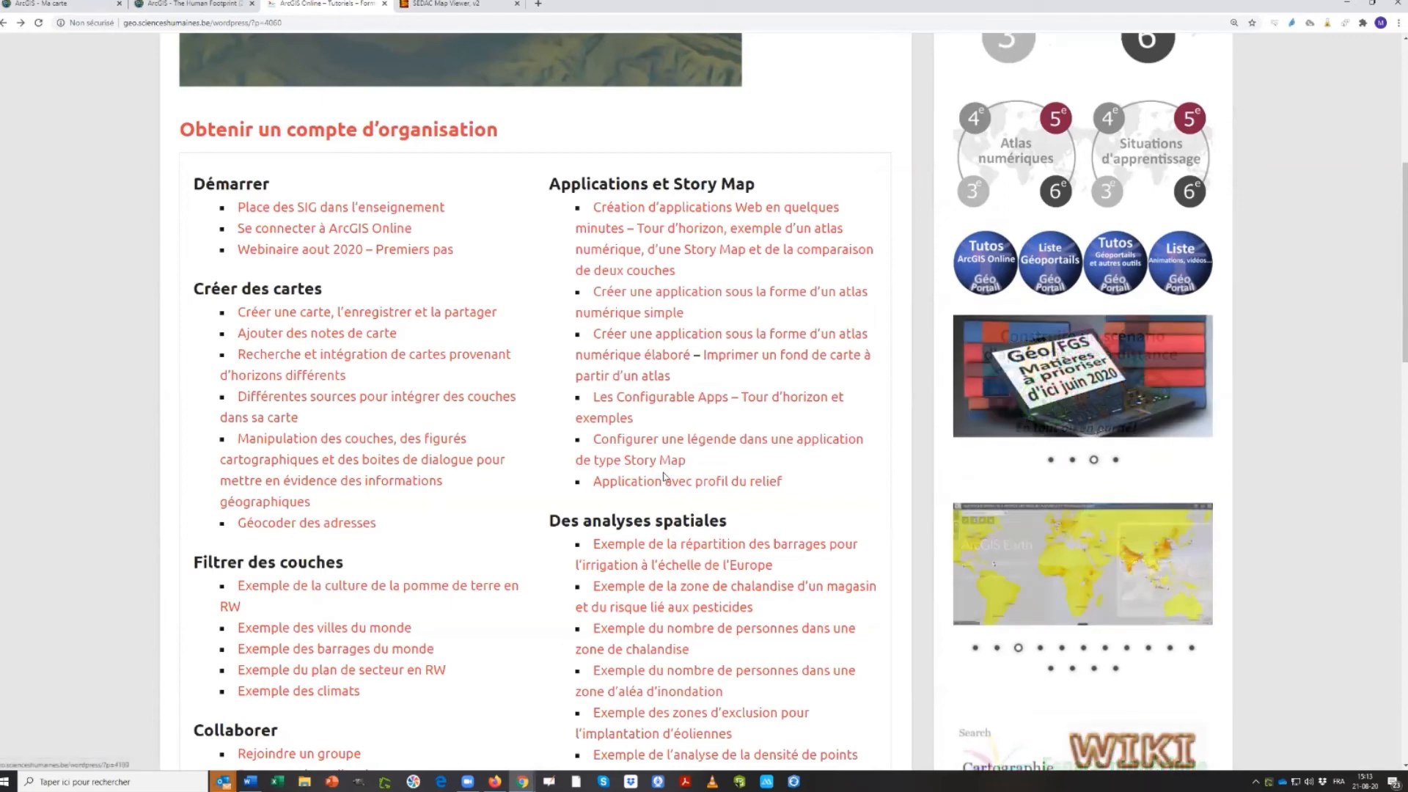
scroll(303, 513, down, 2)
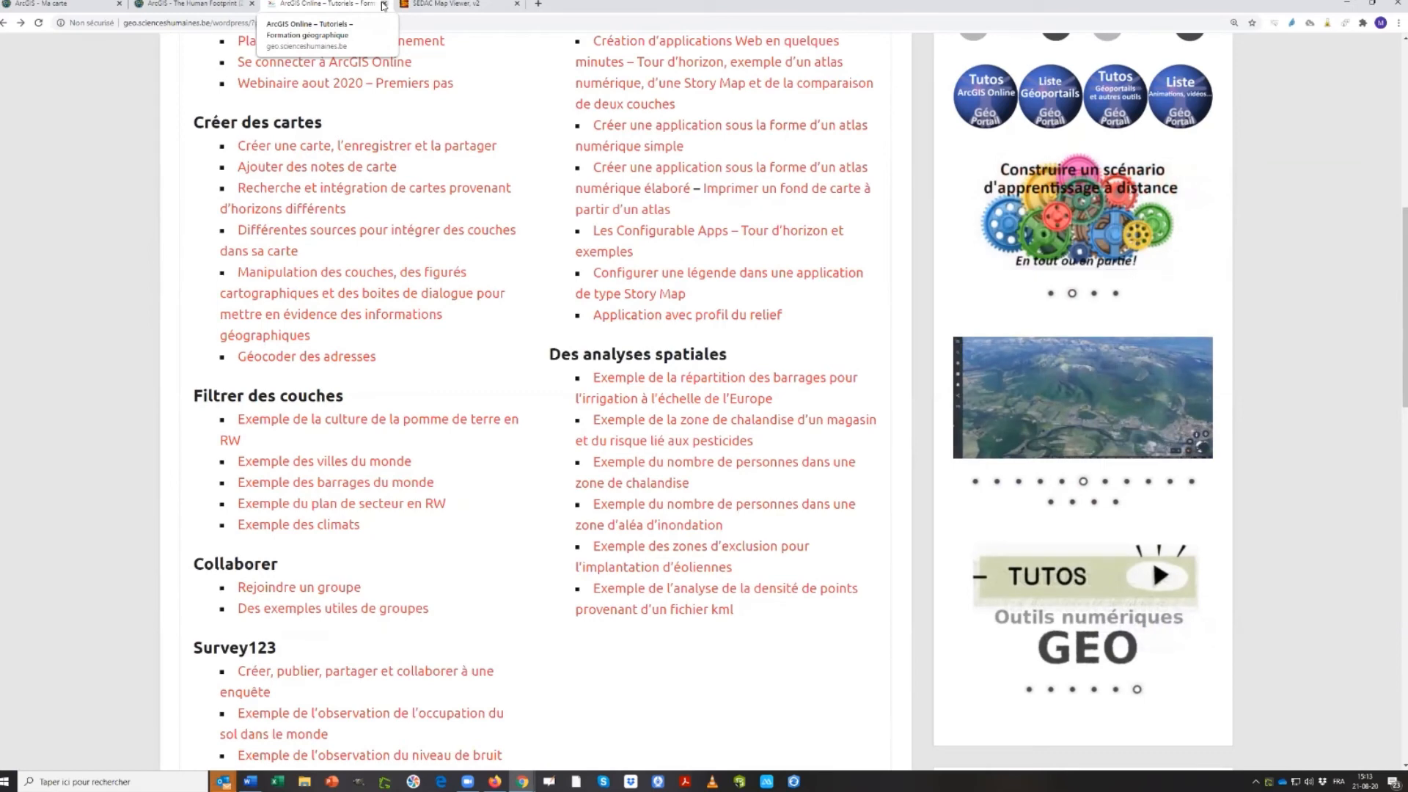
click(383, 4)
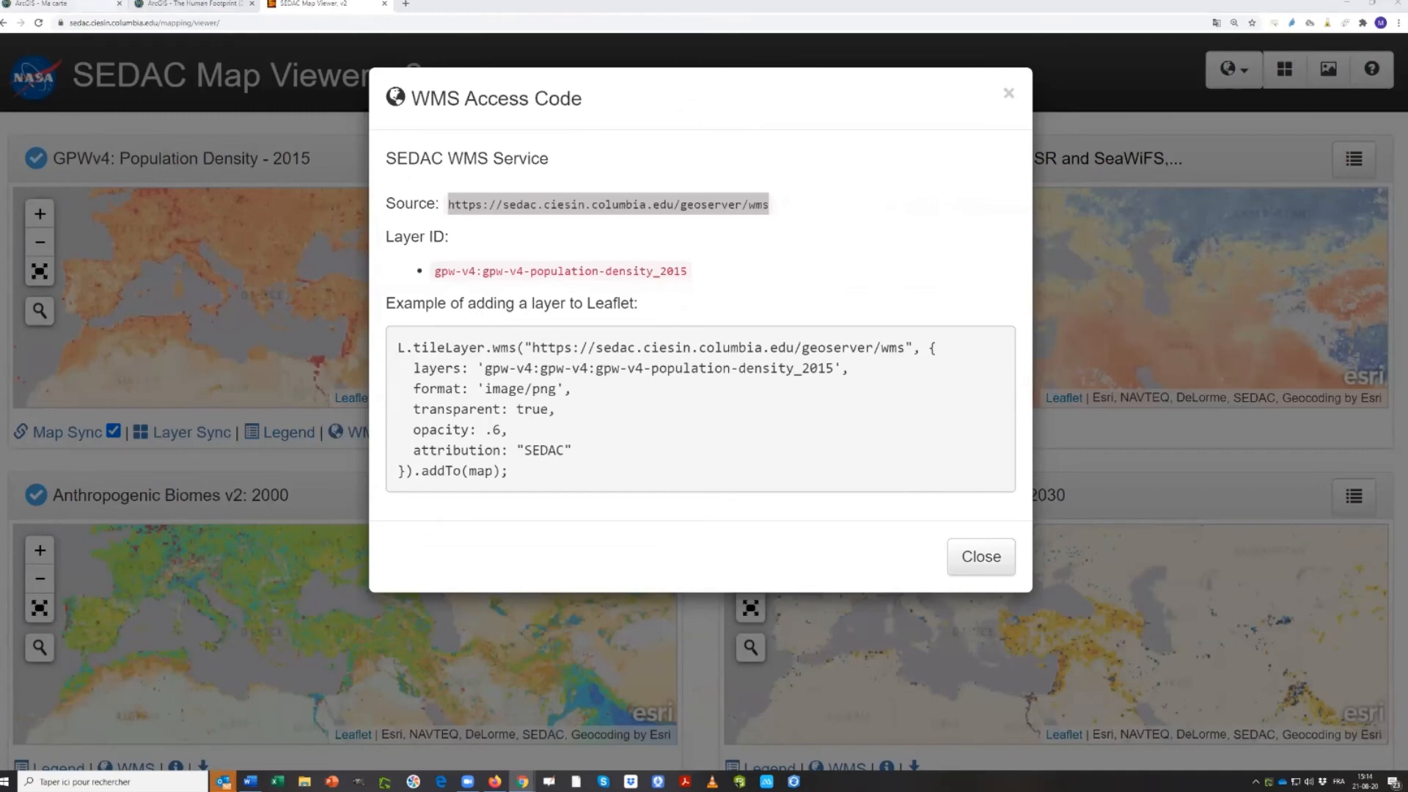
Open geo.scienceshumaines.be in a new tab and look through its list of ArcGIS Online tutorials on creating maps, filtering layers and applications
click(405, 3)
text(geo.scienceshumaines.be)
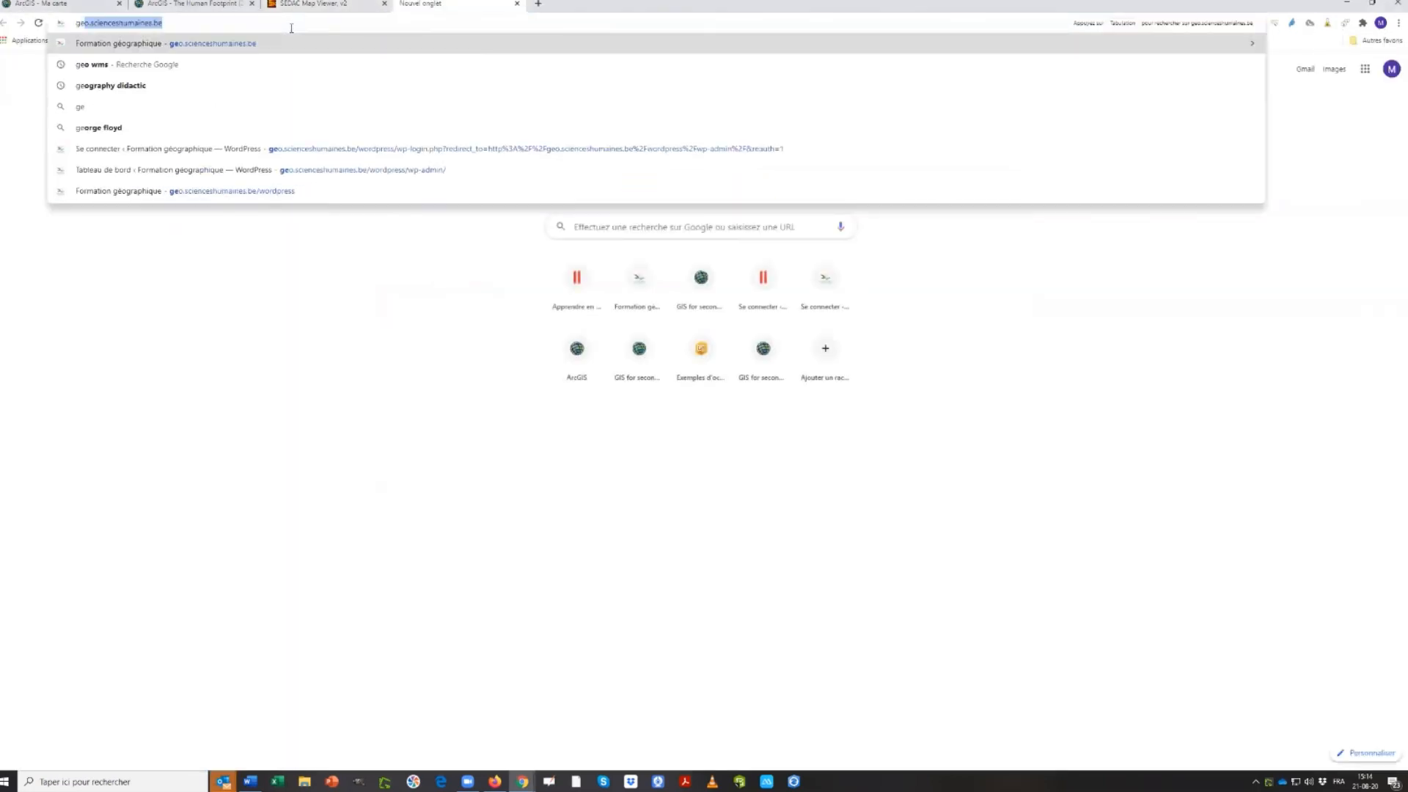
key(Return)
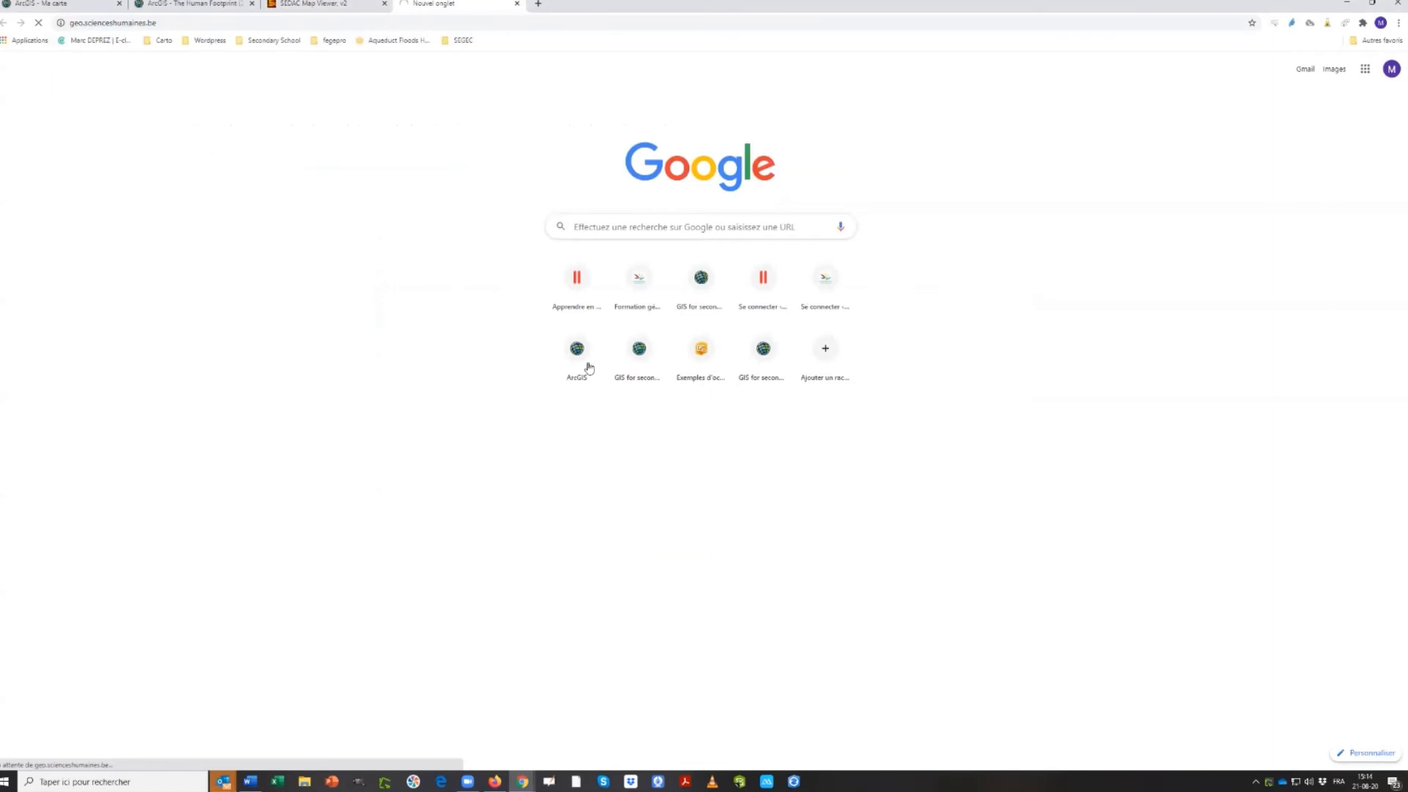
scroll(521, 396, down, 3)
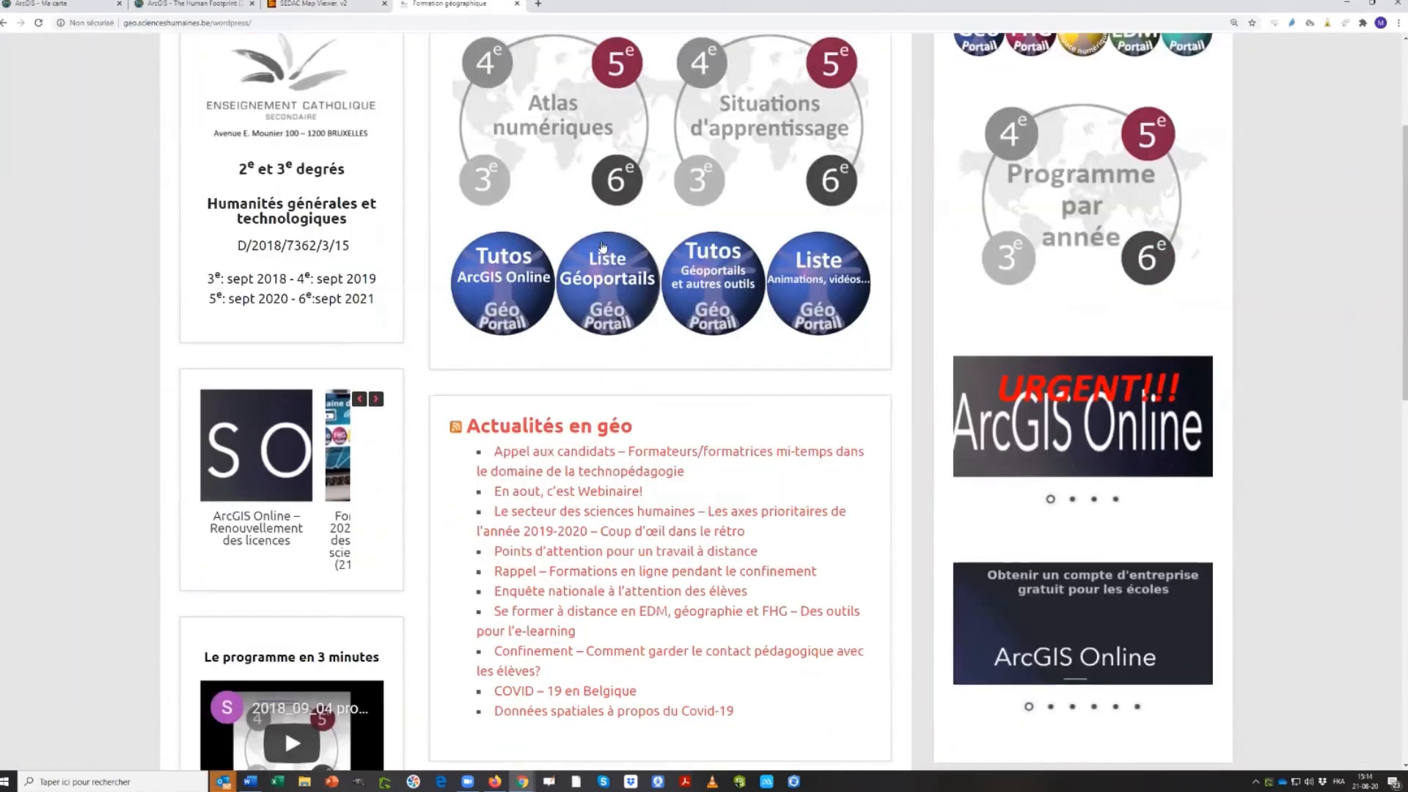
click(497, 285)
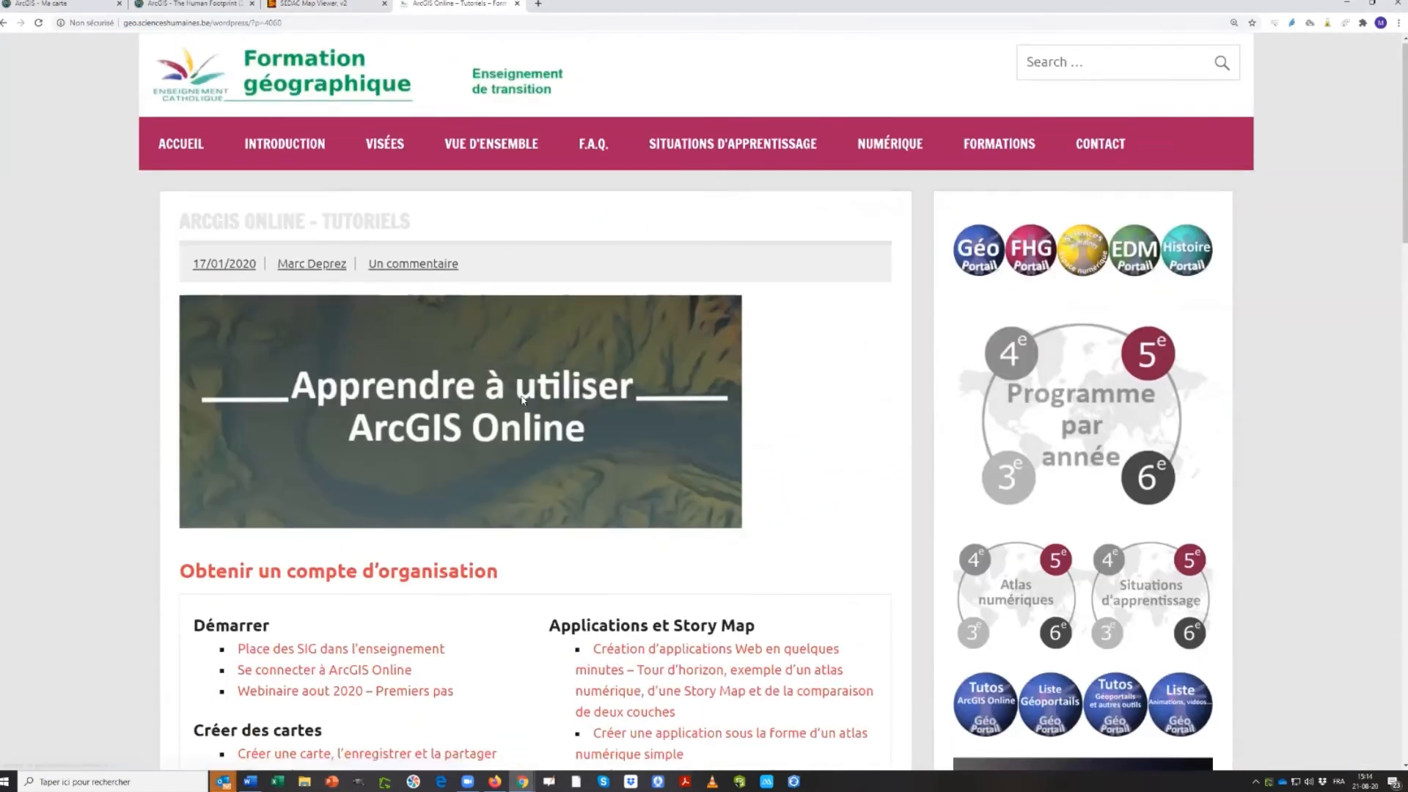
scroll(724, 325, down, 5)
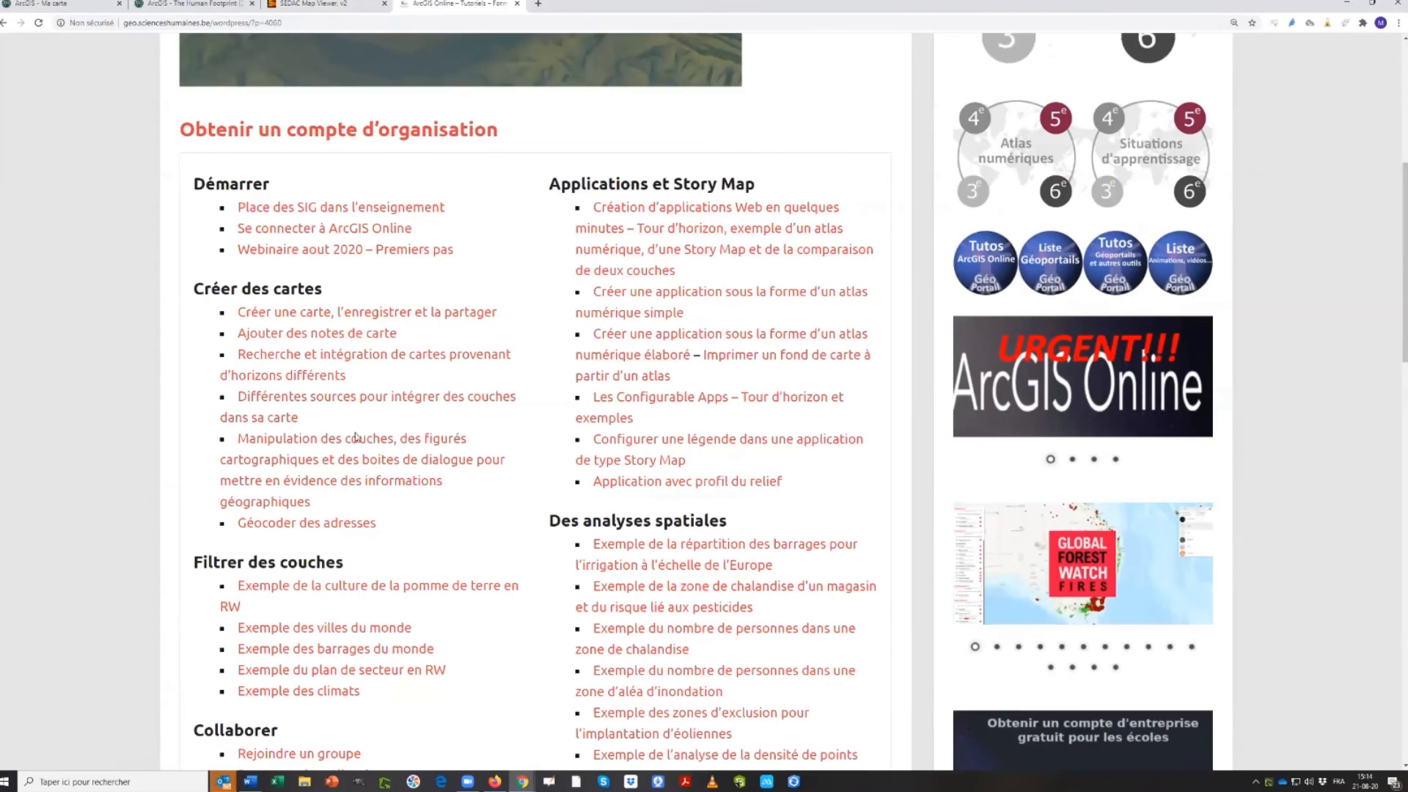
scroll(293, 393, down, 2)
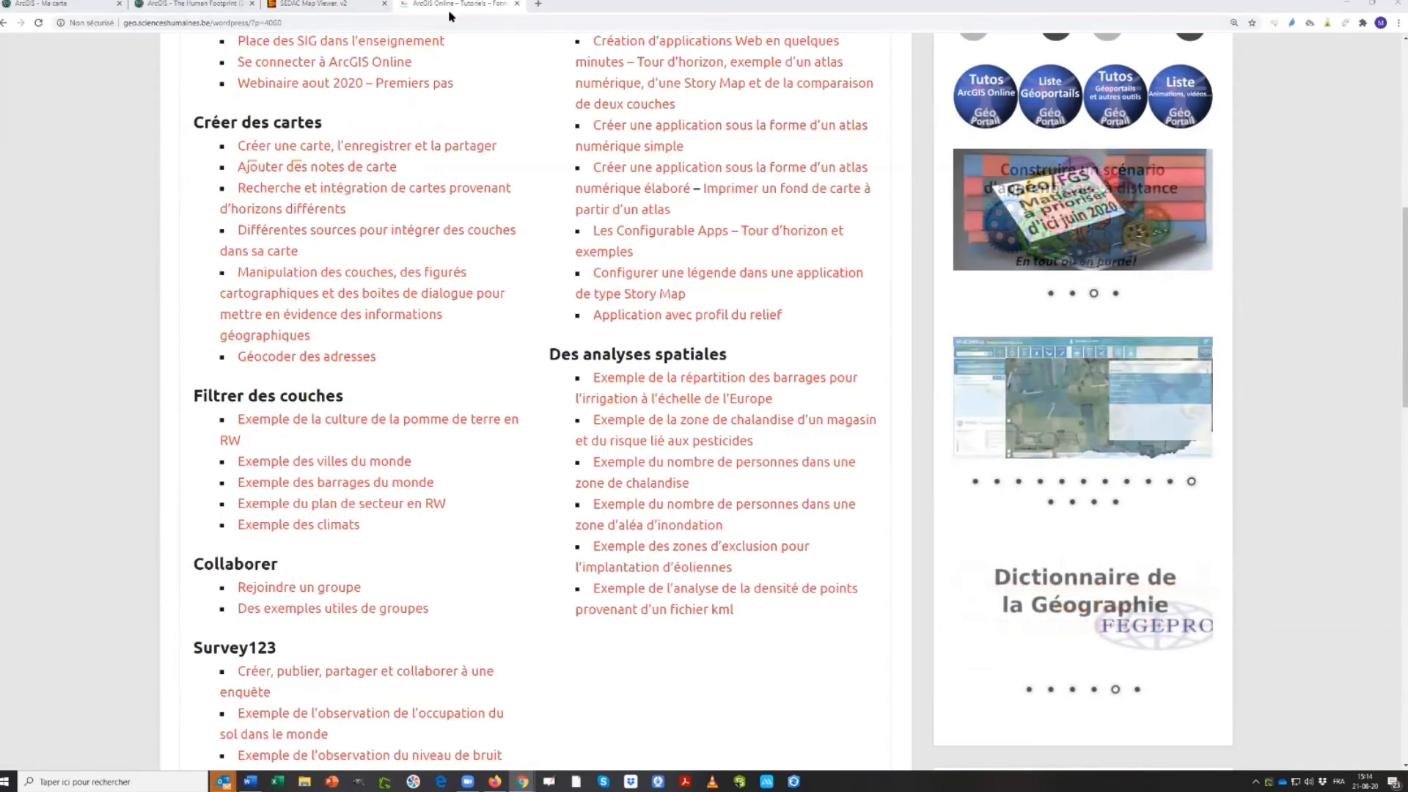
drag(1029, 3, 884, 190)
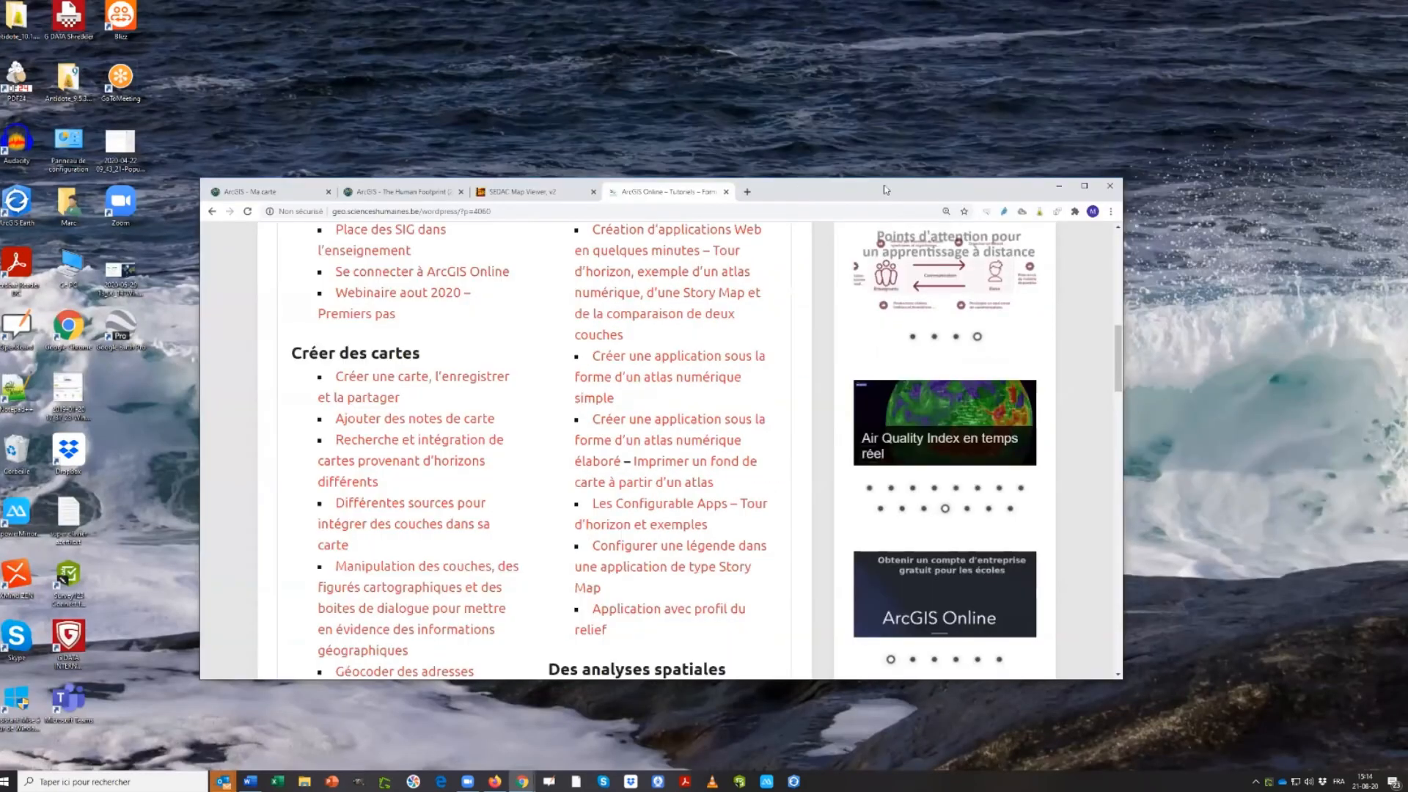
click(522, 191)
click(252, 191)
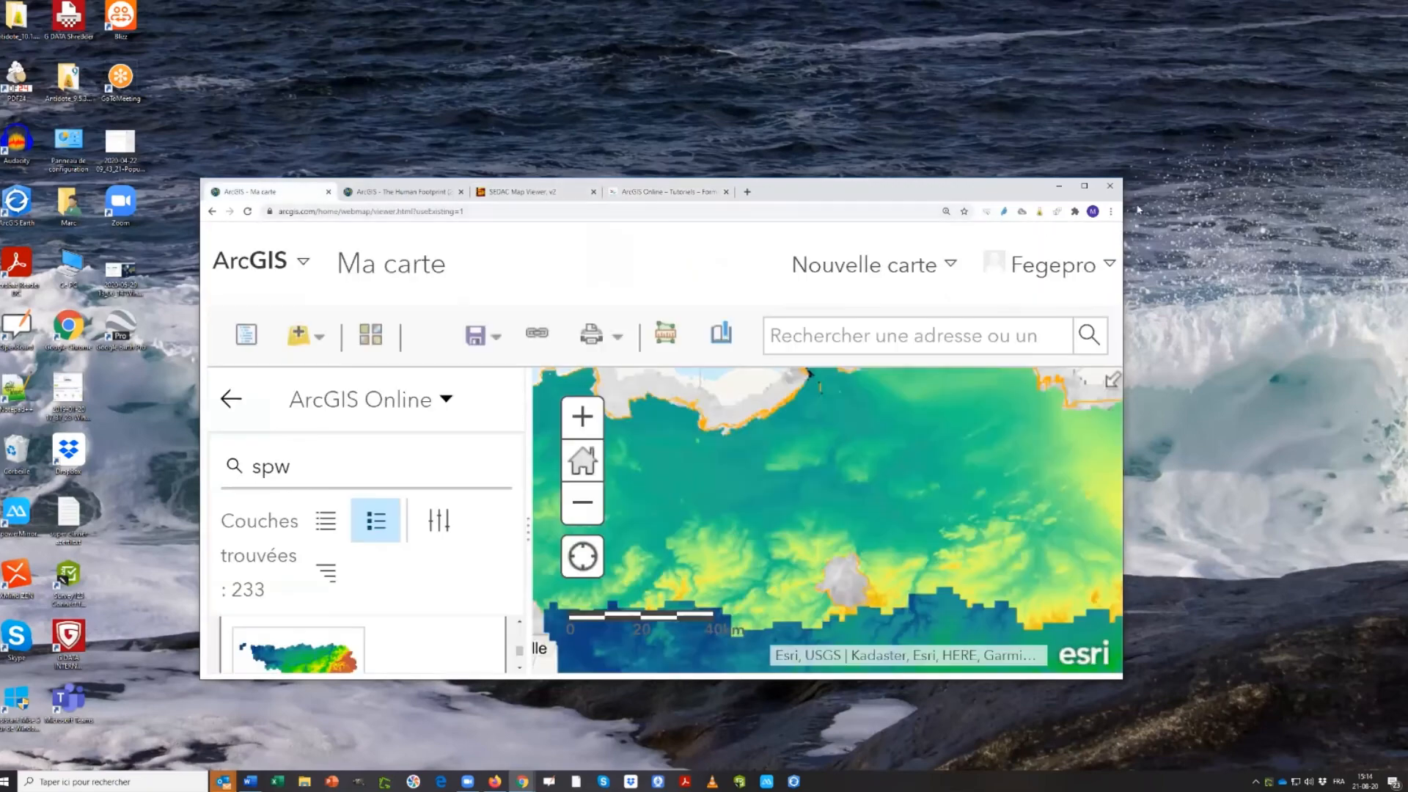
click(1083, 185)
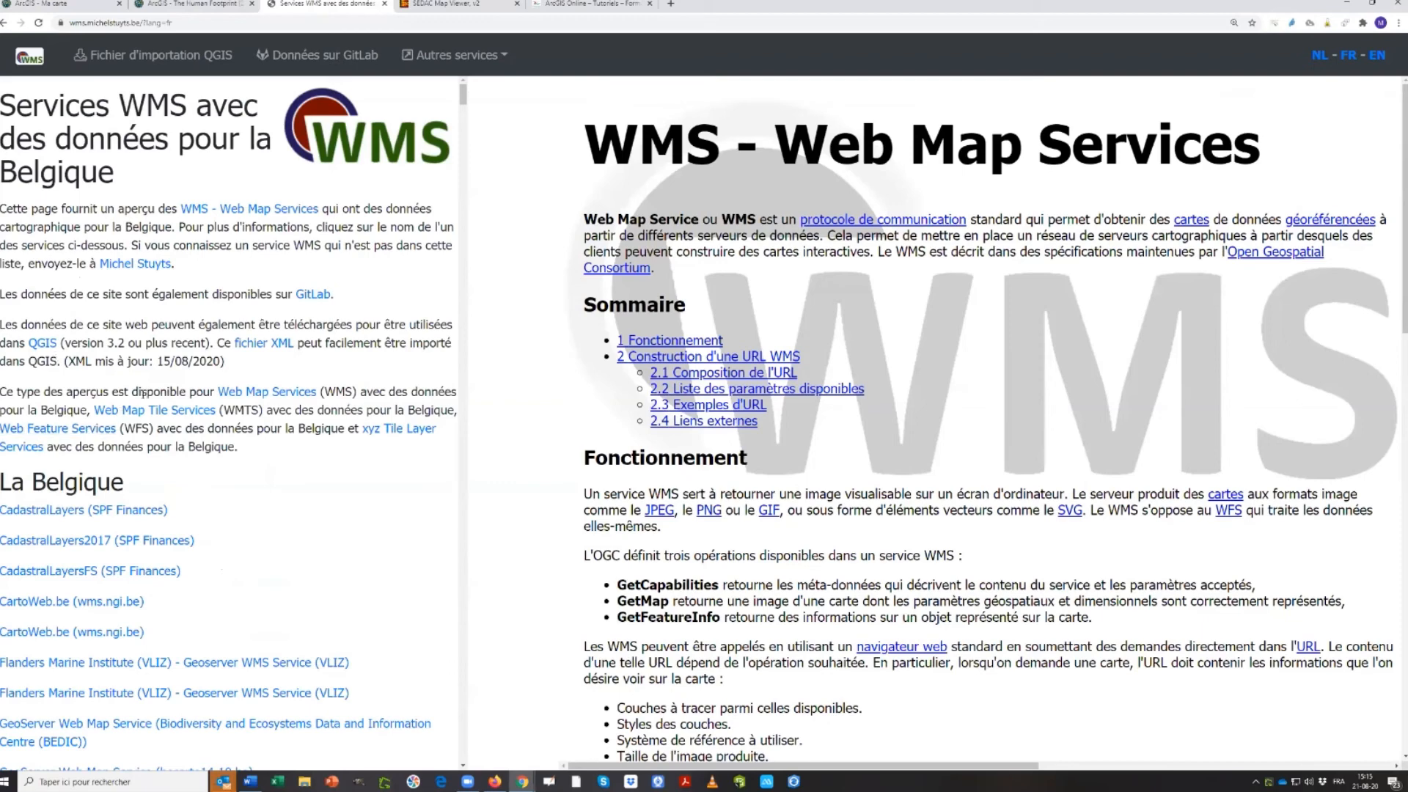
In the Belgian WMS list, open CadastralLayers (SPF Finances), select its WMS address and examine its available layers
scroll(144, 392, down, 2)
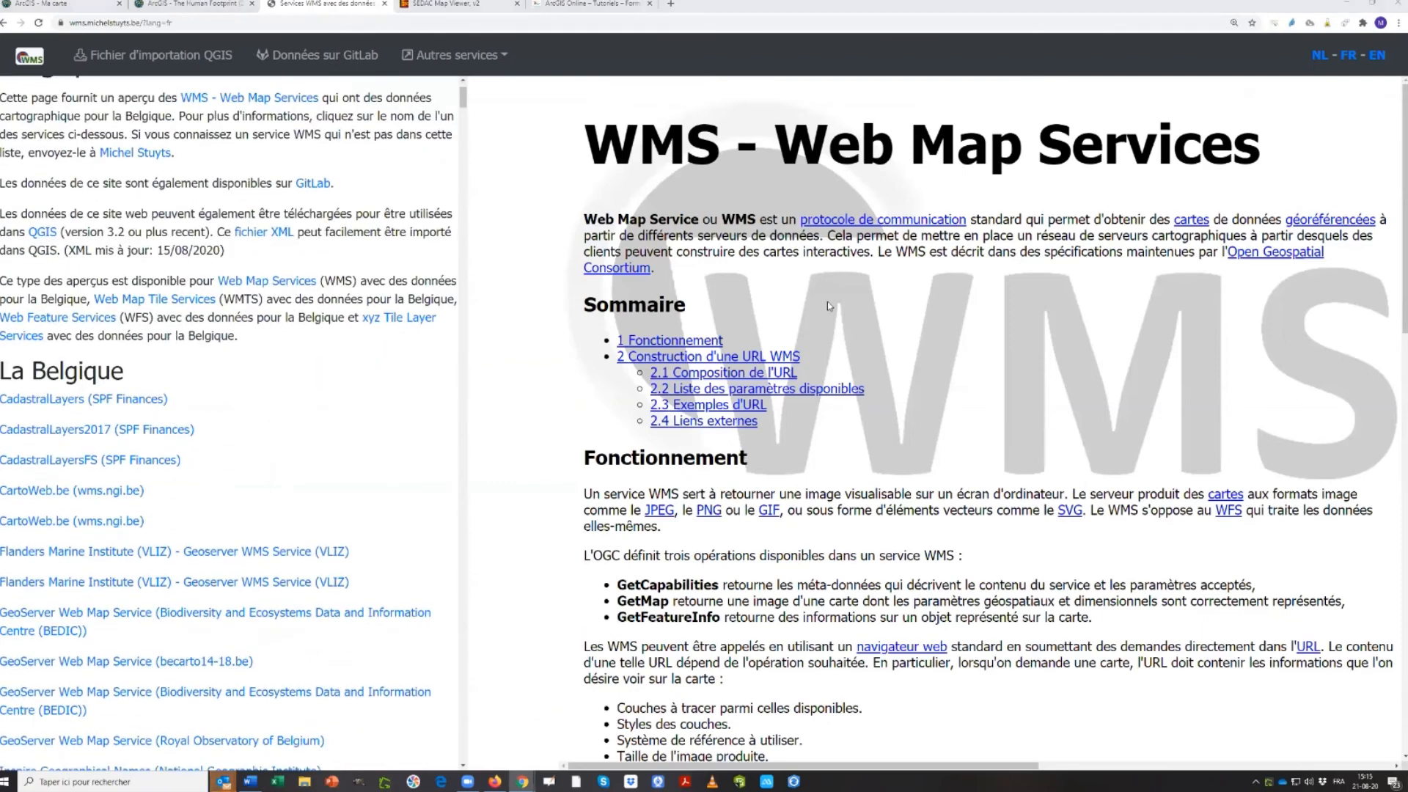
click(67, 400)
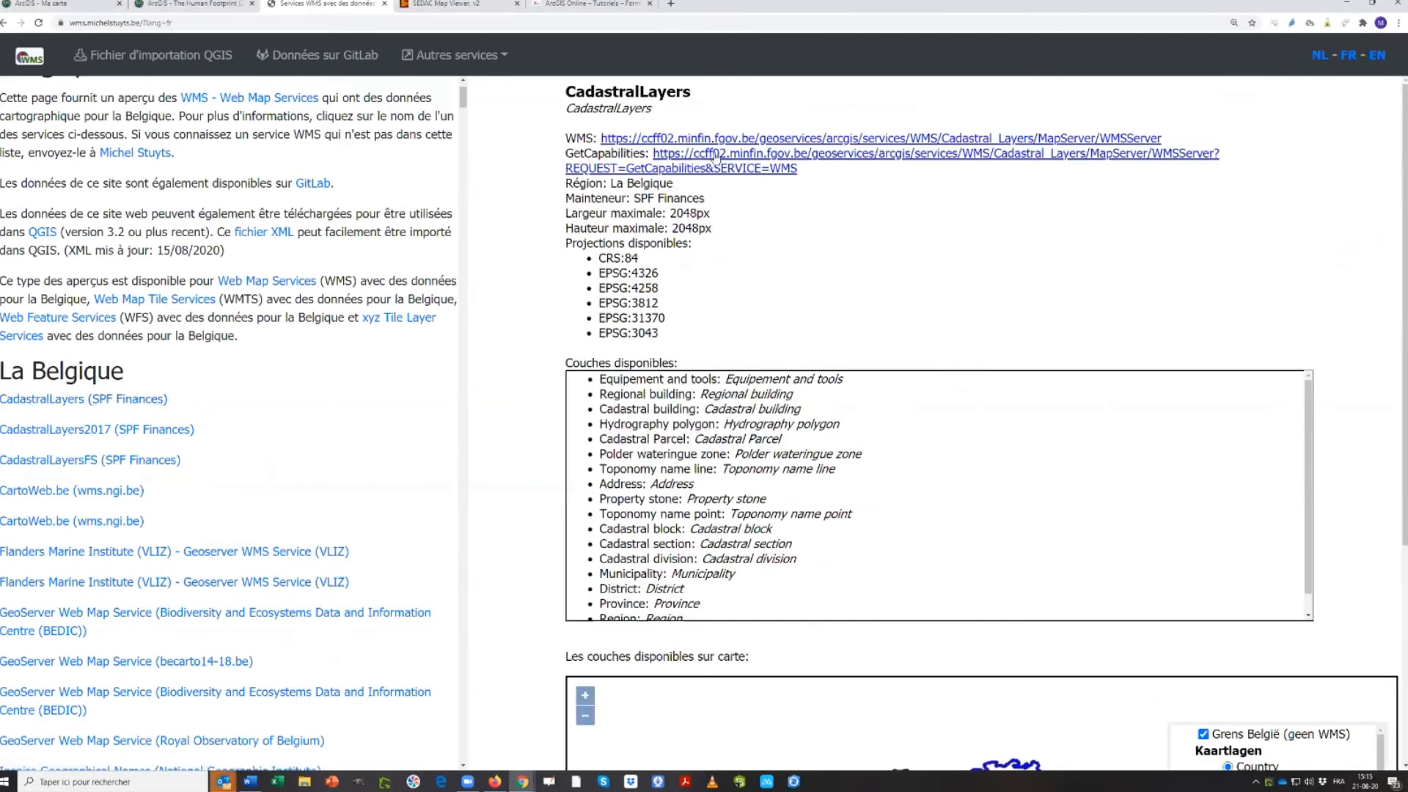
drag(804, 172, 726, 144)
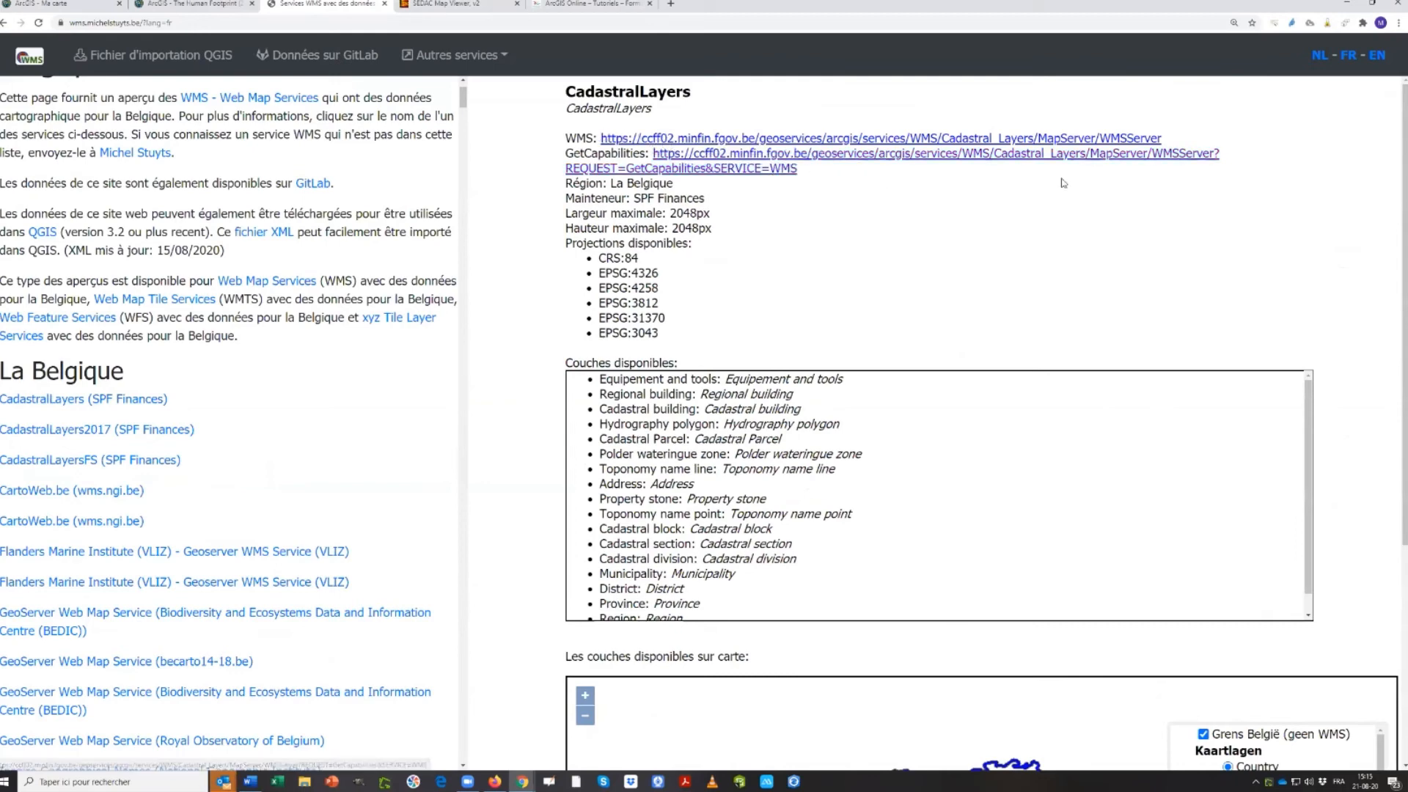
drag(1176, 140, 600, 138)
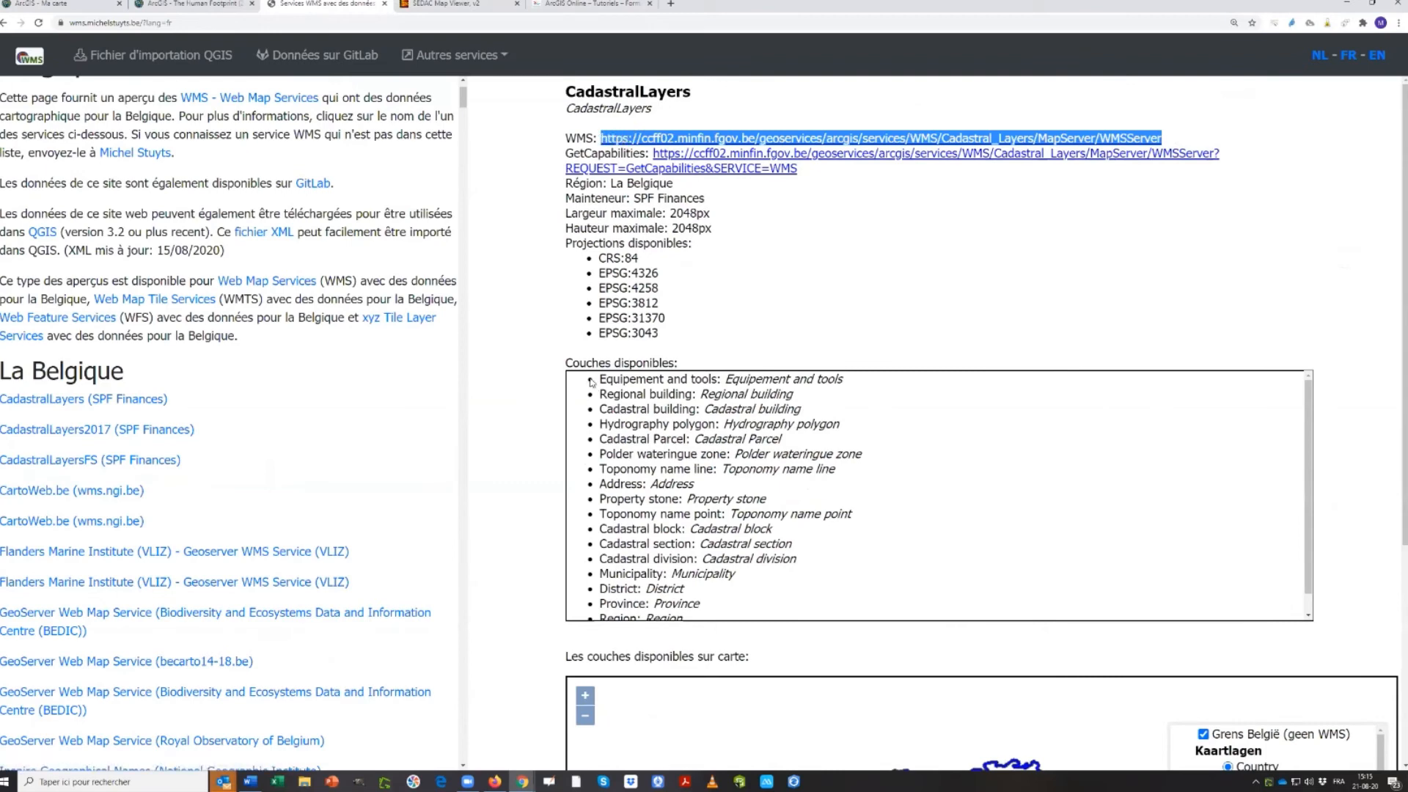
scroll(655, 569, down, 1)
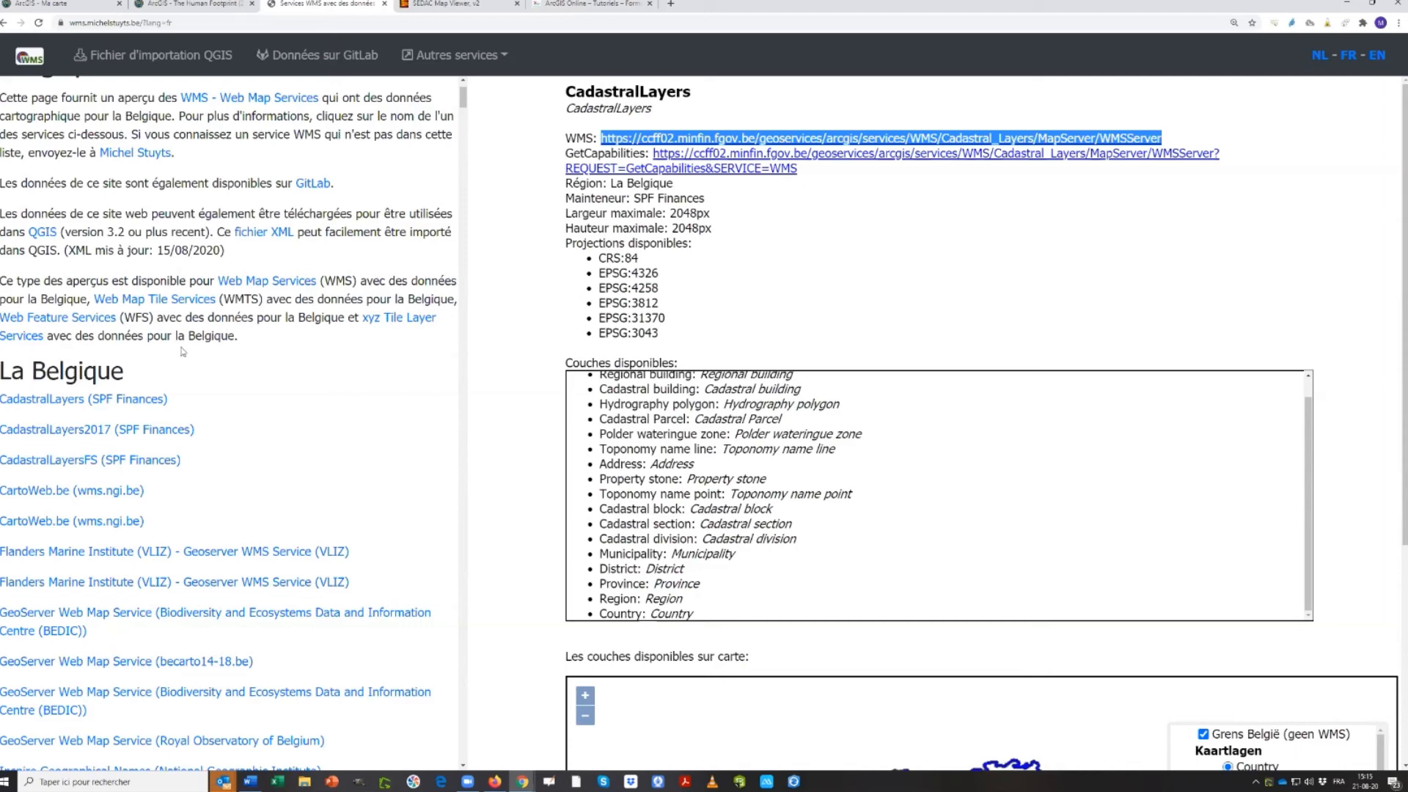
Return to the Ma carte page and go from there to the account's Contenu page
click(88, 5)
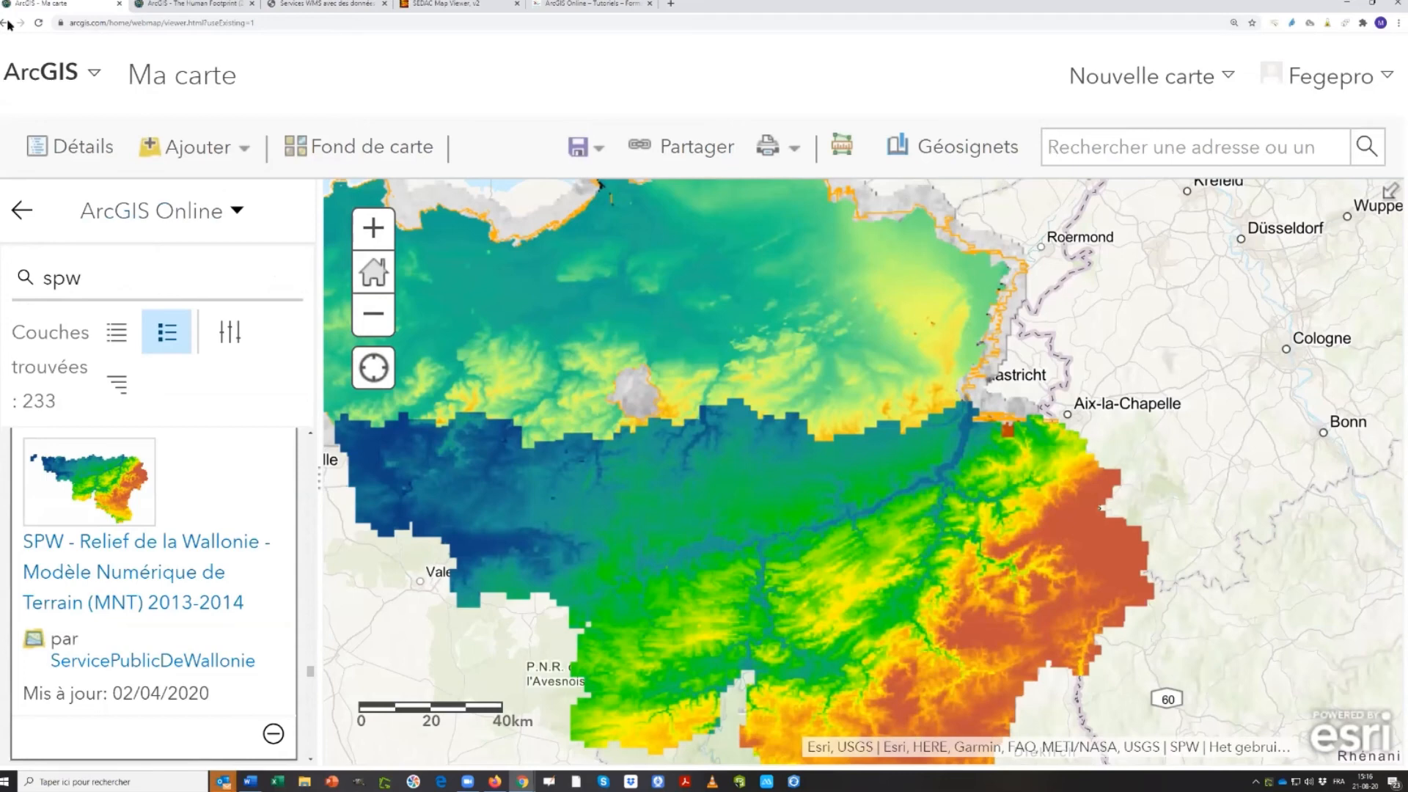
click(66, 73)
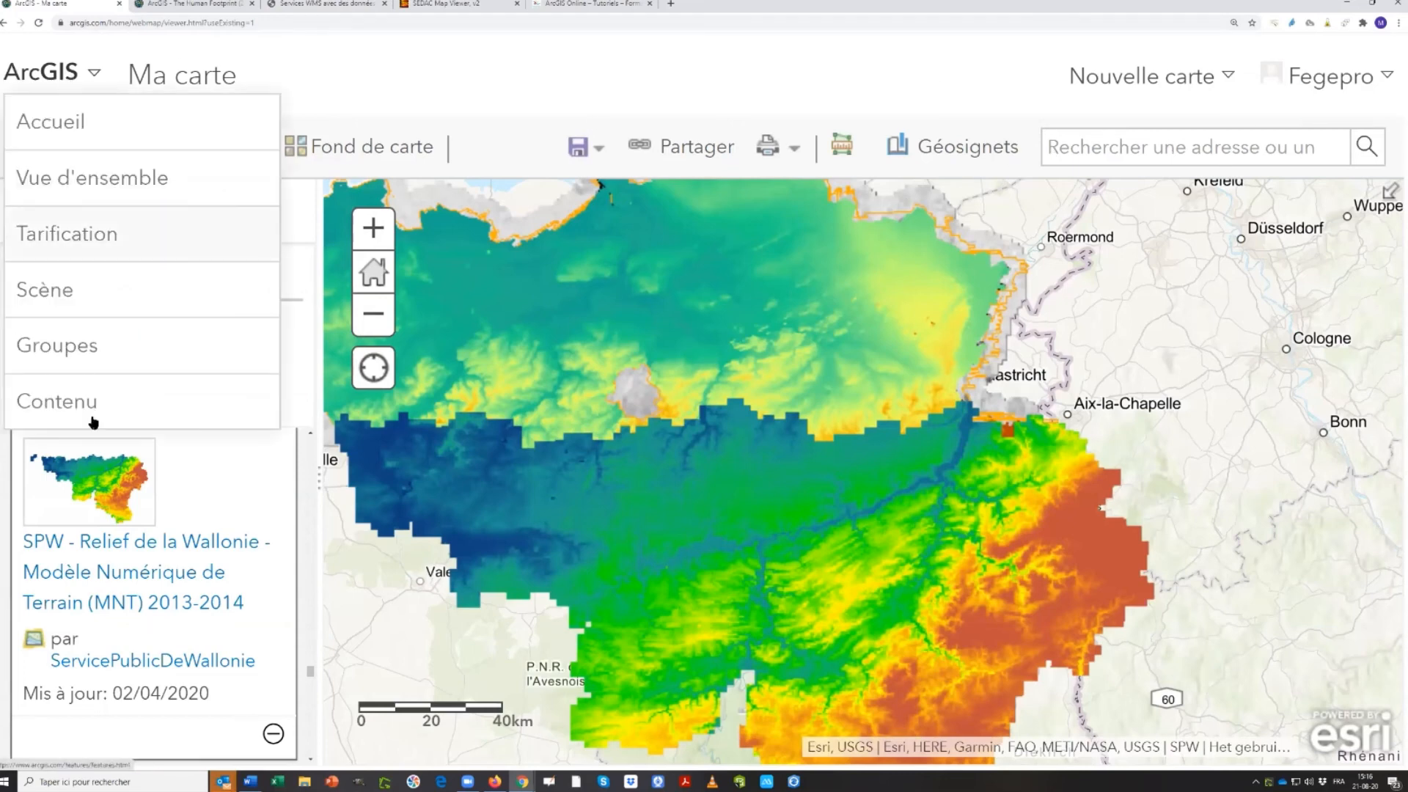
click(47, 402)
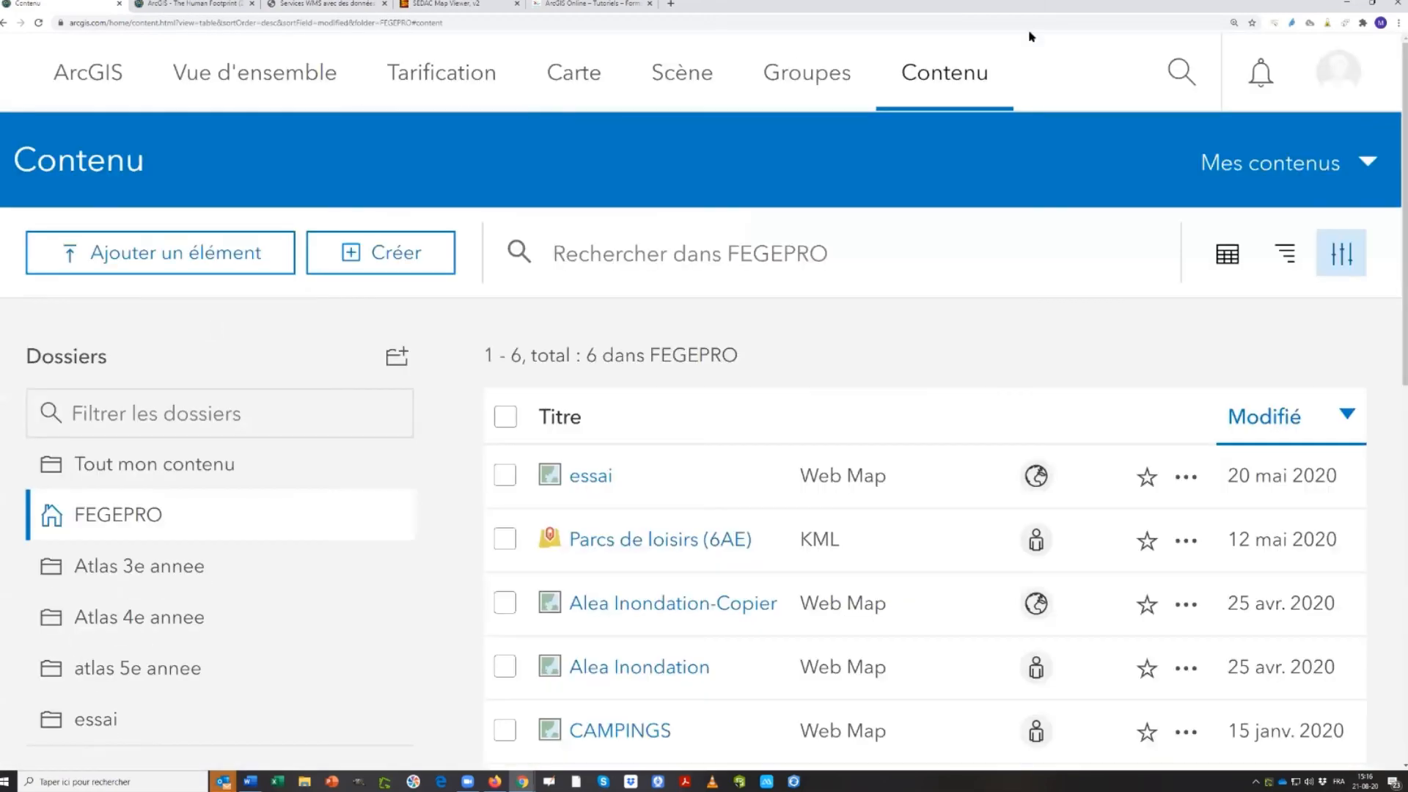
Search ArcGIS Online for "fesec", restrict the results to groups and look over the groups such as FESEC - Layers
click(1181, 71)
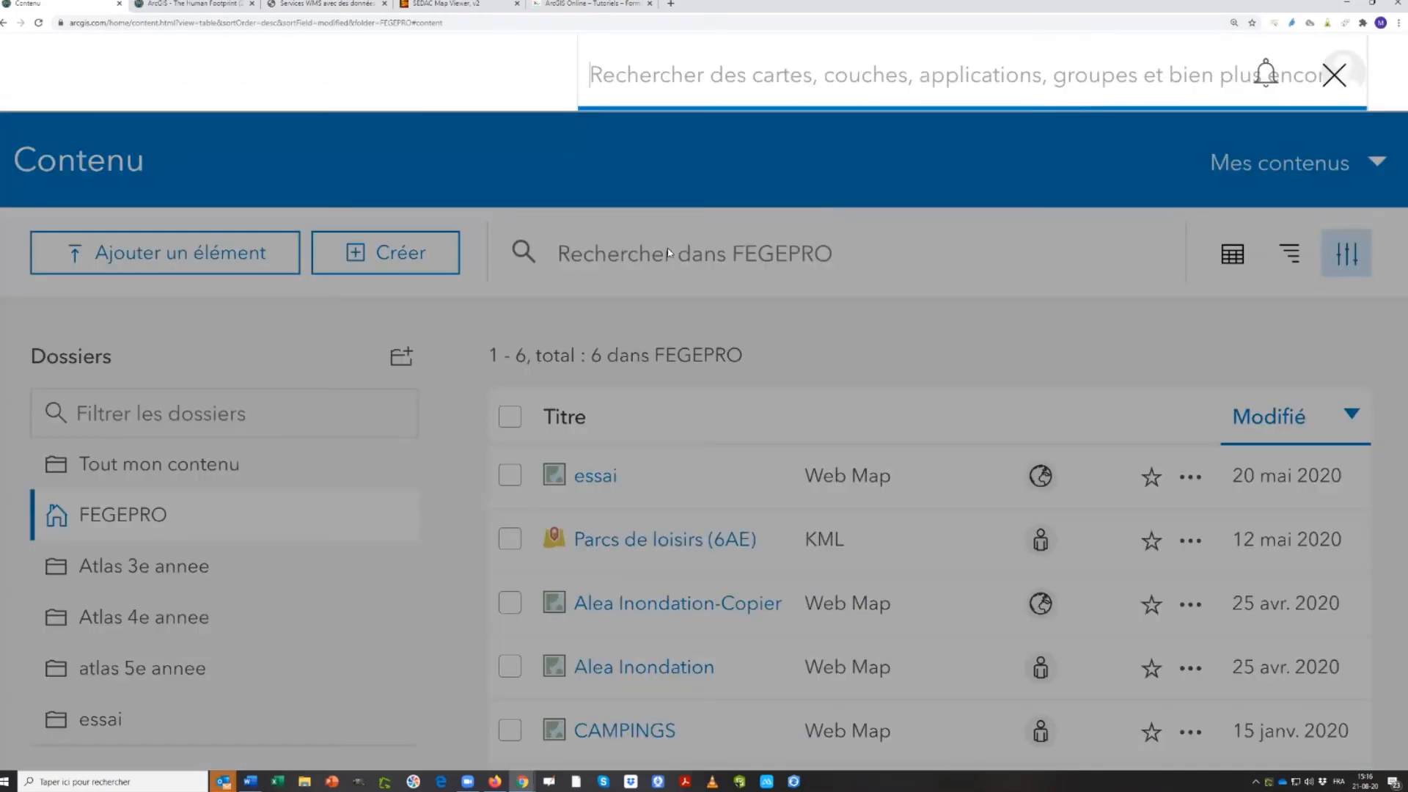
text(fesec)
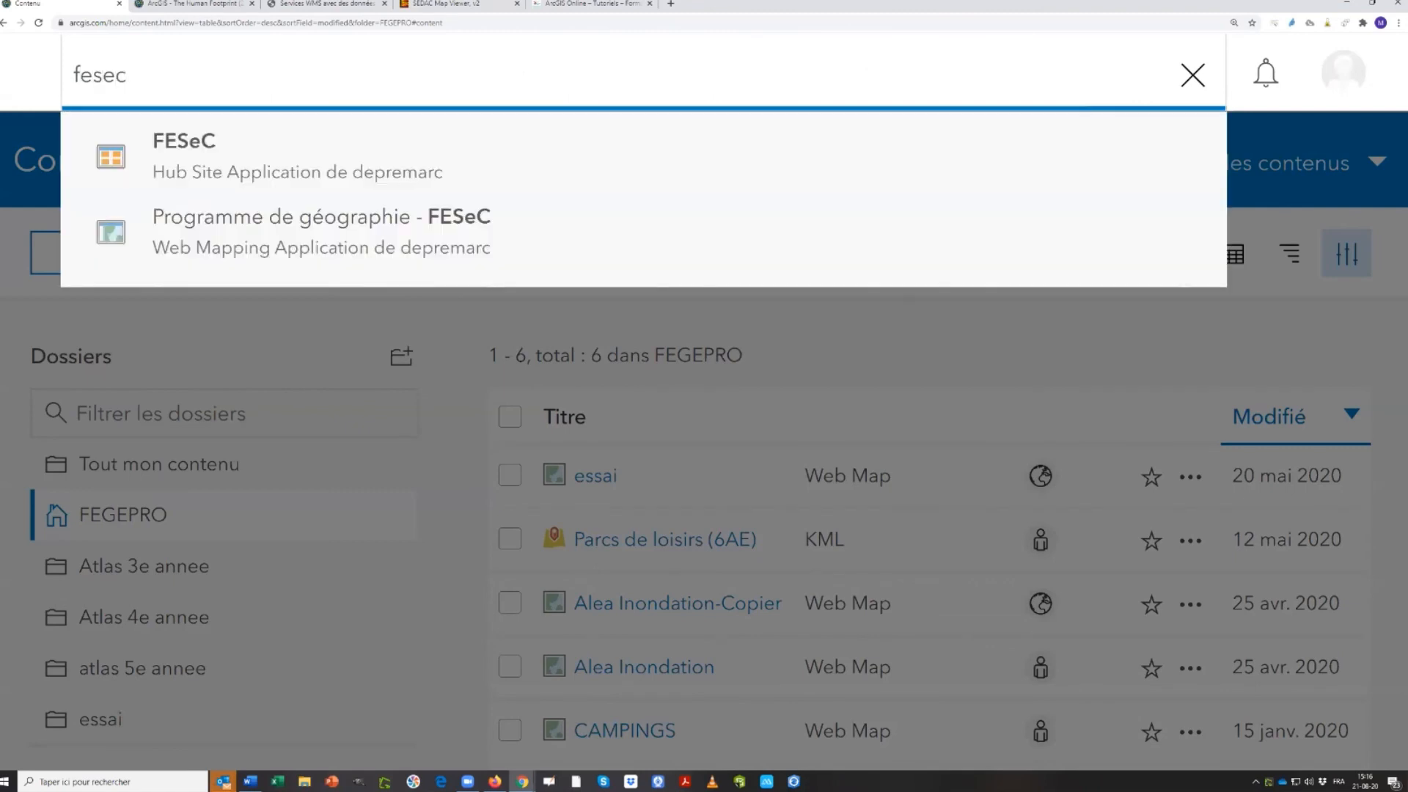
key(Return)
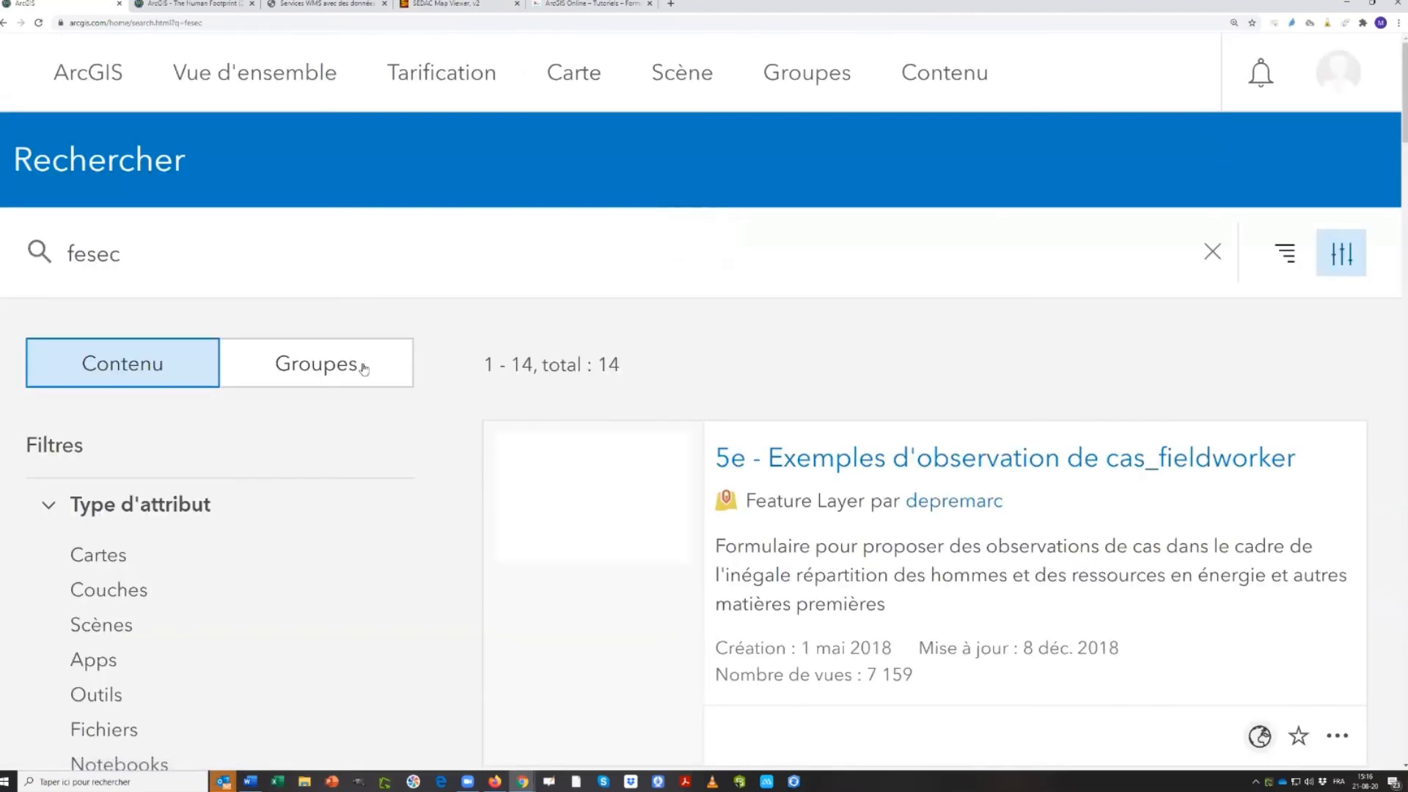
click(362, 365)
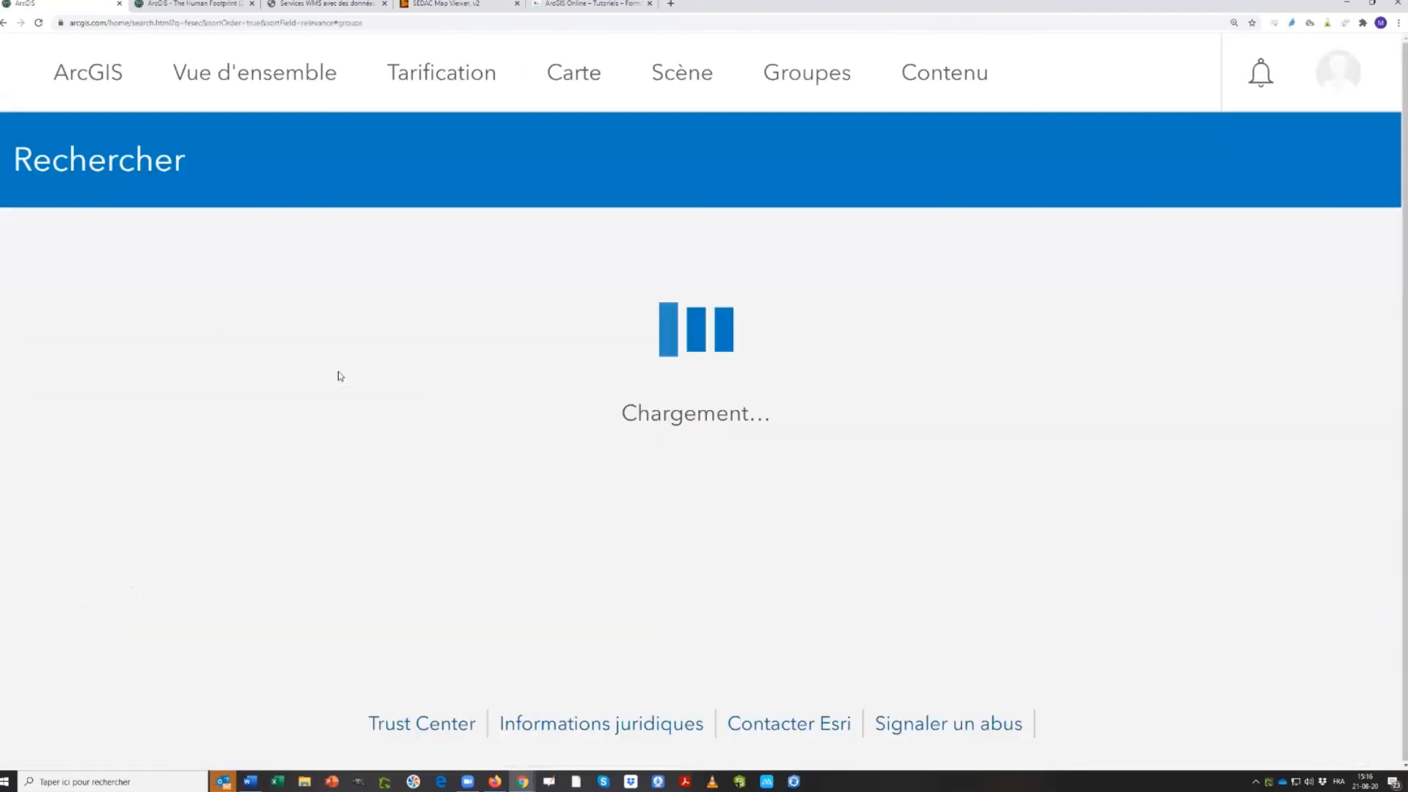
scroll(421, 493, down, 2)
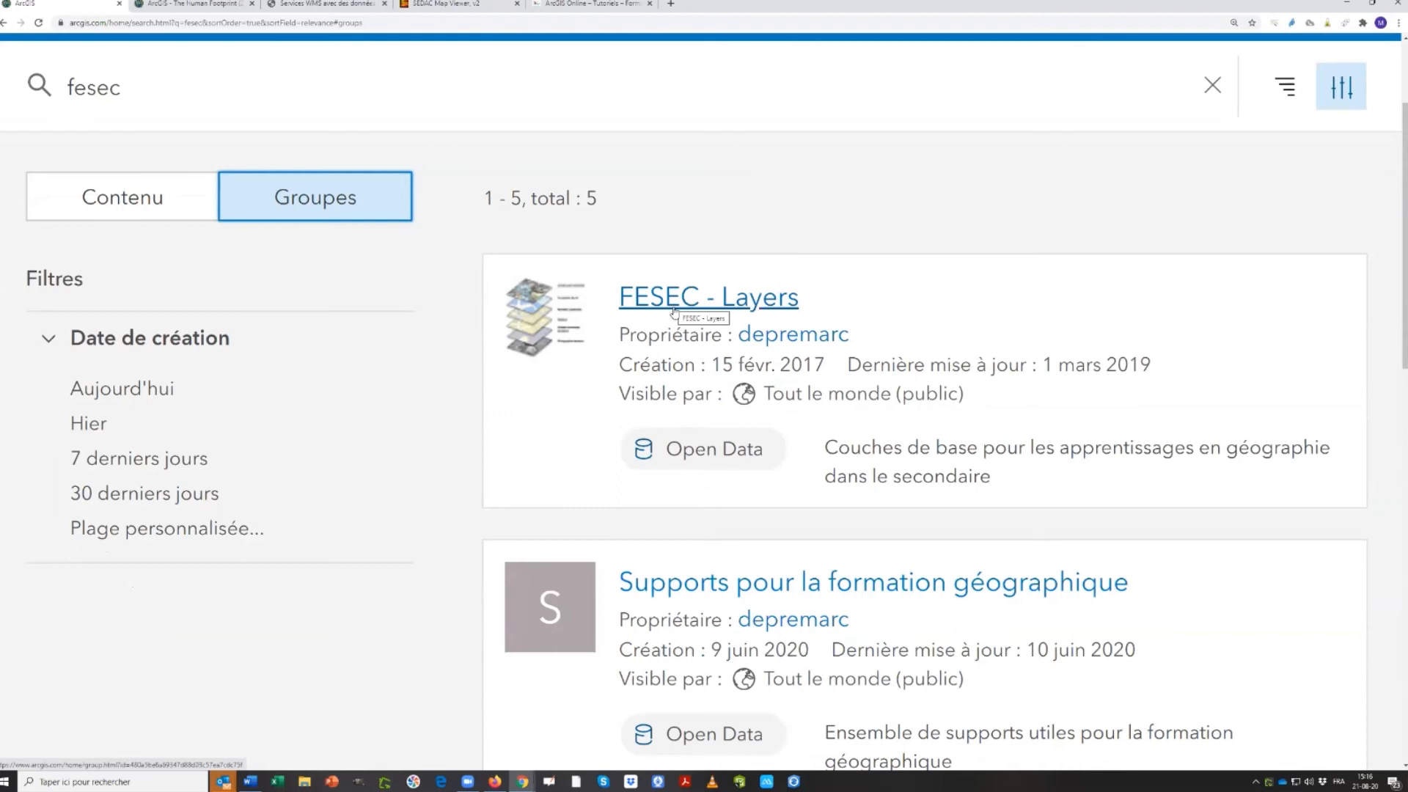
scroll(602, 340, up, 2)
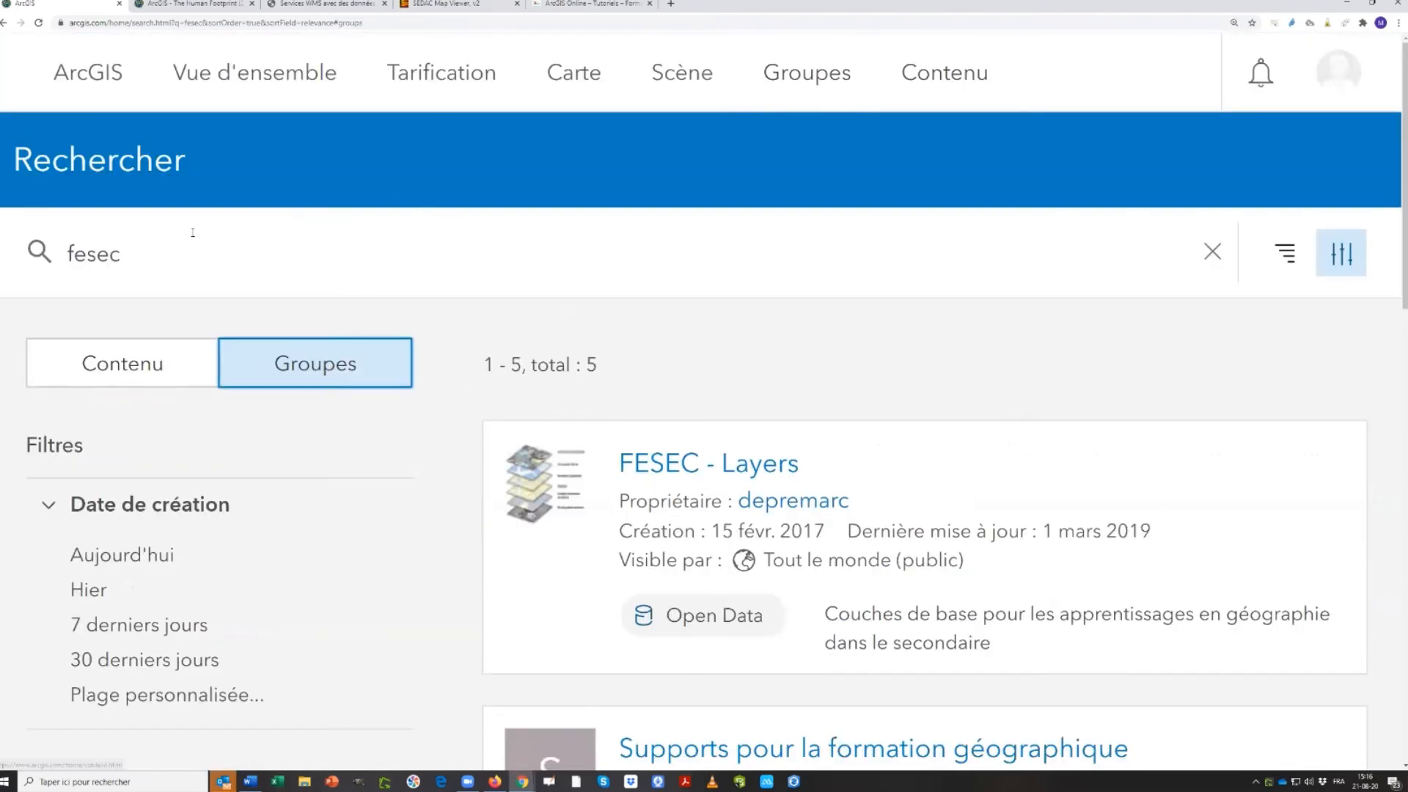
Search the groups for "gis for secondary schools" and open the group GIS for secondary schools Content
click(129, 266)
key(ctrl+a)
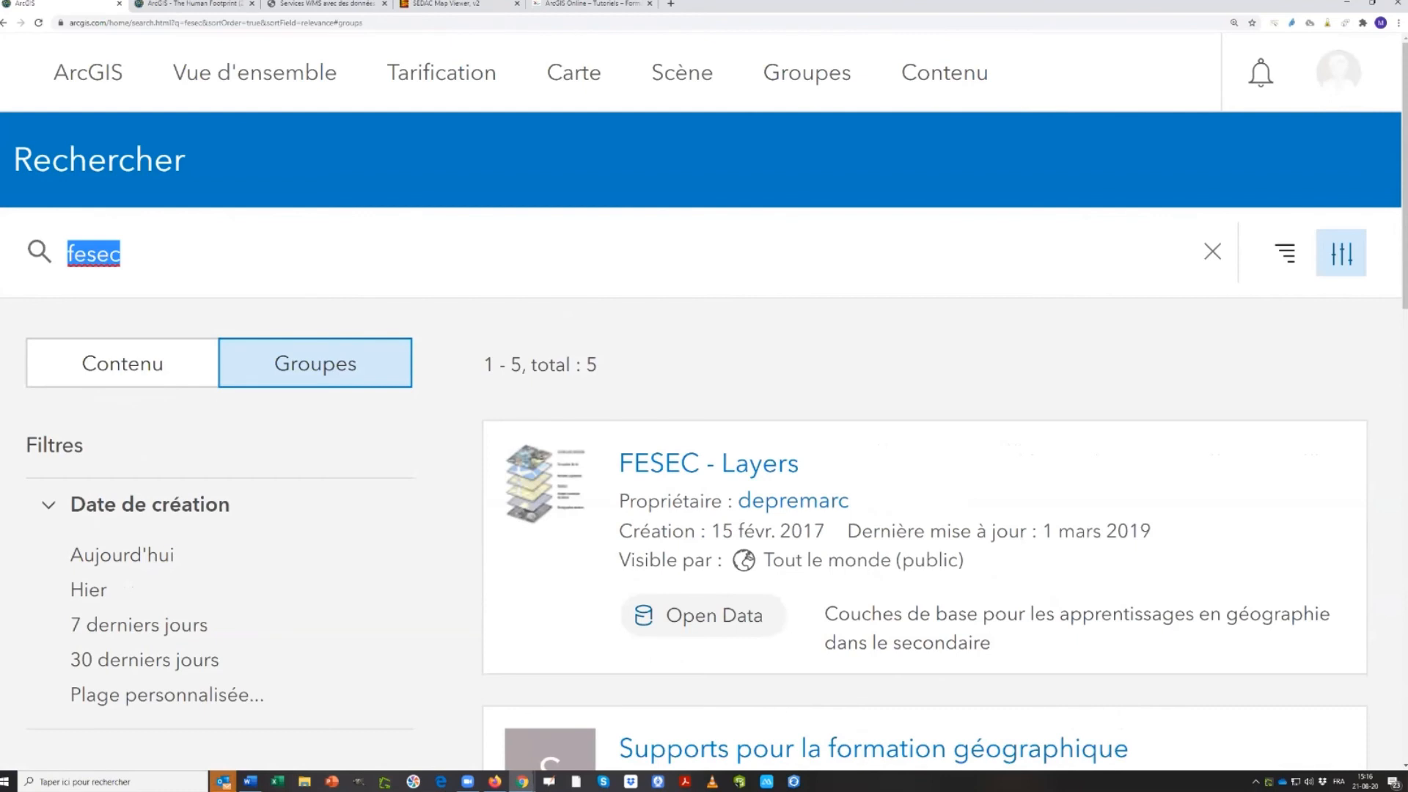
text(gis )
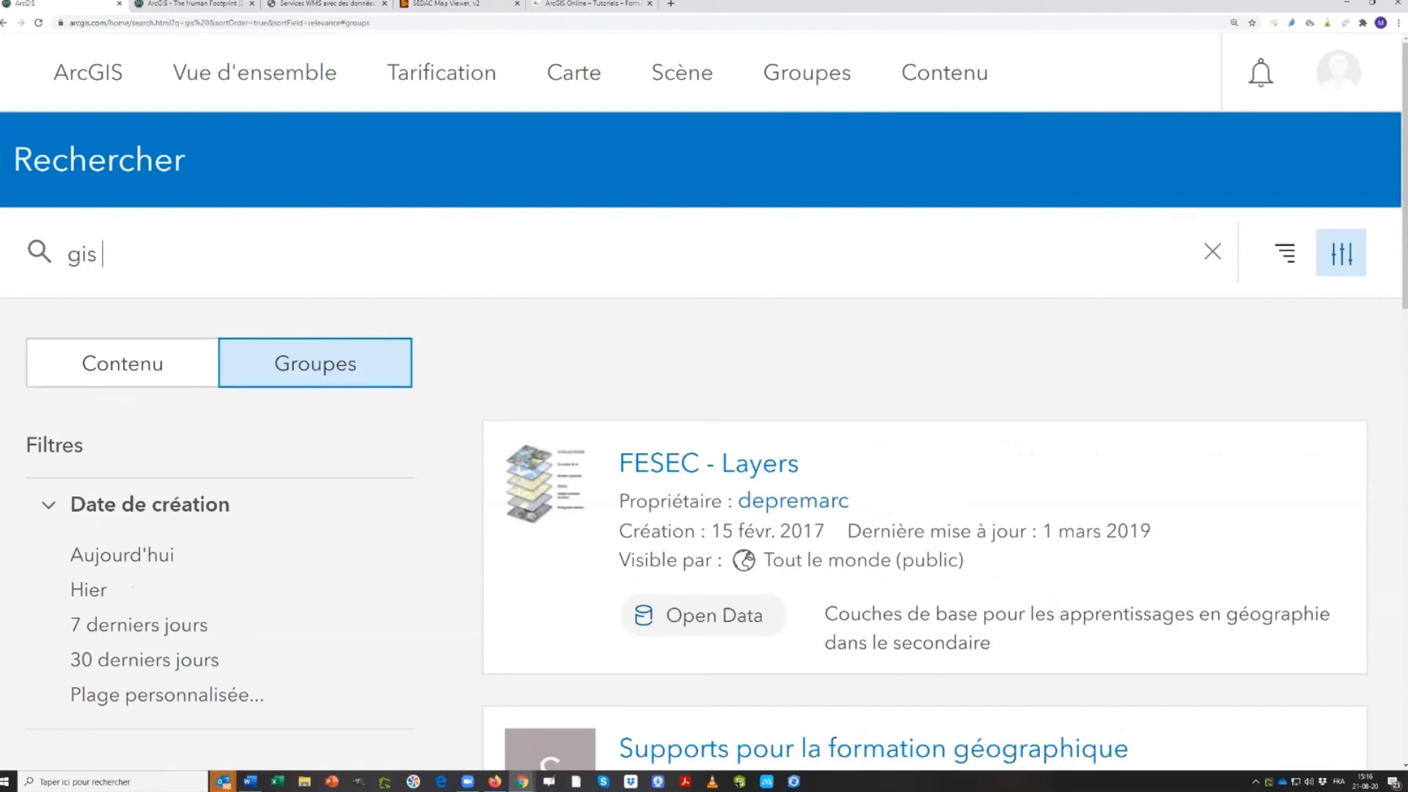
text(for seconda)
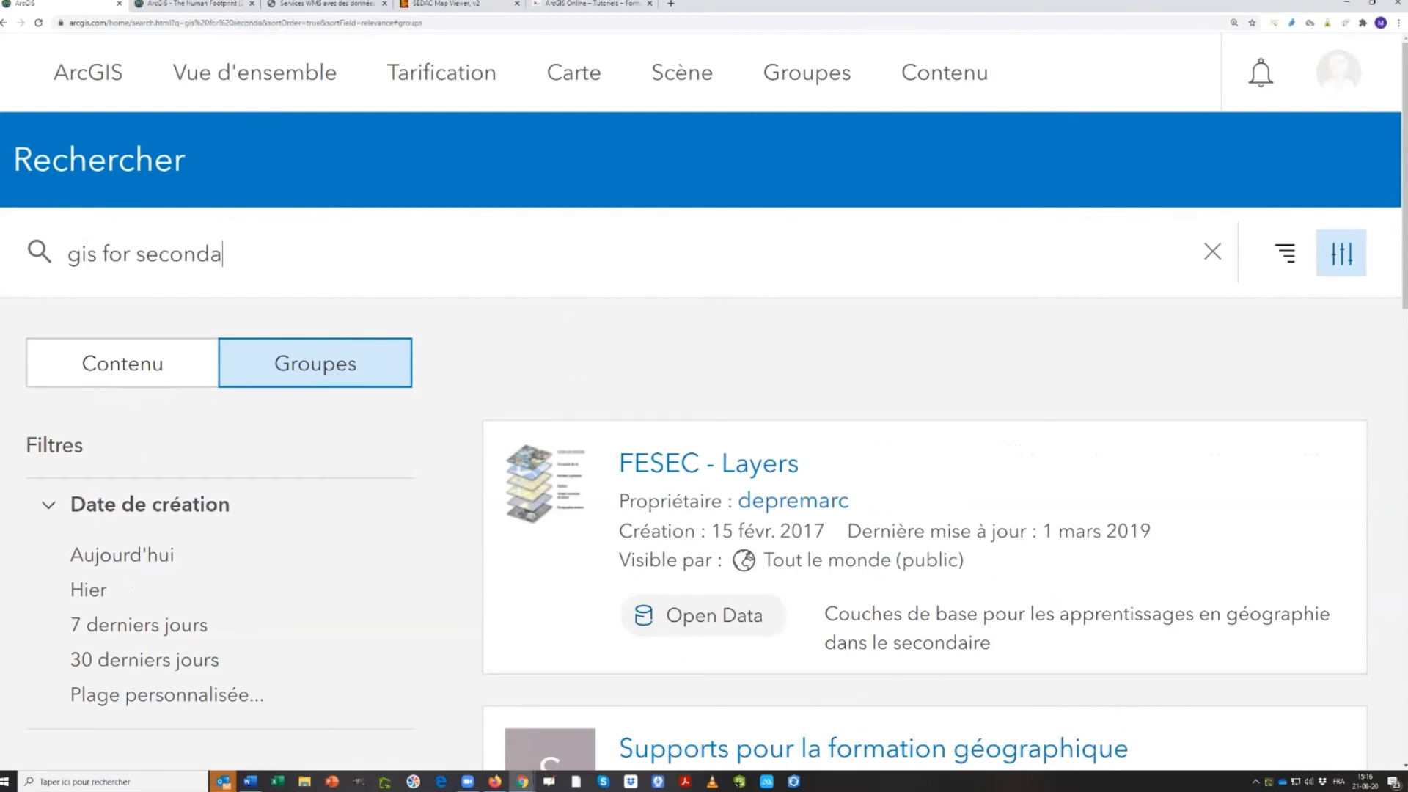
text(ry schools)
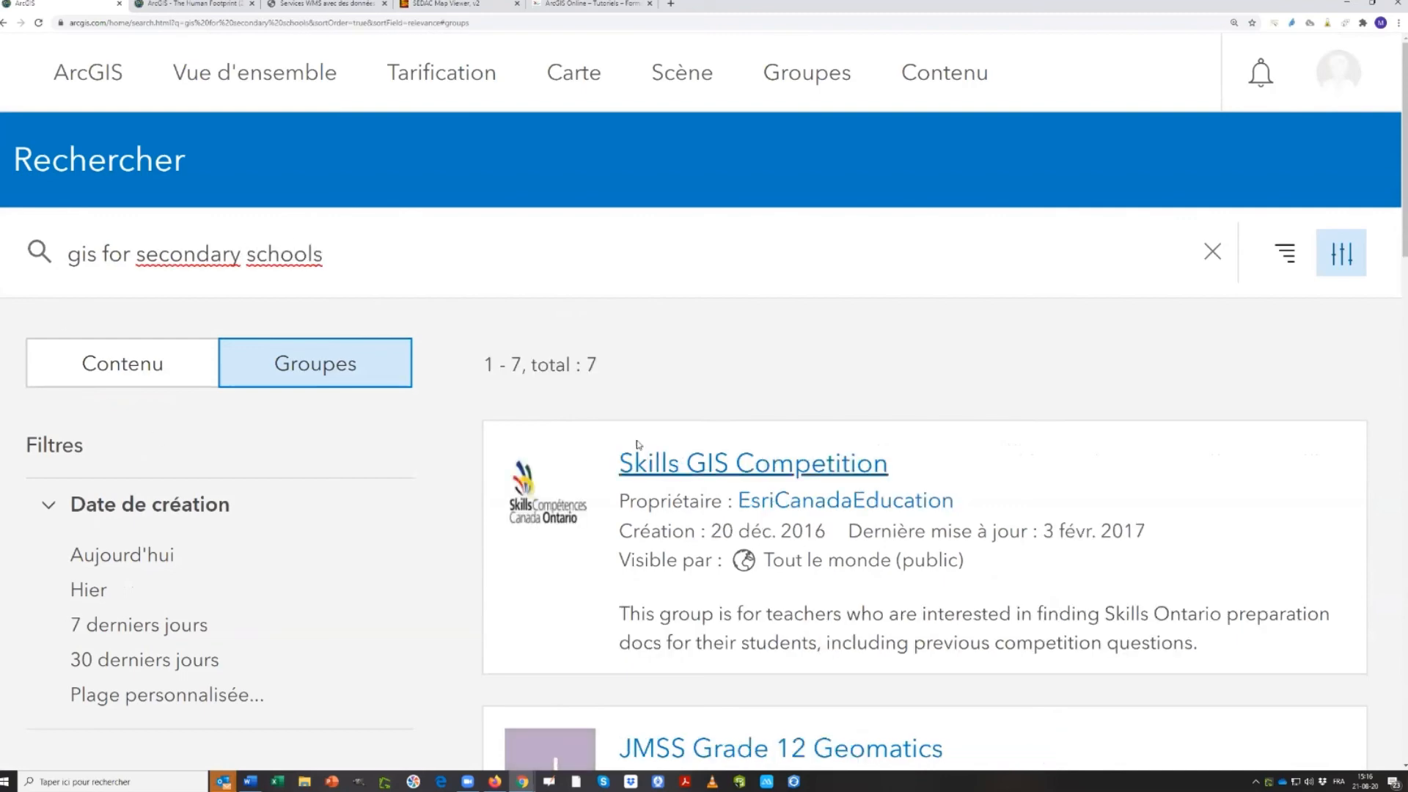
scroll(616, 381, down, 5)
scroll(616, 381, down, 14)
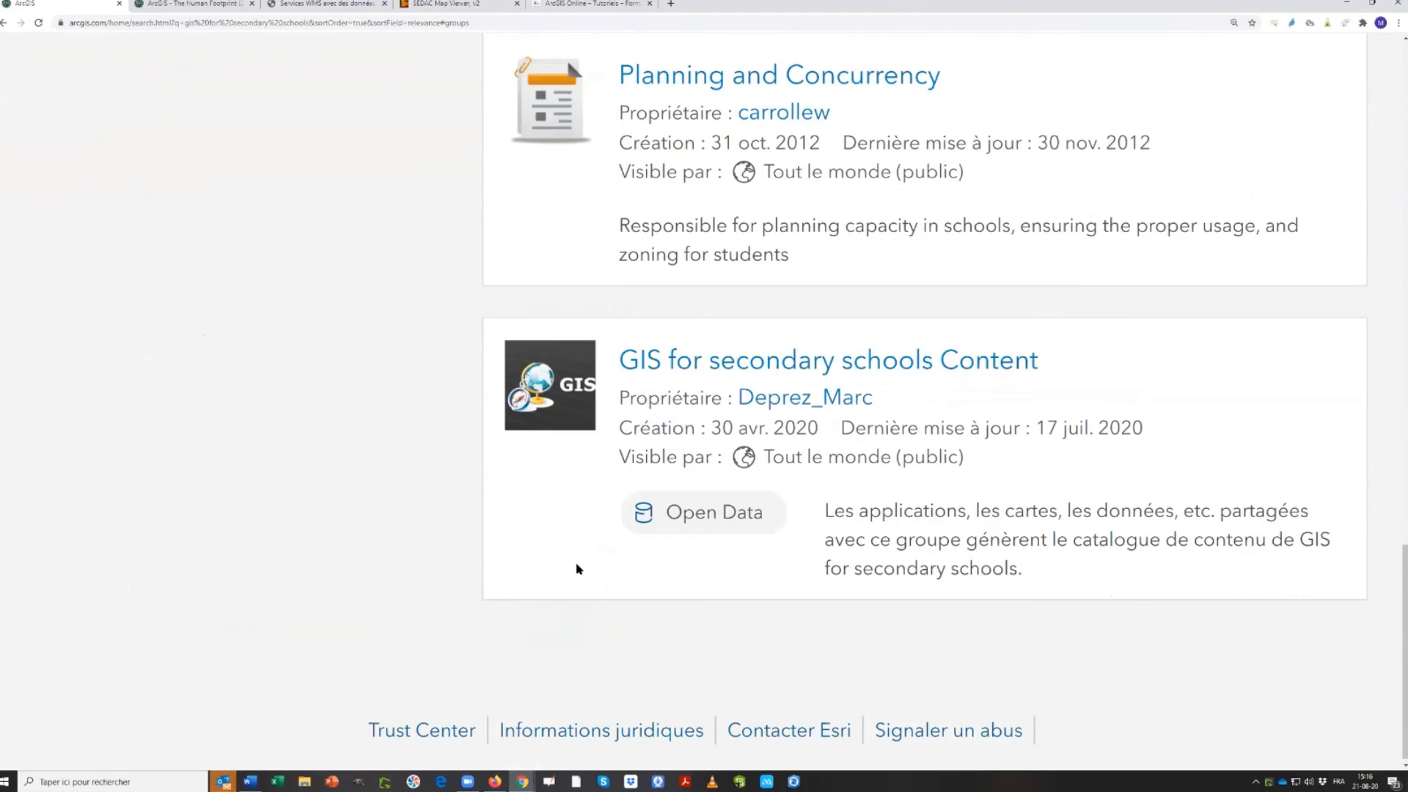
click(702, 371)
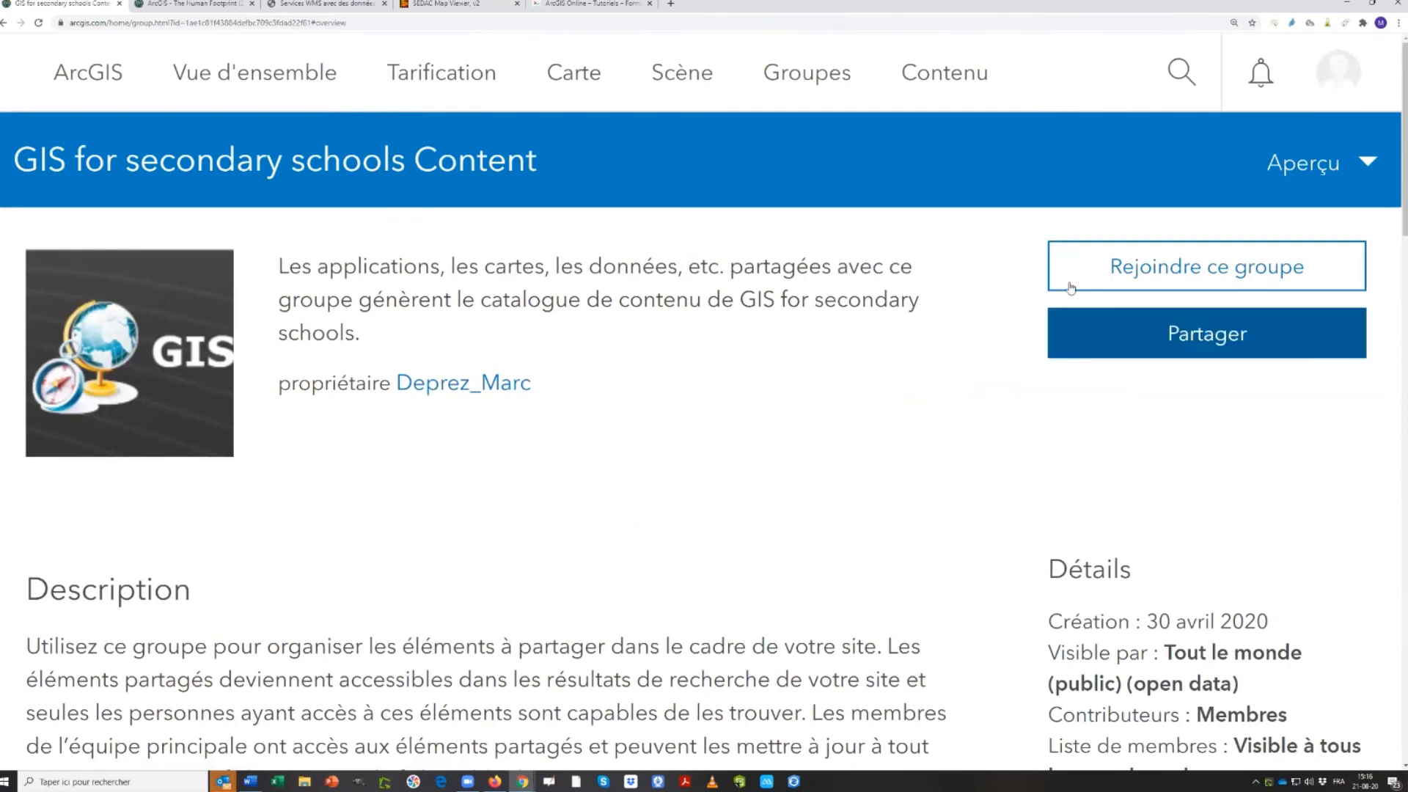
Display all content of the GIS for secondary schools group, examine its categories and layers, and close the page
scroll(731, 587, down, 9)
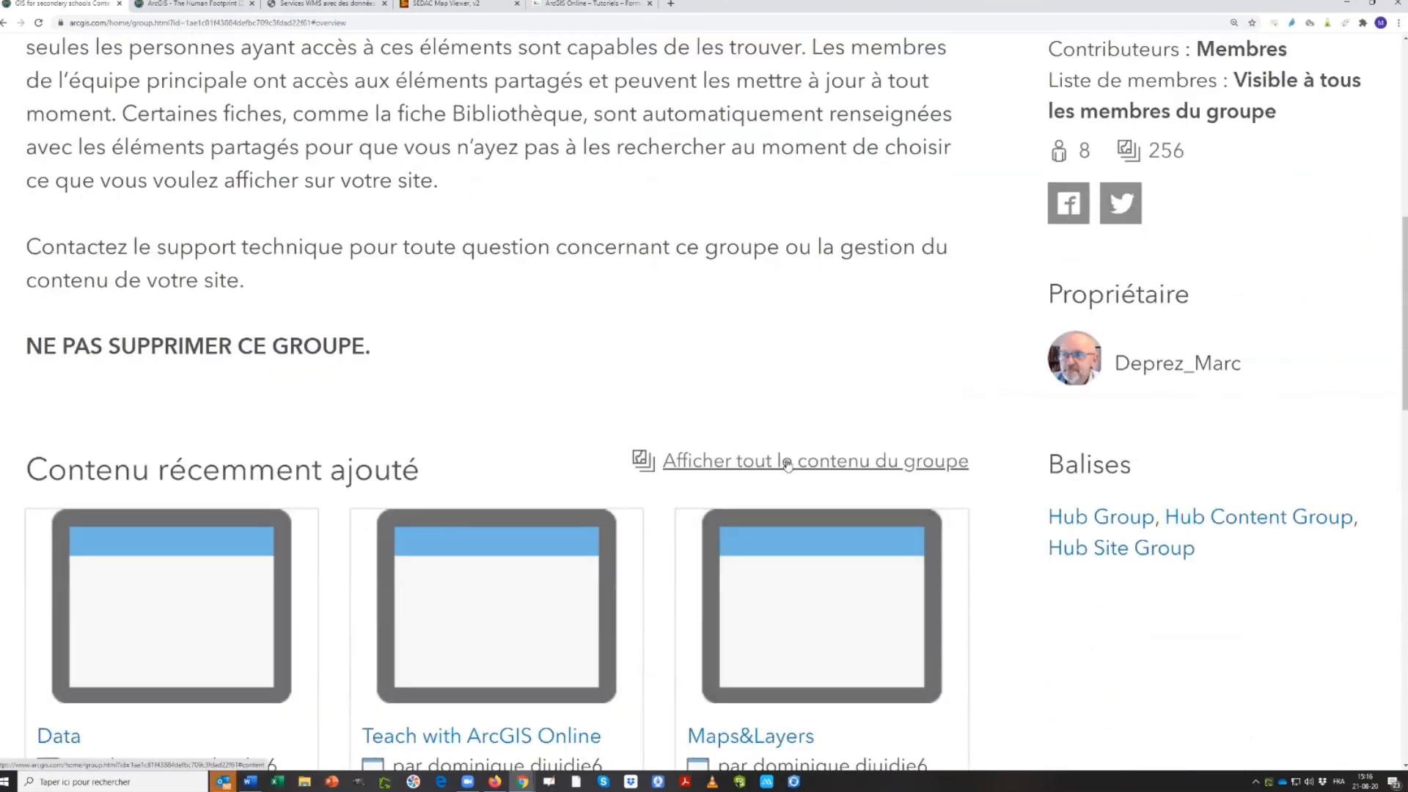
click(793, 460)
scroll(788, 464, down, 5)
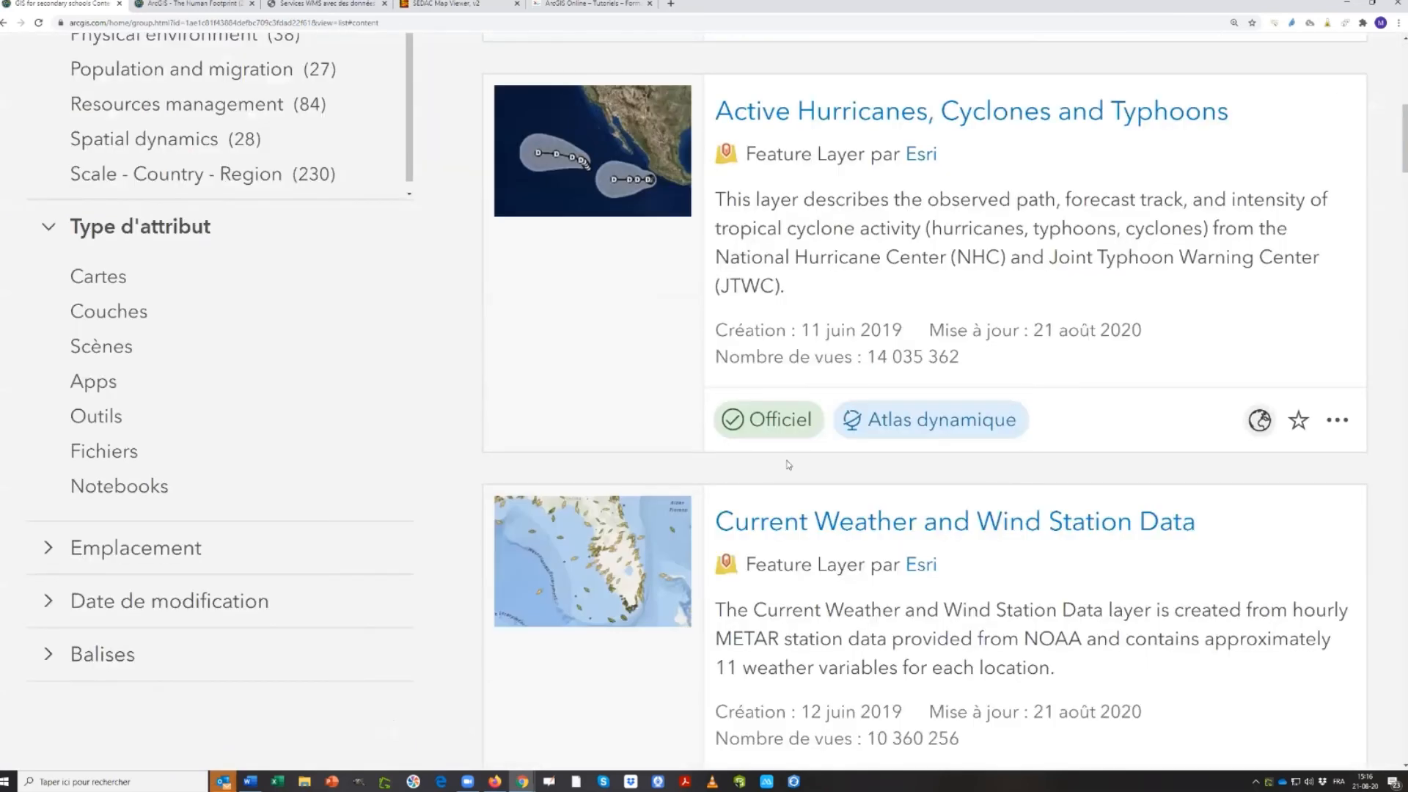
scroll(477, 363, up, 4)
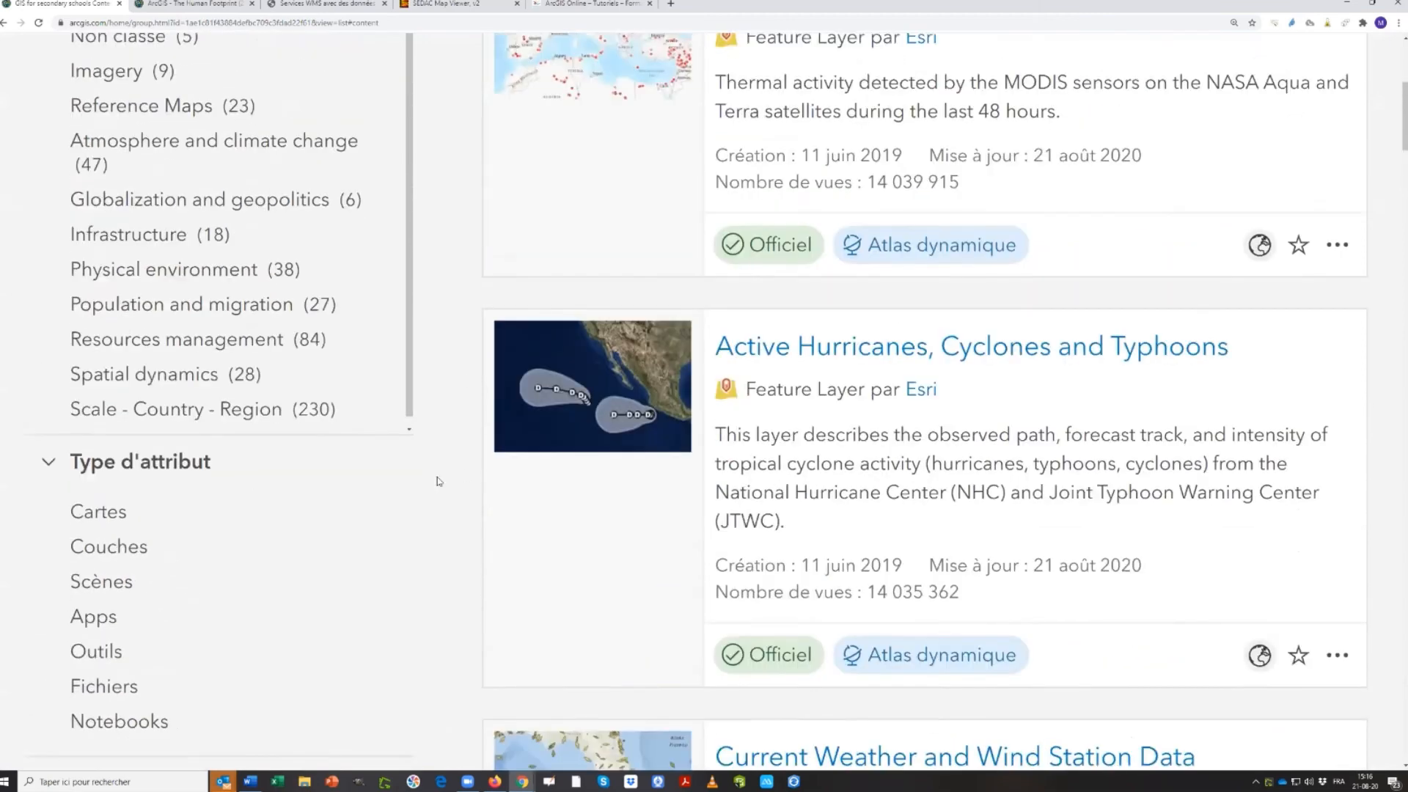
scroll(447, 447, up, 3)
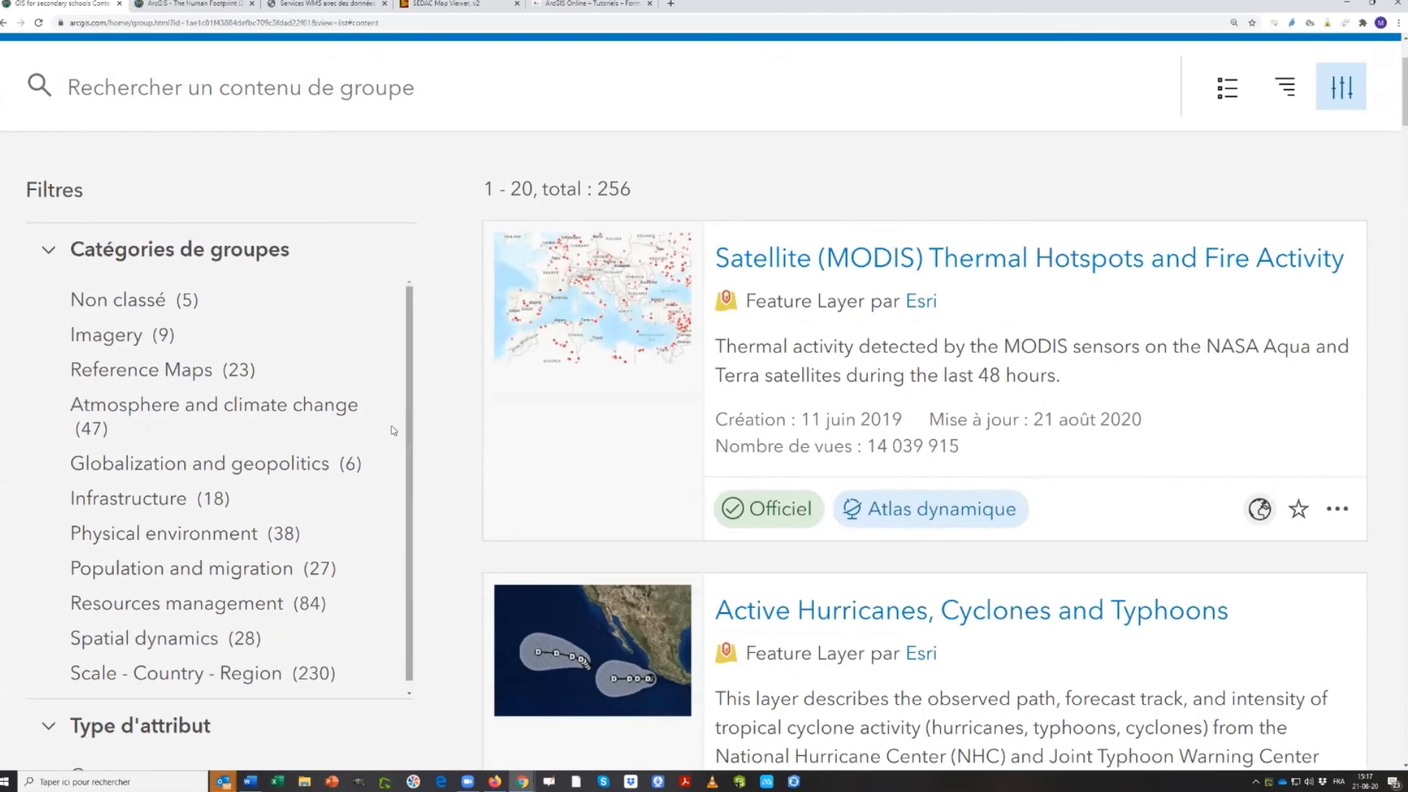
scroll(394, 423, up, 1)
scroll(388, 395, up, 3)
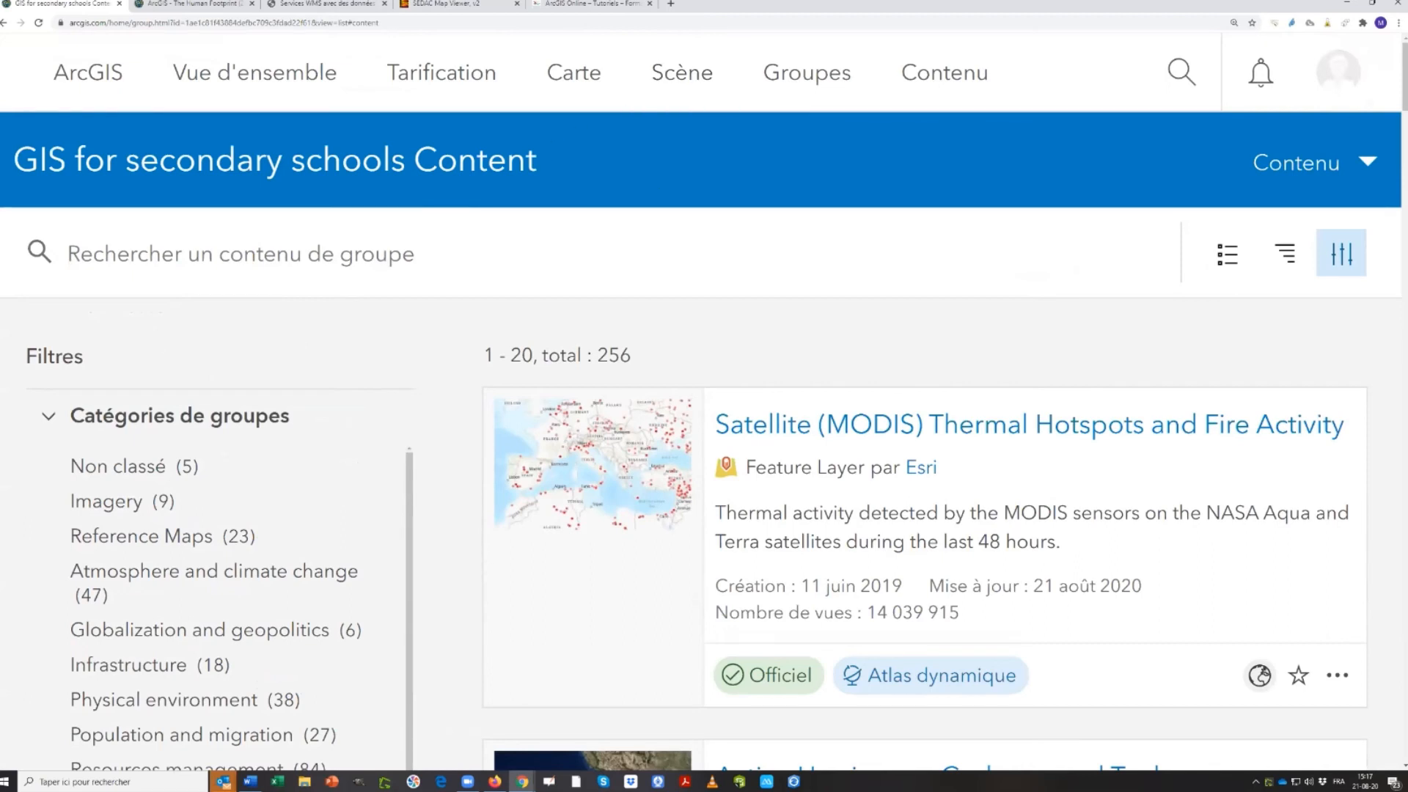
click(119, 4)
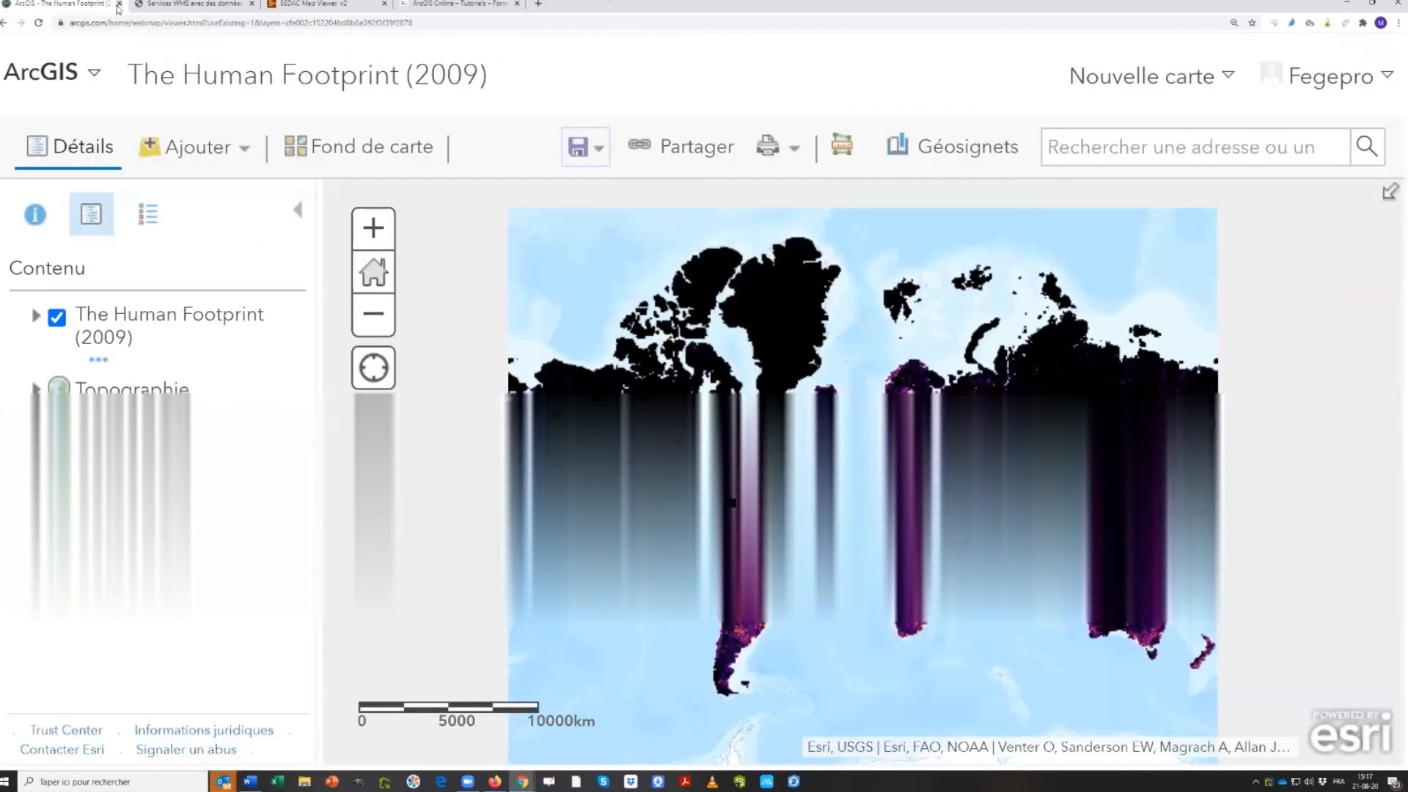
Close the Human Footprint map, the WMS services page and the SEDAC Map Viewer, leaving the ArcGIS Online tutorials page open
click(119, 4)
click(118, 4)
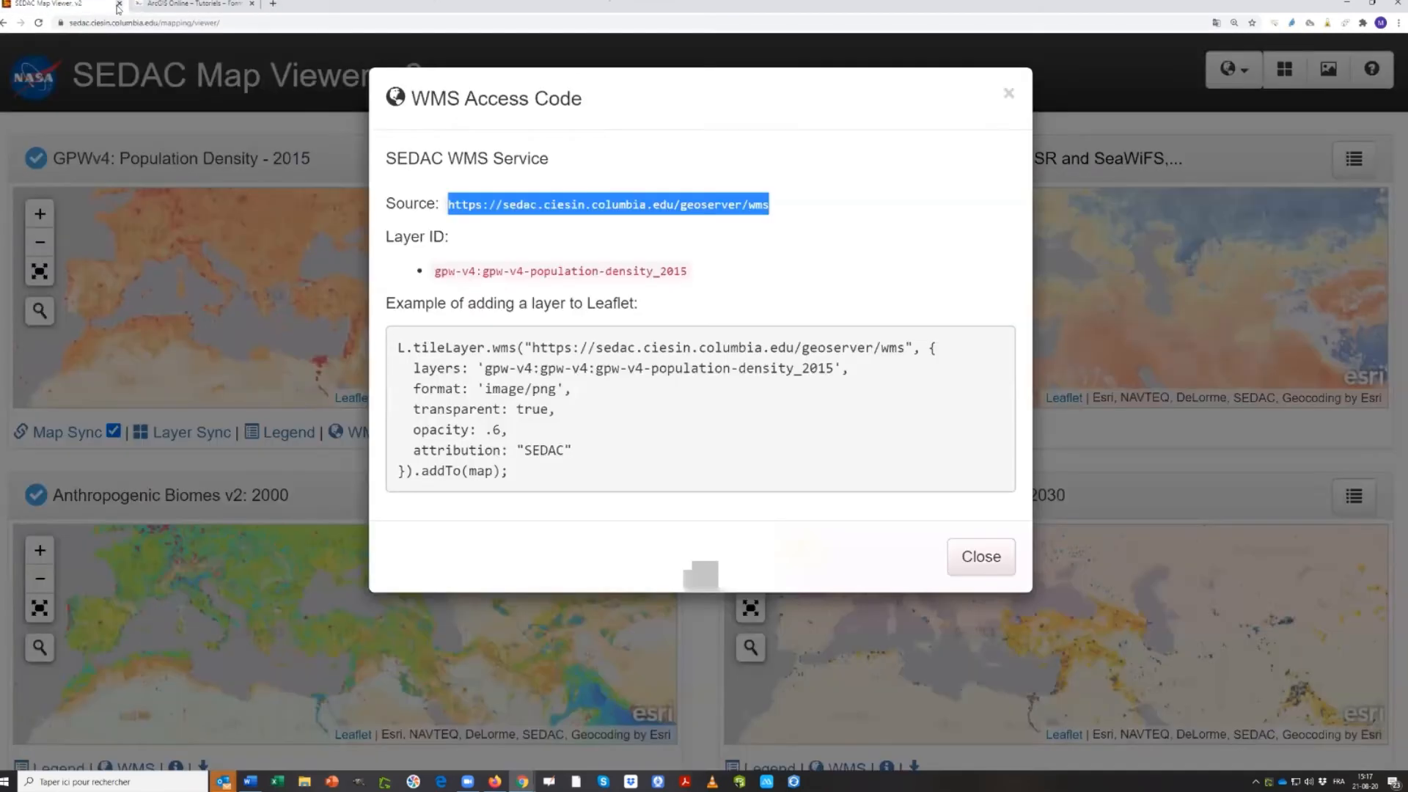
click(119, 3)
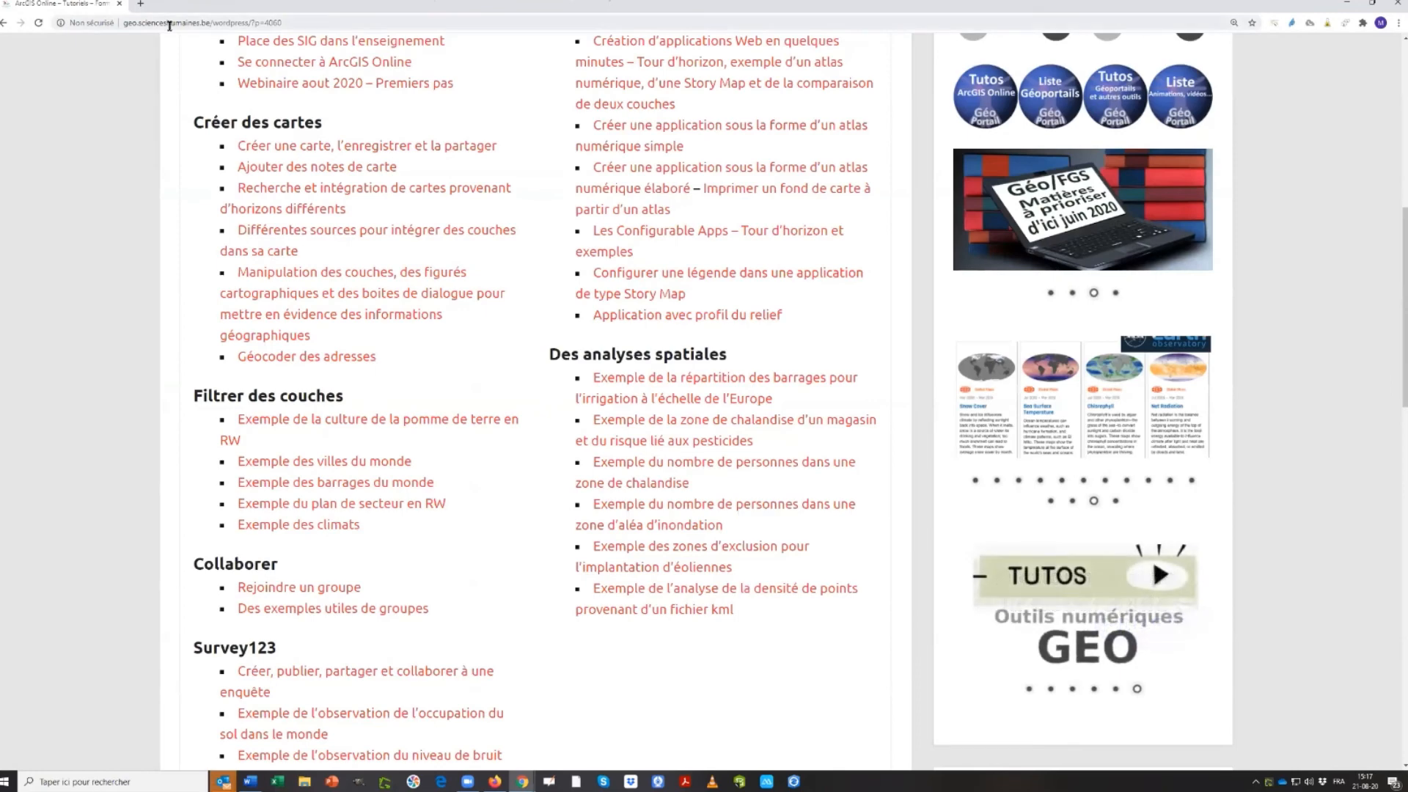
Open the content page of cesj.maps.arcgis.com and sign in with the prefilled ArcGIS account credentials
click(168, 25)
text(cesj)
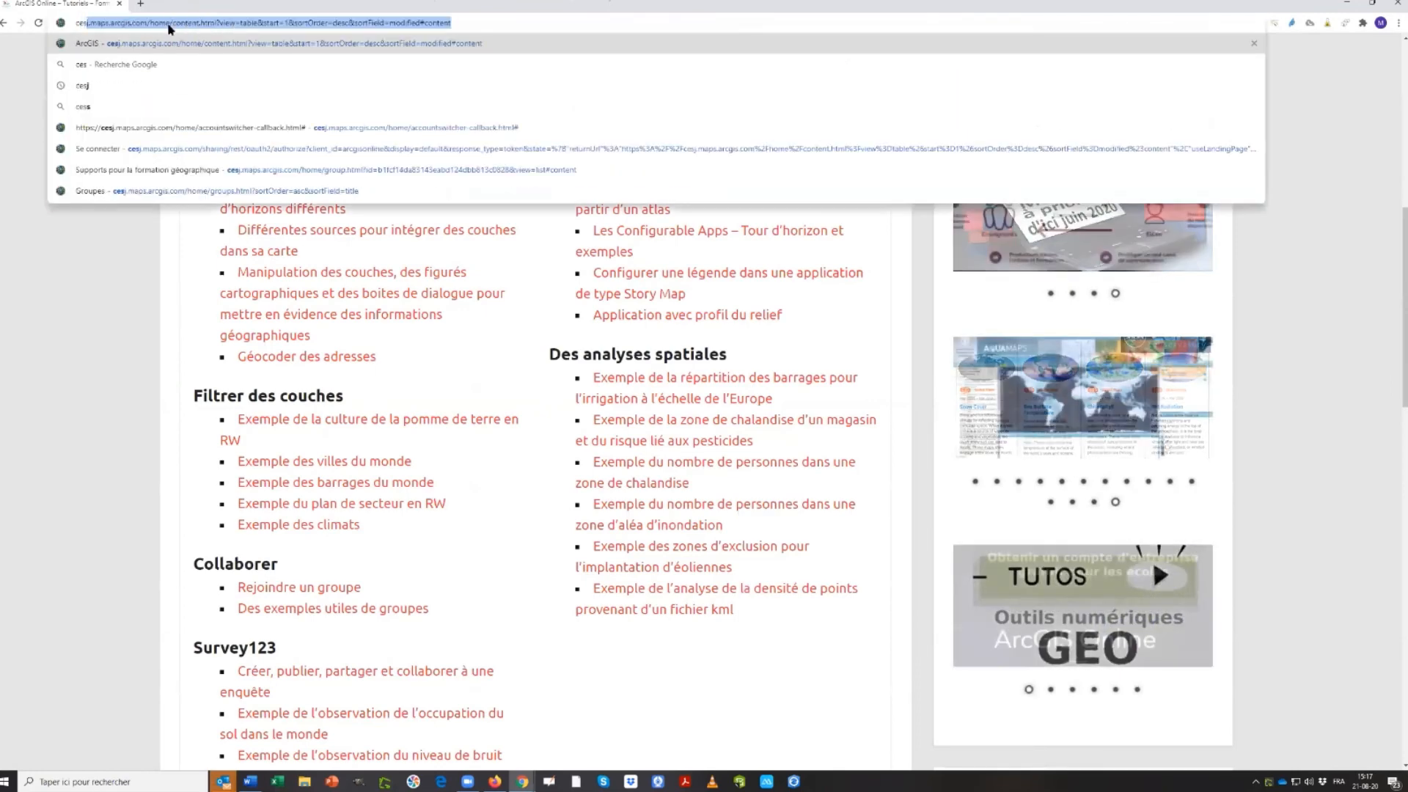
key(Return)
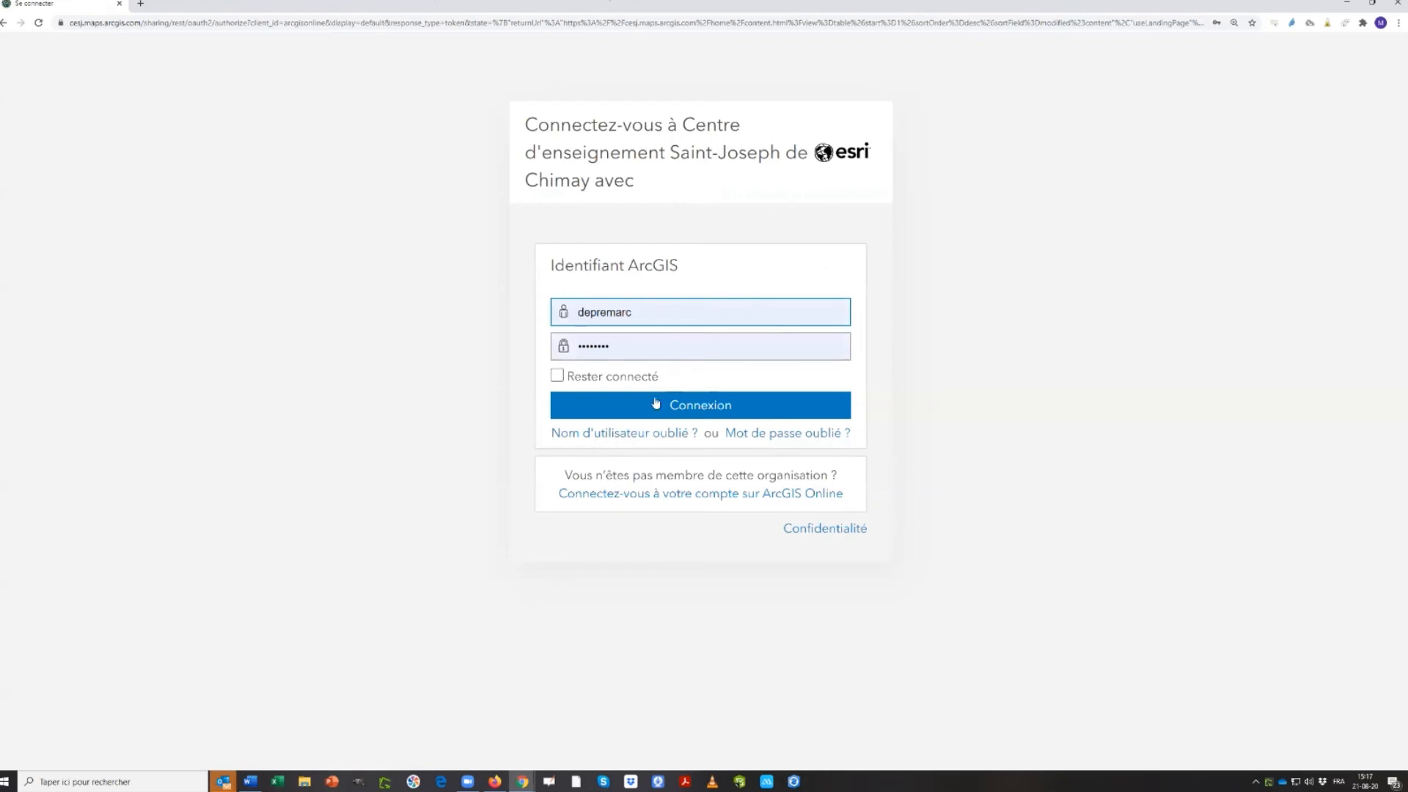
click(655, 404)
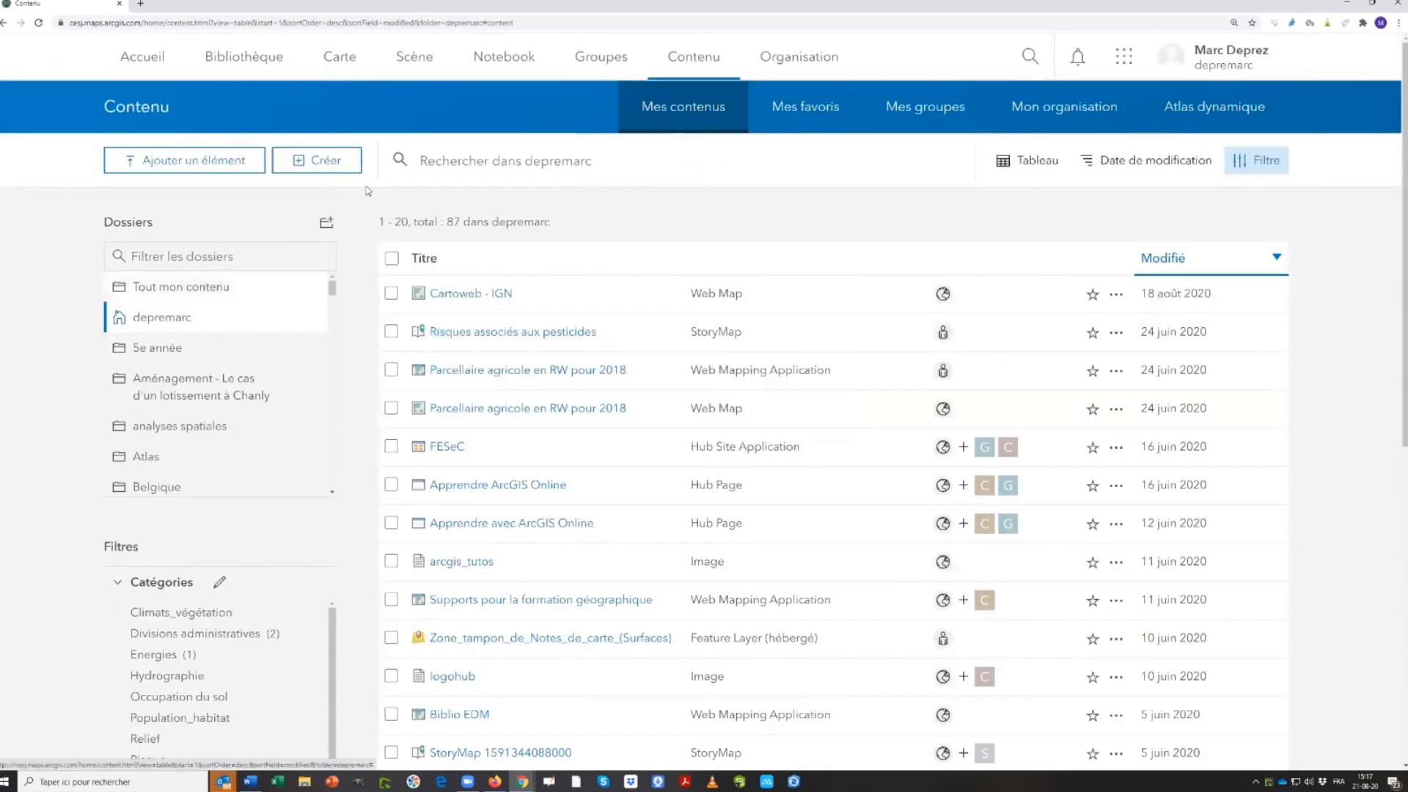
click(1030, 56)
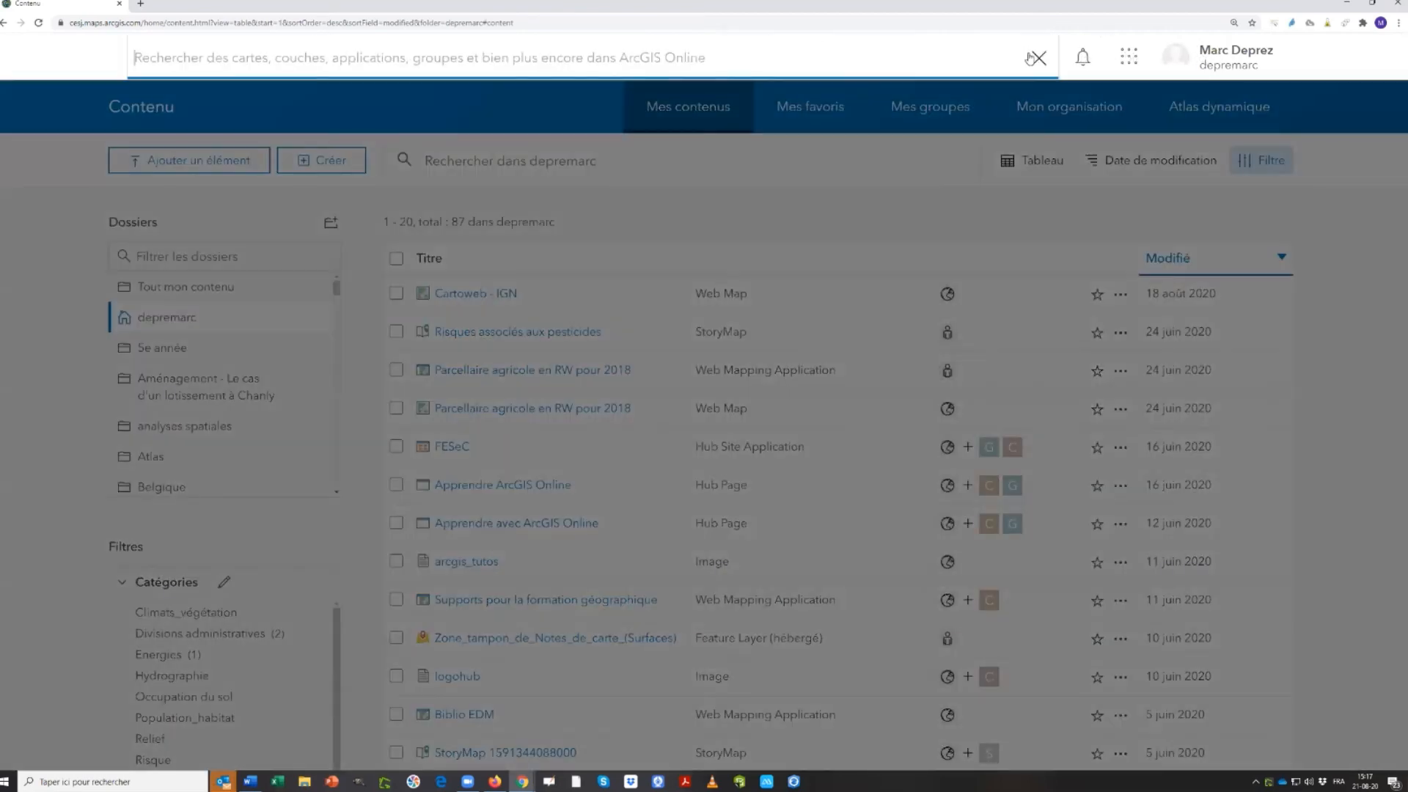
text(gis for secondary)
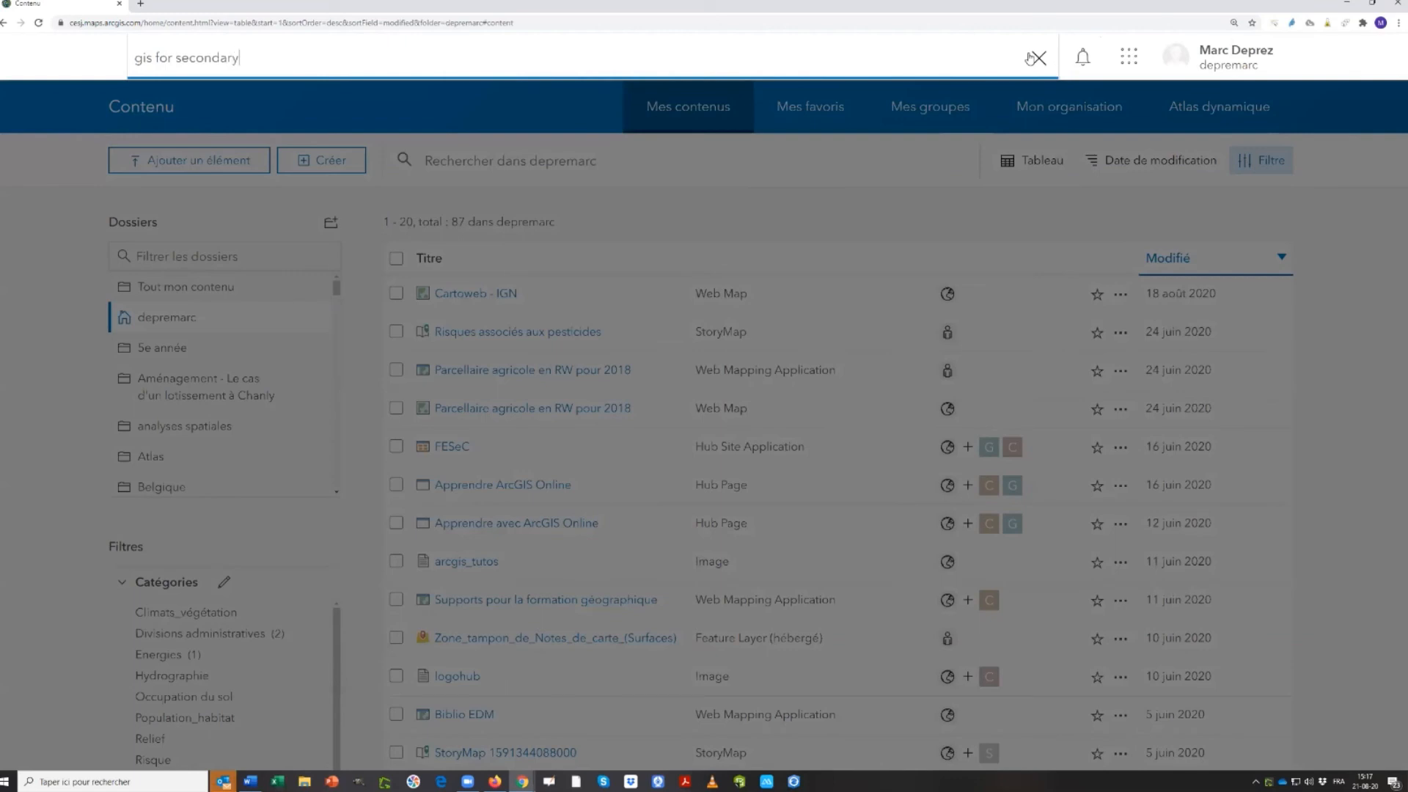
text( schools)
key(Return)
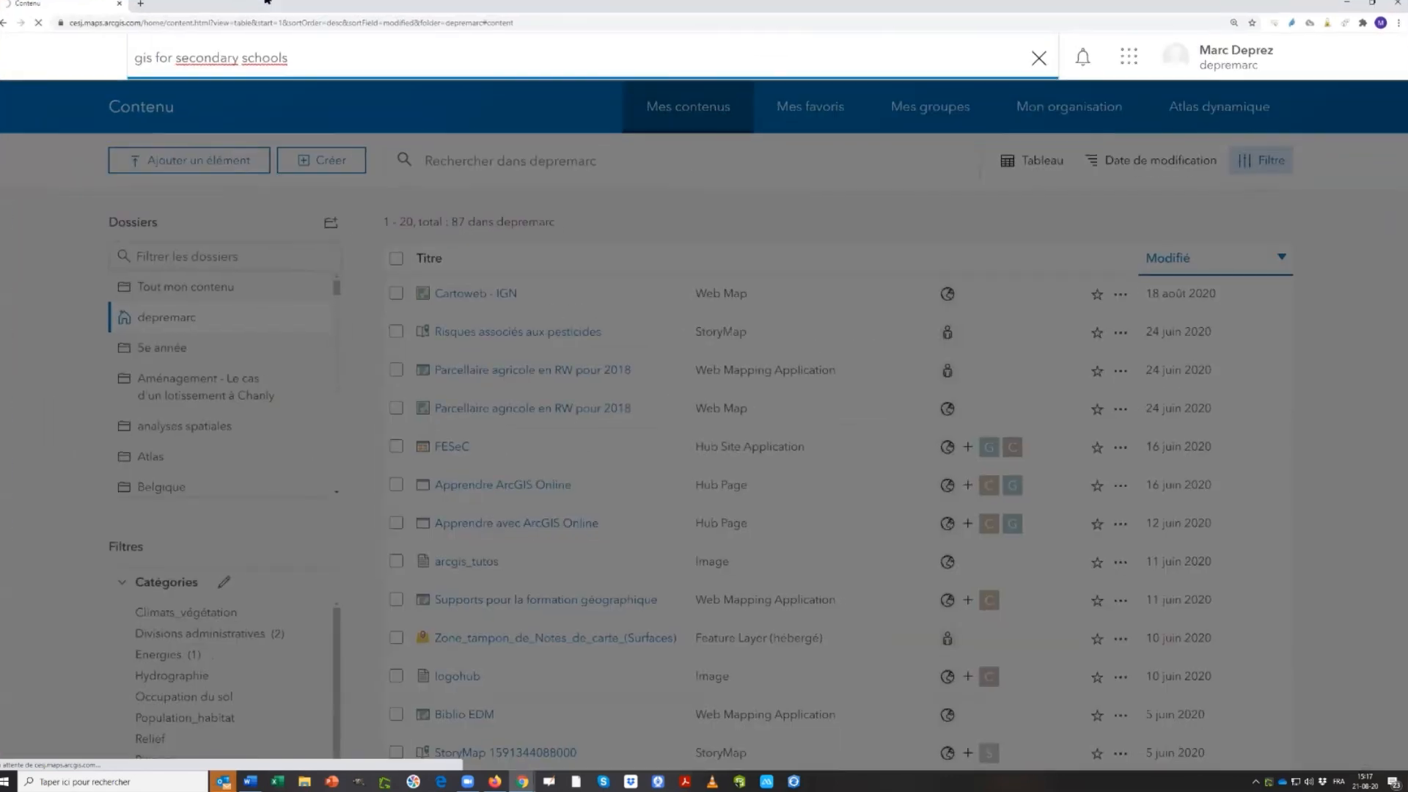
click(1037, 58)
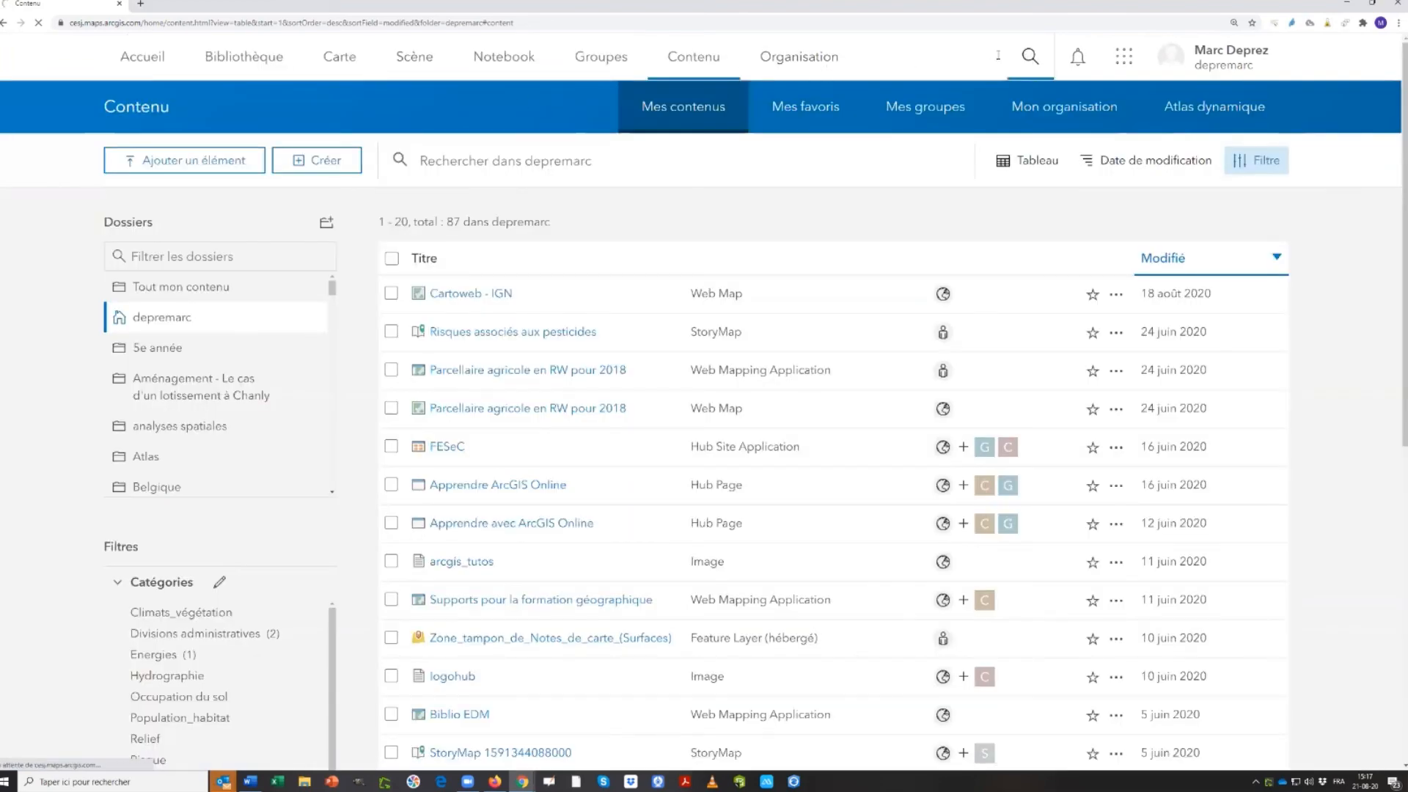
Open the ArcGIS Online search page and search for "gis for secondary schools"
click(1030, 57)
text(esdsai)
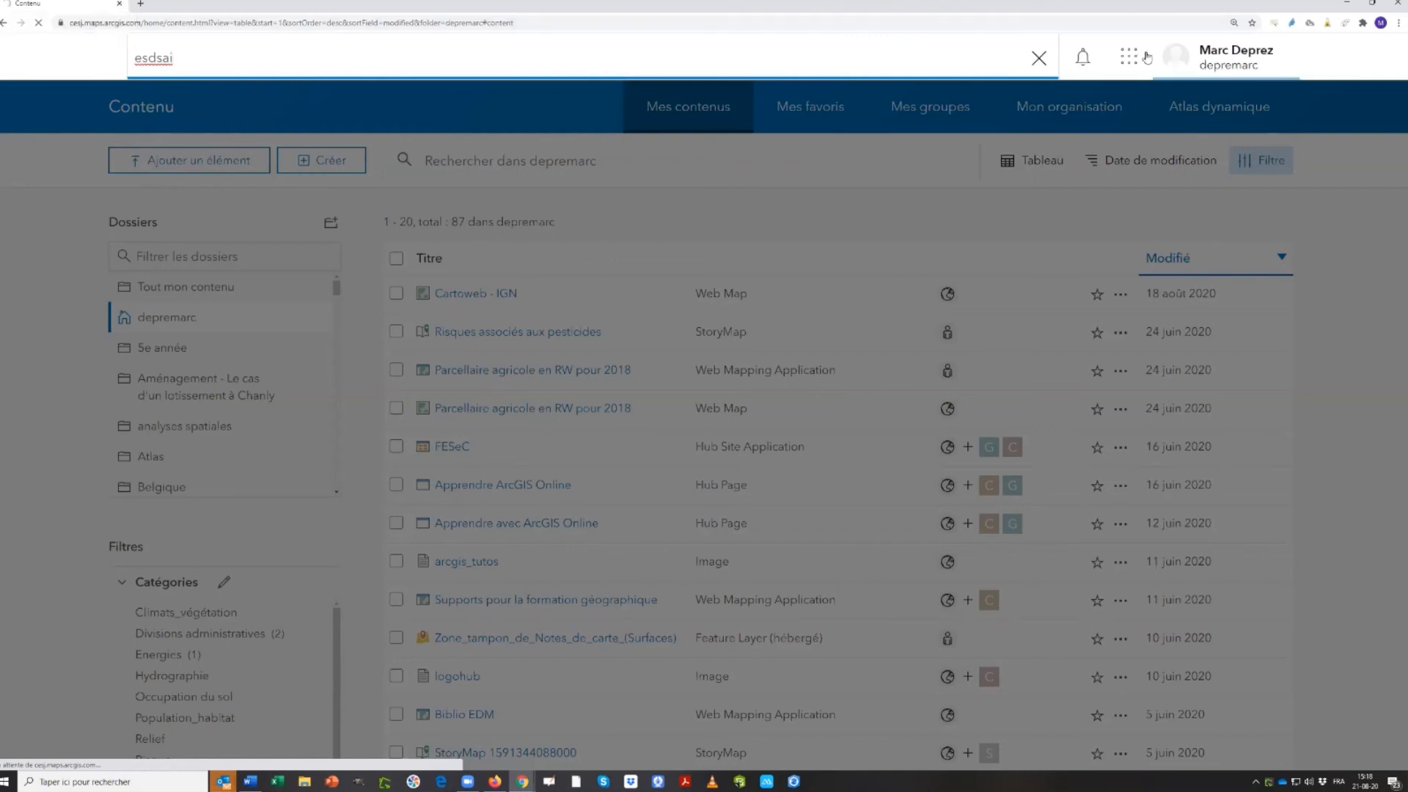
key(Return)
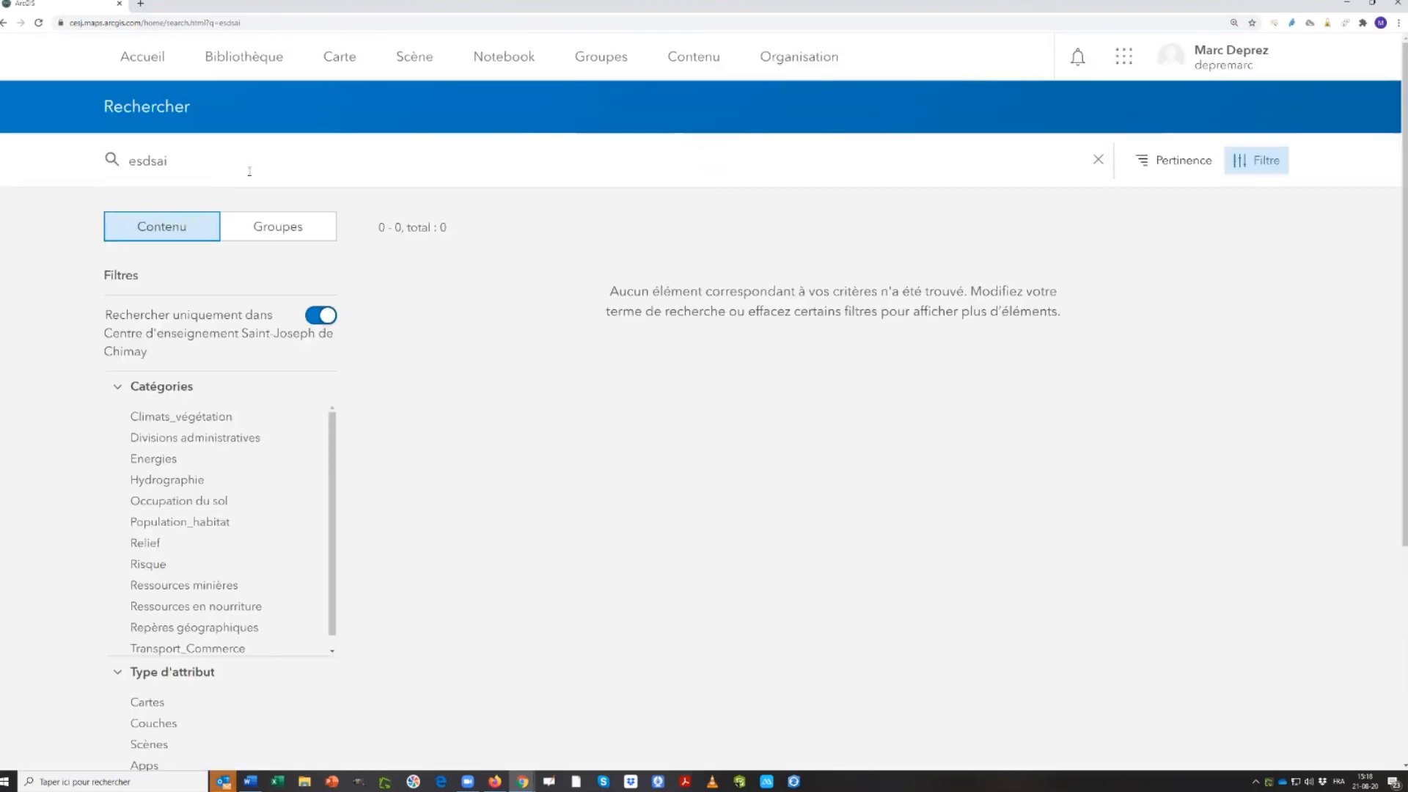
drag(250, 171, 71, 170)
text(gis)
key(Return)
text(for secondar)
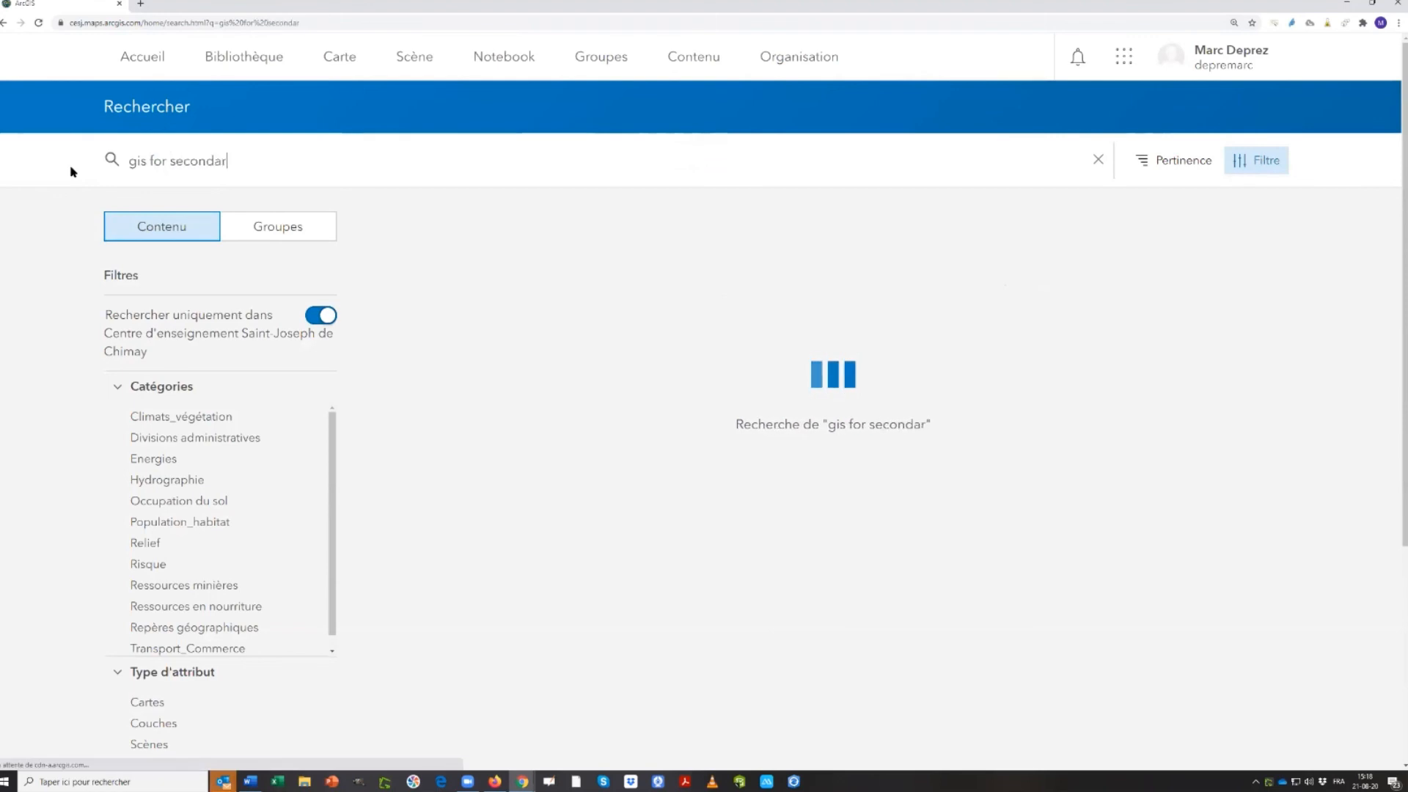
text(y schools)
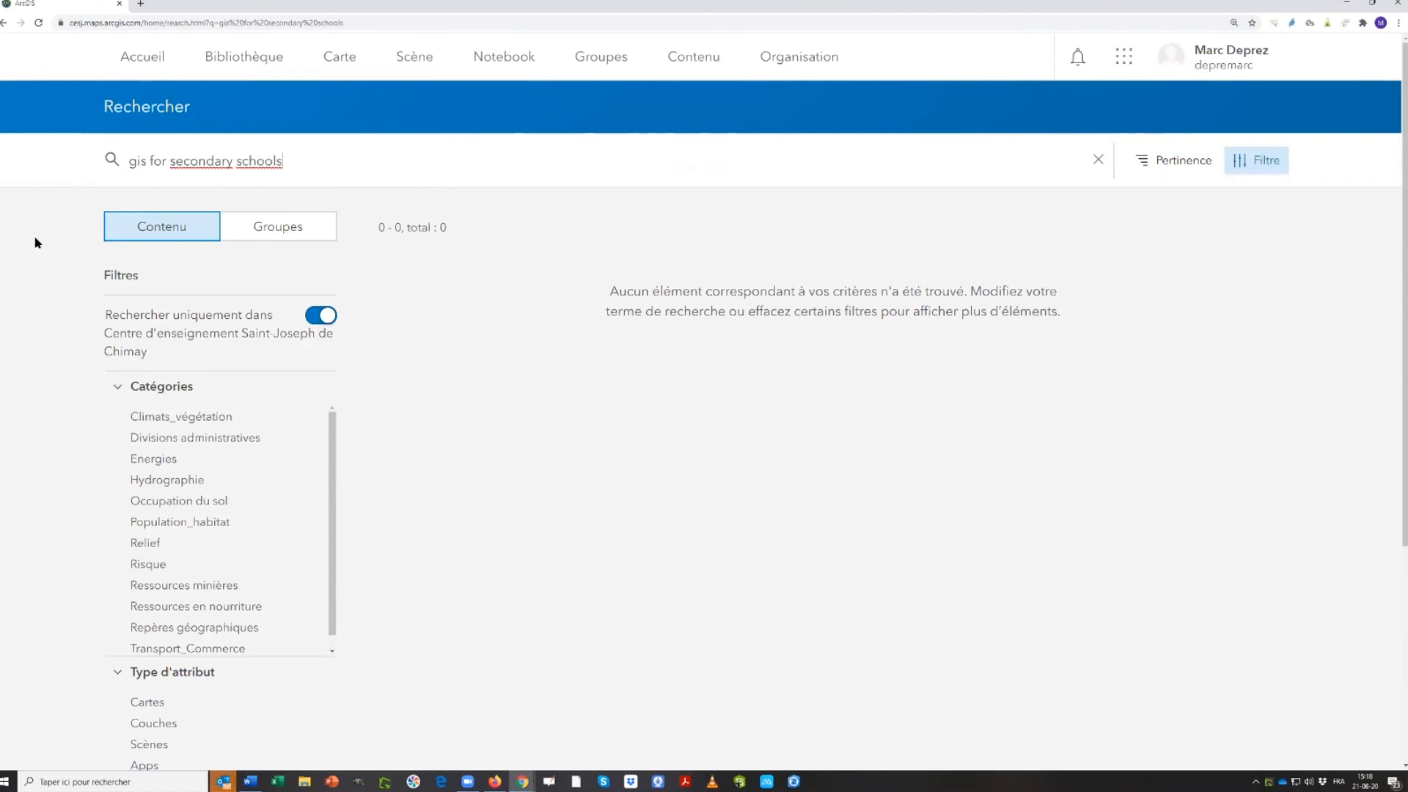
Restrict the search to groups, extend it beyond the own organisation and open the group GIS for secondary schools Content
click(261, 229)
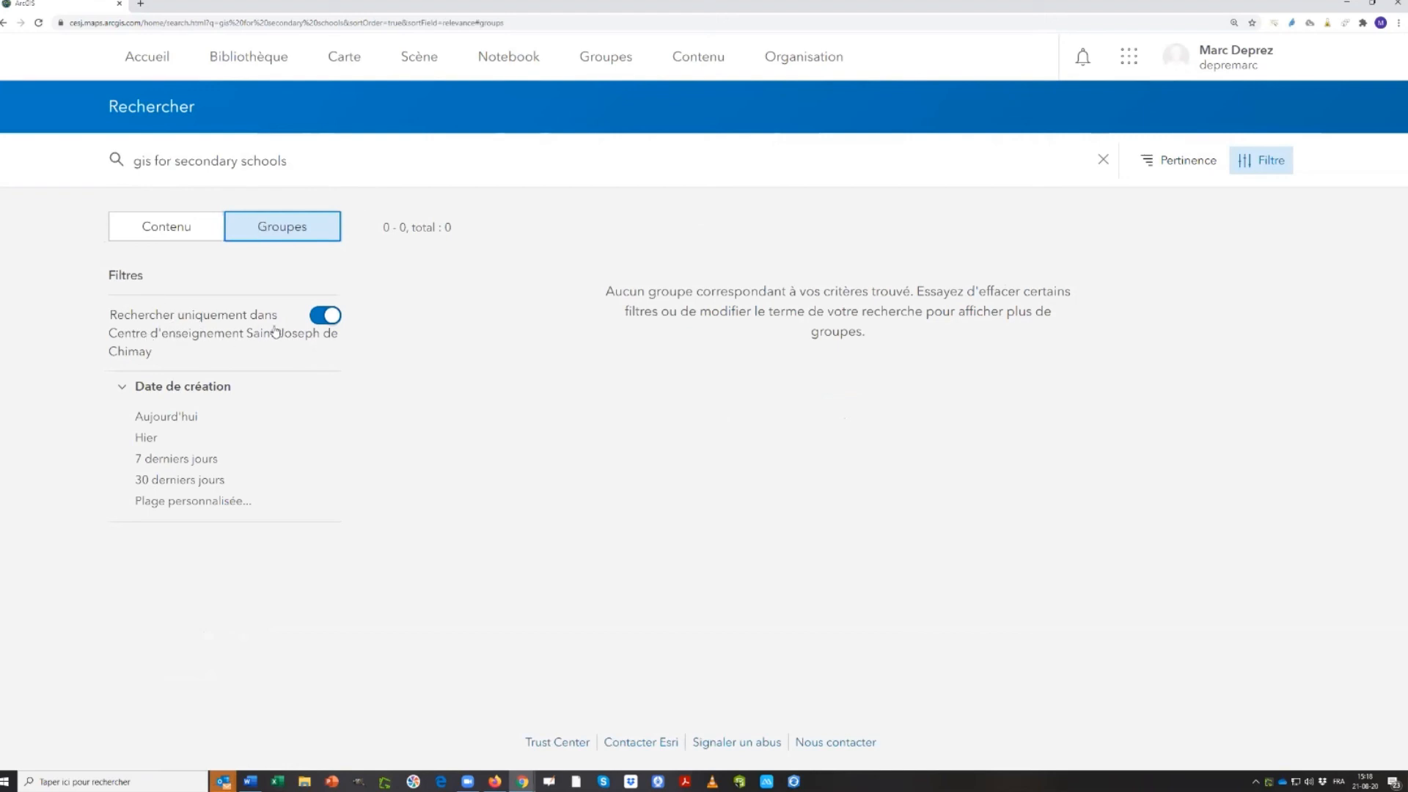
click(330, 318)
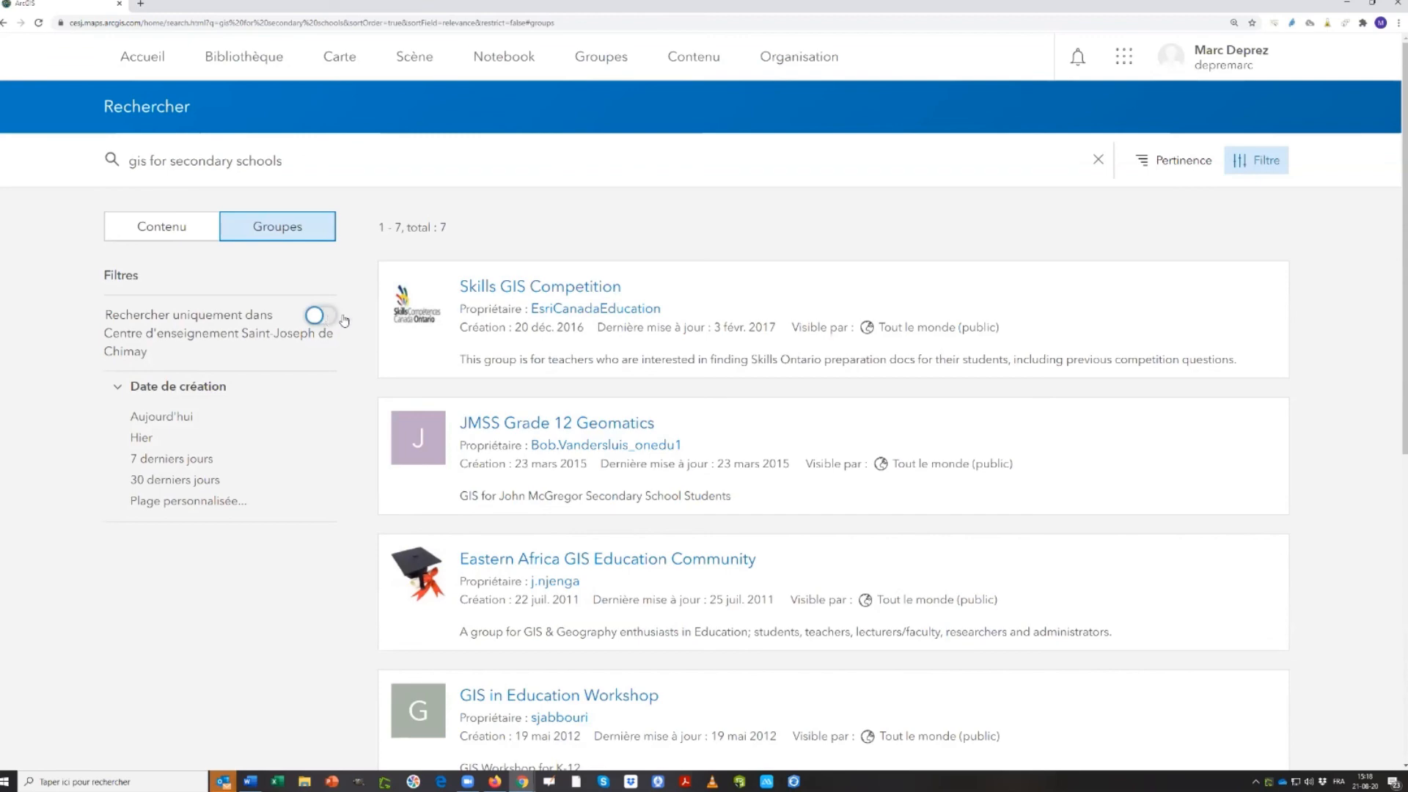
scroll(605, 566, down, 7)
scroll(604, 567, down, 1)
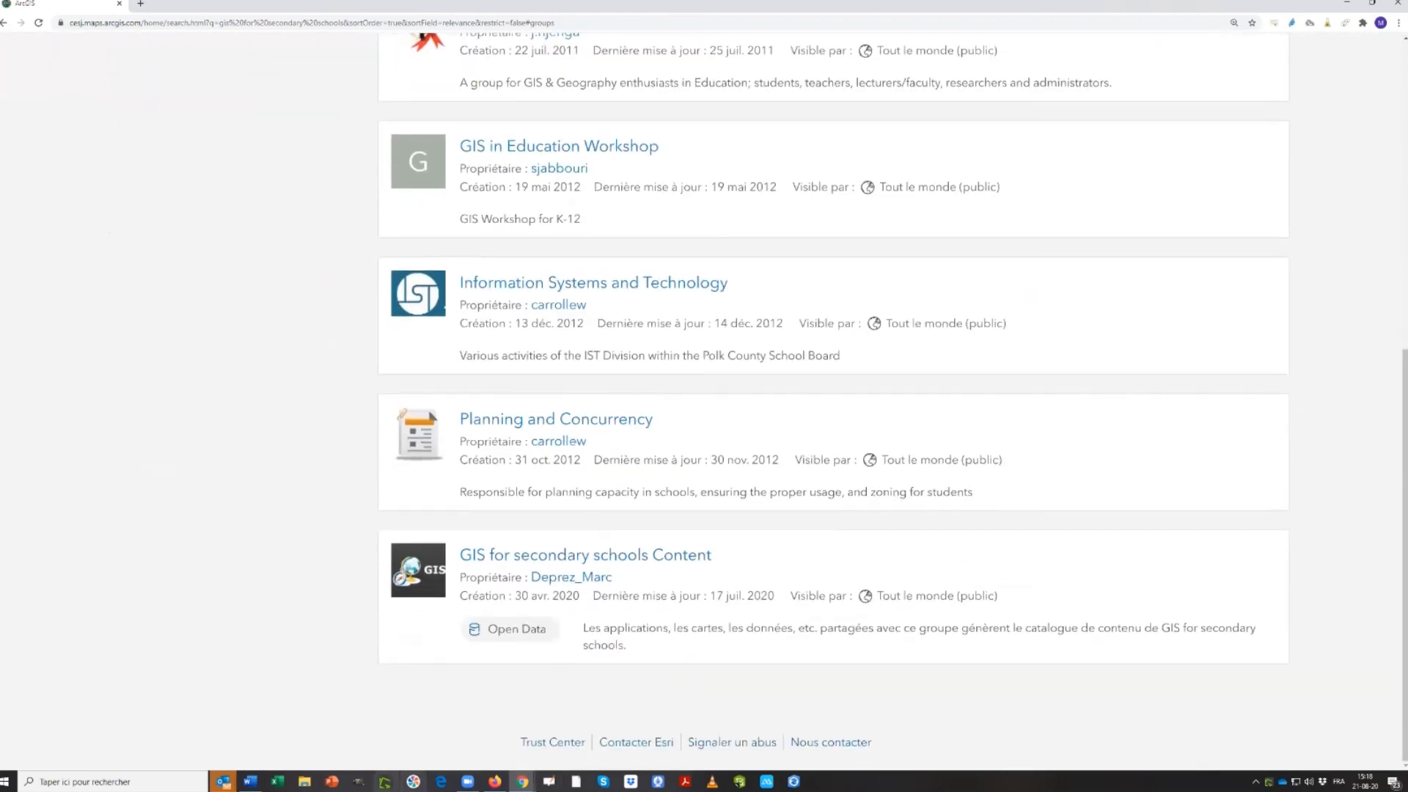
click(562, 557)
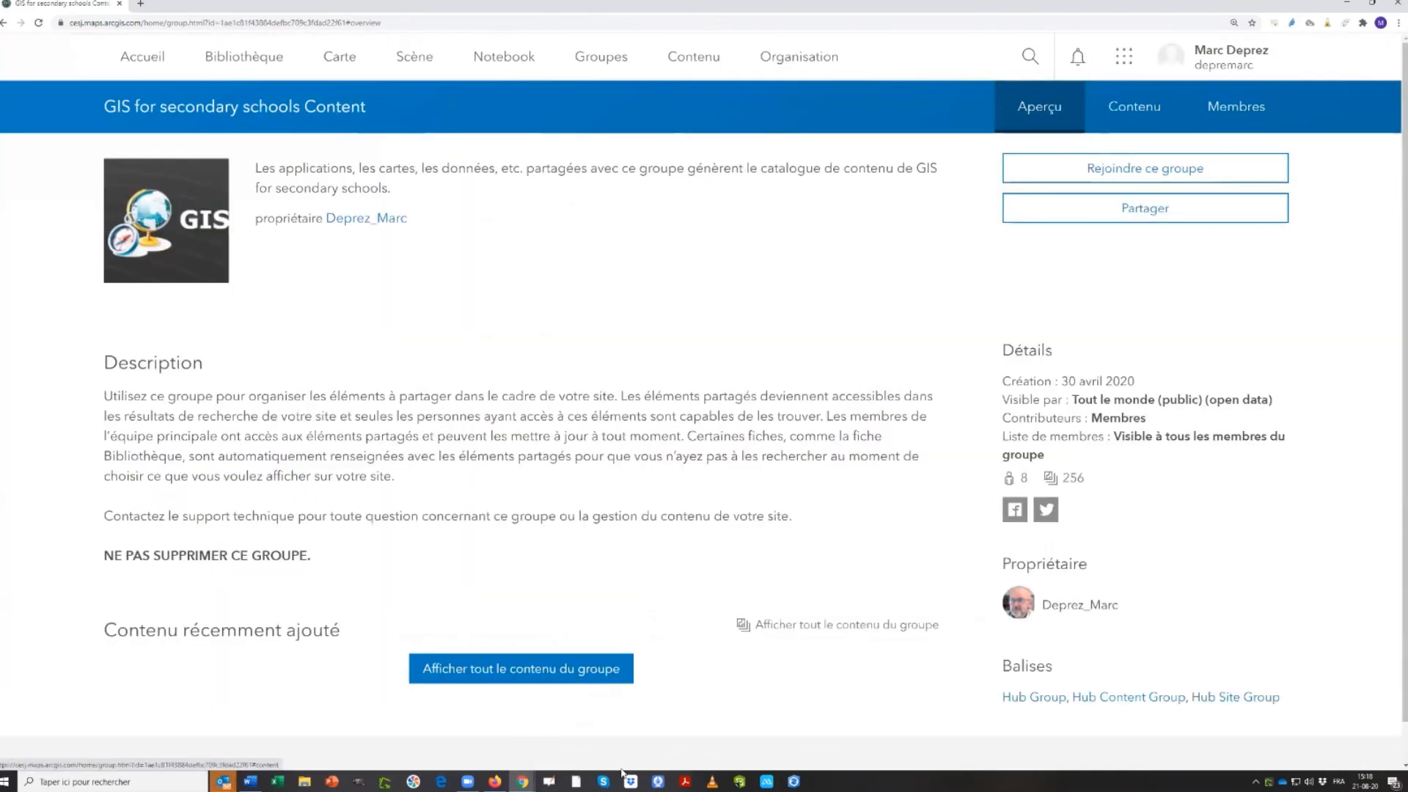
Display all content of the GIS for secondary schools group and look over its items and category filters
scroll(707, 555, down, 2)
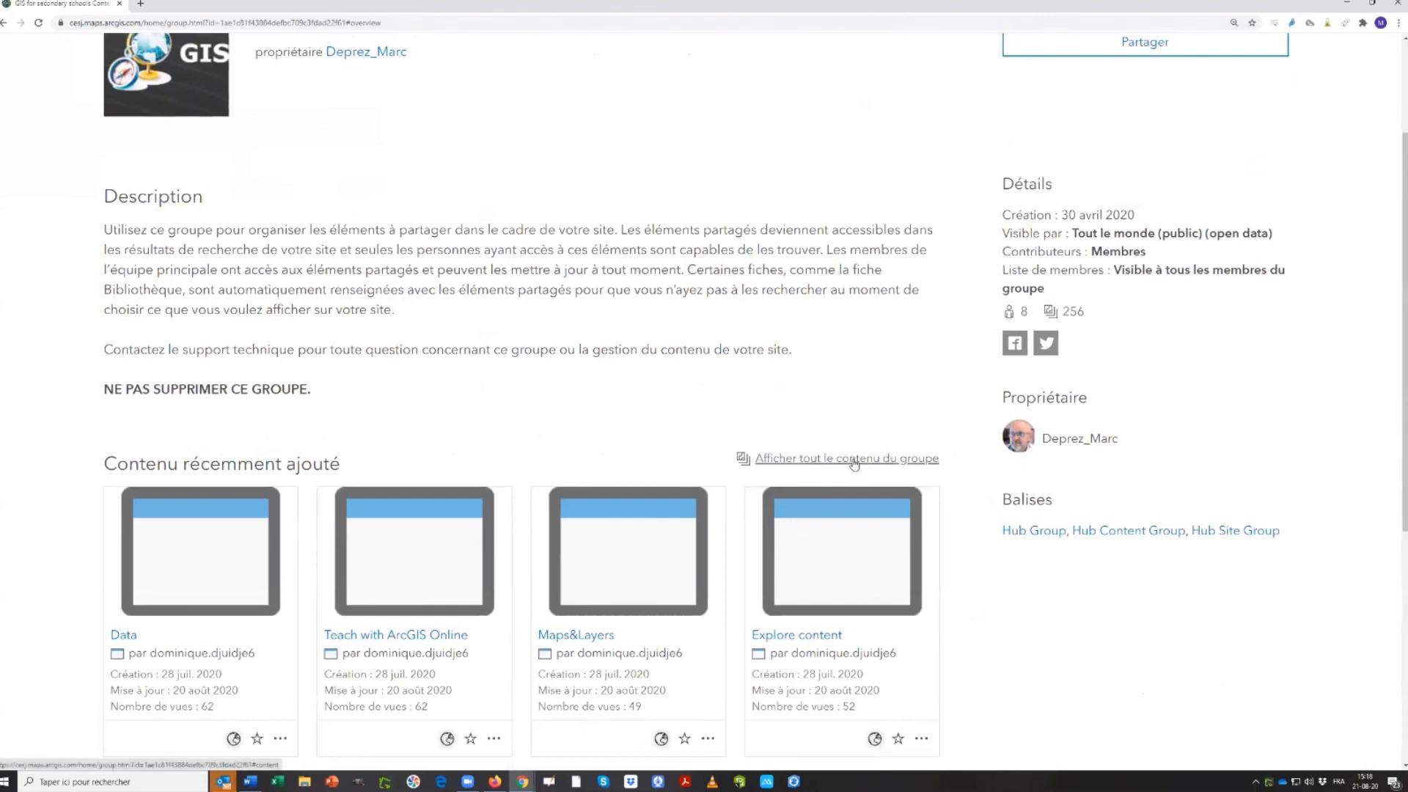
click(854, 460)
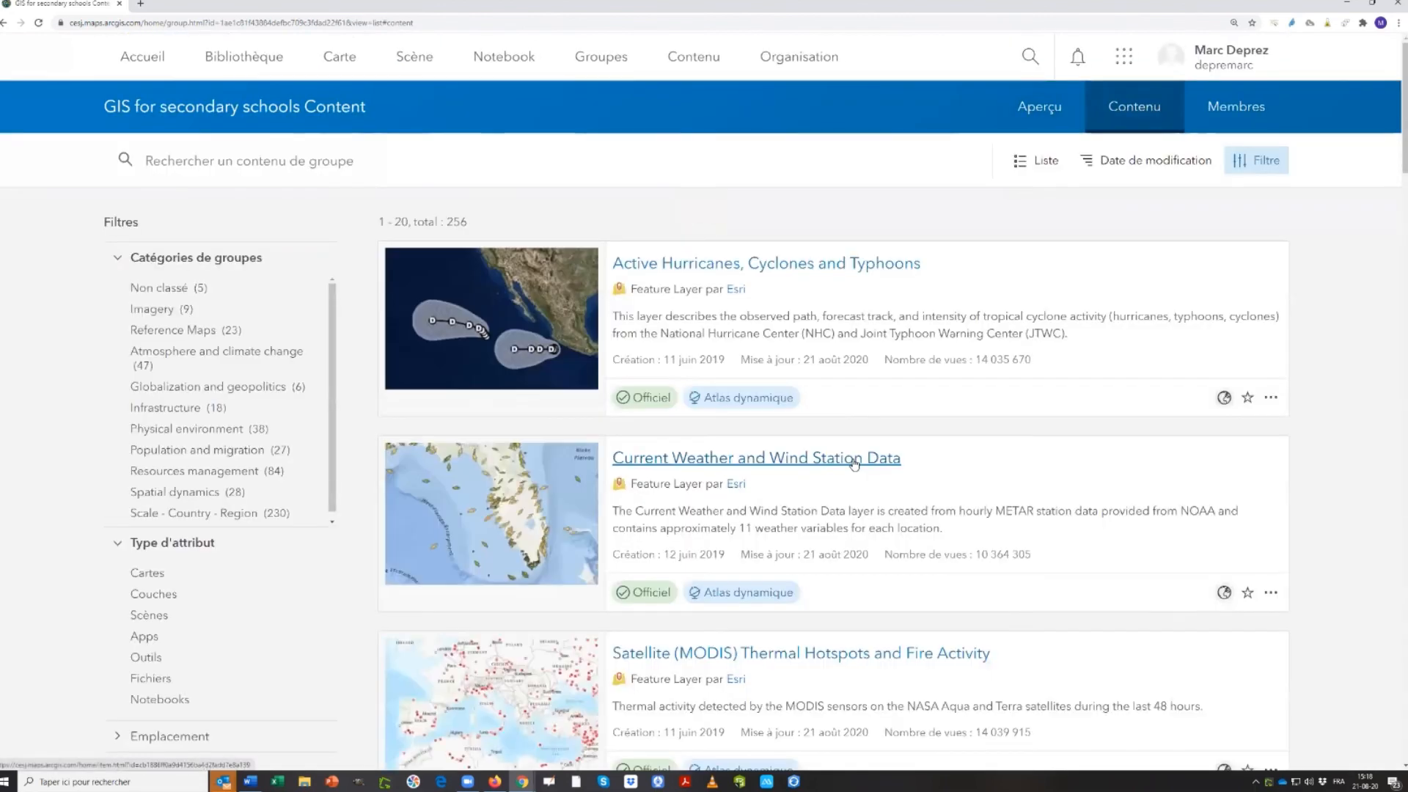
scroll(854, 461, down, 6)
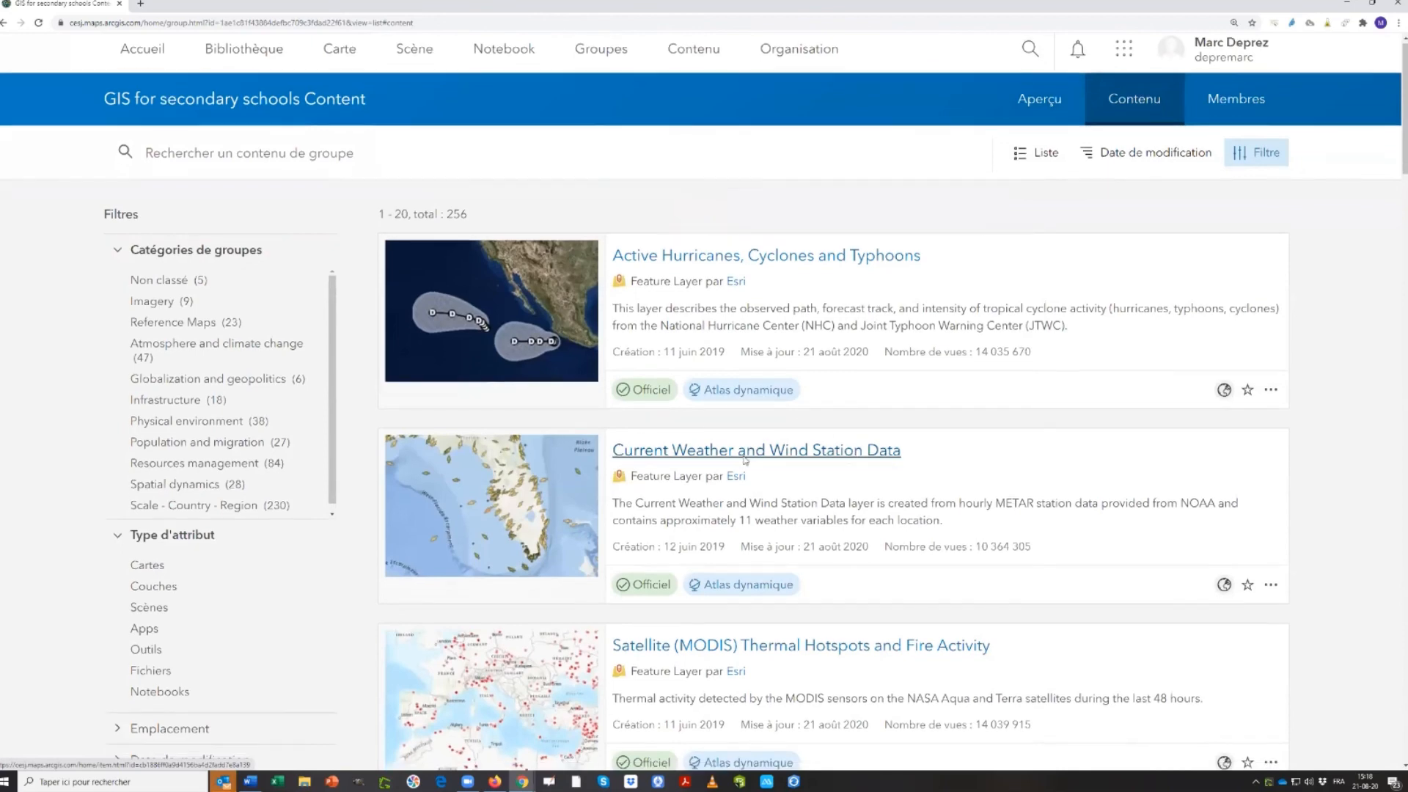
scroll(258, 368, up, 3)
scroll(258, 368, up, 2)
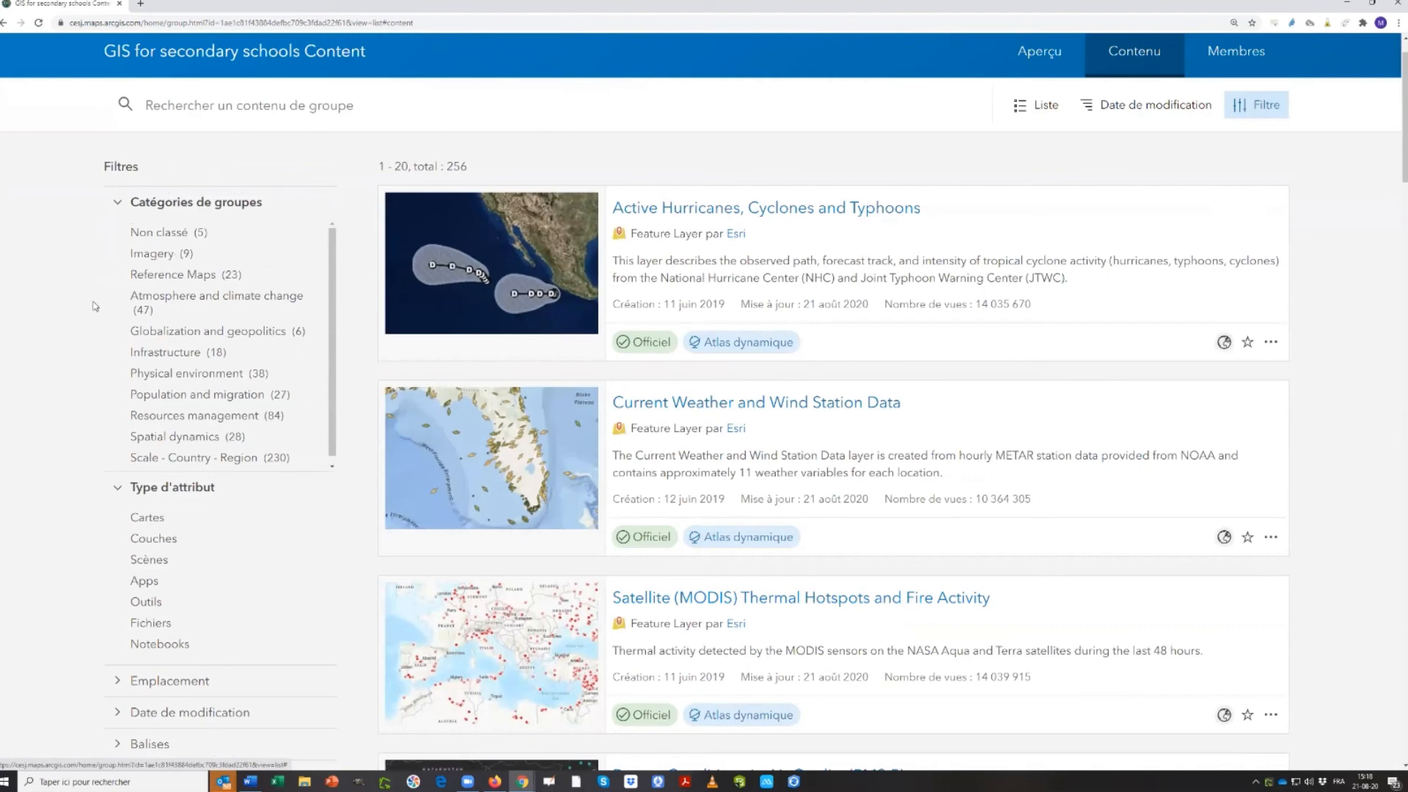
Filter the group content by the Reference Maps category and examine its maps, layers and subcategories
click(176, 276)
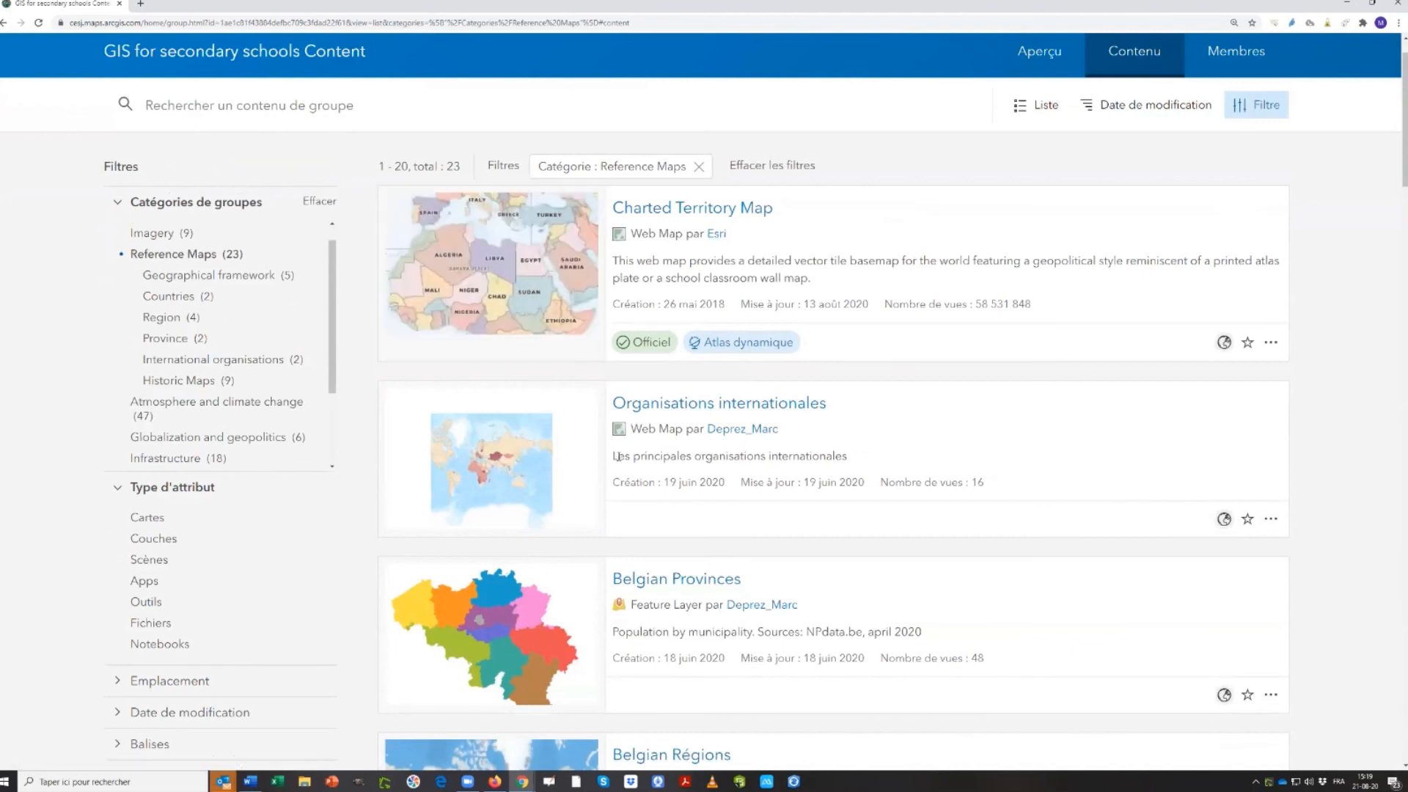
scroll(449, 360, down, 2)
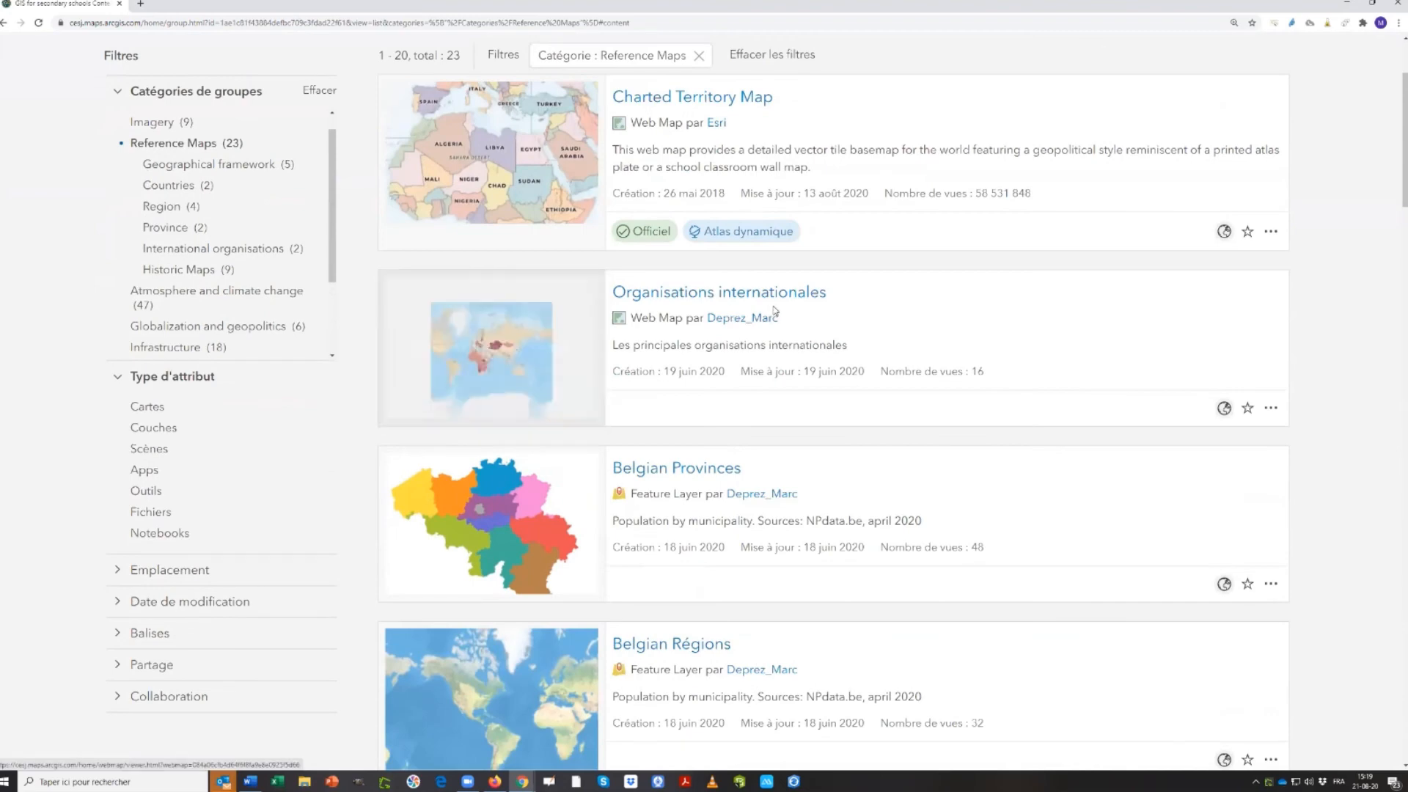
scroll(593, 628, down, 2)
scroll(592, 628, down, 3)
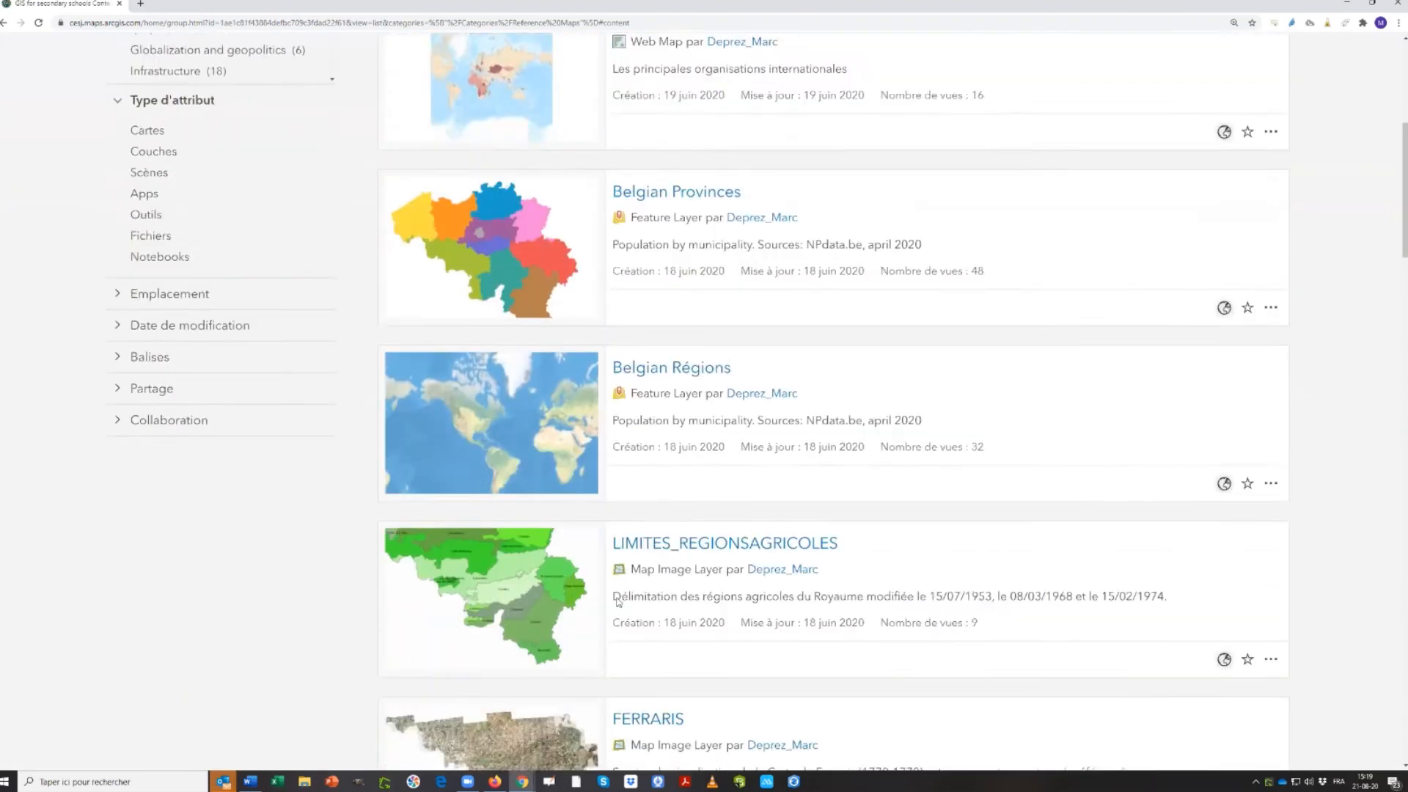
scroll(581, 614, down, 1)
scroll(581, 614, down, 1)
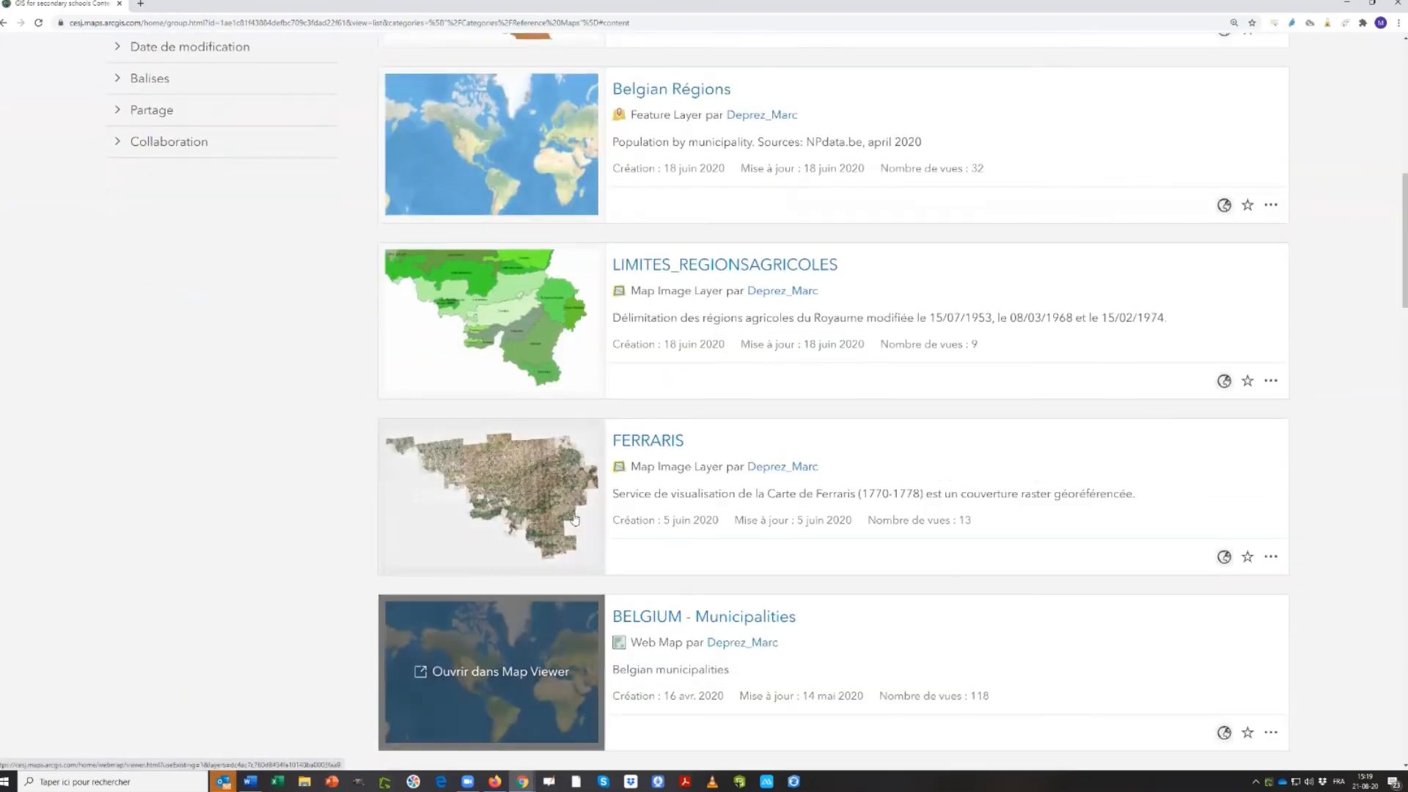
scroll(195, 455, up, 7)
scroll(169, 176, up, 1)
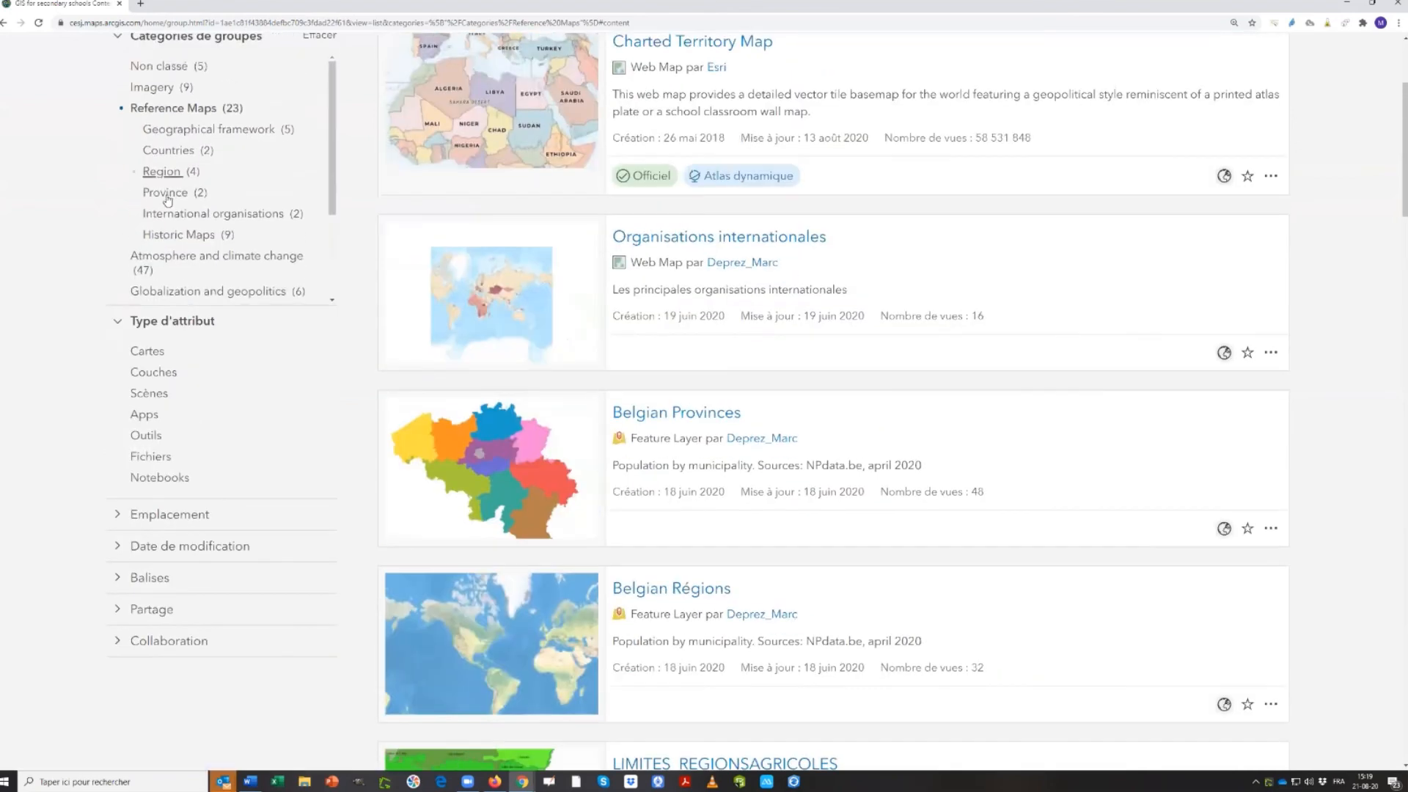
scroll(199, 235, up, 2)
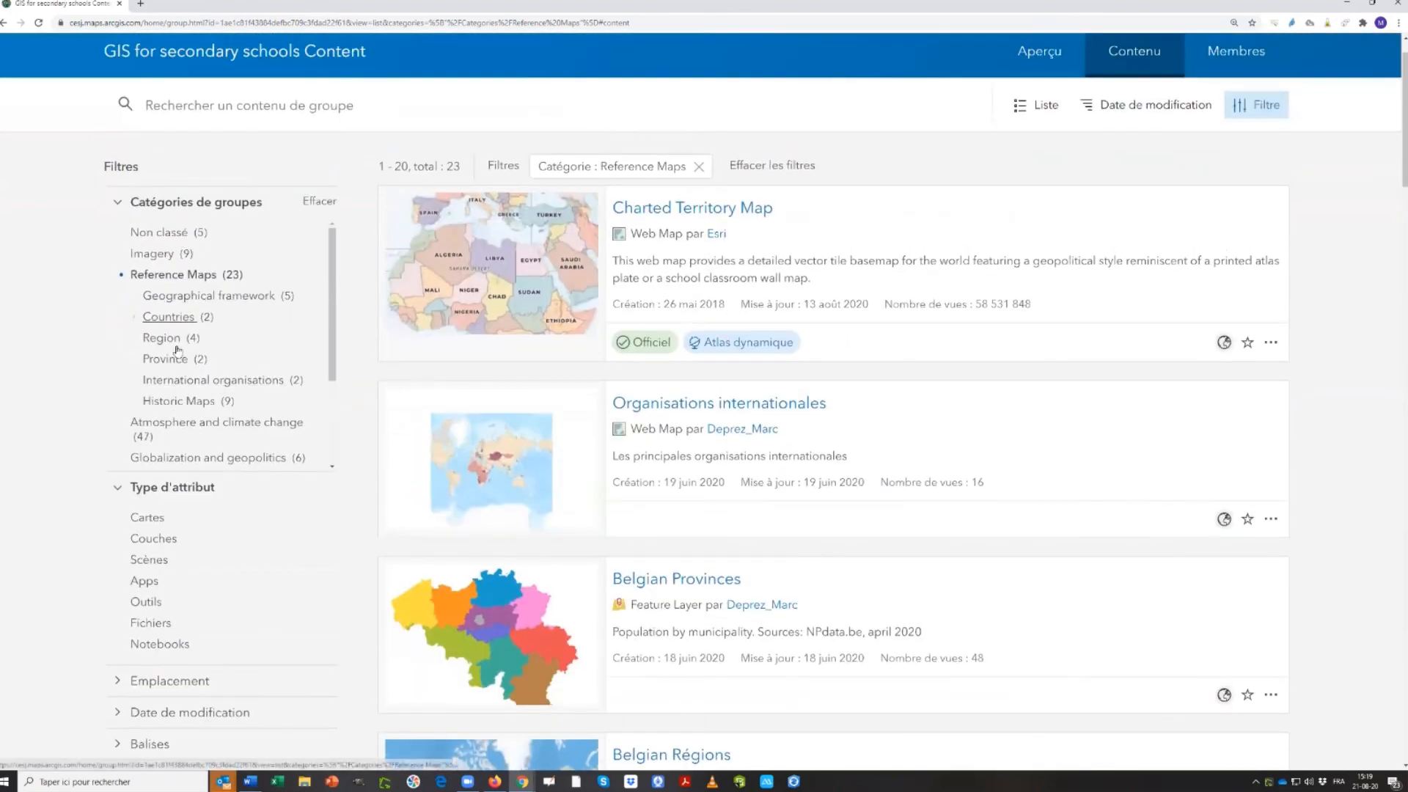
scroll(192, 407, down, 2)
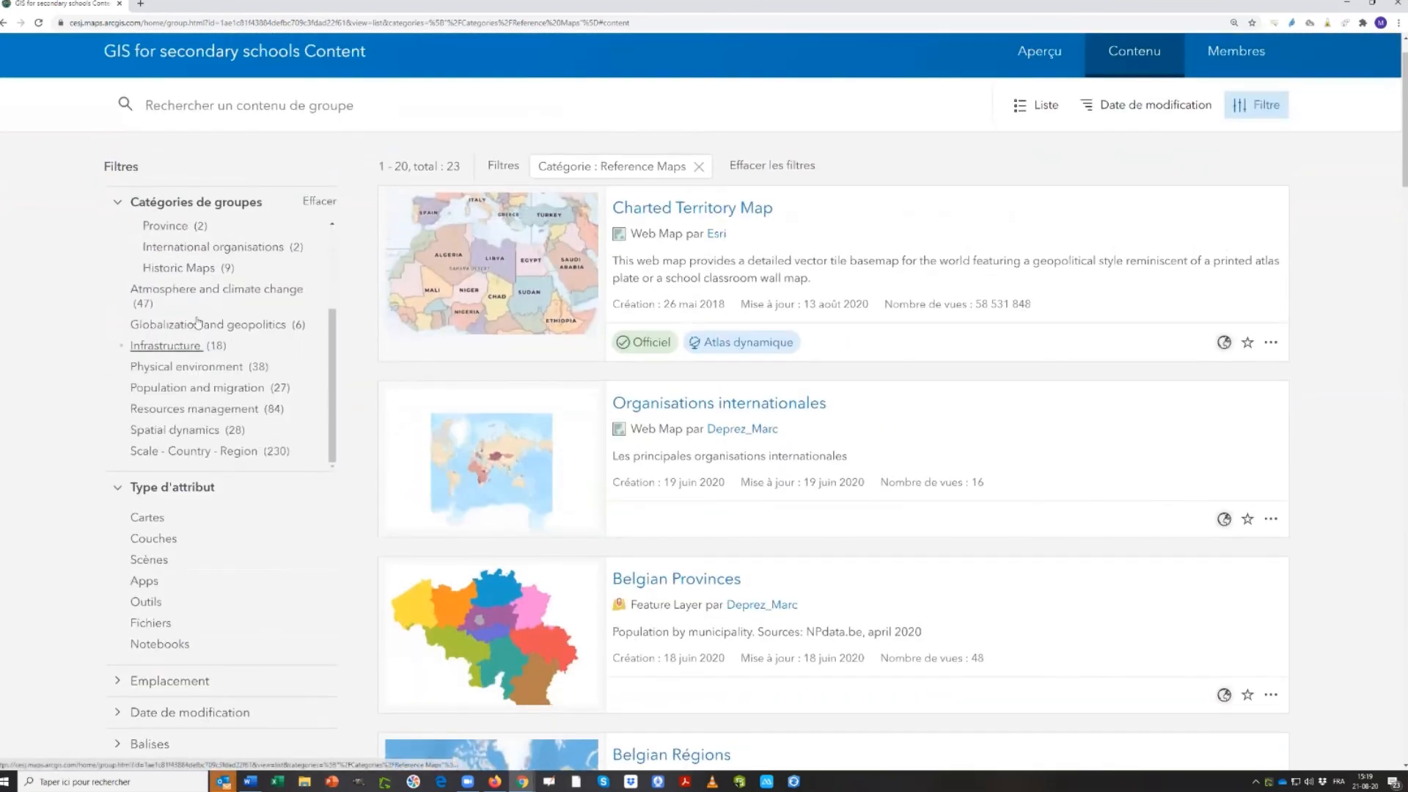
Filter the group content by the climate subcategory of Atmosphere and climate change and look over the listed items
click(211, 296)
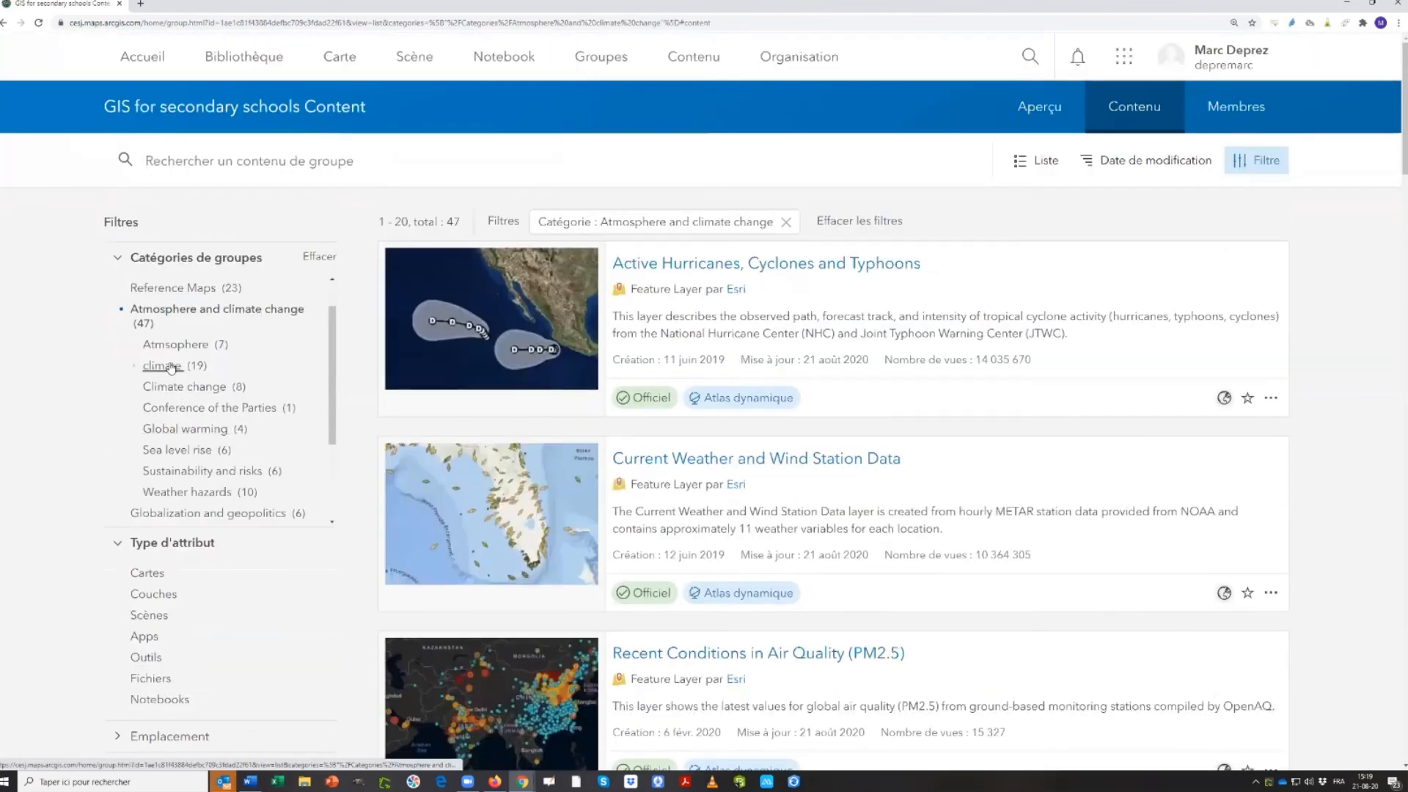
click(165, 367)
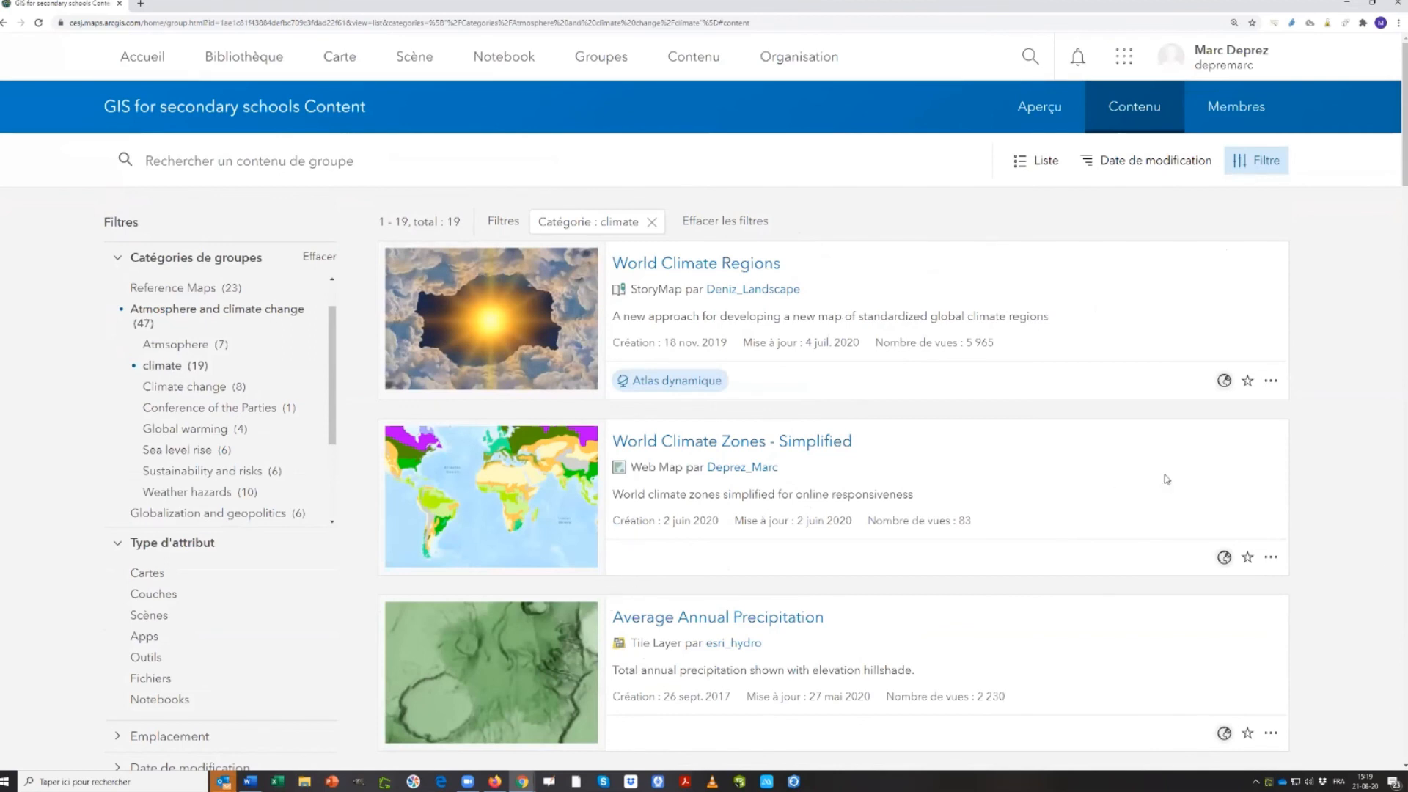
mouse_move(540, 467)
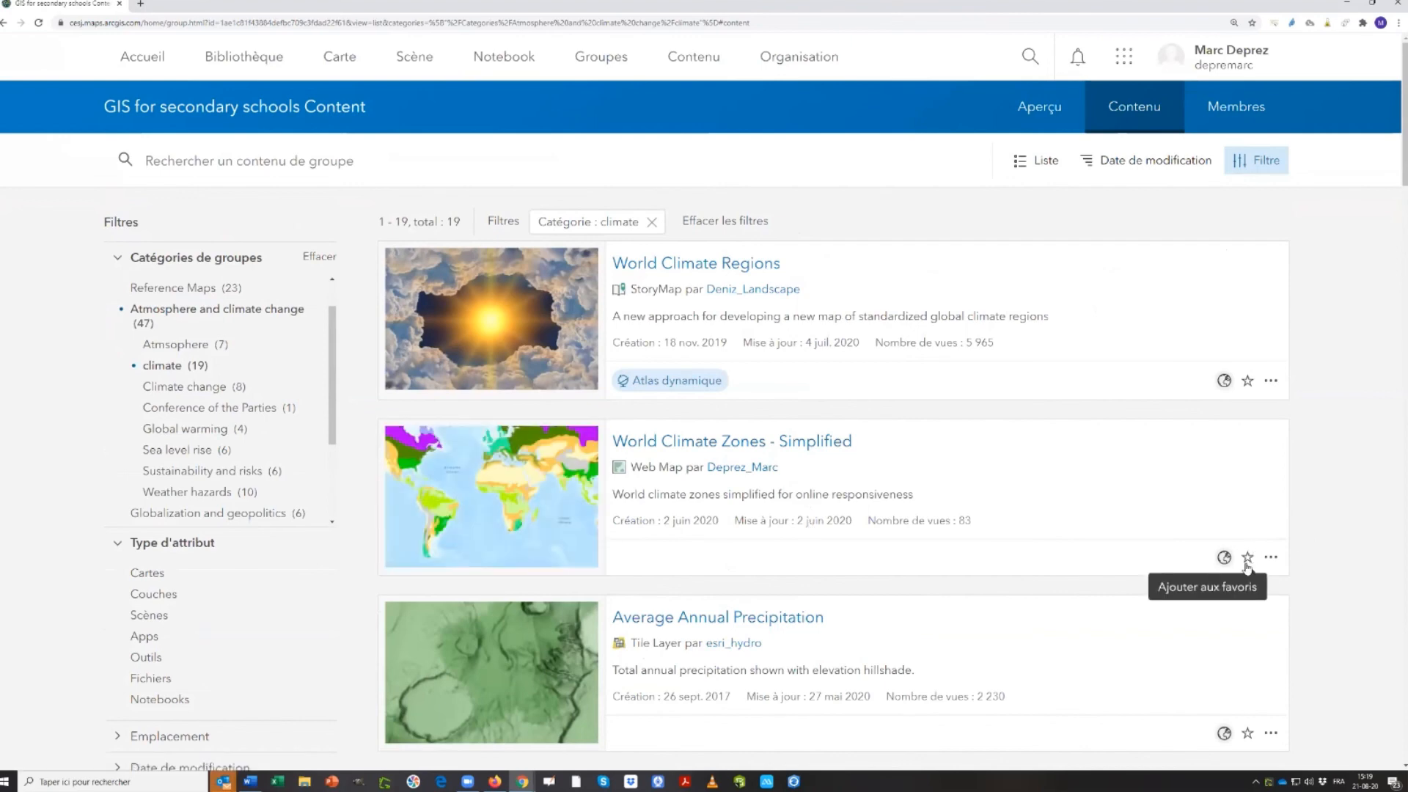
mouse_move(472, 513)
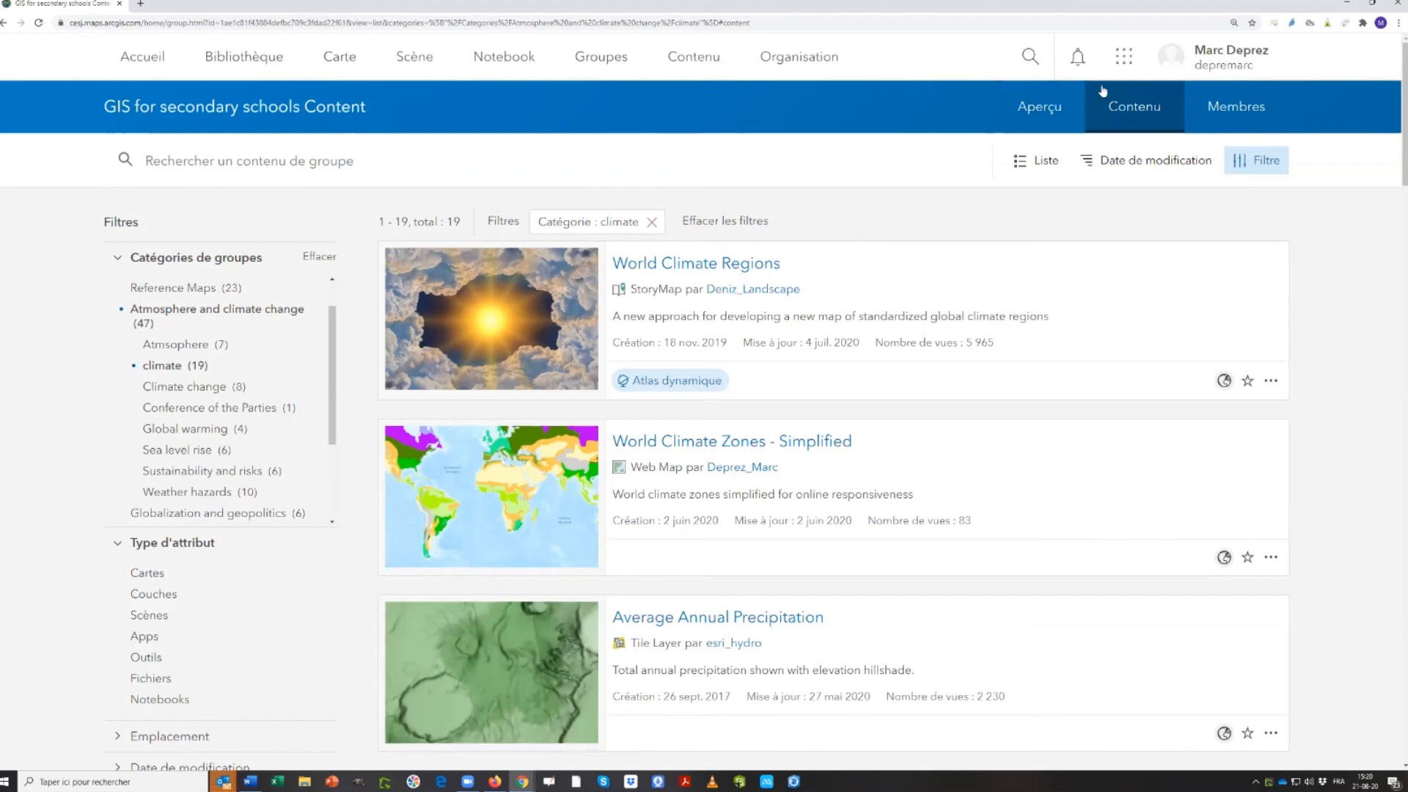
Return to the group search results and locate GIS for secondary schools Content in the list
click(5, 24)
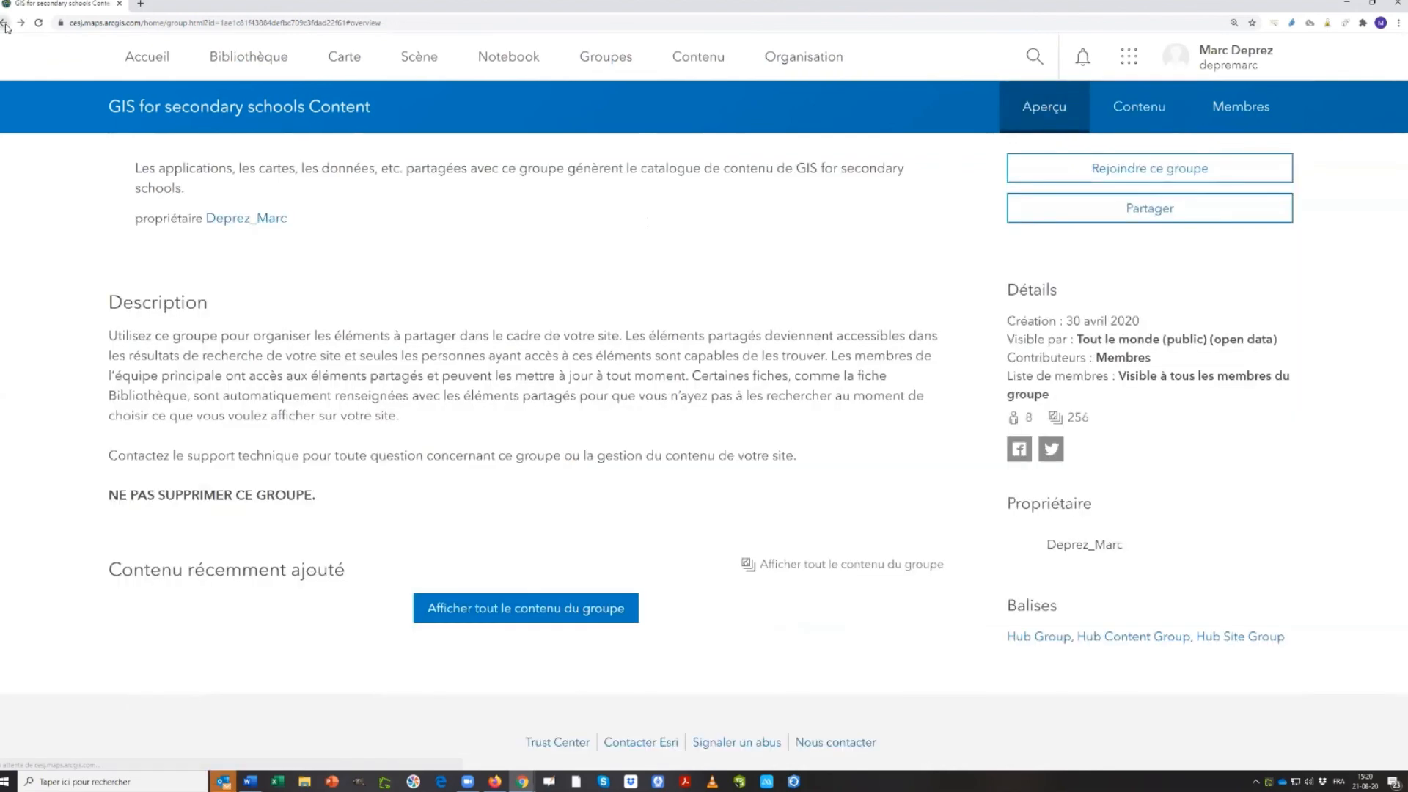
click(5, 23)
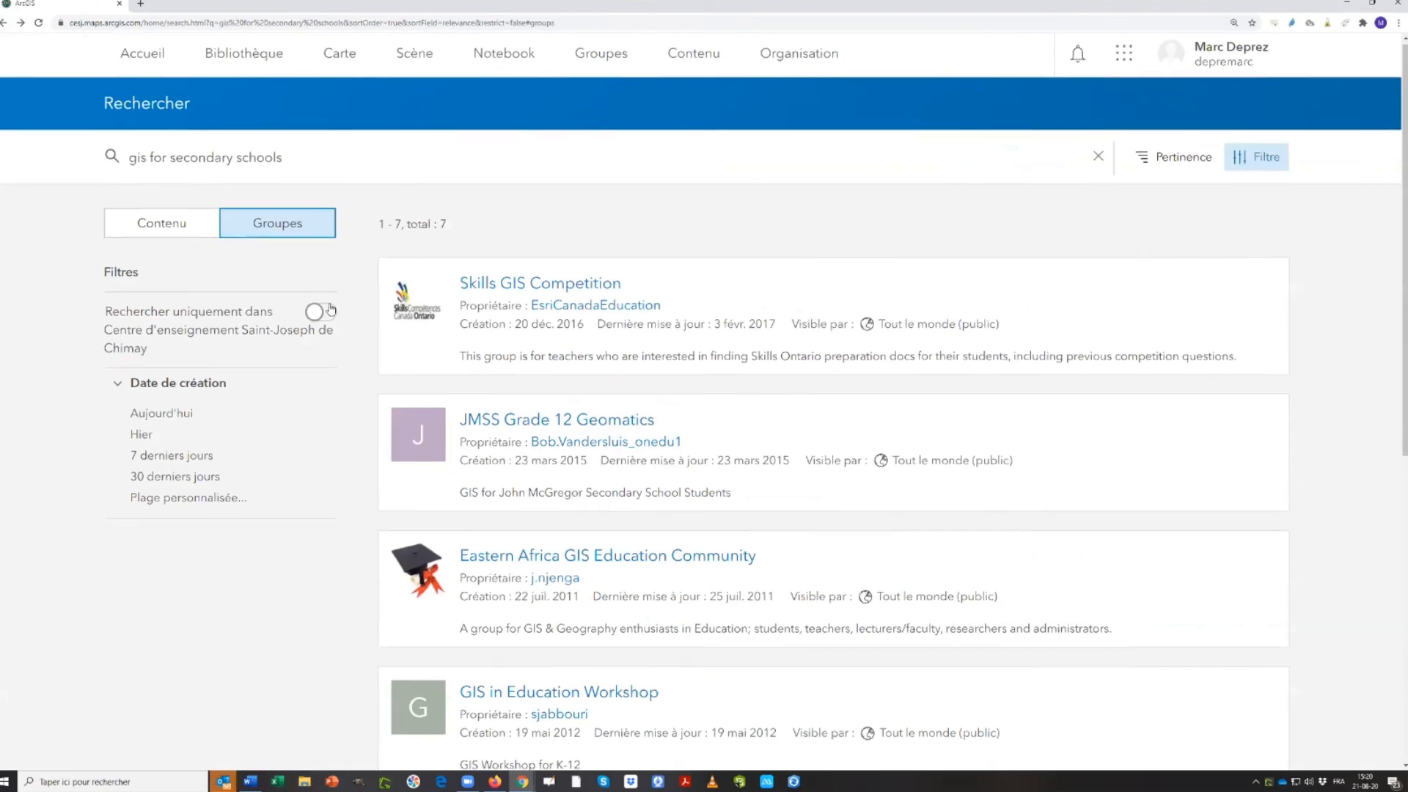
scroll(514, 512, down, 7)
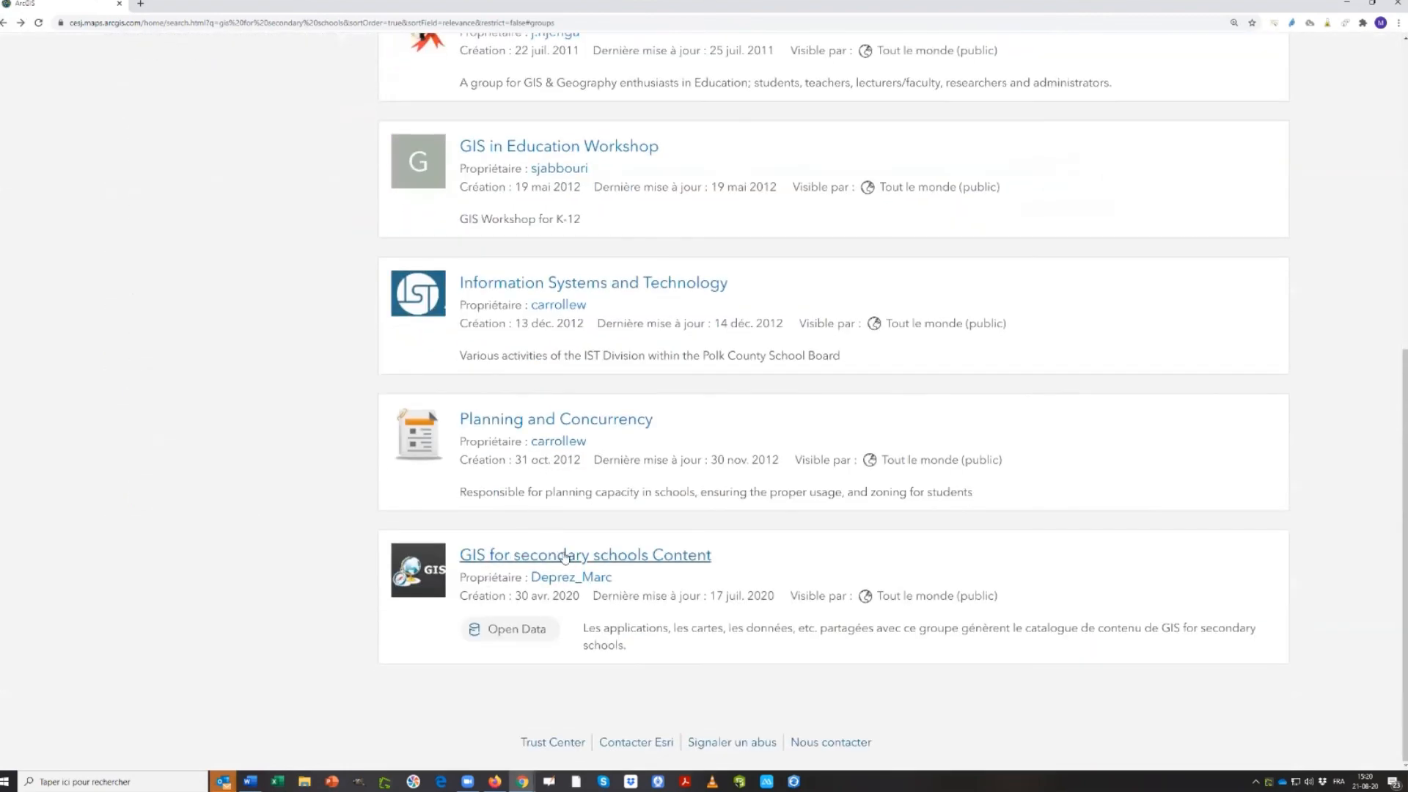
Open the GIS for secondary schools Content group, display and select its short sharing link, and close the sharing options
click(556, 555)
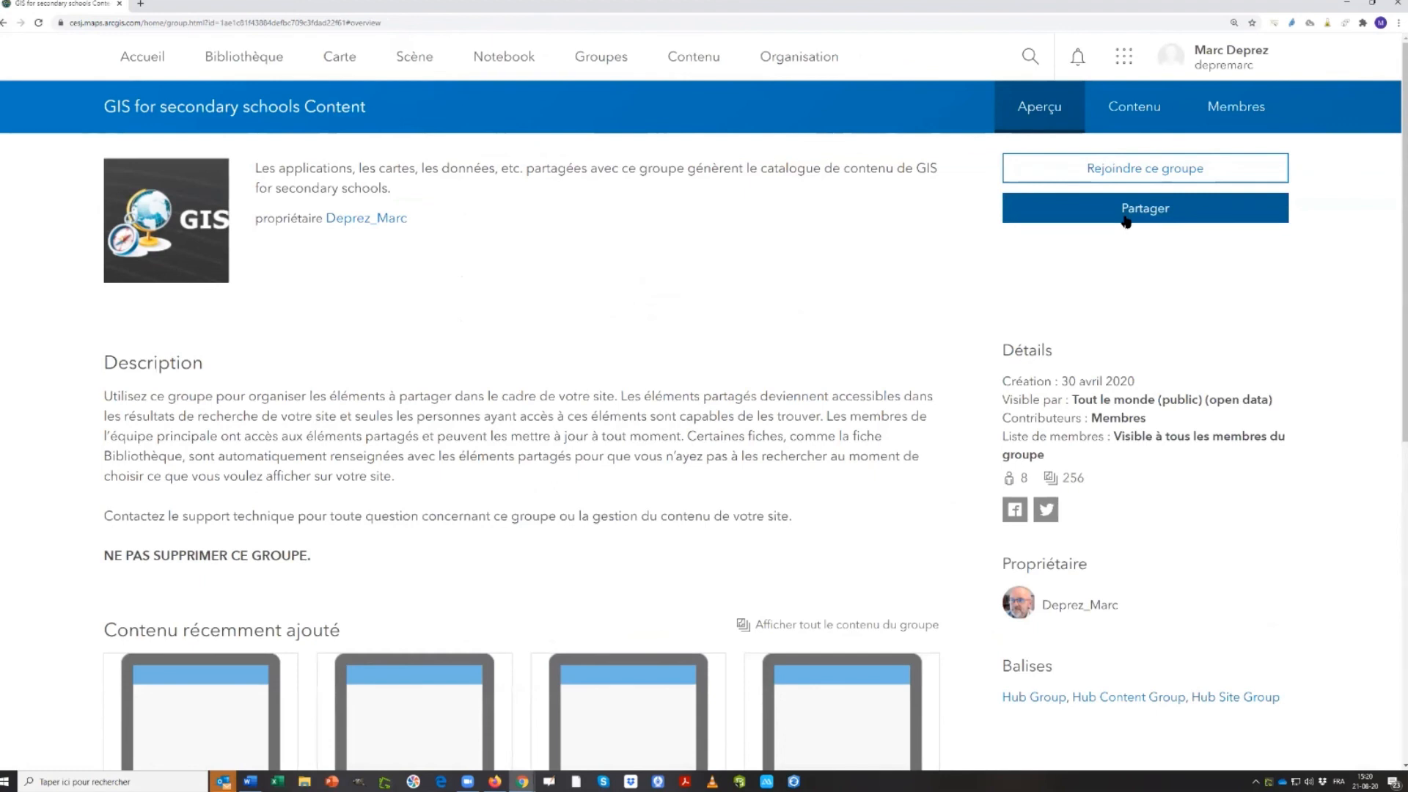
click(1125, 222)
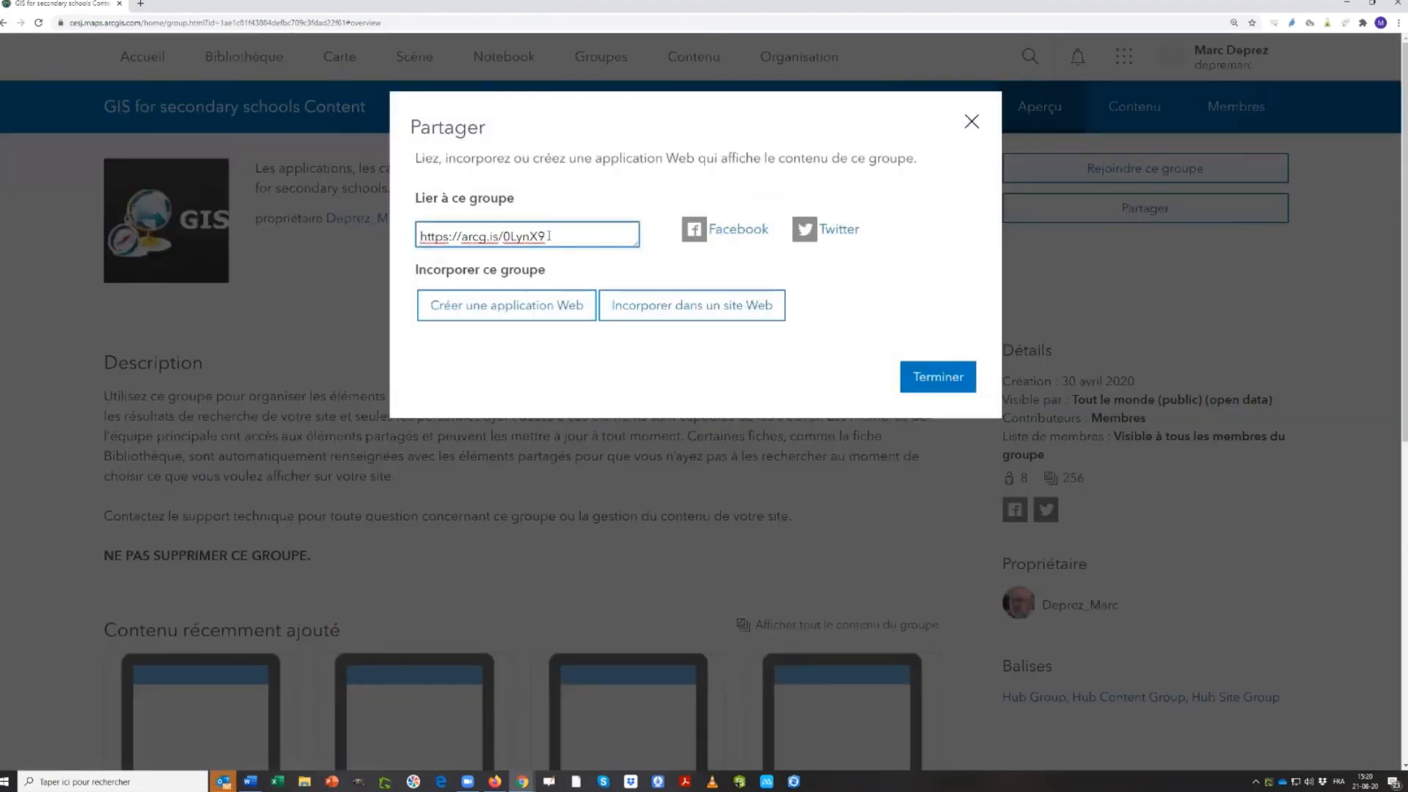
drag(548, 236, 404, 242)
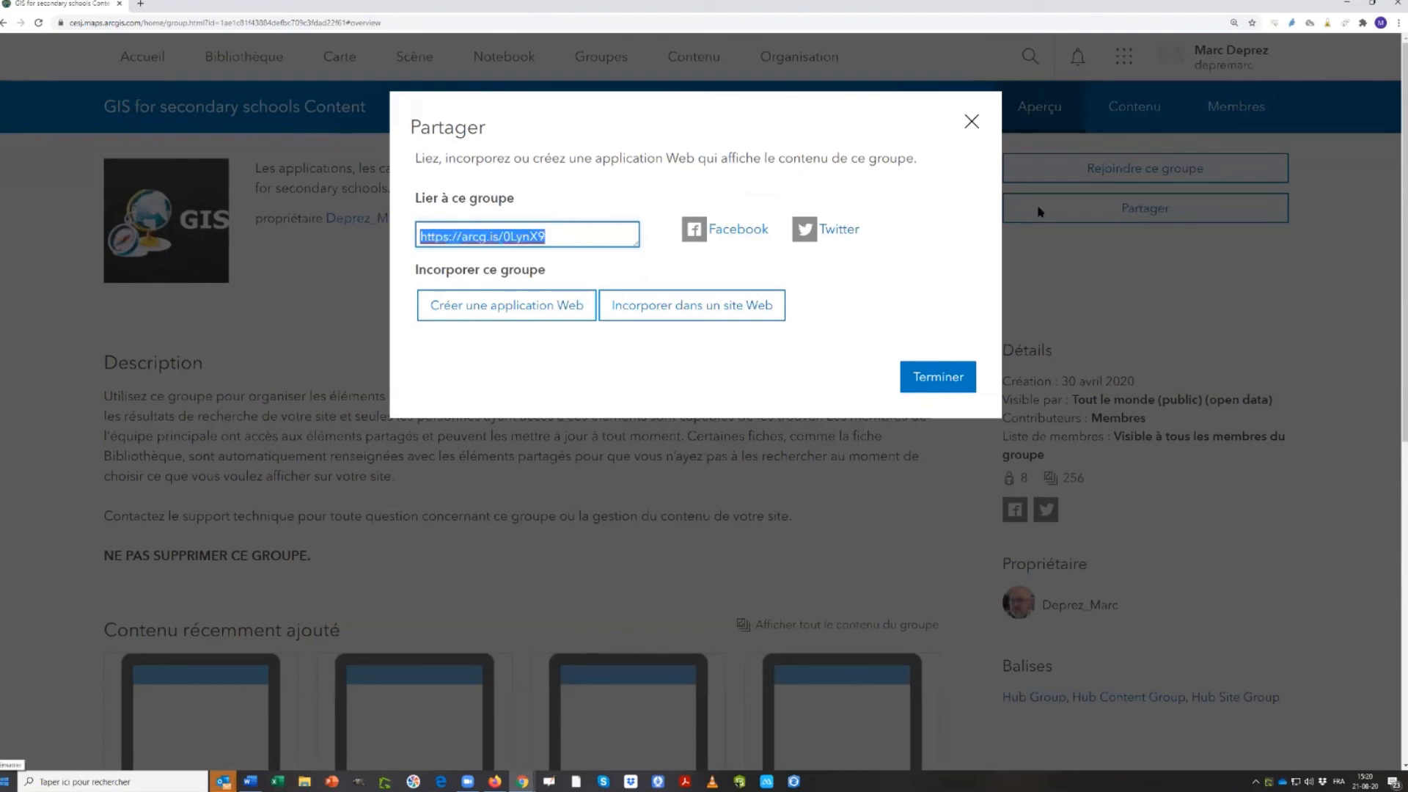
click(994, 59)
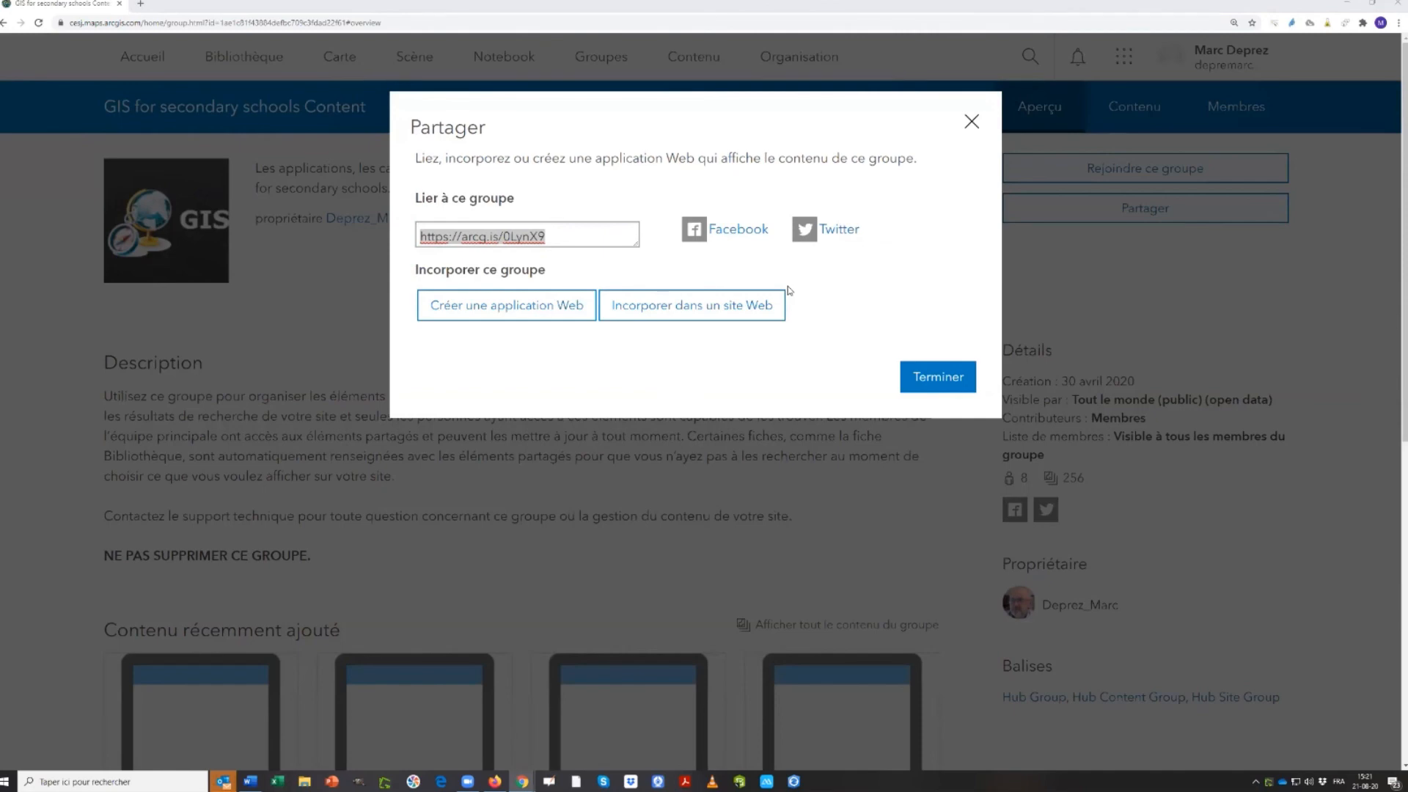
click(954, 389)
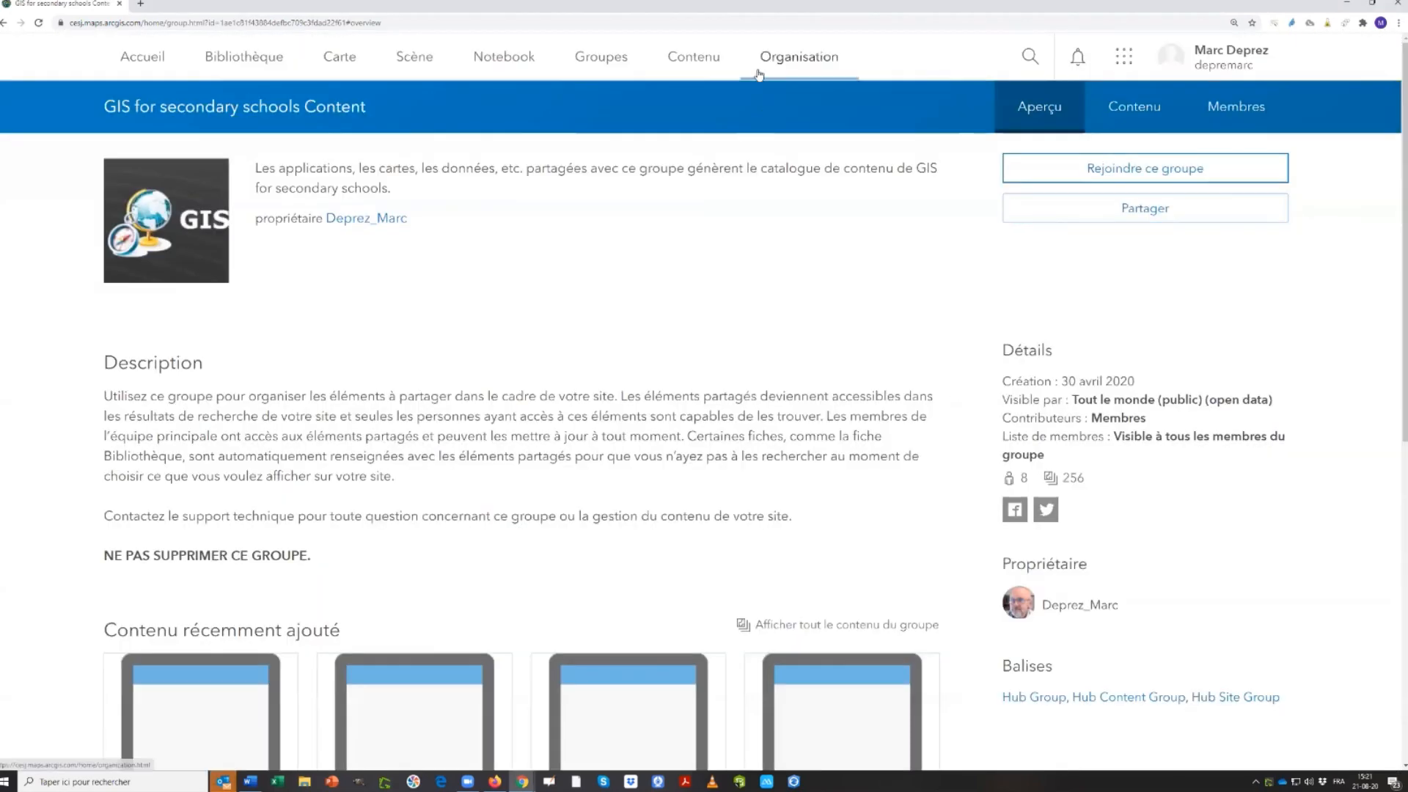
Search the whole site for FAO content
click(1030, 57)
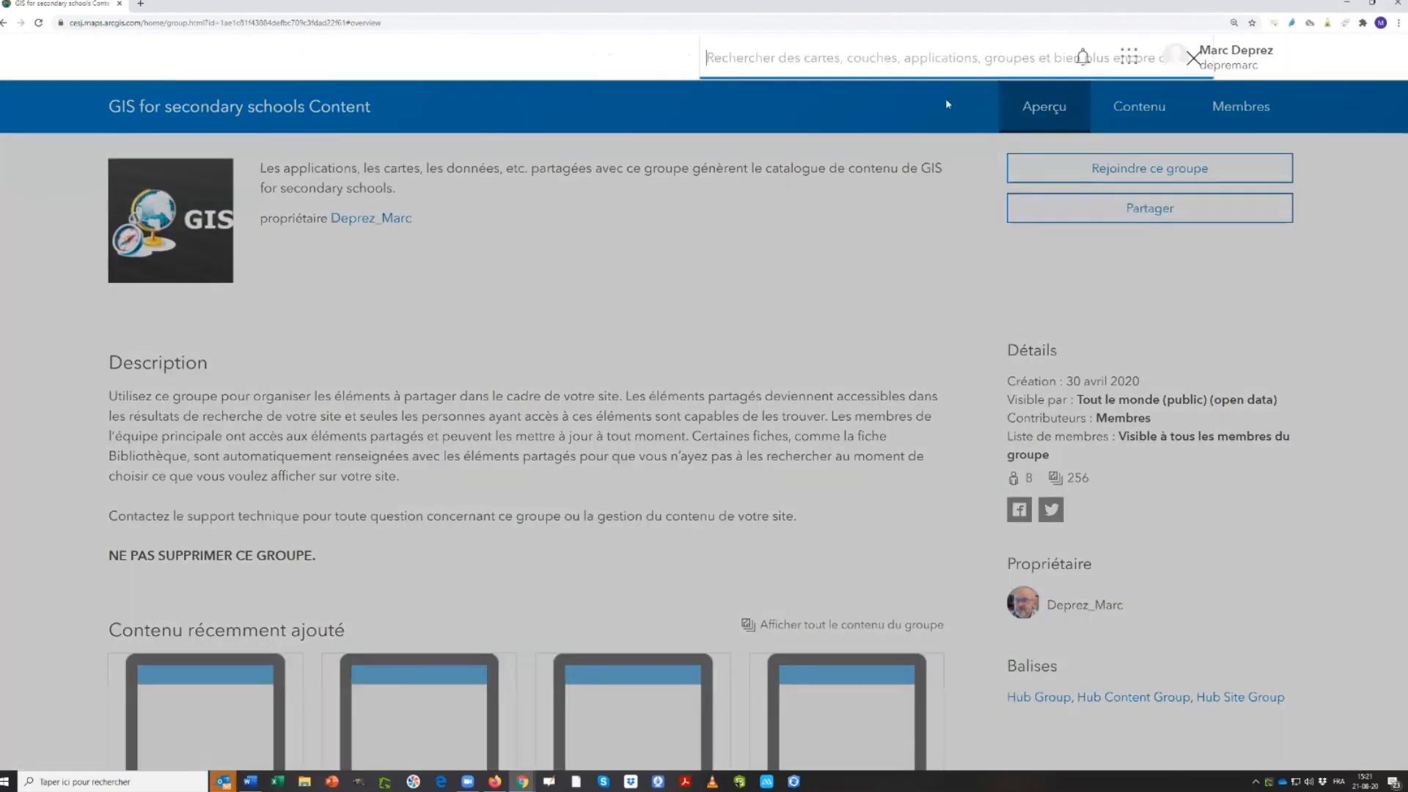
text(FAO)
key(Return)
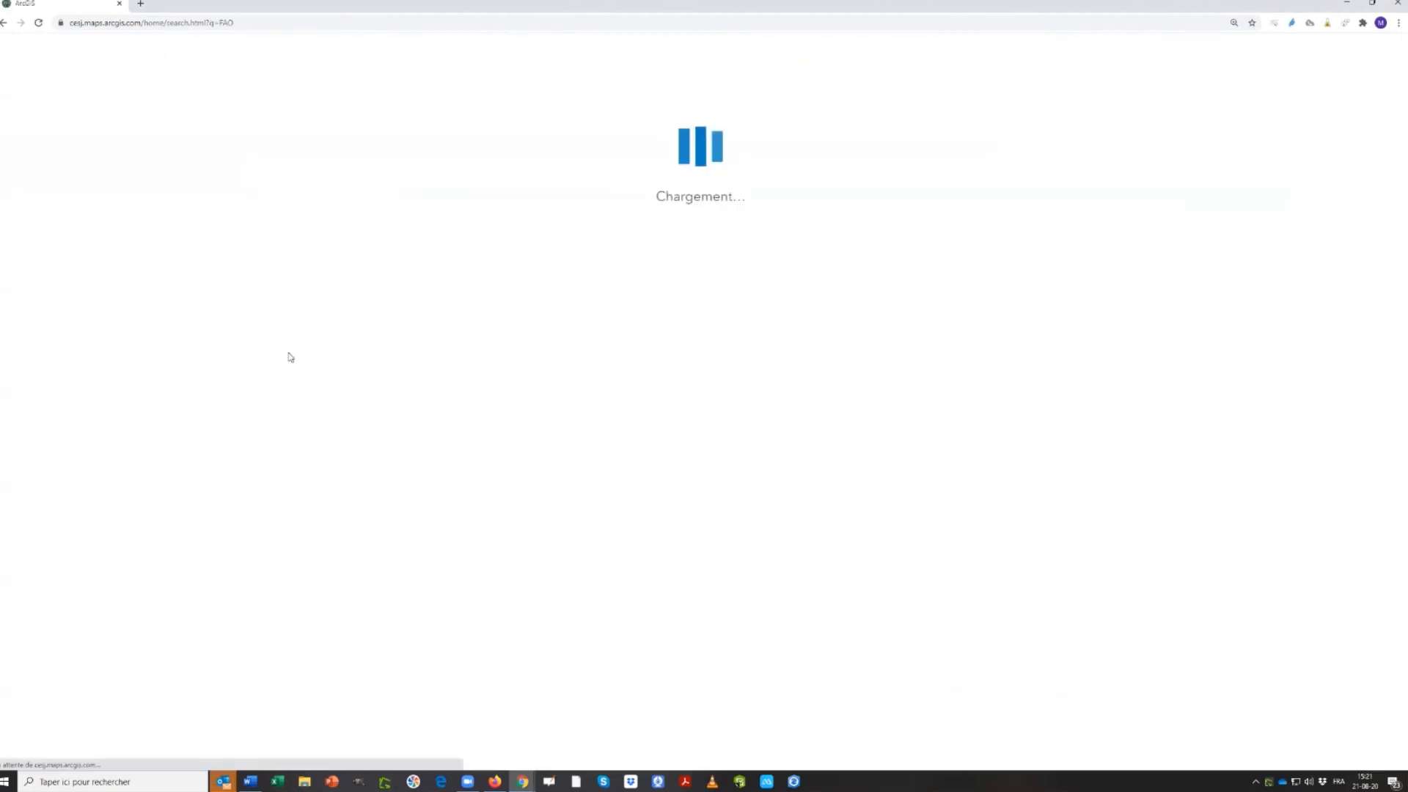